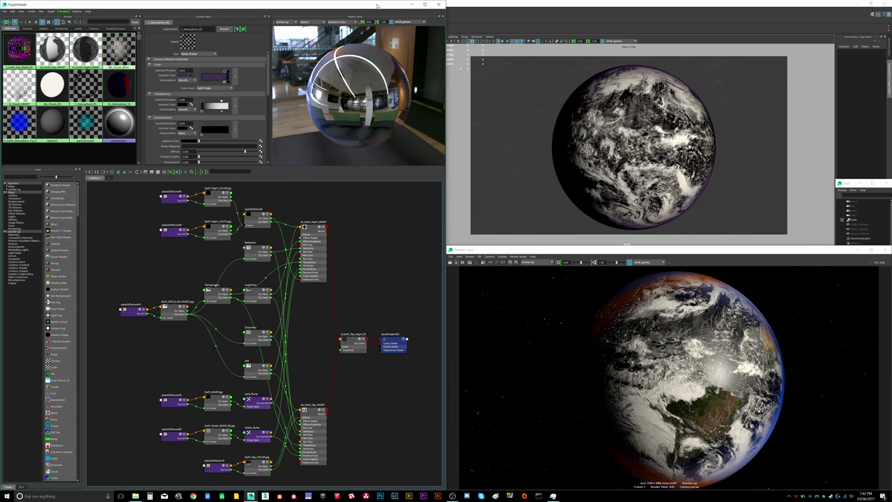
Step: Minimize the Hypershade and Render View windows and stop the animation playback
left_click(410, 5)
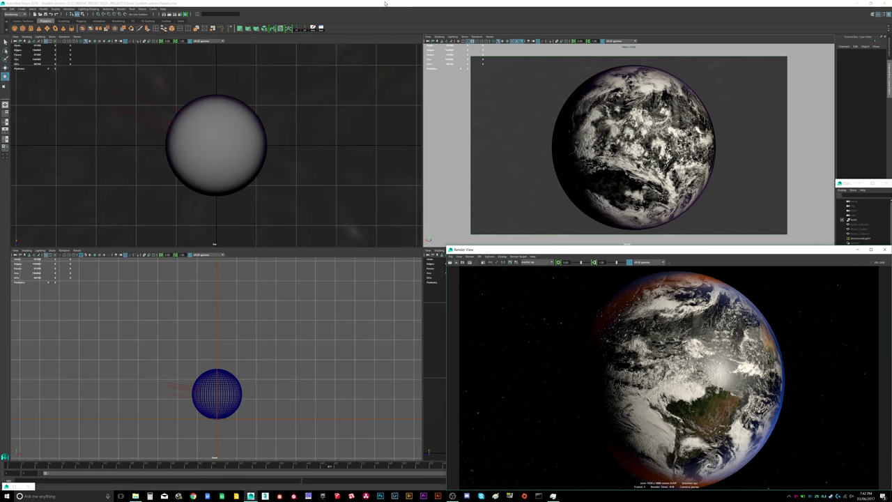
left_click(384, 4)
left_click(859, 250)
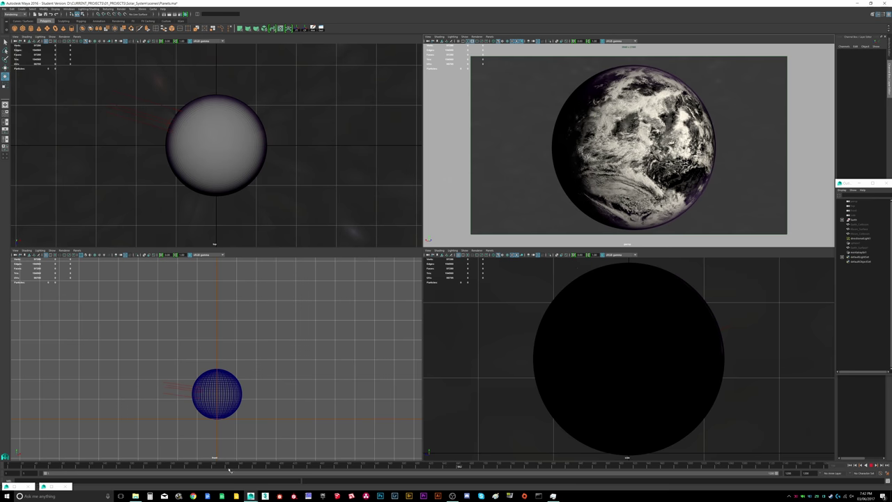
left_click(872, 465)
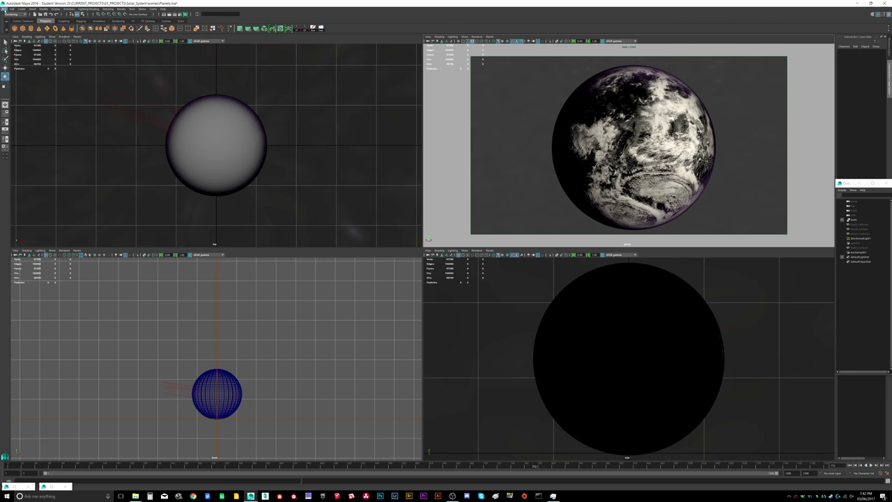
Step: Start a new scene, saving the changes to the current one, and turn on the grid in the perspective view
left_click(4, 8)
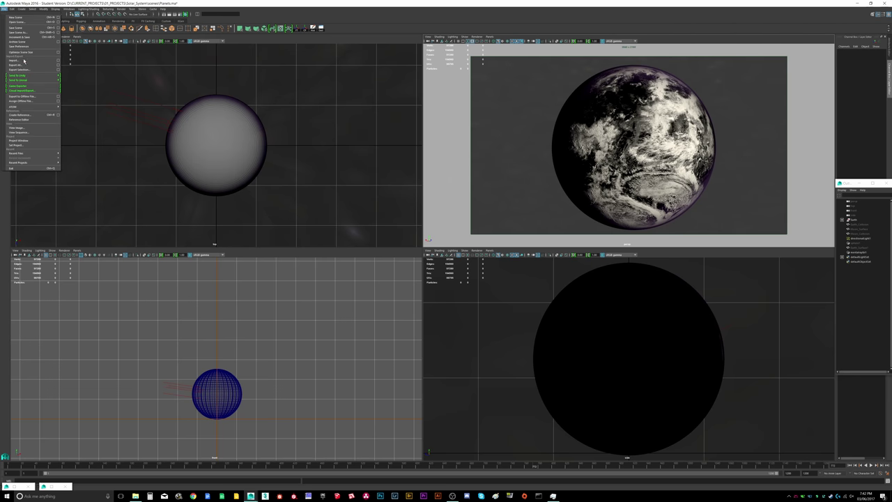
left_click(18, 17)
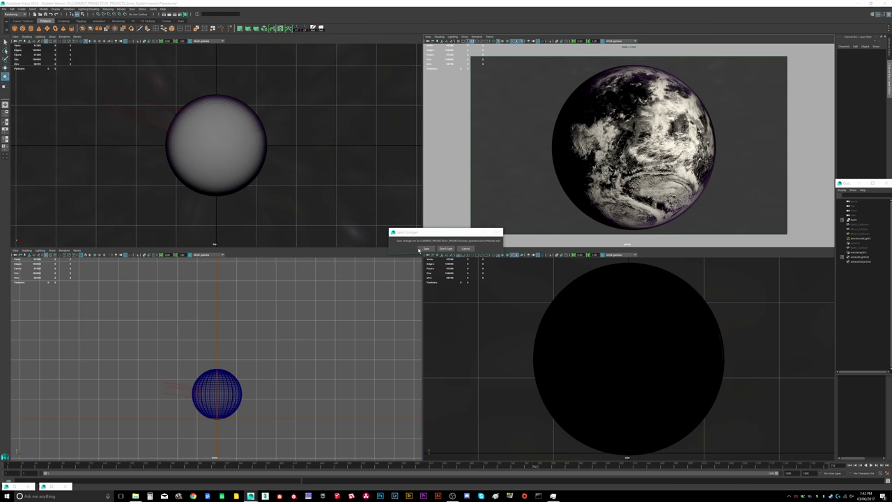
left_click(429, 248)
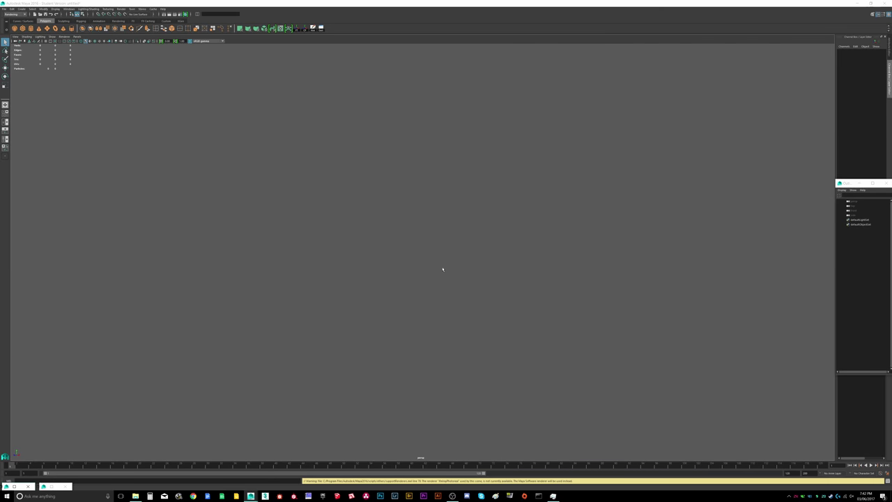
left_click(46, 41)
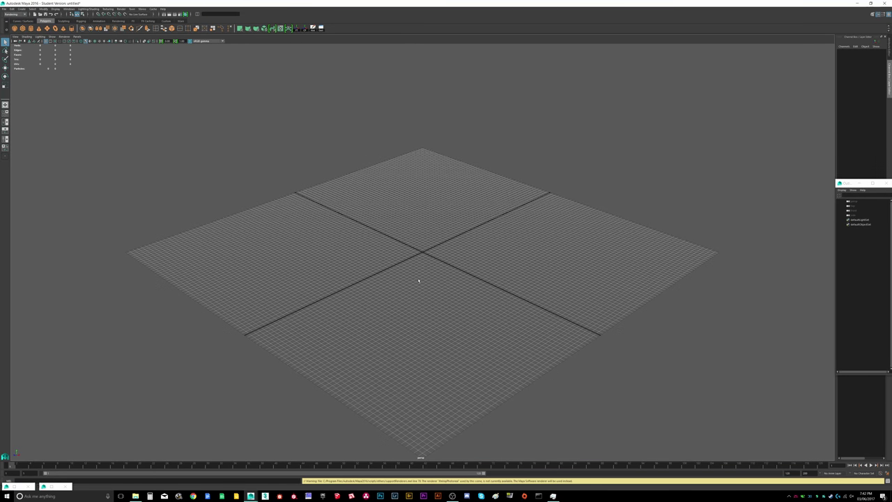
left_click_drag(400, 264, 414, 260, "alt")
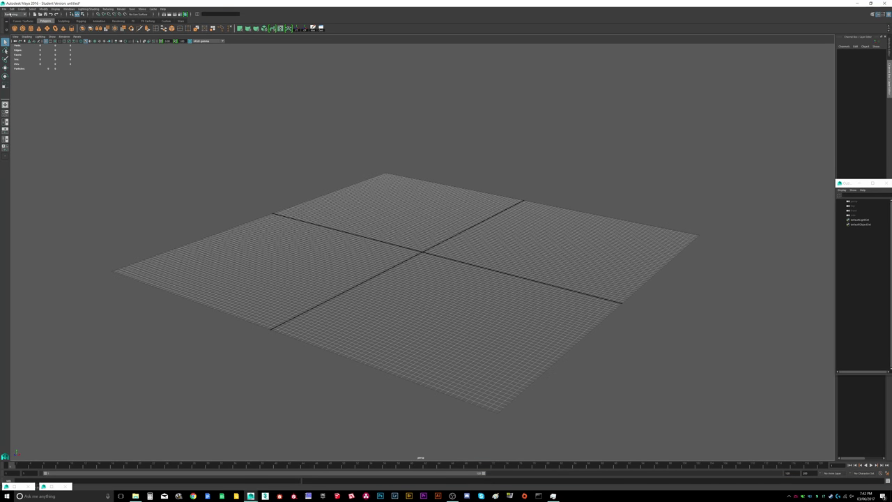
Step: Set the project to the Solar_System folder inside 01_PROJECTS
left_click(5, 10)
left_click(15, 145)
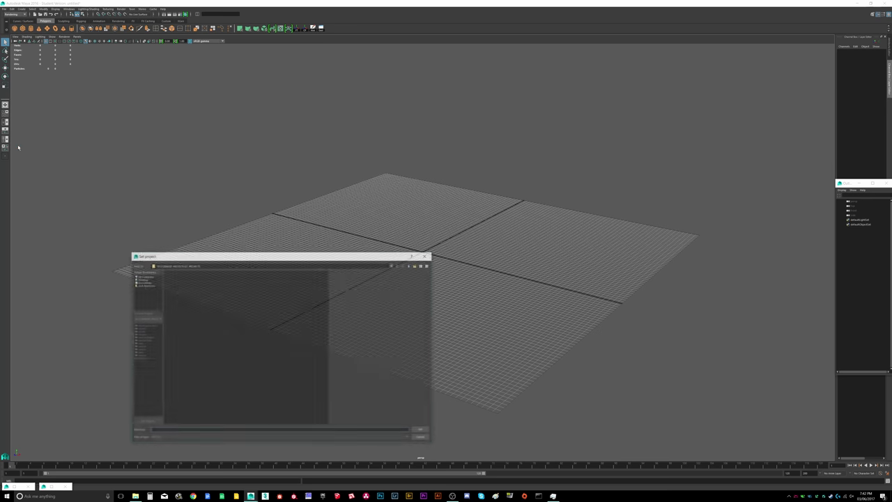
double_click(172, 324)
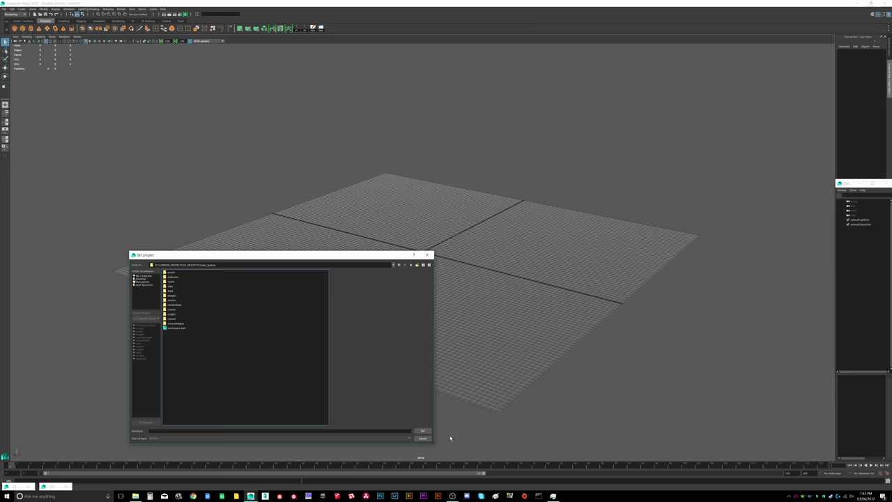
left_click(422, 431)
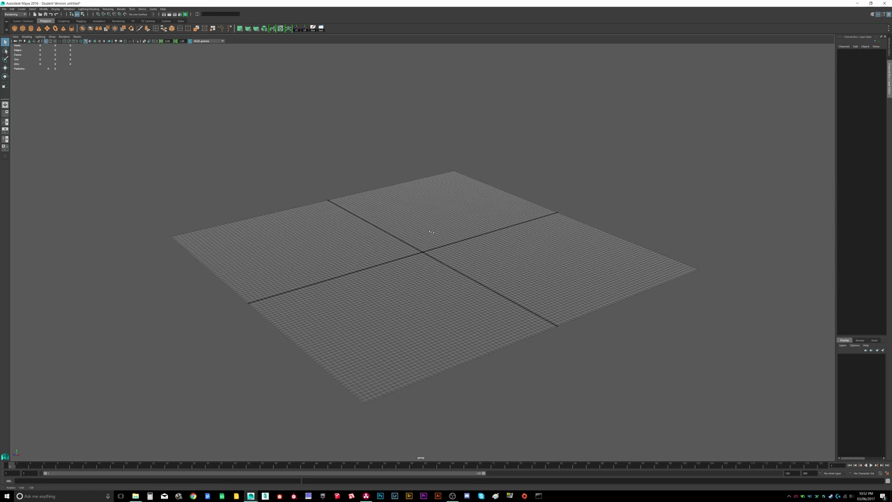
scroll(457, 231, "down", 1)
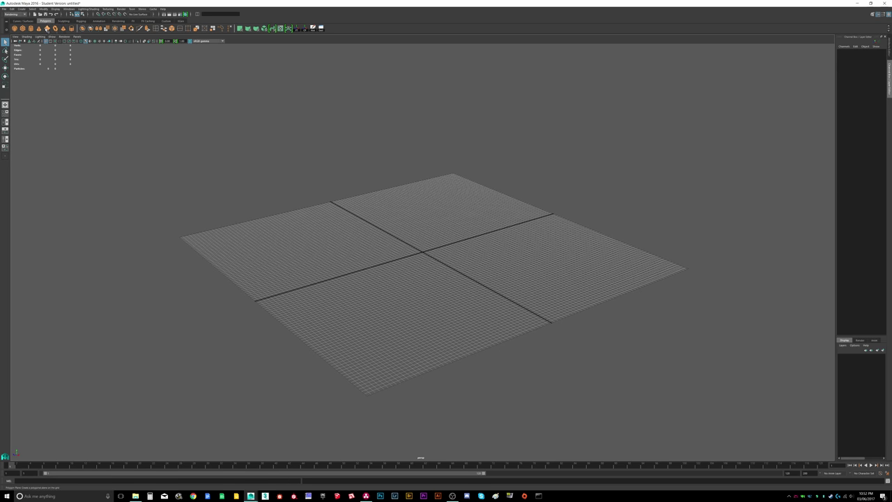
left_click(47, 29)
right_click_drag(416, 241, 753, 249, "alt")
mouse_move(377, 247)
right_mouse_down("alt")
mouse_move(604, 253)
mouse_move(550, 257)
right_mouse_up("alt")
left_click_drag(549, 256, 470, 252, "alt")
right_click_drag(470, 252, 622, 247, "alt")
left_click_drag(622, 247, 542, 251, "alt")
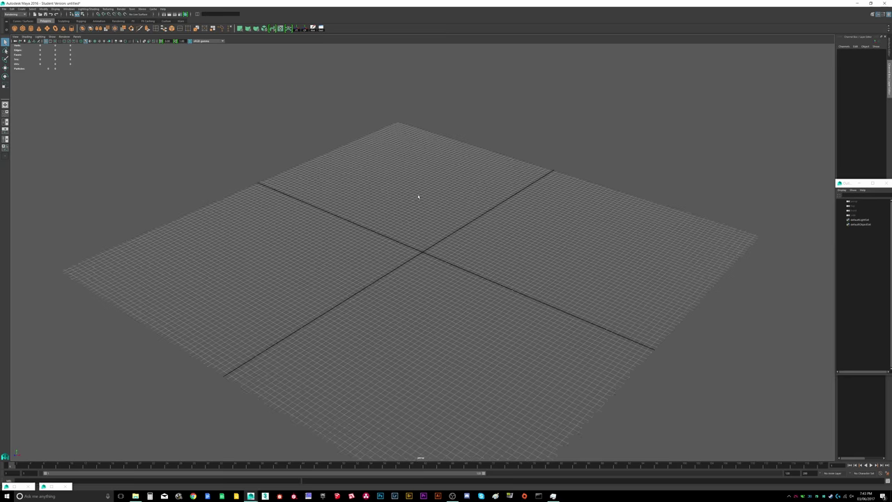
left_click_drag(418, 198, 474, 215, "alt")
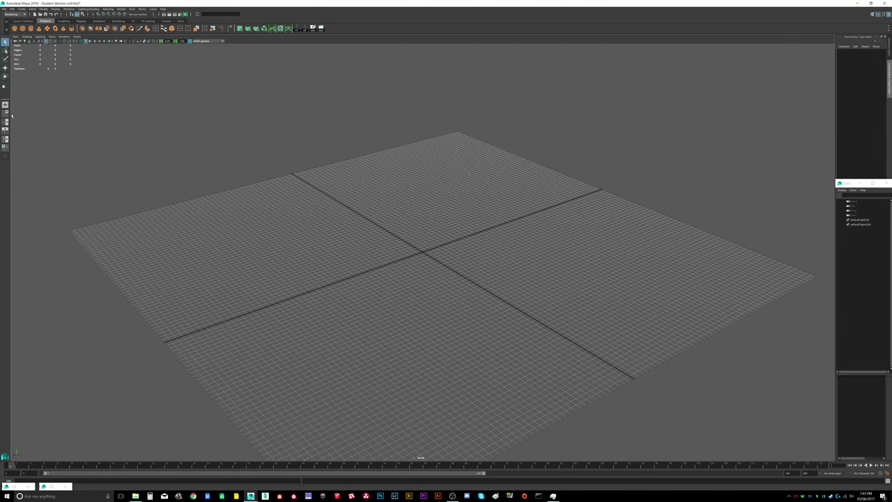
left_click_drag(11, 116, 146, 176, "alt")
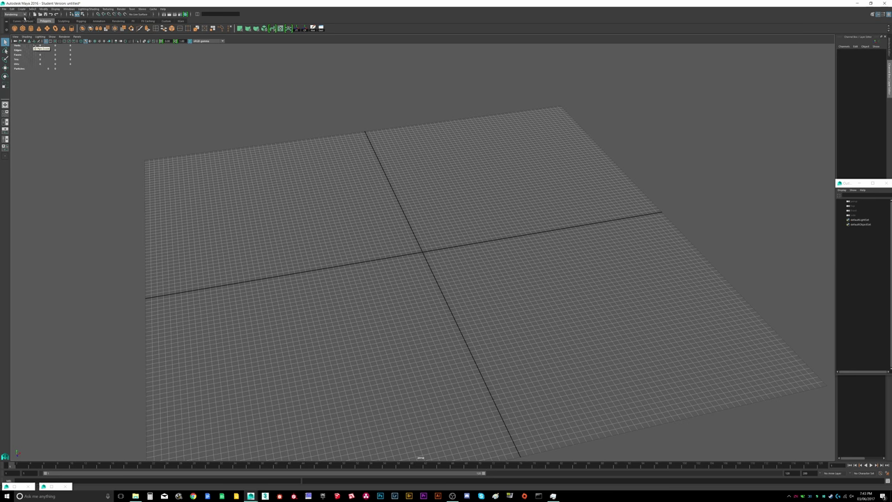
Step: Create a polygon sphere at the origin and frame it in the perspective view
left_click(14, 28)
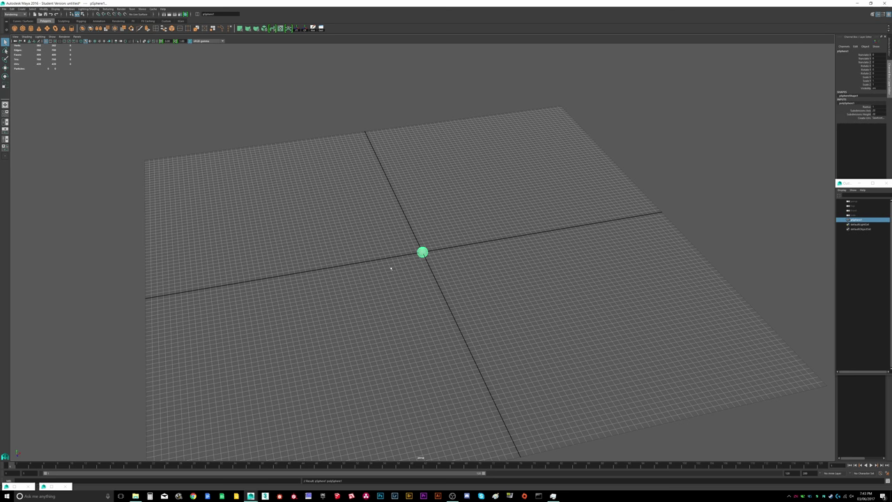
key("f")
scroll(425, 265, "down", 1)
right_click_drag(424, 265, 319, 277, "alt")
left_click_drag(318, 277, 380, 263, "alt")
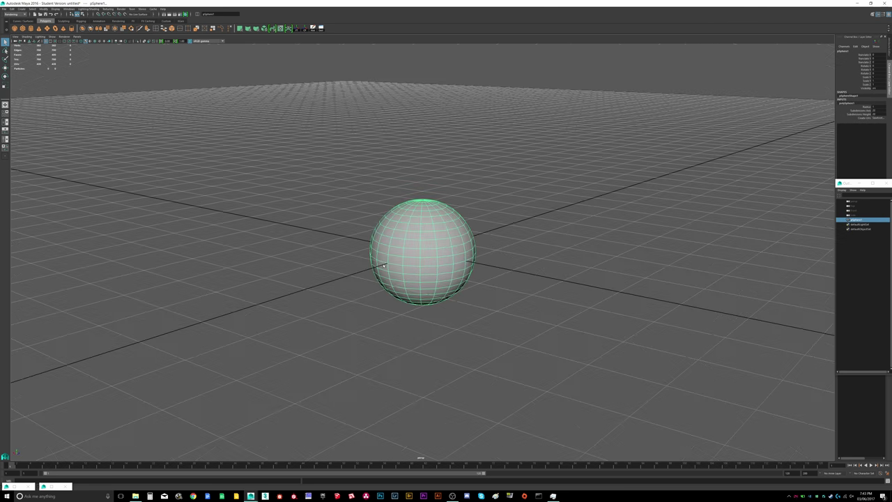
Step: In the front view, snap the sphere's pivot to its lowest point and move the sphere up to rest on the grid
key("space")
key("space")
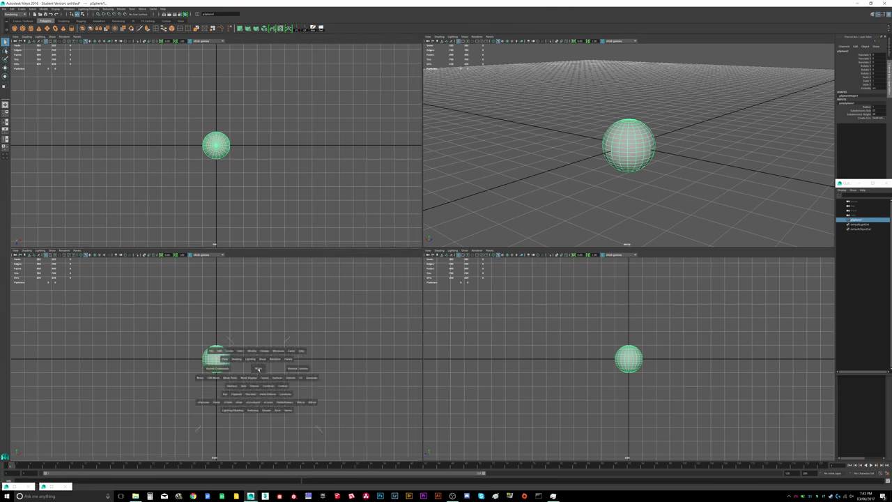
key("w")
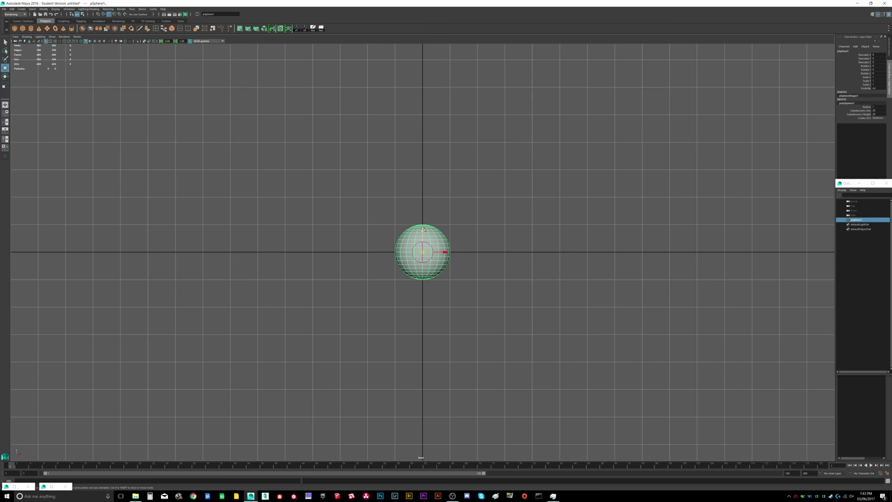
left_click_drag(423, 229, 422, 375)
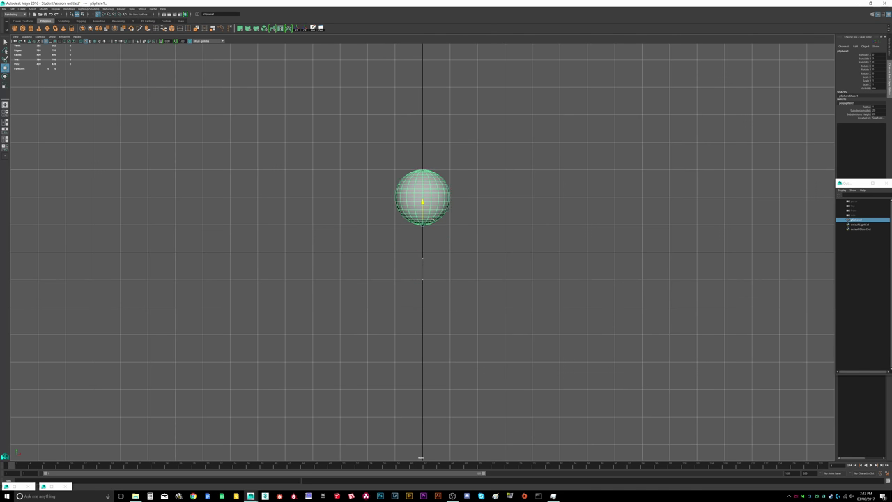
key("space")
key("space")
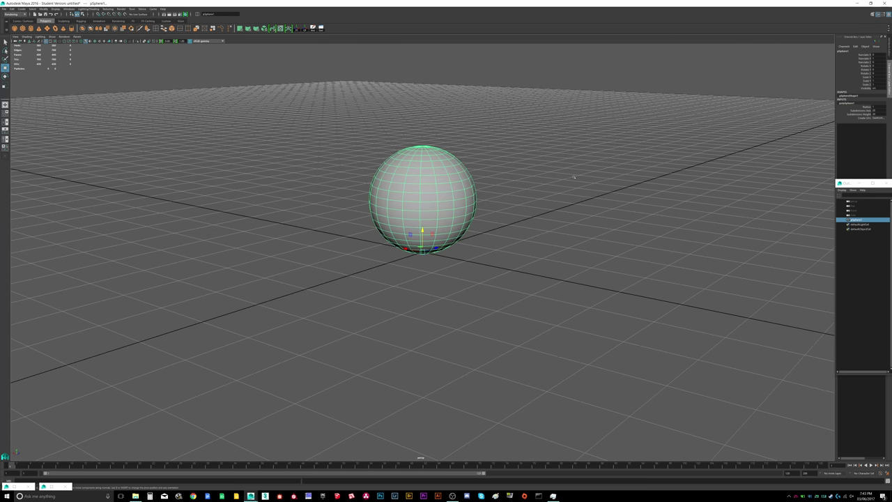
Step: Raise the sphere by entering a Translate Y value that puts its base one unit above the grid
right_click_drag(442, 221, 522, 223, "alt")
left_click_drag(521, 223, 545, 201, "alt")
middle_click_drag(545, 200, 522, 235, "alt")
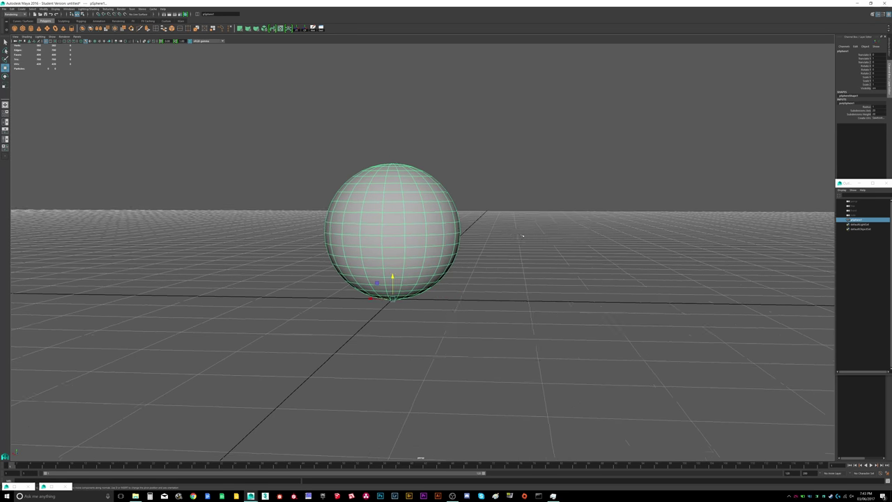
mouse_move(522, 235)
left_mouse_down("alt")
mouse_move(504, 245)
mouse_move(522, 231)
left_mouse_up("alt")
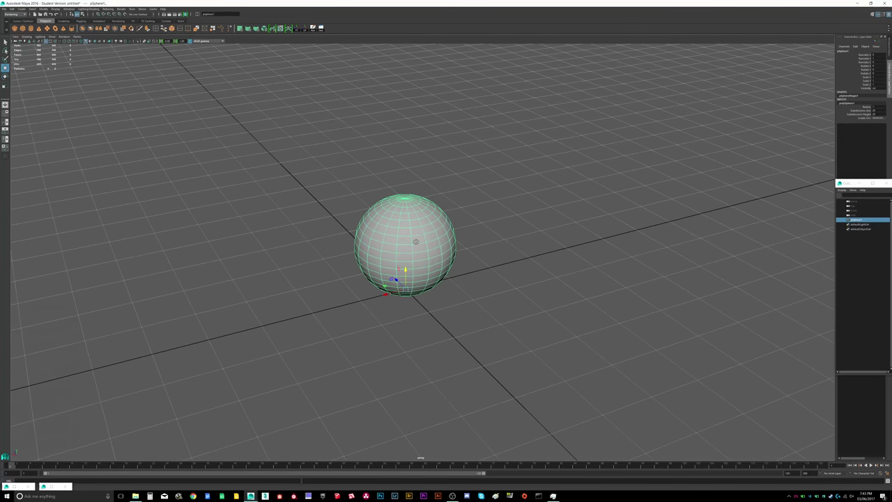
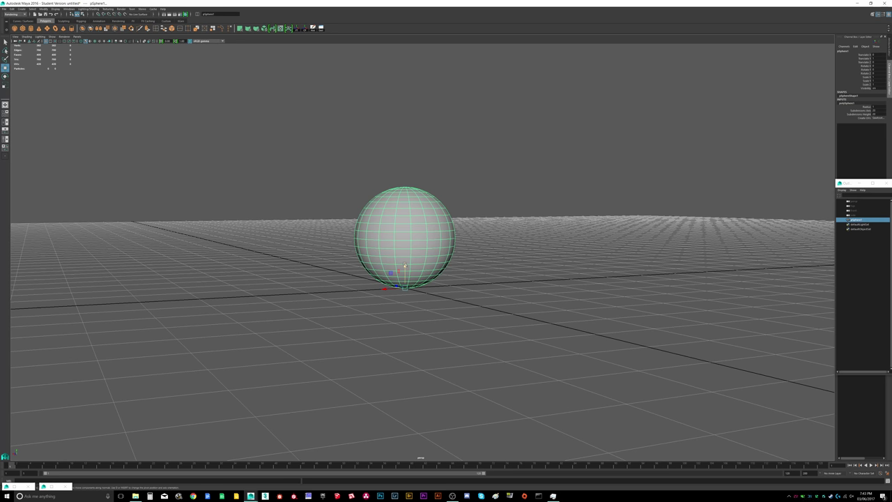
left_click_drag(405, 266, 405, 248)
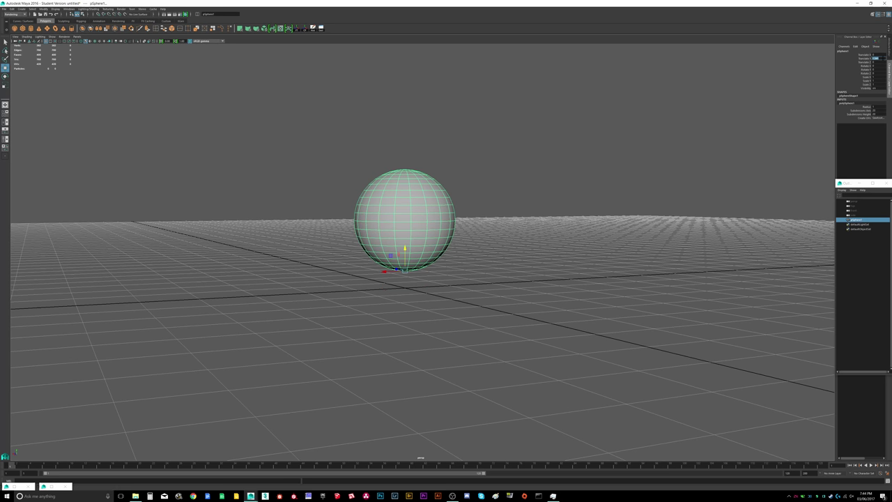
type("1")
key("Return")
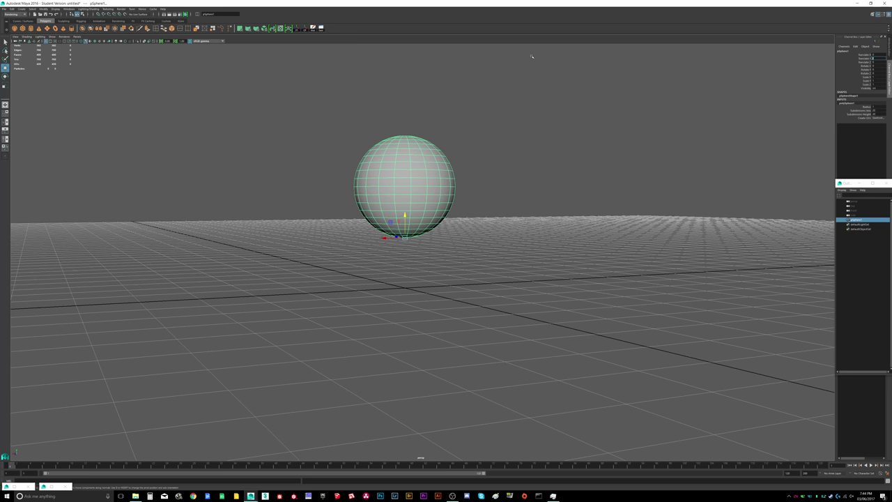
Step: Freeze the sphere's transformations and center its pivot
left_click(504, 147)
left_click(430, 167)
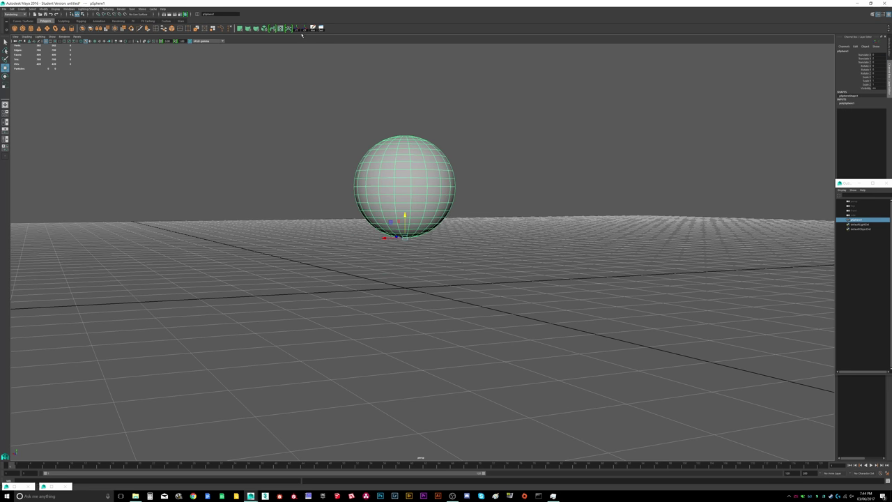
left_click(297, 31)
left_click(304, 31)
left_click_drag(398, 151, 480, 166, "alt")
left_click(65, 9)
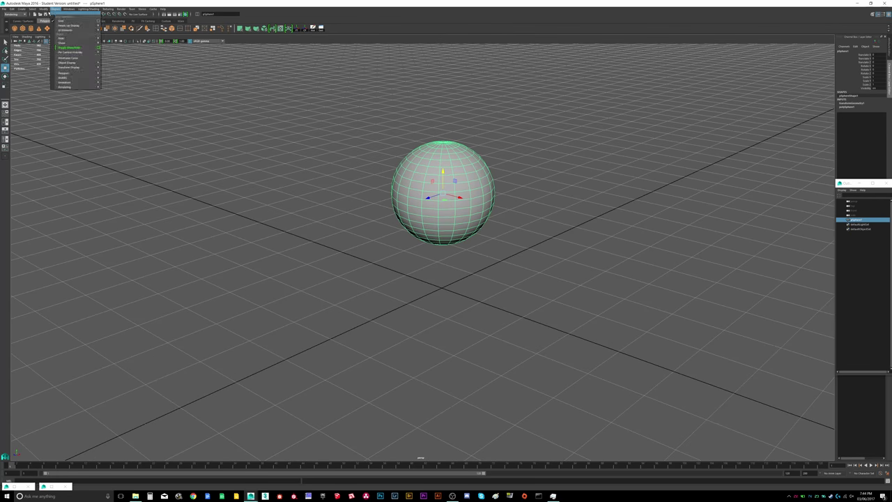
mouse_move(43, 8)
mouse_move(58, 52)
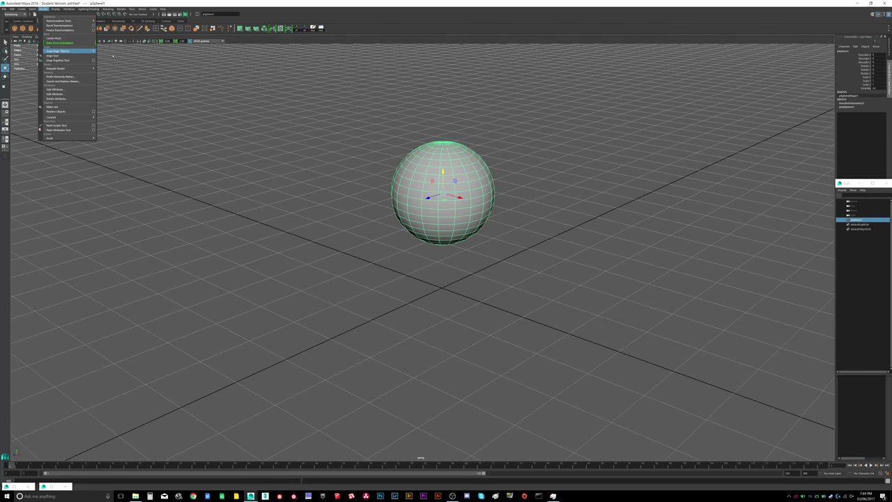
left_click(535, 174)
left_click_drag(536, 174, 472, 172, "alt")
left_click(471, 172)
scroll(487, 171, "up", 1)
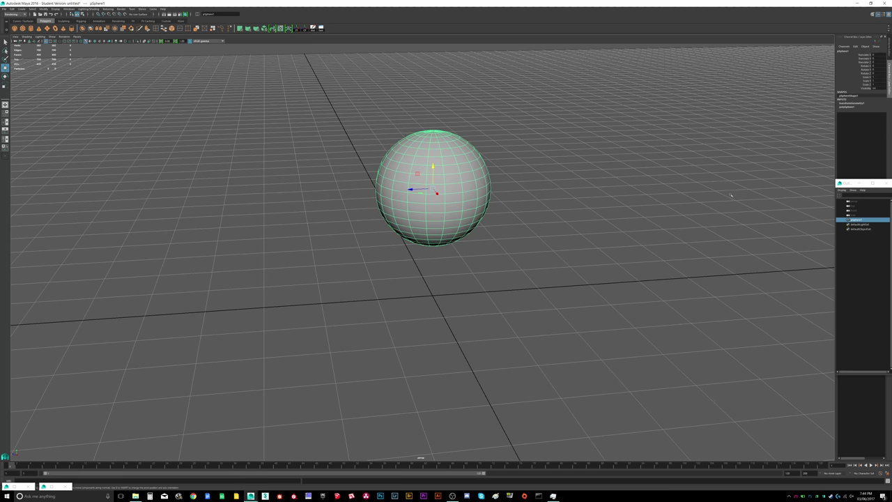
Step: Set the sphere's Subdivisions Axis and Subdivisions Height to 32
left_click(849, 108)
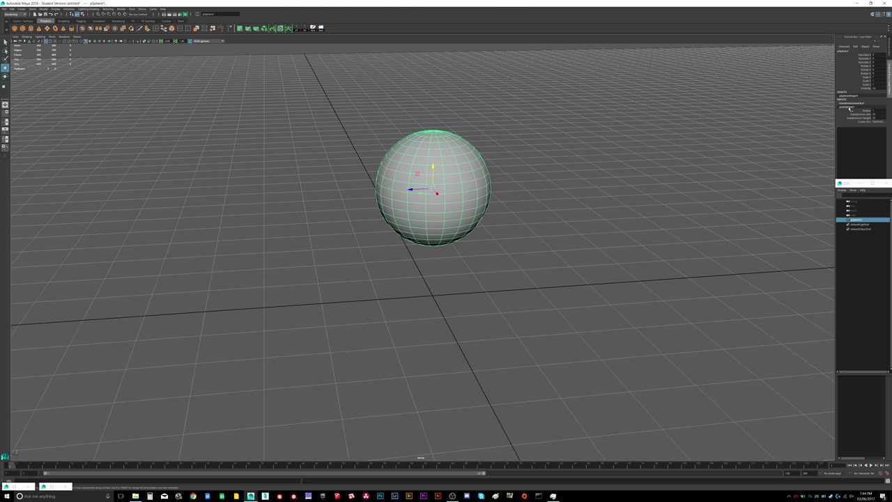
left_click_drag(880, 114, 879, 117)
type("32")
key("Return")
right_click_drag(446, 166, 479, 165, "alt")
middle_click_drag(479, 164, 431, 194, "alt")
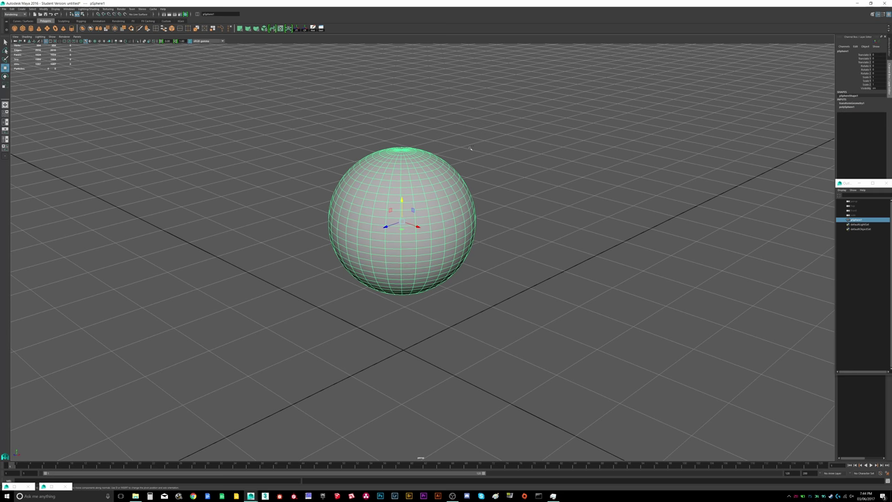
Step: Duplicate the sphere and scale the copy up uniformly so it sits just outside the original
key("ctrl+d")
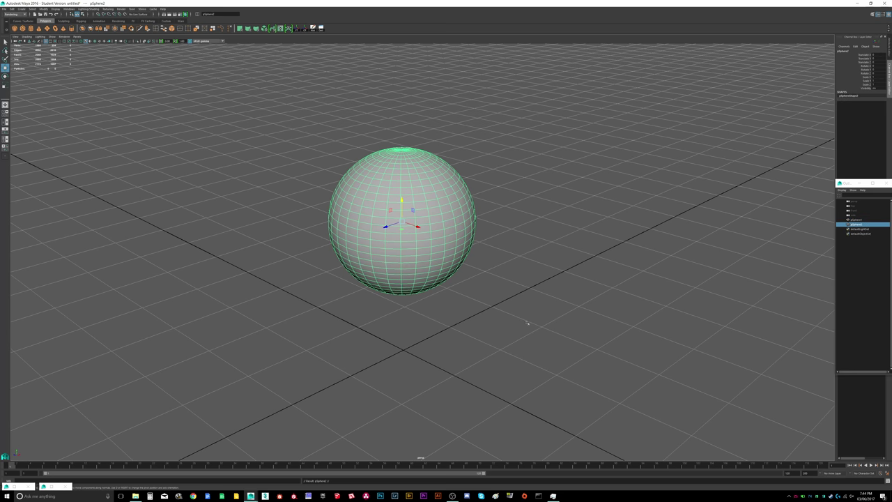
key("r")
left_click_drag(401, 221, 403, 221)
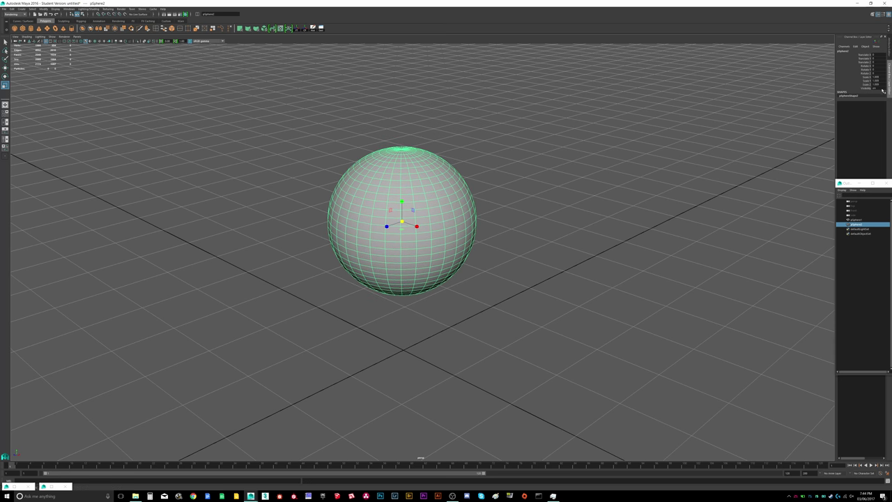
left_click_drag(879, 77, 877, 80)
key("Return")
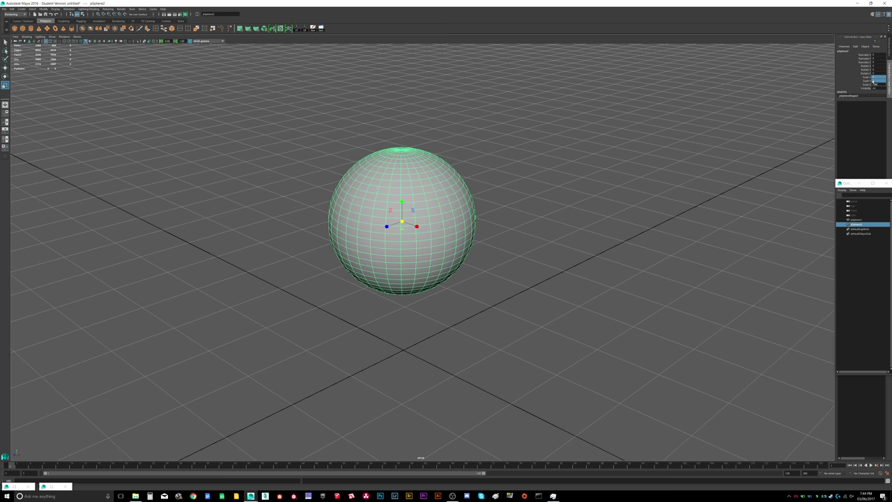
key("Return")
right_click_drag(425, 104, 523, 102, "alt")
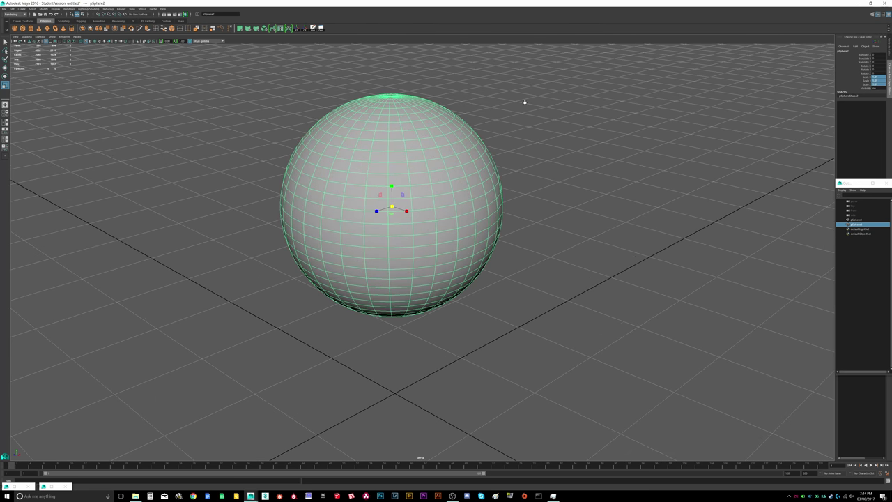
left_click_drag(439, 112, 473, 113, "alt")
right_click_drag(473, 113, 551, 113, "alt")
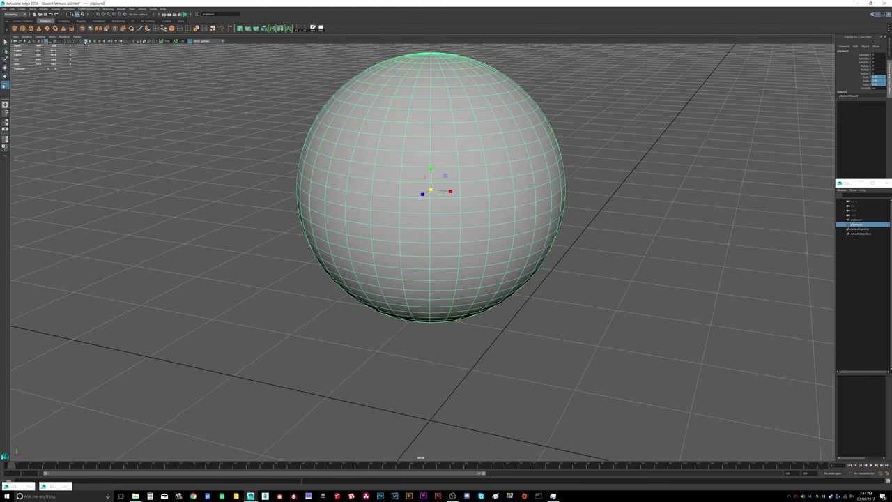
Step: Display the viewport in wireframe and examine the gap between the two nested spheres
left_click(81, 41)
right_click_drag(343, 138, 382, 139, "alt")
mouse_move(382, 139)
left_mouse_down("alt")
mouse_move(350, 138)
mouse_move(413, 136)
left_mouse_up("alt")
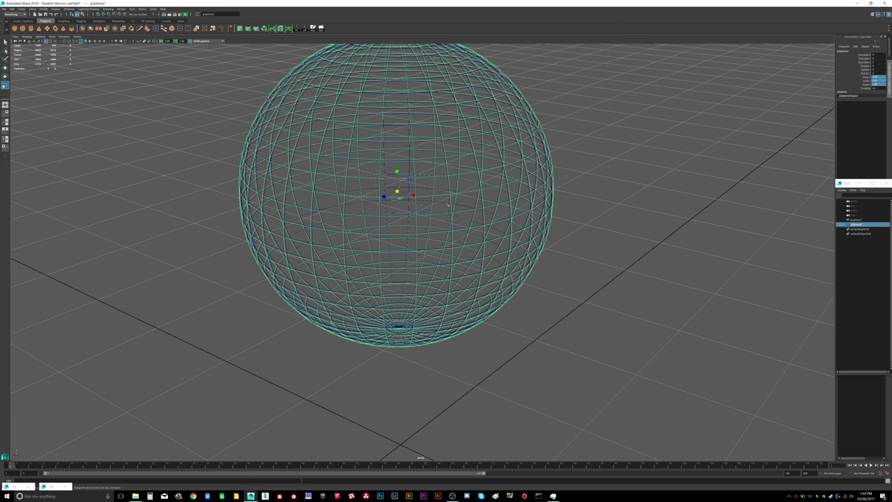
right_click_drag(448, 204, 392, 202, "alt")
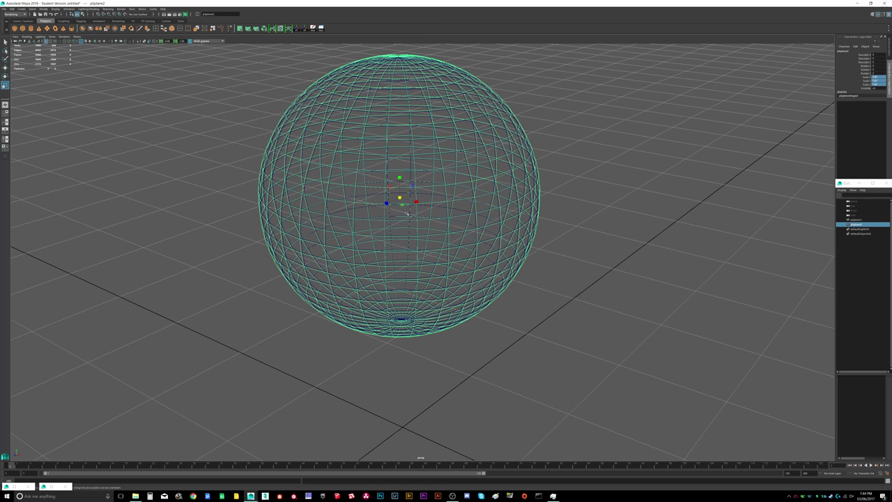
scroll(426, 230, "down", 3)
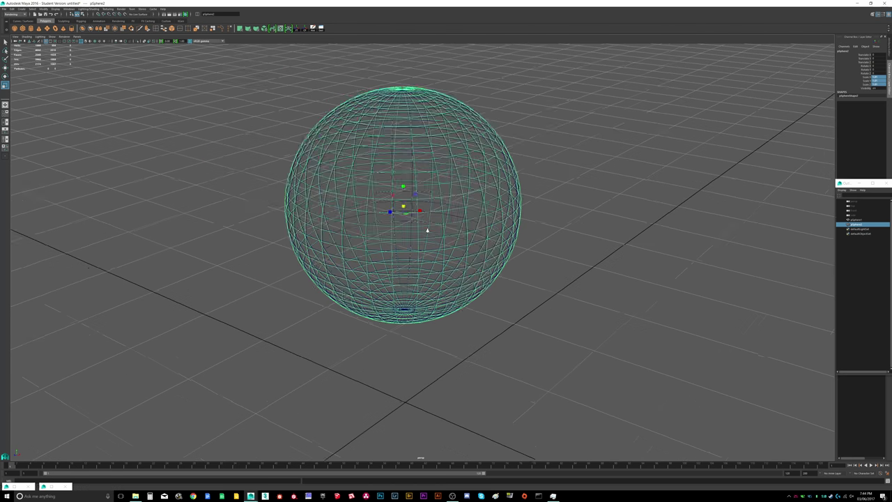
left_click_drag(513, 200, 552, 220, "alt")
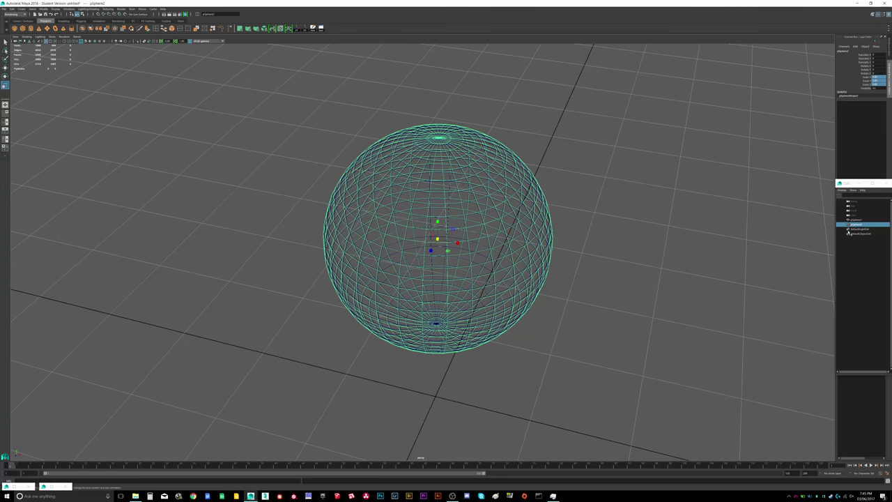
left_click_drag(466, 304, 525, 234, "alt")
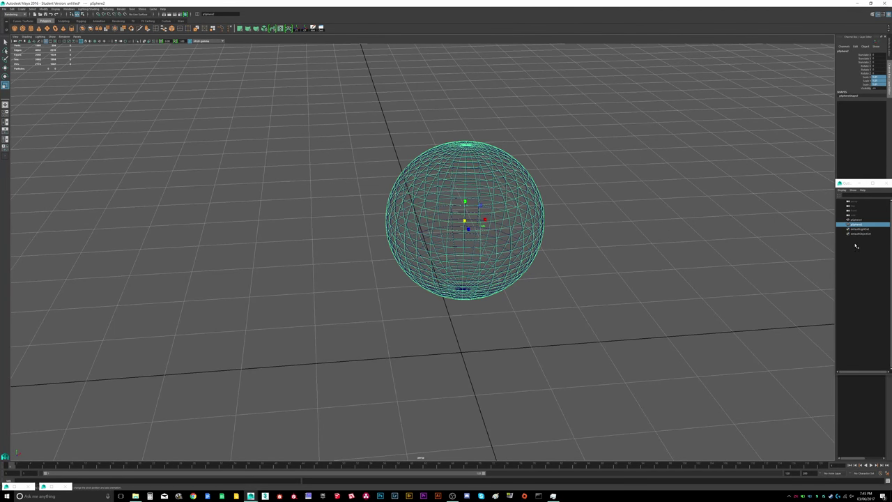
Step: Duplicate the enlarged sphere and scale the new copy up uniformly so it forms a third, outermost shell
left_click(867, 225)
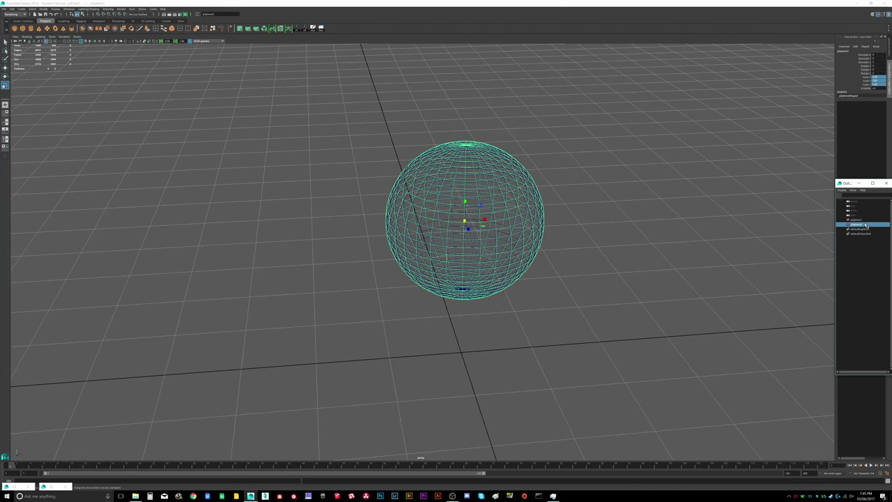
key("ctrl+d")
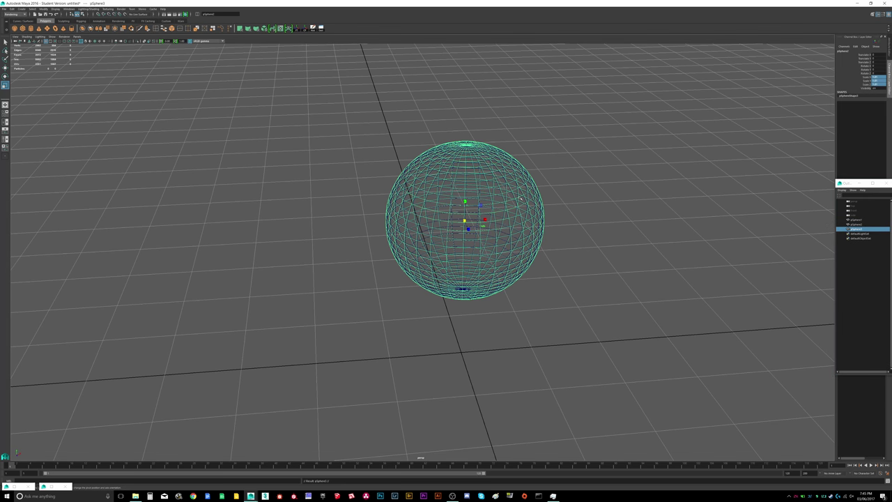
left_click_drag(465, 220, 467, 221)
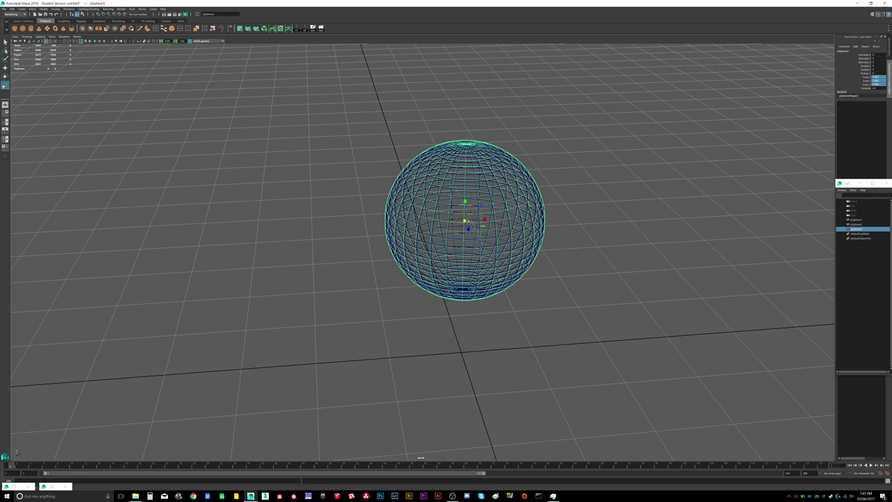
left_click_drag(880, 77, 880, 84)
type("1")
key("Return")
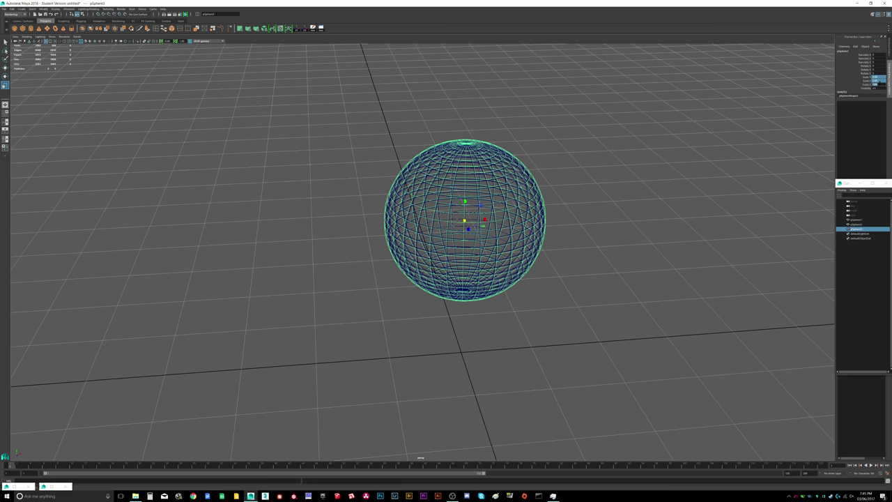
Step: Set a slightly smaller uniform scale for the outermost sphere to tighten its gap
right_click_drag(508, 188, 675, 192, "alt")
left_click_drag(676, 192, 780, 204, "alt")
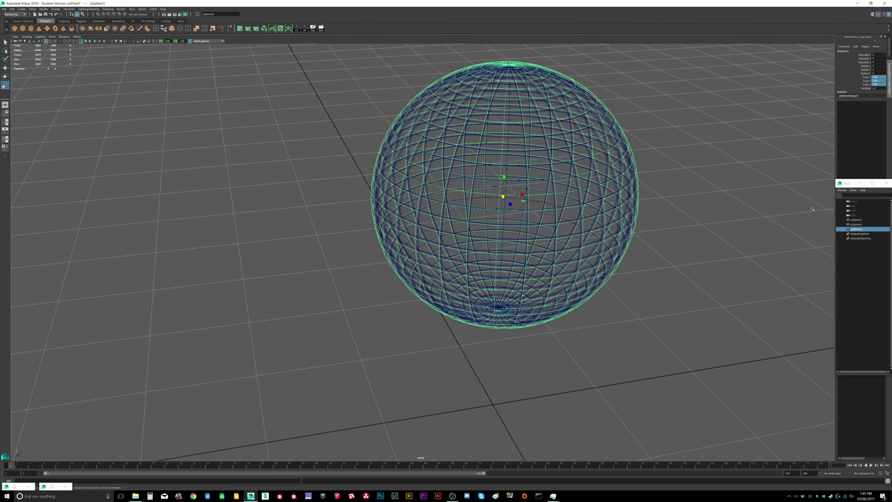
right_click_drag(659, 232, 786, 219, "alt")
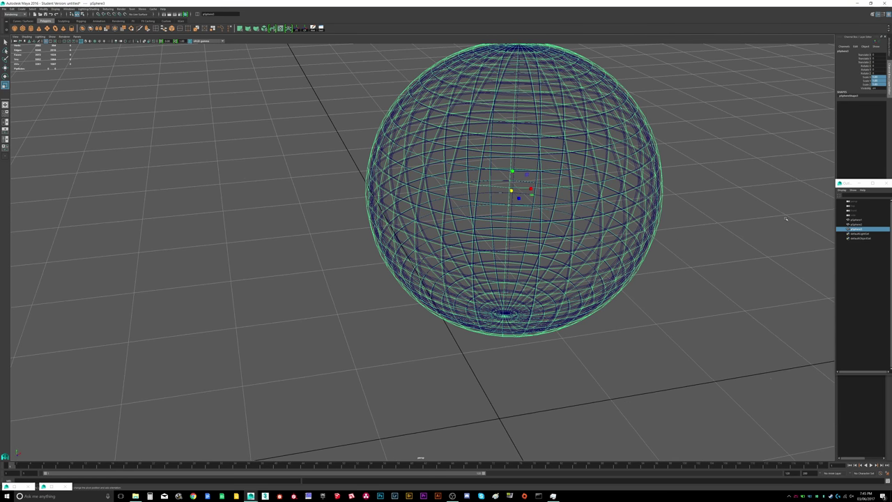
type("1")
key("Return")
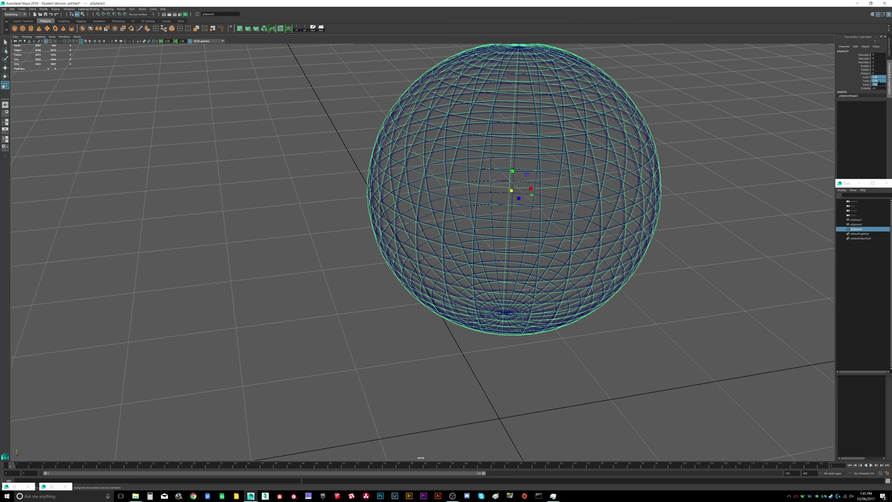
Step: Try different uniform scale values on the middle sphere, pSphere2, to fit it inside the outermost one
left_click(859, 225, "ctrl")
left_click(860, 230, "ctrl")
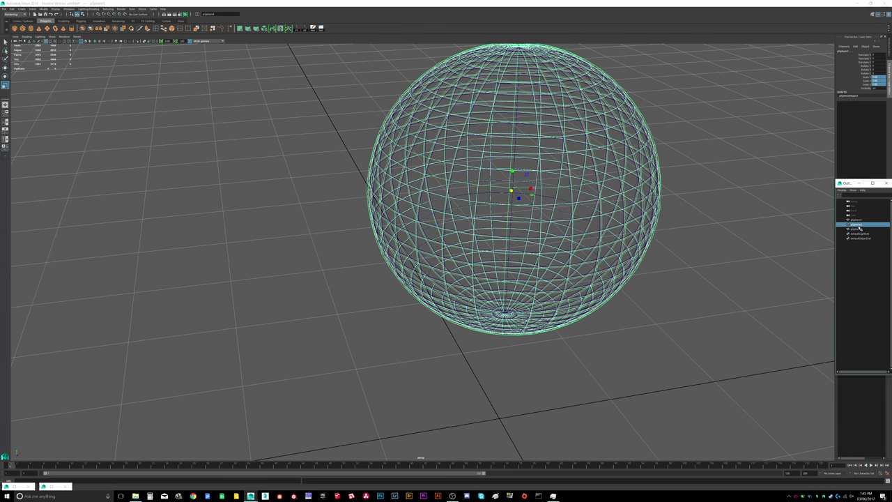
left_click_drag(884, 78, 881, 85)
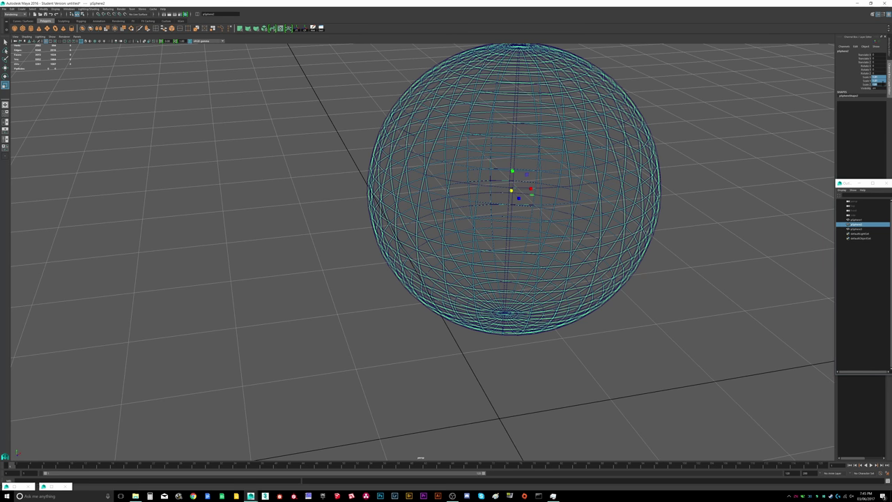
left_click(883, 84)
key("Return")
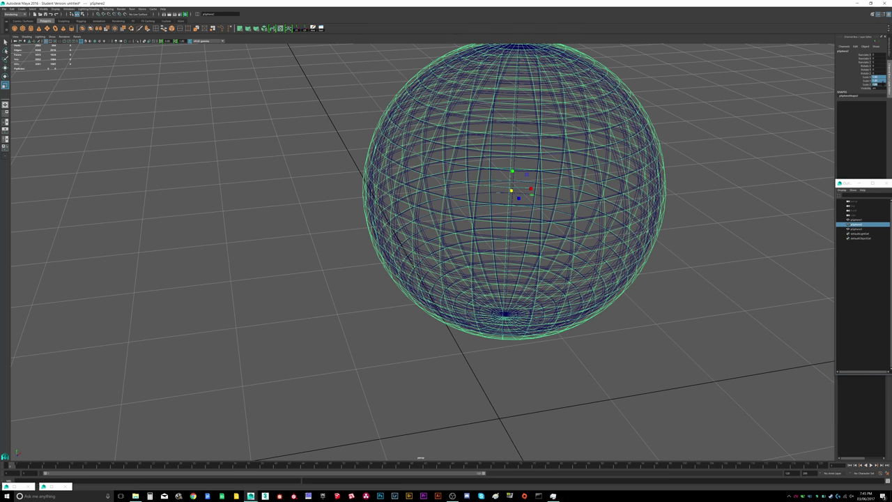
left_click_drag(884, 76, 884, 84)
type("1.")
key("Return")
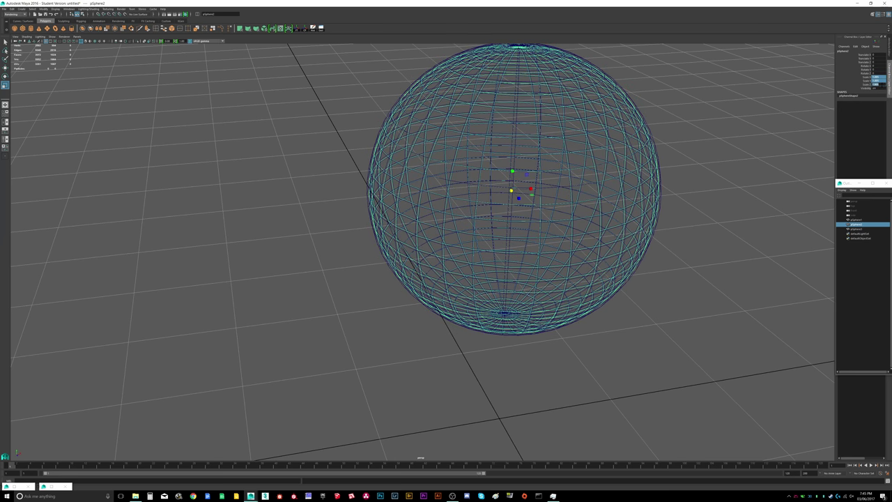
Step: Inspect the spacing between the shells and enter a new uniform scale for the middle sphere
right_click_drag(556, 147, 677, 148, "alt")
left_click_drag(677, 148, 659, 146, "alt")
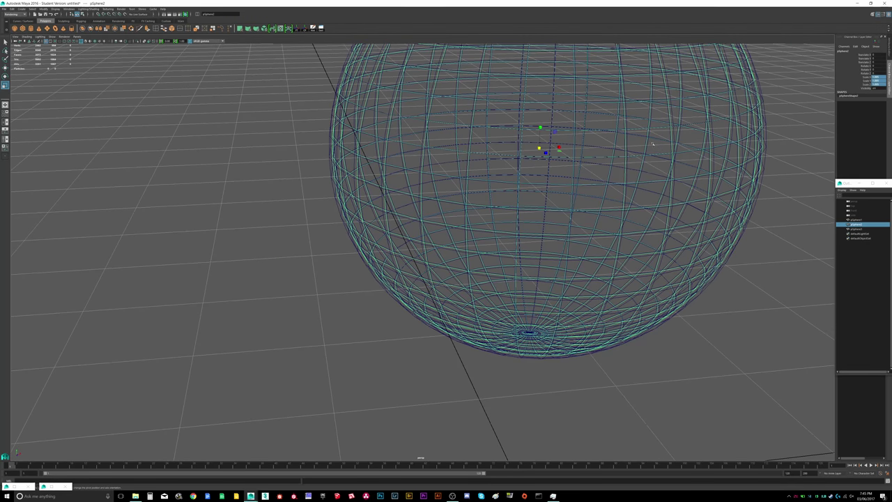
middle_click_drag(653, 144, 588, 189, "alt")
right_click_drag(588, 188, 545, 199, "alt")
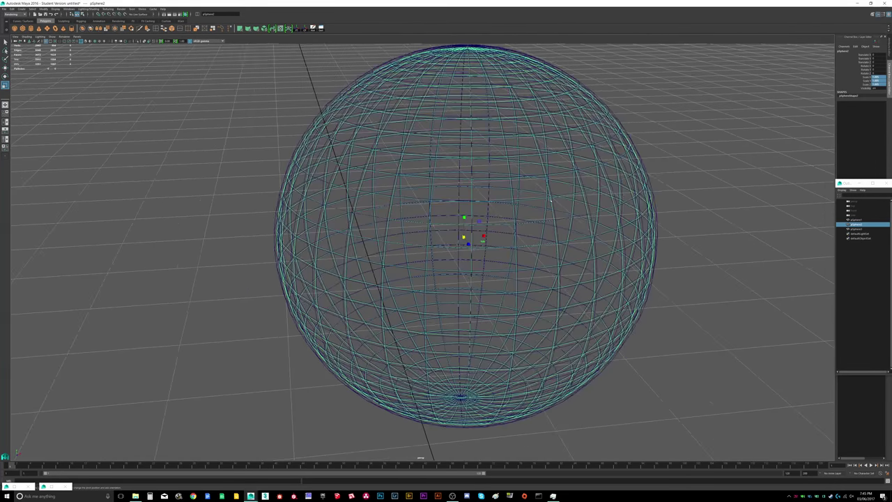
right_click_drag(662, 192, 633, 195, "alt")
left_click_drag(633, 196, 531, 235, "alt")
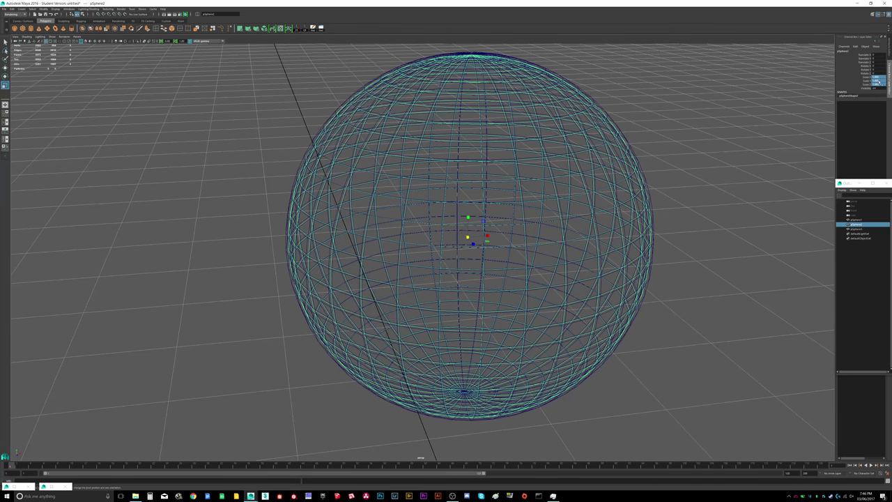
left_click_drag(879, 82, 881, 84)
type("1")
key("Return")
Step: Enter a slightly larger uniform scale for the outermost sphere, pSphere3, and clear the selection
left_click(885, 230)
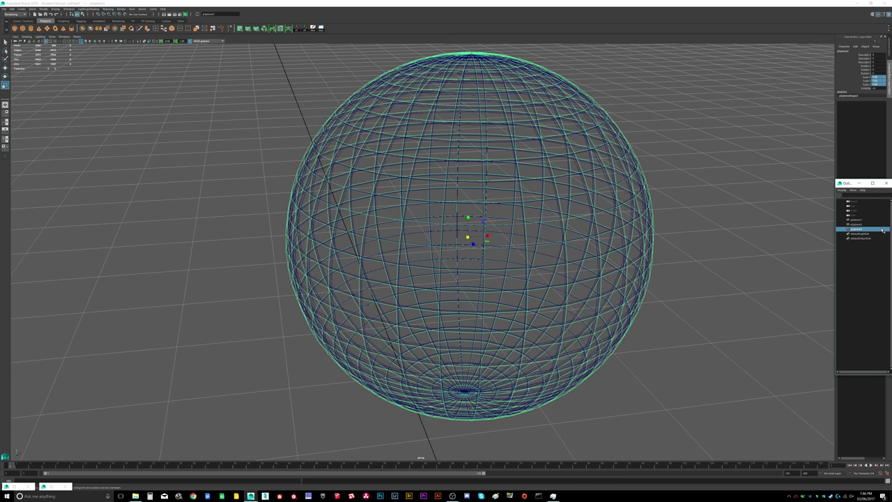
left_click_drag(881, 77, 883, 85)
type("1.")
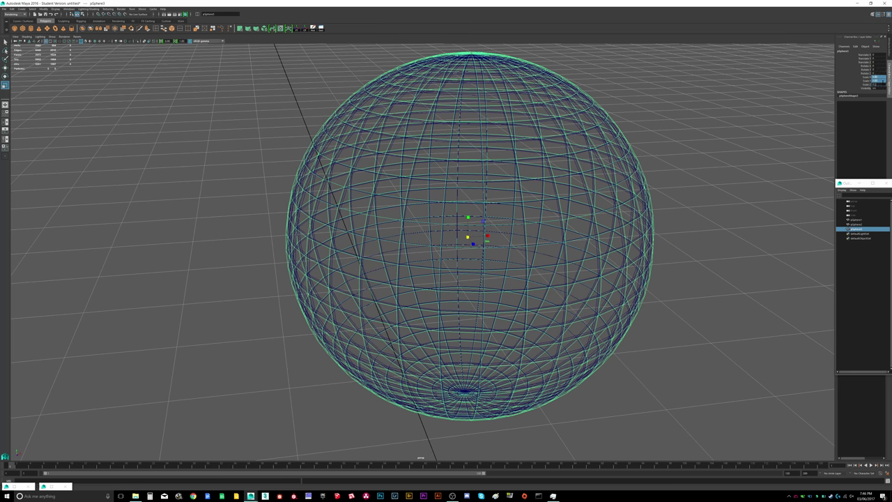
left_click(569, 131)
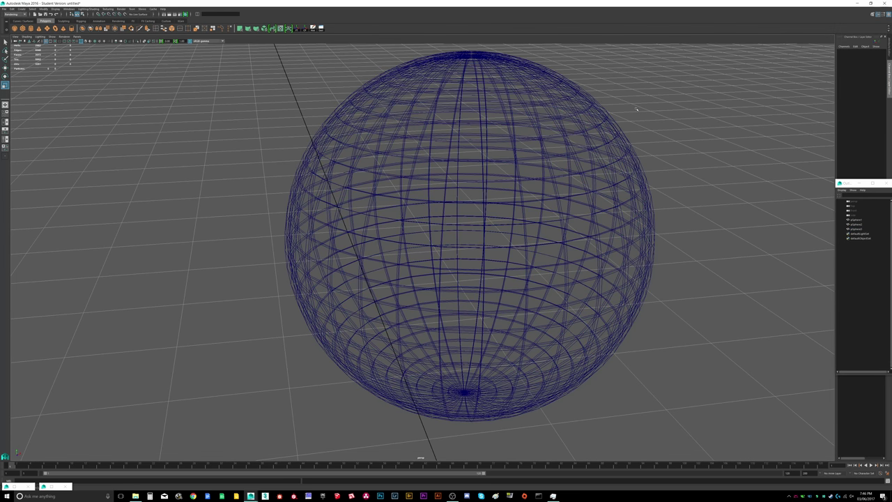
Step: Rename the spheres, from innermost to outermost, Earth_Surface, Earth_Clouds and Earth_Atmosphere
left_click(856, 219)
type("Twi")
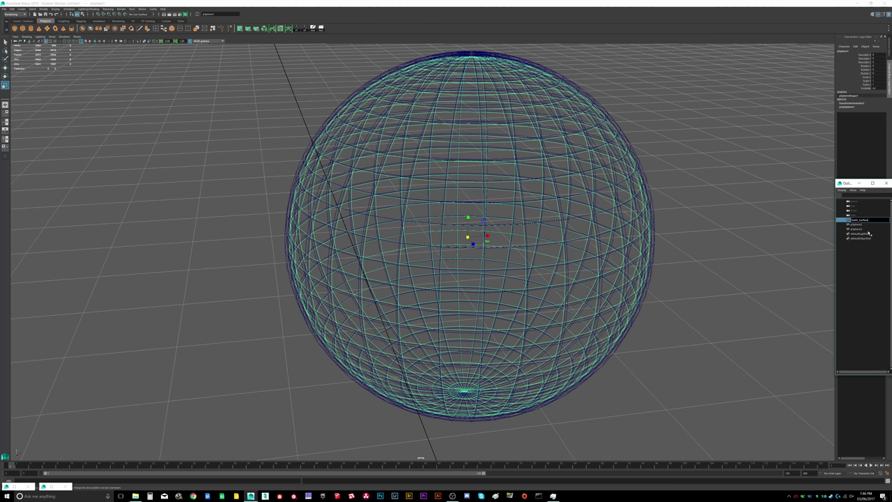
key("Return")
left_click(859, 225)
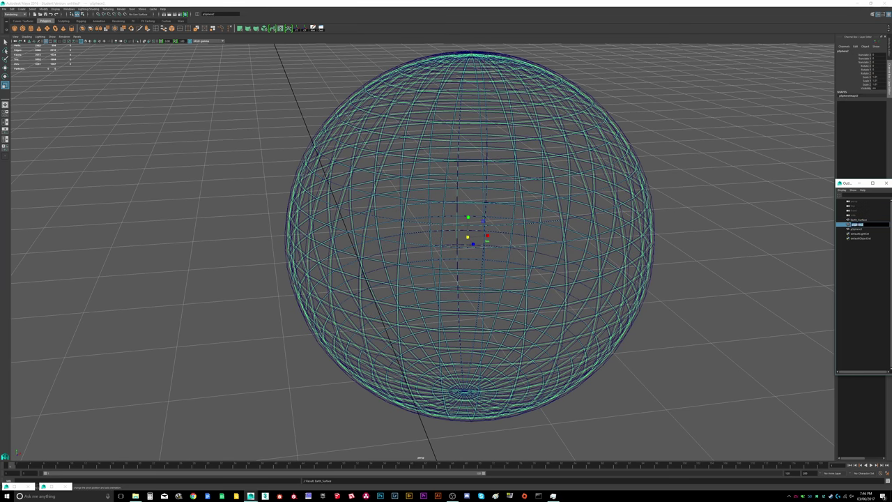
type("C")
key("Return")
double_click(860, 229)
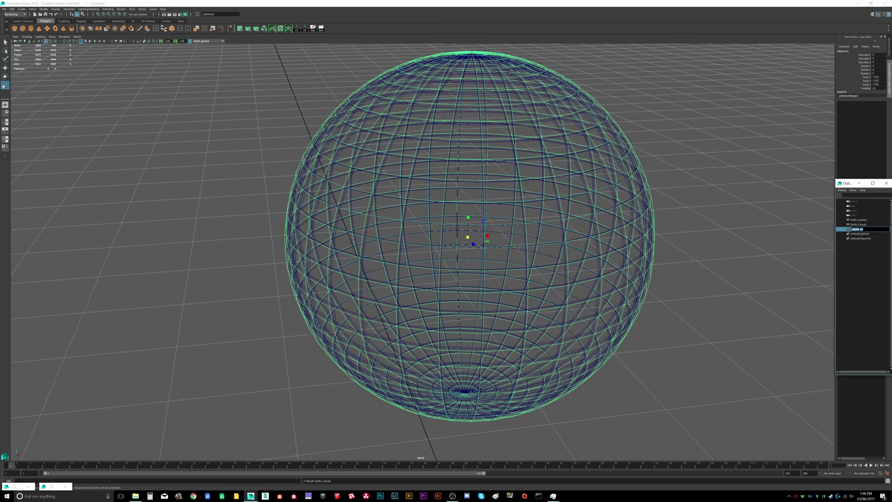
type("Earth_Atmos")
key("Return")
Step: Group the surface, clouds and atmosphere spheres together and name the group Earth
left_click(861, 220)
left_click(865, 230)
left_click(868, 220, "shift")
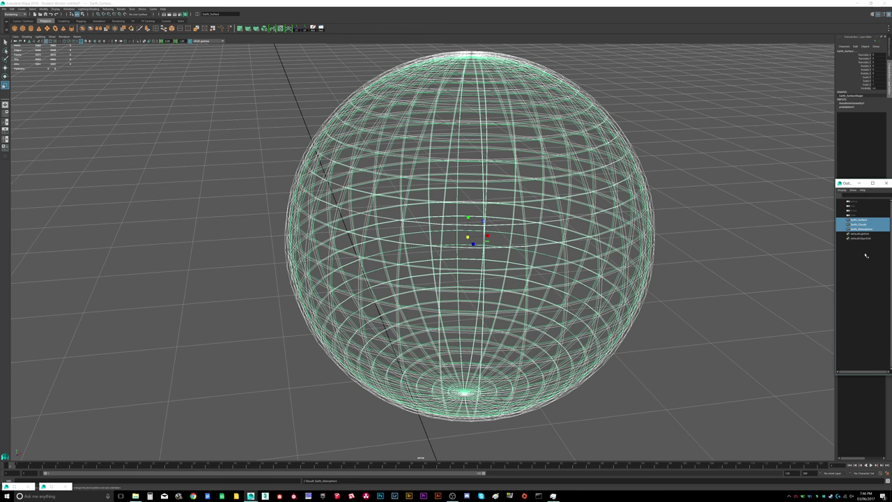
key("ctrl+g")
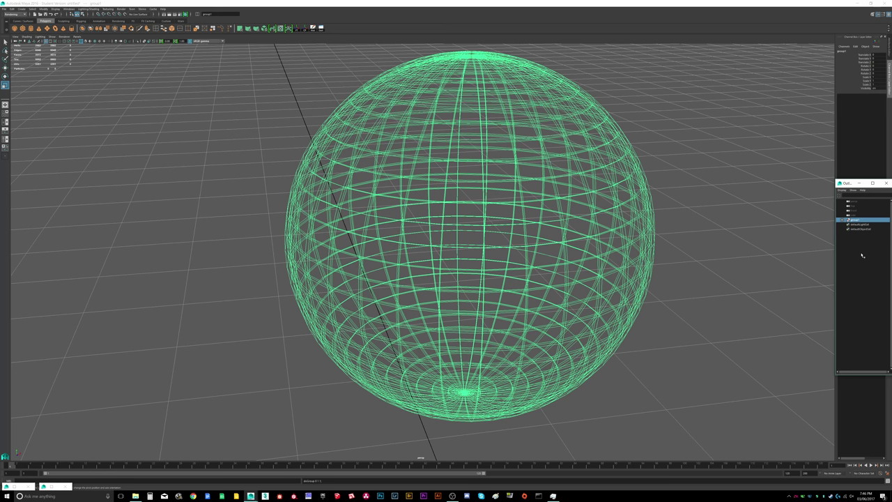
double_click(856, 221)
type("Earth")
key("Return")
Step: Select the Earth group and examine its pivot position relative to the spheres
left_click(859, 211)
left_click(862, 221)
scroll(716, 241, "down", 3)
left_click_drag(627, 259, 468, 150, "alt")
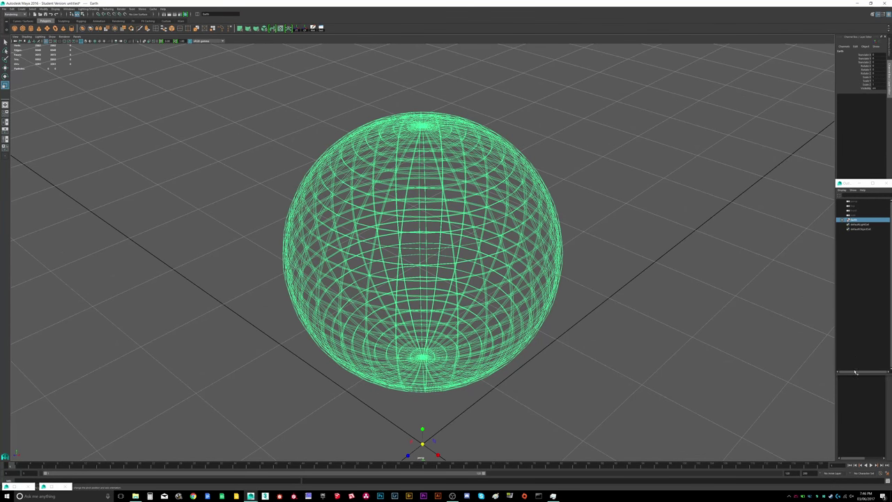
scroll(566, 243, "down", 3)
scroll(566, 243, "up", 3)
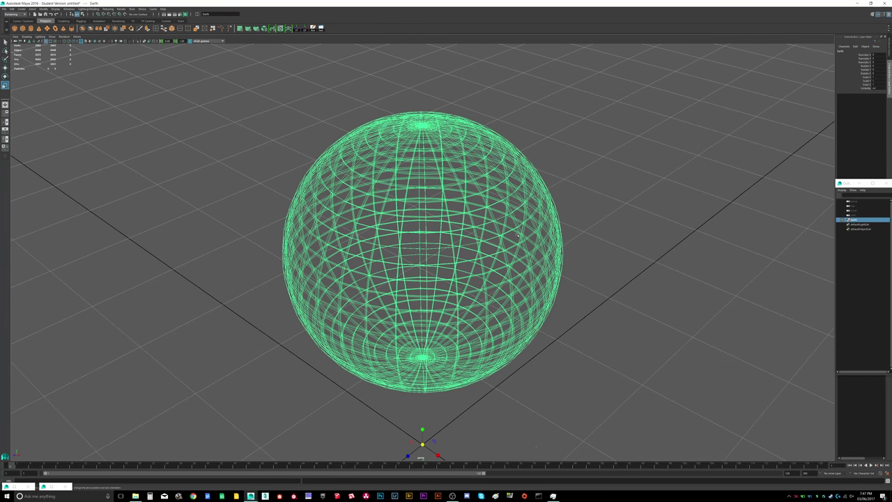
scroll(564, 243, "down", 1)
left_click_drag(561, 243, 602, 249, "alt")
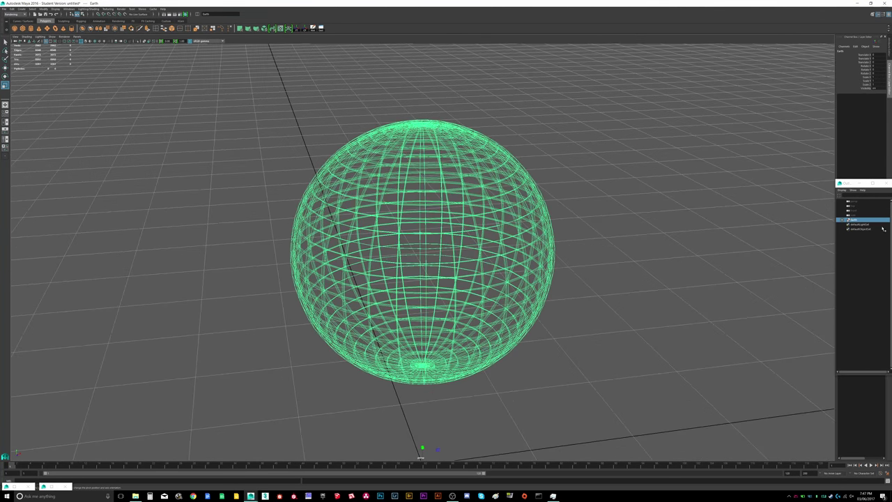
Step: Expand the Earth group and reorder its children as Earth_Surface, Earth_Clouds, Earth_Atmosphere
left_click(842, 221)
left_click(861, 229)
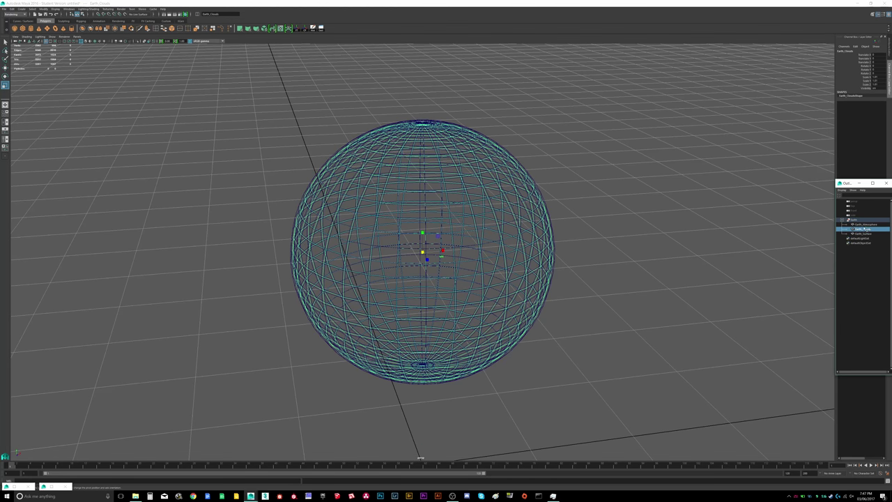
left_click(867, 225)
left_click(870, 230)
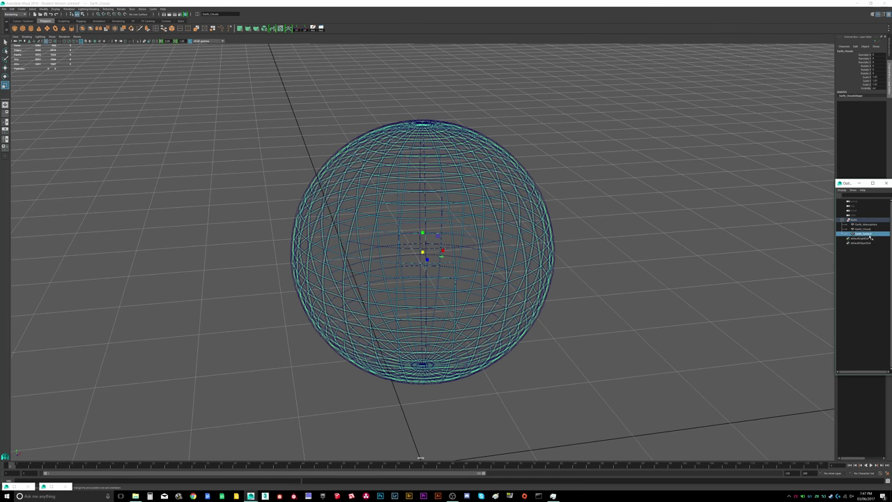
left_click(869, 235)
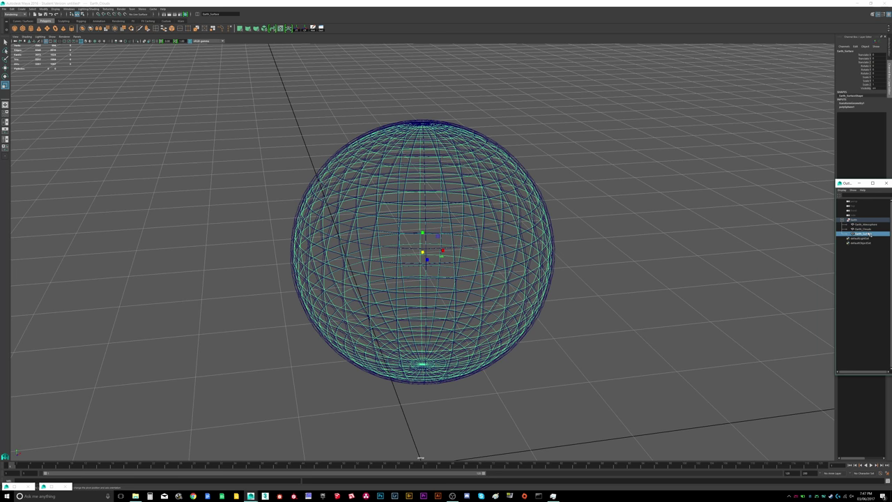
left_click(870, 224)
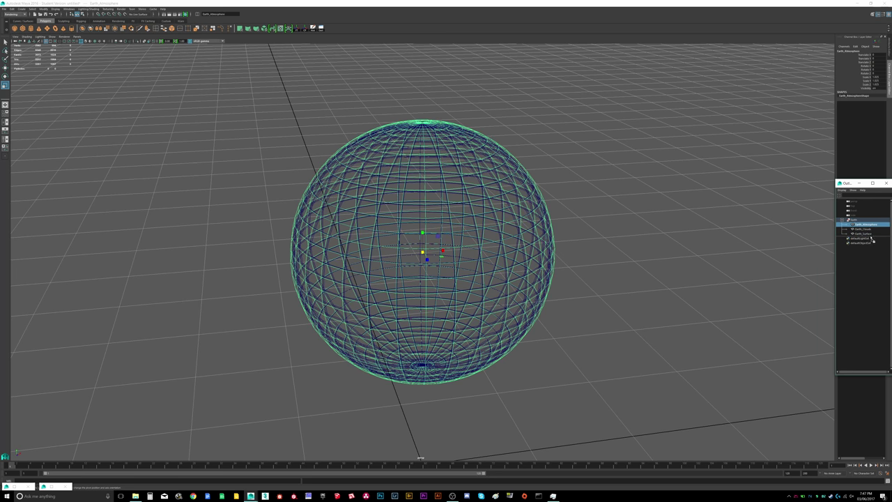
middle_click_drag(870, 225, 872, 238)
left_click(870, 229)
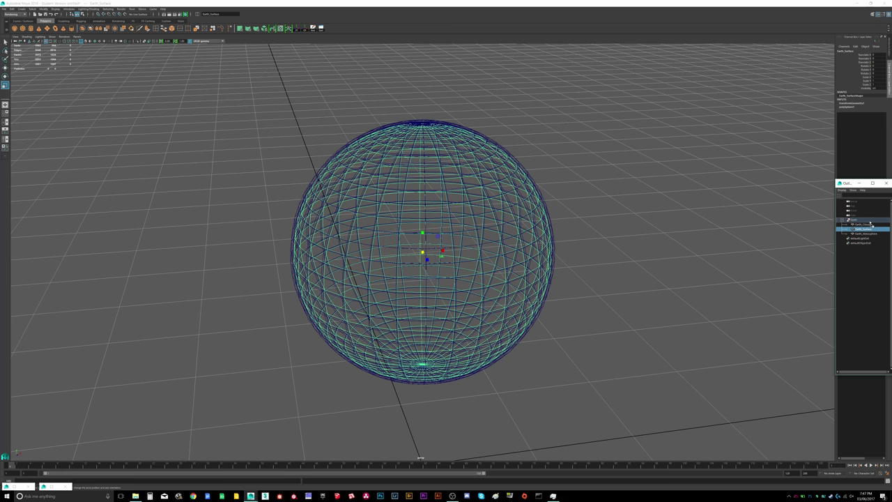
middle_click_drag(870, 224, 871, 230)
Step: Hide the Earth_Clouds and Earth_Atmosphere spheres and display the remaining surface sphere shaded
left_click(873, 234, "shift")
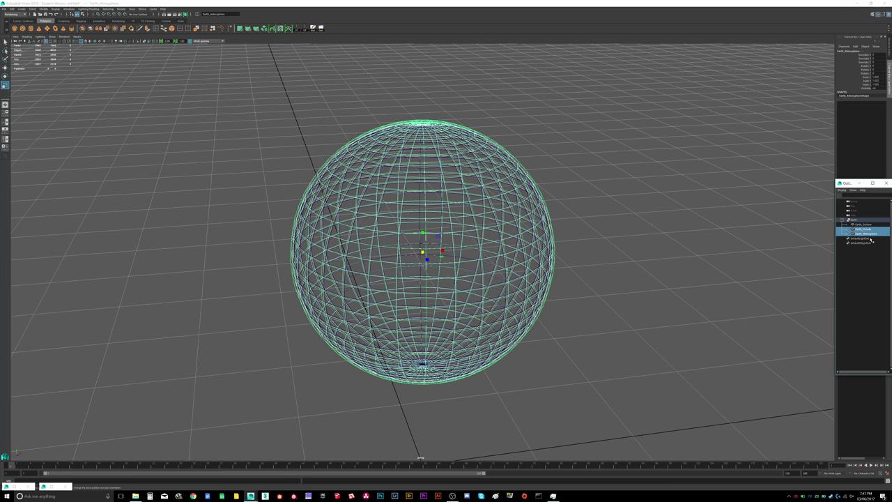
key("ctrl+h")
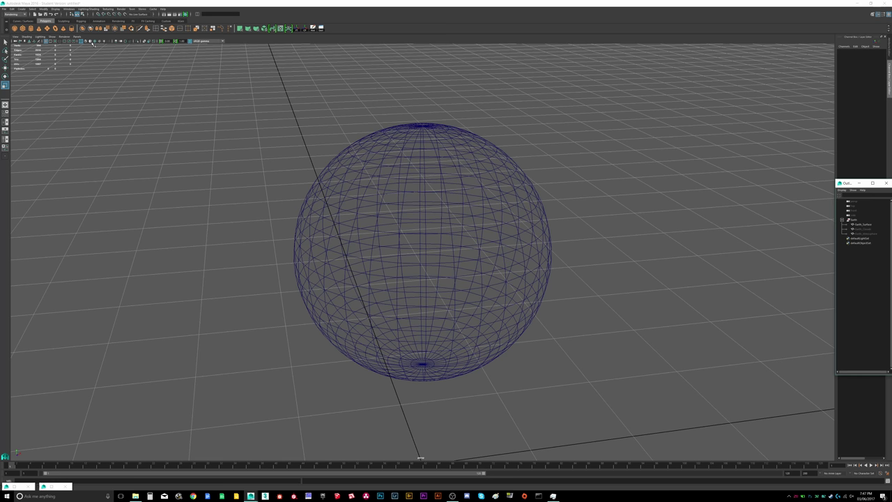
left_click(86, 42)
scroll(395, 209, "up", 1)
mouse_move(394, 209)
left_mouse_down("alt")
mouse_move(390, 217)
mouse_move(411, 217)
left_mouse_up("alt")
Step: Increase the axis and height subdivisions of the Earth_Surface sphere to give it a denser mesh
left_click(861, 223)
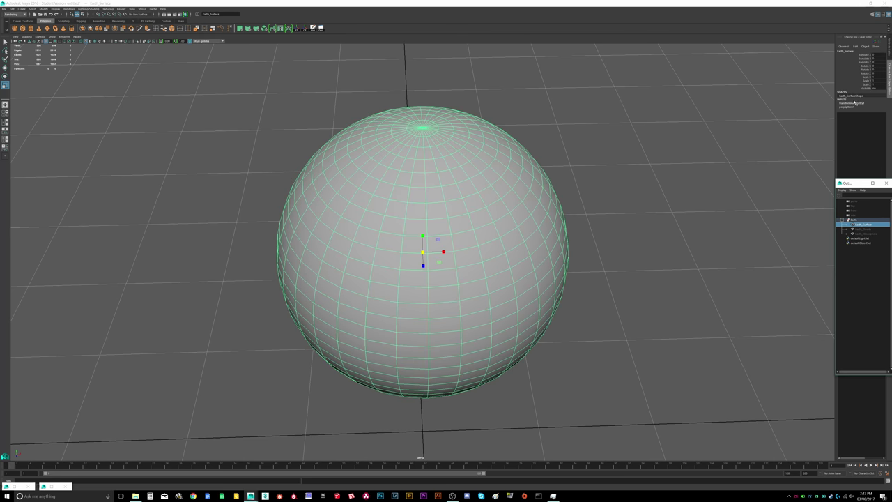
left_click(855, 108)
left_click_drag(883, 114, 884, 117)
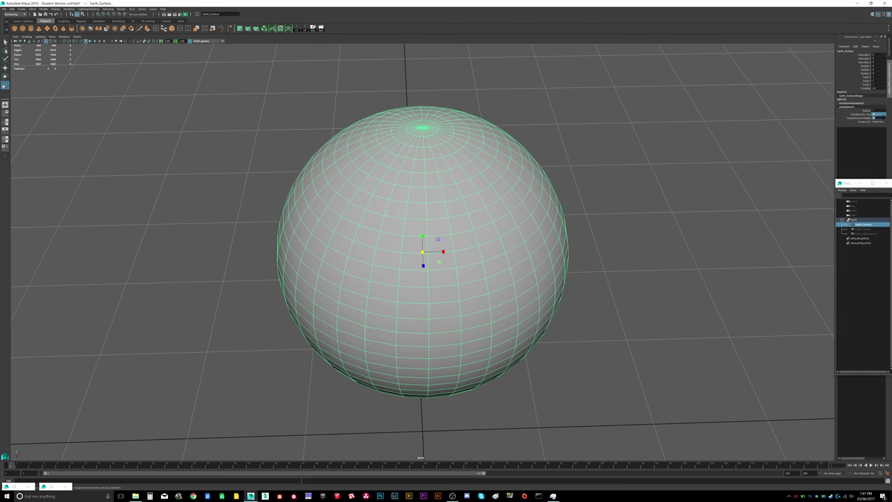
key("Return")
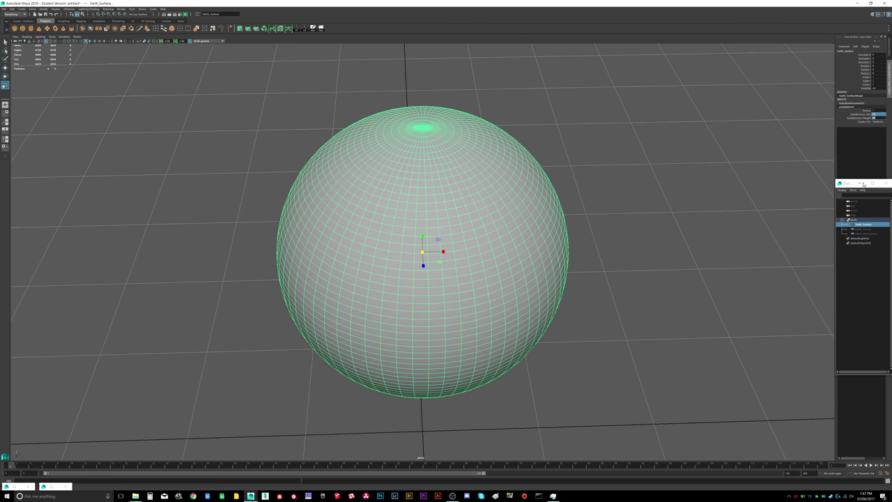
Step: Frame the Earth_Surface sphere and examine its mesh density from several angles and distances
left_click(873, 228)
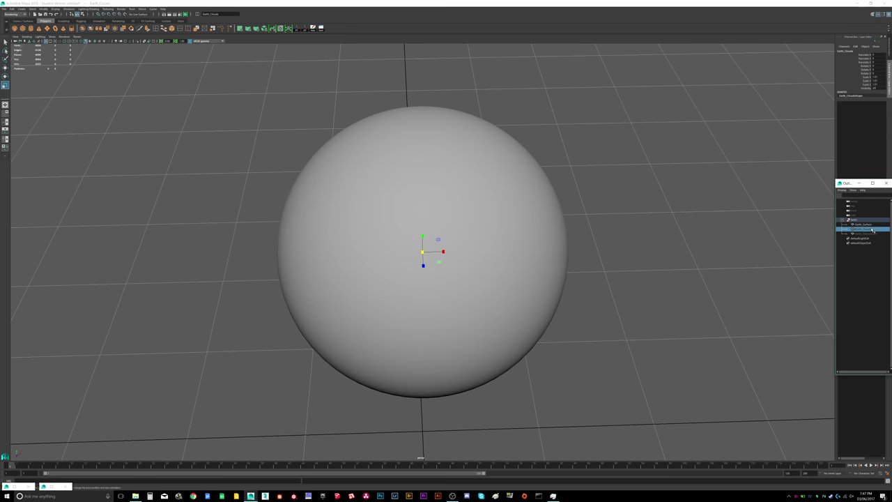
left_click(870, 224)
key("f")
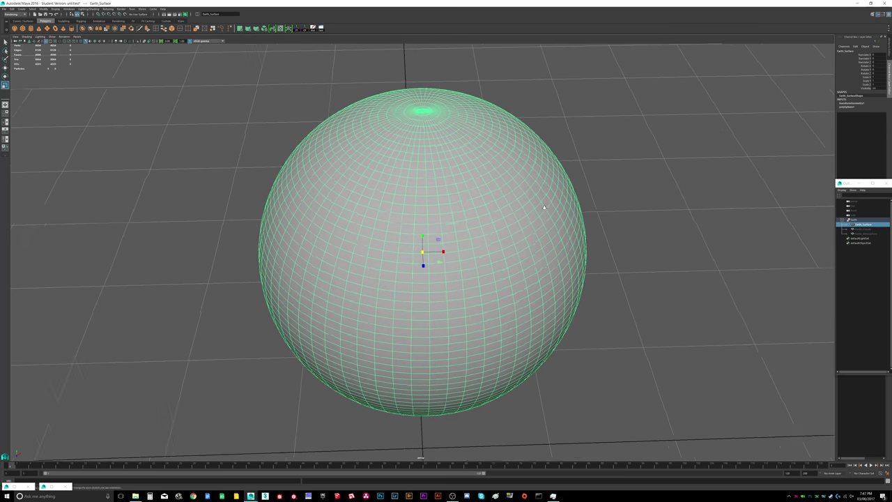
left_click_drag(535, 224, 555, 214, "alt")
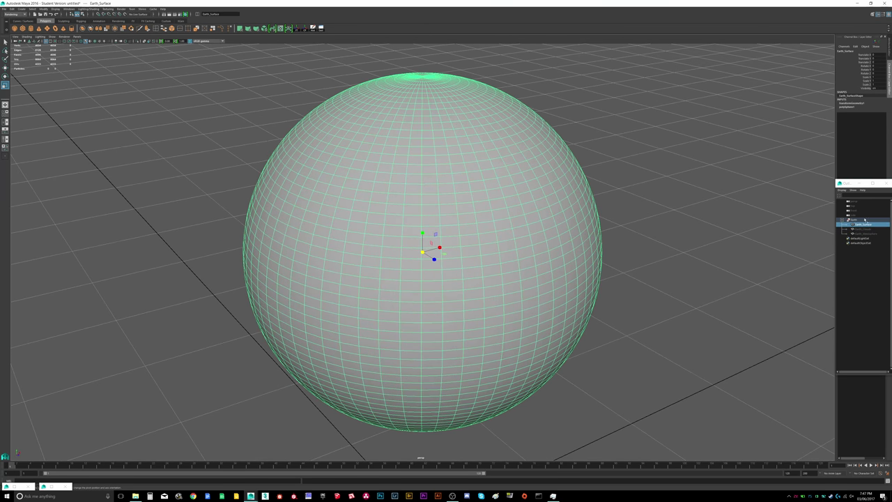
left_click(871, 229)
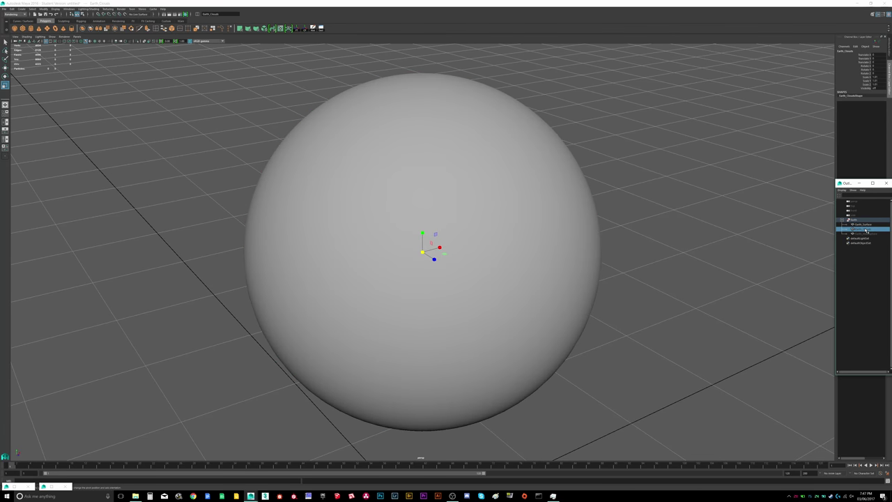
left_click(865, 223)
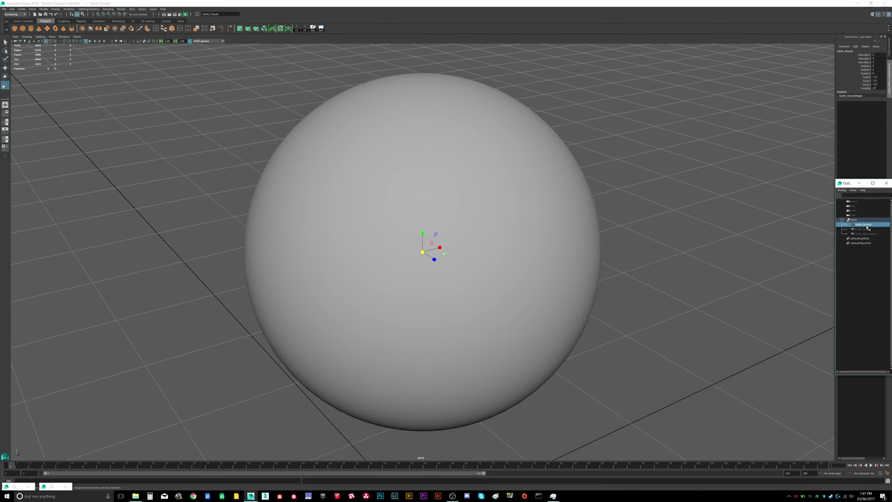
key("f")
right_click_drag(542, 210, 432, 210, "alt")
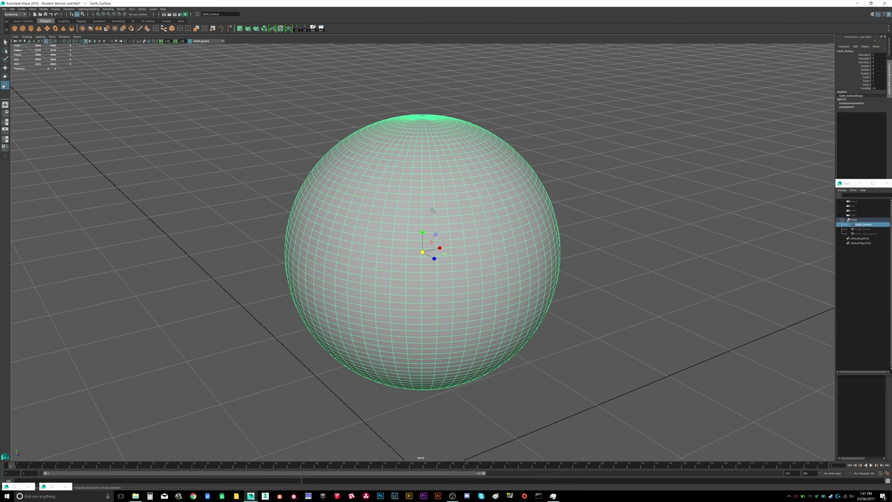
left_click_drag(432, 210, 424, 210, "alt")
right_click_drag(431, 212, 435, 215, "alt")
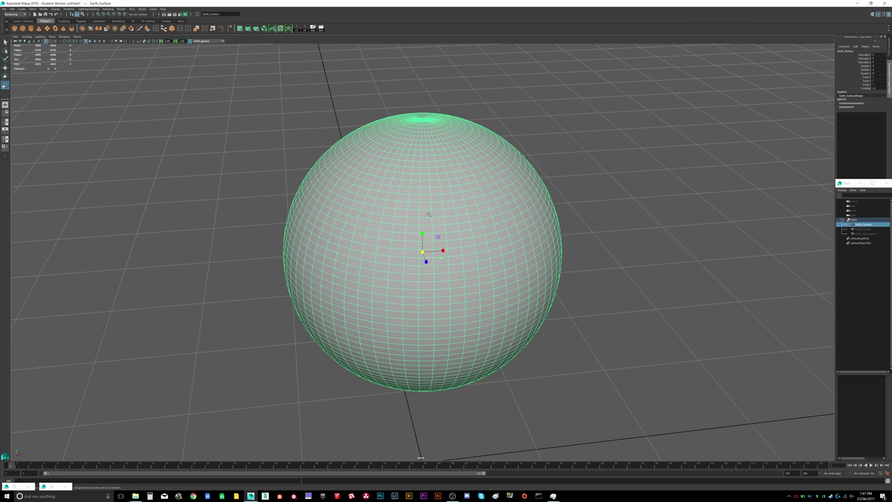
Step: Soften the edges of the Earth_Surface sphere and clear the selection
right_click_drag(429, 214, 512, 217, "shift")
left_click(592, 202)
left_click_drag(482, 219, 523, 214, "alt")
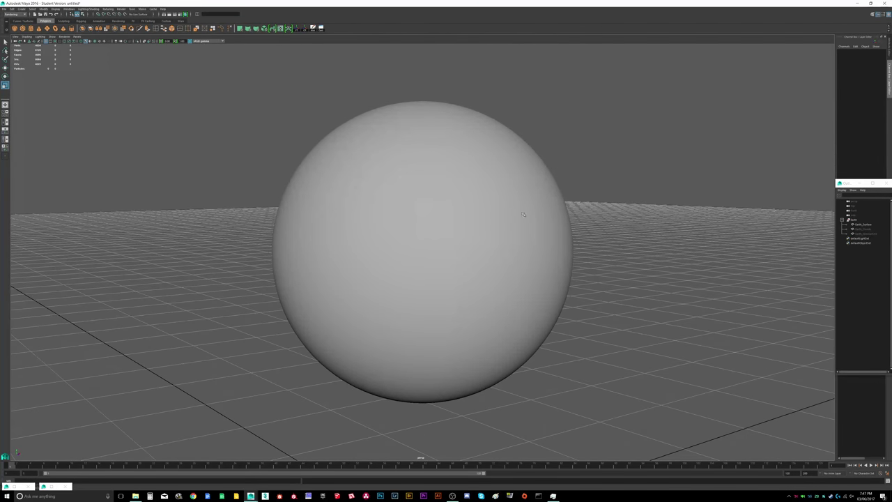
Step: Unhide the Earth_Clouds and Earth_Atmosphere spheres
left_click(864, 229)
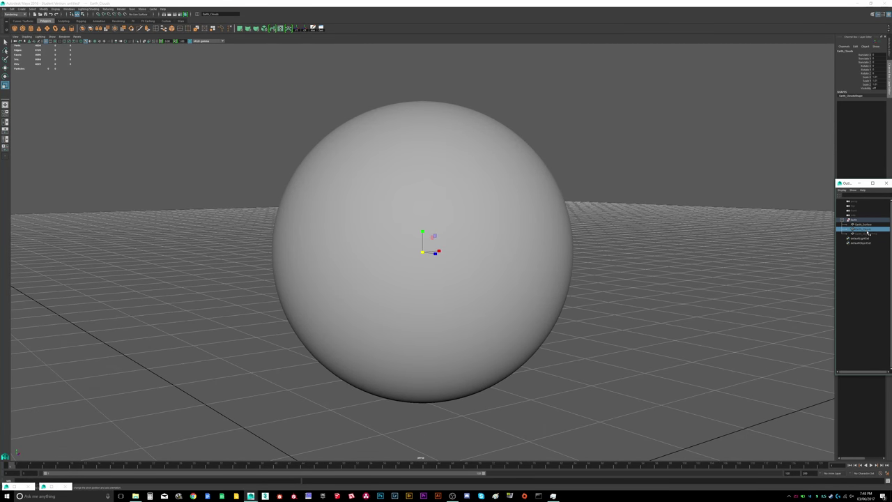
left_click(869, 235, "shift")
key("shift+h")
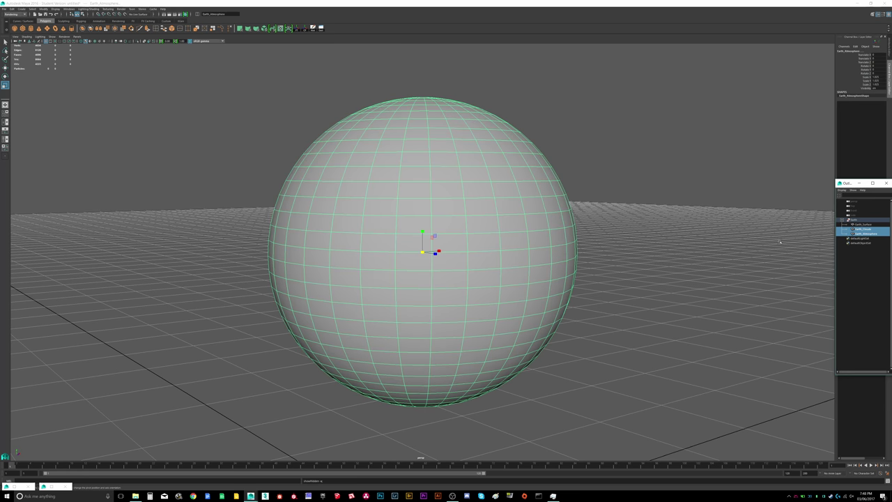
Step: Soften the edges of the Earth_Atmosphere sphere and clear the selection
left_click(875, 234)
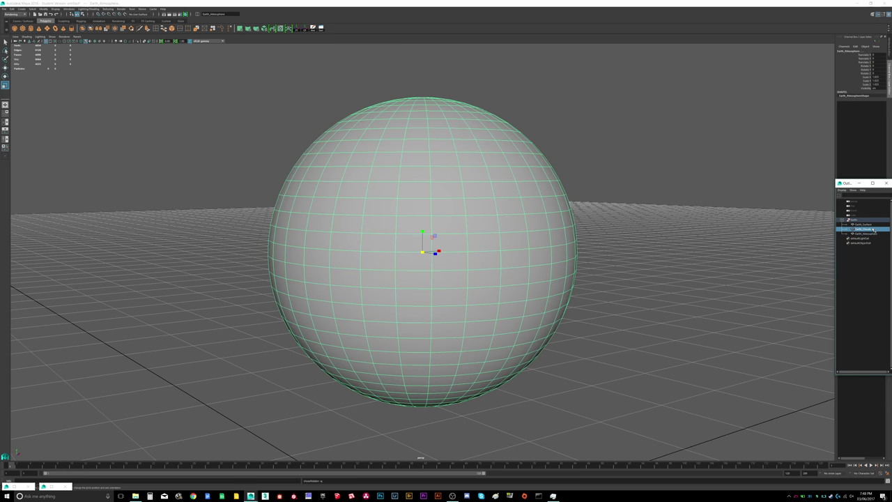
right_click(465, 218)
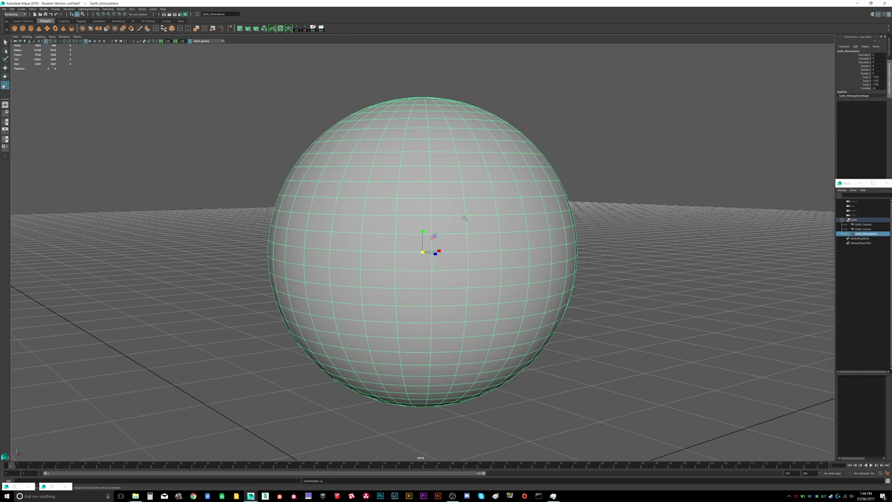
right_click(465, 217)
right_click_drag(465, 217, 507, 217, "shift")
left_click(623, 175)
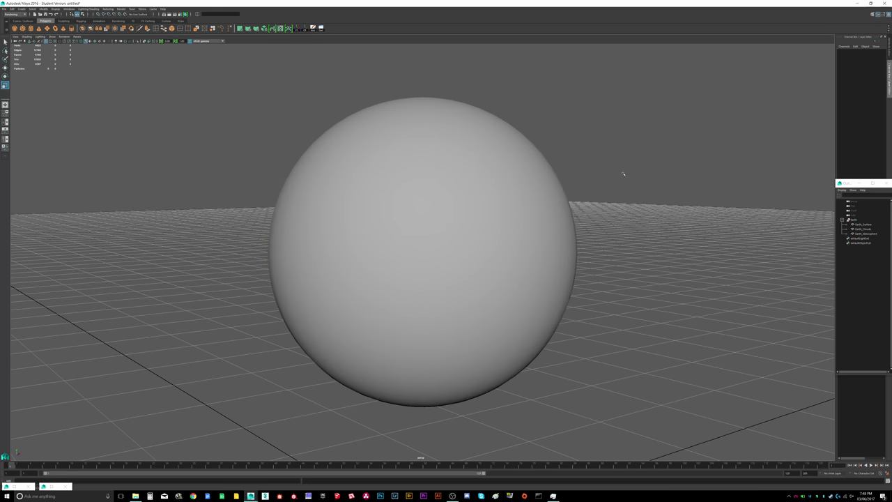
left_click_drag(624, 174, 567, 196, "alt")
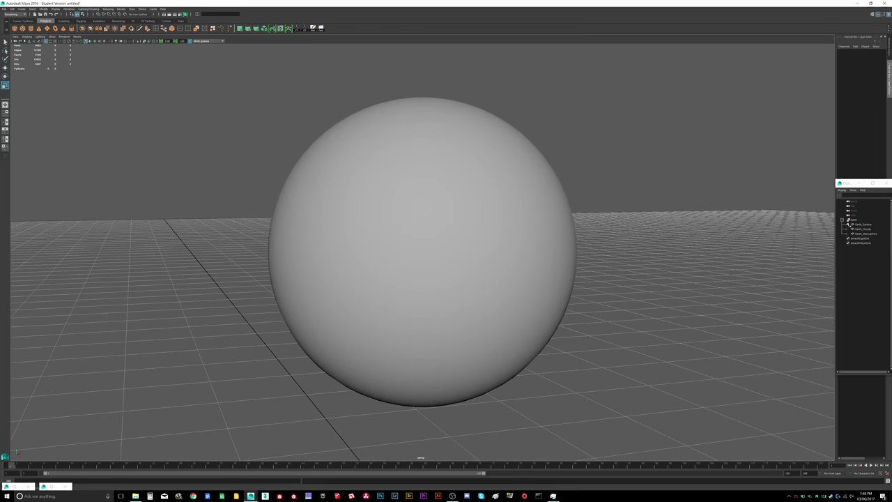
Step: Hide the Earth_Atmosphere sphere and select Earth_Clouds
left_click(865, 234)
key("ctrl+h")
left_click(865, 230)
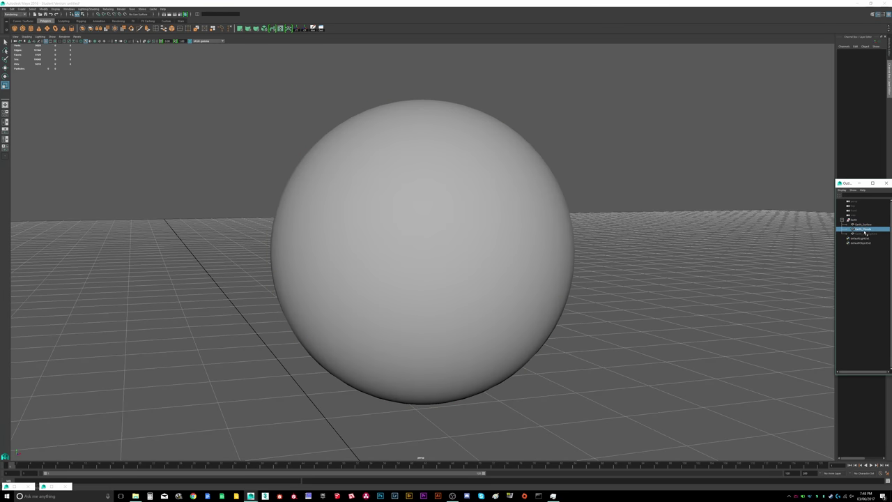
Step: Try hard edges on the Earth_Clouds sphere and view its shading from different angles
mouse_move(538, 221)
right_mouse_down("shift")
mouse_move(558, 225)
mouse_move(541, 220)
right_mouse_up("shift")
left_click(584, 191)
left_click_drag(583, 191, 454, 214, "alt")
left_click(481, 205)
right_click_drag(455, 214, 515, 226, "shift")
left_click(570, 199)
left_click_drag(569, 199, 523, 215, "alt")
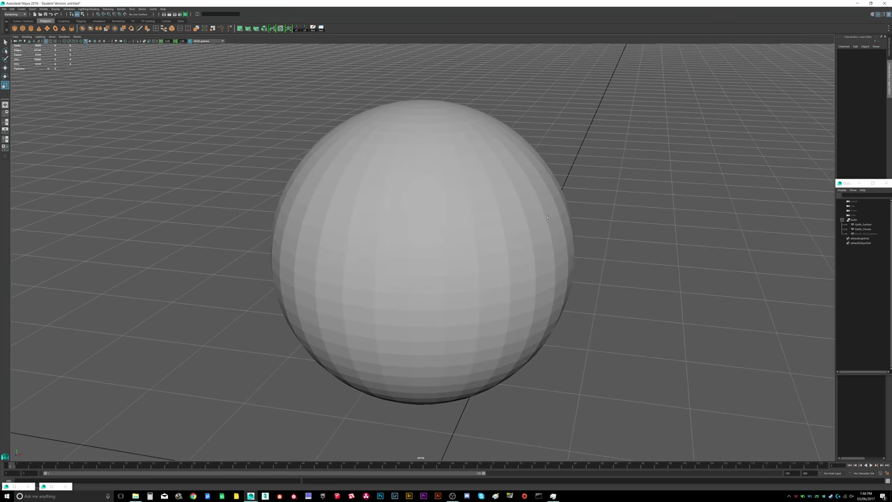
Step: Soften the edges of the Earth_Clouds sphere and clear the selection
right_click_drag(522, 215, 522, 216, "shift")
right_click(493, 219)
left_click(481, 221)
right_click_drag(464, 223, 506, 222, "shift")
left_click(576, 171)
left_click_drag(519, 159, 536, 210, "alt")
Step: Hide the Earth_Clouds sphere and select Earth_Surface
left_click(863, 229)
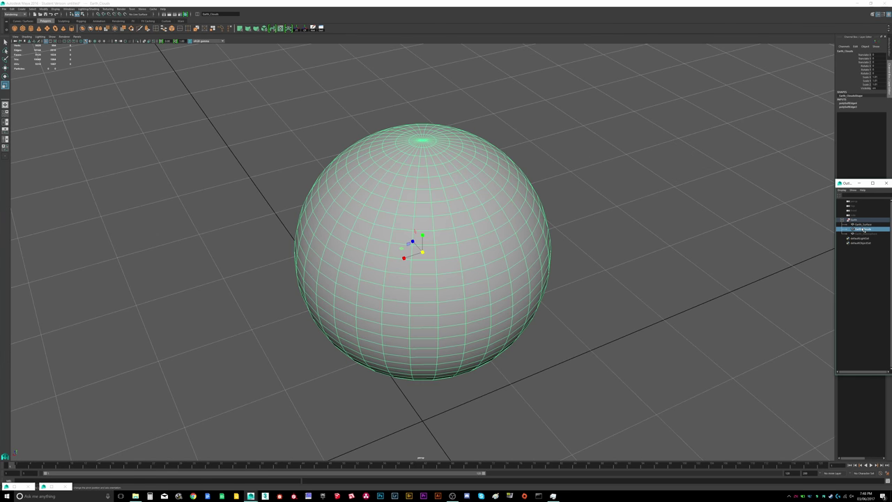
left_click(859, 254)
left_click(869, 224)
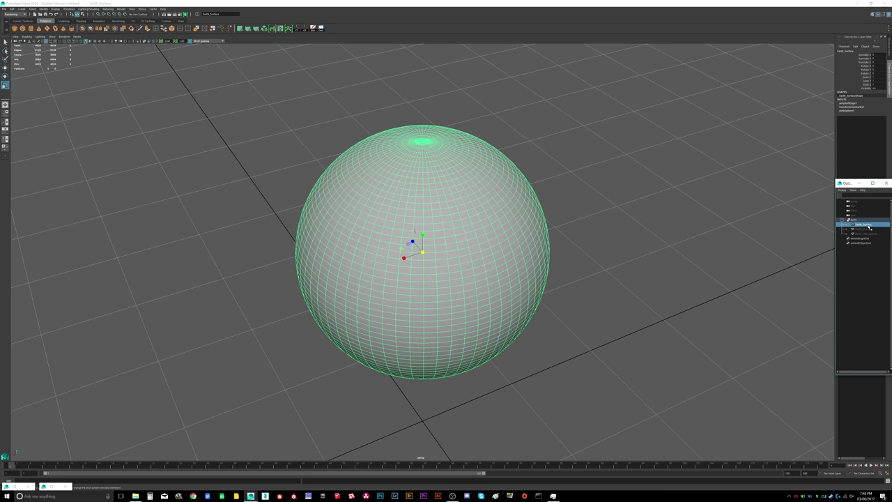
Step: Restore the minimized Render View and Hypershade windows, bring the node network into view and clear the selection
double_click(41, 487)
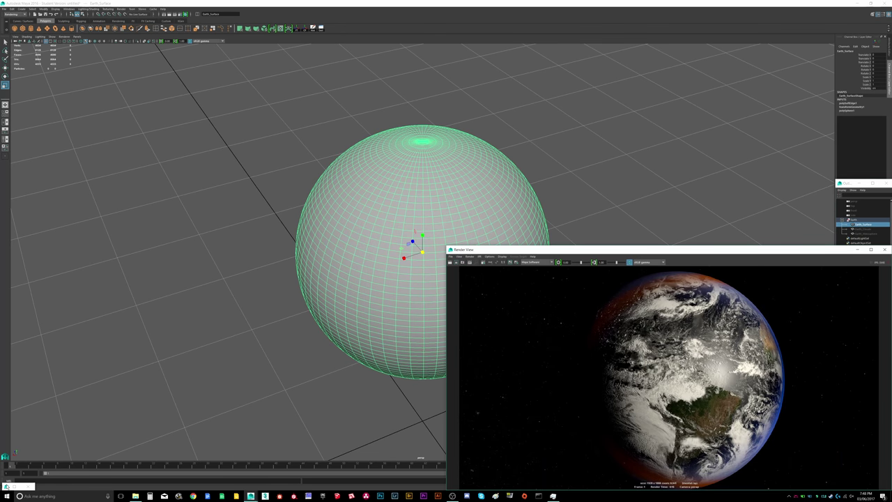
double_click(7, 487)
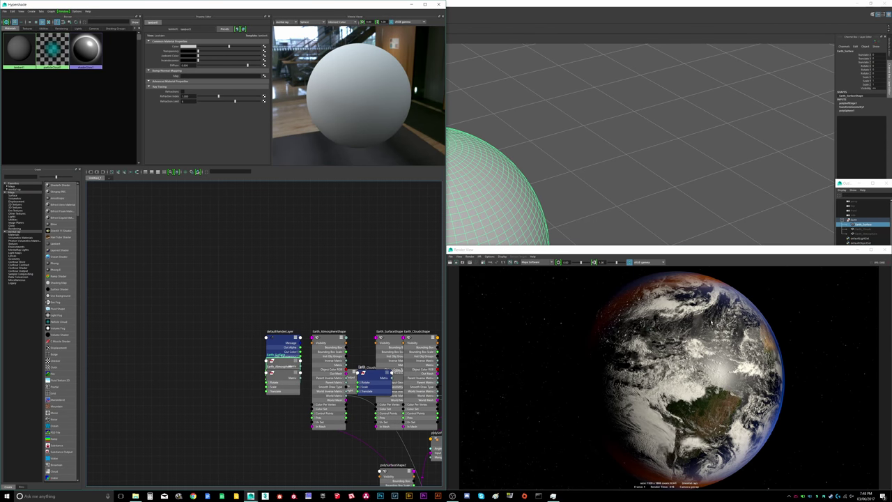
scroll(375, 347, "down", 5)
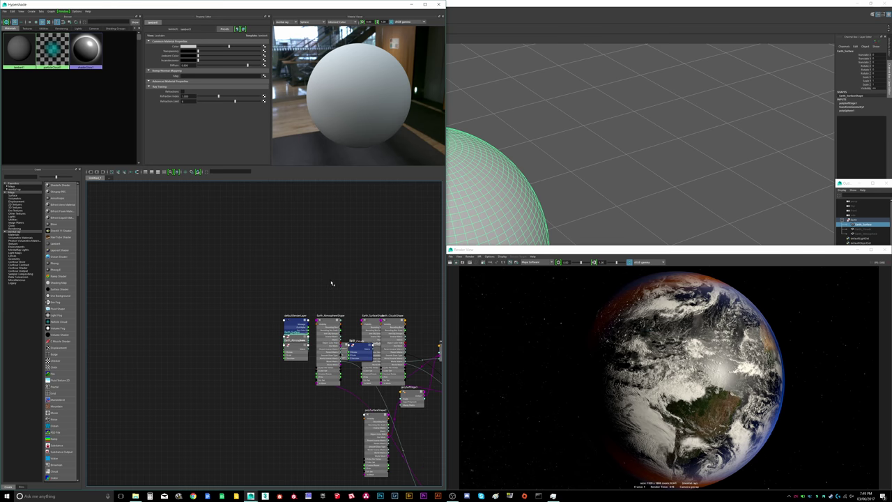
scroll(393, 376, "up", 2)
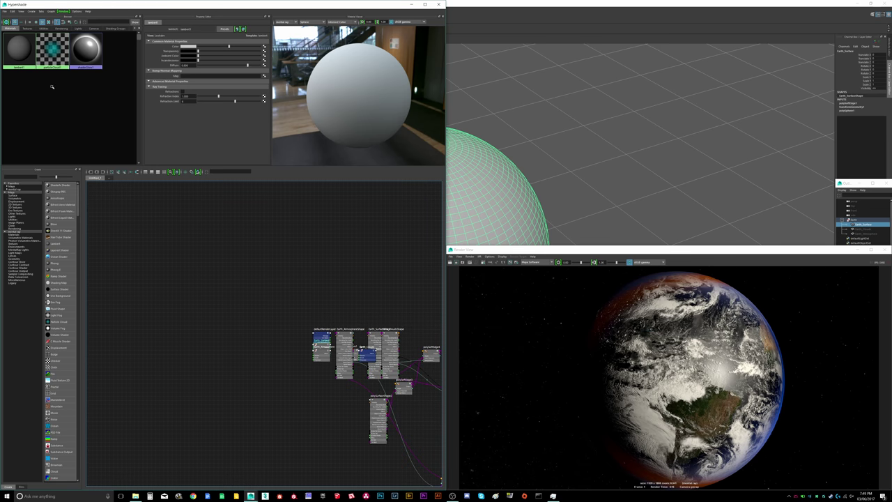
scroll(363, 387, "down", 2)
middle_click_drag(396, 420, 328, 412, "alt")
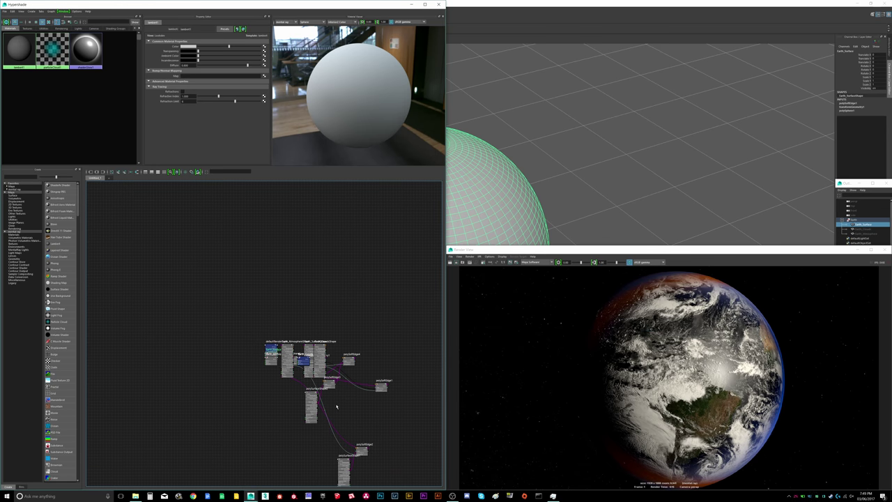
left_click(337, 406)
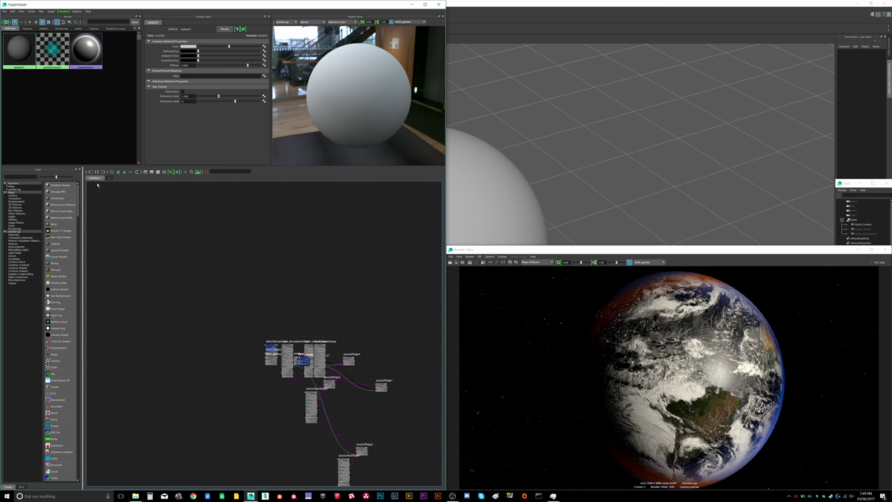
left_click(564, 7)
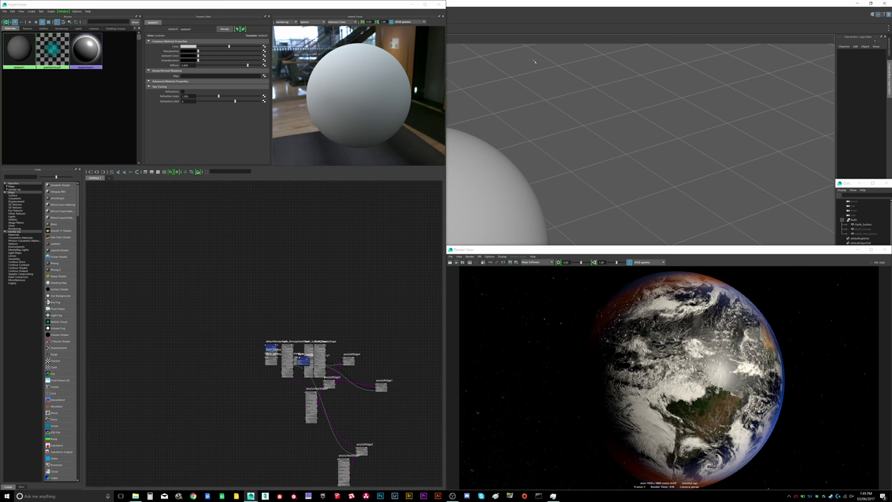
Step: Minimize the Hypershade window and create a directional light in the scene
key("space")
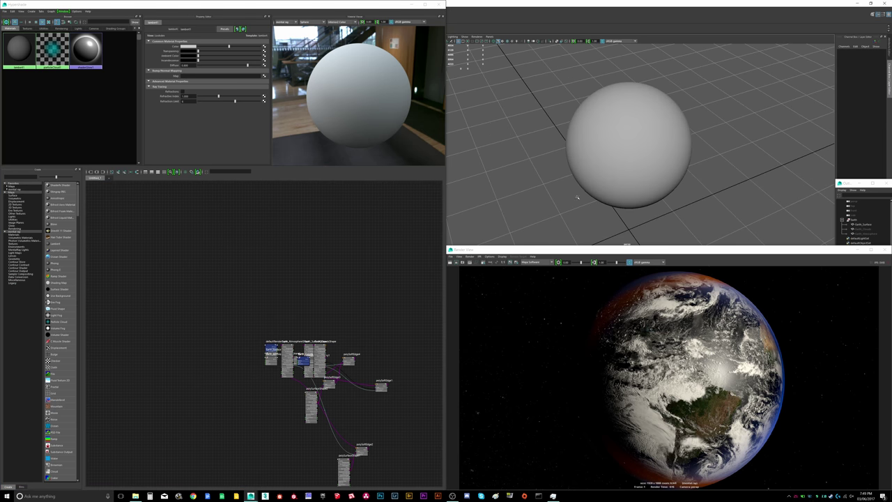
left_click(415, 6)
left_click(21, 8)
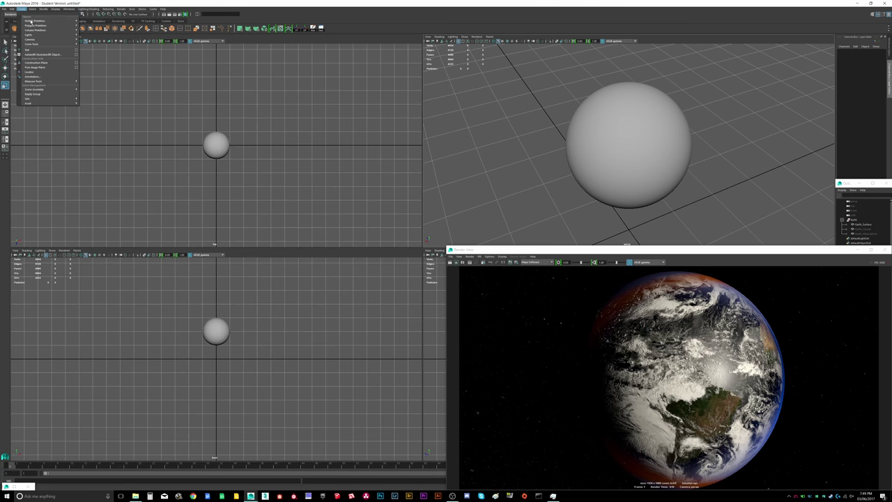
mouse_move(31, 34)
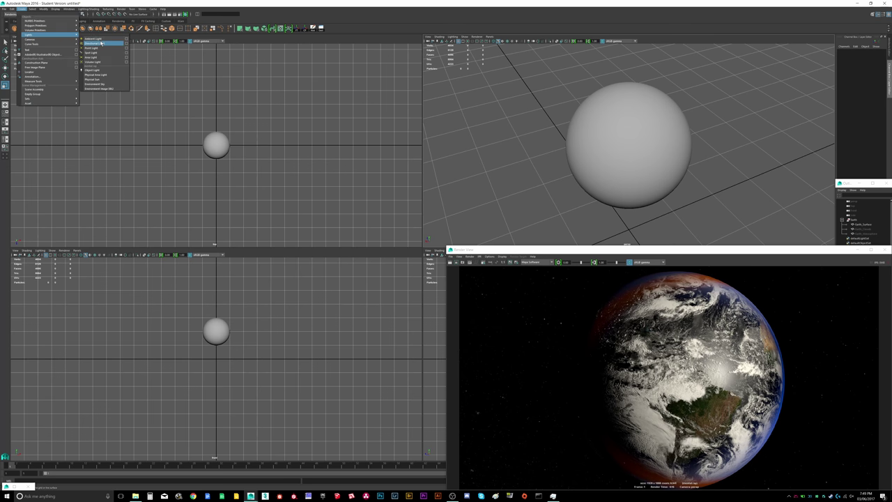
left_click(101, 43)
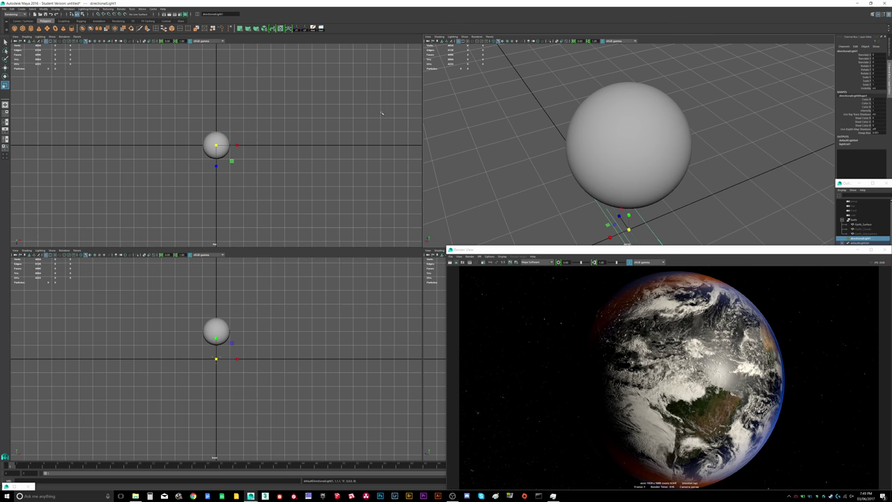
Step: Minimize the Render View, enlarge the perspective view and raise the directional light to the height of the sphere's lower half
left_click(885, 249)
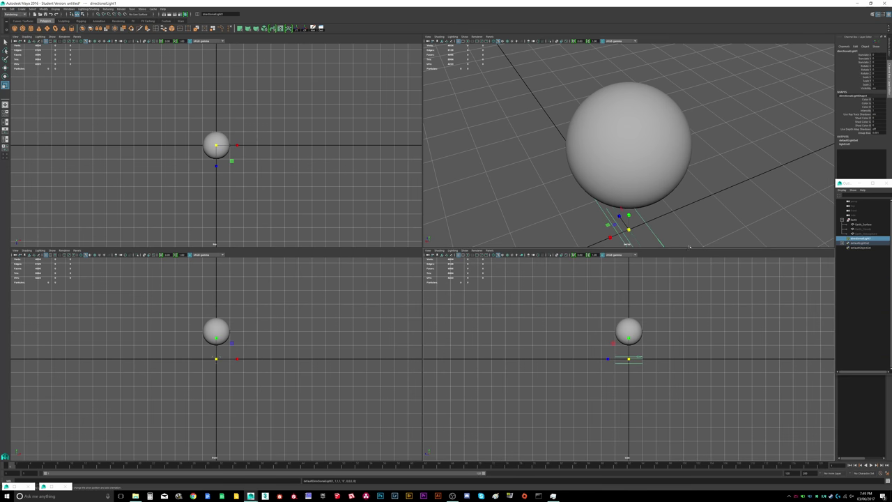
key("space")
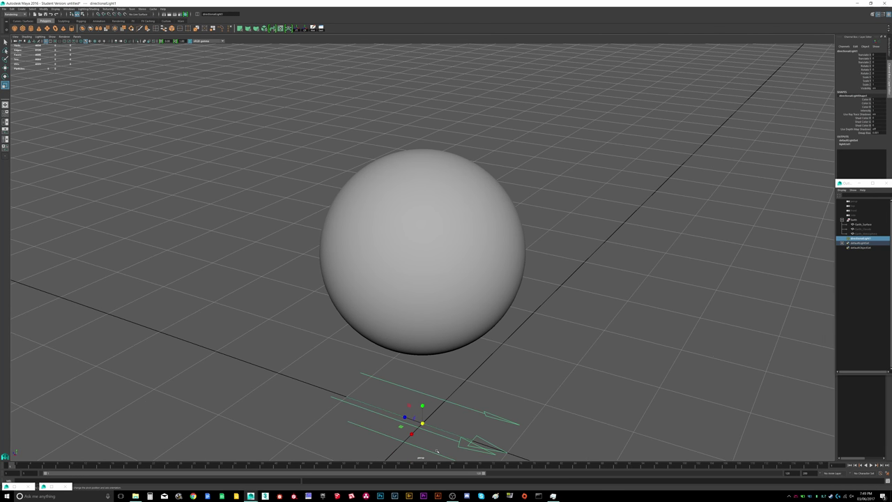
scroll(437, 451, "down", 3)
key("w")
left_click_drag(422, 375, 375, 251)
key("e")
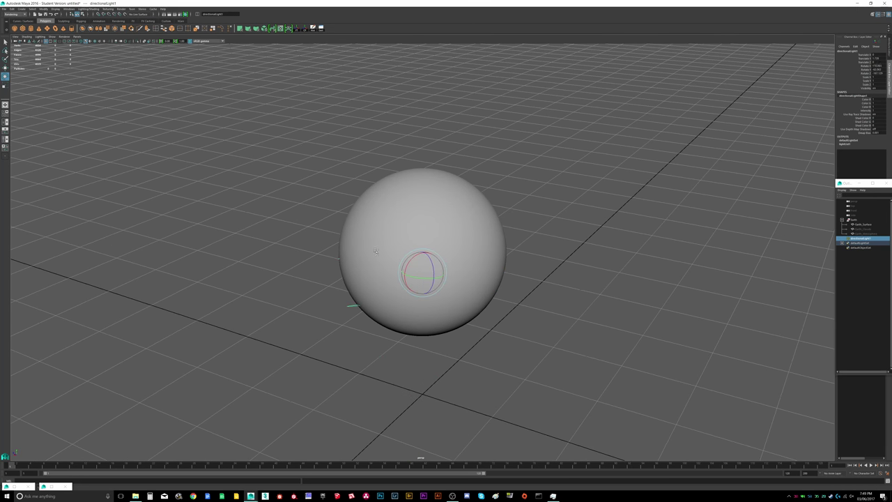
Step: Turn on scene lighting in the viewport, then rotate and move the directional light beside the sphere so most of its visible side is lit
left_click(104, 42)
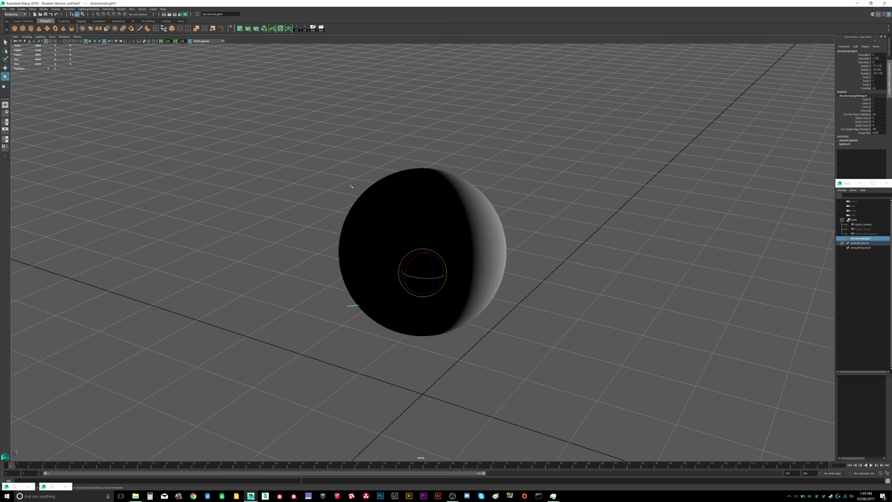
mouse_move(422, 276)
left_mouse_down()
mouse_move(403, 272)
mouse_move(583, 309)
mouse_move(432, 297)
mouse_move(514, 305)
mouse_move(461, 299)
left_mouse_up()
key("w")
mouse_move(427, 371)
left_mouse_down()
mouse_move(548, 357)
mouse_move(474, 358)
mouse_move(303, 142)
left_mouse_up()
key("e")
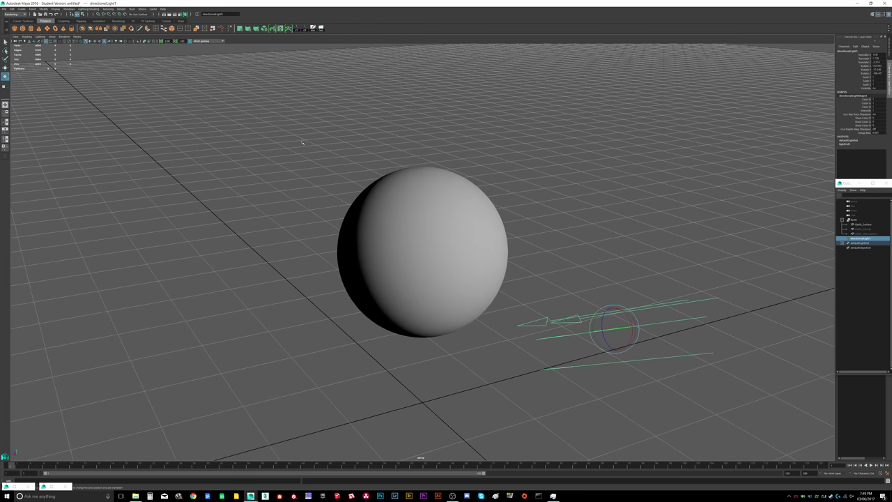
Step: Return to the four-view layout, restore the Render View and Hypershade windows, and show the resolution gate in the perspective view
key("space")
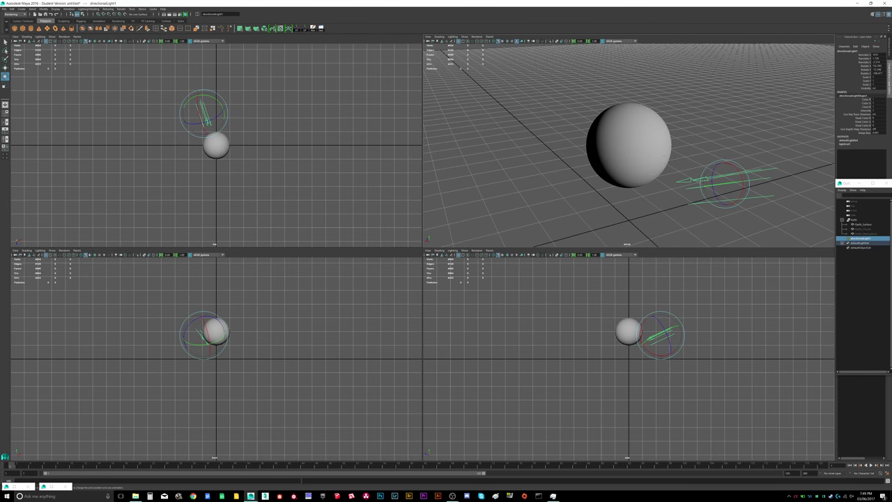
double_click(44, 487)
double_click(6, 487)
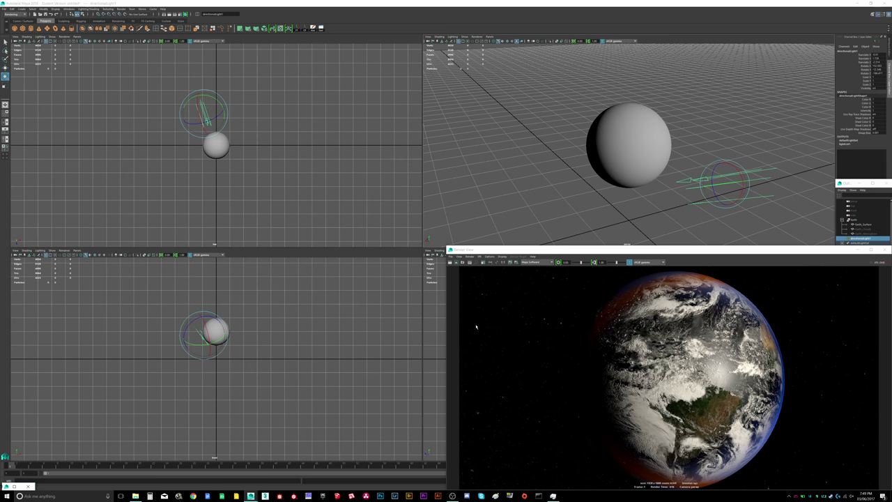
double_click(10, 488)
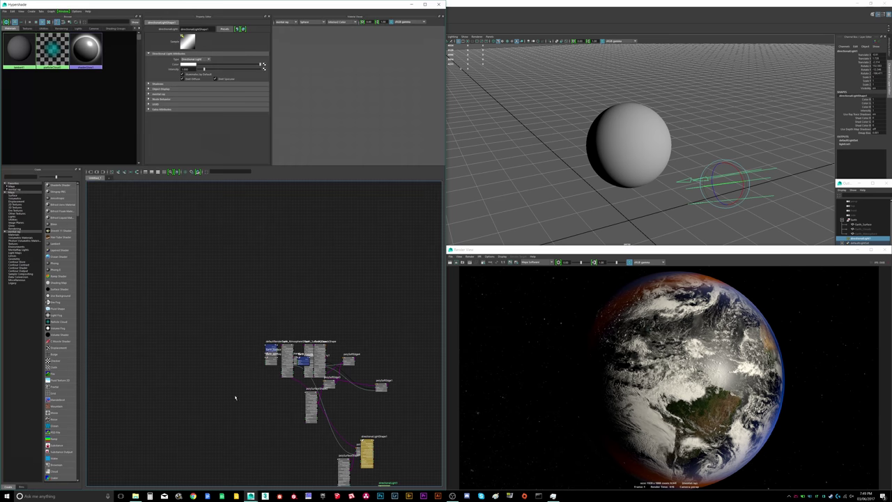
left_click(466, 41)
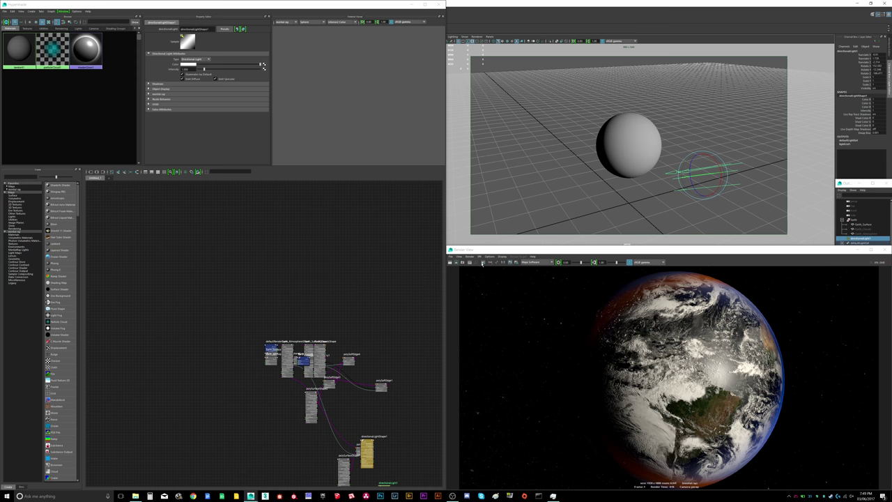
Step: Open the Render Settings and set the renderer to mental ray
left_click(479, 264)
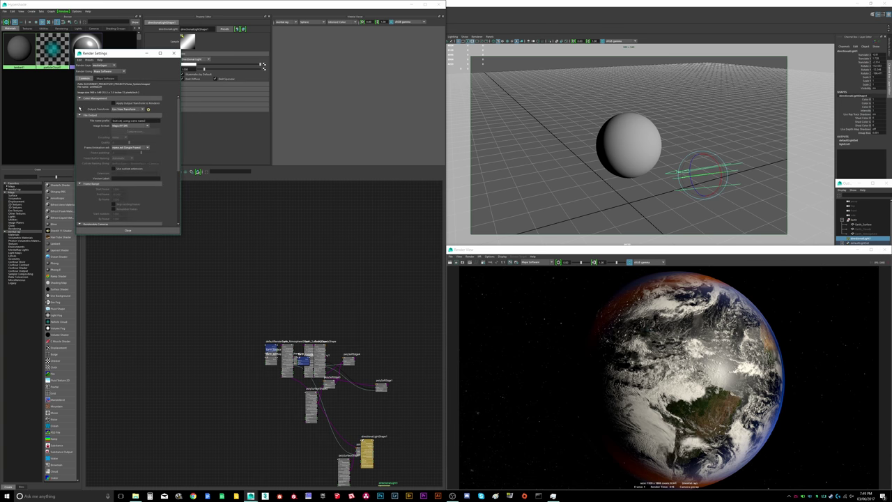
left_click(106, 72)
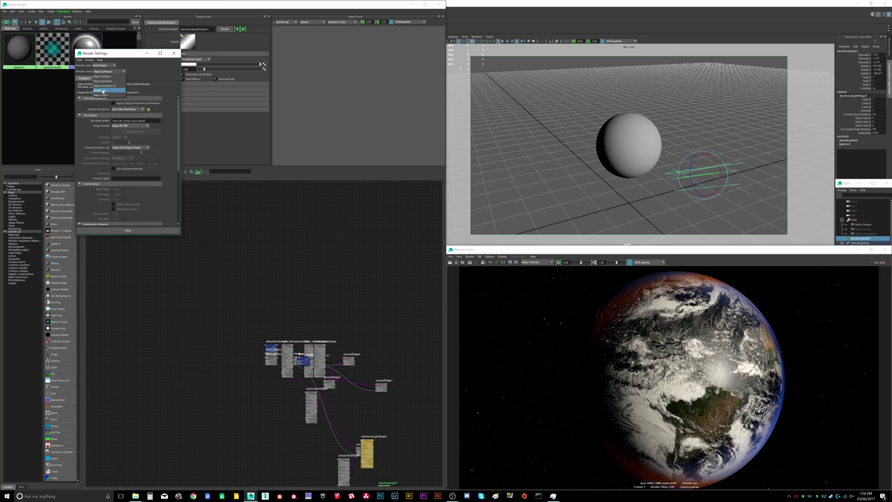
left_click(102, 91)
Step: Minimize Hypershade and check the loaded plug-ins at the end of the Plug-in Manager list
left_click(413, 5)
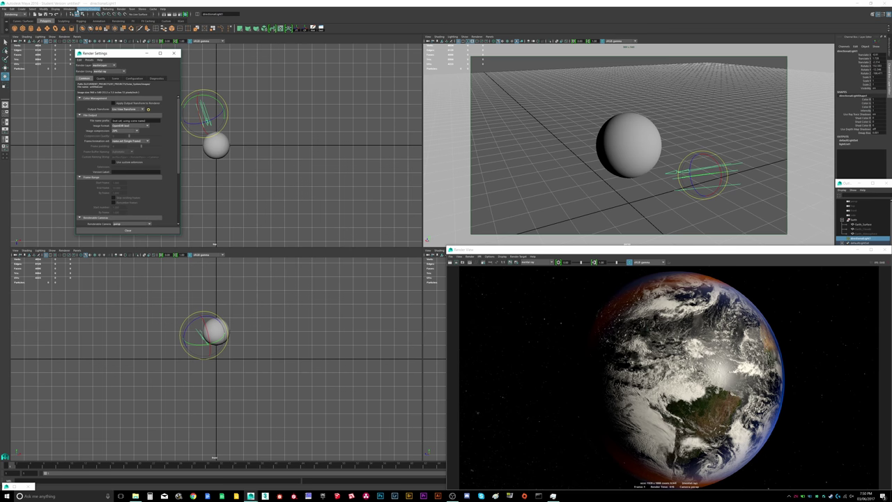
left_click(70, 9)
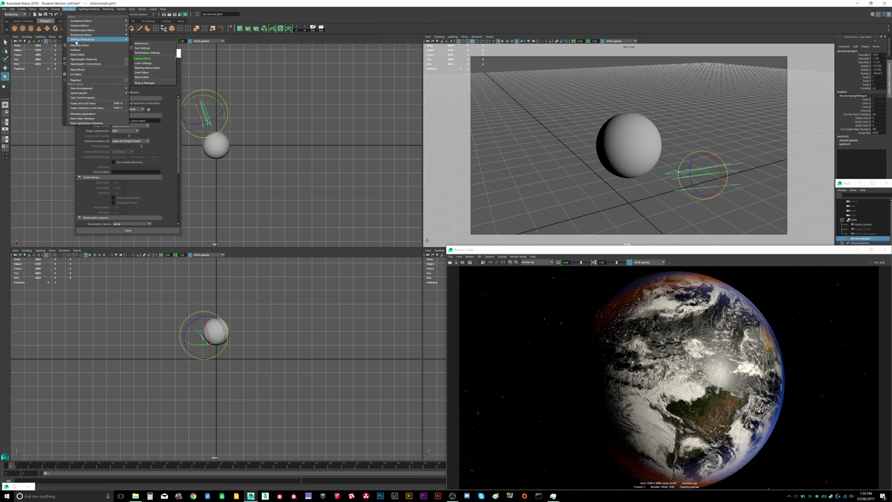
mouse_move(94, 31)
left_click(154, 83)
scroll(321, 257, "down", 10)
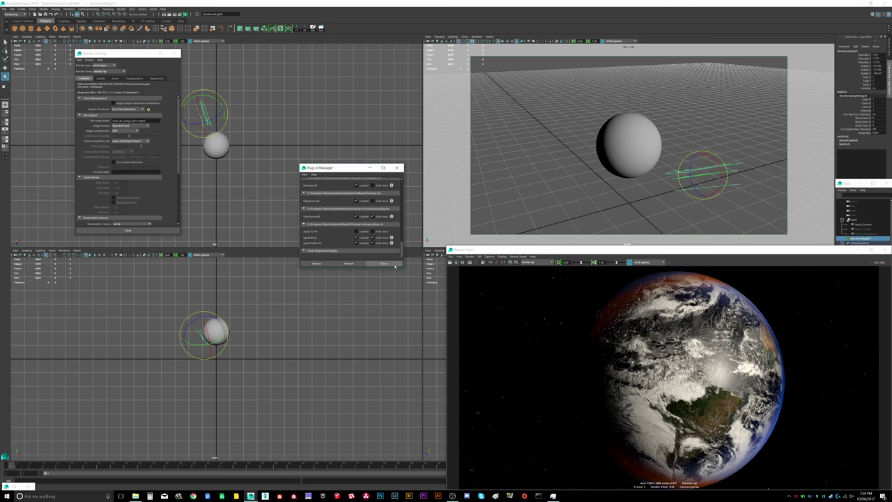
left_click(394, 265)
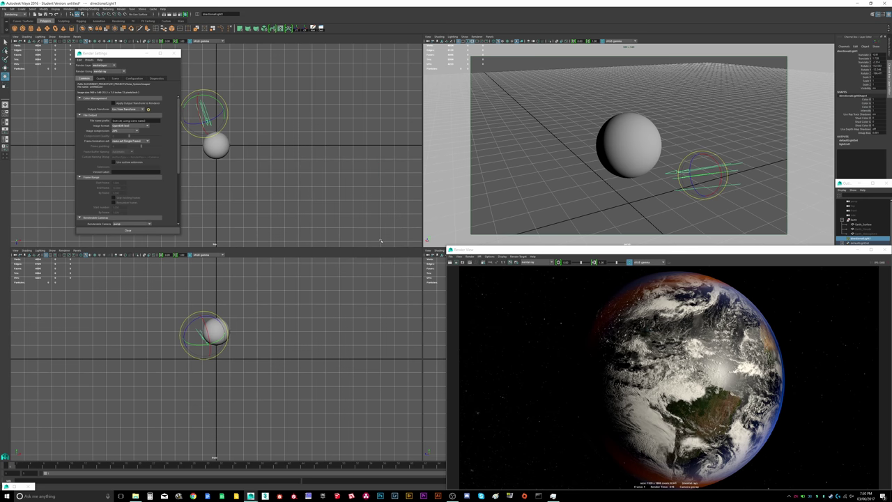
Step: Set the render image size to 3840 by 2160 pixels in the Render Settings and check the quality settings
left_click_drag(138, 54, 412, 89)
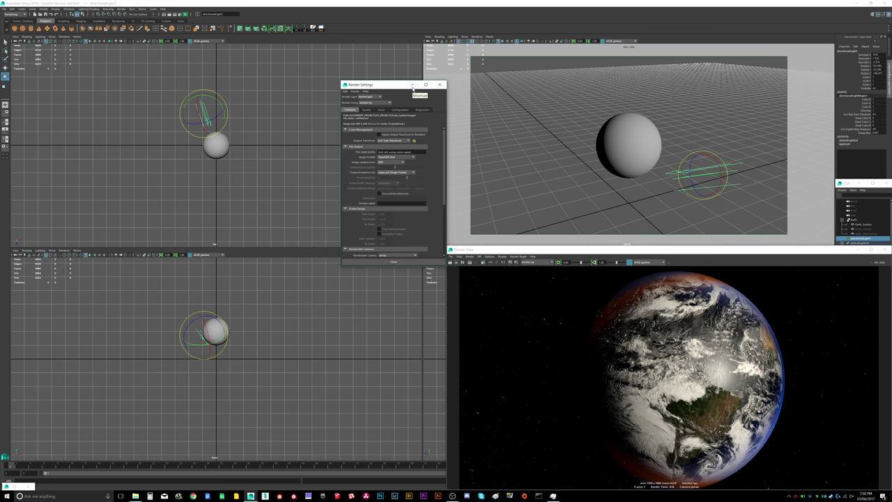
left_click_drag(412, 86, 531, 102)
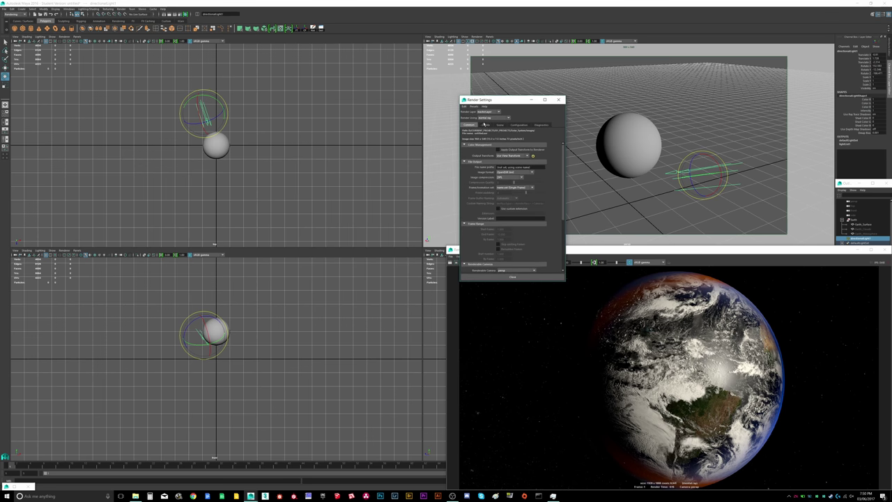
left_click(486, 125)
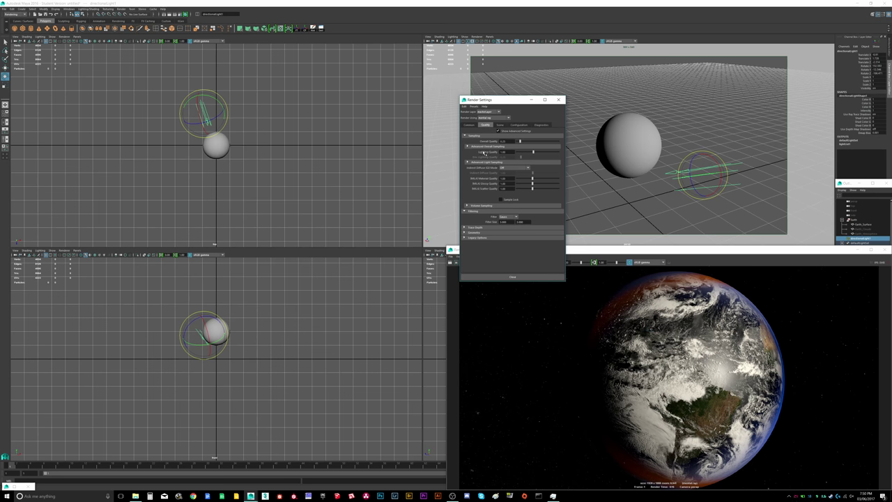
left_click(471, 124)
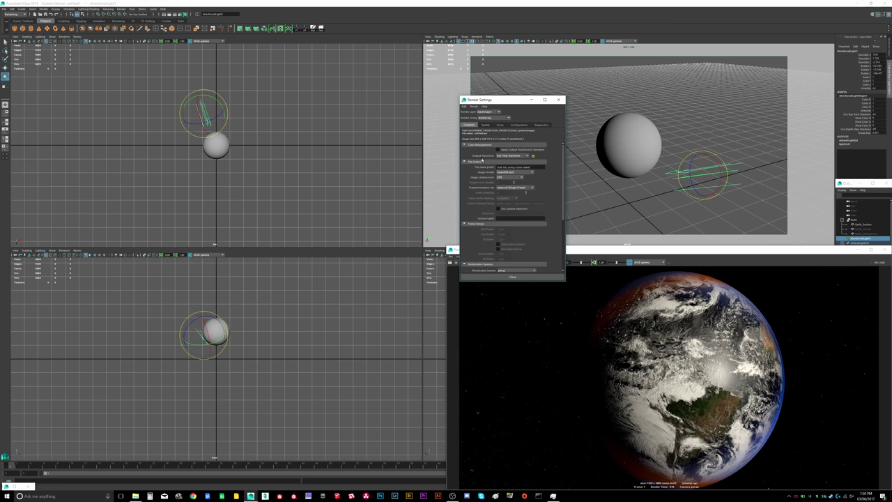
scroll(513, 196, "down", 5)
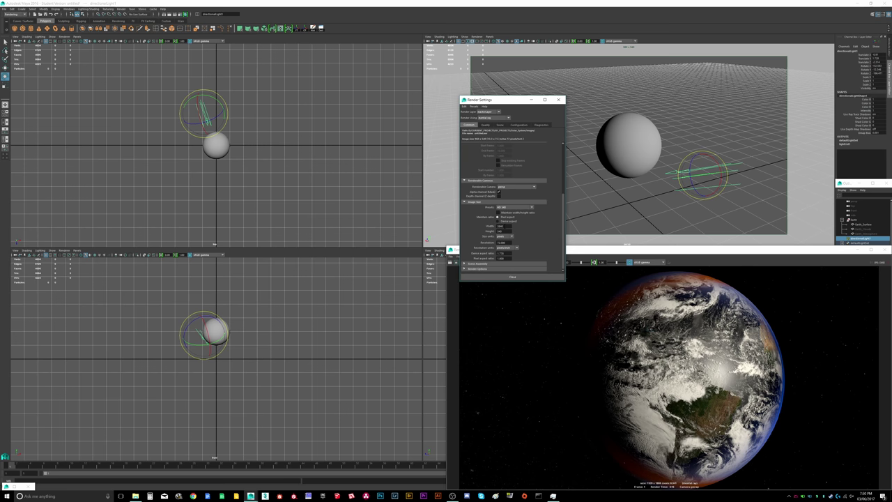
type("2048")
key("Tab")
type("21")
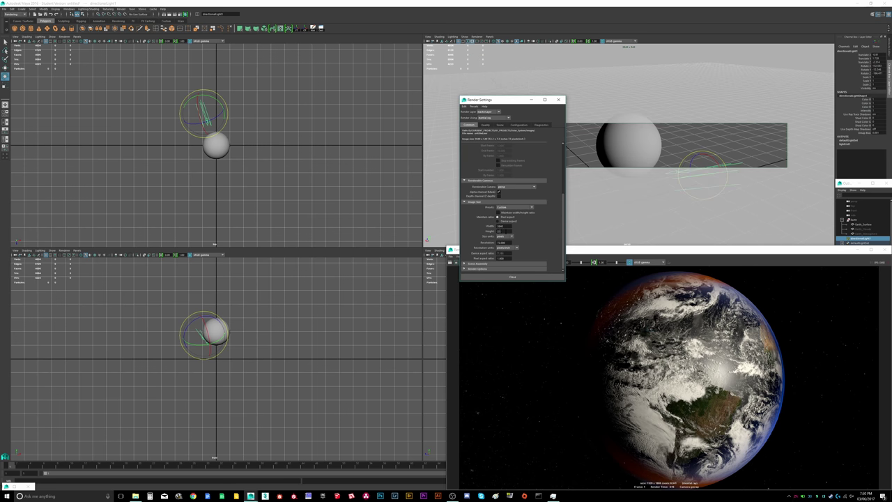
type("60")
key("Return")
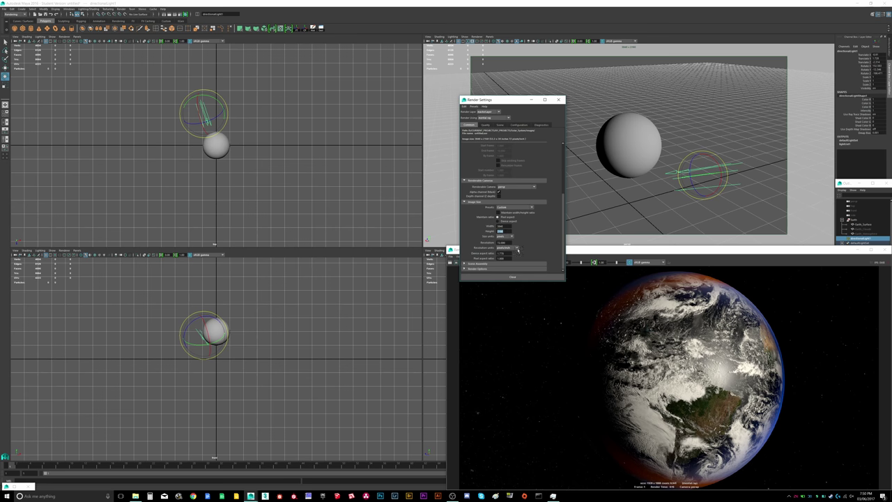
left_click(488, 126)
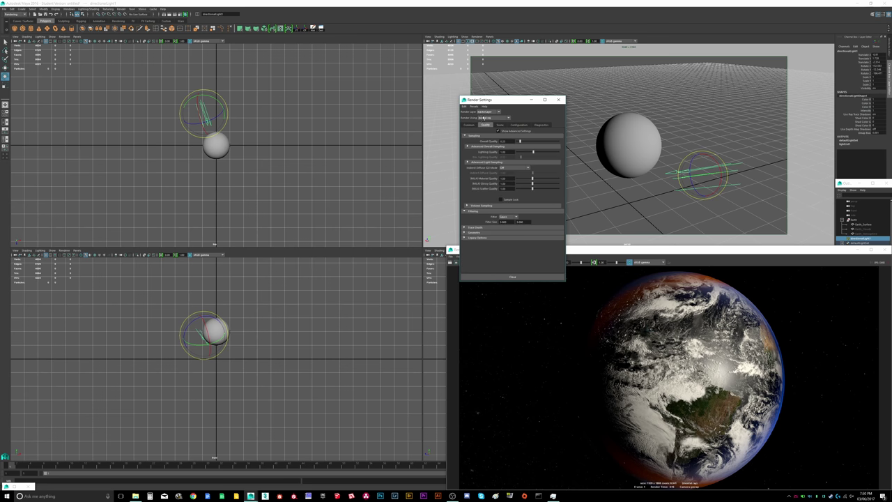
left_click(471, 126)
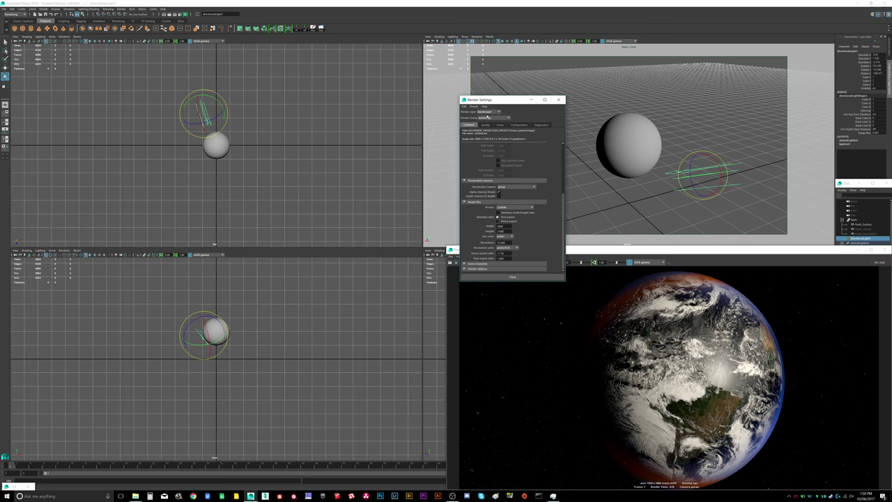
Step: Minimize the Render Settings, restore Hypershade and set the Render View's test resolution to 25% (960x540)
left_click(531, 101)
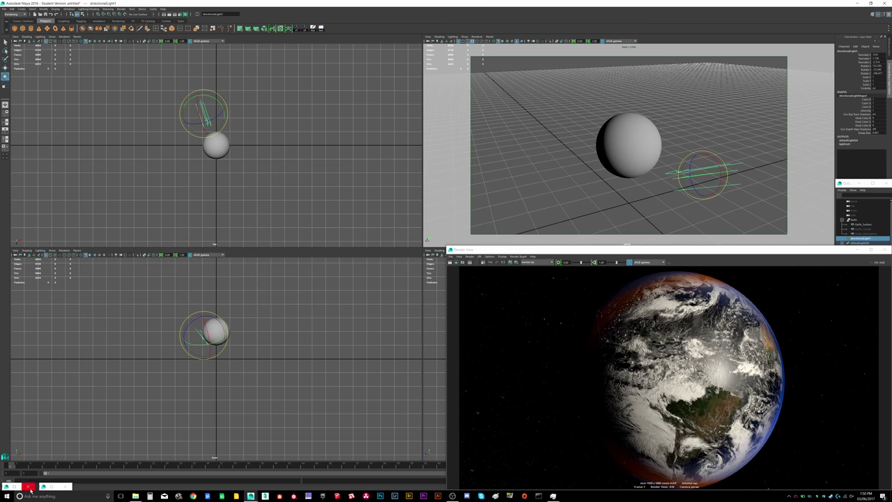
left_click(5, 488)
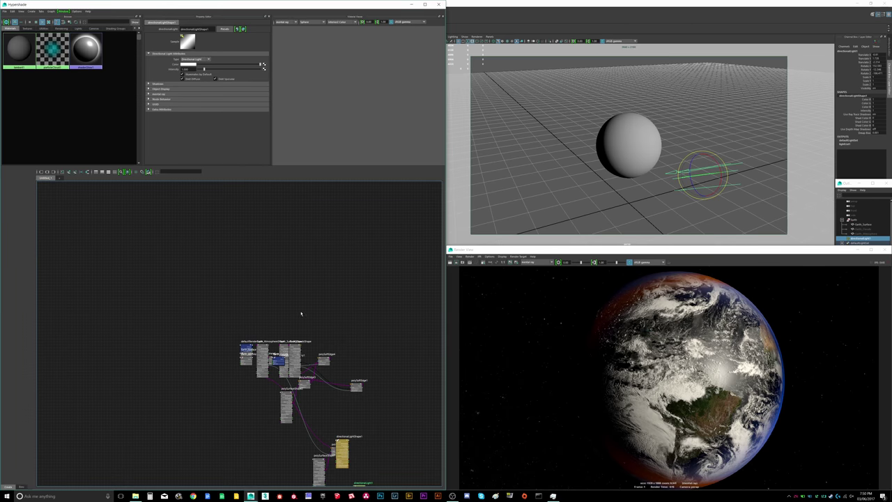
left_click(518, 250)
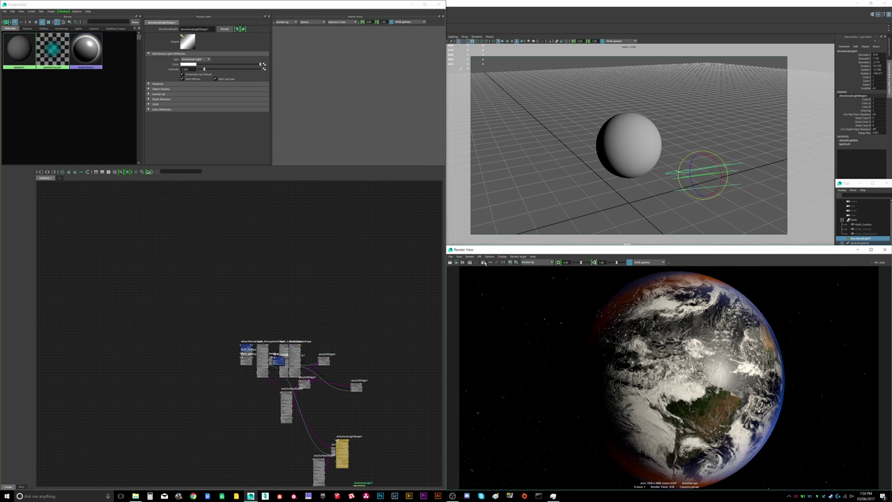
left_click(490, 257)
mouse_move(501, 276)
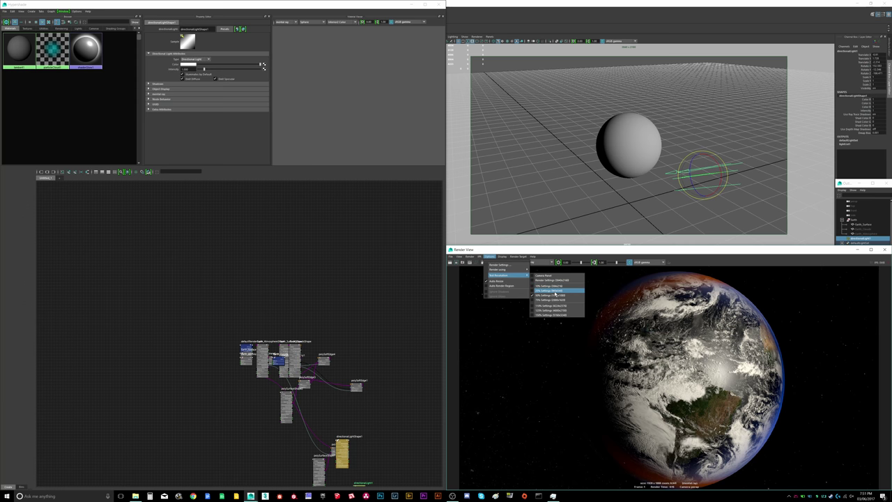
left_click(555, 292)
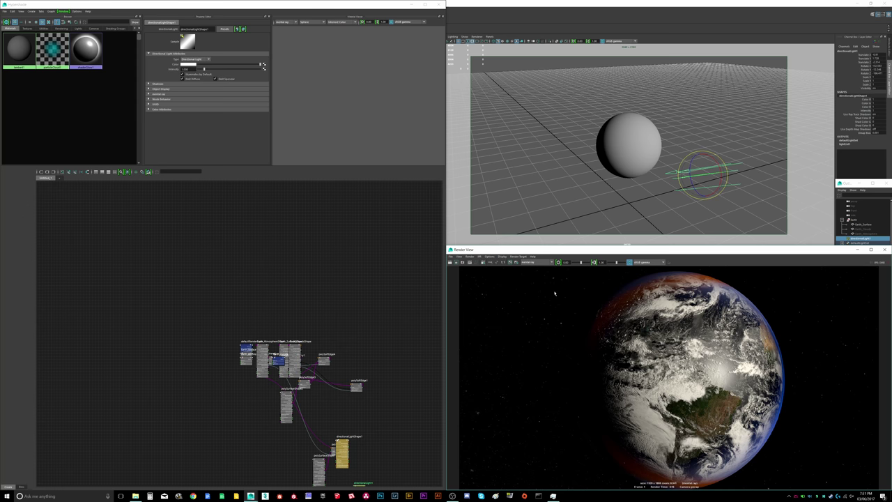
Step: Clear the selection in Hypershade and bring back its list of creatable nodes
left_click(108, 194)
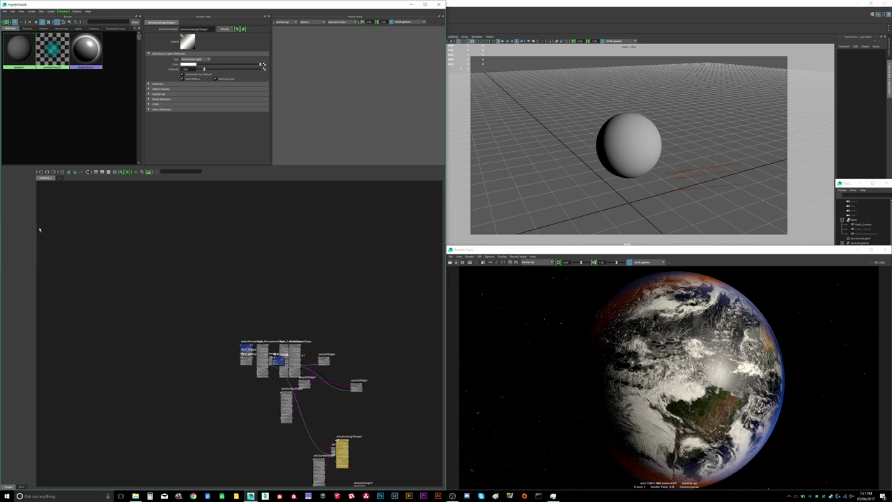
left_click(8, 487)
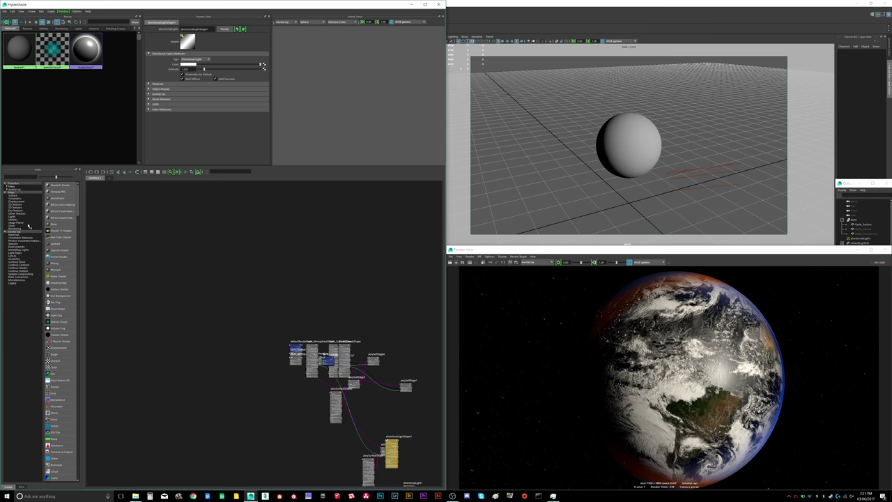
Step: Create a mental ray mia_material_x_passes material and graph its shading network on its own in the work area
left_click(14, 233)
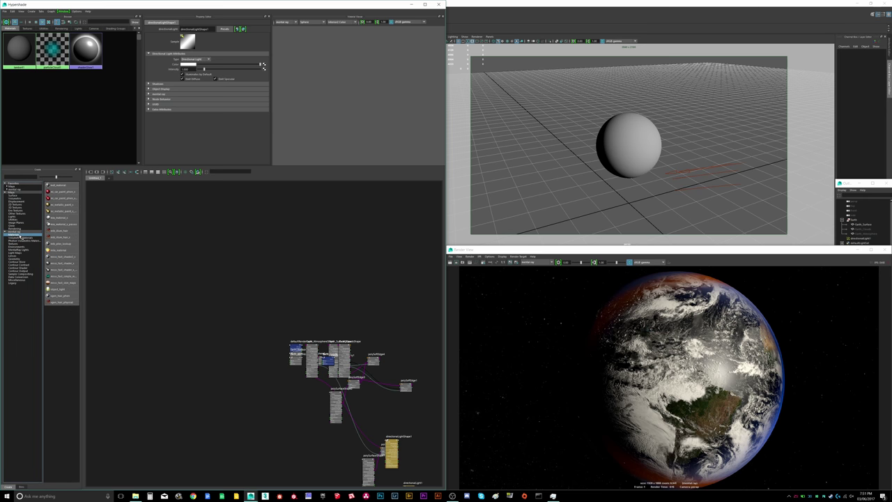
left_click(60, 227)
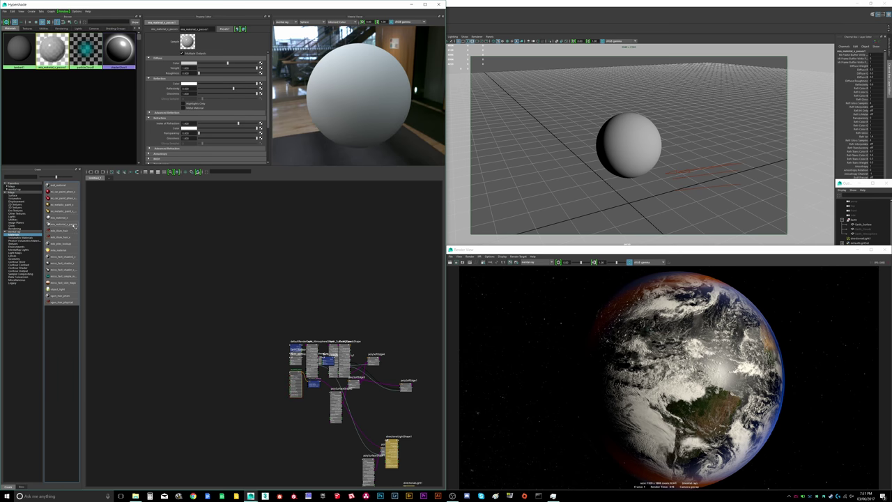
right_click_drag(60, 52, 32, 105)
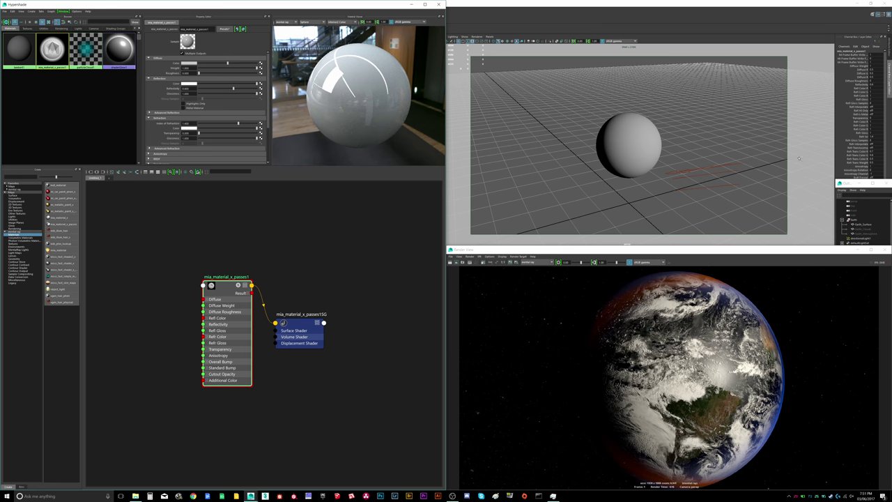
Step: Assign the new mia_material_x_passes material to Earth_Surface, moving the Outliner up to reach the object
scroll(704, 135, "up", 5)
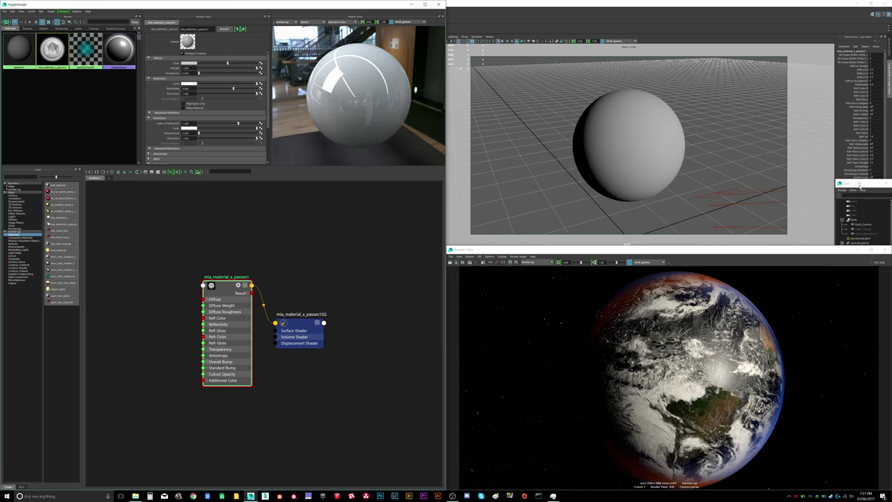
left_click_drag(851, 184, 852, 46)
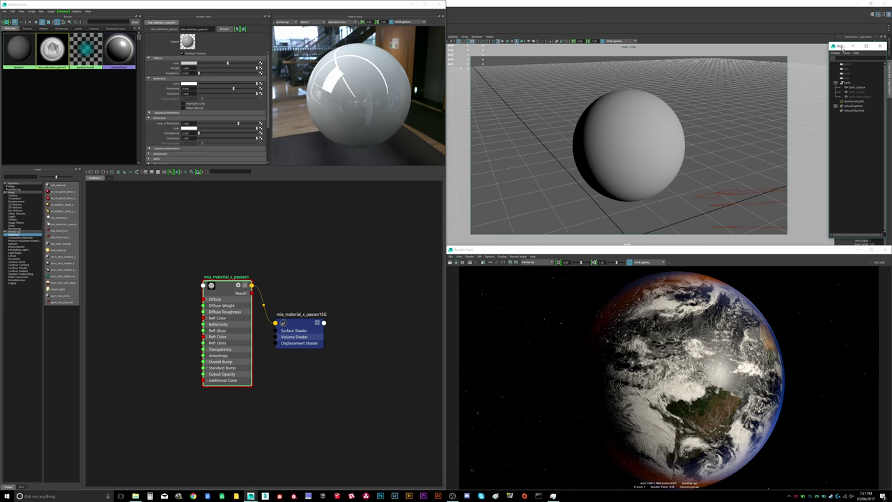
left_click(862, 87)
right_click(56, 53)
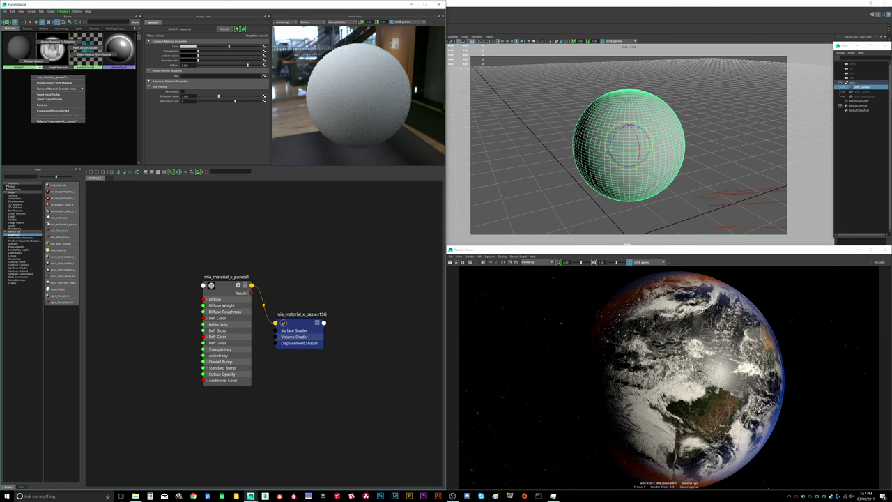
left_click(60, 42)
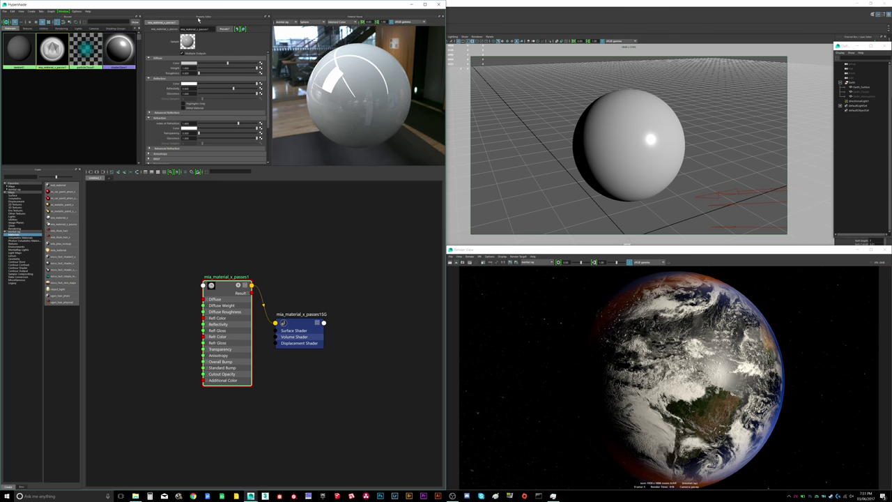
Step: Rename the mia_material_x_passes material as Earth_Day_MMXP
double_click(195, 29)
type("ball")
key("Return")
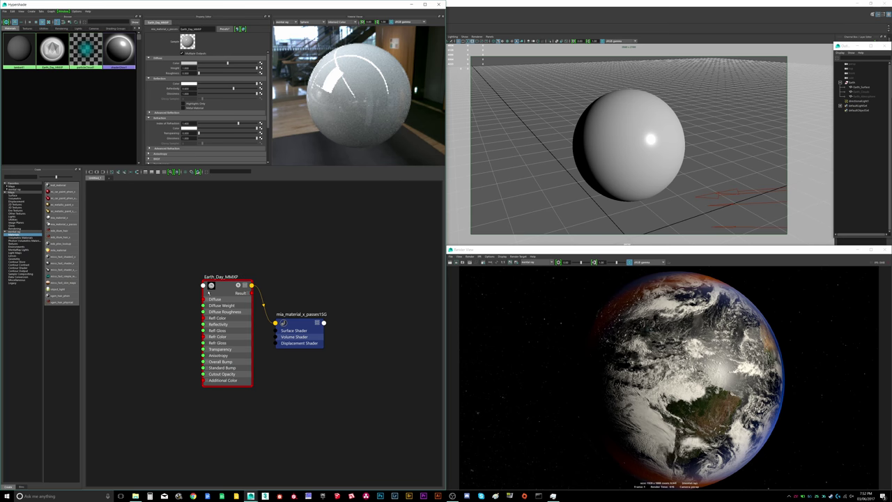
Step: Reposition the Earth_Day_MMXP node and its shading group to leave free space for upstream texture nodes
left_click_drag(186, 261, 312, 354)
left_click_drag(229, 286, 311, 259)
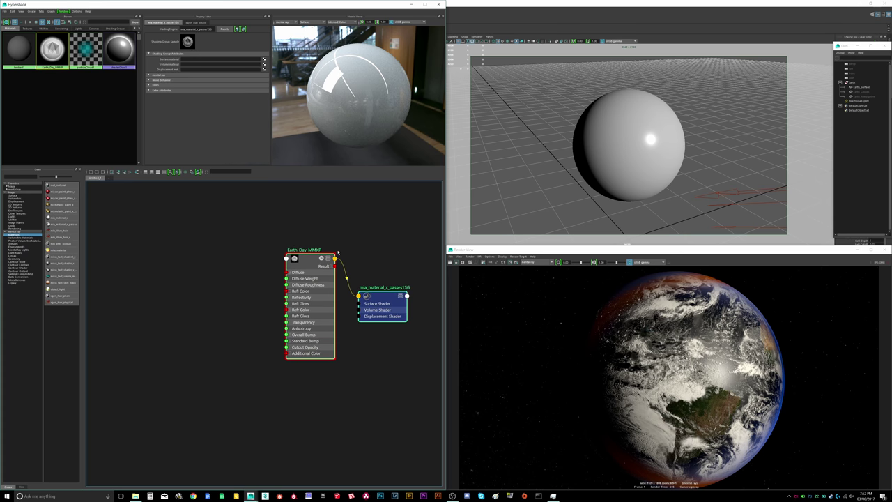
left_click(225, 284)
scroll(225, 284, "down", 3)
middle_click_drag(200, 262, 256, 299, "alt")
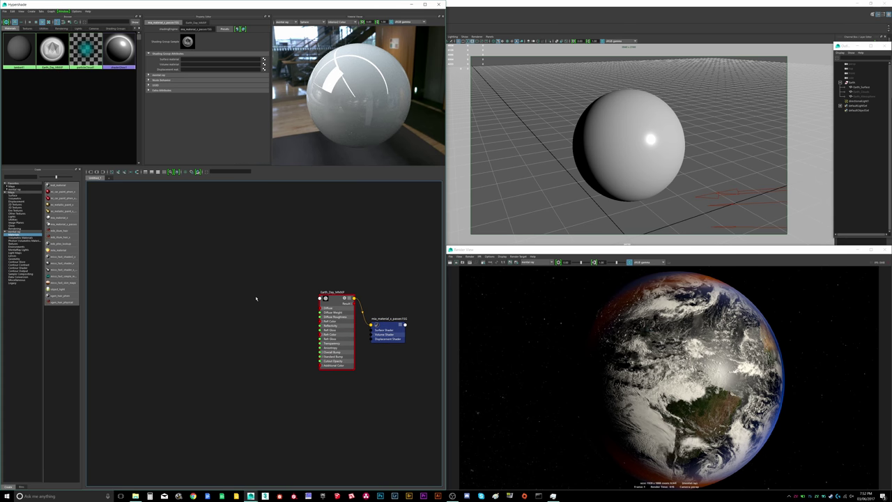
Step: Connect a new File texture to the diffuse color of Earth_Day_MMXP
left_click(332, 292)
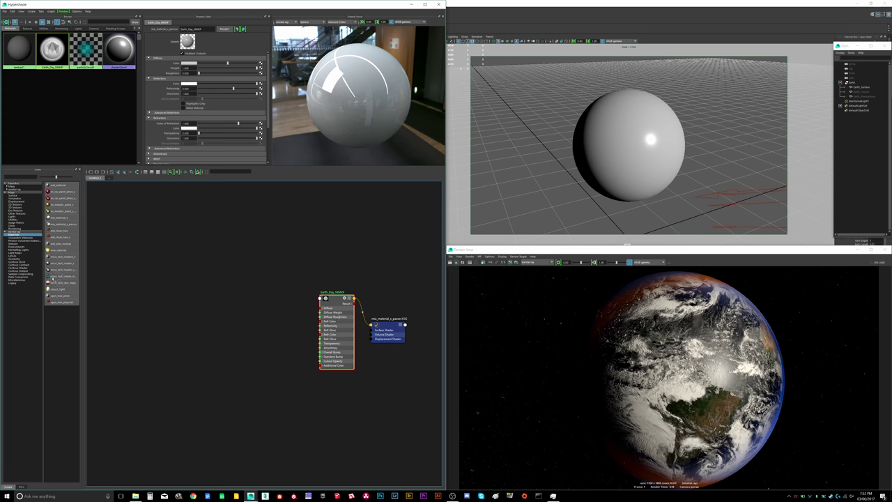
left_click(261, 65)
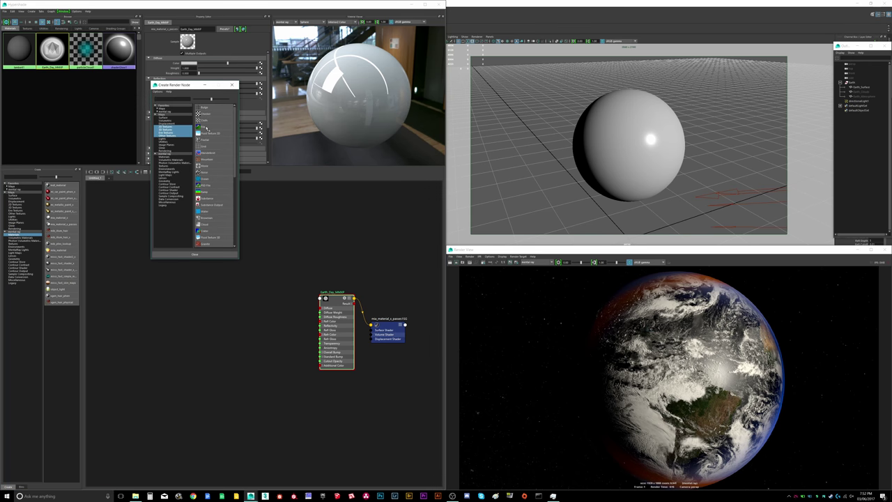
left_click(206, 129)
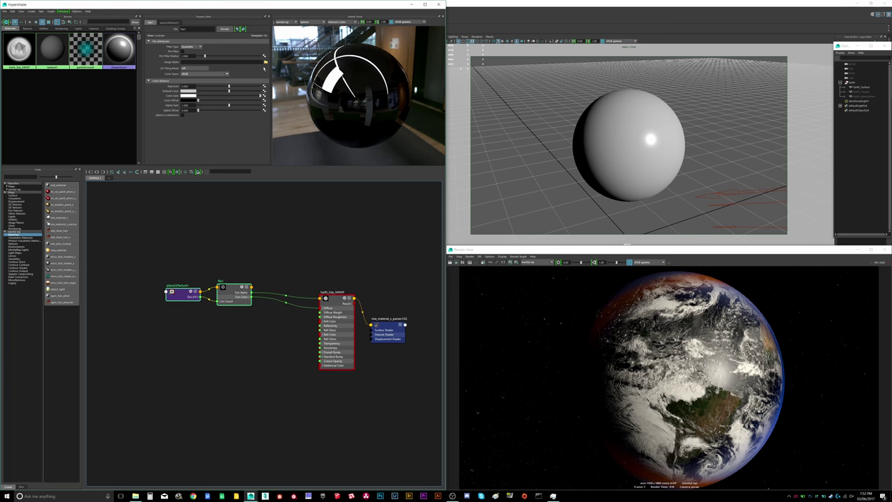
Step: Compare the two day color maps in the Earth textures folder and load Earth-Day_COLOR.jpg into the diffuse file texture
left_click(265, 62)
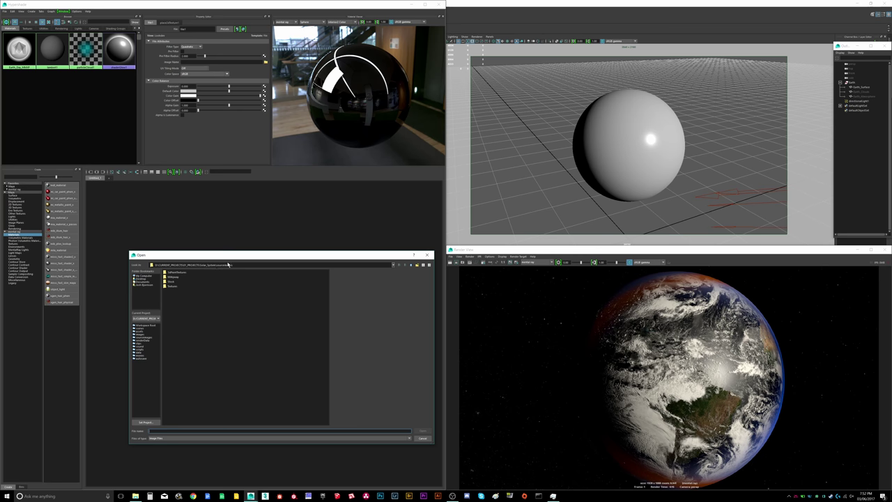
double_click(169, 286)
double_click(171, 281)
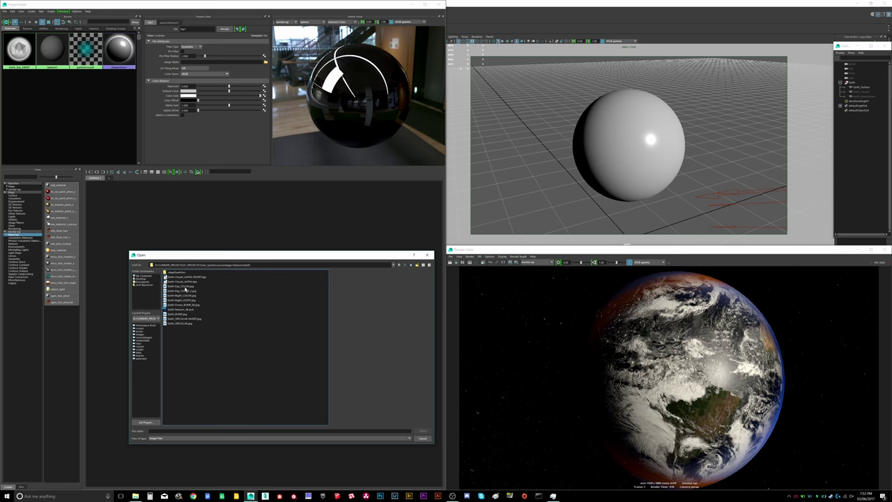
left_click(185, 286)
left_click(189, 292)
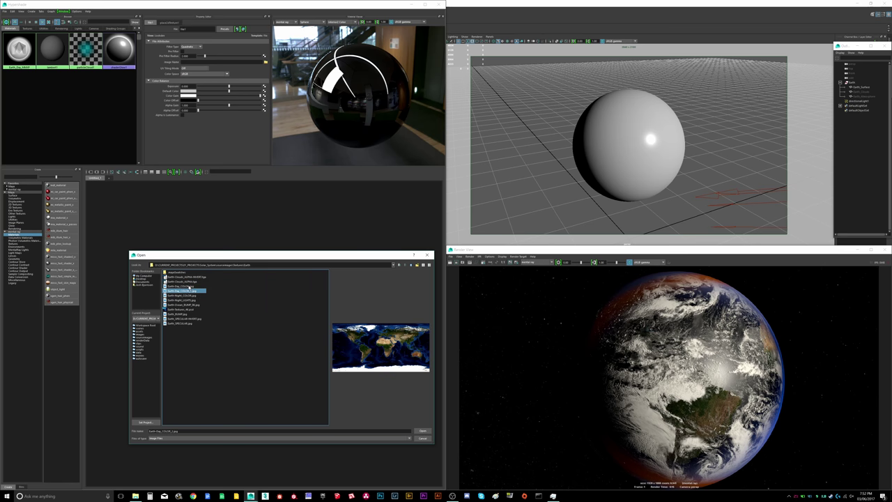
left_click(189, 287)
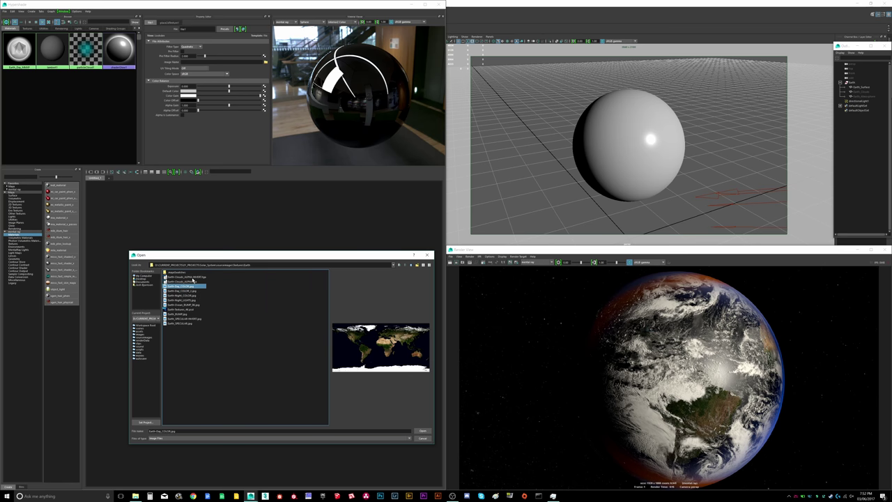
left_click(189, 291)
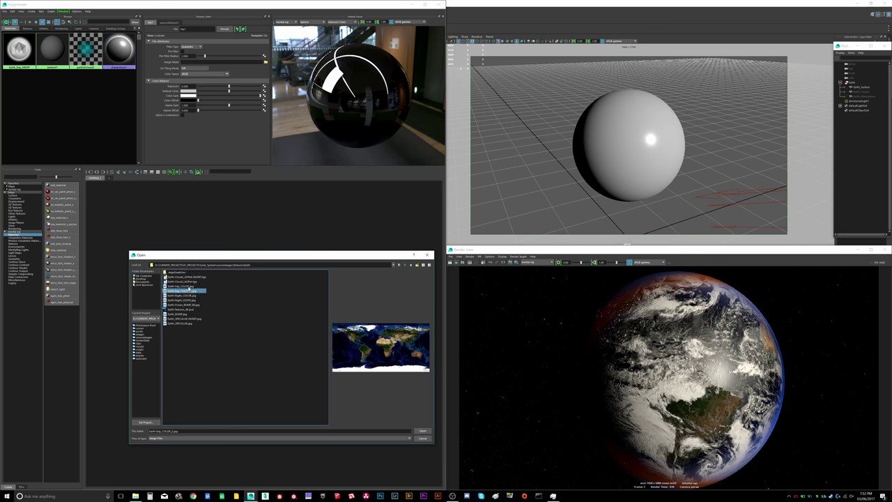
left_click(189, 287)
left_click(190, 292)
left_click(189, 287)
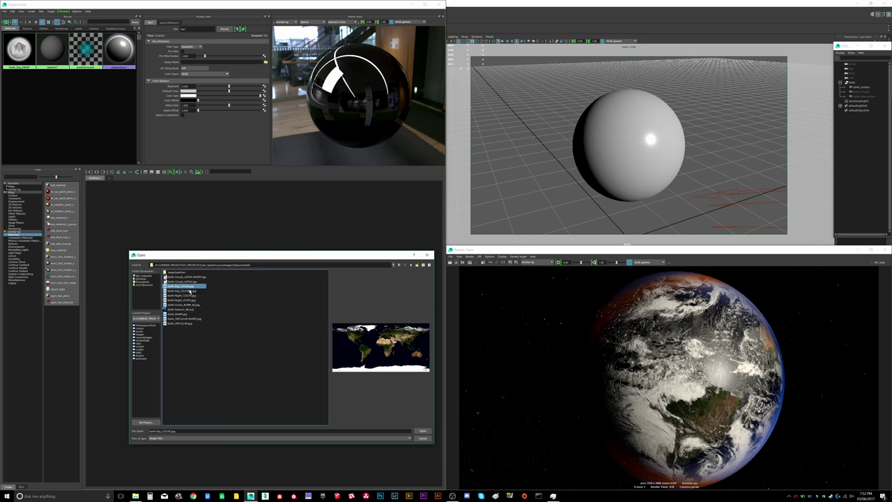
left_click(190, 291)
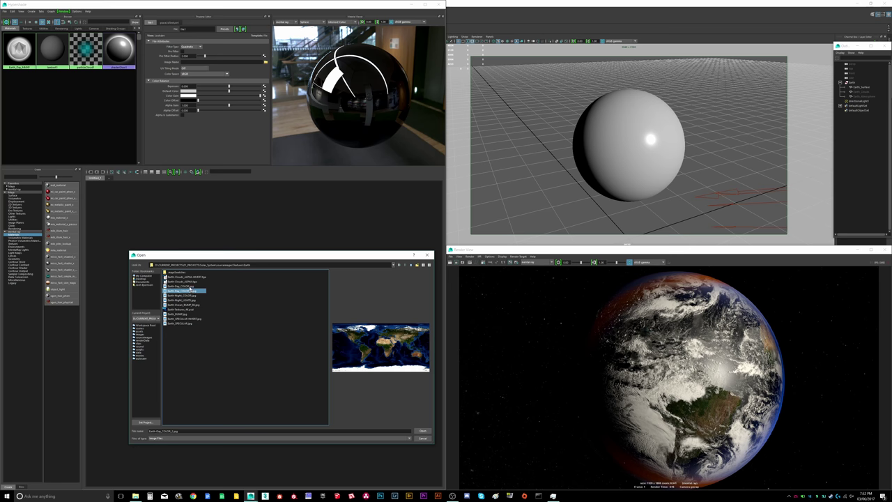
left_click(188, 287)
double_click(187, 288)
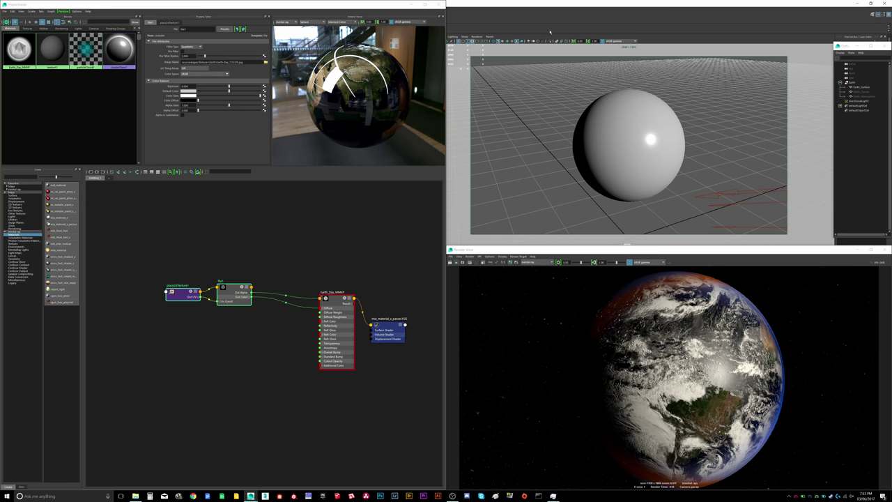
Step: Minimize Hypershade and examine how the UVs of Earth_Surface line up with the day map in the UV Editor
left_click(411, 4)
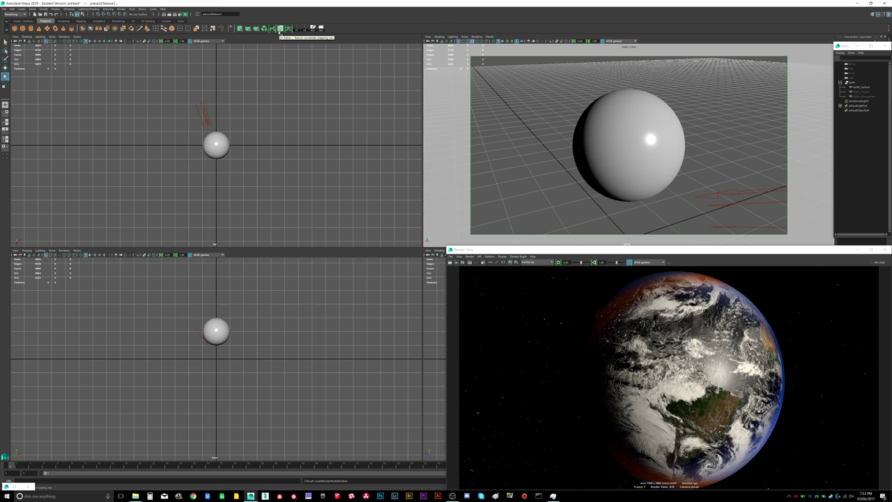
left_click(590, 122)
left_click(281, 29)
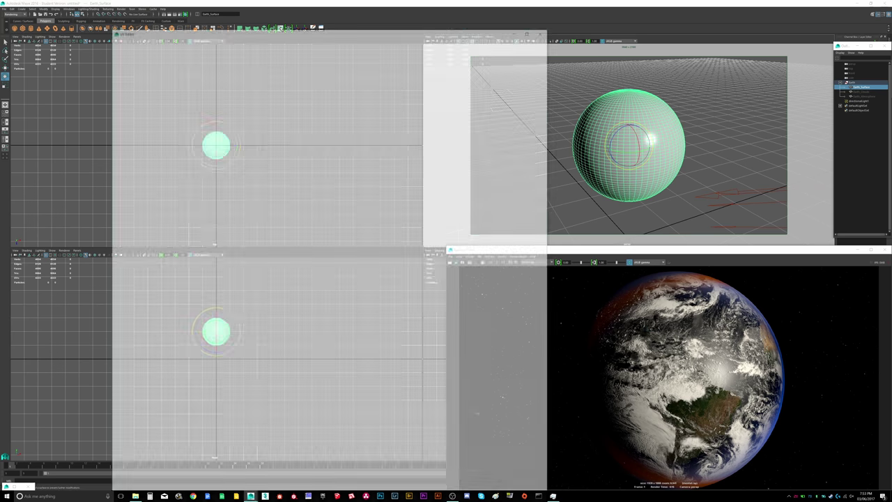
scroll(368, 289, "down", 3)
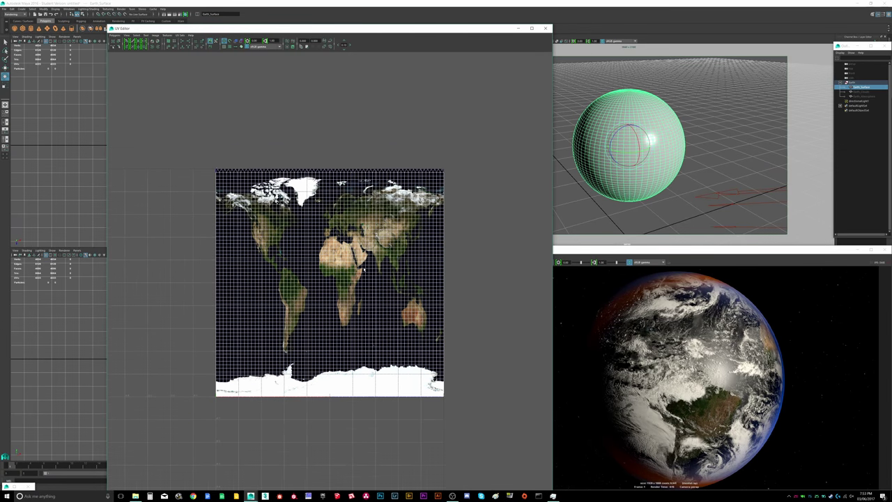
scroll(368, 289, "up", 1)
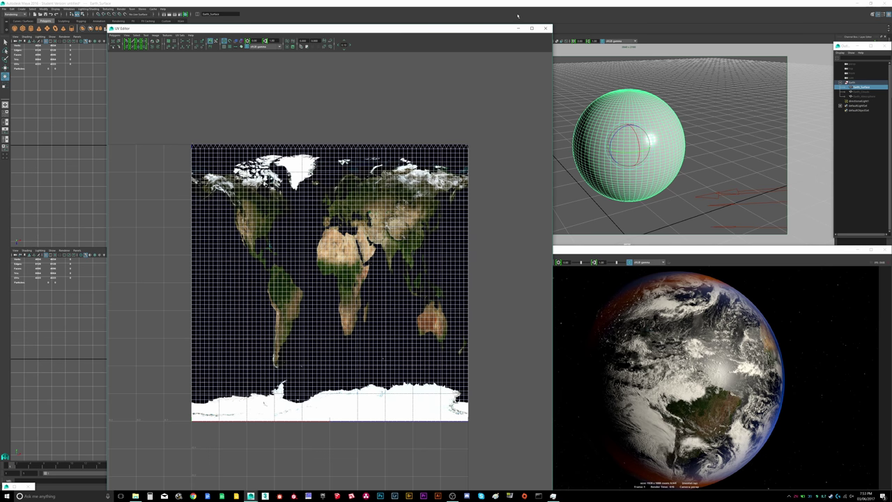
left_click(546, 28)
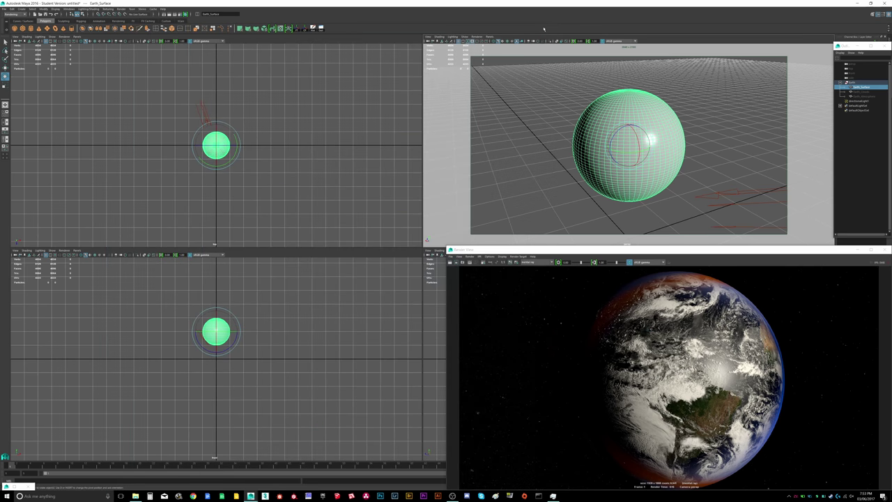
Step: Restore Hypershade, turn on textured display in the perspective view and inspect the day map on the sphere
left_click(6, 487)
left_click(14, 450)
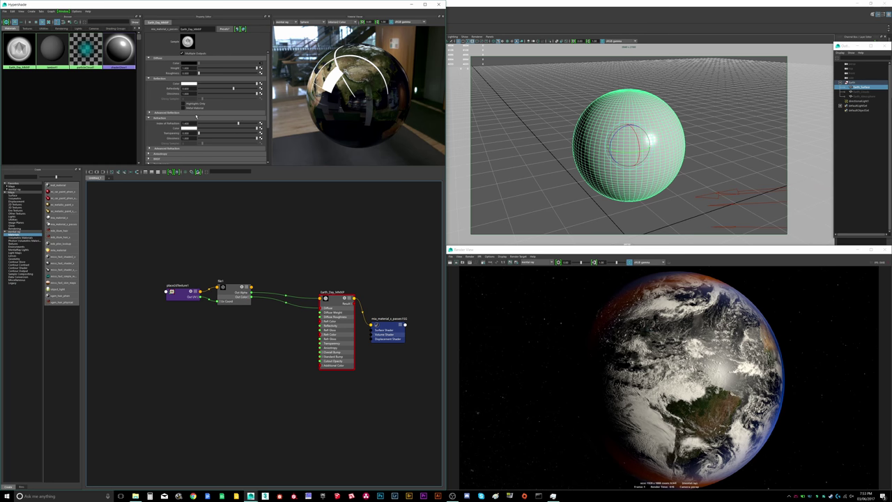
left_click(524, 81)
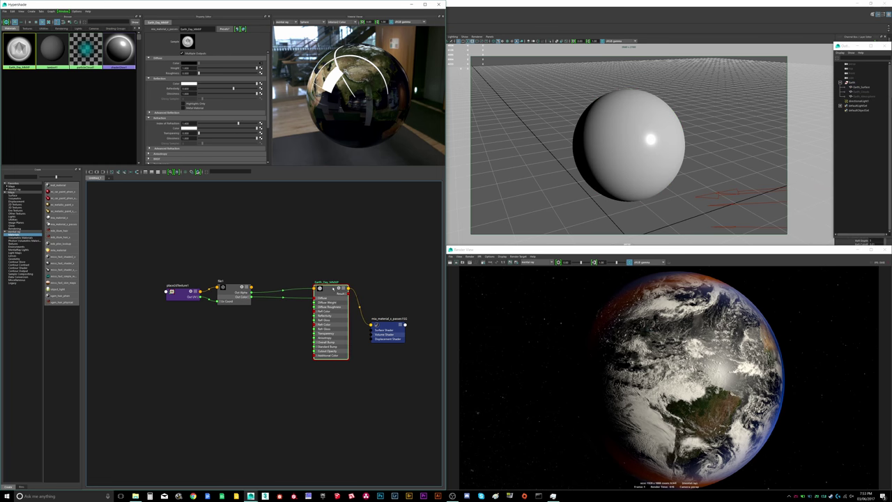
left_click(522, 40)
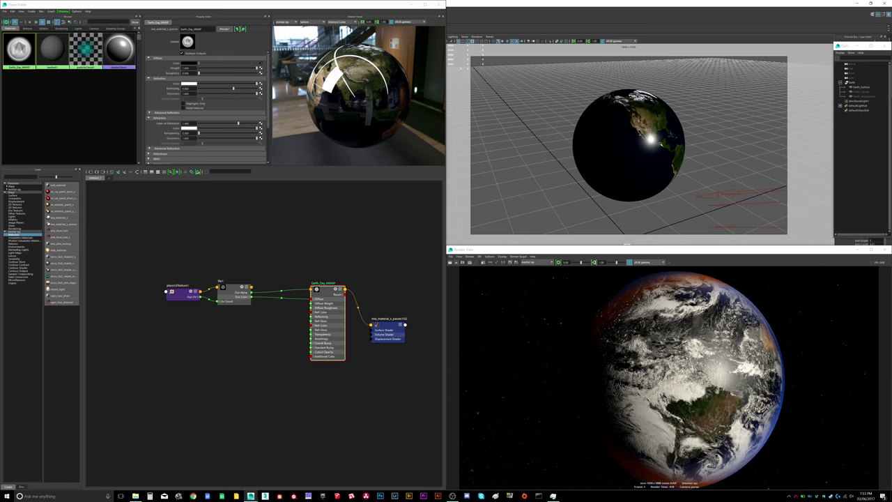
right_click_drag(612, 138, 662, 137, "alt")
left_click_drag(664, 134, 610, 141, "alt")
scroll(610, 141, "up", 3)
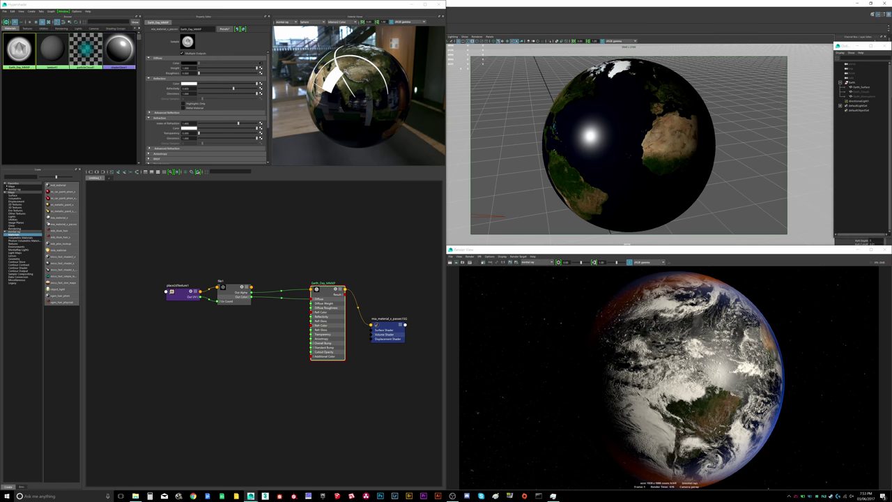
Step: Connect a new File texture to the Overall Bump of Earth_Day_MMXP and move its place2dTexture node clear of the material
scroll(192, 129, "down", 2)
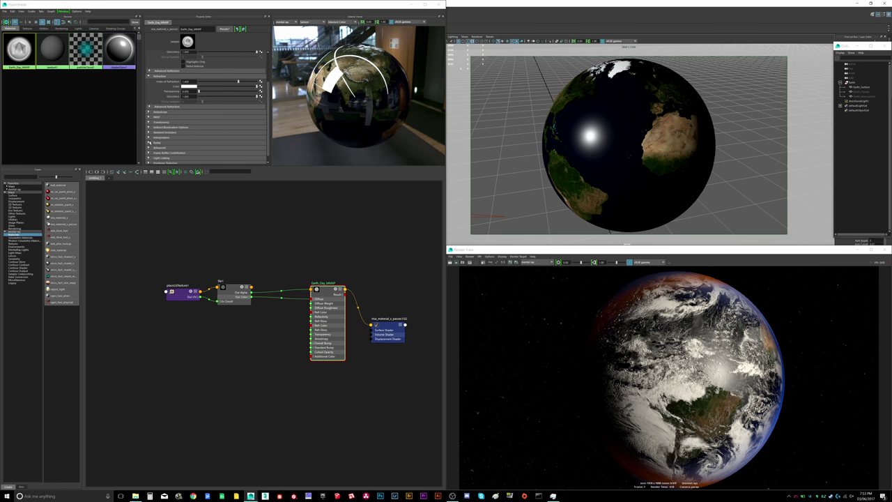
left_click(149, 142)
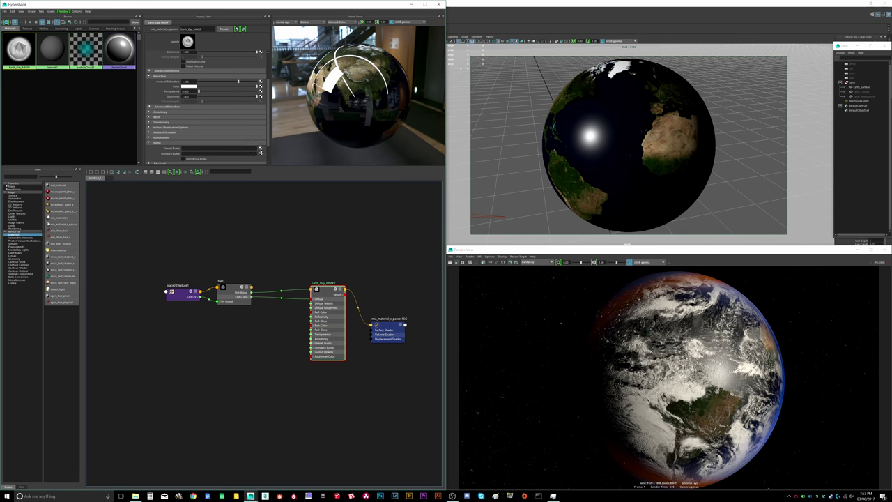
left_click(261, 150)
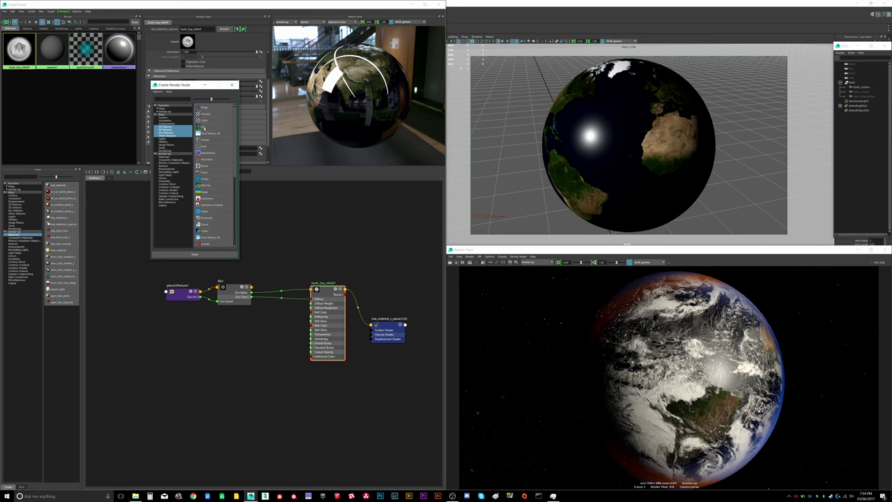
left_click(204, 128)
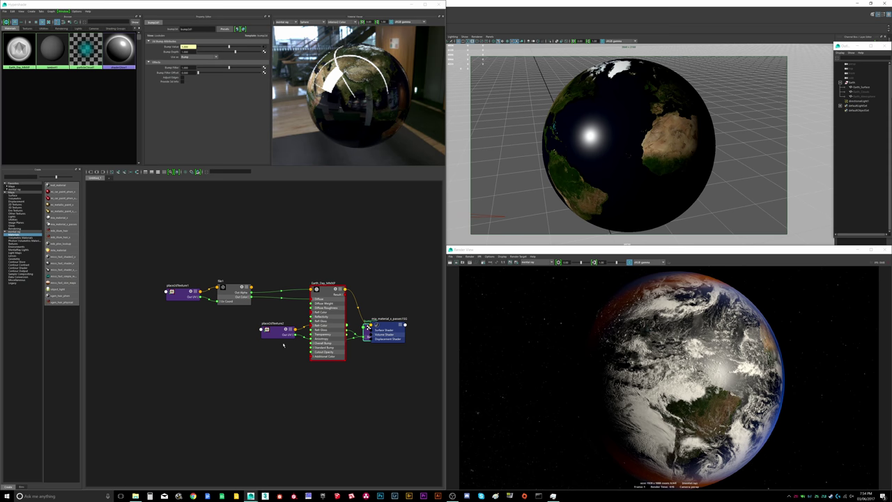
left_click_drag(281, 334, 265, 367)
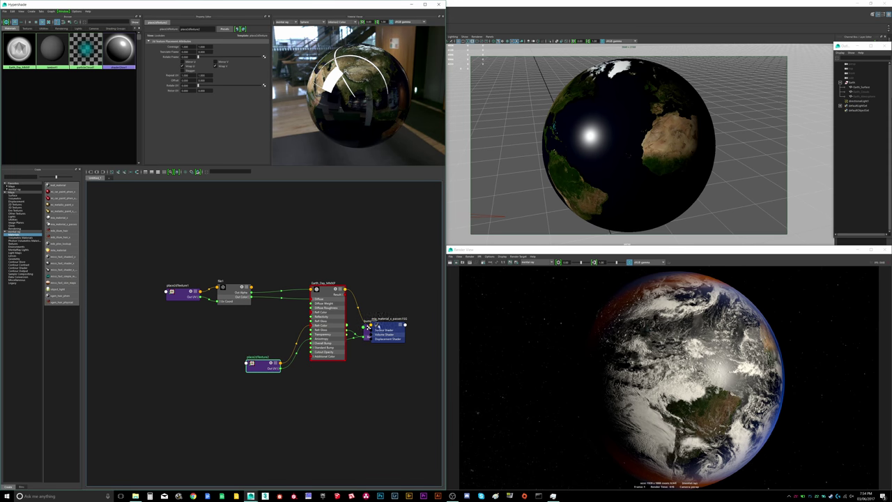
Step: Arrange the bump network so place2dTexture, File and bump2d nodes line up before Earth_Day_MMXP, with the shading group node above it
left_click_drag(377, 326, 203, 331)
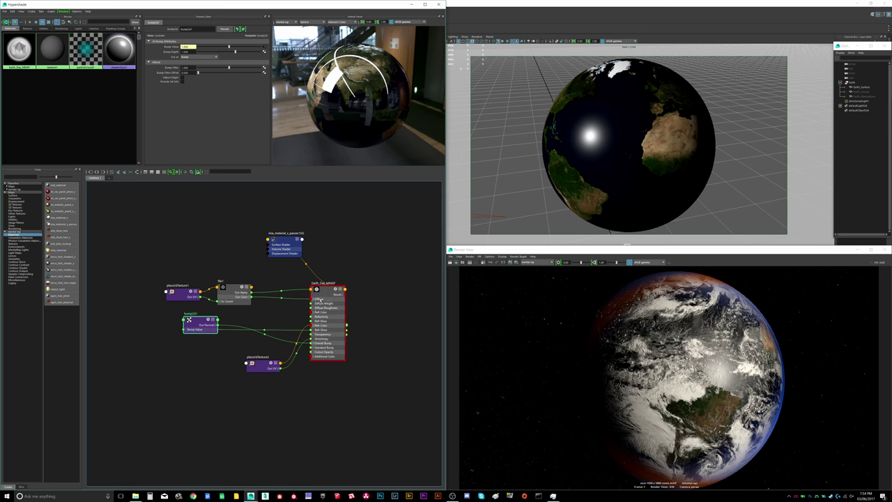
left_click_drag(333, 295, 392, 296)
left_click_drag(328, 325, 175, 349)
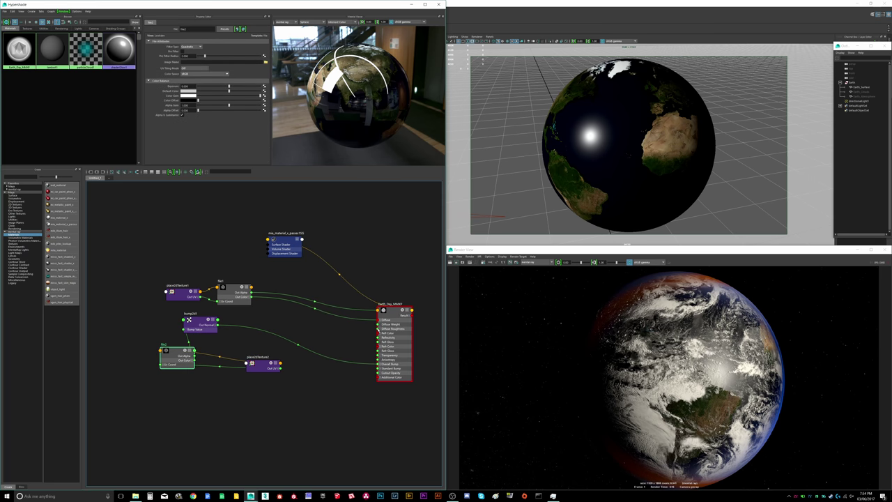
left_click_drag(384, 291, 322, 301)
left_click_drag(196, 333, 272, 321)
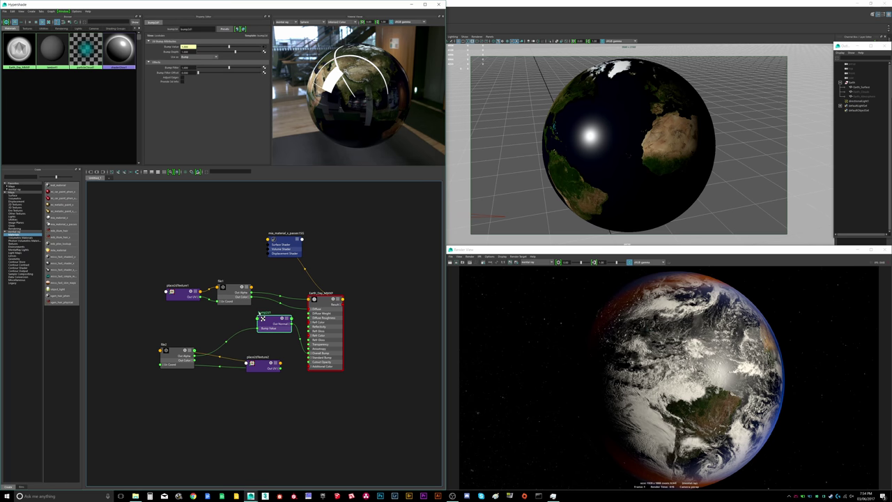
left_click_drag(276, 321, 263, 328)
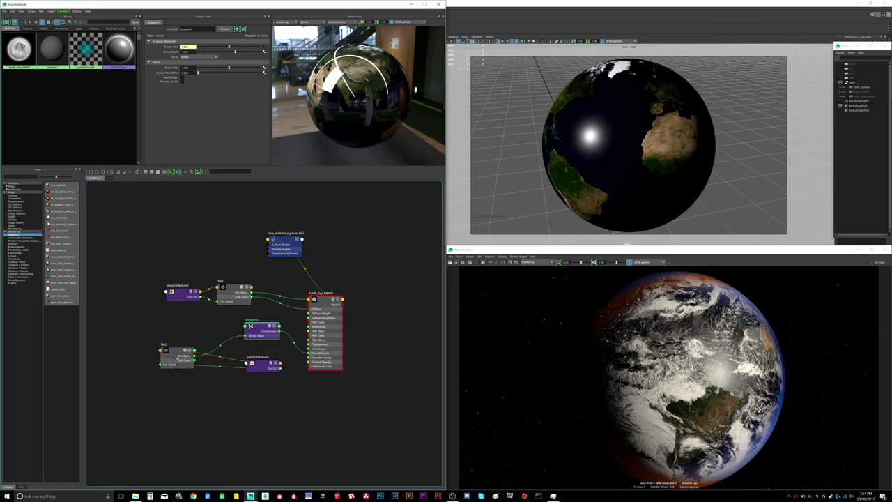
left_click_drag(177, 358, 184, 343)
left_click_drag(261, 366, 191, 347)
left_click(250, 325)
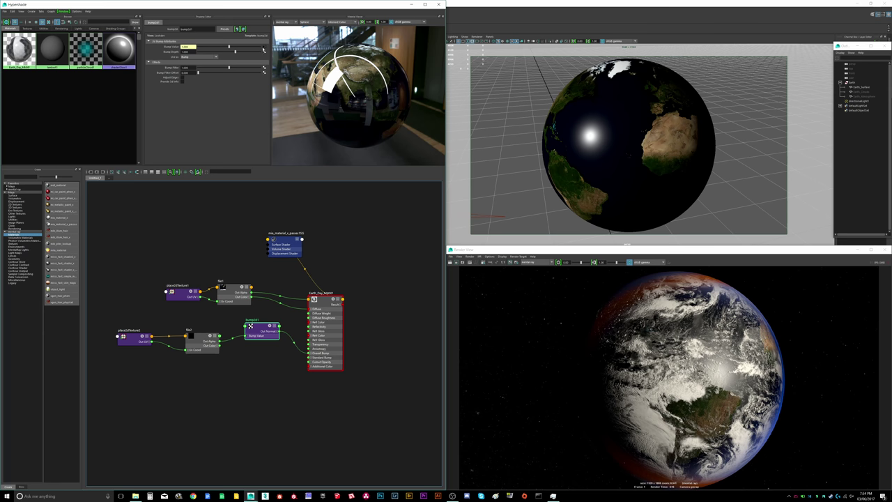
Step: Load Earth_BUMP.jpg into the File texture feeding the bump2d node and nudge the material node slightly away
left_click(202, 340)
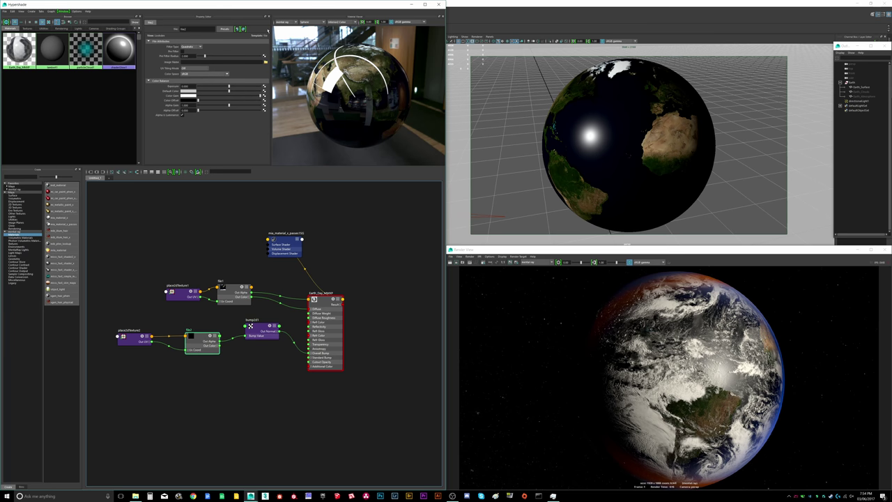
left_click(266, 62)
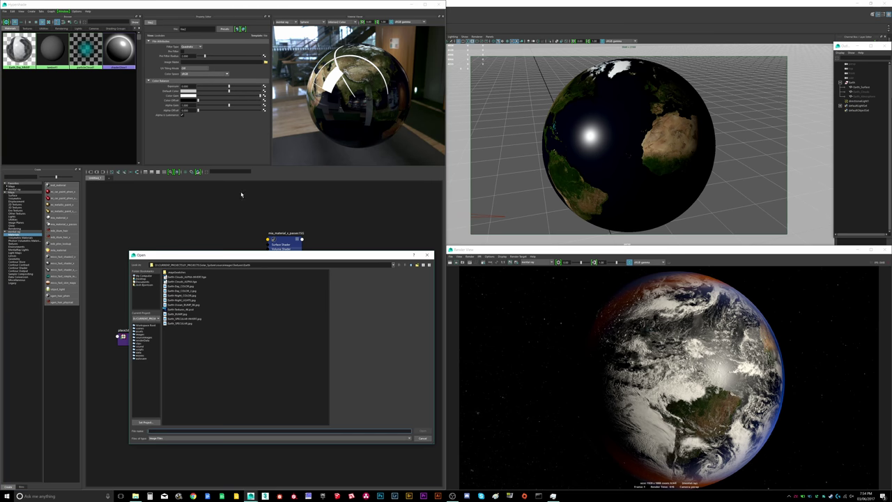
left_click(183, 315)
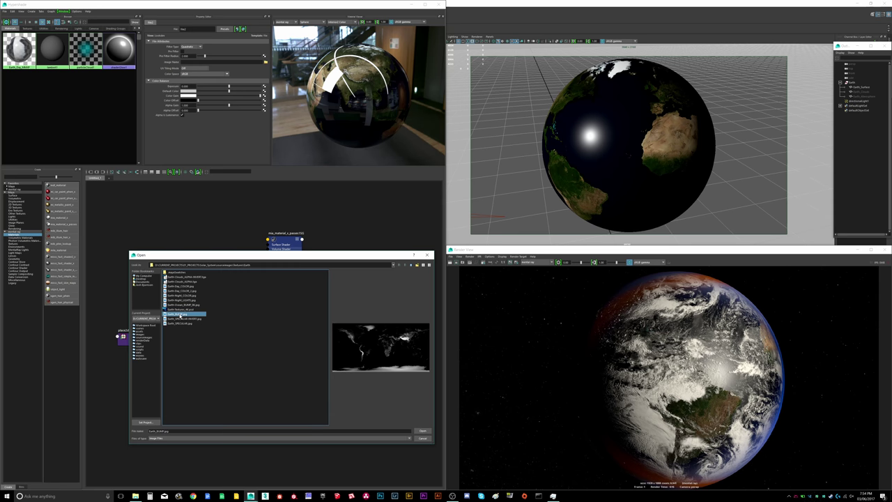
double_click(180, 315)
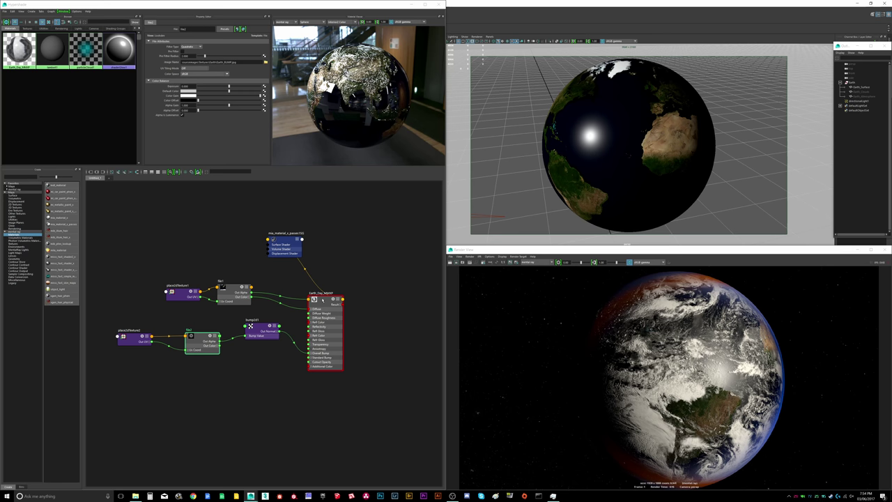
left_click_drag(322, 300, 326, 300)
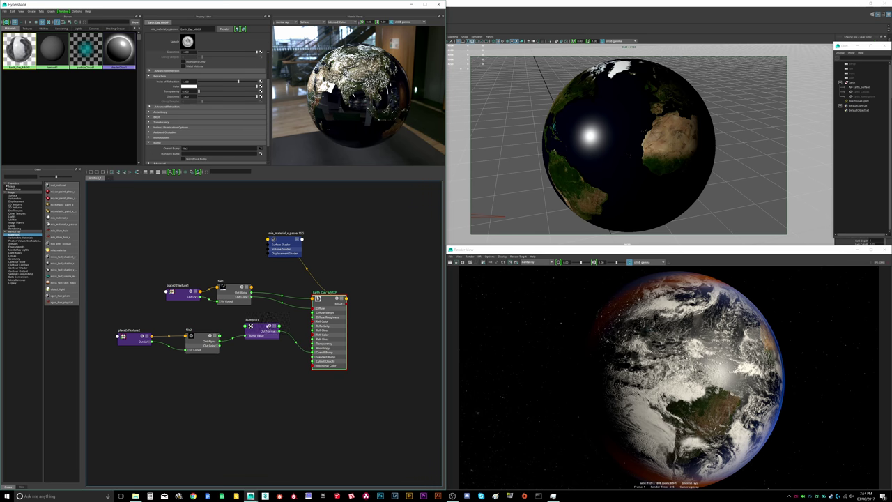
Step: Check the land relief on the sphere in the perspective view and set the bump2d node's Bump Depth to 0.1
left_click(269, 326)
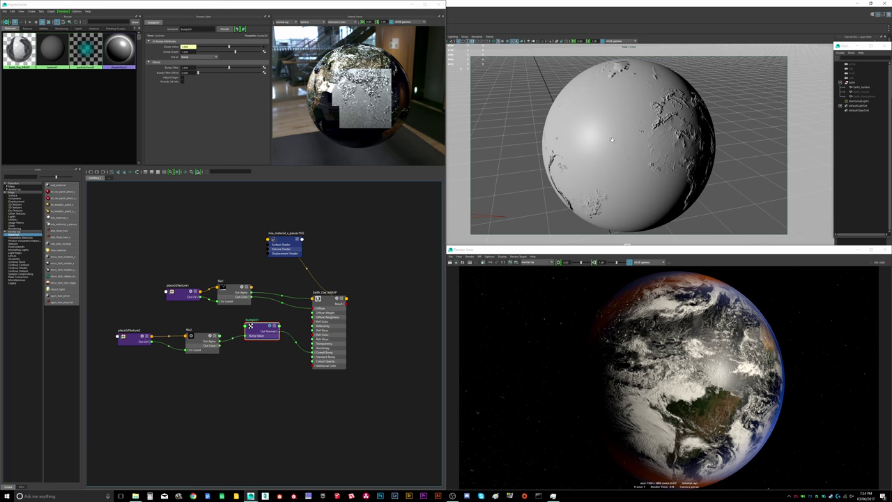
left_click_drag(614, 149, 688, 153, "alt")
scroll(671, 140, "up", 4)
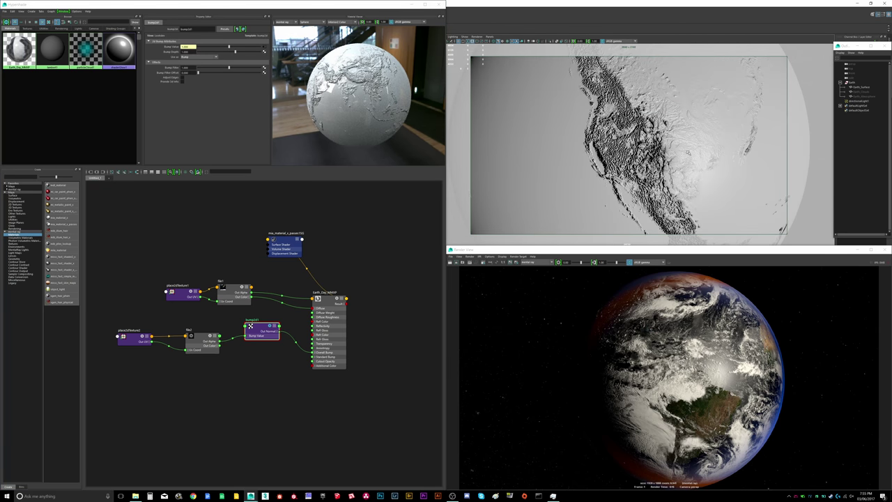
scroll(707, 154, "up", 4)
scroll(708, 153, "down", 10)
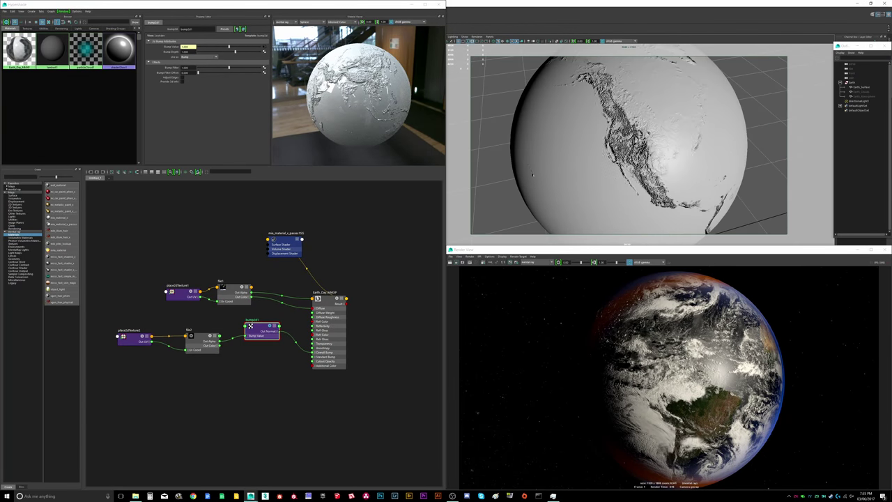
left_click_drag(615, 158, 629, 150, "alt")
scroll(629, 149, "up", 2)
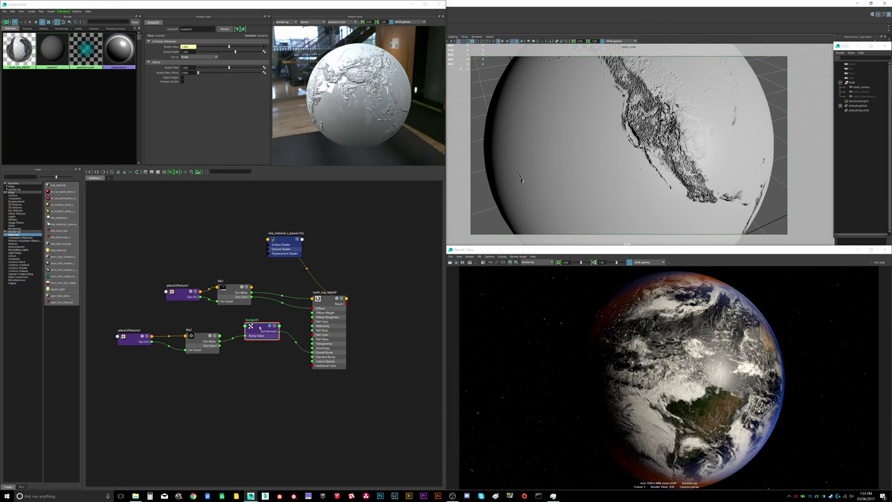
left_click(256, 322)
double_click(186, 52)
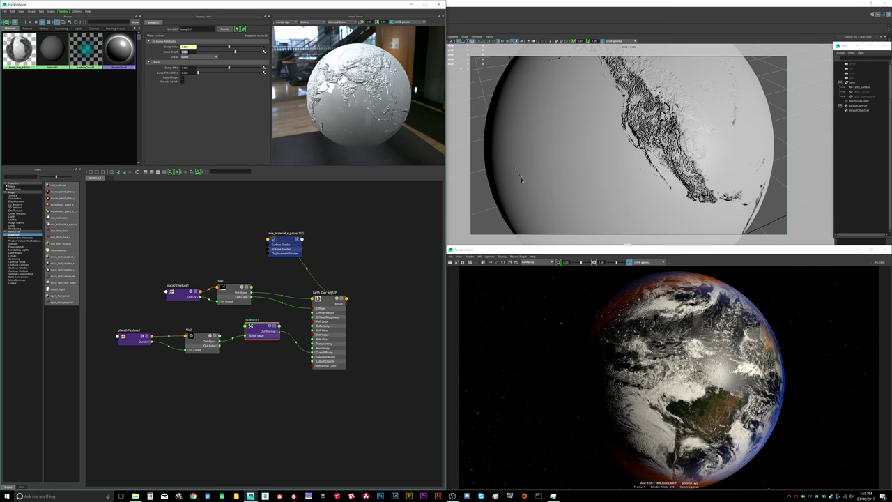
type("0.1")
key("Return")
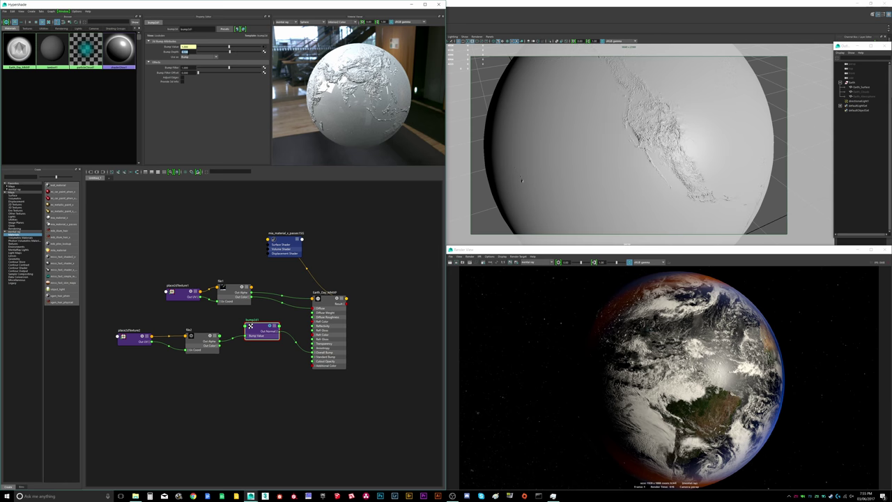
Step: Inspect the relief close up and from other sides, and reduce the bump2d node's Bump Depth to 0.05
scroll(627, 160, "up", 5)
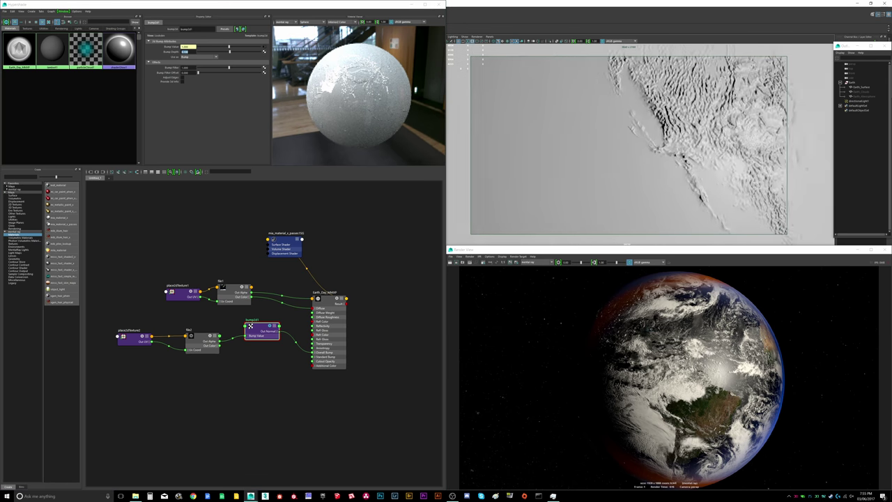
scroll(695, 152, "down", 5)
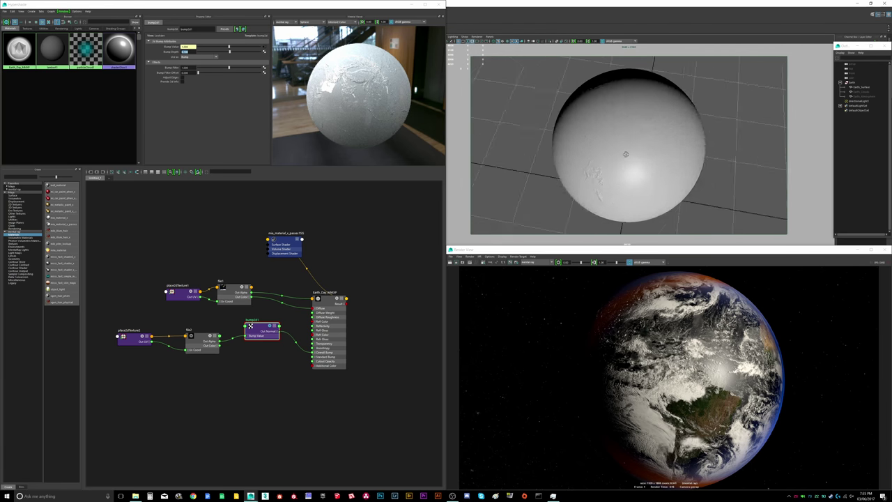
scroll(606, 143, "up", 2)
left_click_drag(595, 156, 641, 134, "alt")
scroll(614, 140, "up", 2)
scroll(626, 136, "up", 2)
scroll(621, 135, "down", 3)
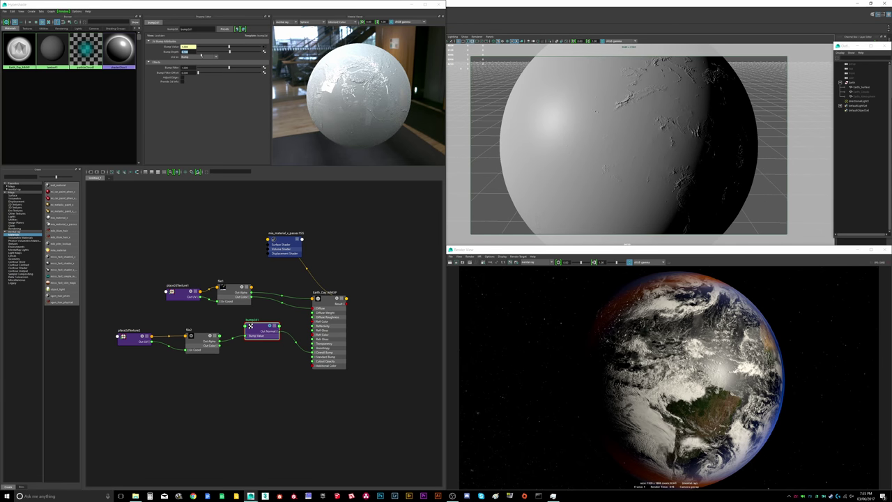
left_click_drag(192, 51, 181, 52)
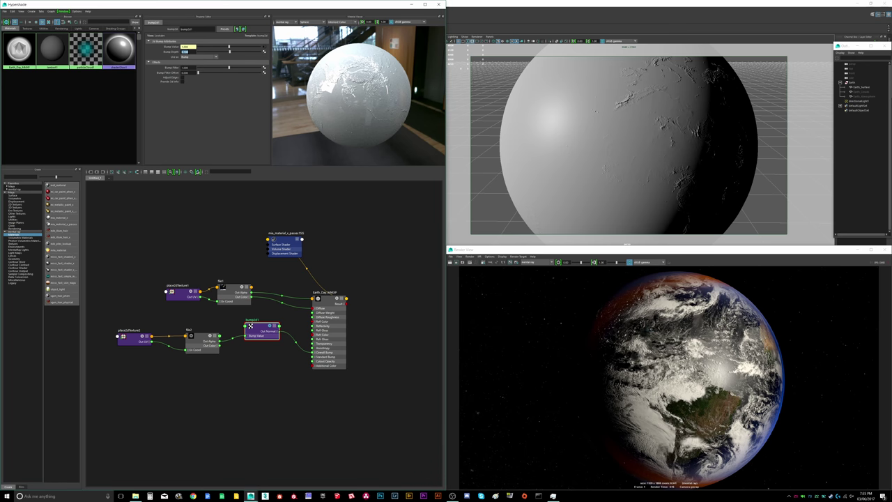
type(".05")
key("Return")
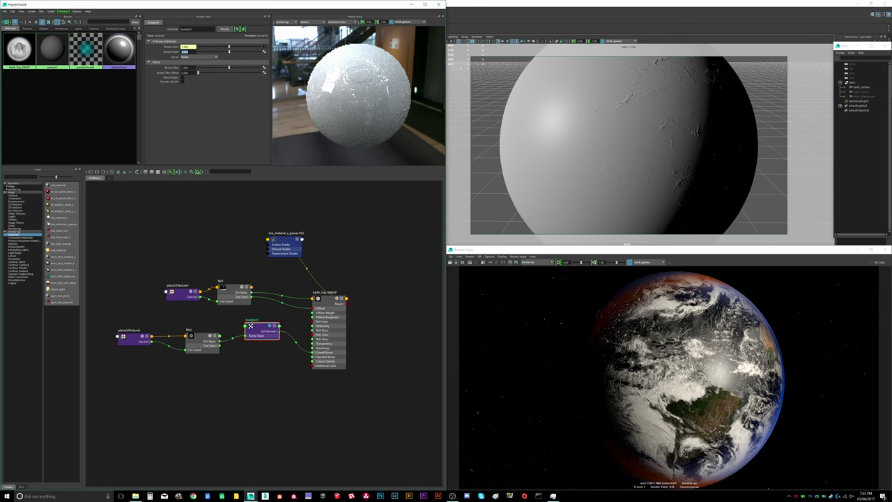
Step: Examine the land relief all around the sphere in the perspective view, both close up and from a distance
right_click_drag(665, 134, 606, 143, "alt")
left_click_drag(605, 143, 667, 145, "alt")
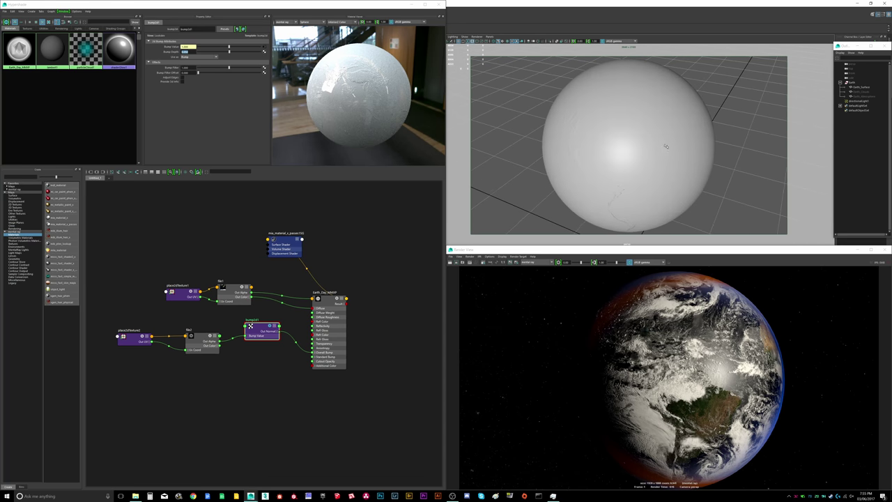
right_click_drag(667, 146, 626, 145, "alt")
scroll(627, 146, "up", 4)
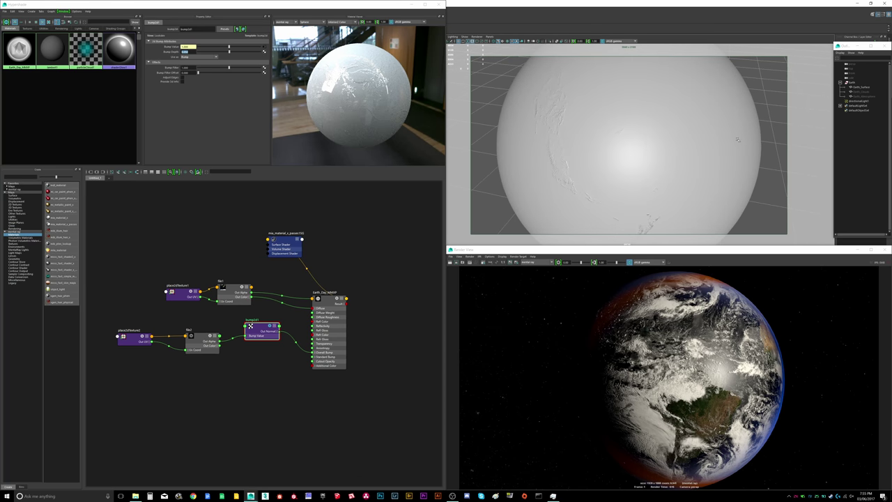
scroll(576, 161, "down", 2)
left_click_drag(576, 161, 658, 156, "alt")
right_click_drag(658, 157, 689, 148, "alt")
left_click_drag(689, 148, 669, 156, "alt")
left_click(213, 217)
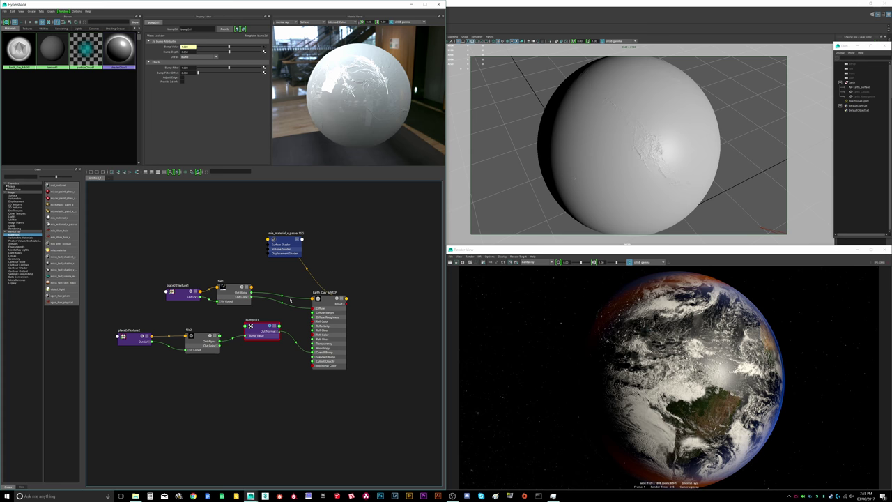
Step: Shift the shading group node above the material and rename the bump2d node as Land_Bump
left_click_drag(286, 239, 305, 242)
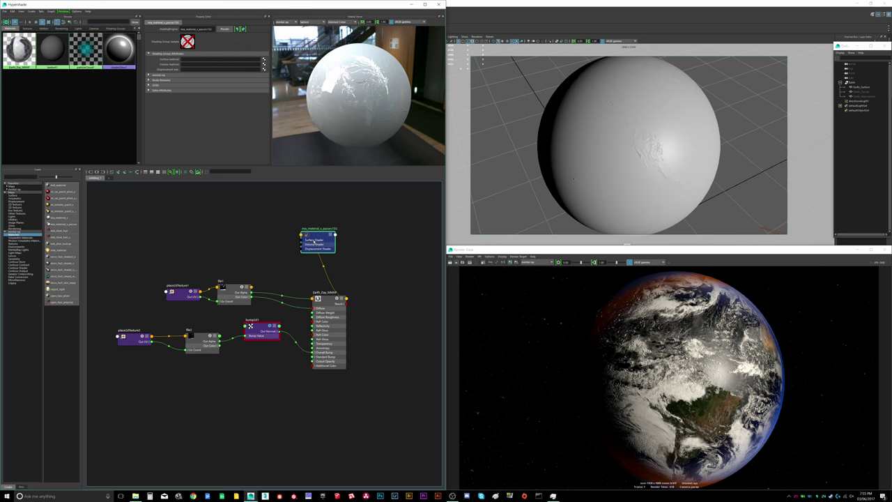
double_click(252, 320)
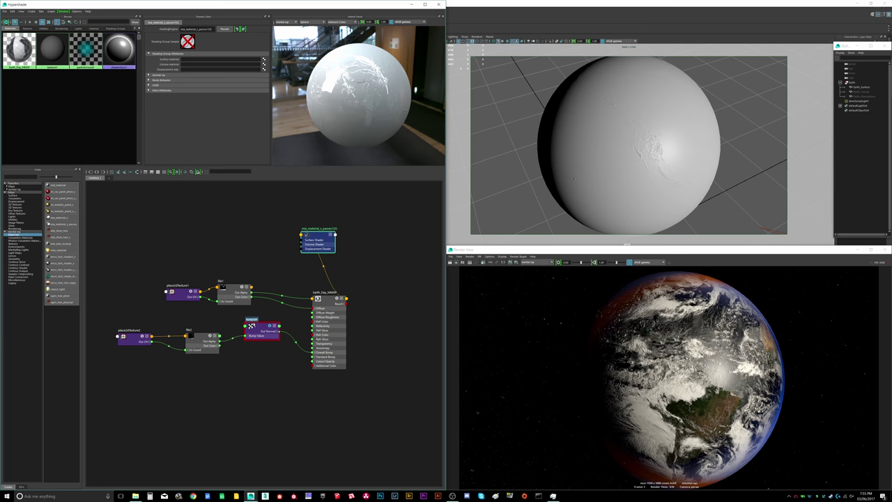
type("LAnd")
left_click(274, 307)
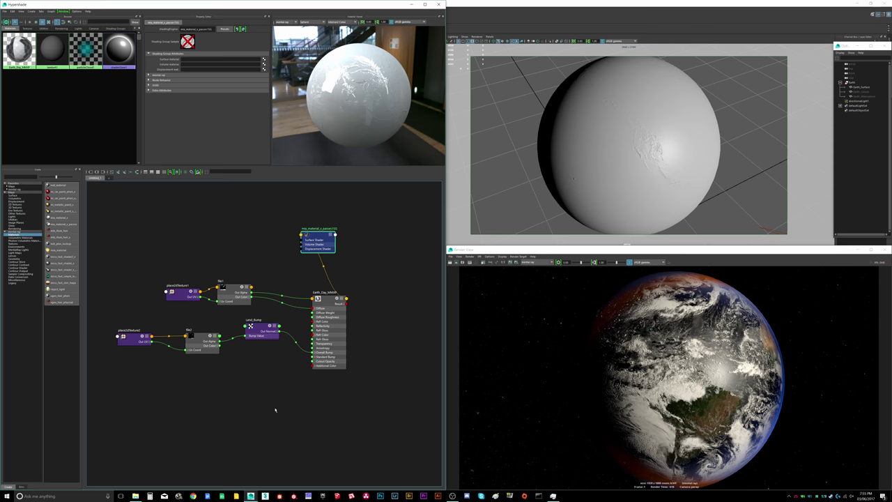
Step: Connect a new File texture to the Standard Bump of Earth_Day_MMXP and move its bump2d and File nodes below the material
left_click(329, 300)
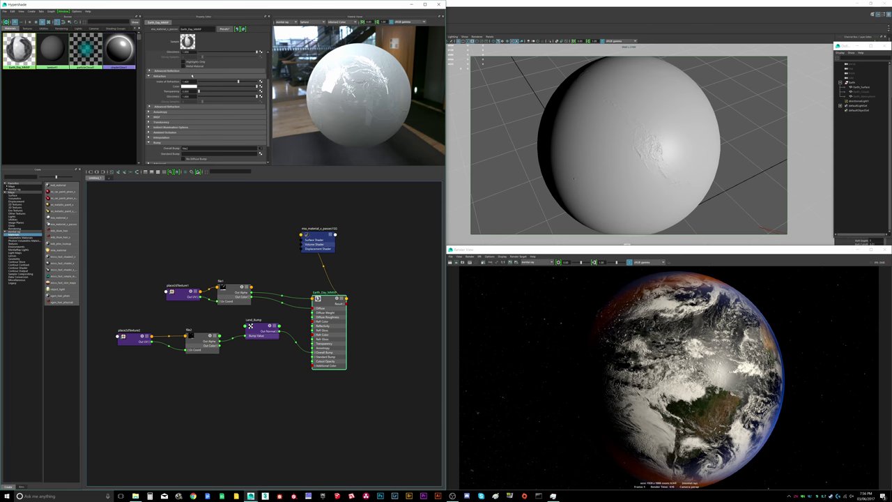
scroll(249, 147, "down", 1)
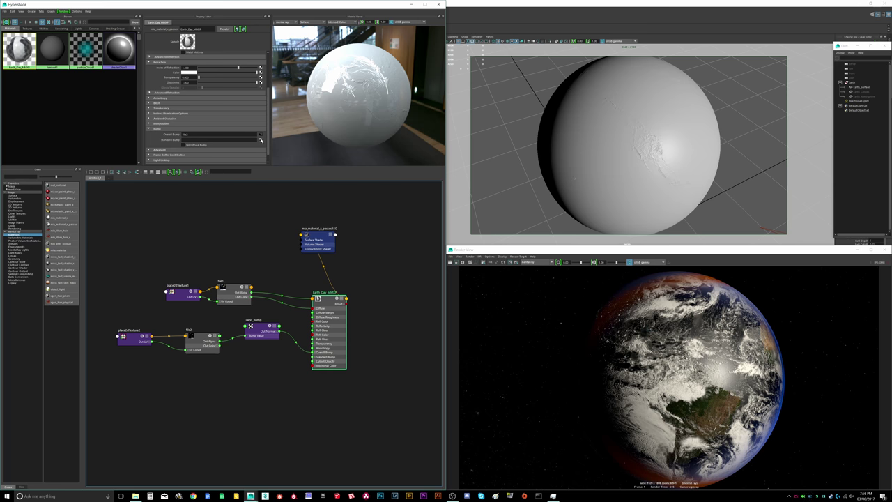
left_click(261, 139)
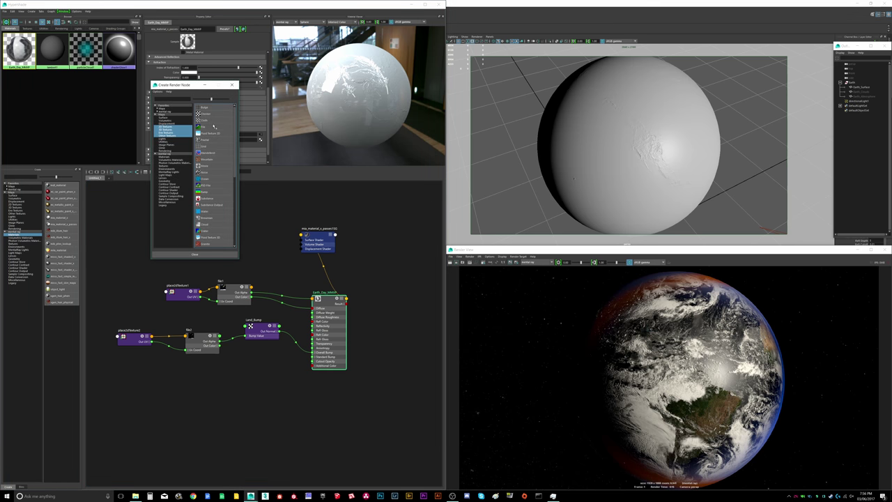
left_click(210, 126)
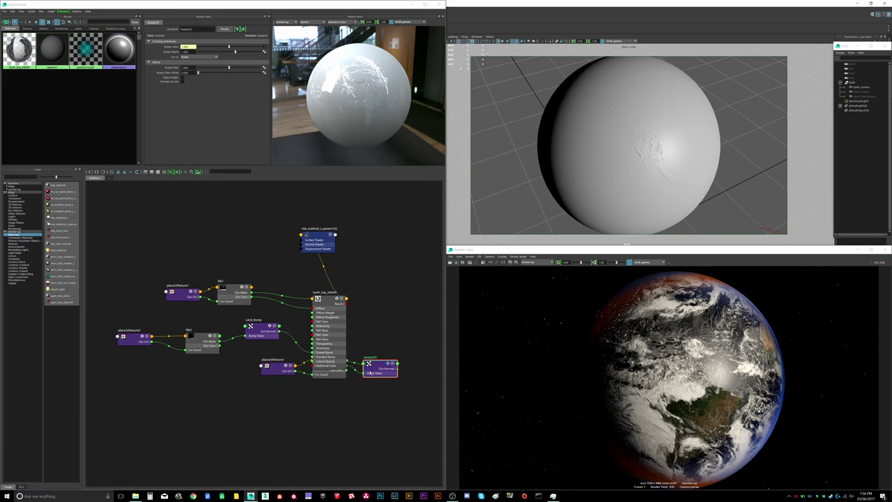
left_click_drag(370, 372, 361, 409)
left_click_drag(325, 375, 228, 403)
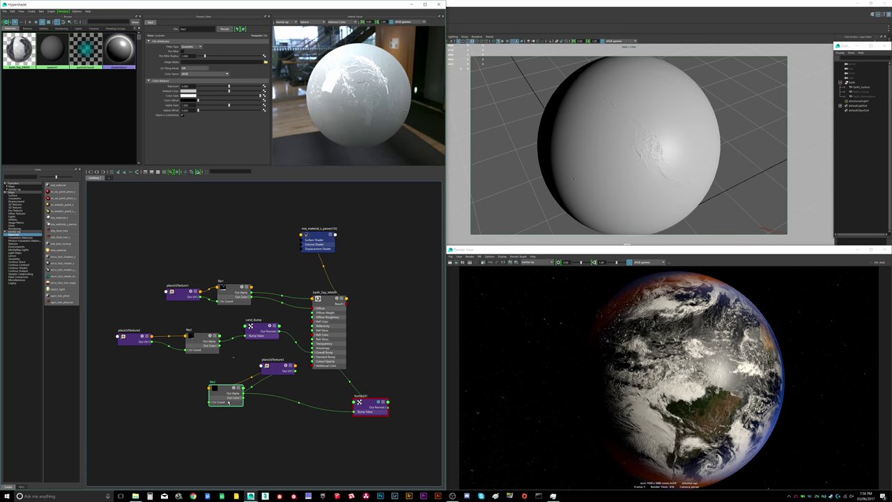
Step: Load the Earth-Ocean_BUMP JPG image into the File texture feeding the Standard Bump
left_click(265, 62)
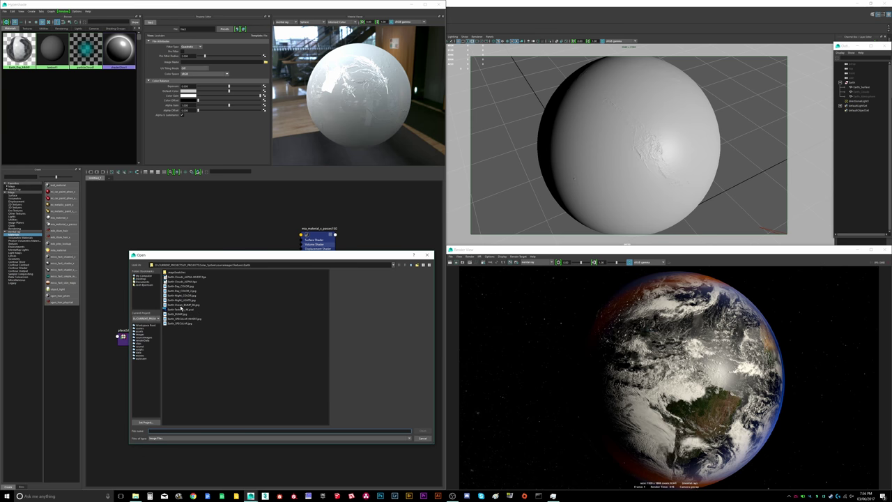
left_click(186, 305)
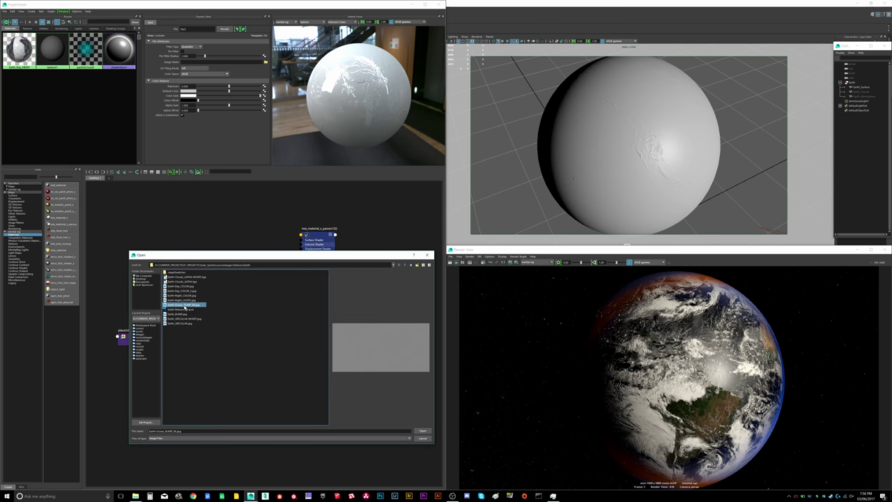
double_click(185, 307)
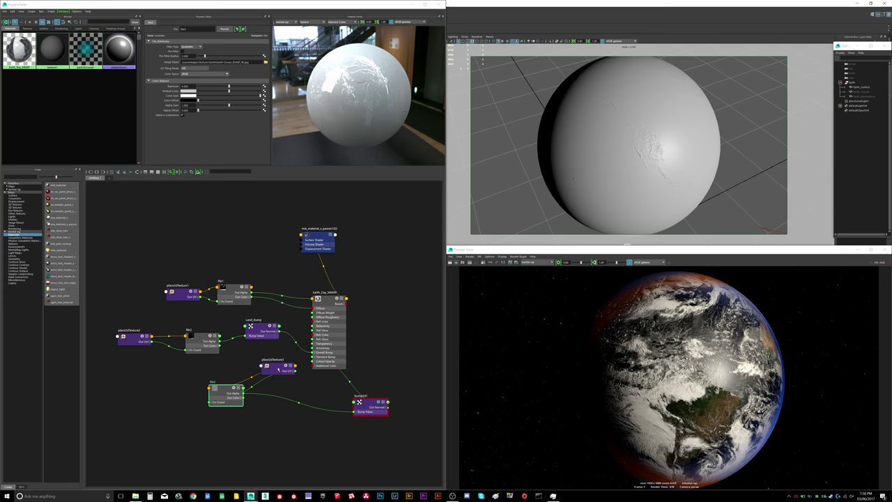
Step: Line up the place2dTexture, File and bump2d nodes of the ocean bump in a row below the Land_Bump chain
left_click_drag(278, 370, 164, 384)
left_click_drag(225, 388, 224, 377)
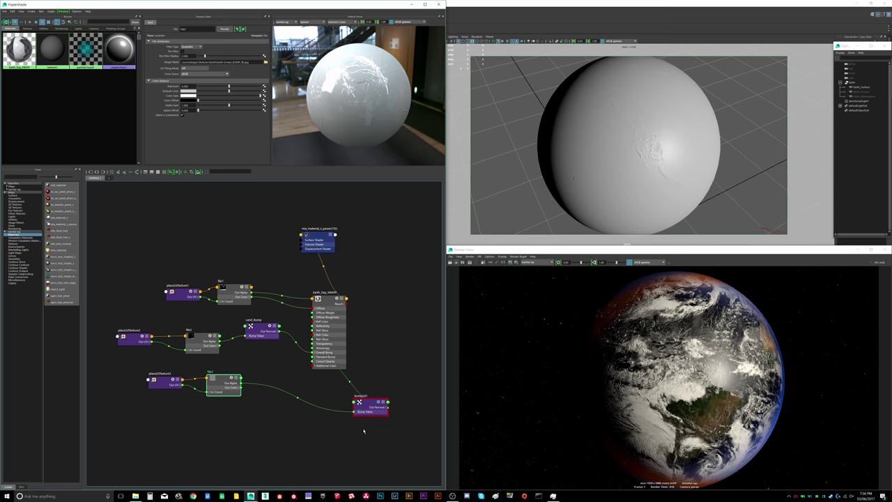
left_click_drag(370, 404, 277, 375)
left_click_drag(219, 382, 216, 376)
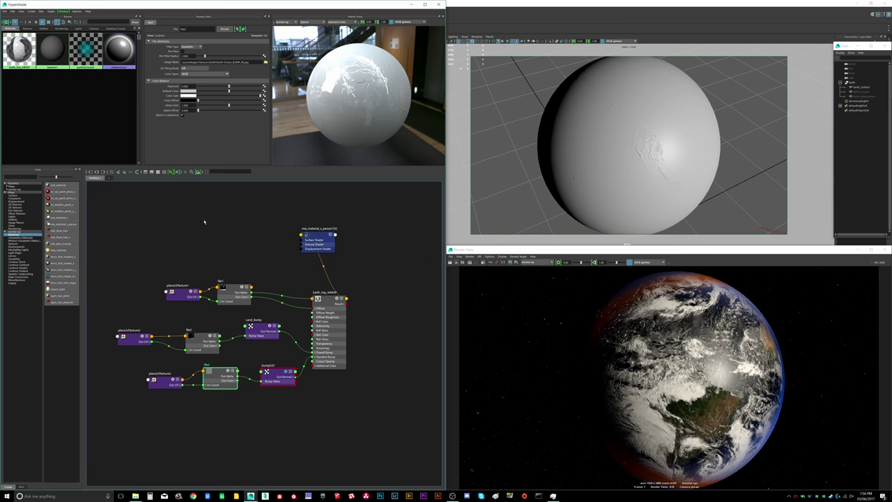
Step: Select the ocean bump2d node and examine the ocean relief and coastlines close up in the perspective view
left_click(285, 371)
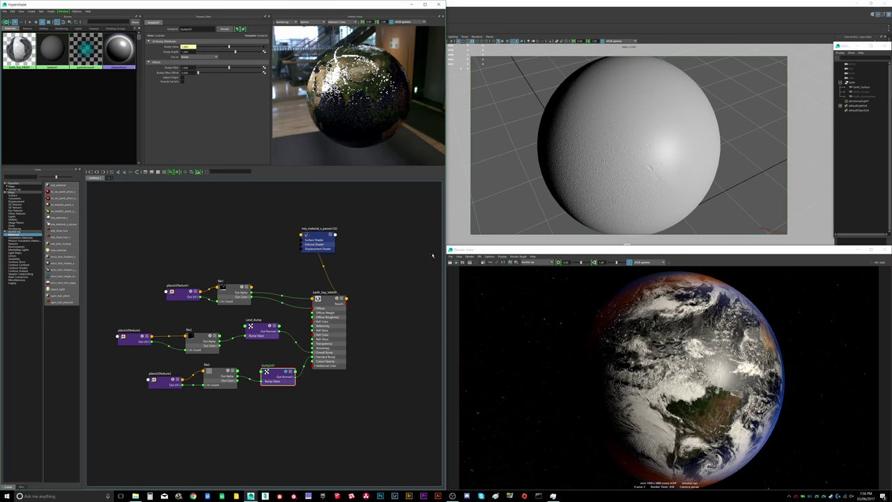
right_click_drag(569, 160, 633, 167, "alt")
left_click_drag(633, 167, 687, 165, "alt")
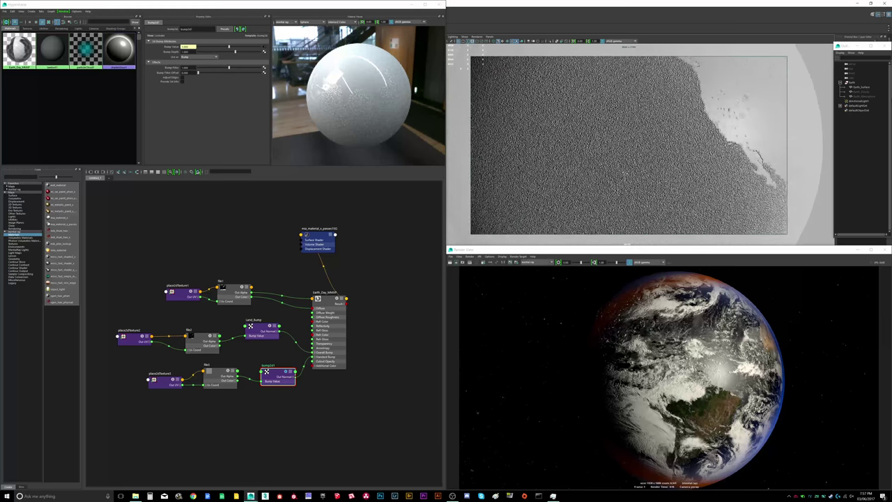
right_click_drag(690, 166, 662, 163, "alt")
left_click_drag(663, 164, 607, 164, "alt")
mouse_move(608, 164)
right_mouse_down("alt")
mouse_move(676, 165)
mouse_move(606, 157)
mouse_move(622, 155)
right_mouse_up("alt")
mouse_move(621, 155)
left_mouse_down("alt")
mouse_move(637, 162)
mouse_move(626, 185)
mouse_move(624, 164)
left_mouse_up("alt")
right_click_drag(624, 165, 663, 146, "alt")
left_click_drag(663, 146, 676, 148, "alt")
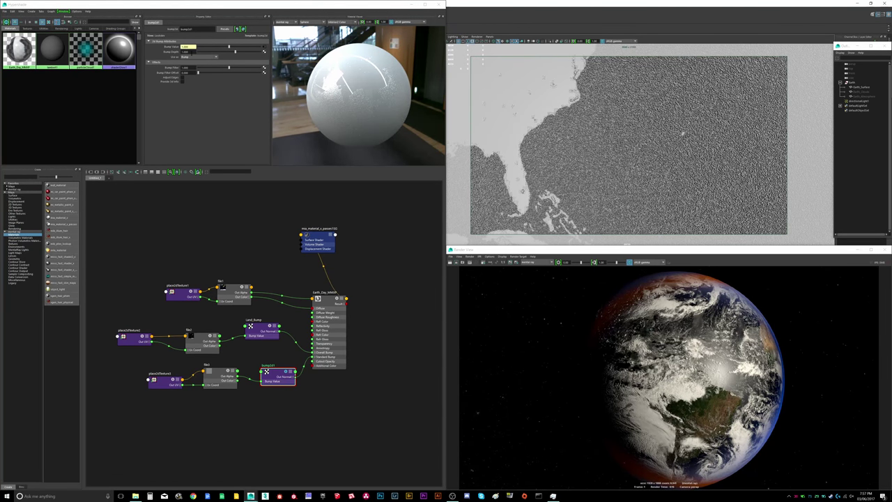
Step: Reduce the Bump Depth of the ocean bump2d node and check the sphere's surface from near and far
double_click(192, 52)
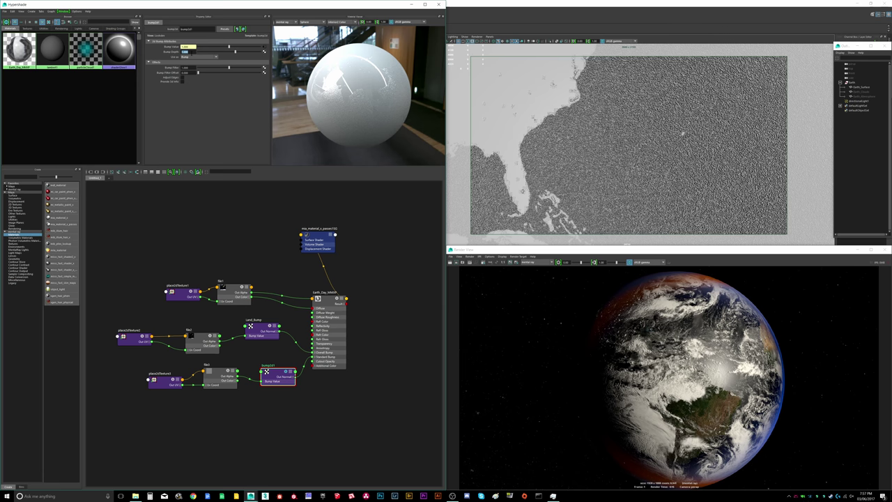
key("BackSpace")
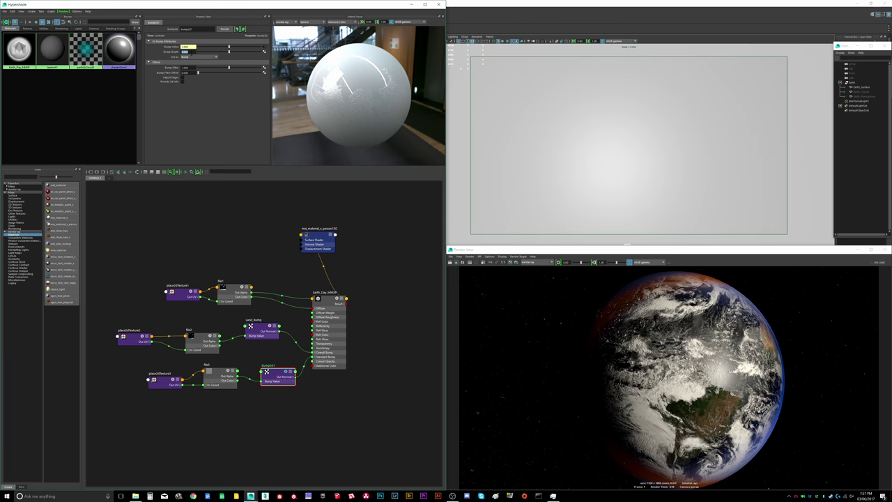
left_click(623, 143)
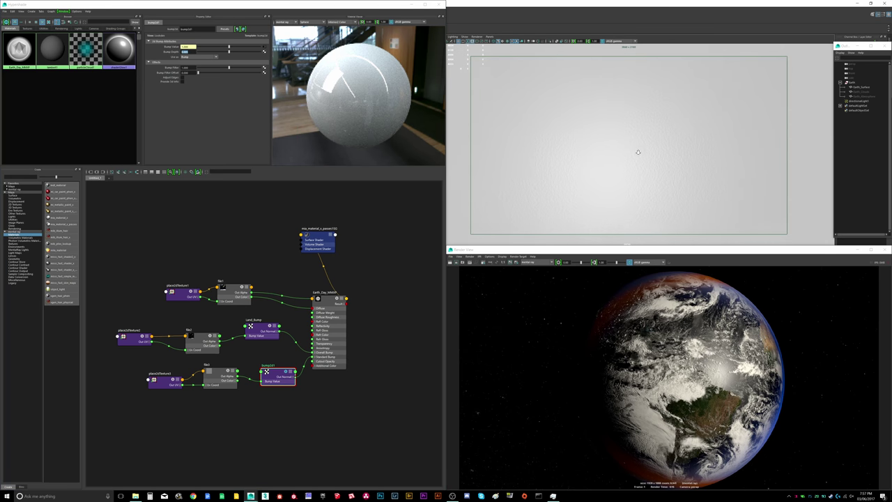
mouse_move(640, 152)
left_mouse_down("alt")
mouse_move(623, 151)
mouse_move(638, 149)
left_mouse_up("alt")
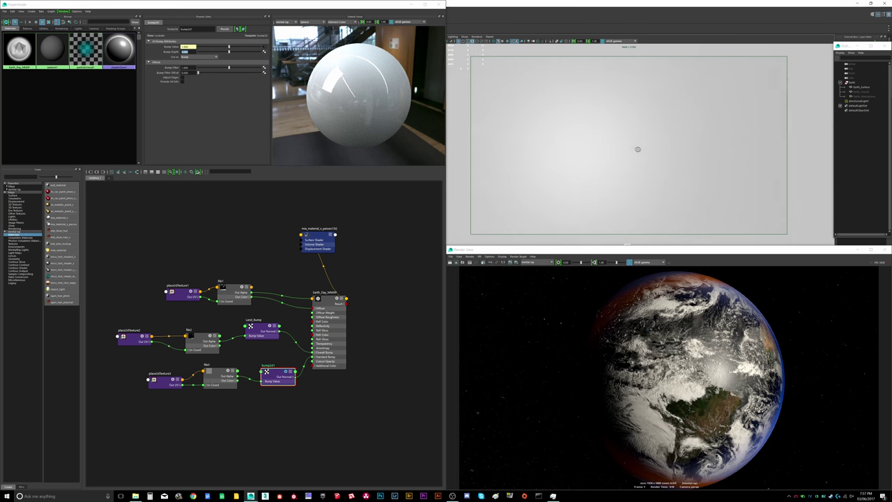
right_click_drag(603, 144, 457, 161, "alt")
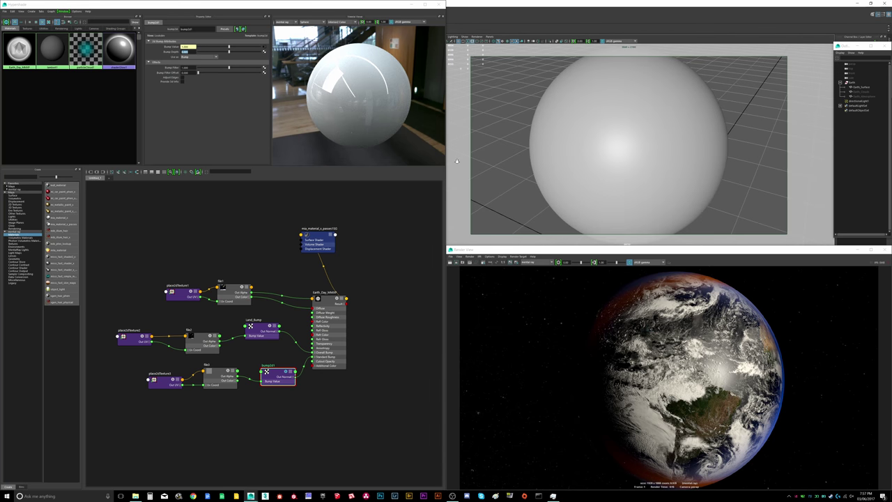
scroll(578, 163, "down", 2)
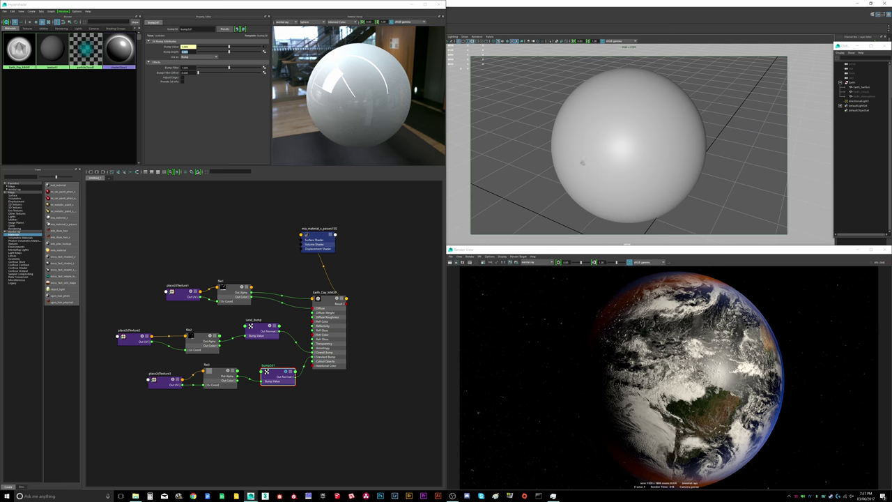
scroll(598, 150, "up", 1)
scroll(600, 148, "up", 3)
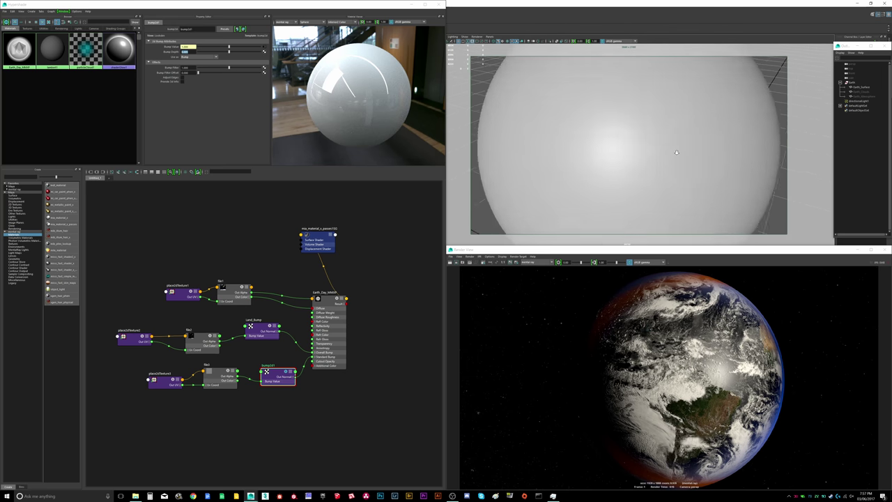
scroll(589, 152, "down", 4)
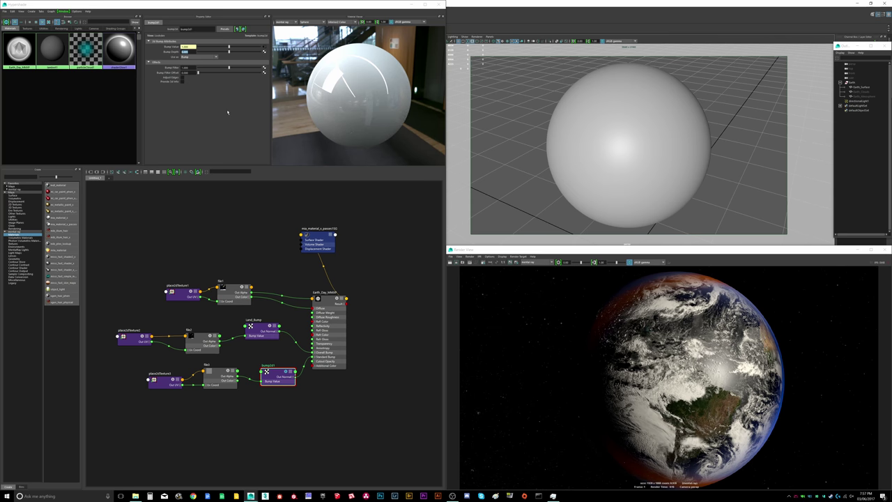
scroll(598, 139, "up", 1)
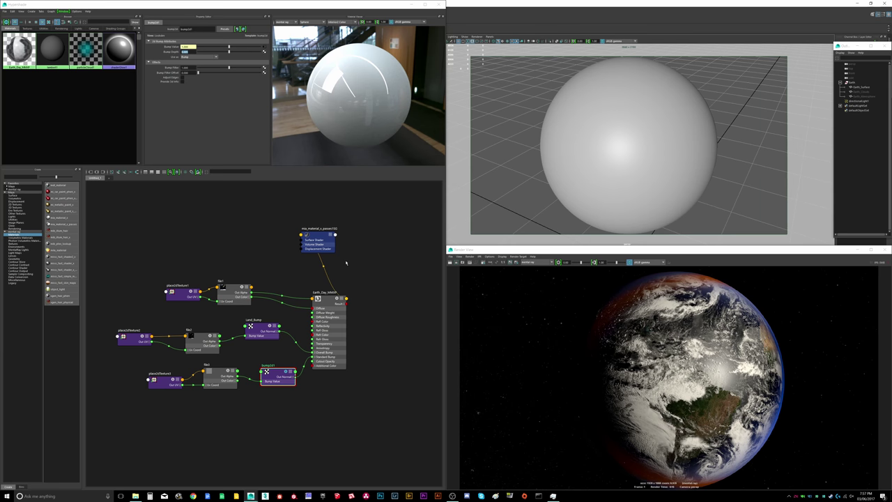
Step: Rename the ocean bump2d node as Ocean_Bump
left_click(380, 268)
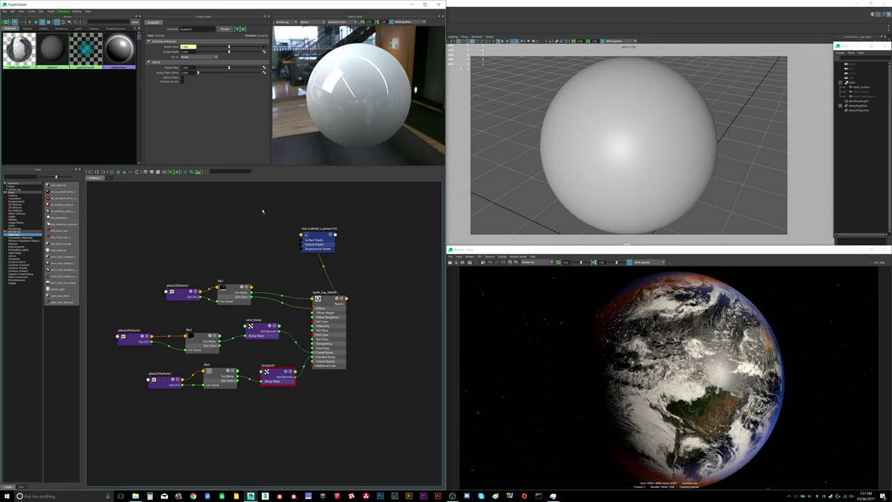
double_click(268, 365)
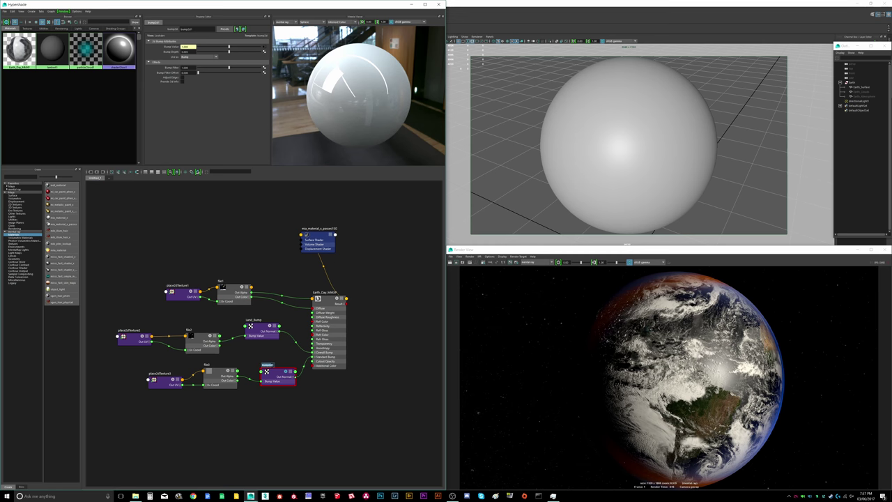
type("Ocea")
key("Return")
double_click(278, 365)
left_click(278, 366)
key("Return")
left_click(262, 246)
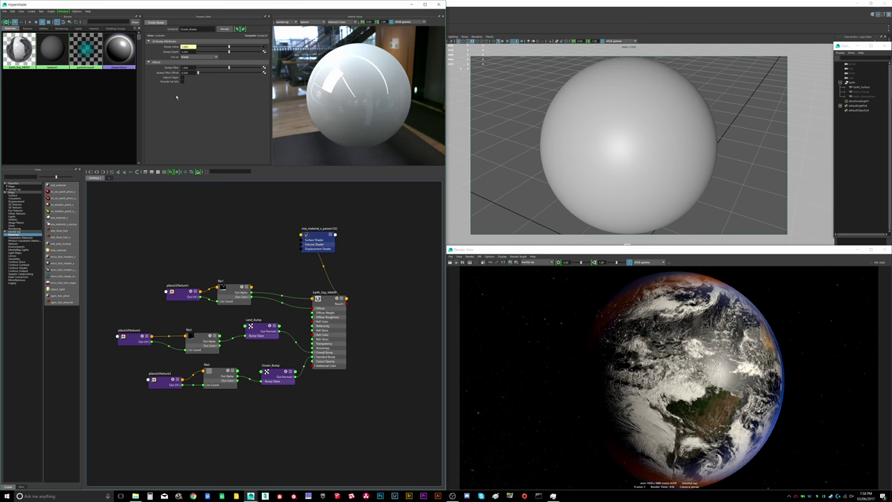
Step: Collapse the Bump section of the Earth_Day_MMXP material and review its diffuse, reflection and refraction attributes
left_click(324, 300)
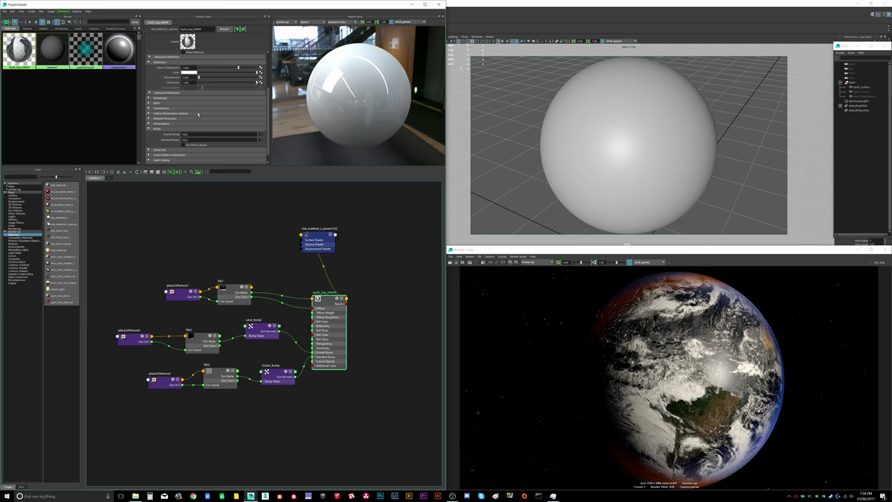
scroll(198, 114, "down", 1)
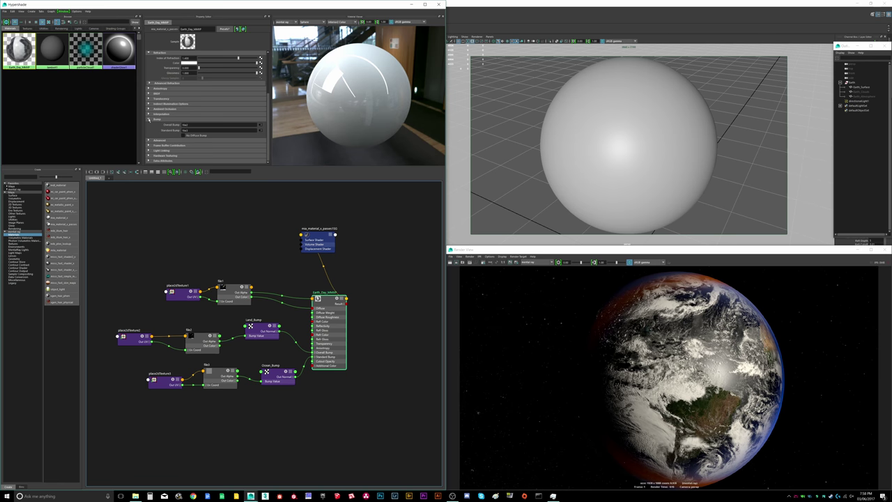
left_click(149, 119)
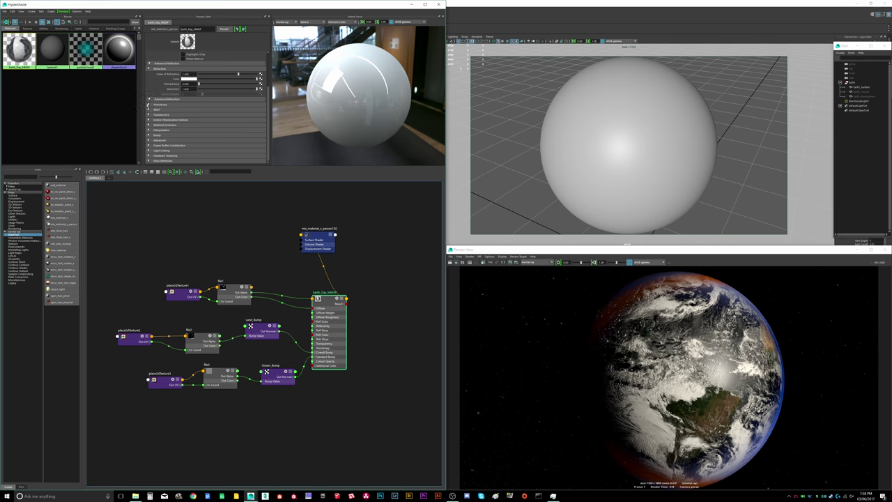
scroll(181, 93, "up", 5)
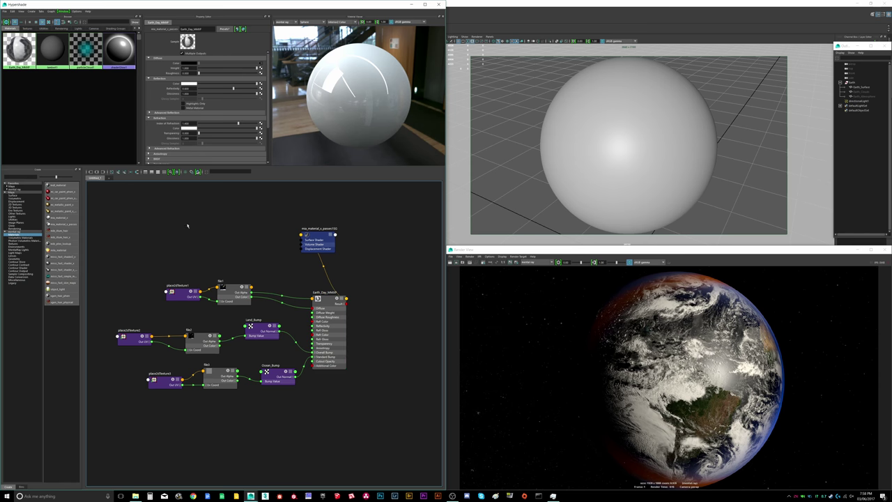
Step: Create a File texture with its place2dTexture node and position both above the existing texture nodes
left_click(16, 186)
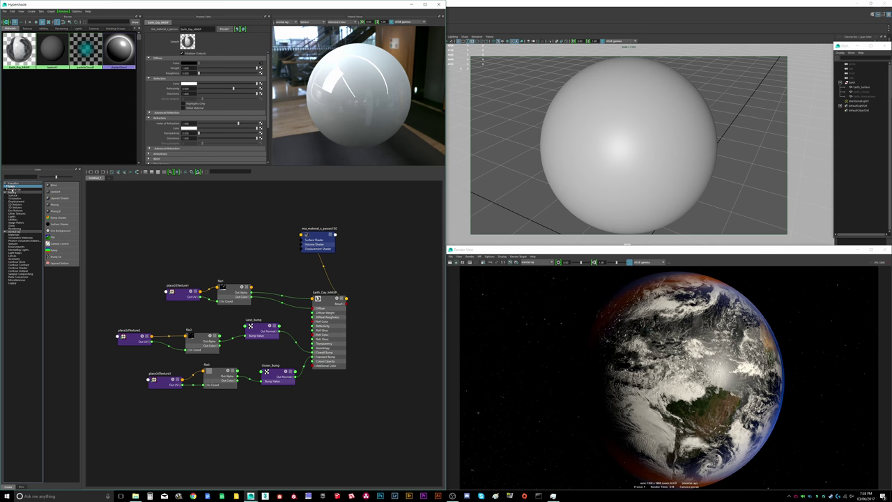
left_click(57, 237)
left_click_drag(304, 390, 193, 230, "shift")
scroll(198, 244, "down", 2)
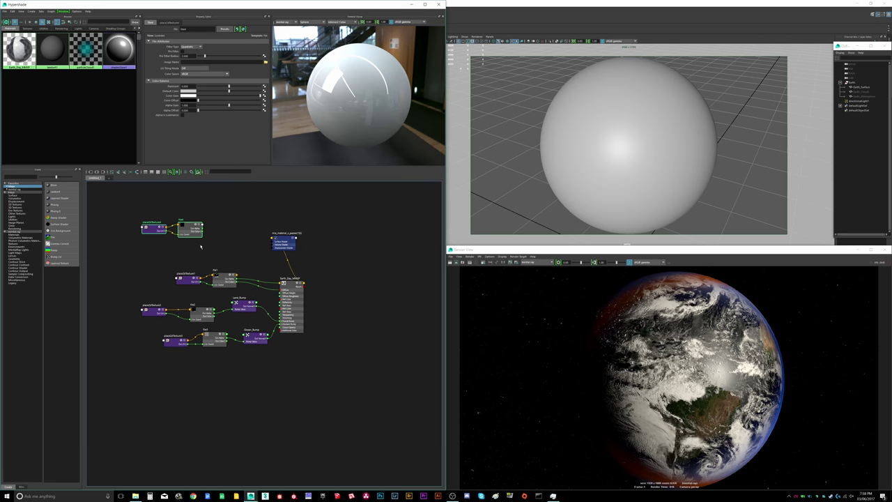
scroll(200, 243, "up", 2)
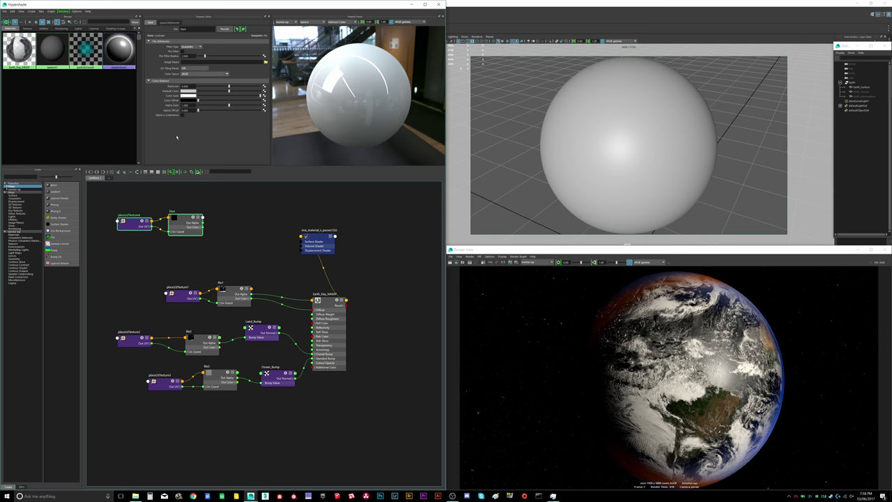
Step: Browse for the new File texture's image and compare the previews of Earth_SPECULAR.jpg and Earth_SPECULAR-INVERT.jpg
left_click(265, 62)
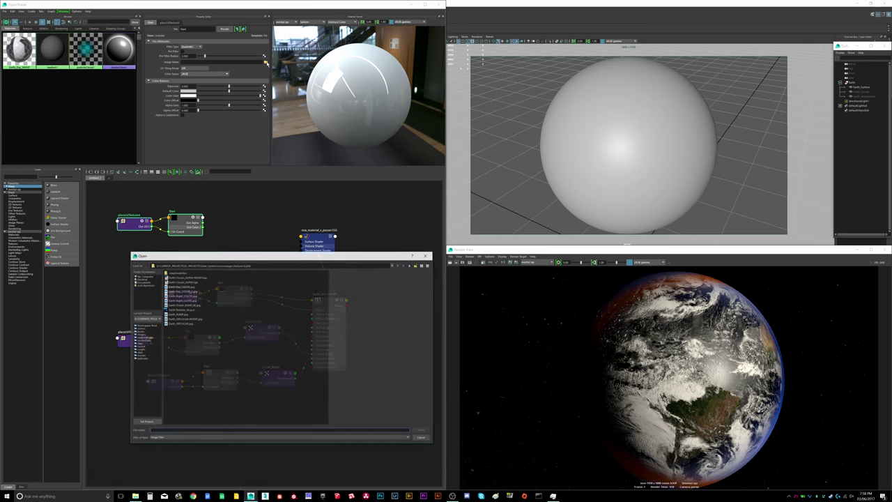
left_click(183, 319)
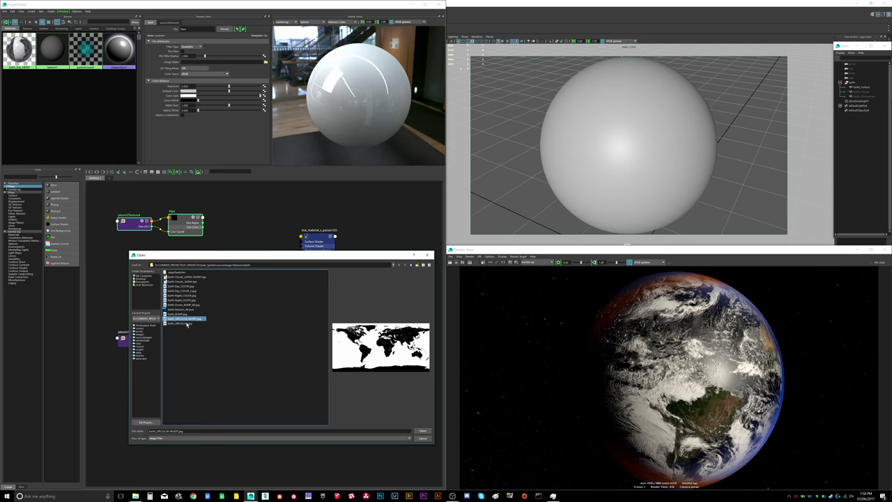
left_click(182, 323)
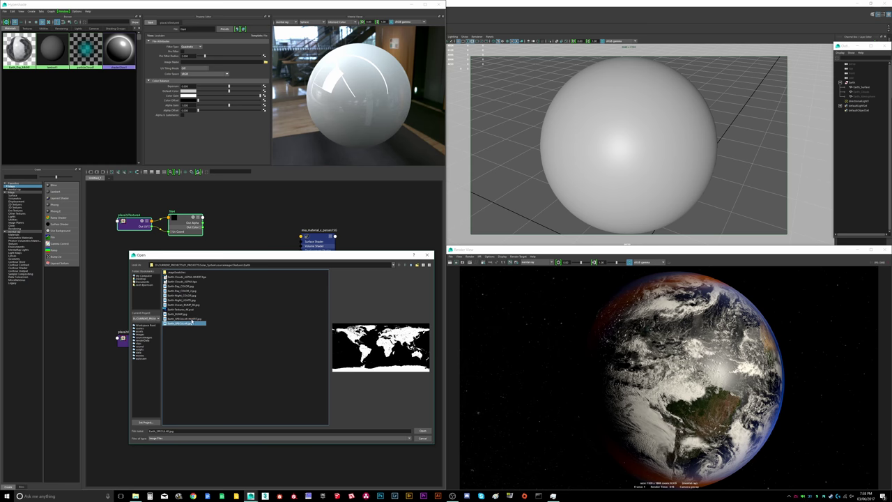
left_click(193, 318)
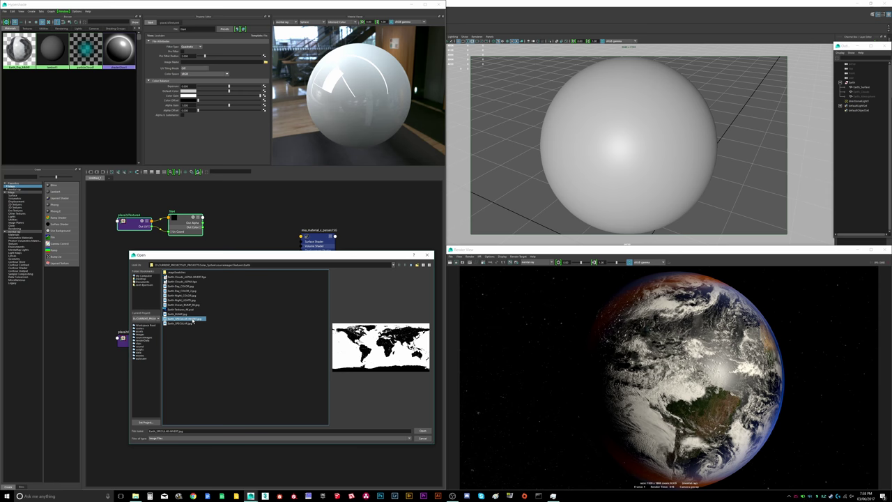
left_click(190, 324)
left_click(191, 320)
left_click(192, 323)
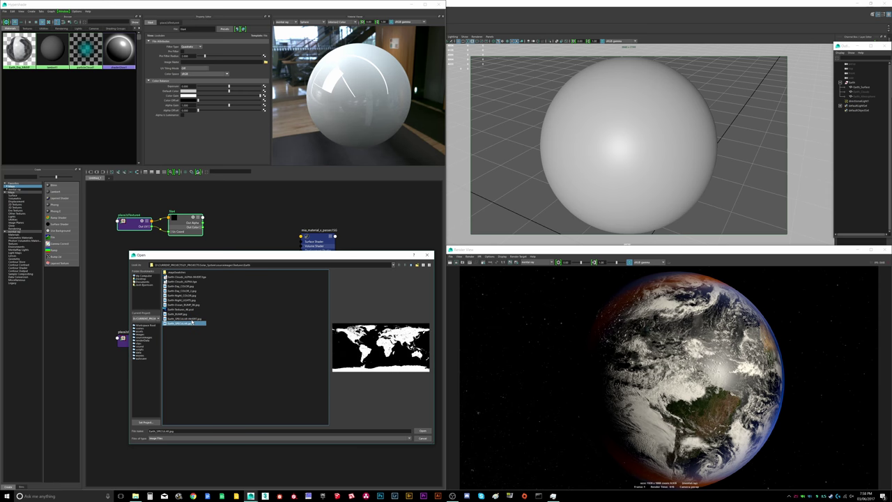
left_click(191, 319)
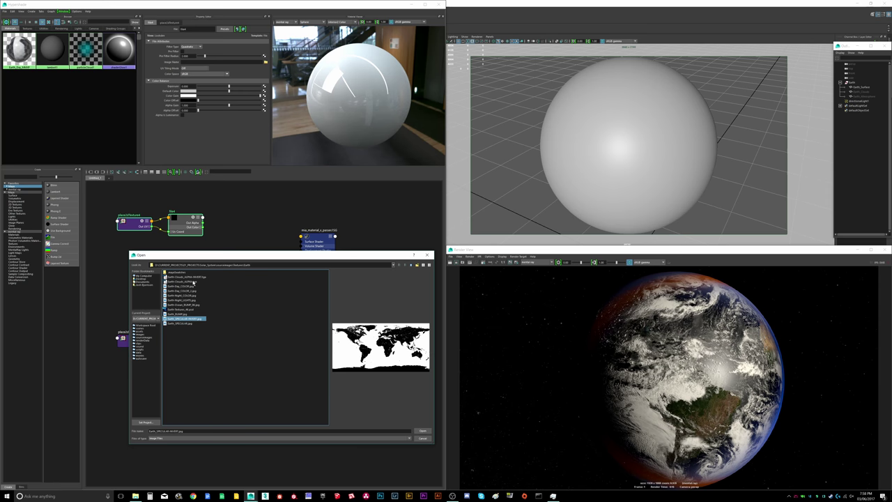
Step: Compare the previews of the Earth-Clouds_ALPHA and Earth-Clouds_ALPHA-INVERT TGA images
left_click(193, 282)
left_click(193, 277)
left_click(193, 281)
left_click(194, 278)
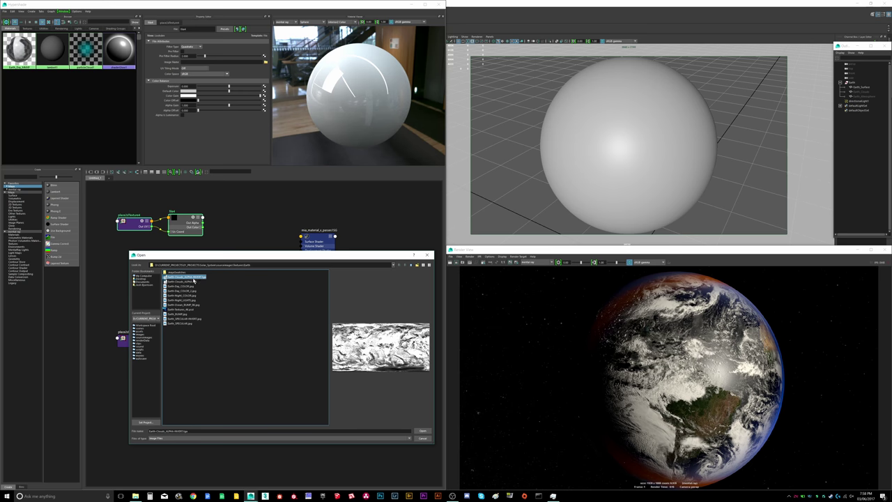
left_click(194, 282)
left_click(194, 277)
left_click(193, 281)
left_click(193, 277)
left_click(191, 281)
left_click(190, 277)
left_click(189, 281)
left_click(189, 277)
left_click(185, 281)
left_click(187, 277)
left_click(188, 282)
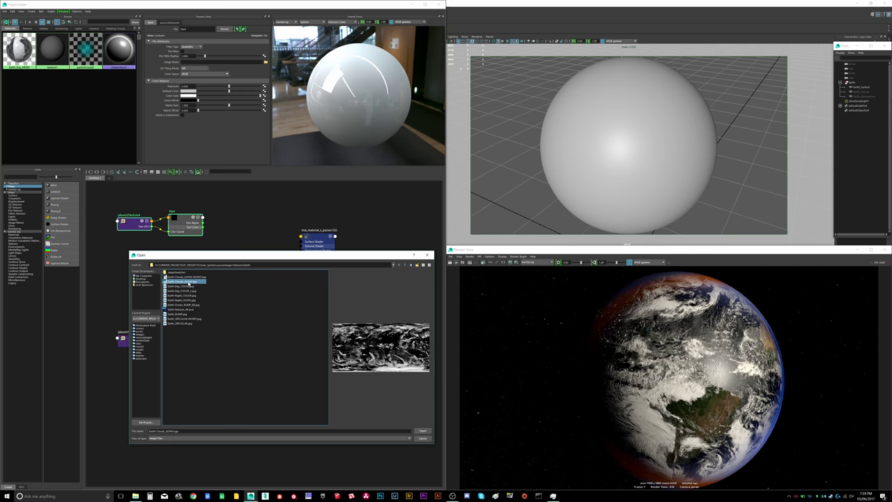
left_click(192, 278)
left_click(192, 281)
Step: Load Earth_SPECULAR-INVERT.jpg into the new File texture and shift it slightly together with its place2dTexture node
double_click(192, 318)
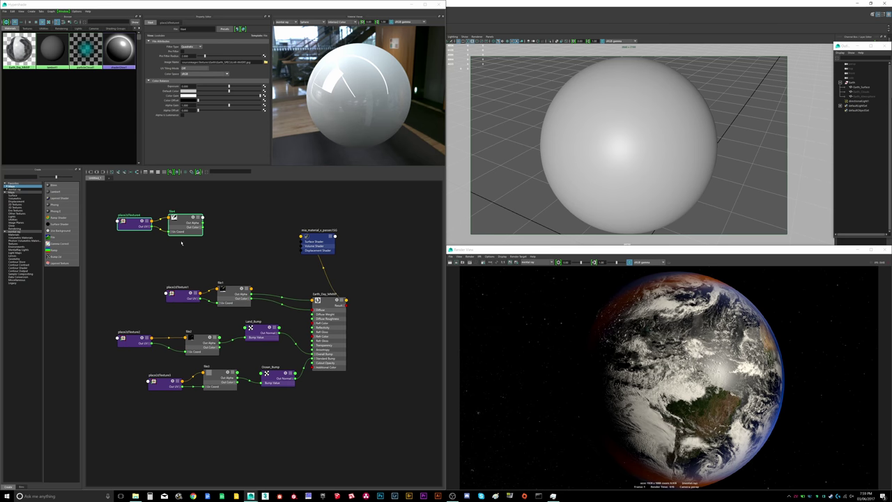
left_click_drag(185, 214, 194, 214)
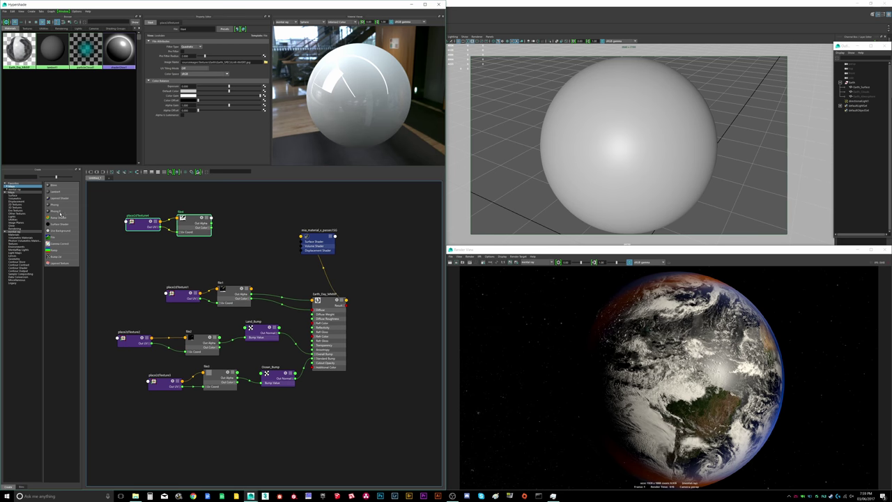
Step: Create a Ramp texture, delete its place2dTexture node and place the ramp beside the file4 node
left_click(57, 250)
left_click(277, 413)
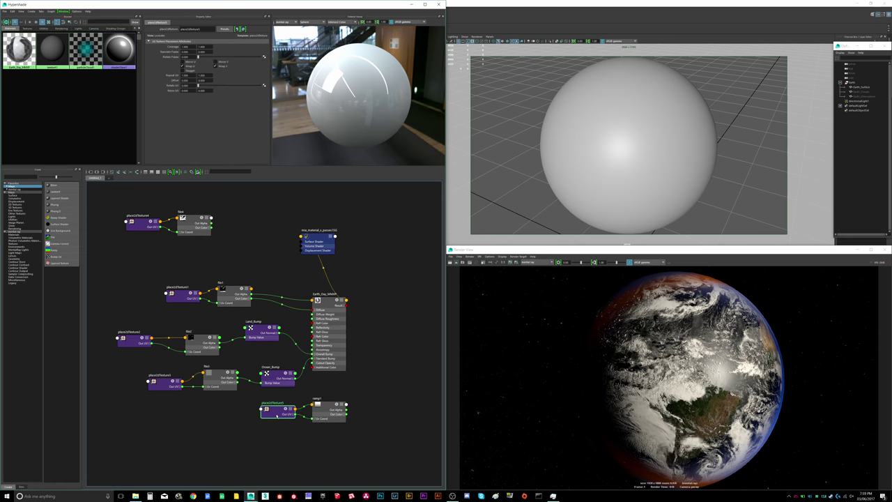
key("Delete")
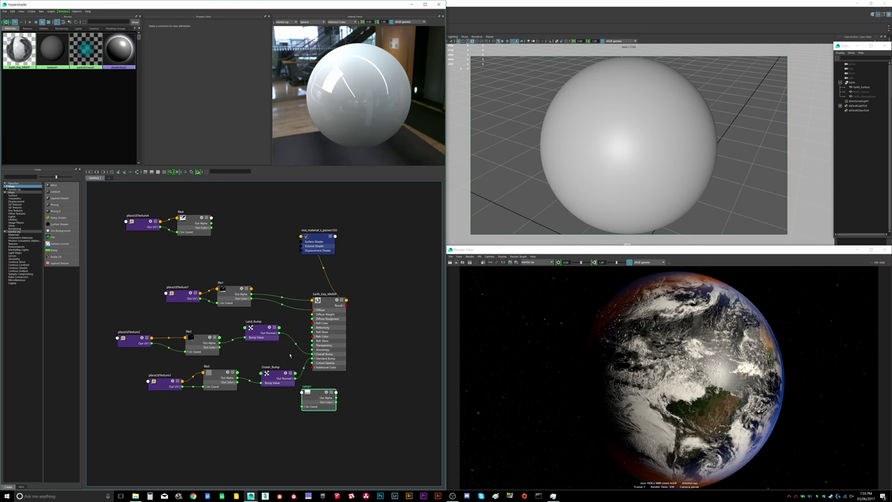
left_click_drag(324, 410, 251, 205)
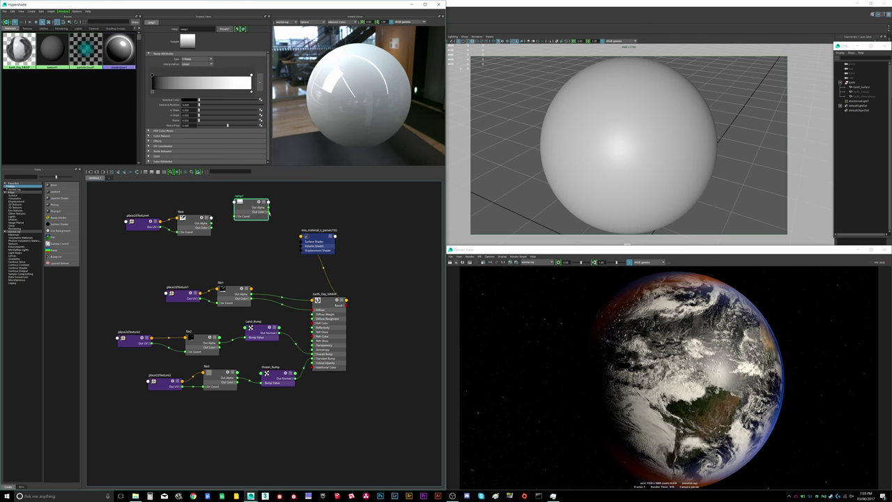
scroll(244, 282, "up", 3)
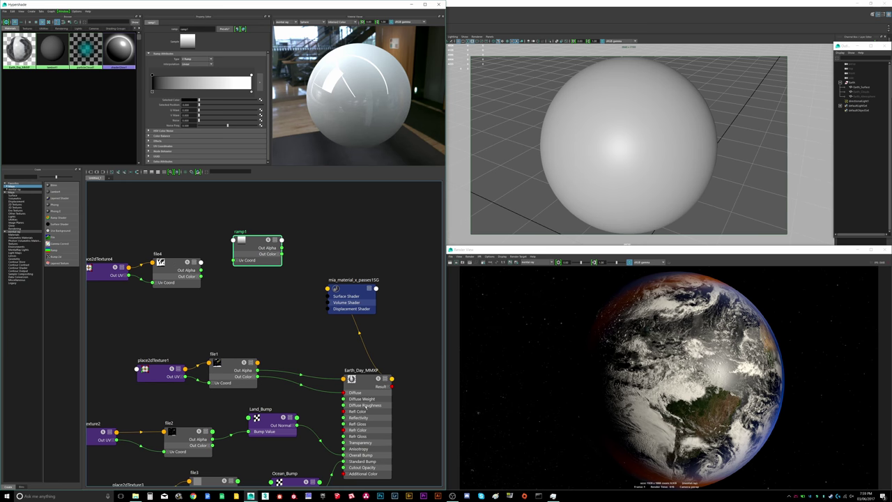
Step: Review the reflection settings of Earth_Day_MMXP against the white end of the ramp and the file4 node
left_click(364, 405)
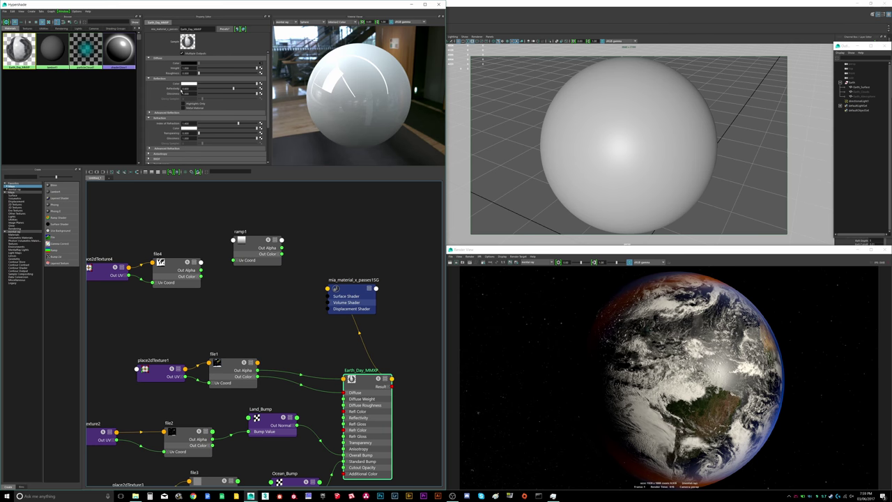
left_click(246, 243)
left_click(252, 75)
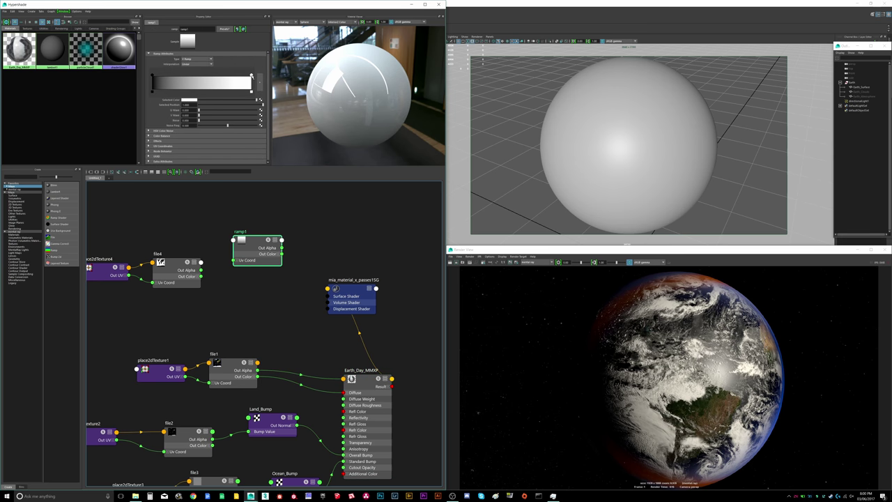
left_click(372, 392)
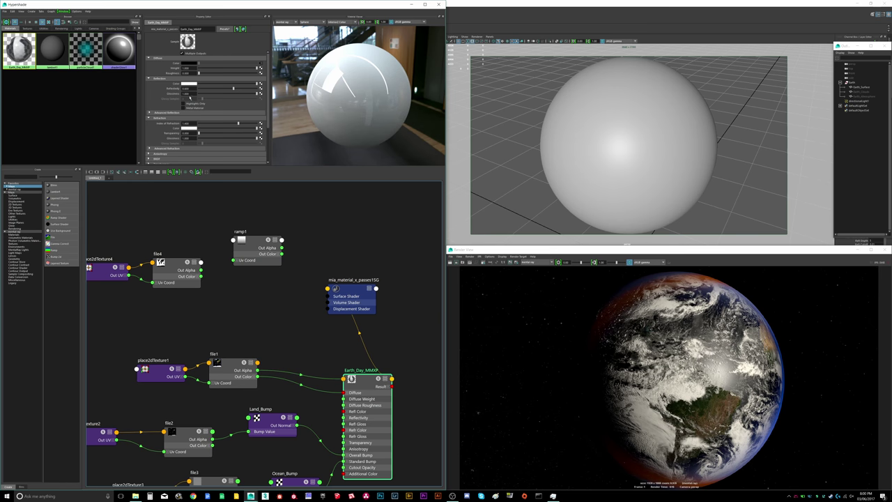
left_click(177, 268)
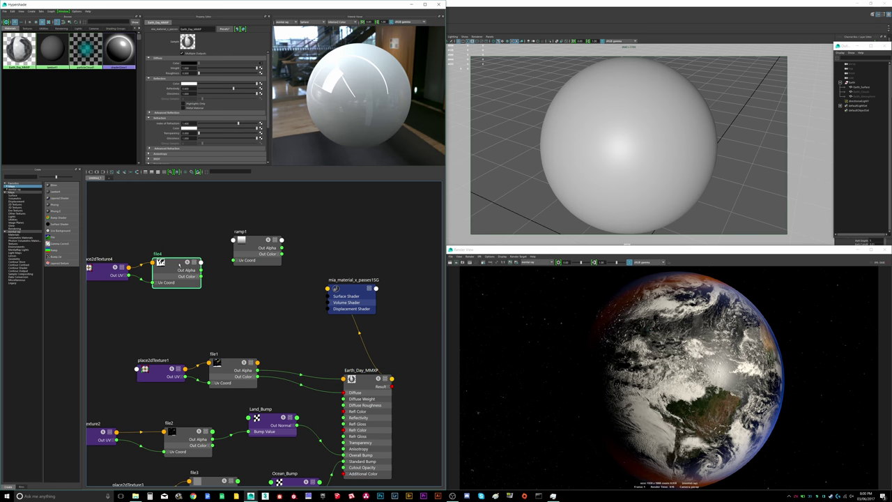
Step: Shift the ramp slightly closer to file4 and connect file4's Out Color R to the ramp's U Coord
left_click_drag(261, 239, 256, 248)
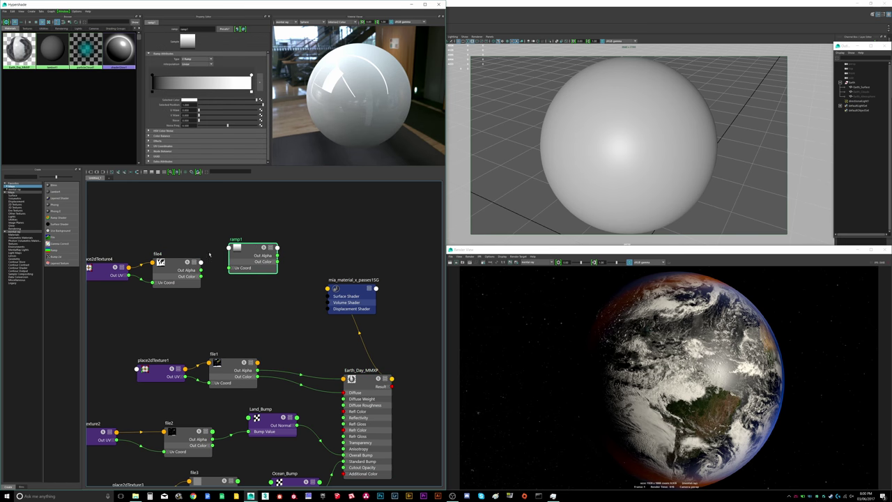
left_click(164, 263)
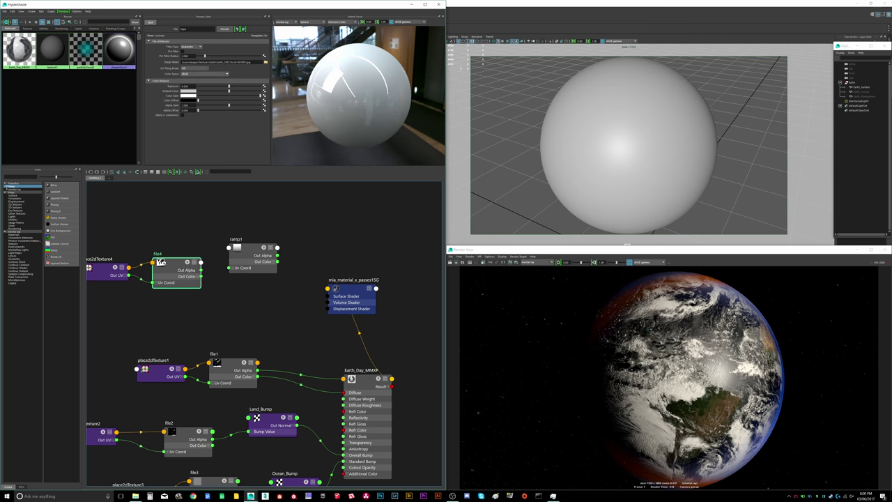
left_click(248, 252)
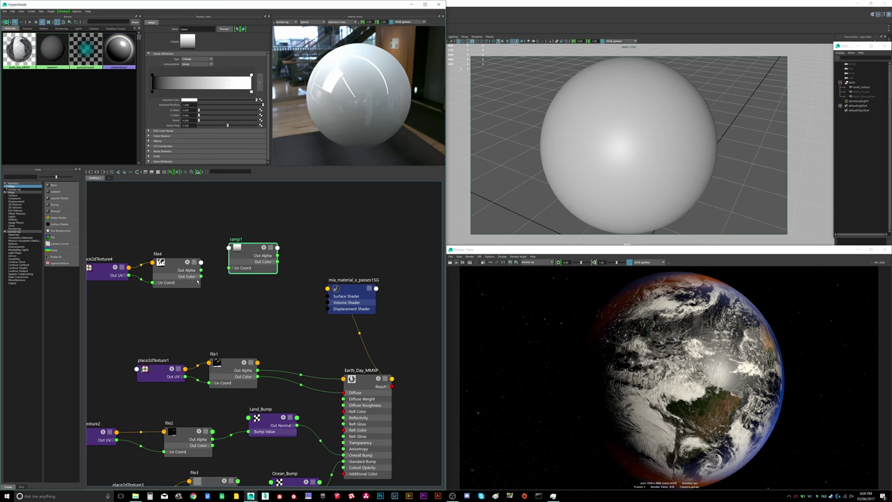
left_click(199, 277)
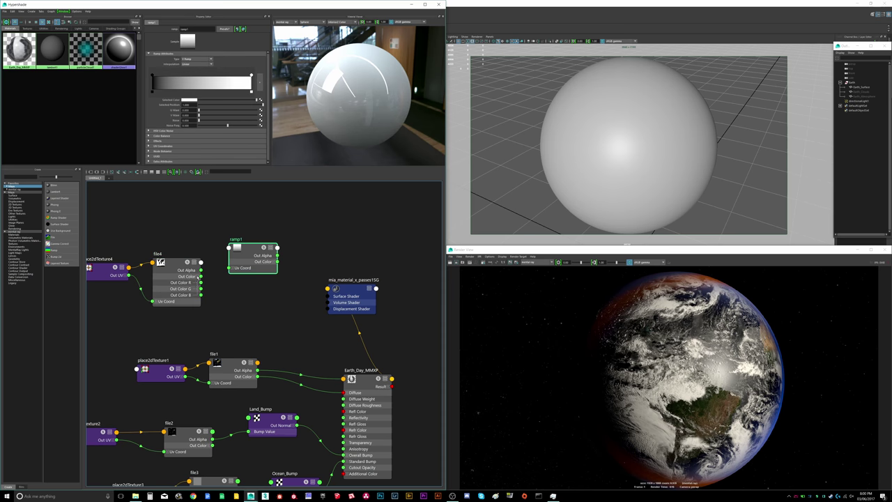
left_click(234, 269)
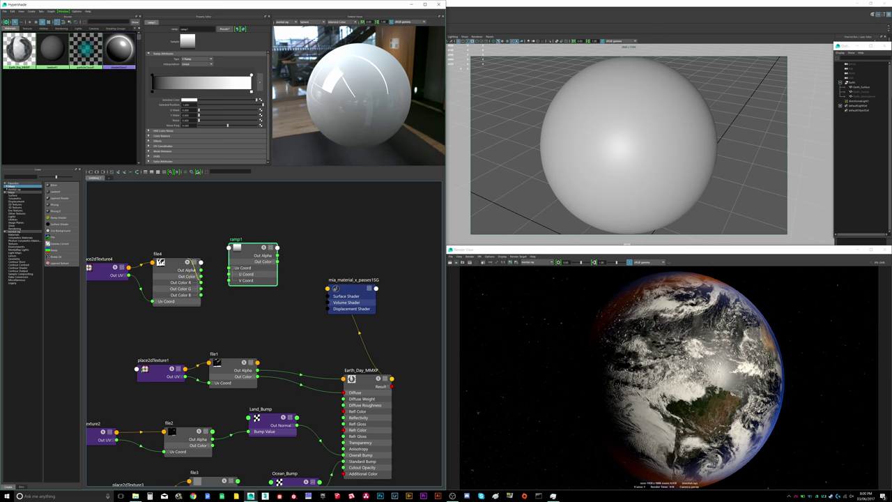
left_click_drag(200, 283, 228, 274)
Step: Solo the ramp1 texture and set its type to U Ramp
left_click(264, 247)
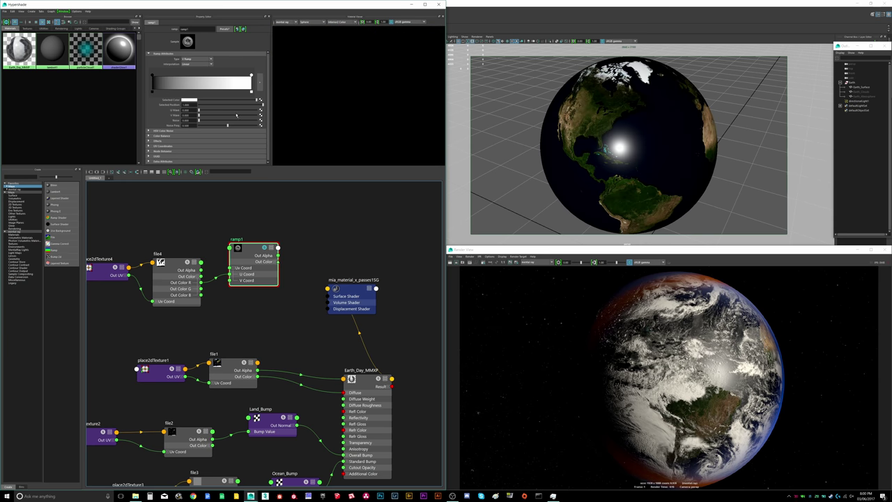
left_click(196, 59)
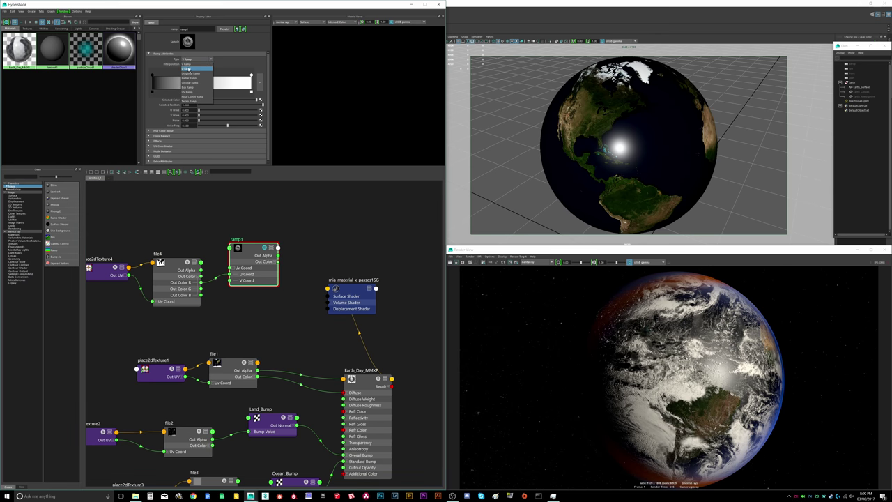
left_click(189, 69)
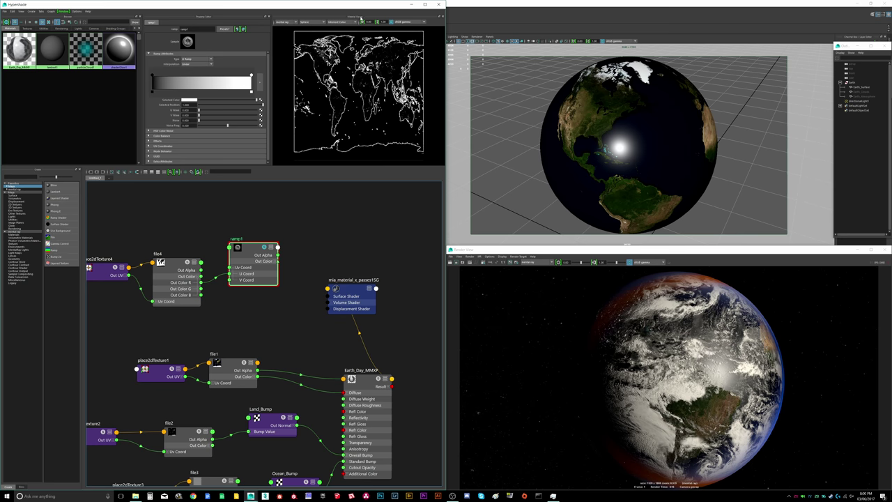
Step: Compare the ramp's material preview in the Hardware and mental ray renderers
left_click(299, 23)
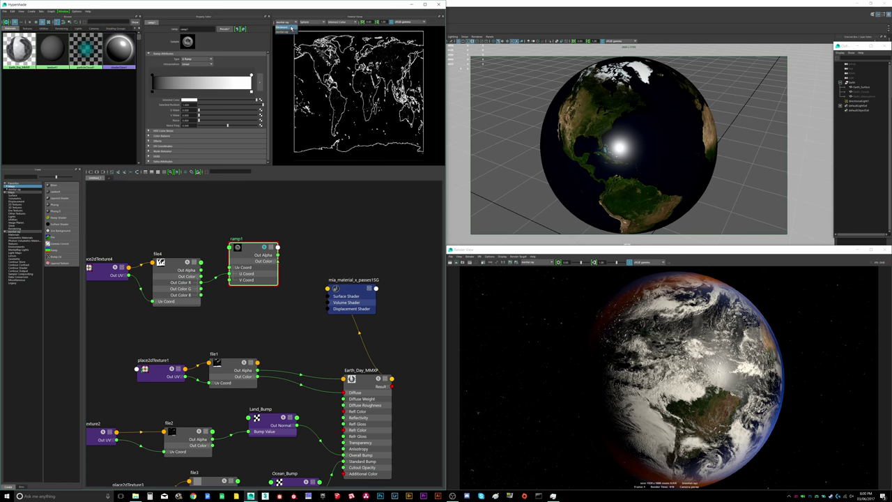
left_click(296, 28)
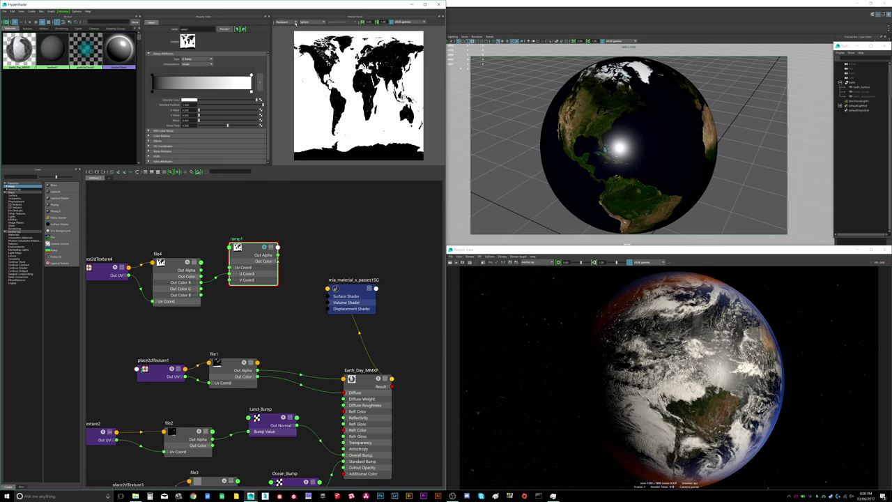
left_click(294, 23)
left_click(290, 32)
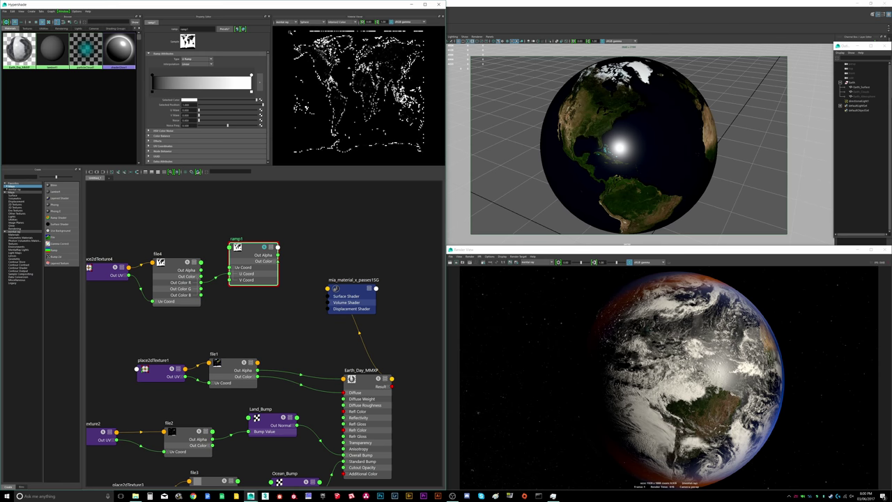
Step: Set the color space of the file4 specular texture to Raw
left_click(177, 275)
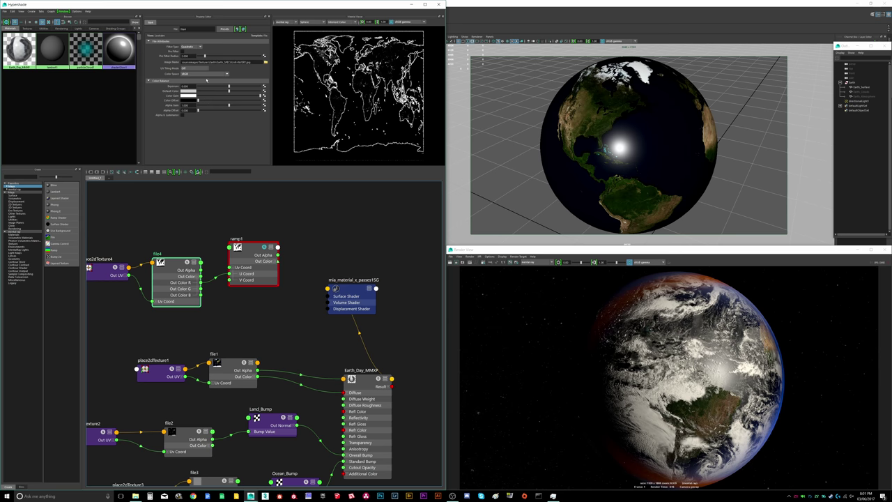
left_click(226, 74)
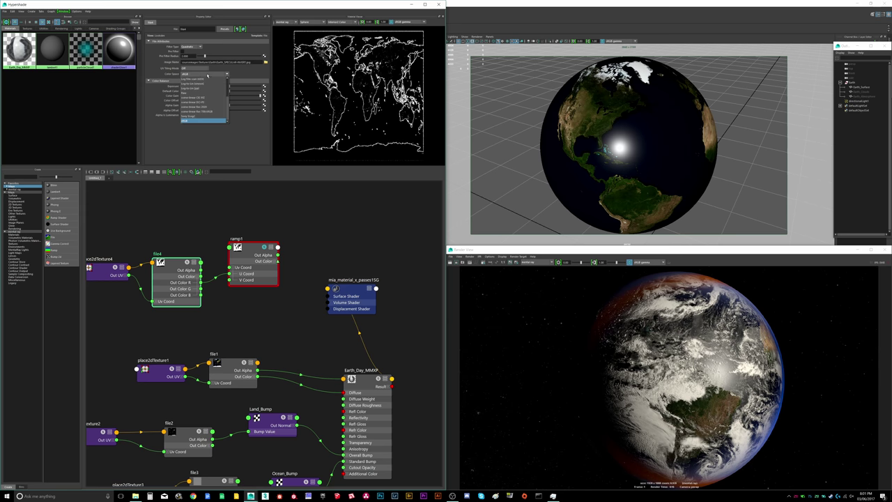
left_click(191, 95)
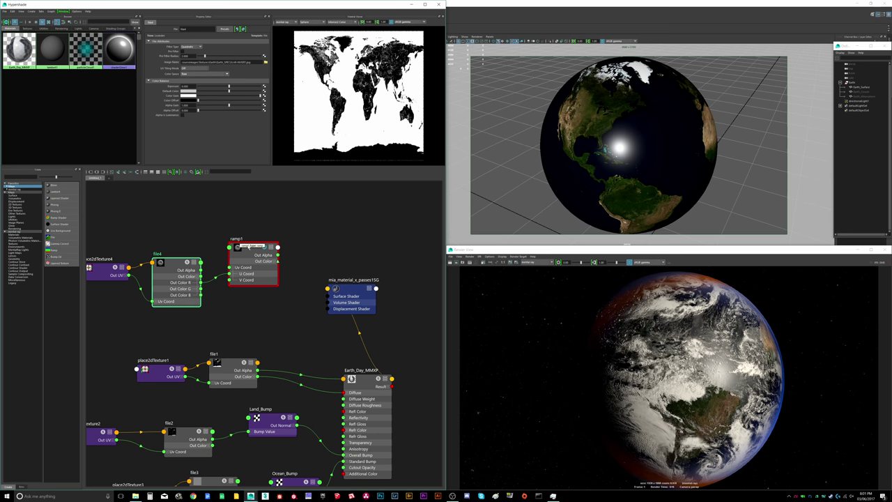
Step: Collapse the expanded ports between file4 and ramp1 and connect the ramp's Out Alpha to the Reflectivity of Earth_Day_MMXP
left_click(253, 250)
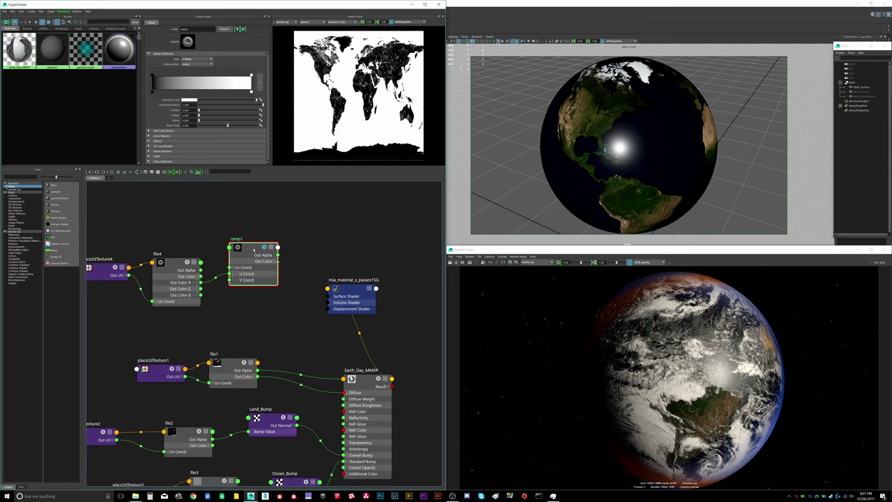
left_click_drag(200, 271, 231, 273)
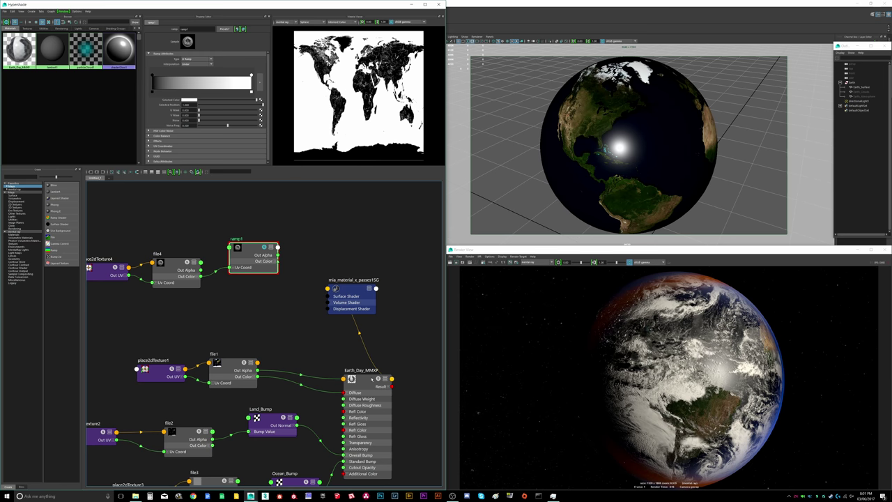
left_click(372, 378)
middle_click_drag(254, 251, 192, 90)
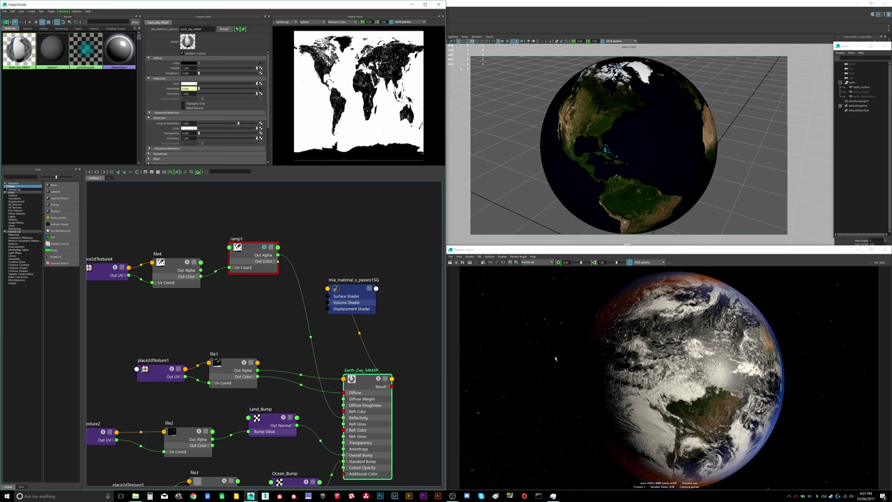
Step: Solo the ramp and examine the reflectivity mask on the globe around South America, North America and the Atlantic
left_click(264, 249)
left_click(264, 248)
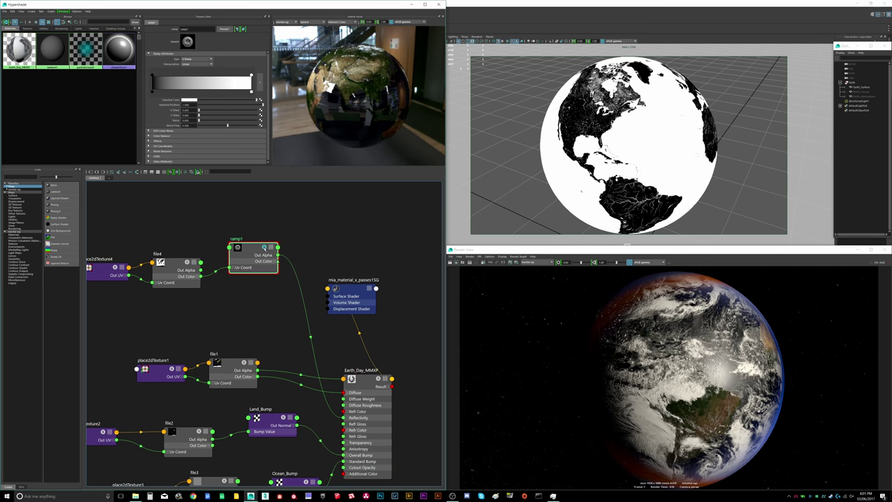
right_click_drag(601, 152, 655, 159, "alt")
left_click_drag(655, 170, 738, 62, "alt")
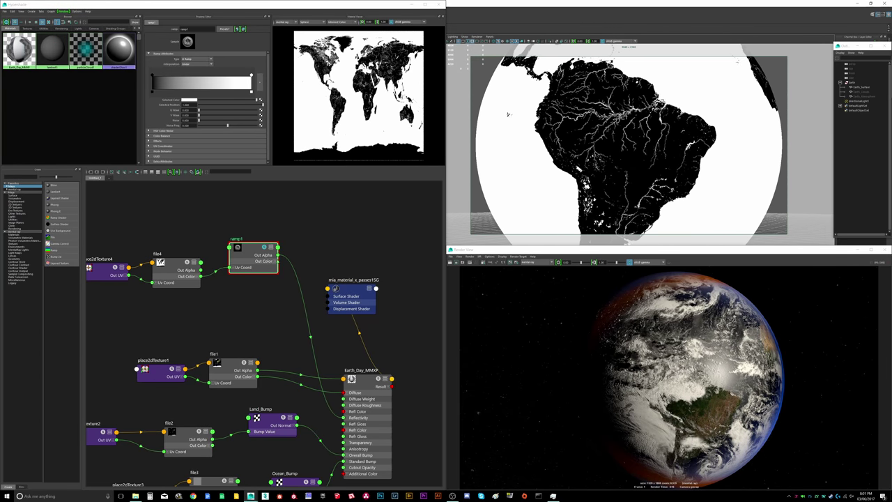
left_click_drag(697, 173, 648, 175, "alt")
right_click_drag(648, 175, 618, 178, "alt")
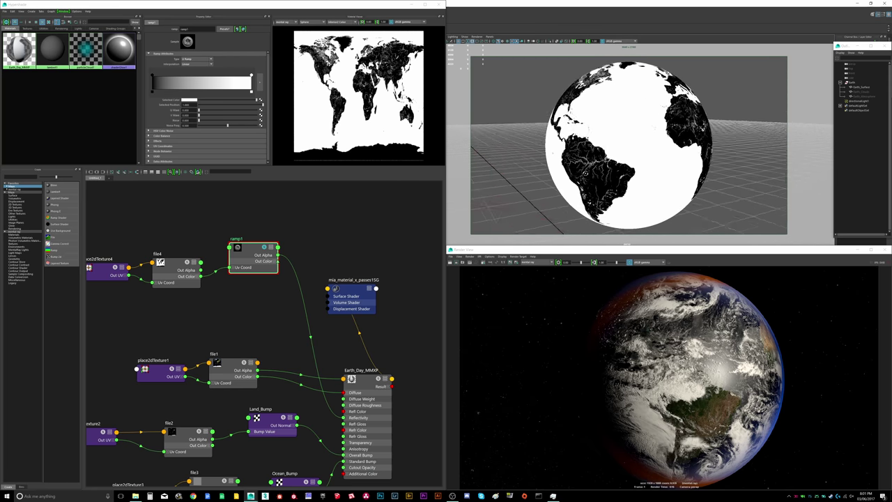
left_click_drag(617, 178, 671, 134, "alt")
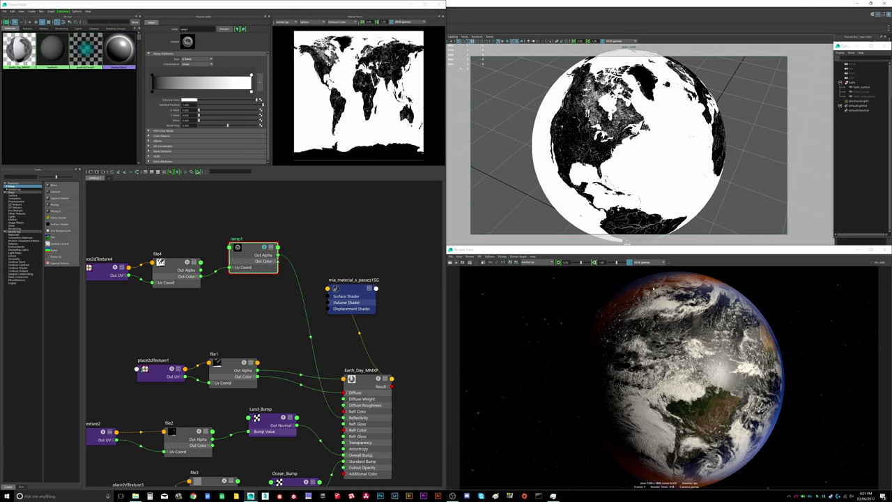
right_click_drag(609, 186, 651, 186, "alt")
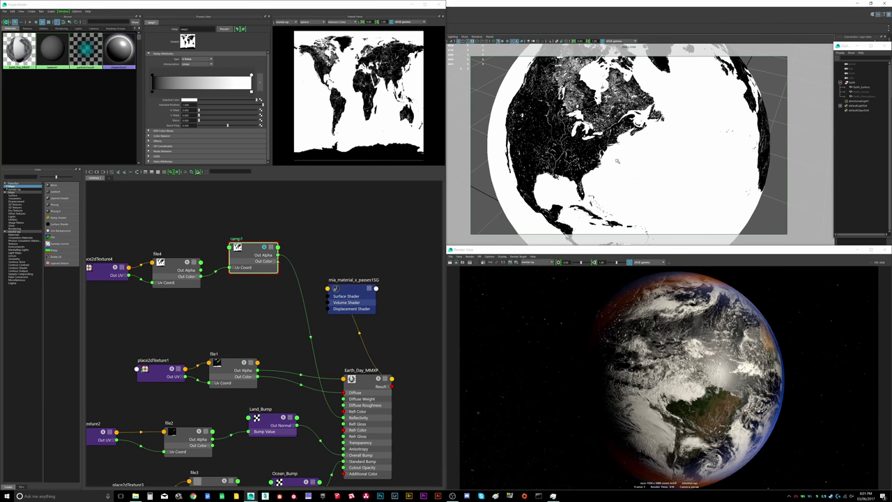
right_click_drag(684, 163, 617, 165, "alt")
mouse_move(617, 165)
left_mouse_down("alt")
mouse_move(650, 170)
mouse_move(608, 151)
left_mouse_up("alt")
right_click_drag(607, 151, 629, 151, "alt")
left_click_drag(628, 150, 665, 147, "alt")
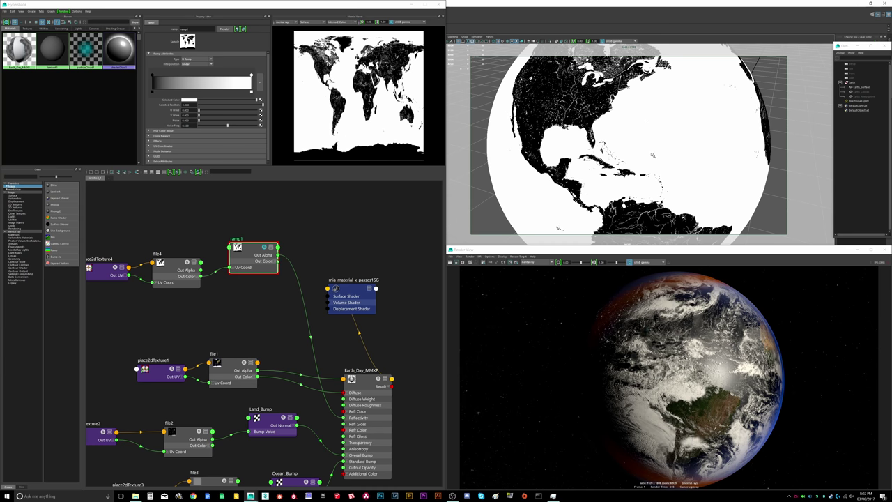
right_click_drag(642, 168, 654, 142, "alt")
left_click(264, 247)
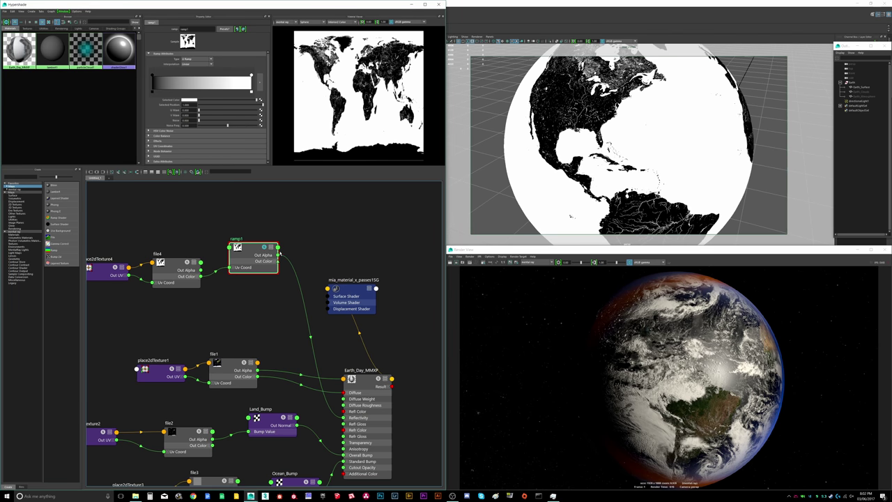
left_click_drag(251, 249, 251, 255)
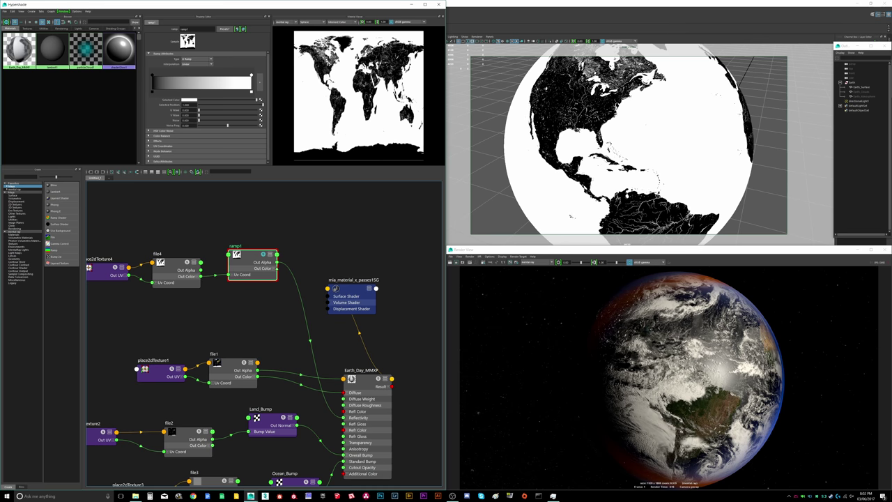
left_click_drag(624, 118, 612, 154, "alt")
scroll(636, 162, "up", 4)
scroll(633, 154, "down", 3)
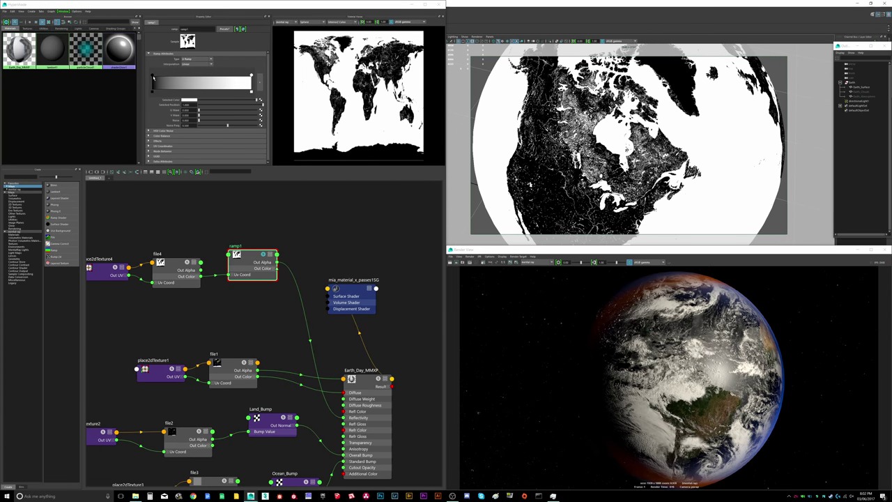
Step: Try the ramp's black marker at about 0.33 and about 0.19, comparing the river detail on the globe's South America
left_click(153, 76)
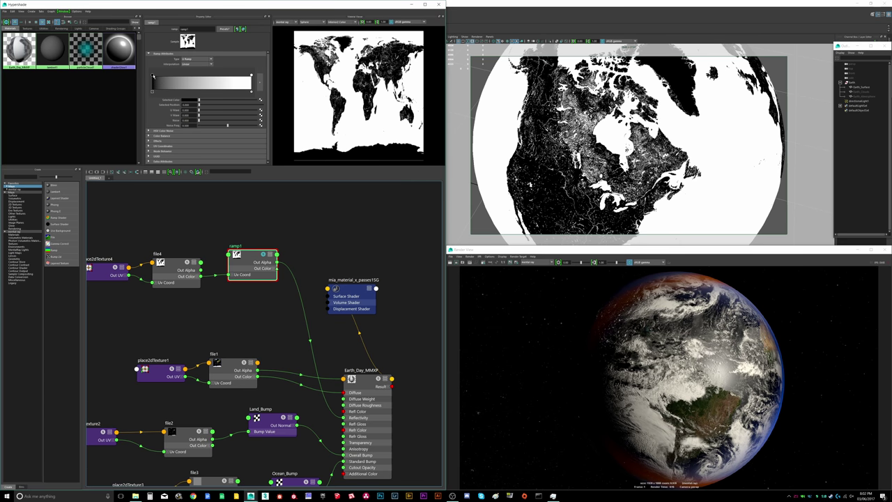
left_click_drag(153, 76, 186, 77)
left_click_drag(635, 179, 620, 145, "alt")
left_click_drag(490, 126, 484, 129, "alt")
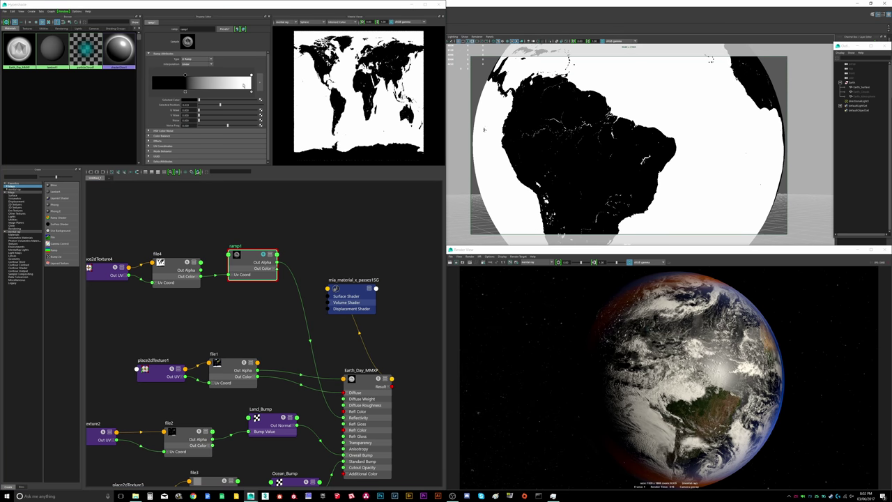
left_click_drag(184, 76, 174, 77)
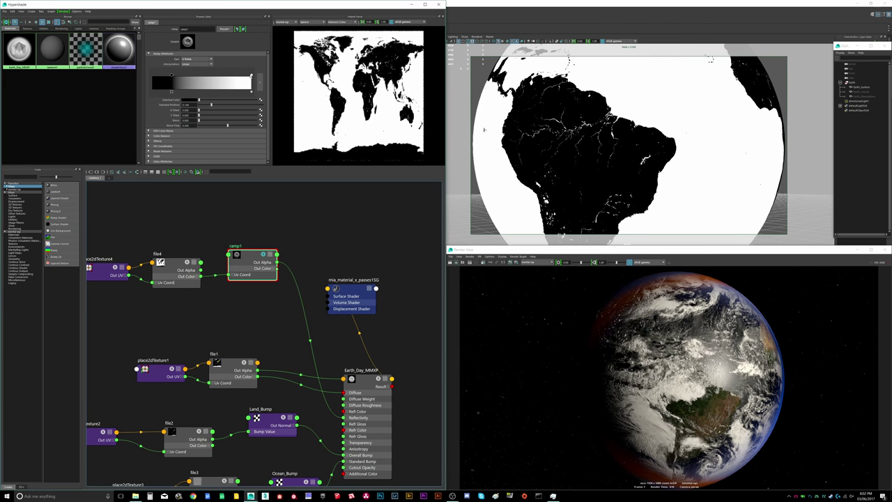
Step: Try a hard-edged ramp by placing the white marker against the black one and shifting the transition to about 0.33
left_click_drag(251, 75, 177, 74)
left_click_drag(615, 51, 635, 85, "alt")
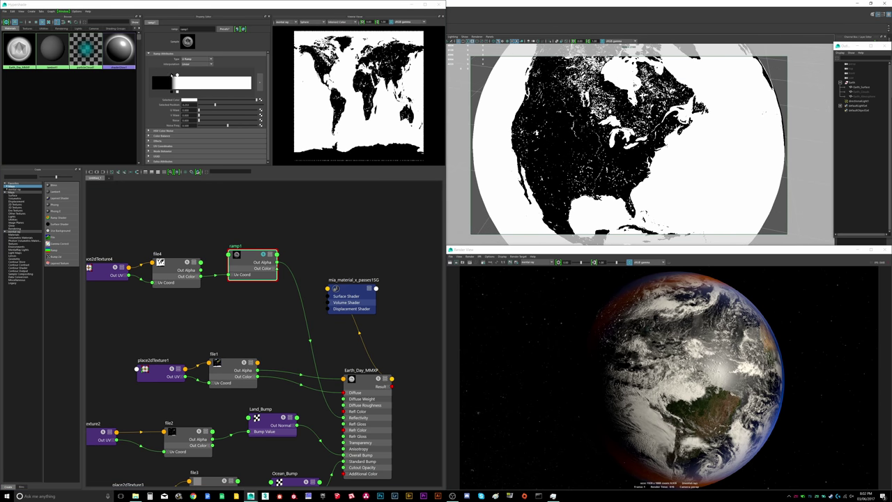
left_click(177, 75)
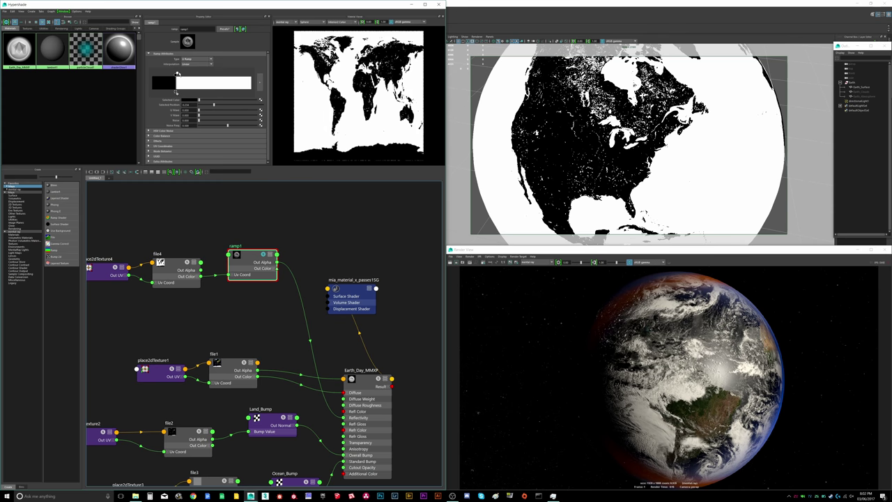
left_click_drag(177, 74, 187, 76)
left_click_drag(578, 166, 567, 143, "alt")
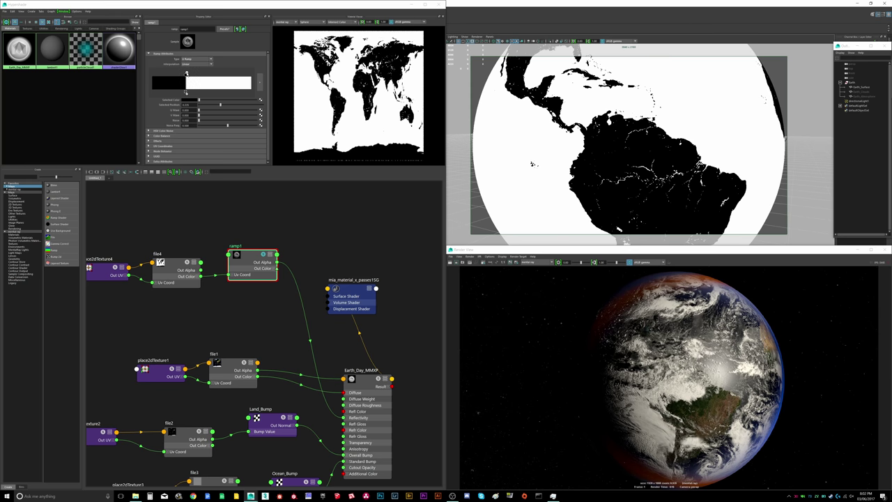
Step: Return the ramp's white marker to position 1.000 and set the black marker to about 0.02, checking rivers and lakes on the globe
left_click_drag(187, 73, 271, 79)
left_click_drag(566, 149, 581, 169, "alt")
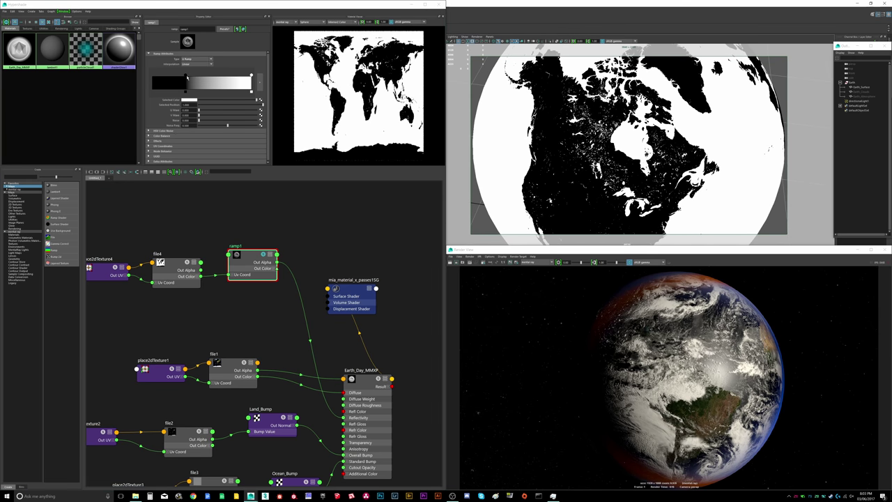
mouse_move(185, 76)
left_mouse_down()
mouse_move(137, 79)
mouse_move(209, 80)
mouse_move(179, 80)
left_mouse_up()
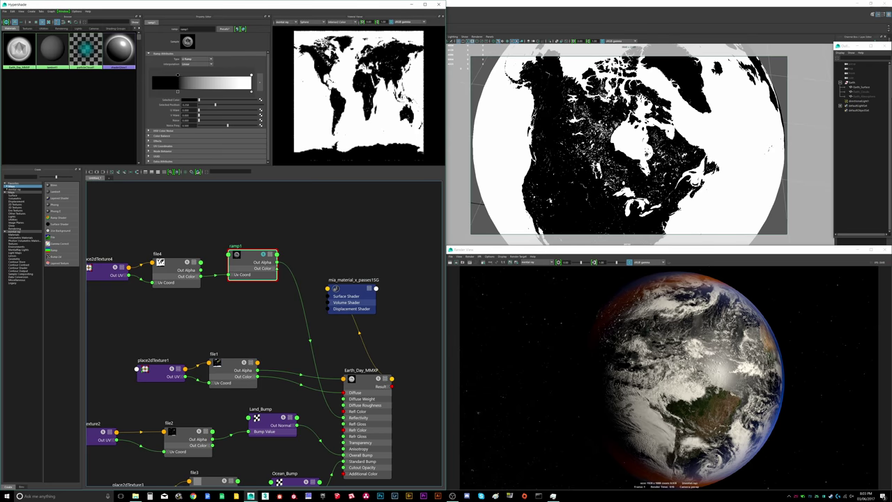
left_click_drag(606, 160, 572, 118, "alt")
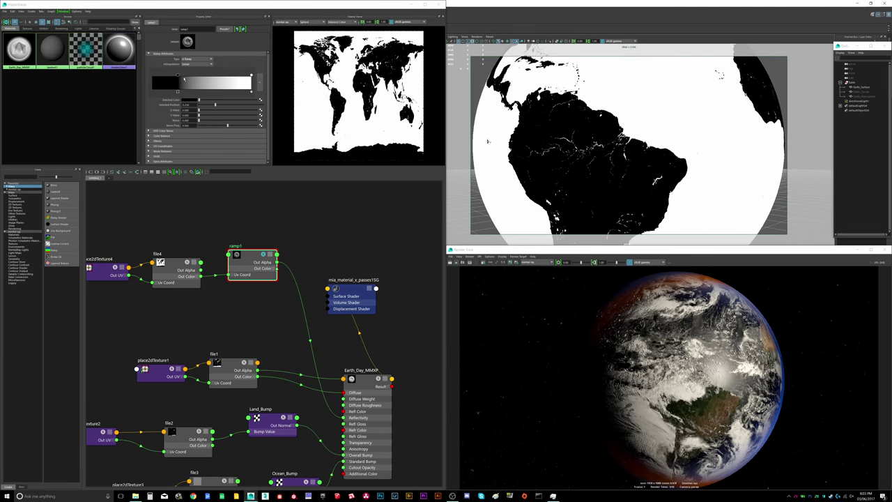
left_click_drag(178, 78, 156, 81)
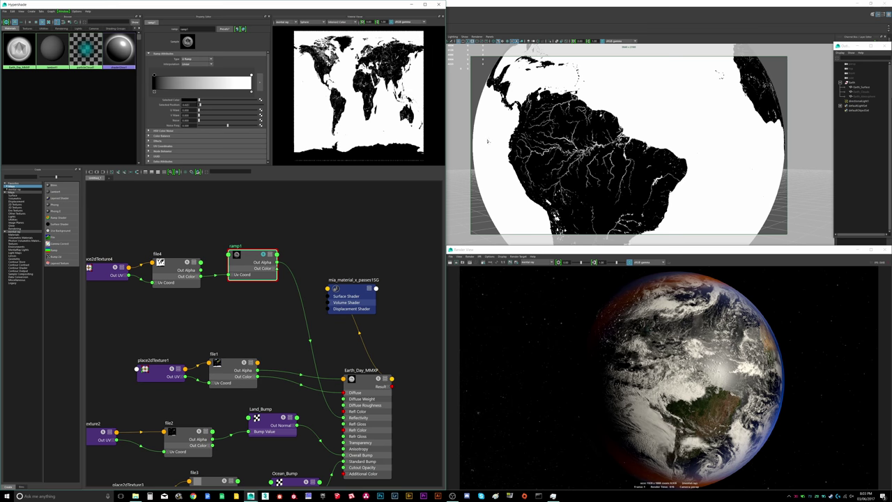
left_click(321, 248)
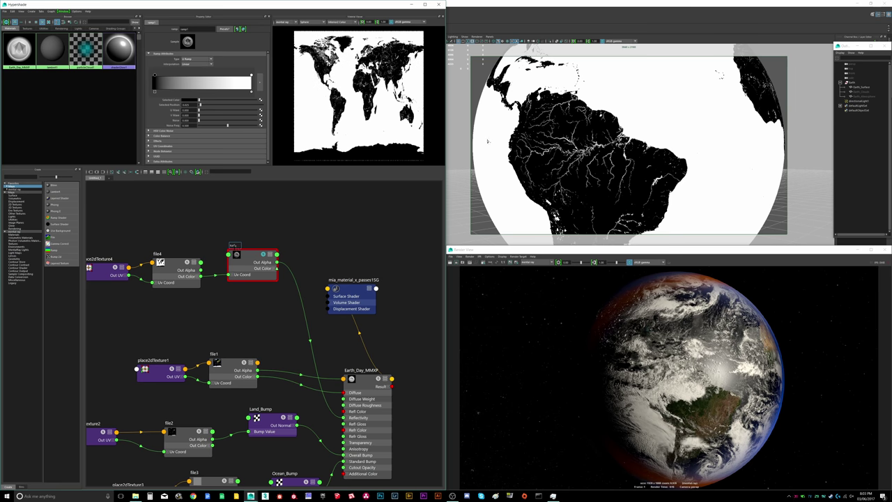
Step: Rename the land/ocean ramp as Reflect and lighten its black end colour to dark grey
key("Return")
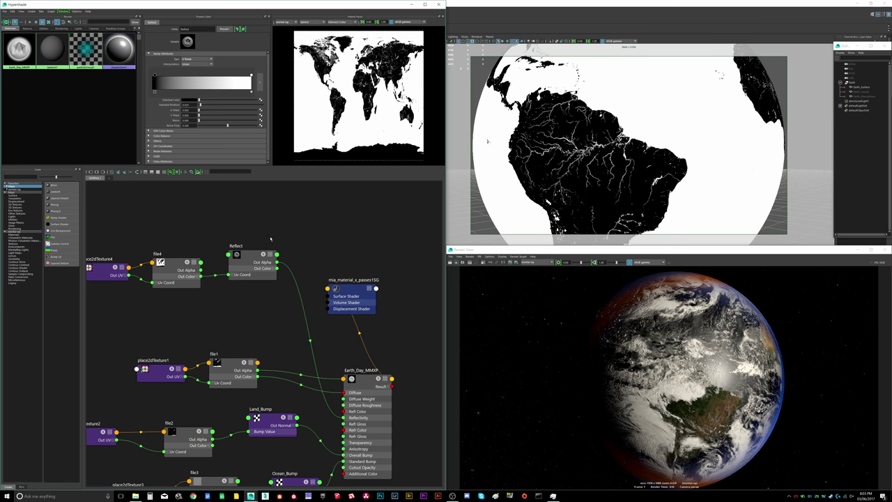
left_click_drag(253, 254, 253, 252)
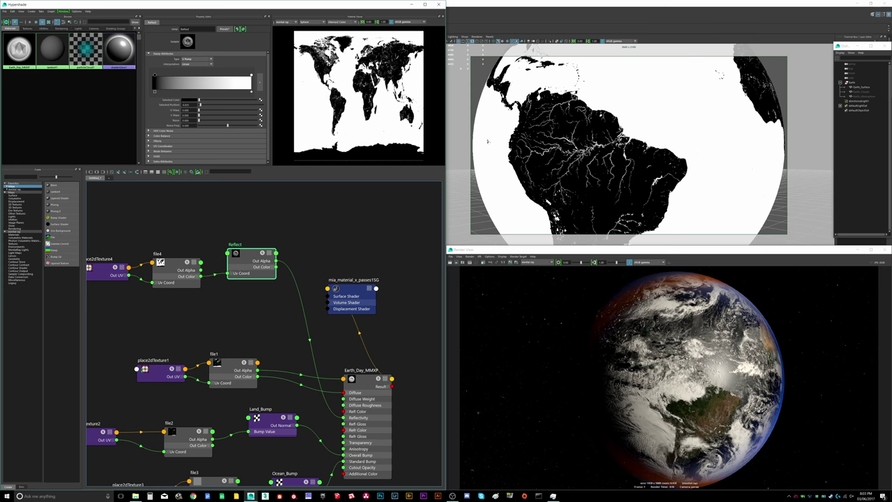
left_click(188, 101)
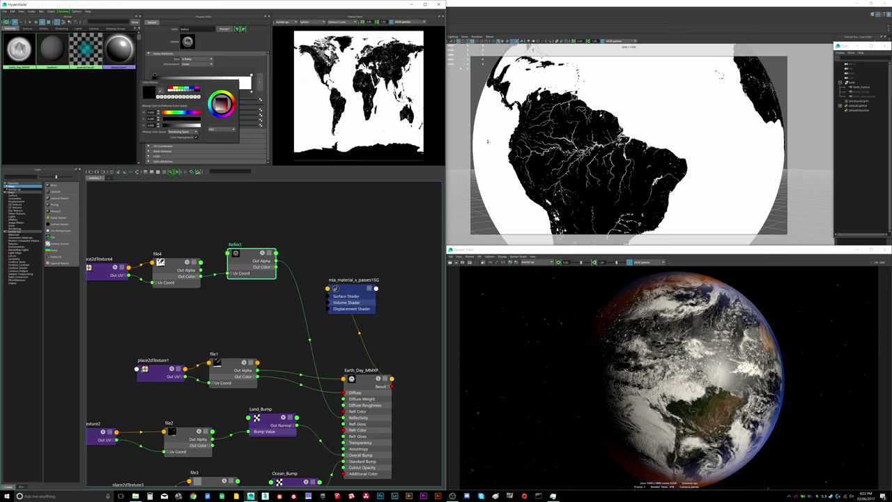
left_click(150, 125)
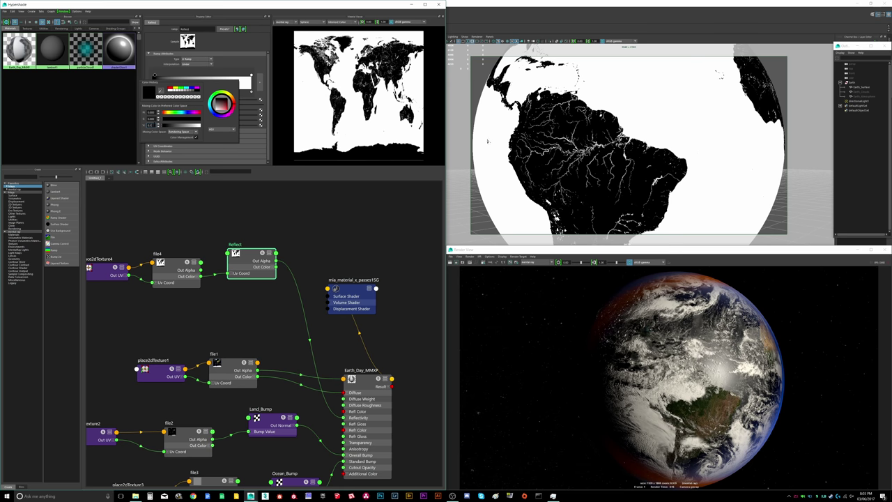
key("Return")
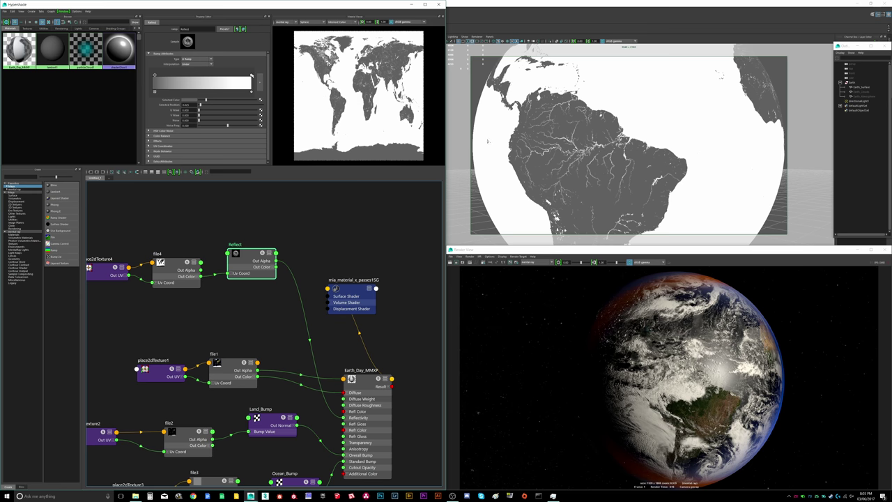
Step: Darken the Reflect ramp's white end colour to light grey
left_click(252, 76)
left_click(189, 101)
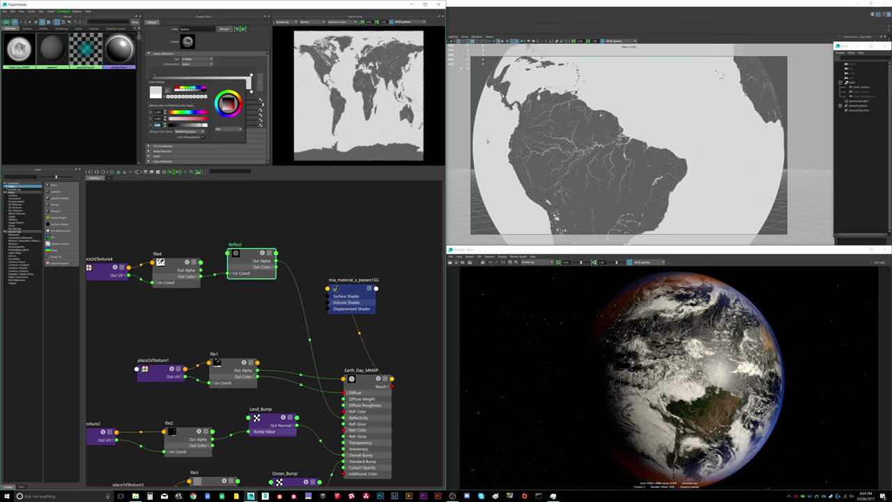
left_click(264, 213)
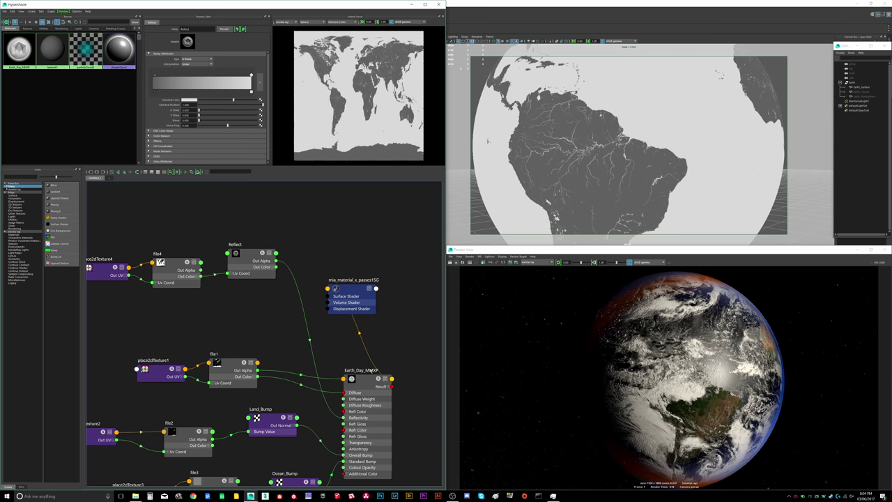
Step: Check the reflection attributes of the Earth_Day_MMXP material against the Reflect ramp
left_click_drag(370, 379, 369, 367)
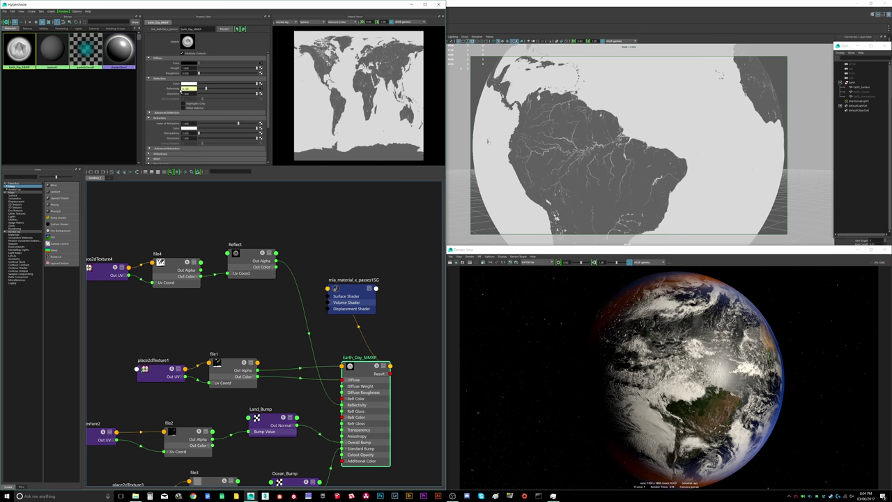
left_click(245, 255)
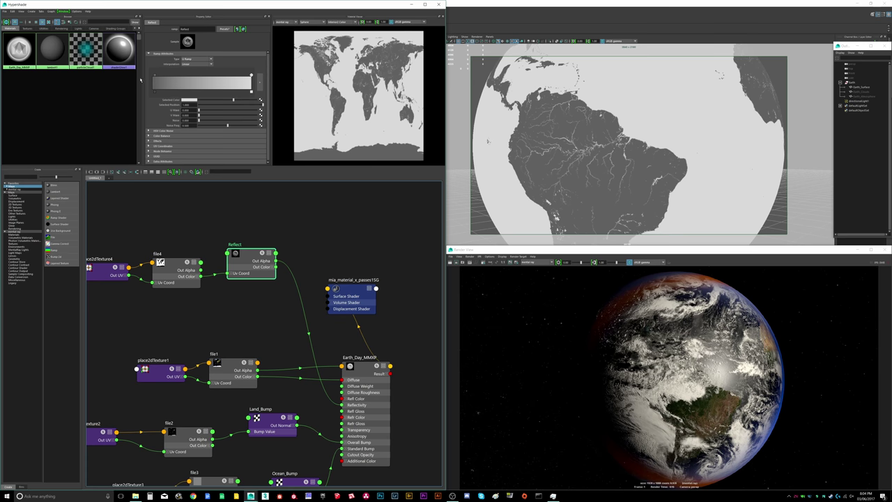
left_click(362, 373)
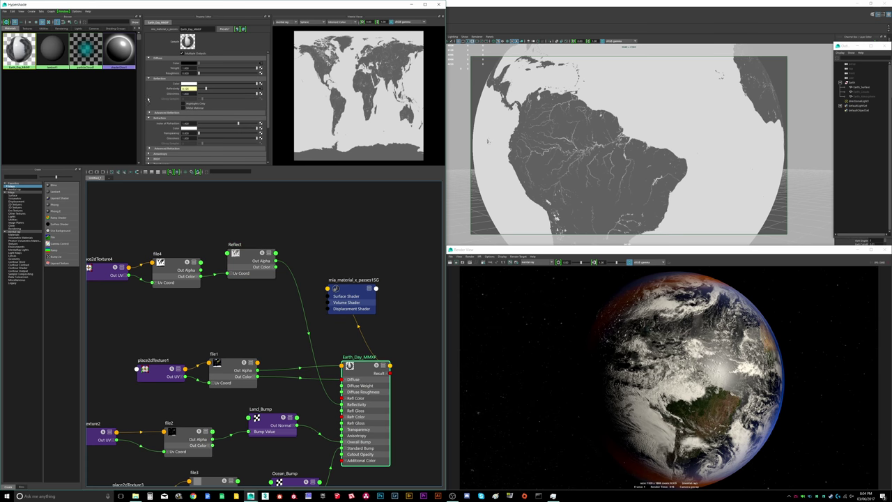
Step: Duplicate the Reflect ramp, place the copy beneath the original, and raise the original slightly to make room
left_click(250, 257)
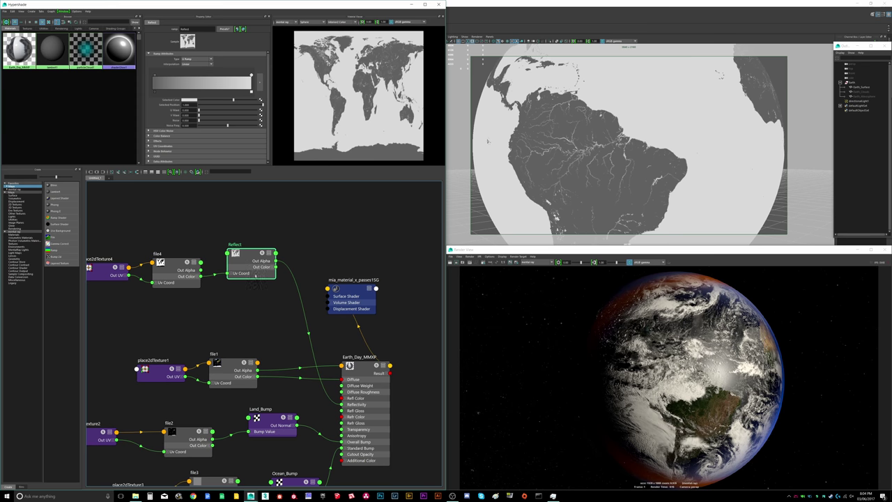
key("ctrl+d")
scroll(266, 307, "down", 5)
left_click_drag(371, 375, 271, 308)
scroll(269, 308, "up", 3)
scroll(270, 309, "up", 4)
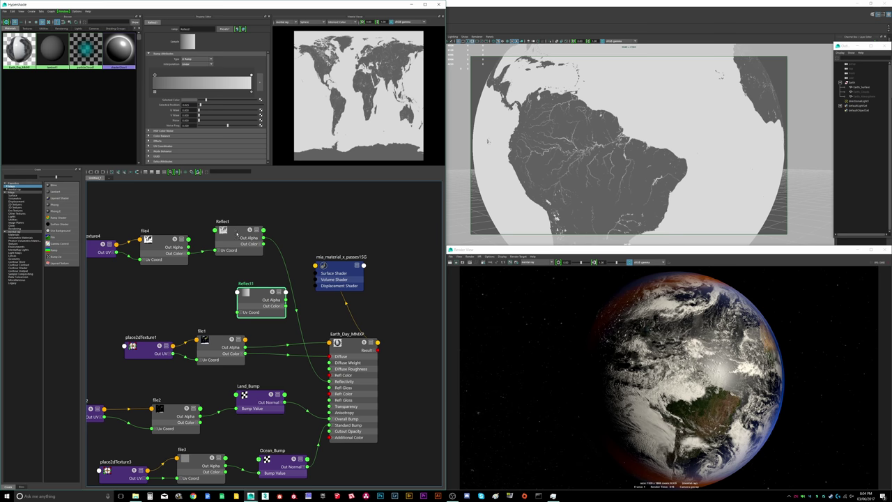
scroll(247, 282, "up", 2)
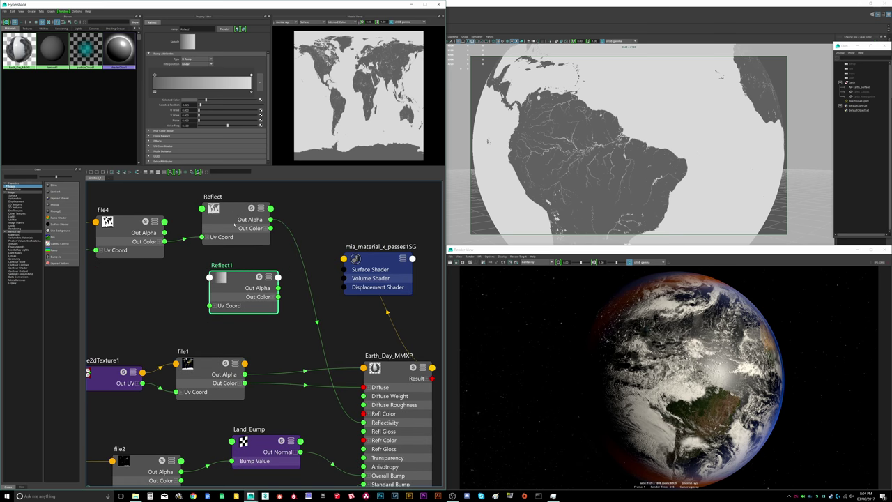
left_click_drag(238, 215, 244, 198)
middle_click_drag(255, 250, 256, 282, "alt")
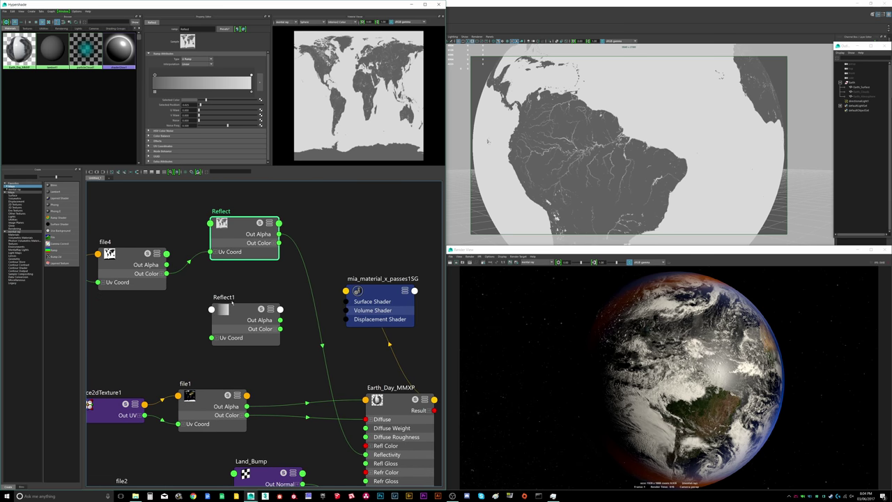
Step: Rename the duplicated Reflect ramp as Gloss
double_click(232, 301)
type("Gloss")
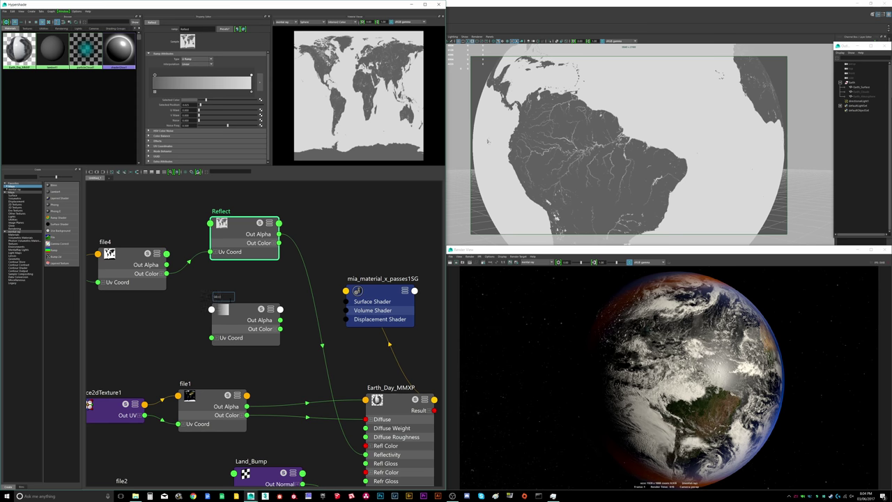
left_click(238, 318)
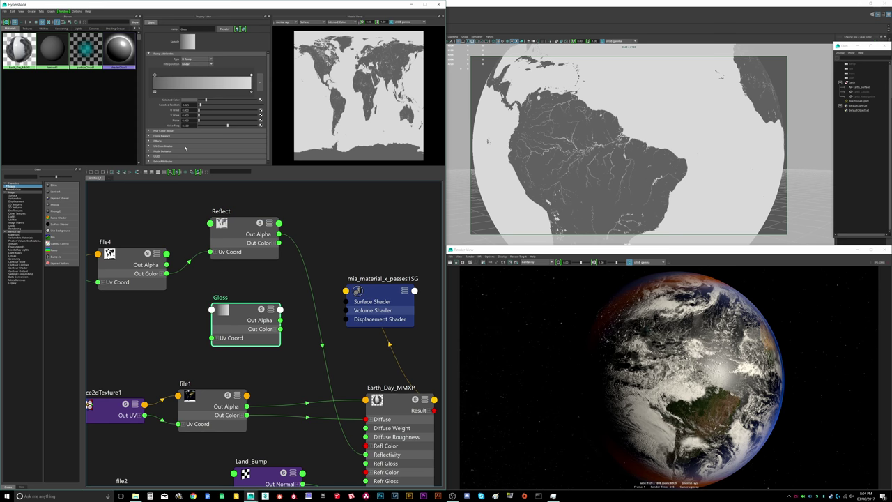
Step: Connect file4's Out Color R to the Gloss ramp's U Coord and place the ramp directly below Reflect
left_click_drag(239, 315, 238, 308)
left_click(163, 274)
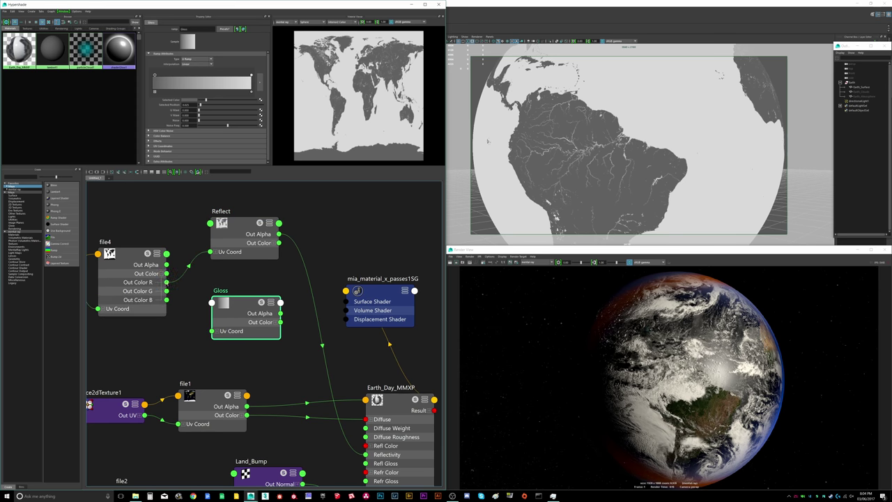
left_click(216, 332)
left_click_drag(167, 281, 212, 340)
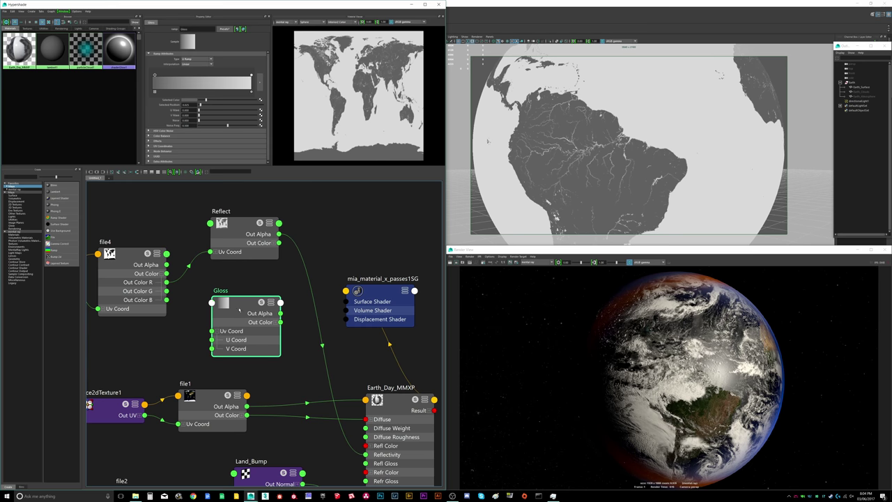
left_click_drag(242, 296, 236, 280)
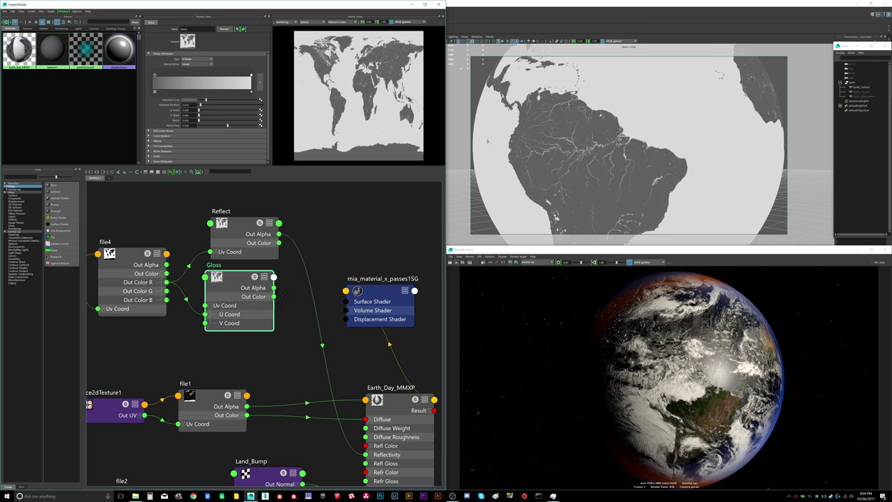
Step: Connect the Gloss ramp to the reflection Glossiness of the Earth_Day_MMXP material
left_click(394, 398)
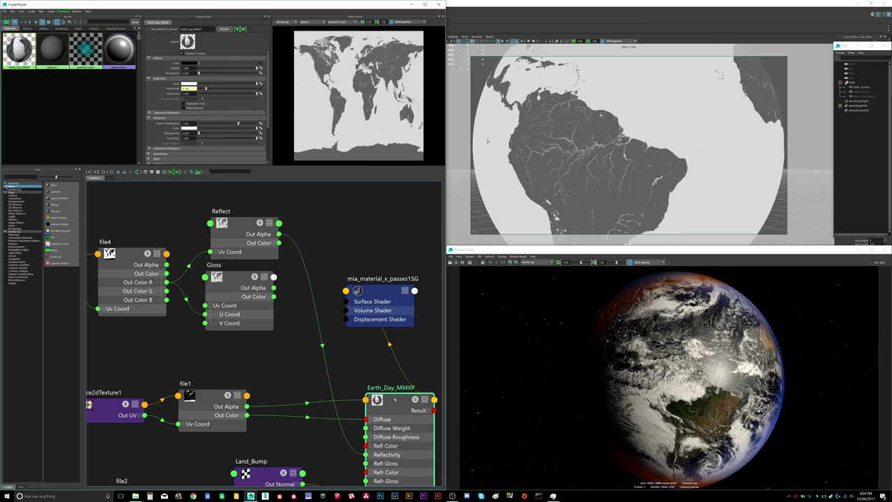
middle_click_drag(204, 151, 187, 94)
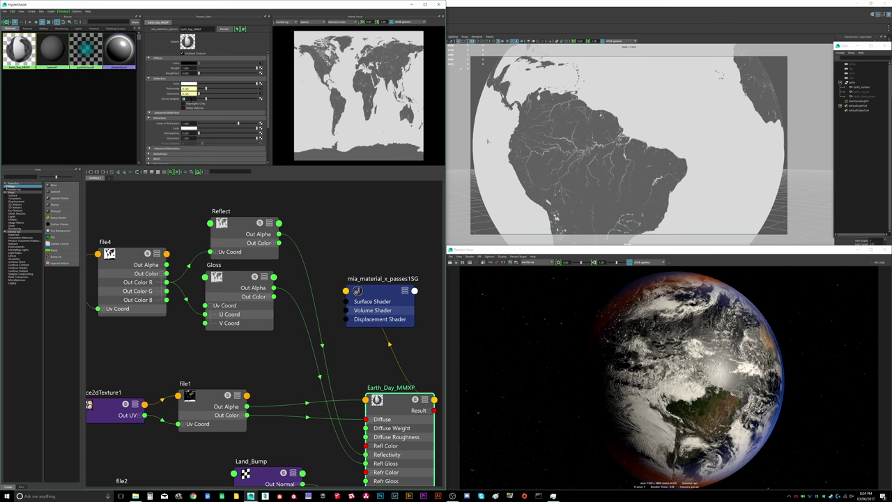
Step: Darken the Gloss ramp's dark end colour to a deeper grey
left_click(233, 277)
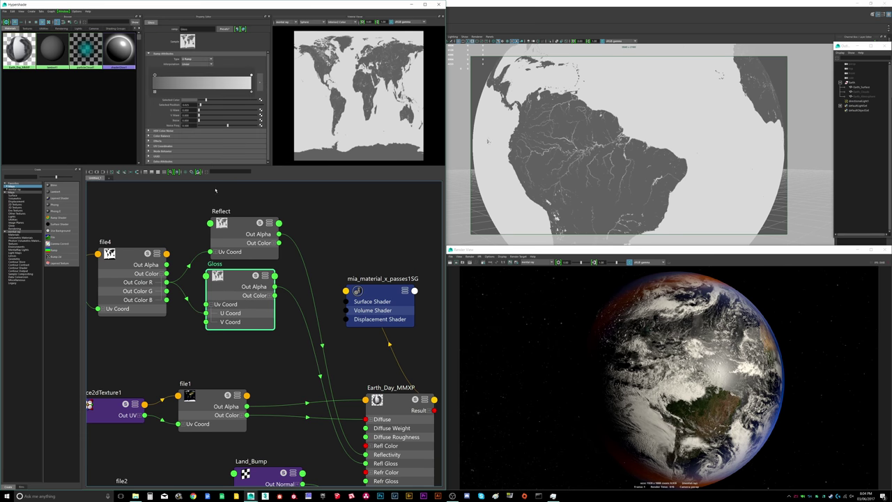
left_click(185, 101)
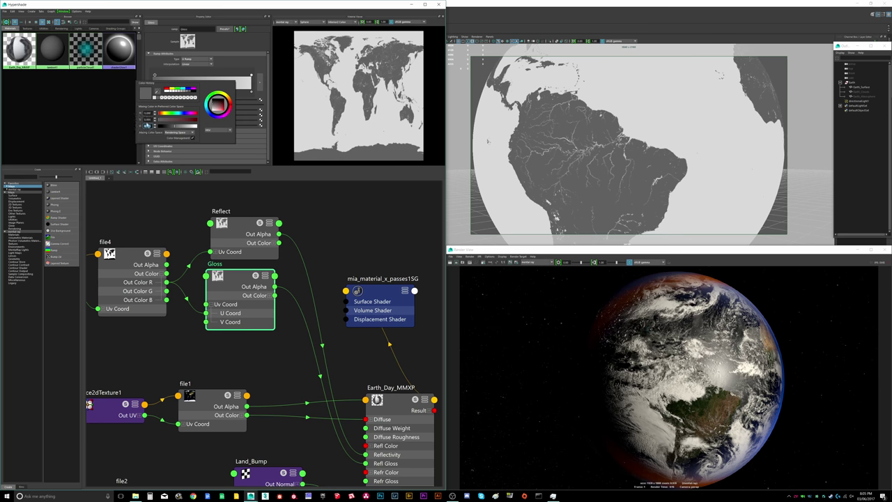
left_click(150, 126)
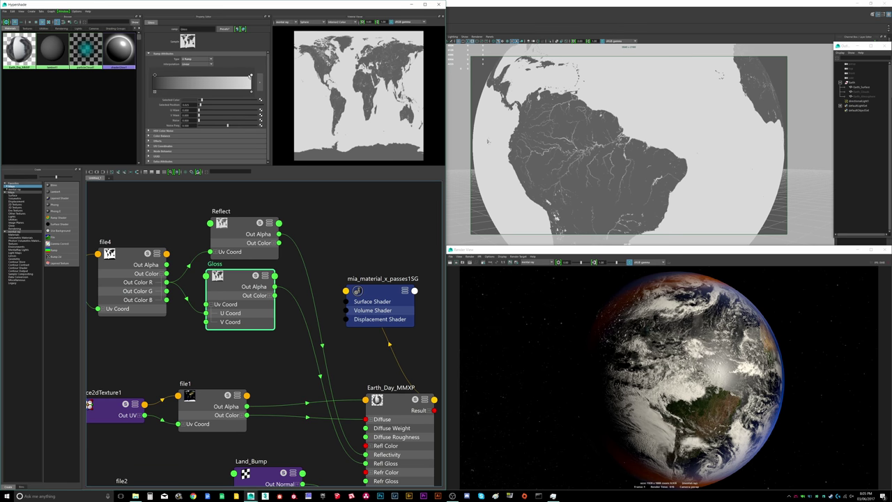
Step: Darken the Gloss ramp's light end colour to a mid-light grey
left_click(252, 76)
left_click(188, 99)
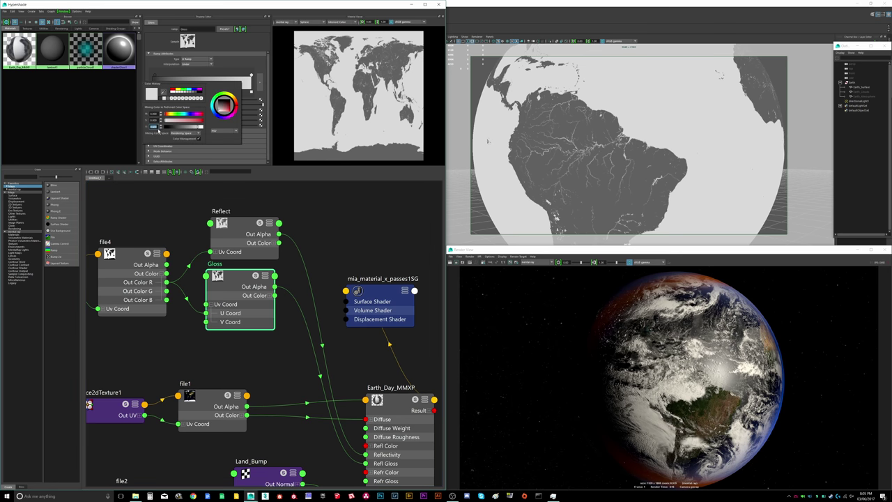
type(".")
key("Return")
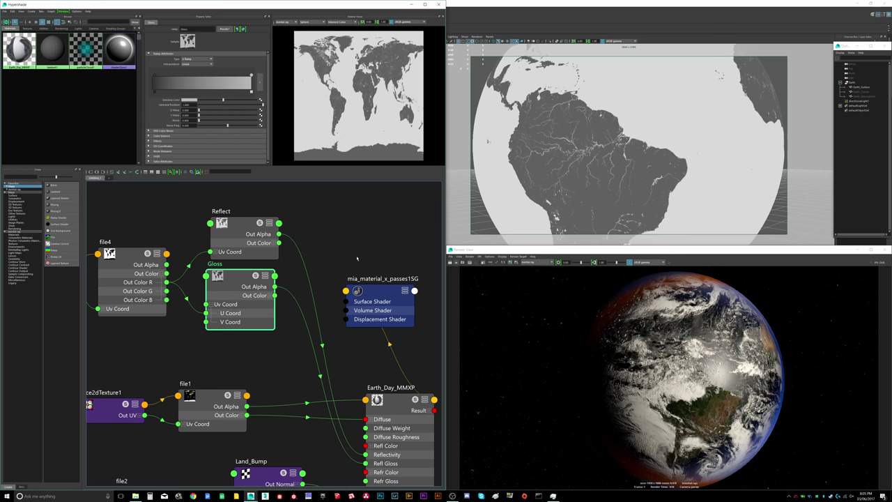
left_click(370, 267)
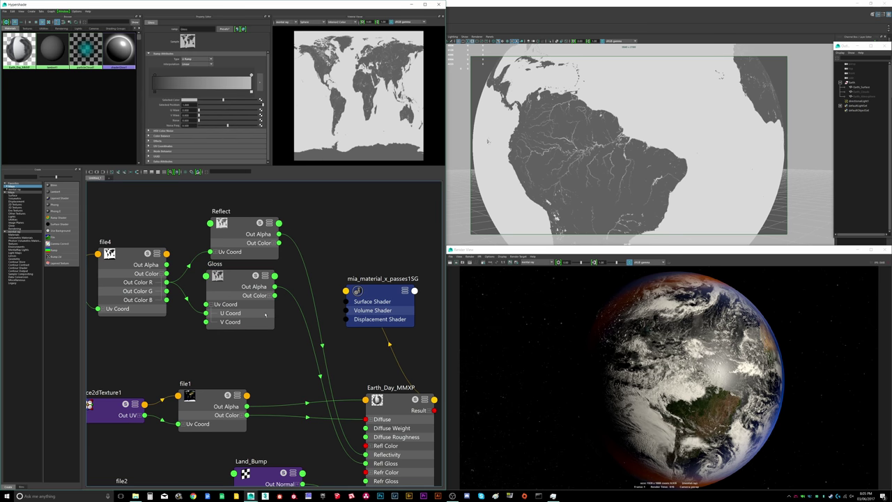
Step: Check the material's reflection settings and move the Reflect and Gloss ramps together, up and clear of file4
scroll(265, 316, "down", 2)
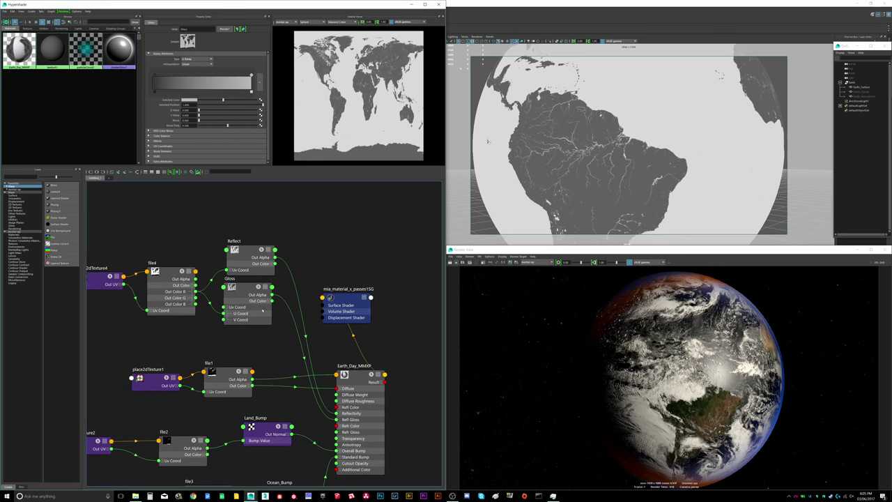
left_click(367, 384)
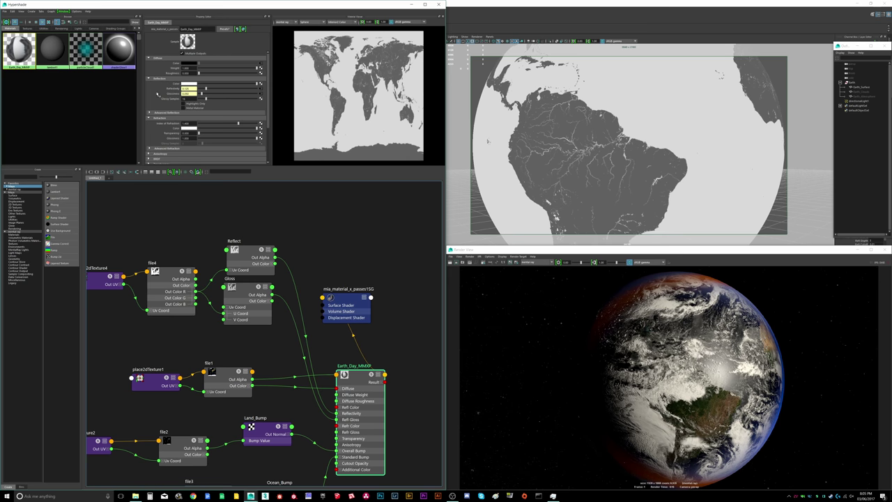
scroll(178, 98, "down", 1)
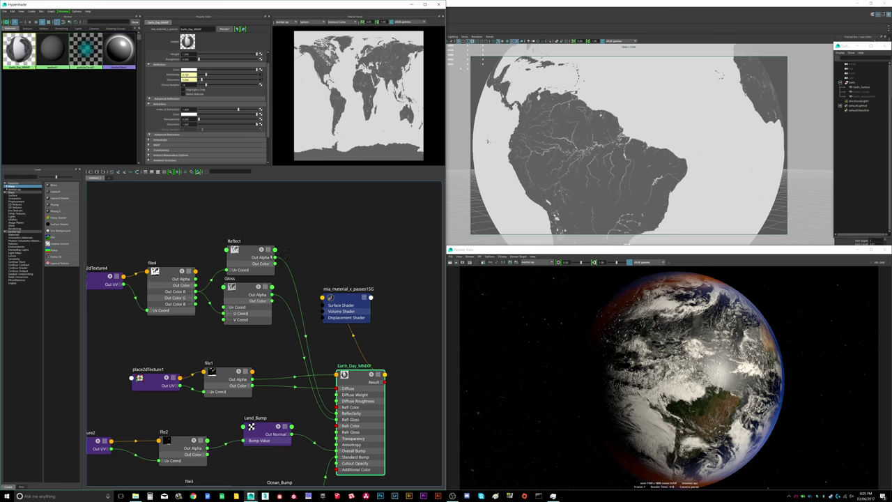
left_click_drag(238, 216, 274, 210)
scroll(260, 329, "down", 3)
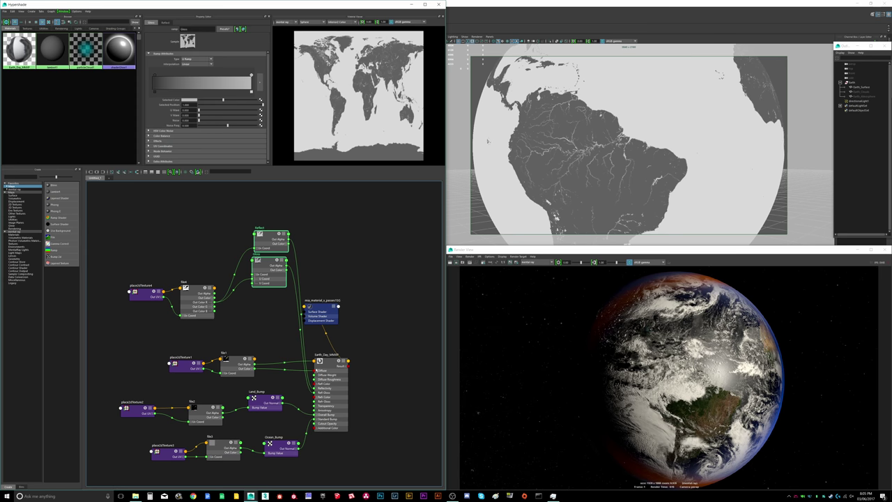
Step: Inspect the Earth_Day_MMXP material's specular highlight on the globe over the Atlantic Ocean and the Great Lakes
left_click(340, 362)
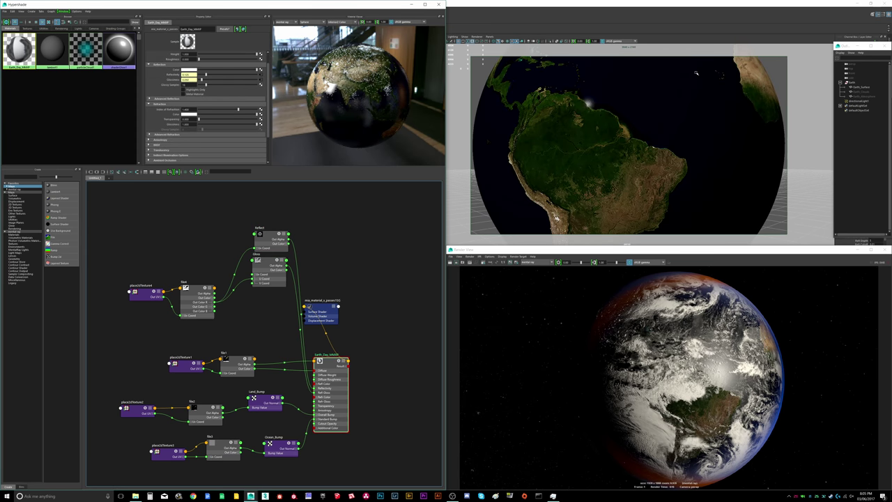
left_click_drag(695, 73, 627, 115, "alt")
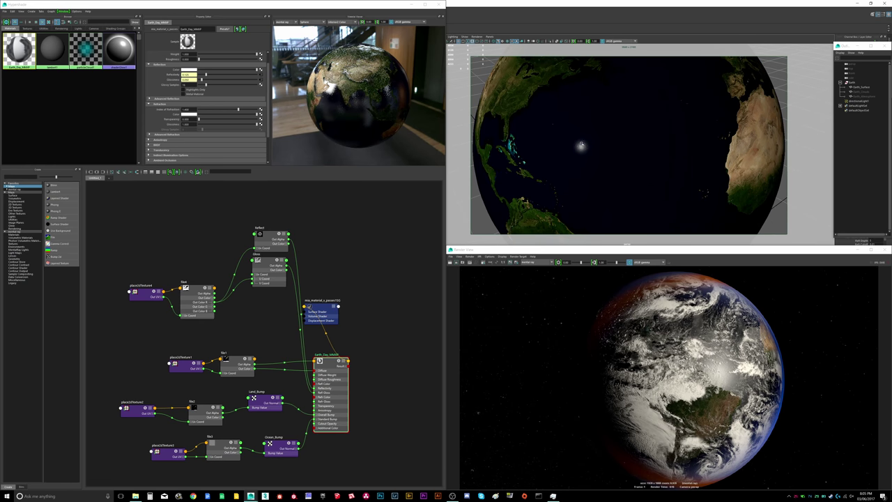
mouse_move(589, 147)
left_mouse_down("alt")
mouse_move(625, 147)
mouse_move(577, 148)
left_mouse_up("alt")
right_click_drag(577, 148, 612, 95, "alt")
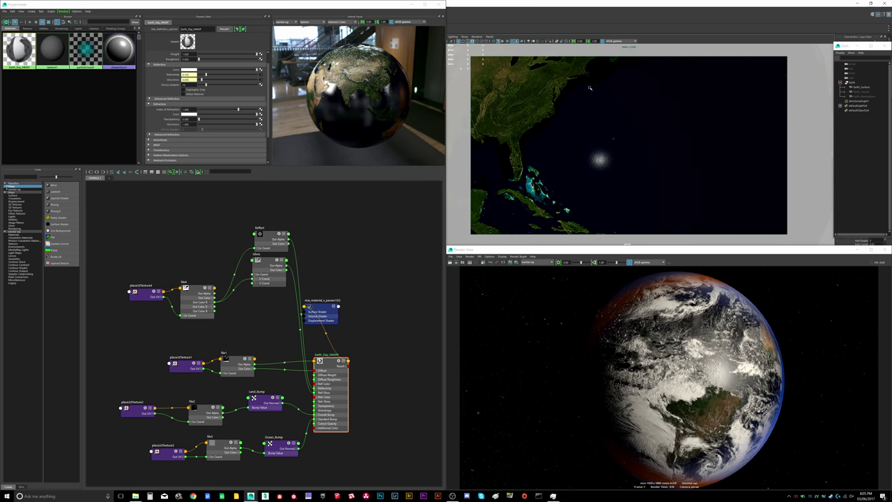
left_click(533, 263)
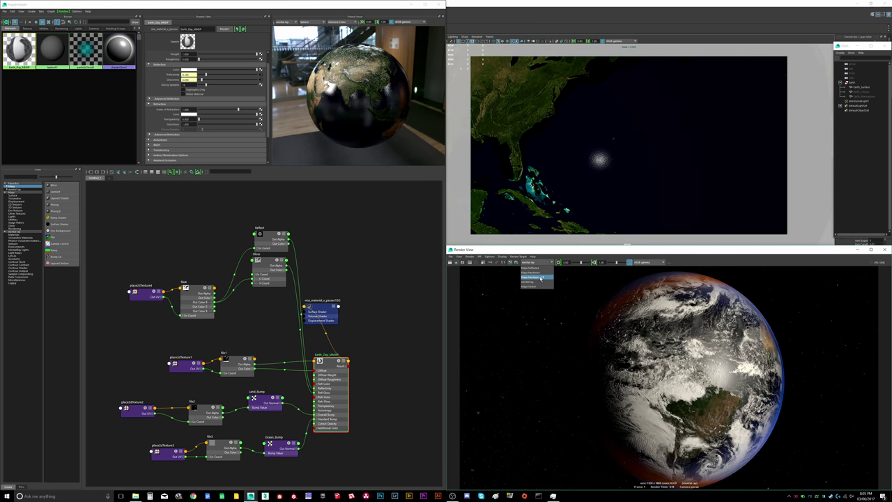
left_click(634, 168)
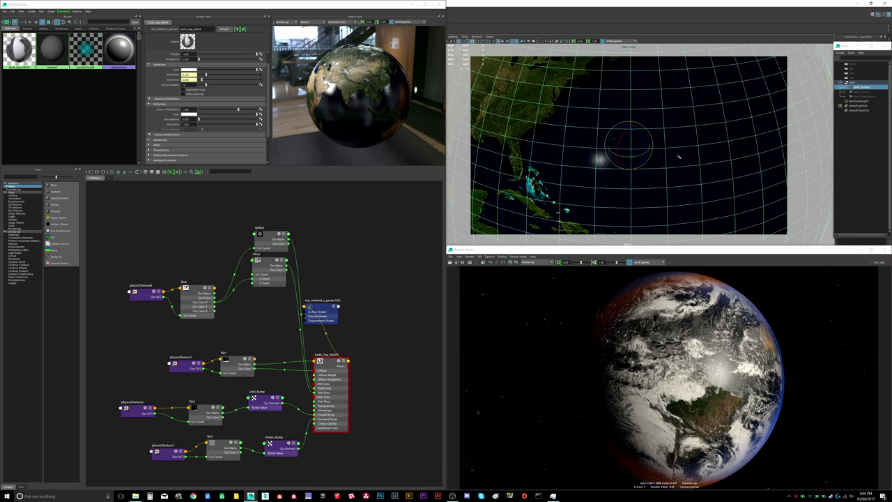
left_click(481, 70)
right_click_drag(645, 125, 605, 138, "alt")
left_click_drag(605, 138, 641, 161, "alt")
right_click_drag(642, 161, 675, 147, "alt")
left_click_drag(674, 148, 663, 151, "alt")
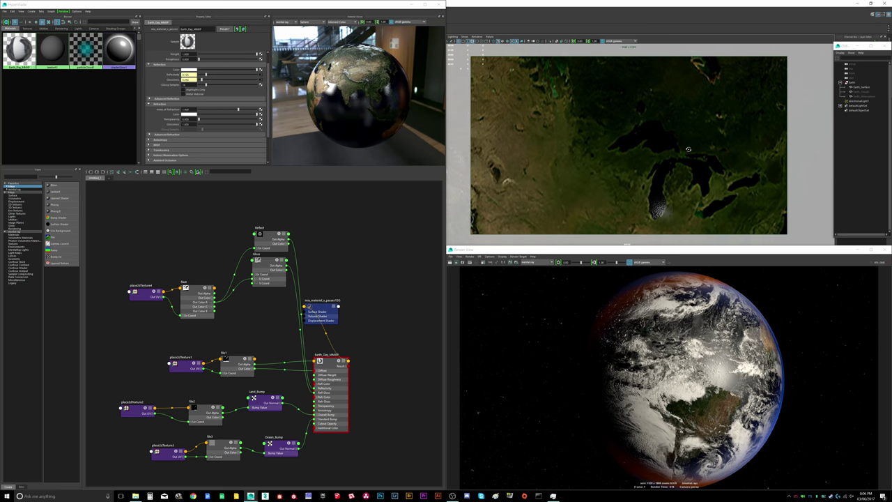
left_click_drag(689, 152, 690, 151, "alt")
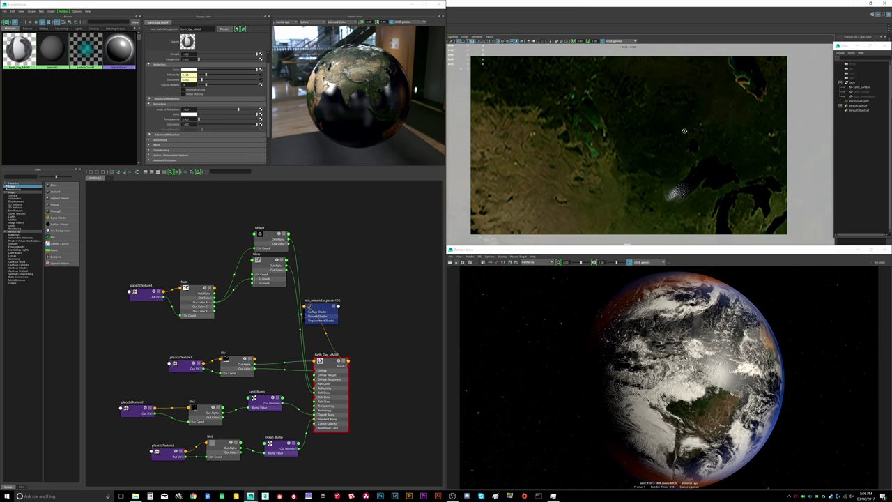
left_click_drag(683, 130, 684, 127, "alt")
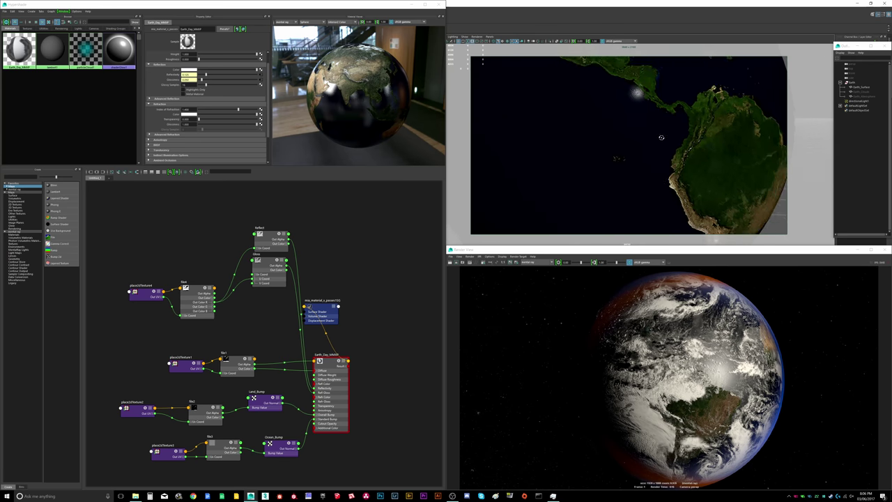
Step: Compare the globe's highlight over the Amazon land area with the highlight over the open ocean
middle_click_drag(622, 133, 639, 138, "alt")
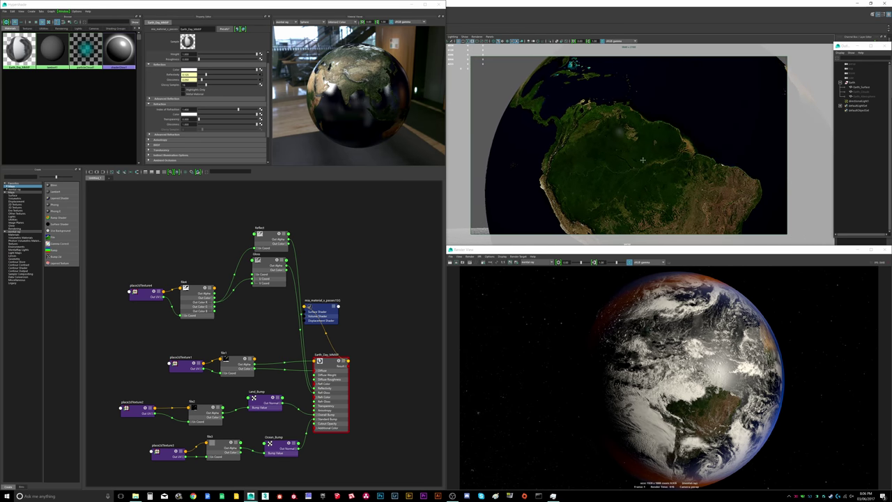
right_click_drag(614, 134, 665, 131, "alt")
left_click_drag(666, 131, 655, 130, "alt")
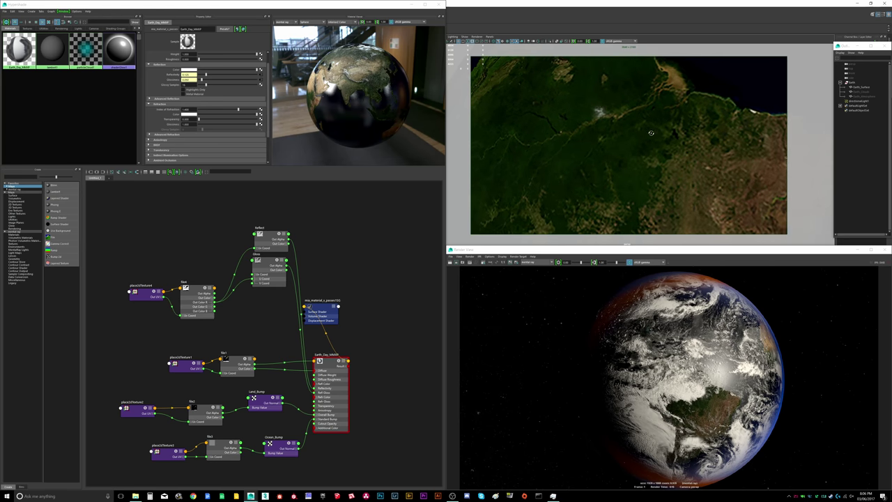
left_click_drag(657, 133, 663, 137, "alt")
right_click_drag(662, 138, 515, 132, "alt")
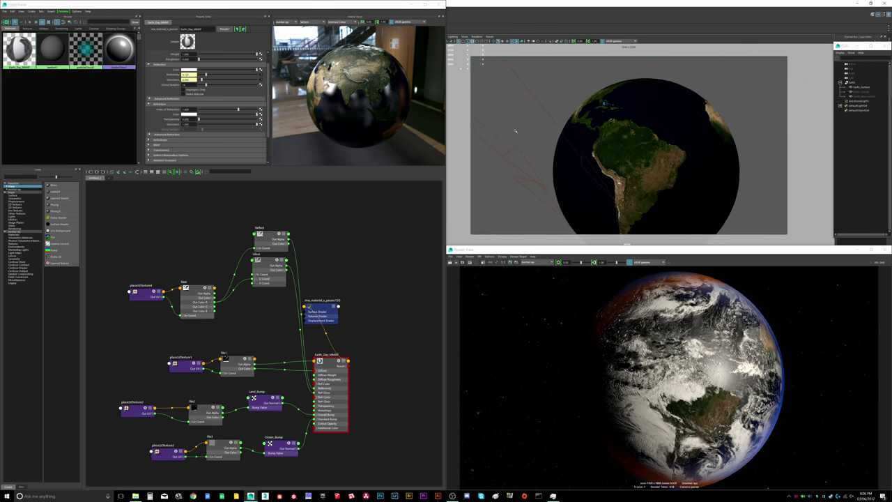
left_click_drag(648, 133, 662, 158, "alt")
right_click_drag(662, 158, 678, 158, "alt")
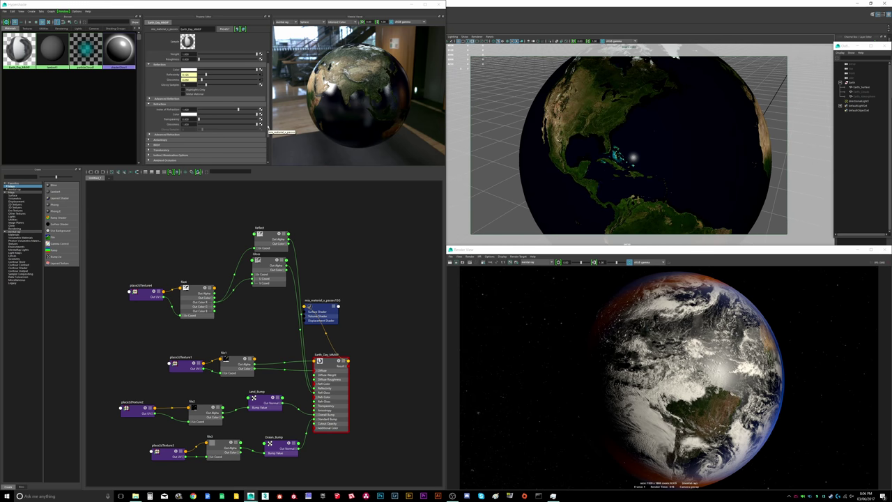
Step: Shift the Reflect and Gloss ramps slightly, then add a new Ramp texture and delete its 2D placement node
left_click_drag(283, 194, 260, 265)
left_click(257, 293)
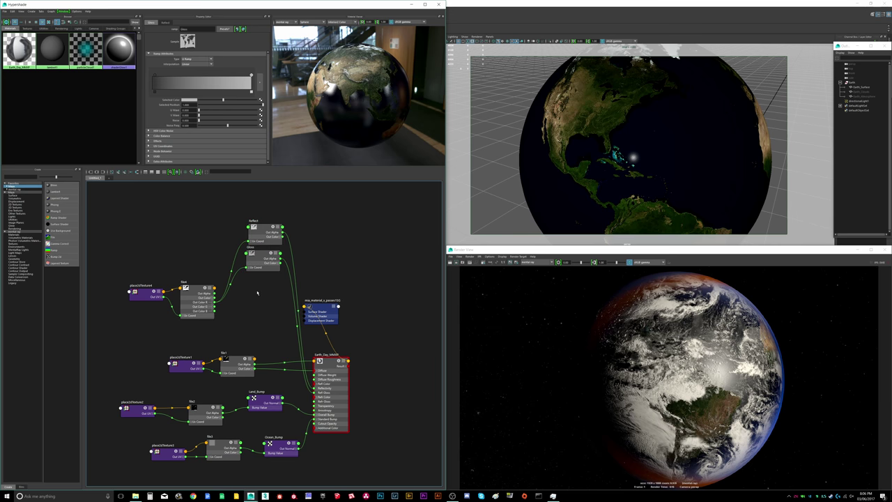
left_click(51, 250)
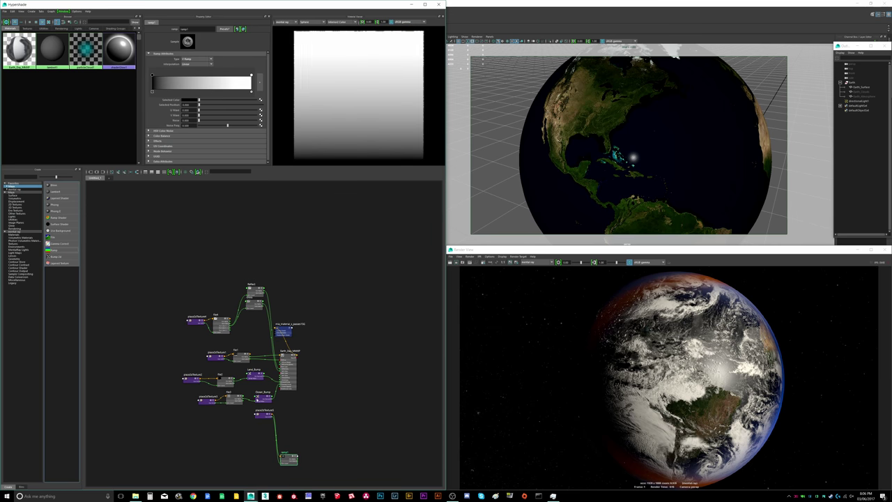
left_click(267, 416)
key("Delete")
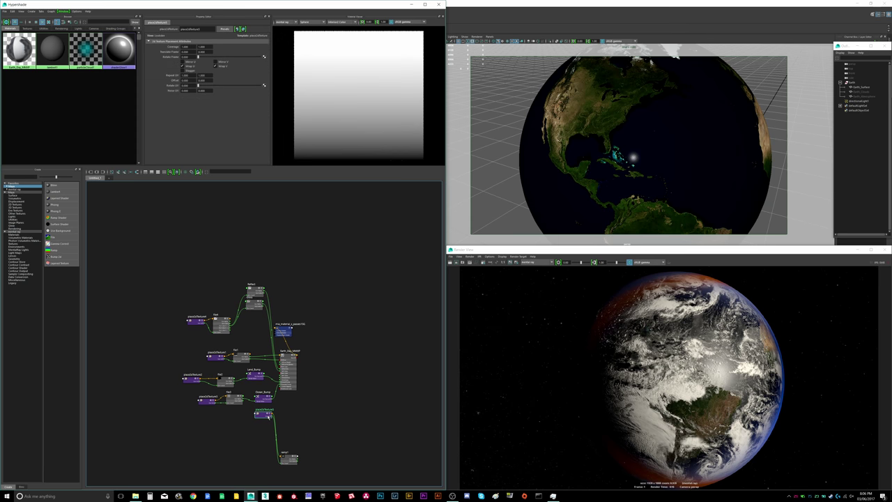
Step: Place the new ramp node below the Gloss ramp, beside file4
left_click_drag(292, 460, 260, 342)
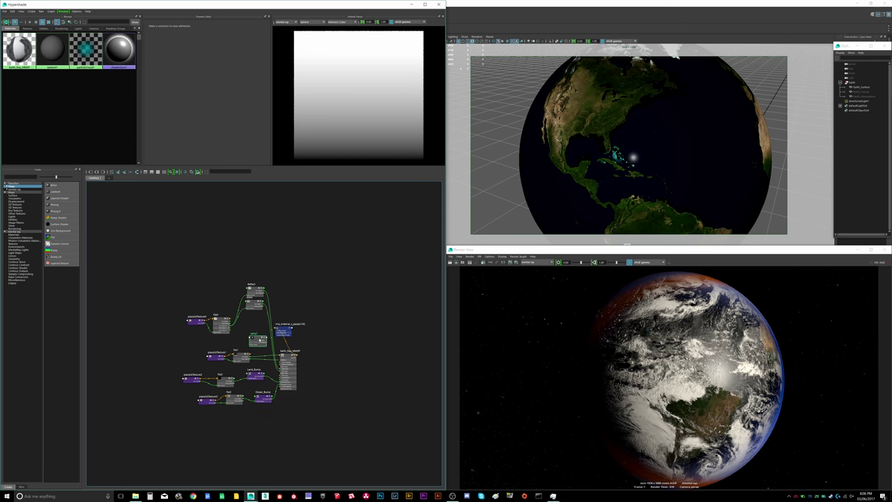
scroll(260, 341, "up", 8)
middle_click_drag(251, 282, 252, 309, "alt")
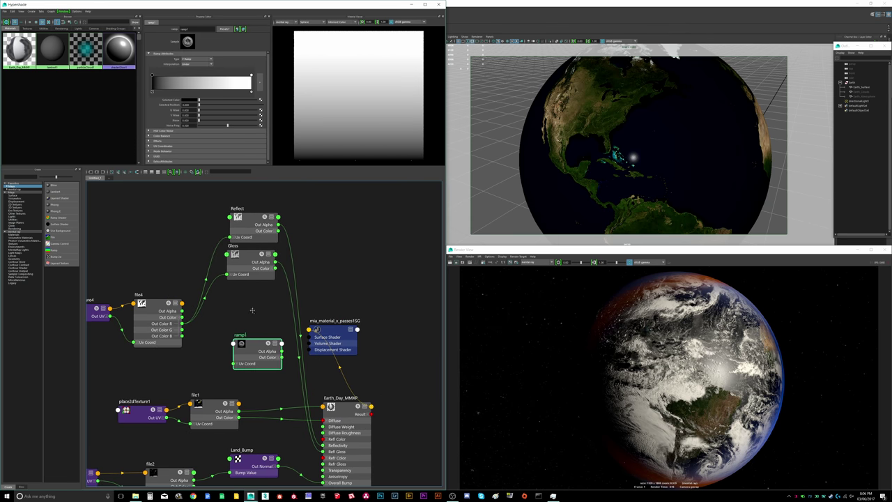
right_click_drag(253, 309, 244, 313, "alt")
middle_click_drag(244, 313, 249, 325, "alt")
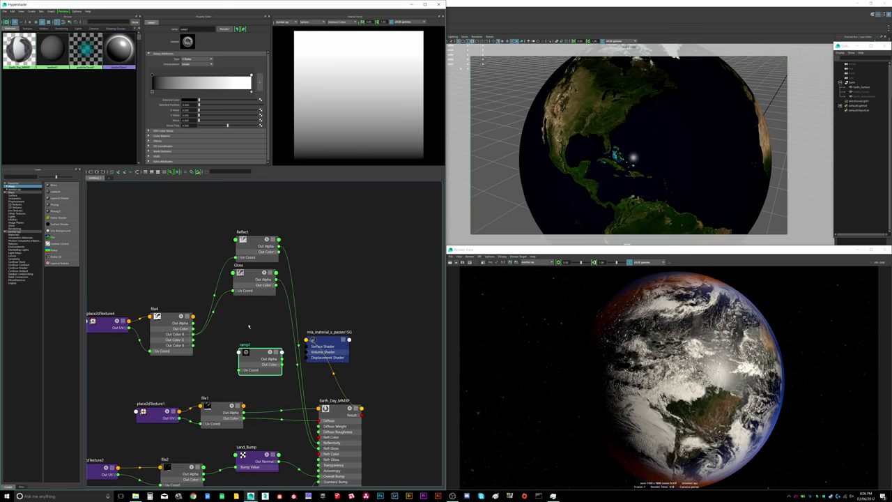
left_click_drag(249, 345, 257, 339)
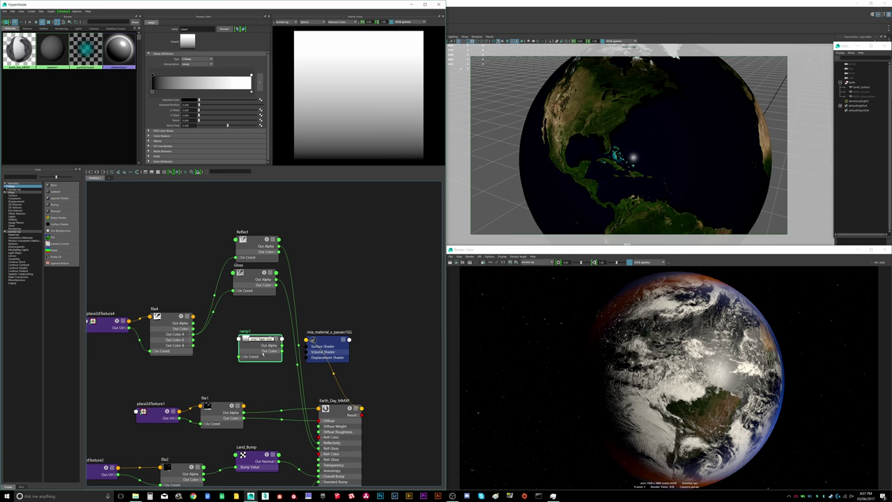
left_click_drag(255, 337, 249, 330)
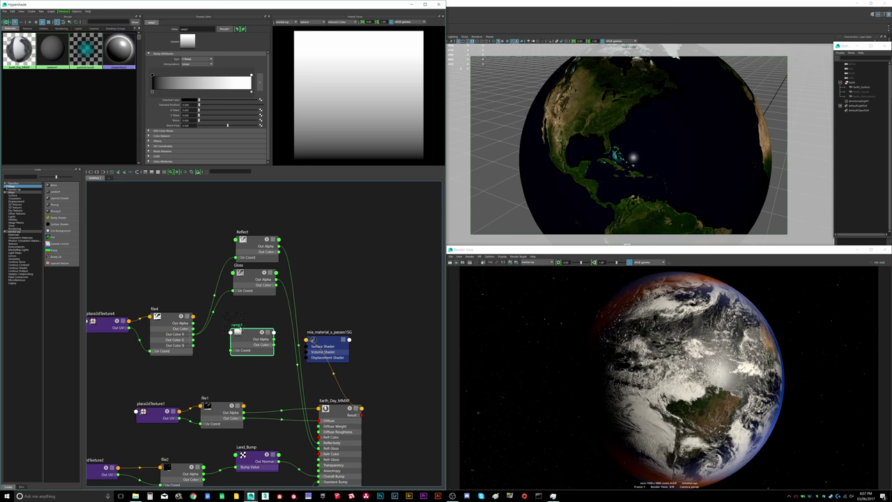
Step: Rename the new ramp as Transparency
double_click(237, 325)
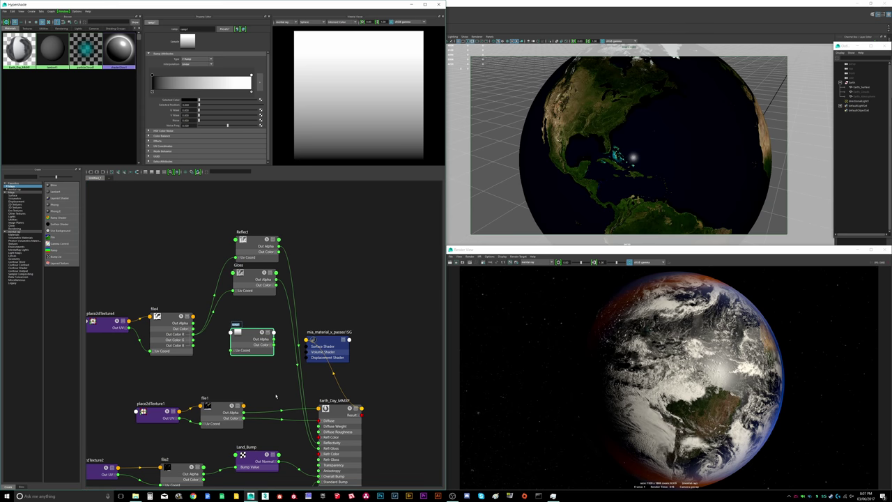
key("BackSpace")
type("Transparency")
key("Return")
Step: Connect file4's Out Color R to the Transparency ramp's U Coord and adjust the node's position beside file4
left_click_drag(251, 325, 254, 328)
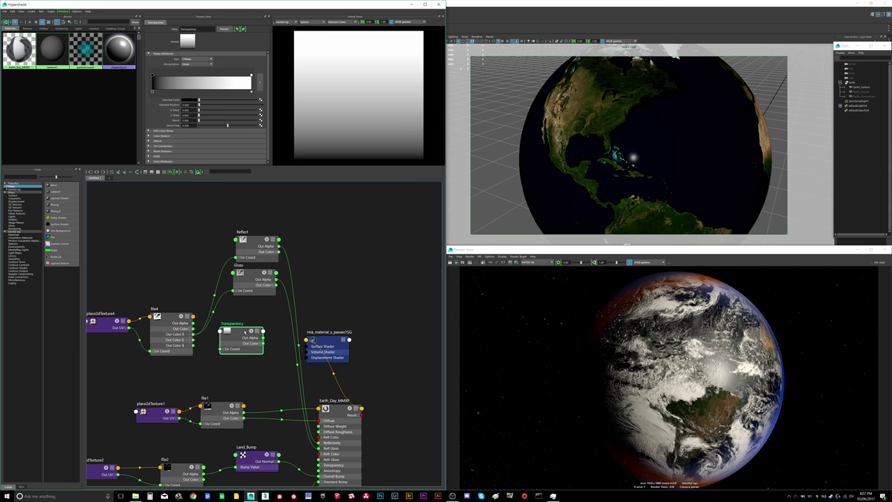
left_click_drag(246, 332, 242, 332)
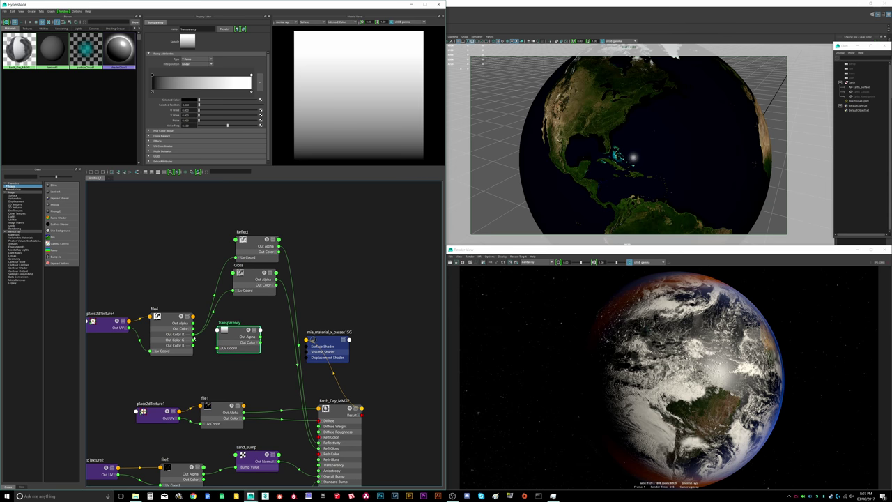
left_click(217, 347)
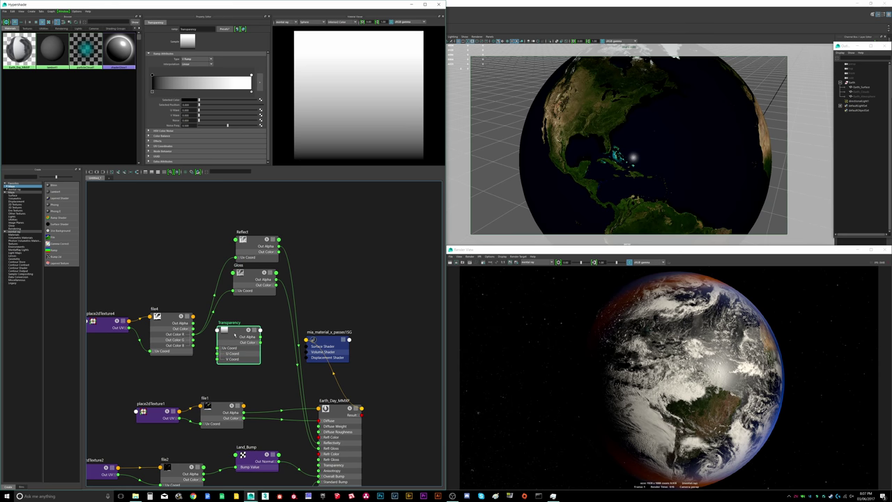
left_click_drag(234, 335, 235, 335)
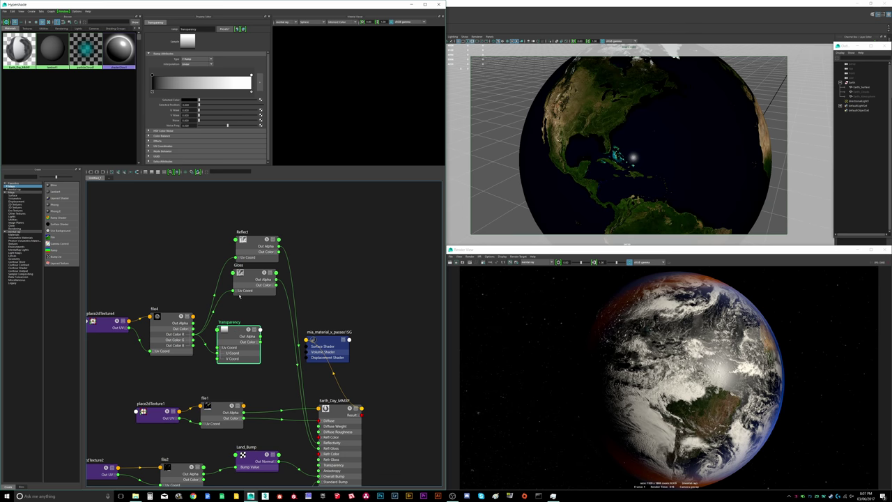
left_click_drag(233, 328, 238, 327)
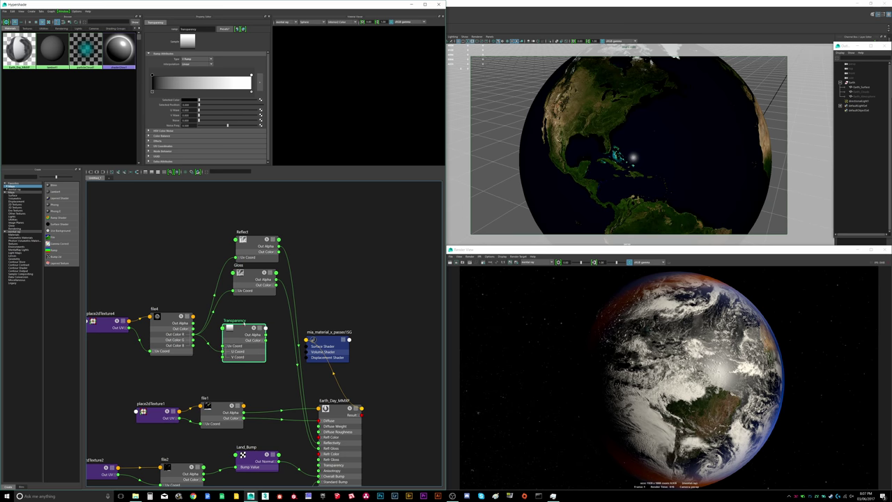
Step: Set the Transparency ramp's type to U Ramp and the material preview's renderer to Hardware
left_click(189, 59)
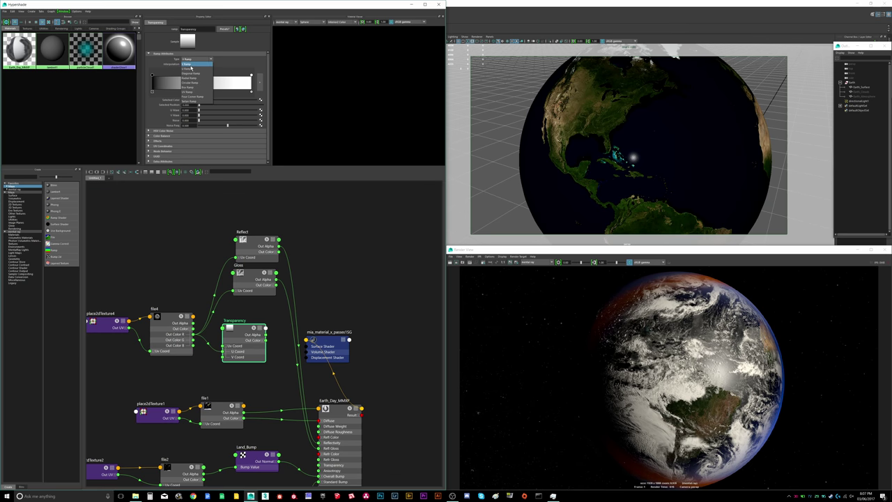
left_click(190, 66)
left_click_drag(238, 340, 243, 336)
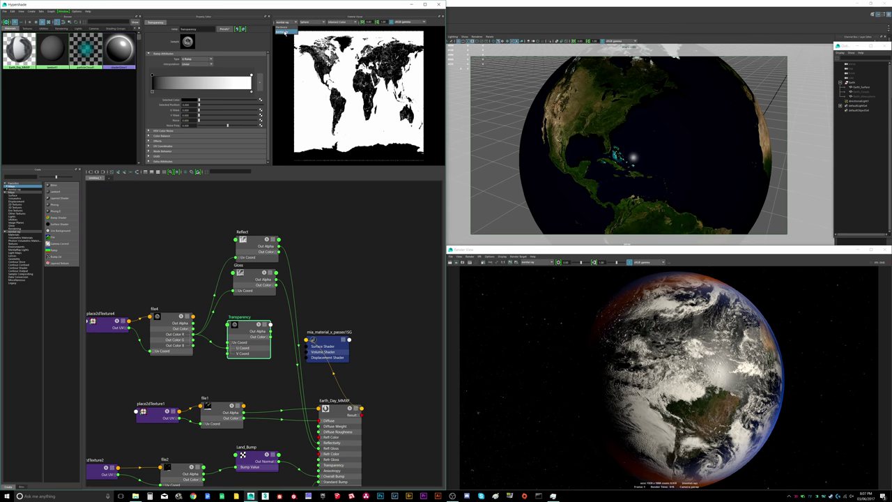
left_click(286, 21)
left_click(286, 29)
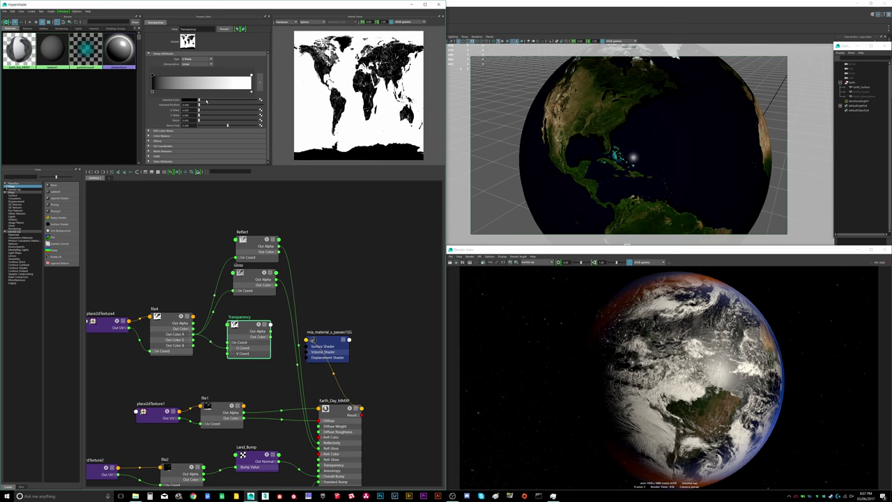
Step: Set the position of the Transparency ramp's black colour to 0.75 and collapse the node's UV coordinate inputs
left_click_drag(154, 83, 173, 82)
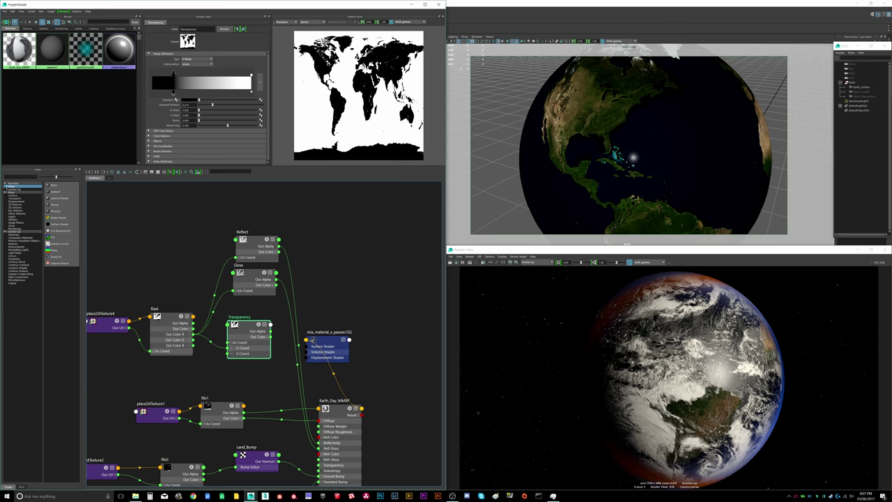
mouse_move(174, 75)
left_mouse_down()
mouse_move(221, 78)
mouse_move(211, 78)
left_mouse_up()
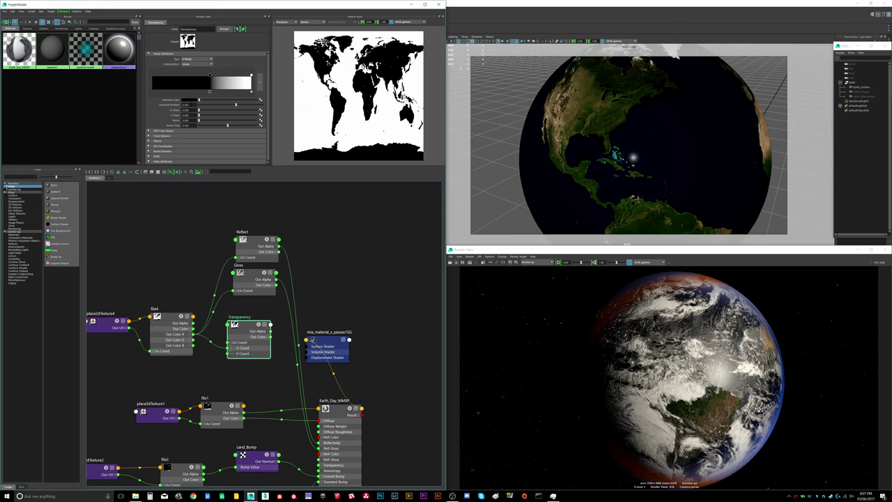
double_click(192, 105)
key("BackSpace")
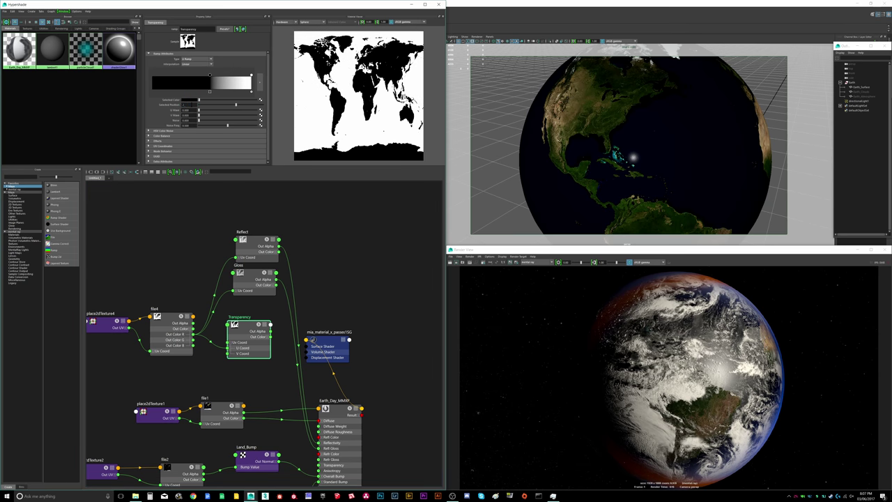
type(".75")
key("Return")
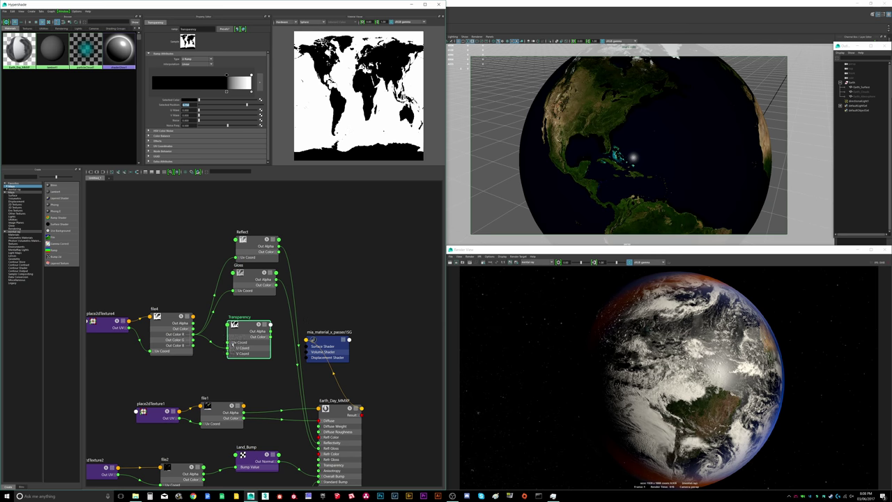
left_click(234, 342)
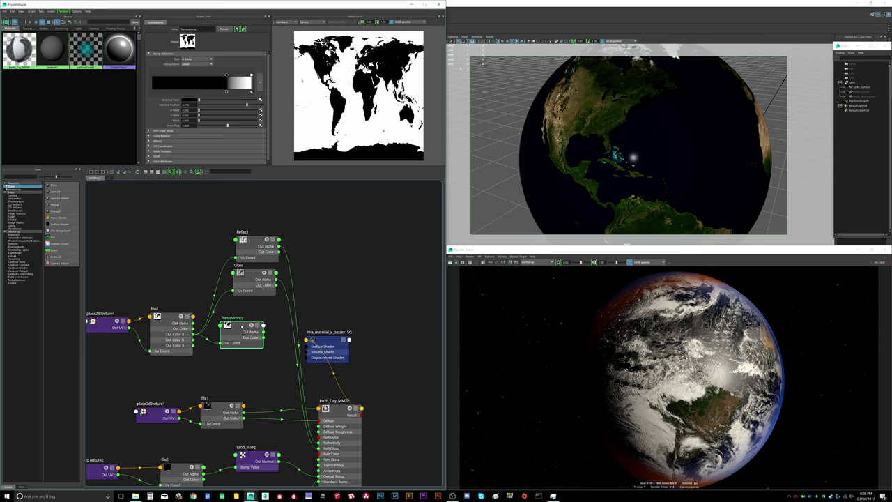
scroll(253, 328, "down", 3)
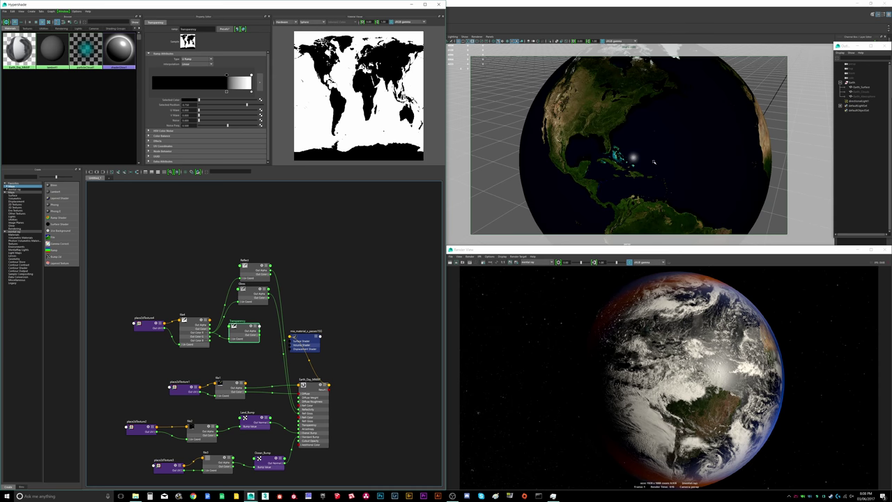
Step: Create a new ramp texture and place its node to the right of the Reflect and Gloss ramps
left_click(284, 322)
left_click(60, 249)
scroll(286, 474, "down", 5)
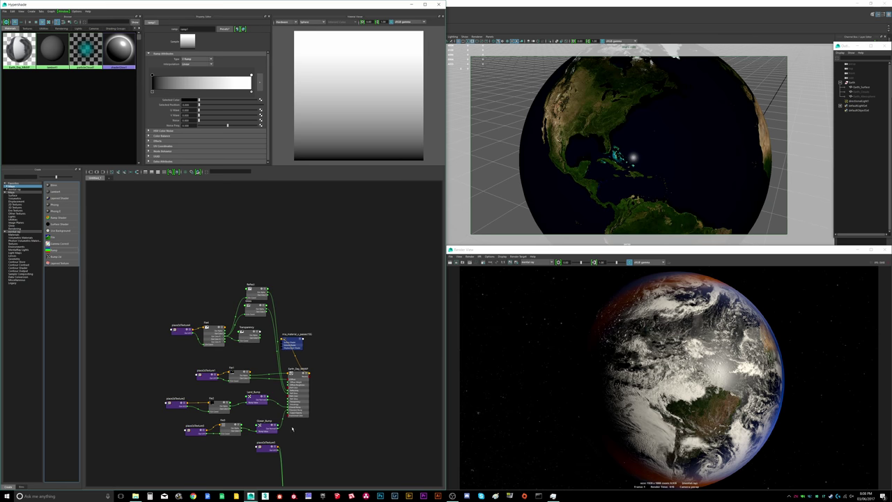
scroll(297, 462, "down", 2)
middle_click_drag(297, 481, 293, 459, "alt")
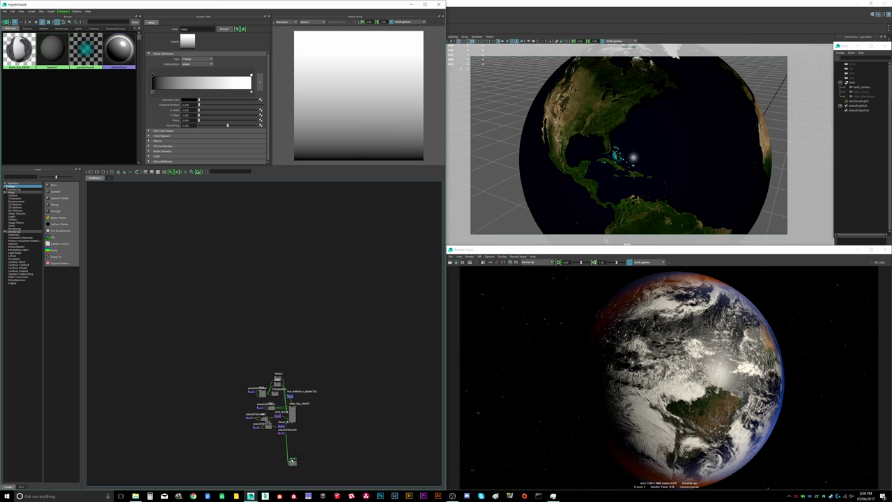
left_click_drag(291, 459, 291, 381)
scroll(290, 387, "up", 5)
scroll(290, 386, "up", 4)
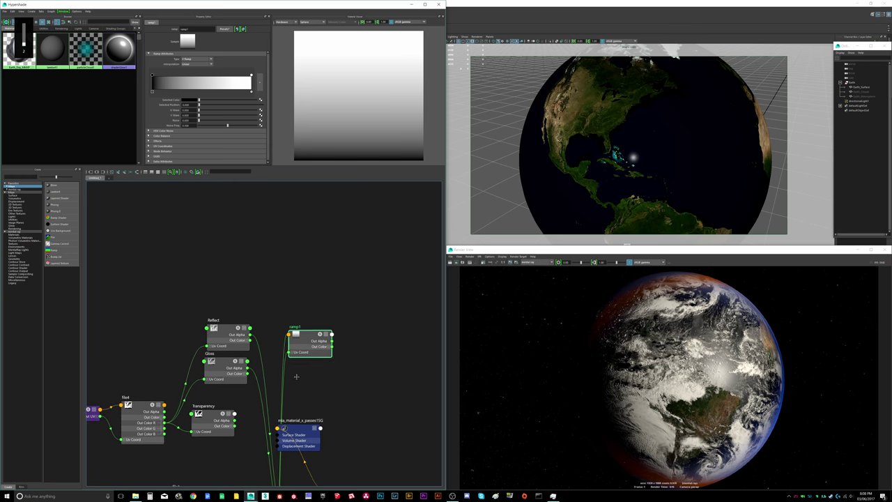
Step: Rename the new ramp as Rough and adjust its node's position beside the Reflect ramp
scroll(284, 426, "down", 3)
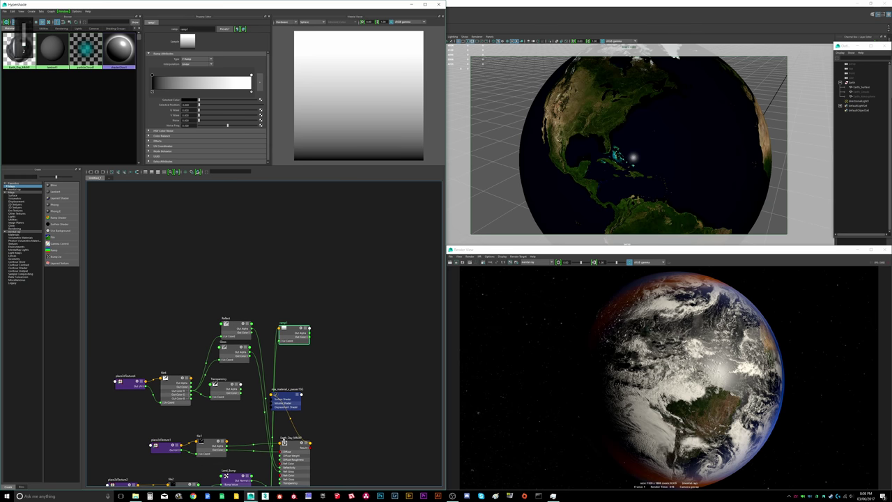
left_click(292, 355)
left_click(292, 332)
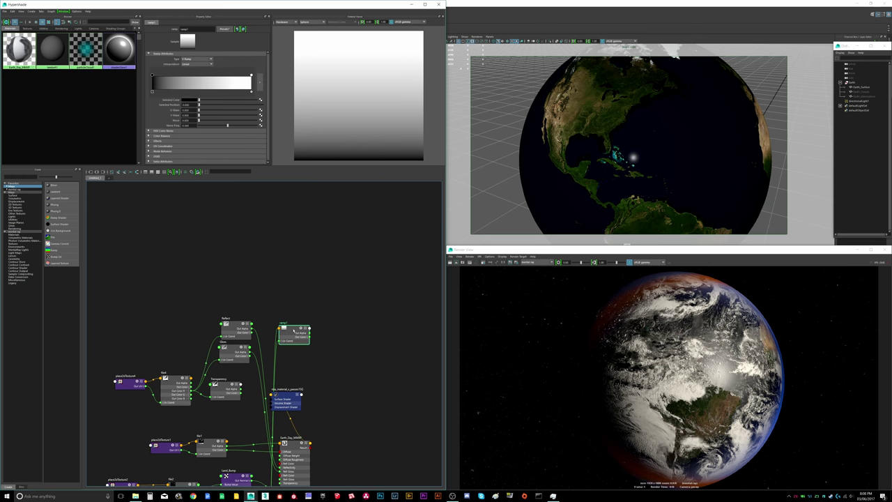
left_click_drag(296, 331, 295, 336)
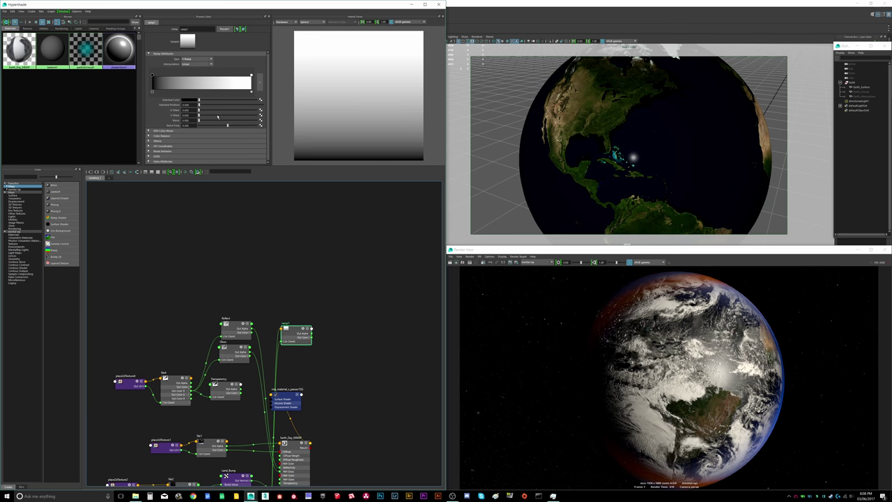
double_click(185, 29)
type("s")
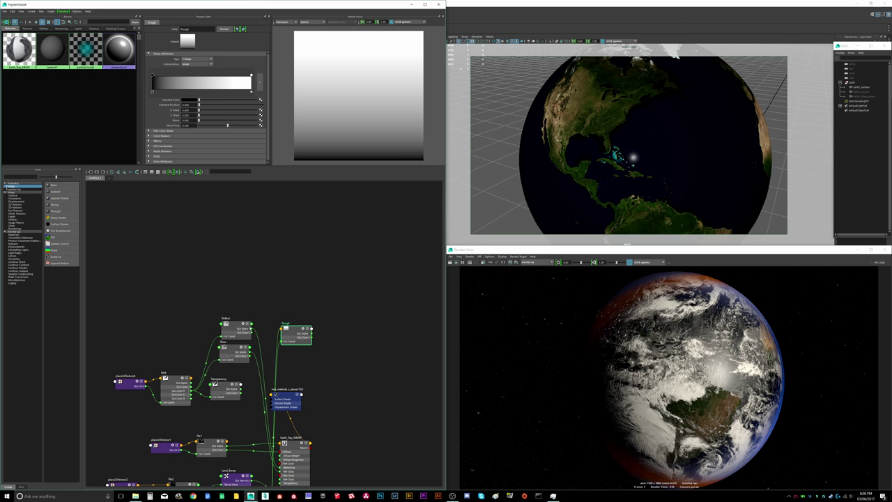
left_click_drag(299, 331, 297, 333)
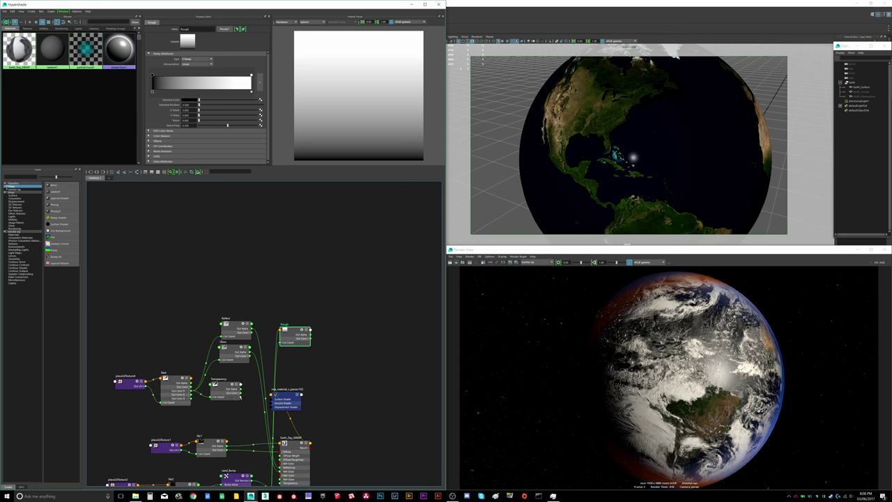
Step: Connect the Transparency ramp's Out Color R to the Rough ramp's U Coord and set the Rough ramp's type to U Ramp
left_click(240, 393)
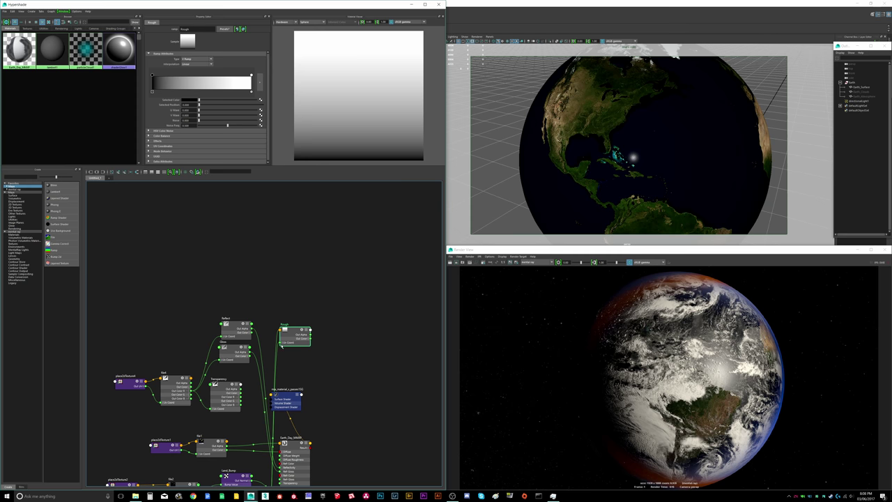
left_click(283, 343)
left_click_drag(242, 393, 280, 346)
left_click(196, 59)
left_click(194, 71)
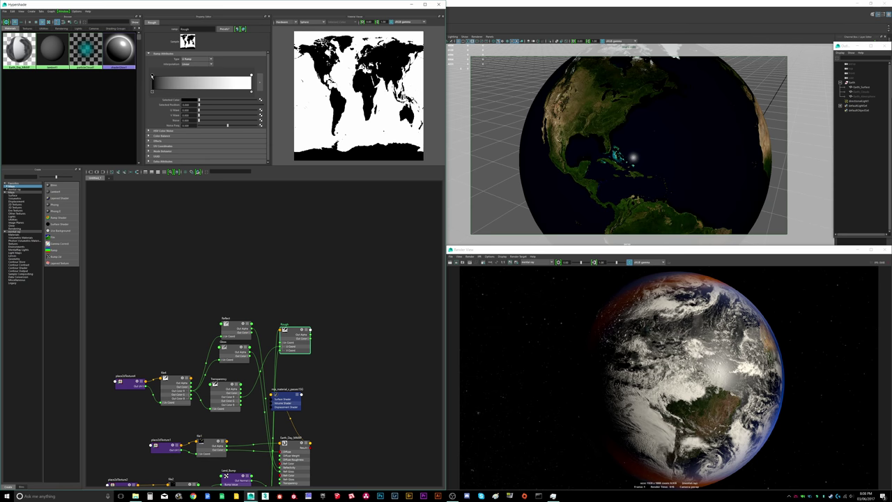
Step: Set the value of the Rough ramp's black colour to 0.7
left_click(189, 101)
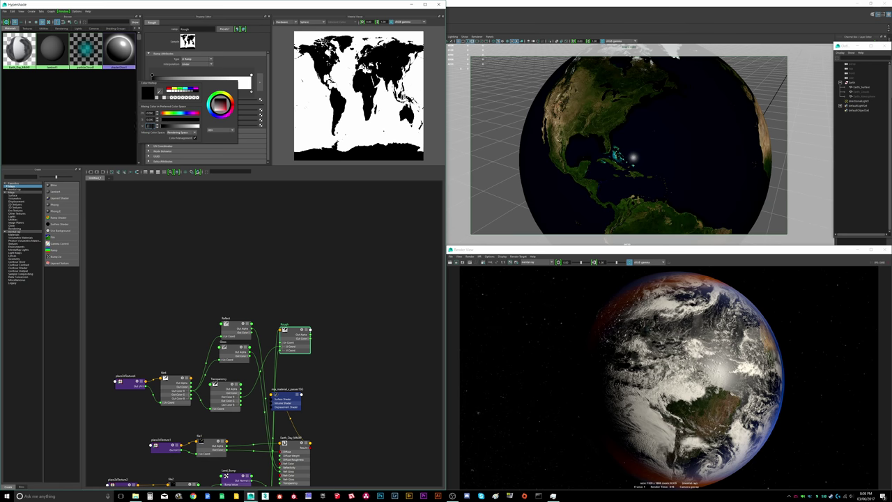
type("0.05")
key("Return")
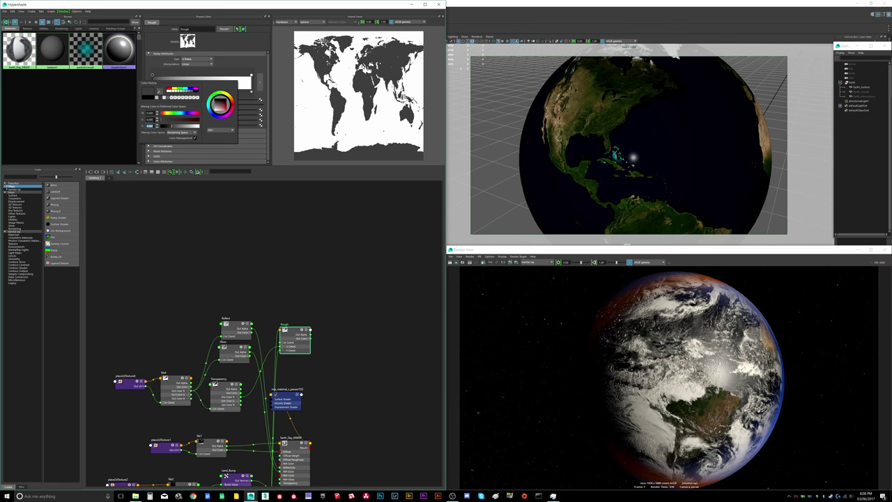
type("0.7")
key("Return")
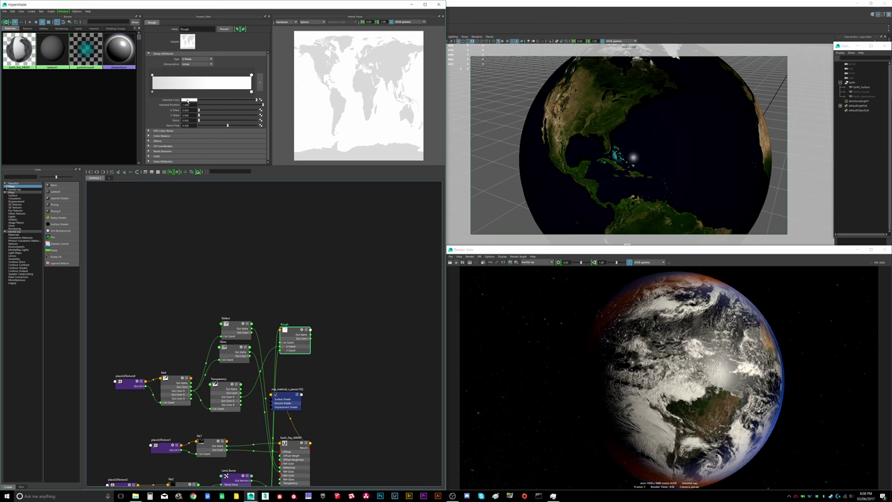
Step: Darken the Rough ramp's white end colour to a mid grey
left_click(186, 102)
double_click(151, 126)
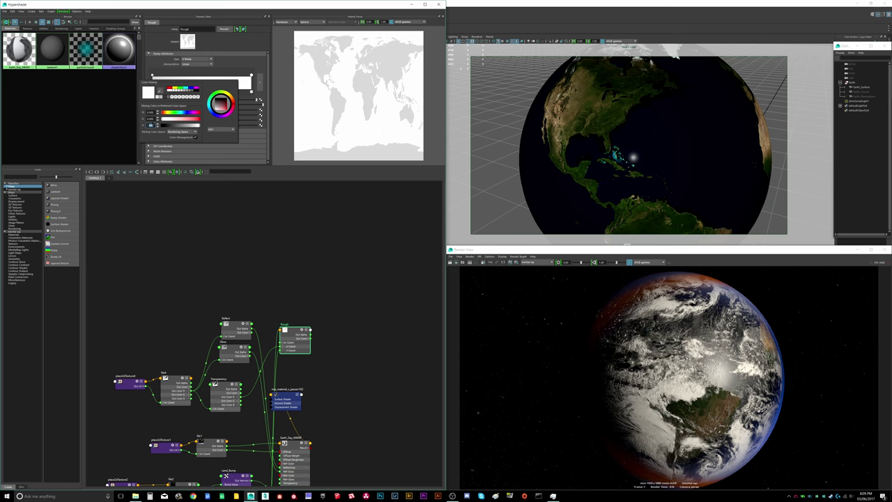
left_click_drag(154, 125, 148, 125)
type(".")
left_click(256, 245)
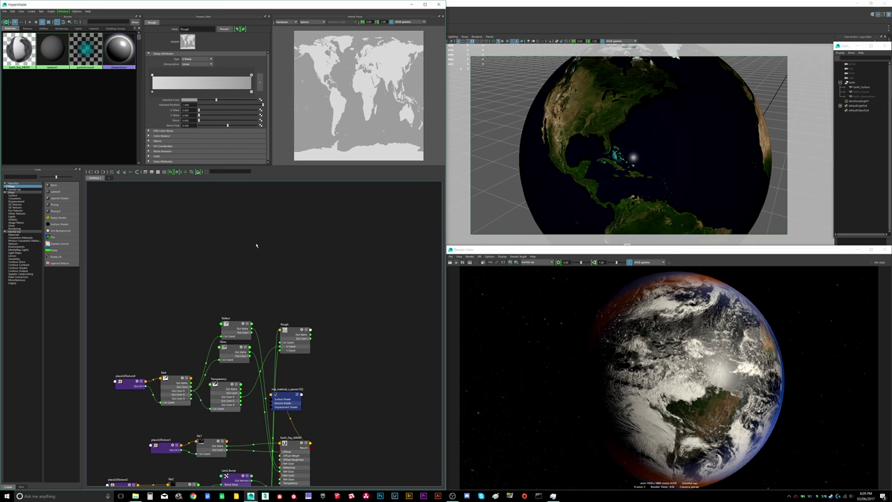
Step: Connect the Rough ramp to the Earth day material's diffuse Roughness attribute
left_click(290, 332)
left_click(297, 450)
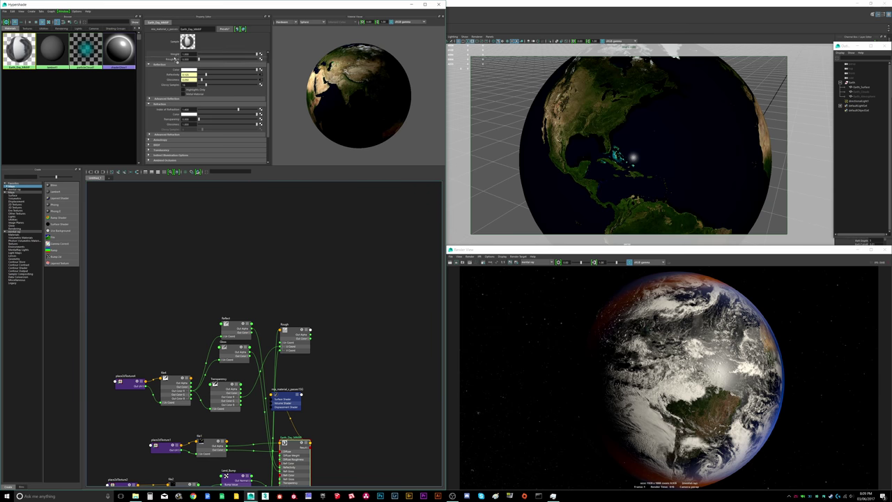
middle_click_drag(175, 59, 175, 60)
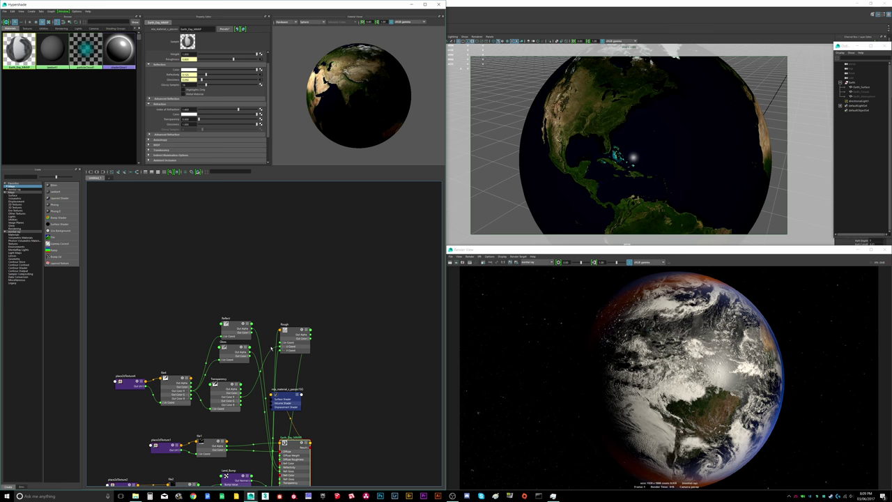
Step: Graph the Earth day material's network again and rearrange its nodes
key("a")
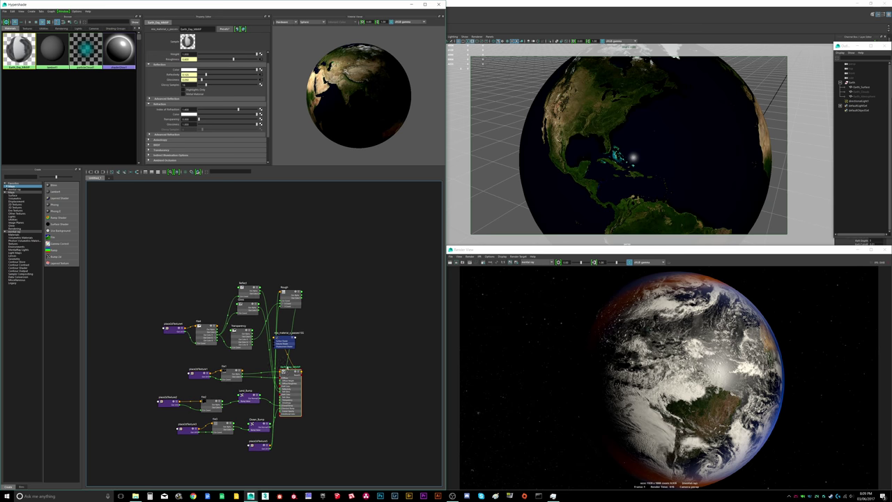
right_click(18, 52)
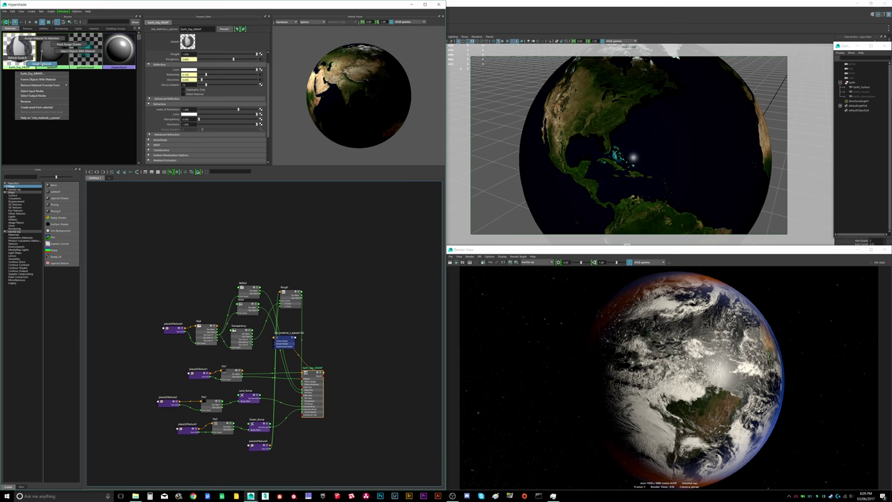
left_click(42, 64)
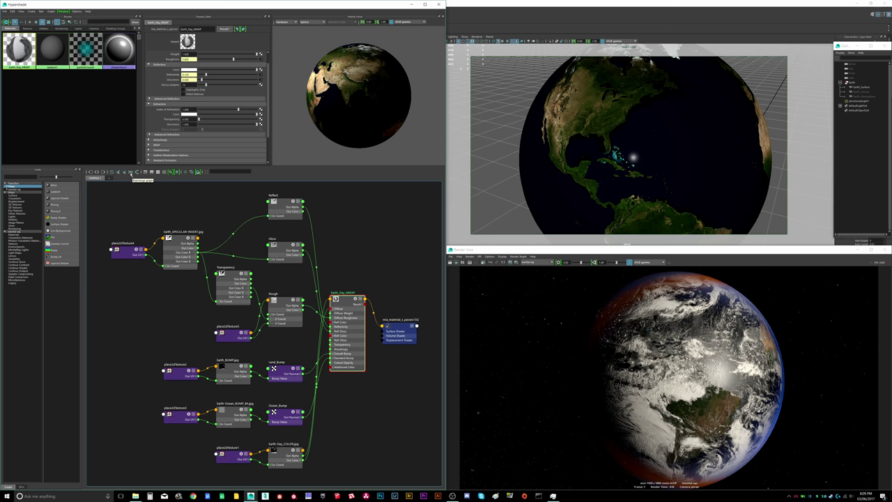
left_click(130, 173)
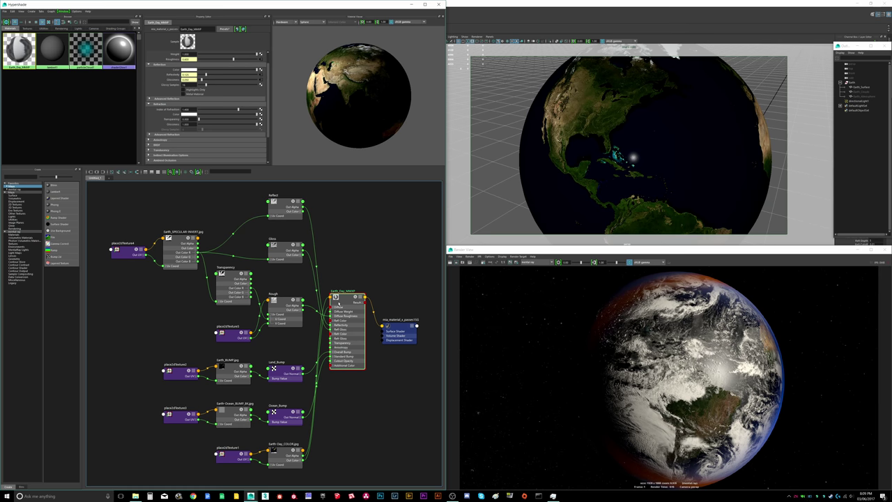
Step: Delete the 2D texture placement node feeding the Rough ramp
scroll(339, 304, "up", 3)
scroll(350, 370, "down", 3)
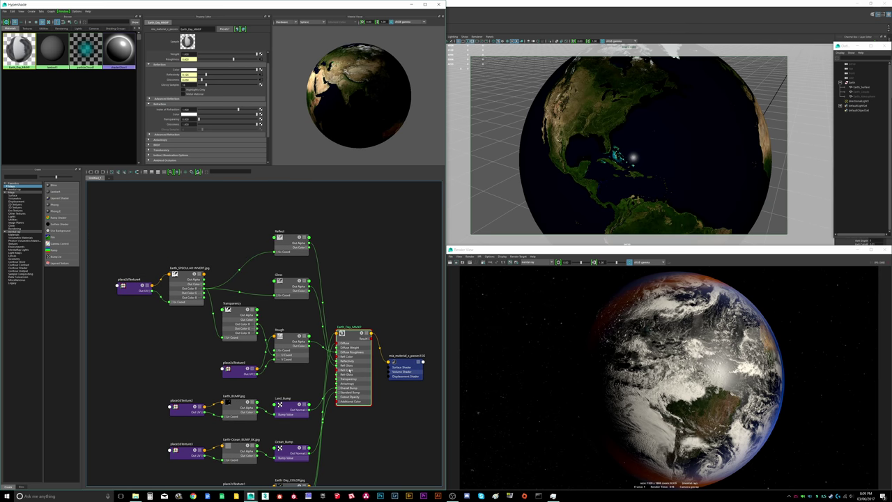
scroll(324, 279, "down", 5)
scroll(294, 265, "up", 3)
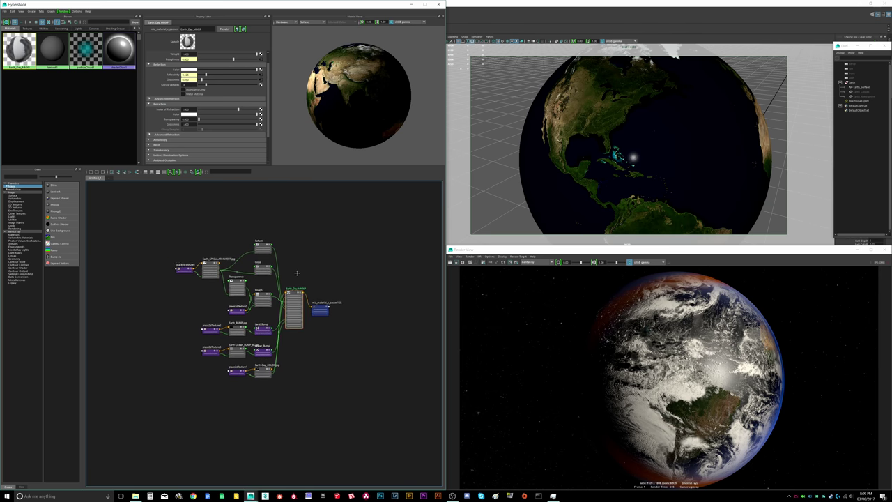
scroll(297, 276, "up", 2)
scroll(297, 274, "down", 3)
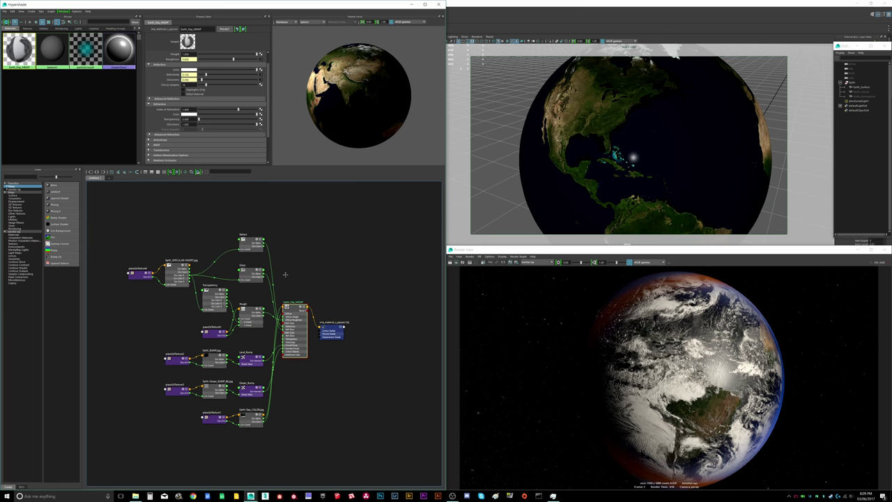
scroll(295, 272, "up", 3)
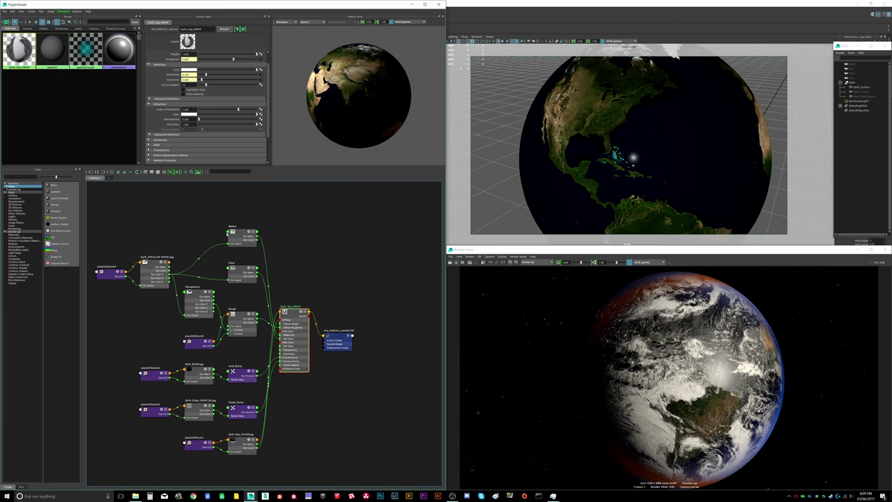
left_click(246, 322)
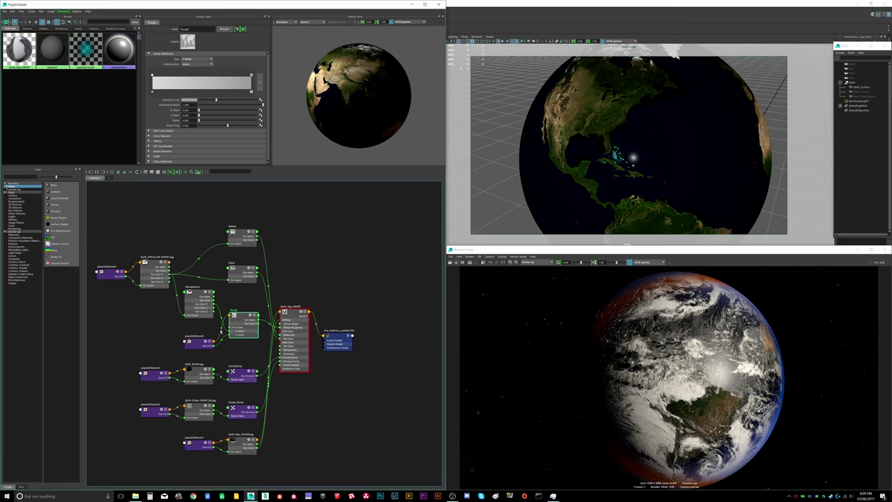
left_click(200, 342)
key("Delete")
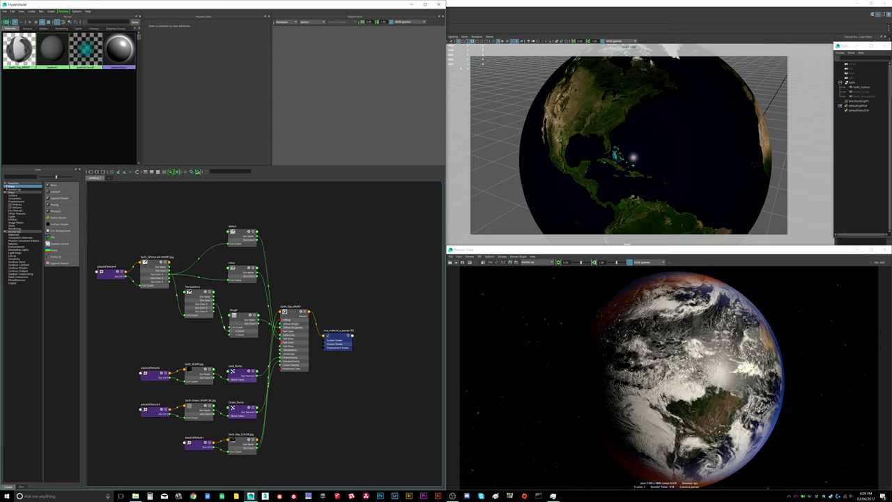
Step: Create another ramp without its 2D texture placement node and place it above the Earth day material
left_click(243, 322)
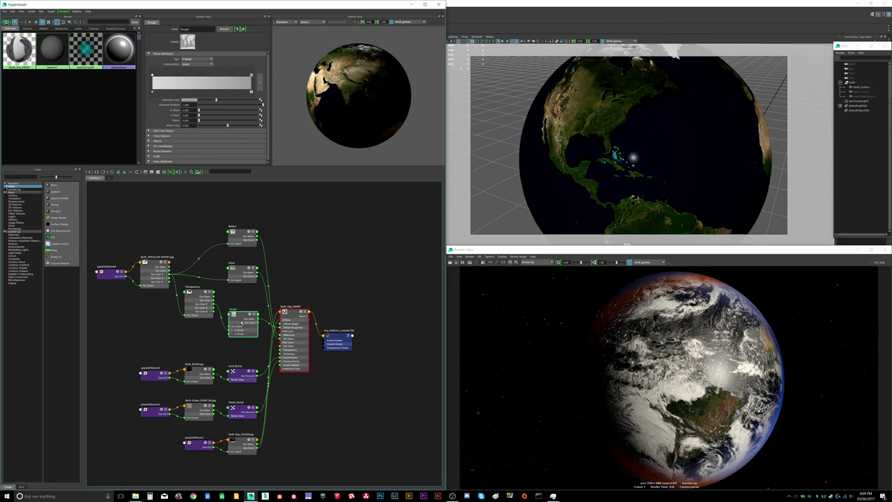
left_click(54, 250)
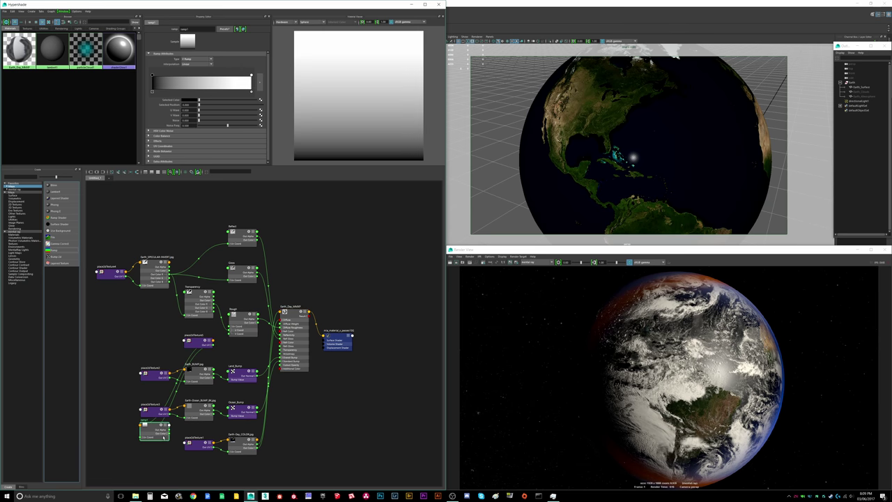
key("Delete")
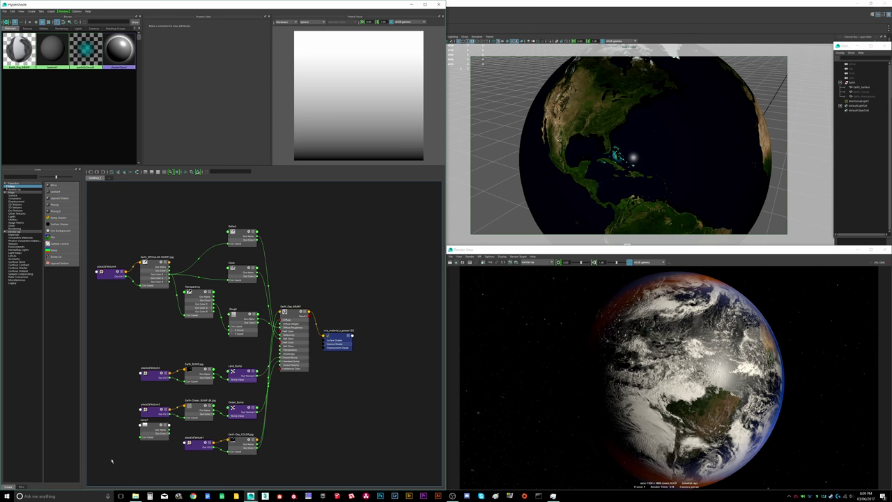
left_click_drag(150, 435, 294, 279)
scroll(299, 279, "up", 2)
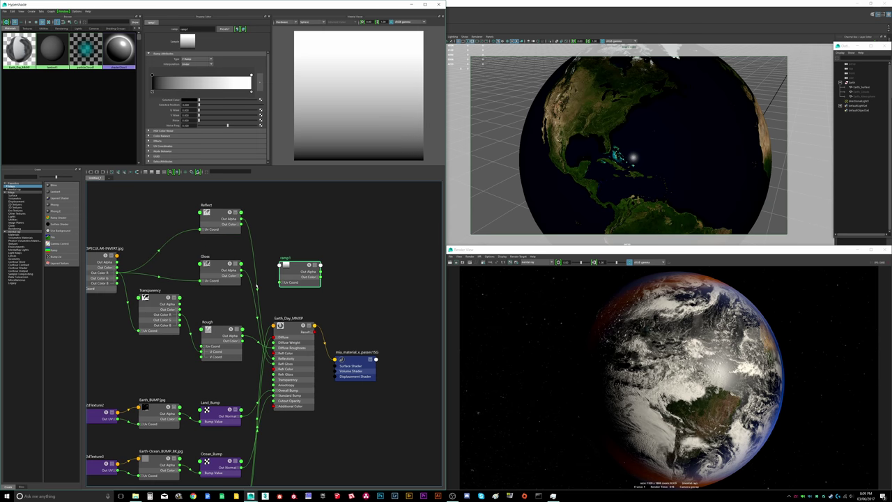
Step: Rename the new ramp as IOR and place it just above the Earth day material with its UV coordinate inputs expanded
double_click(286, 258)
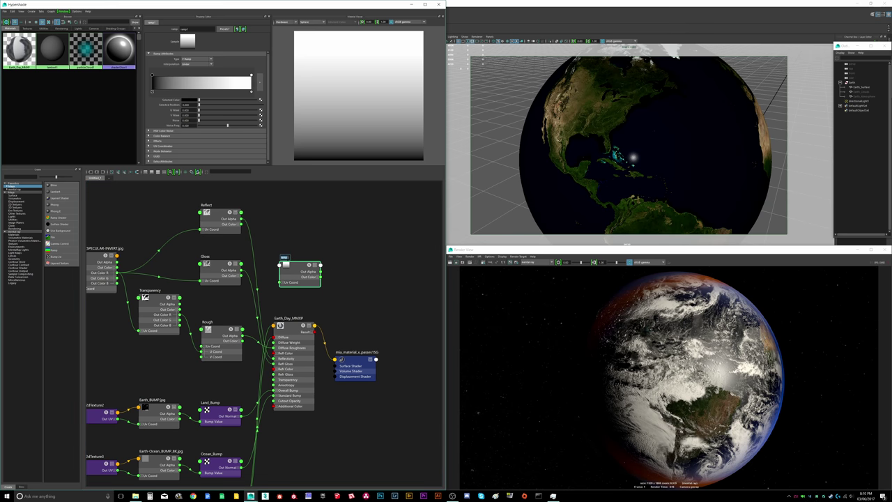
type("cl")
key("Return")
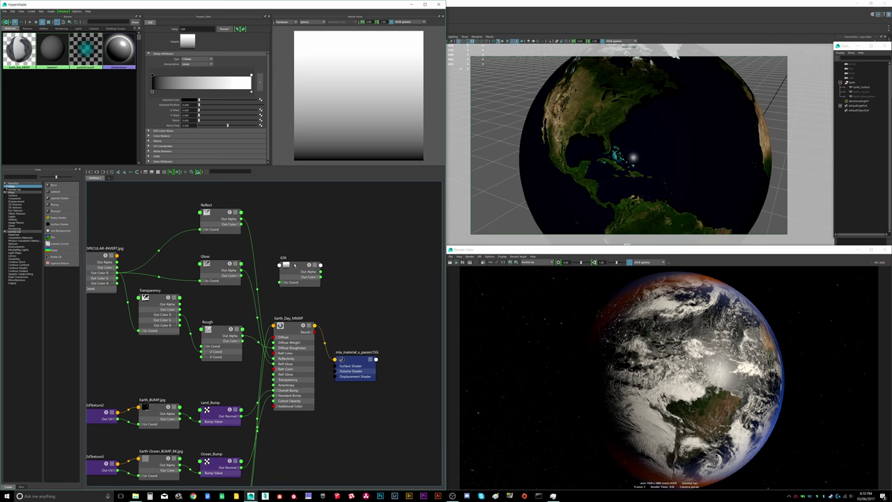
mouse_move(295, 267)
left_mouse_down()
mouse_move(245, 292)
mouse_move(250, 299)
mouse_move(291, 278)
left_mouse_up()
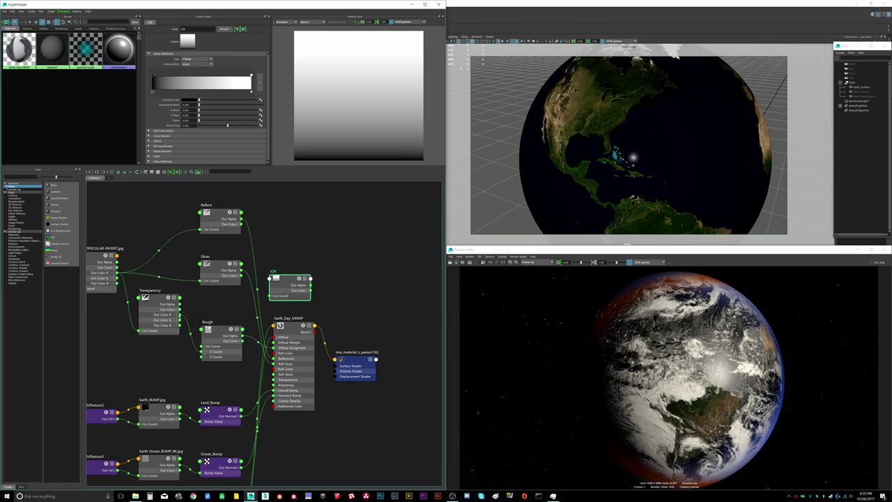
left_click(275, 295)
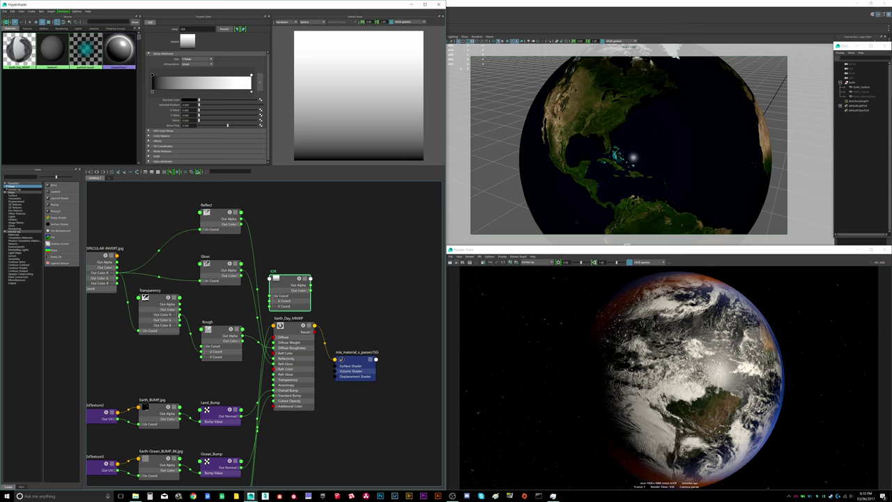
Step: Connect the Transparency ramp's Out Color R to the IOR ramp's U Coord and set the IOR ramp's type to U Ramp
left_click_drag(180, 314, 270, 301)
left_click(196, 59)
left_click(193, 69)
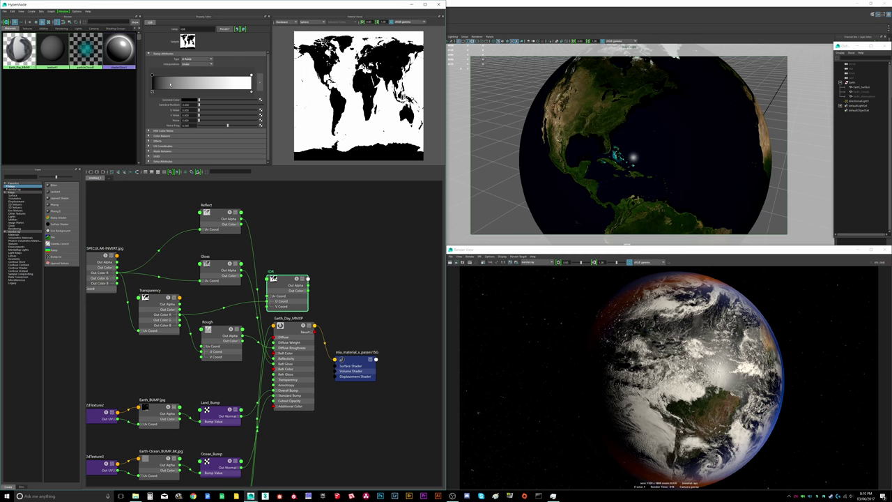
Step: Connect the Transparency ramp's Out Alpha to the Earth day material's Transparency, and preview the material with the mental ray renderer
left_click(297, 332)
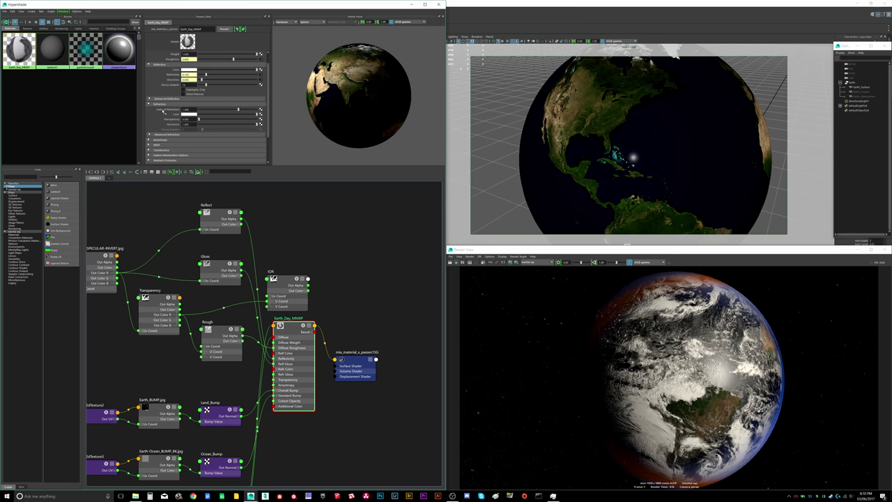
mouse_move(164, 111)
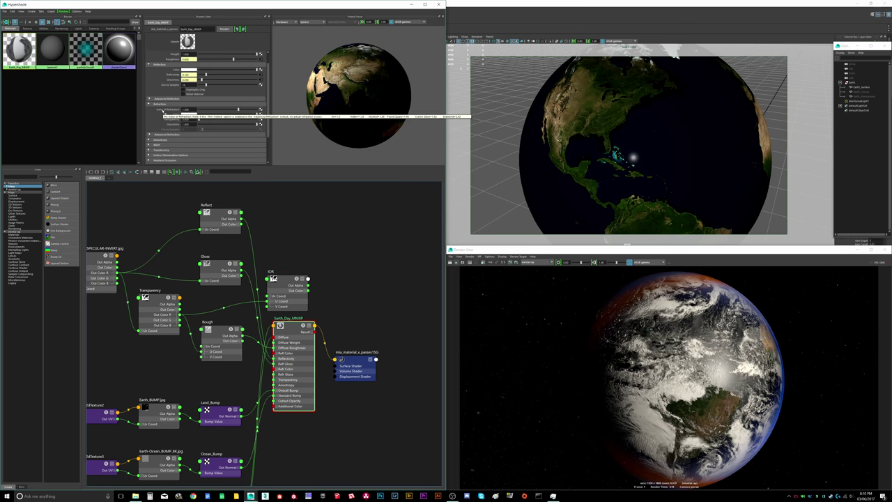
left_click(156, 301)
left_click(293, 331)
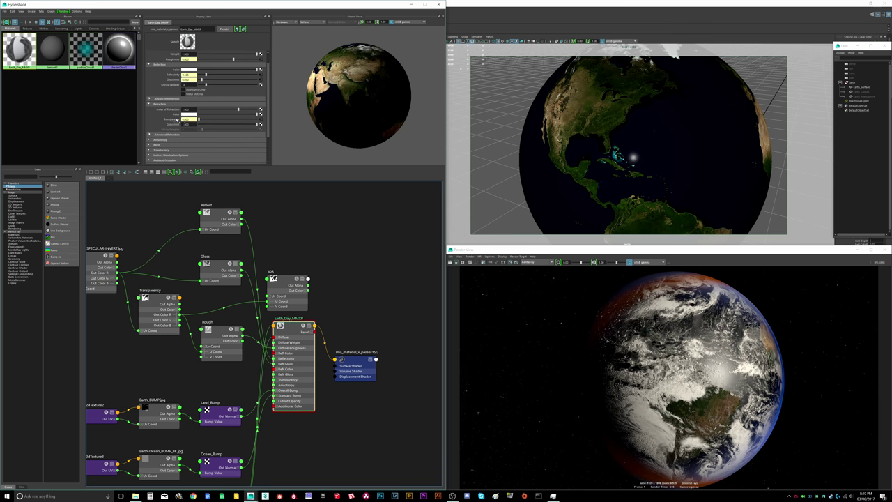
left_click(296, 21)
left_click(289, 31)
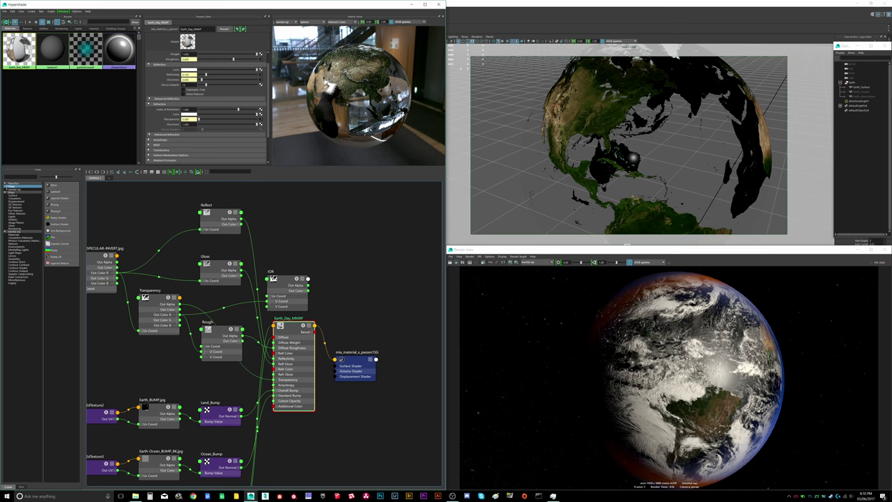
Step: Change the Earth day material's index of refraction and enter a new brightness value for the IOR ramp's white end color
double_click(186, 109)
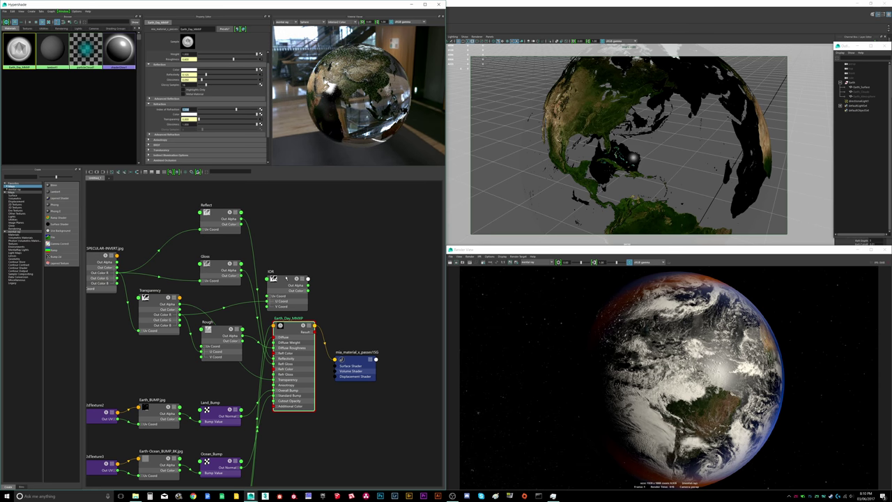
left_click(287, 277)
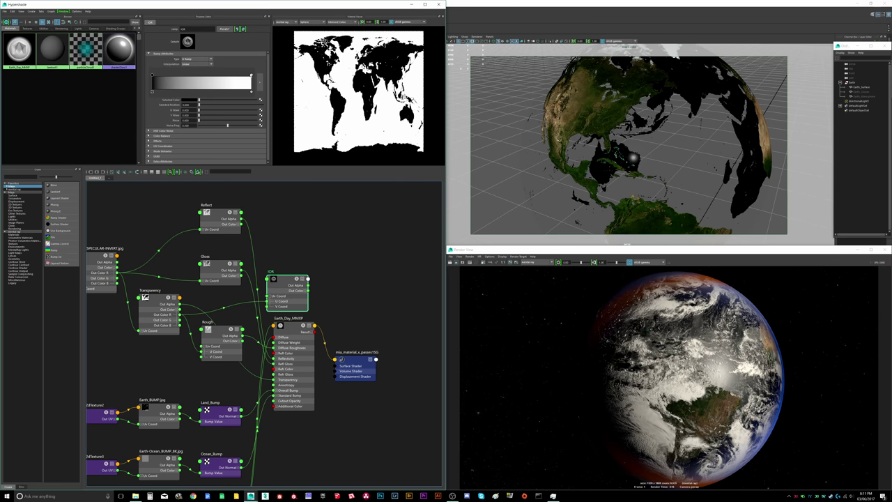
left_click(251, 75)
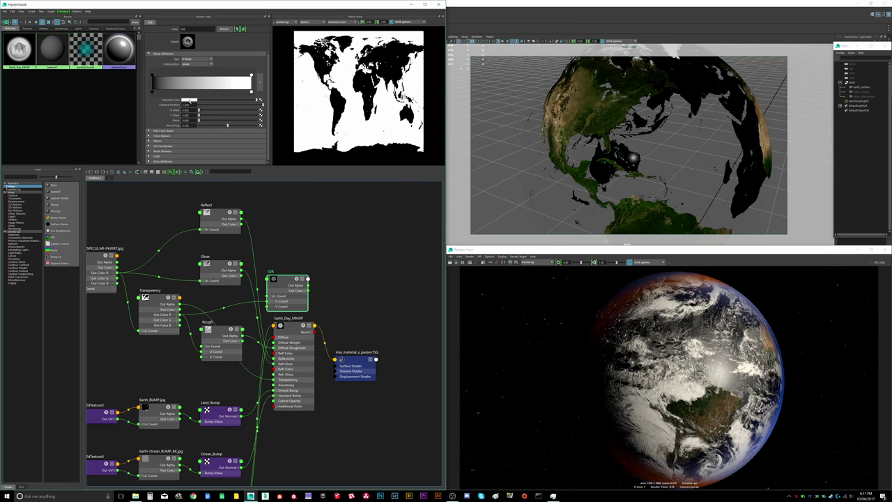
left_click(190, 100)
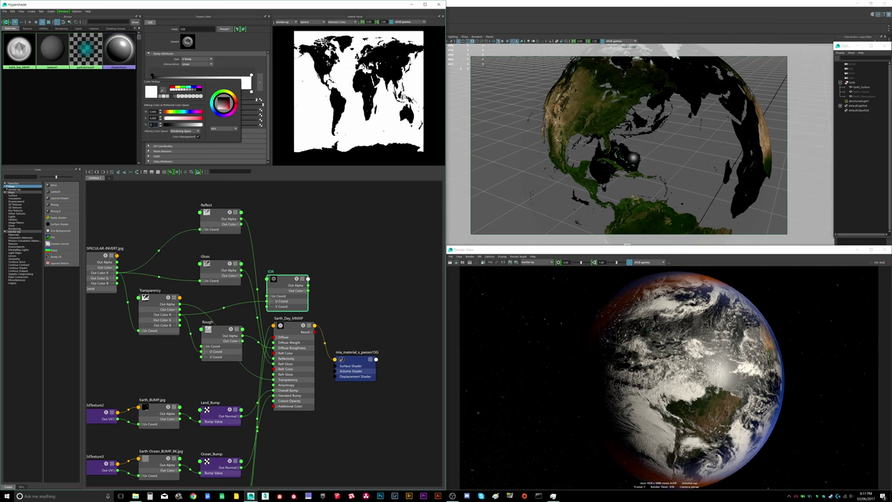
key("Return")
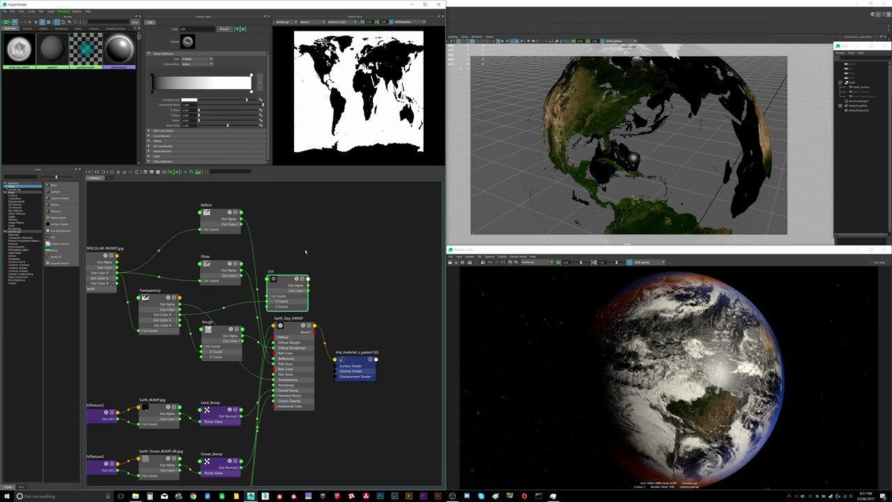
Step: Collapse the IOR ramp's UV coordinate inputs and connect the ramp to the Earth day material's index of refraction
left_click_drag(289, 285, 290, 276)
left_click(271, 288)
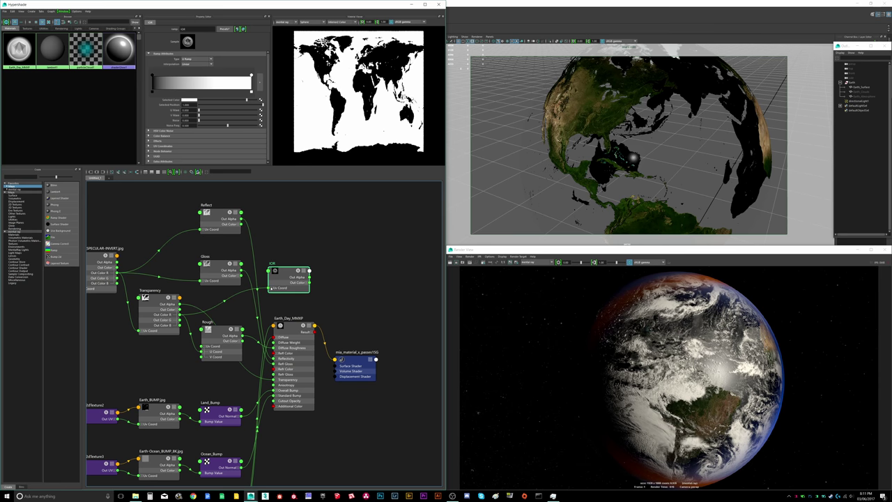
left_click(290, 321)
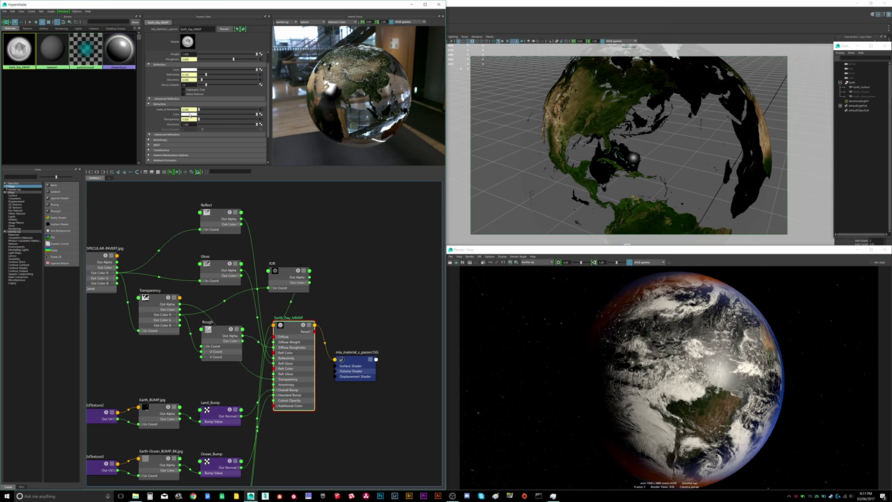
Step: Set the Earth day material's refraction color to a medium blue
left_click(189, 116)
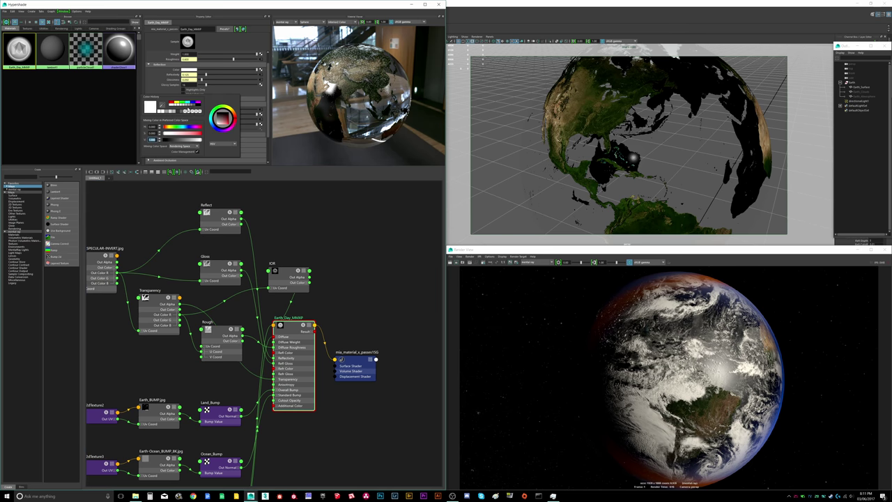
left_click(213, 124)
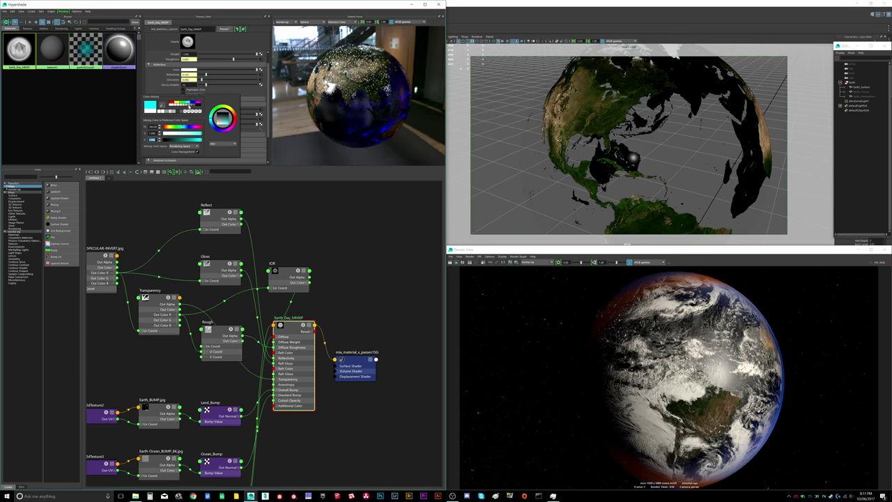
left_click_drag(214, 125, 215, 128)
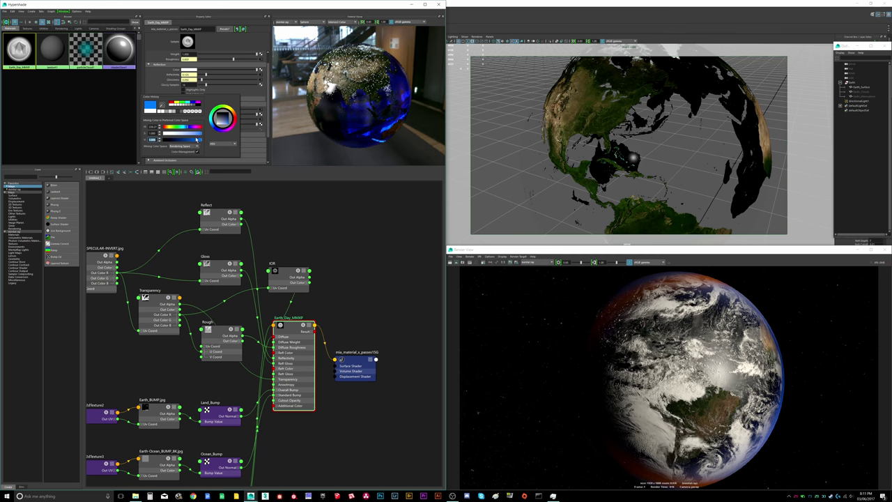
left_click(197, 140)
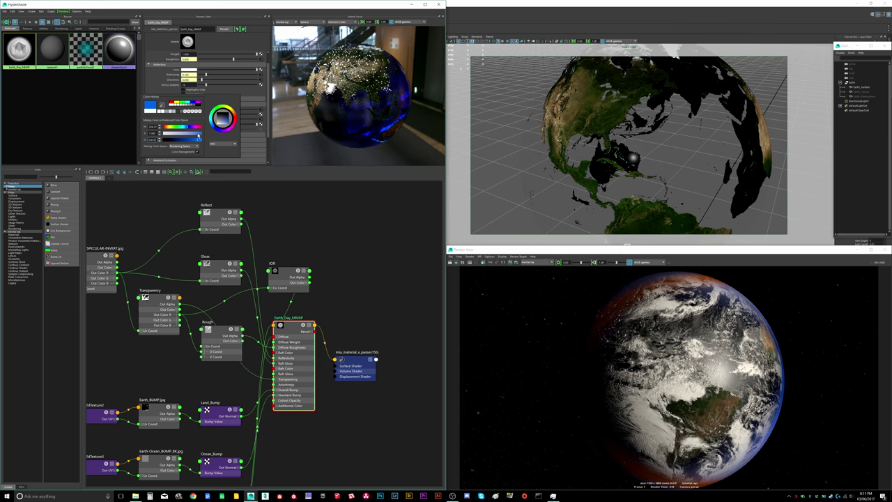
left_click(200, 134)
left_click_drag(199, 135, 194, 143)
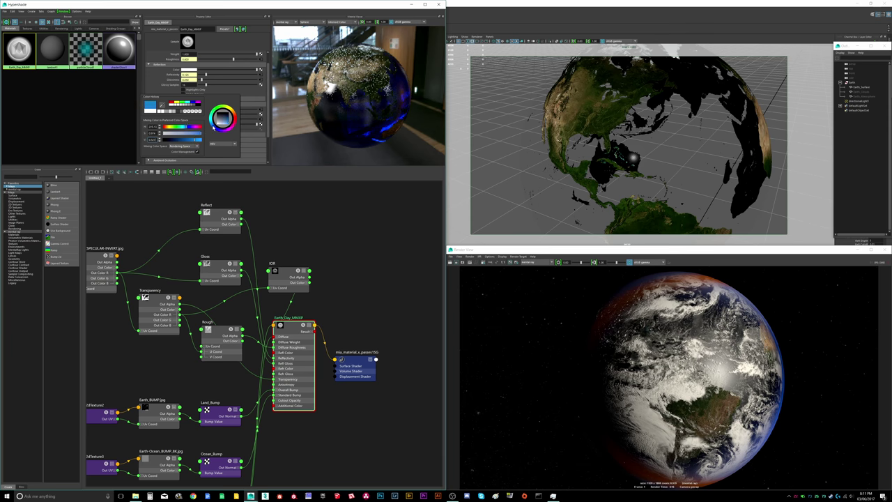
left_click_drag(215, 129, 214, 126)
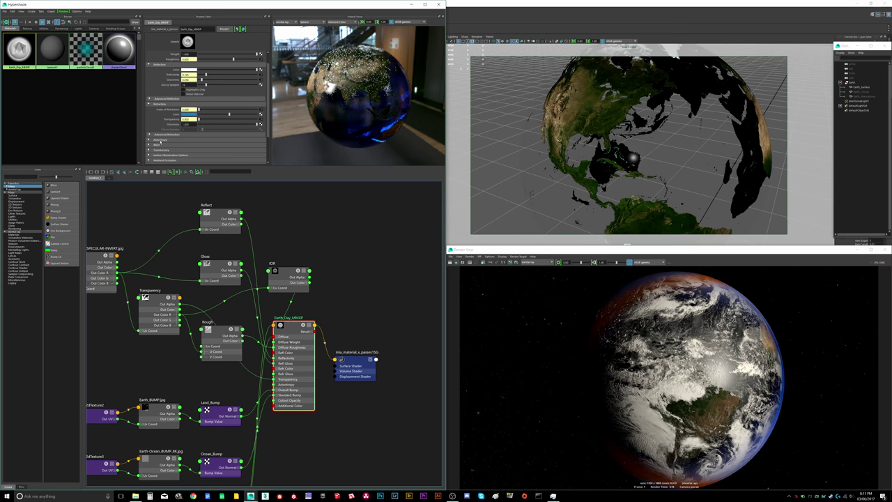
Step: Enable Use Max Distance and Use Color At Max Distance in the material's advanced refraction settings
scroll(224, 108, "down", 1)
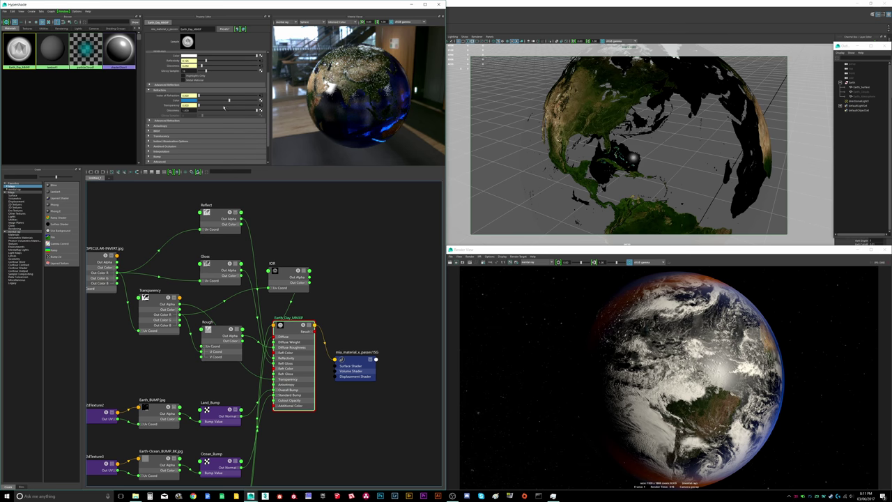
left_click(261, 110)
left_click(235, 85)
left_click(309, 239)
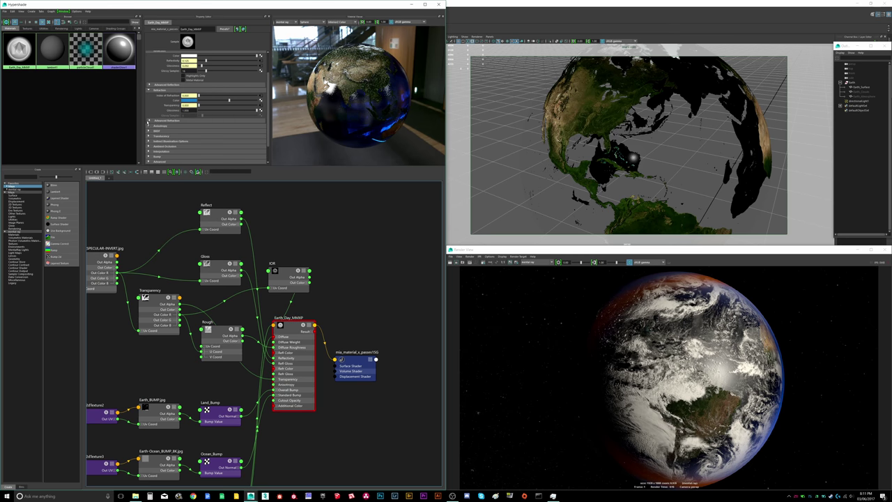
left_click(175, 121)
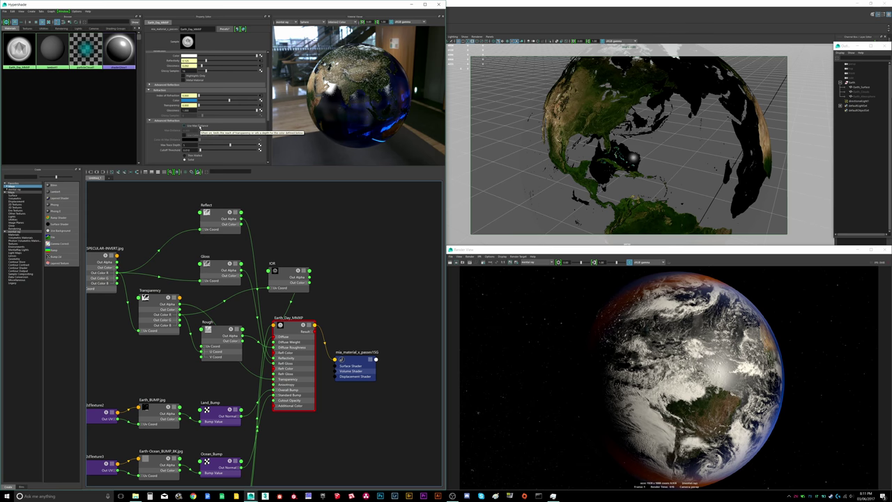
left_click(200, 128)
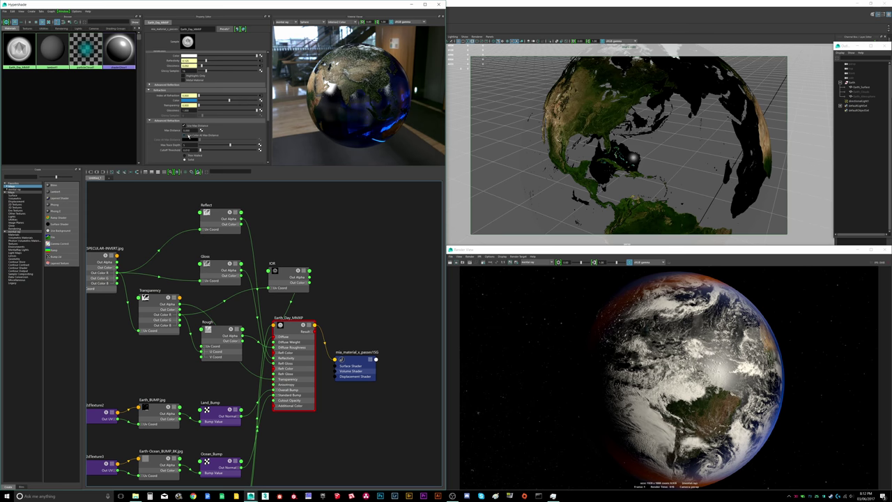
left_click(188, 138)
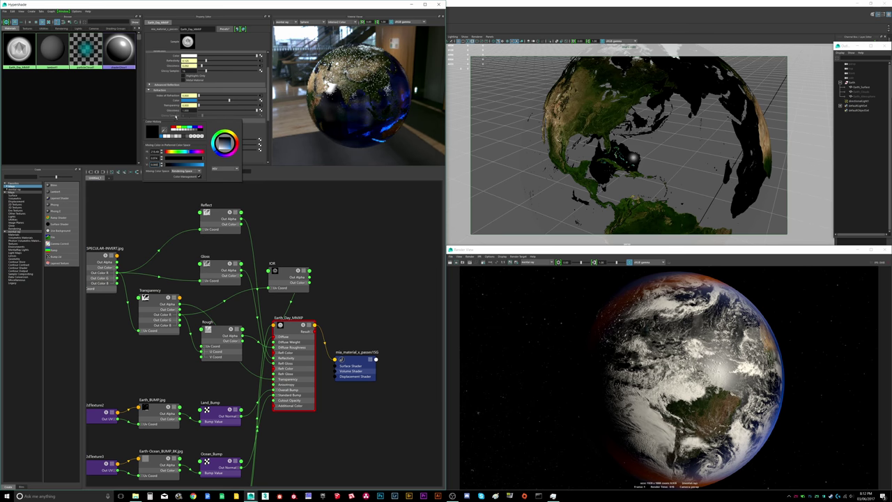
Step: Set the color at max distance to a deep blue and brighten the material's refraction color
left_click(163, 137)
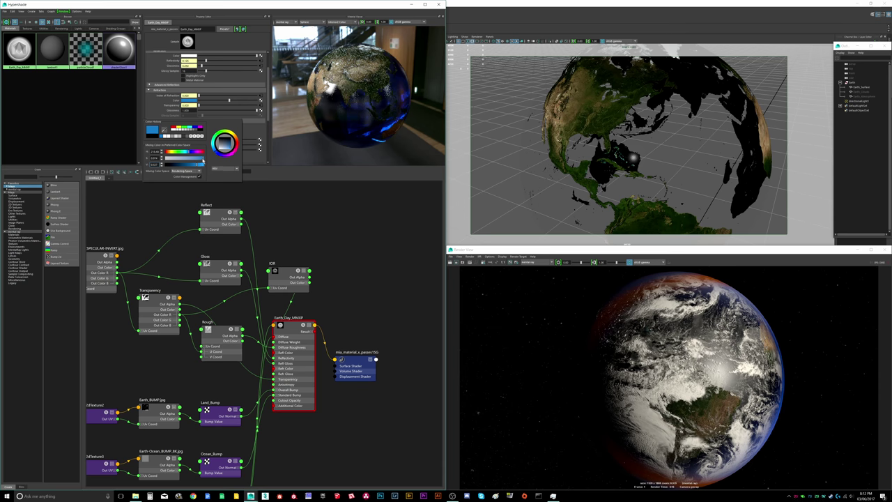
left_click(189, 152)
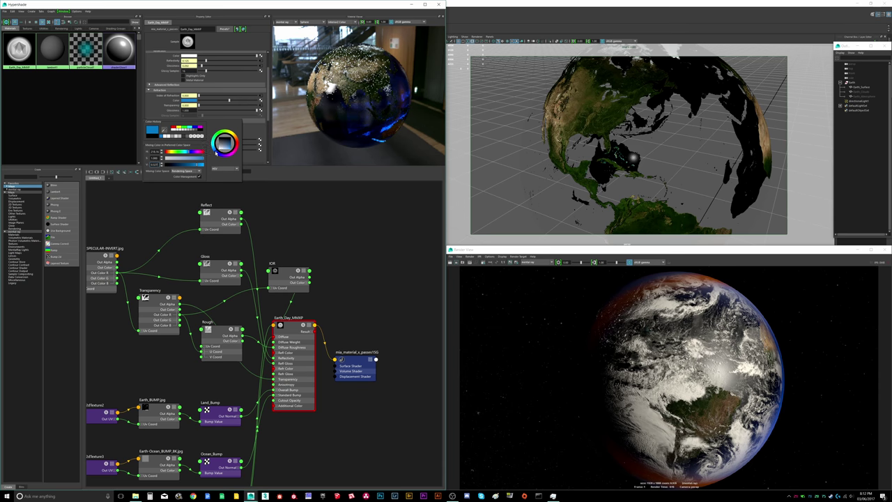
left_click(191, 165)
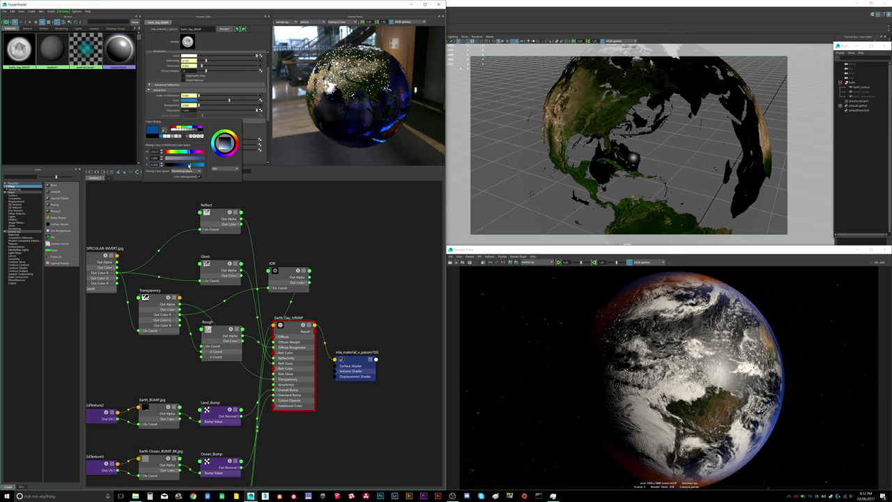
left_click(176, 166)
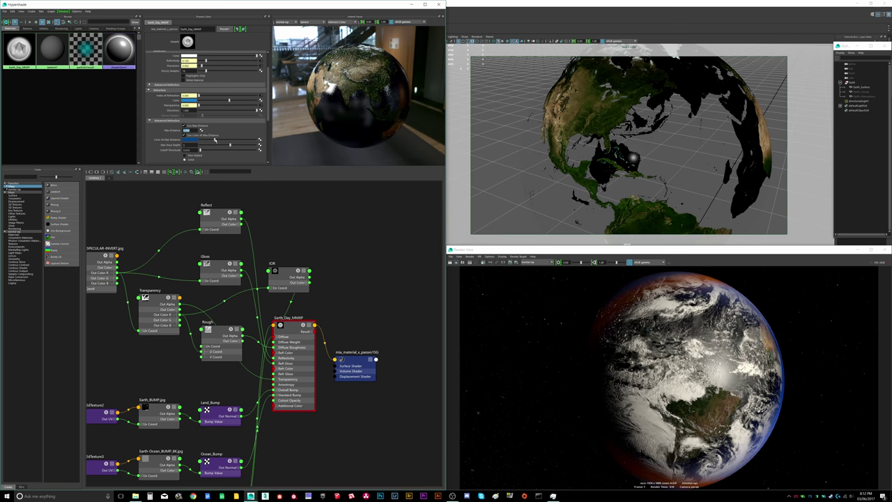
left_click_drag(233, 101, 239, 101)
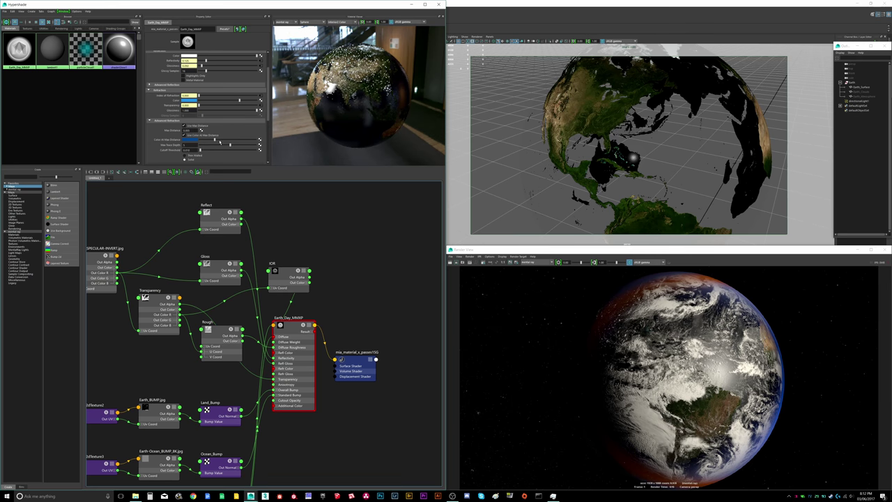
left_click_drag(216, 138, 229, 141)
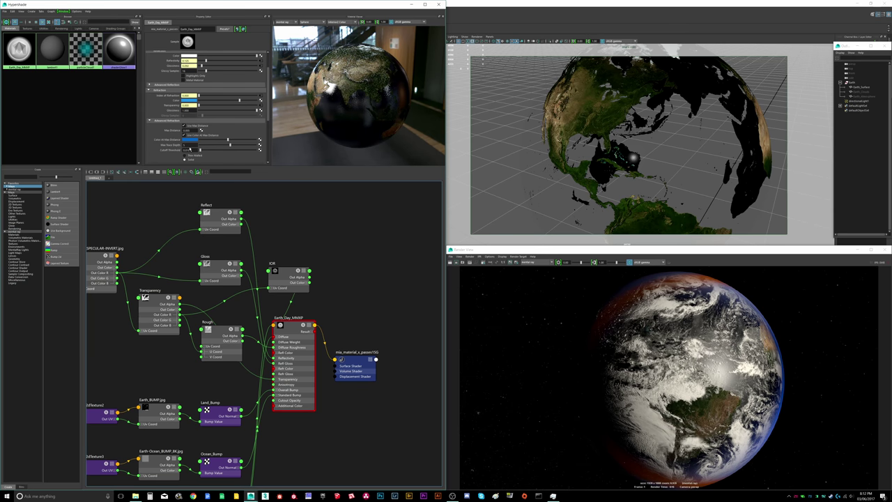
Step: Accept the autosave of the scene and graph the Earth day material's network again
scroll(190, 149, "up", 3)
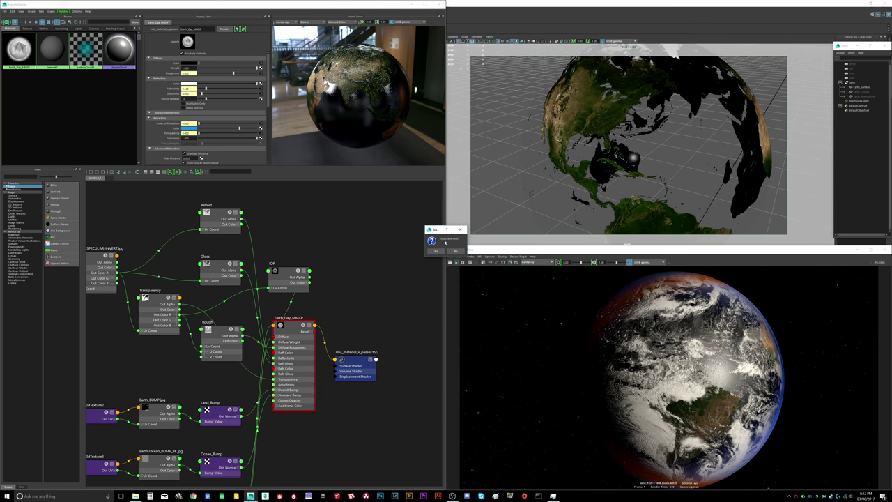
left_click(436, 250)
right_click(18, 49)
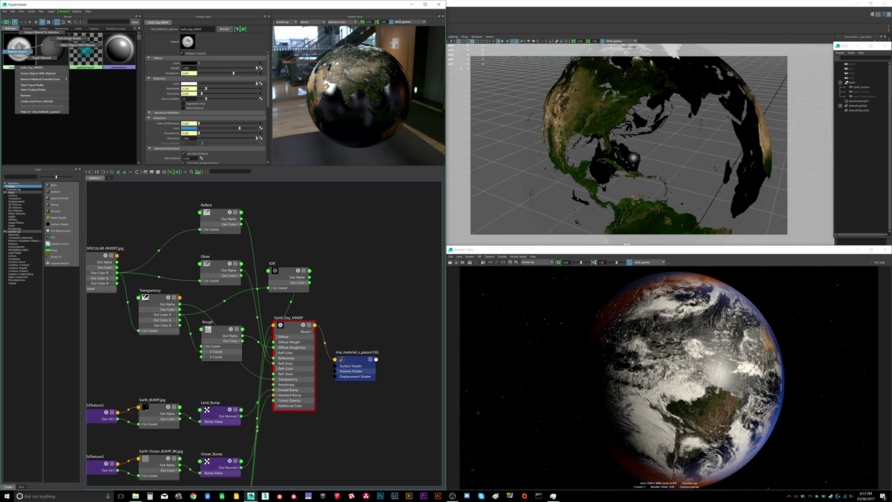
left_click(41, 58)
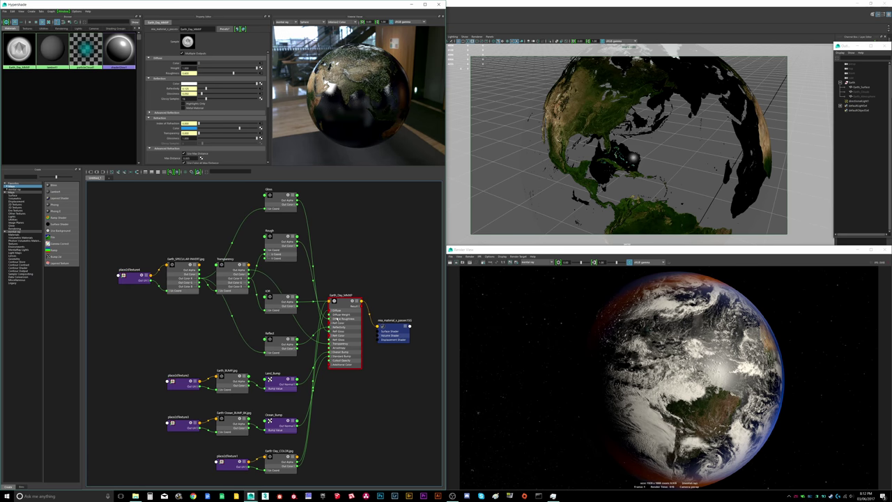
Step: Collapse the expanded color outputs of the Transparency ramp and specular map nodes and the Rough ramp's UV coordinate inputs
left_click(245, 275)
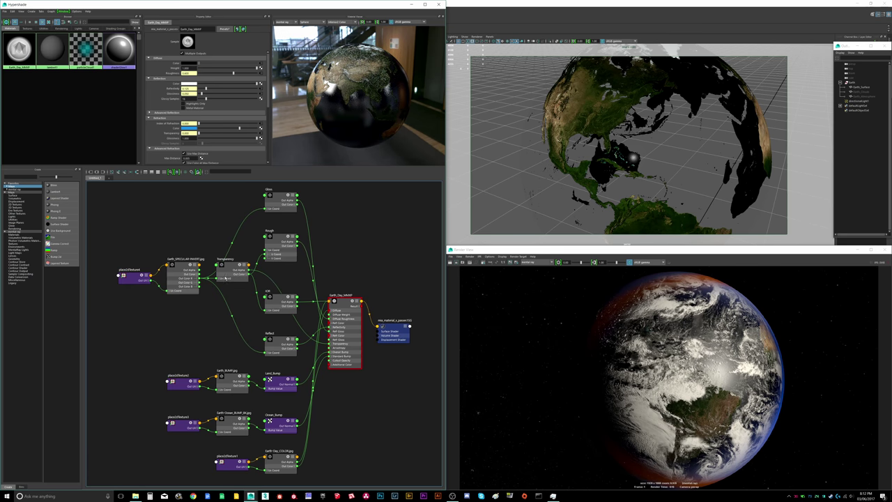
left_click(197, 276)
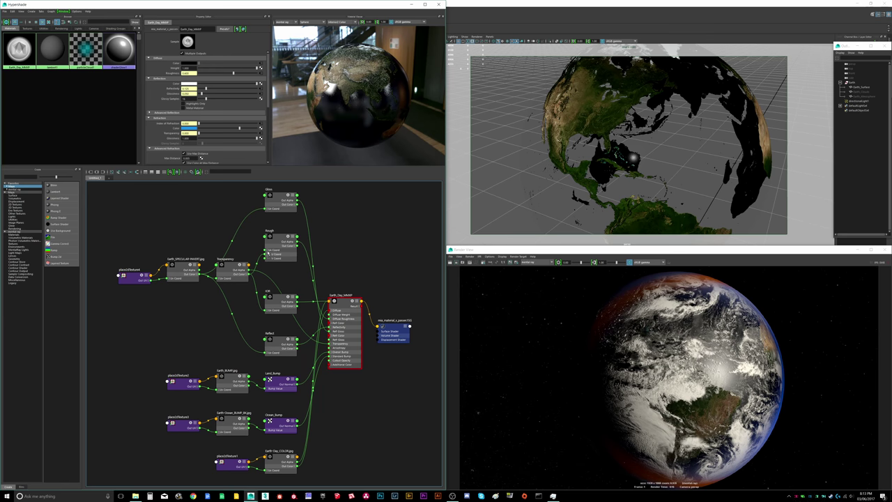
left_click(268, 251)
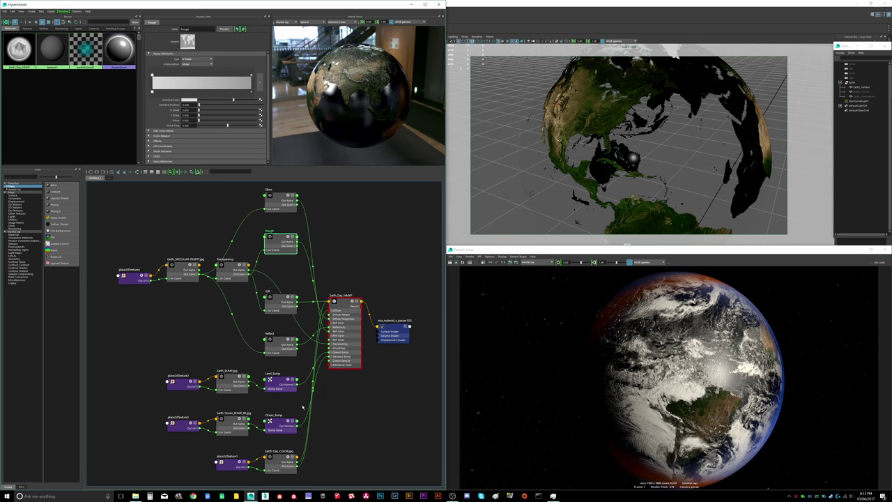
Step: Keep the current render image, re-render the Earth and examine the oceans around Florida and the Caribbean
right_click_drag(39, 53, 36, 65)
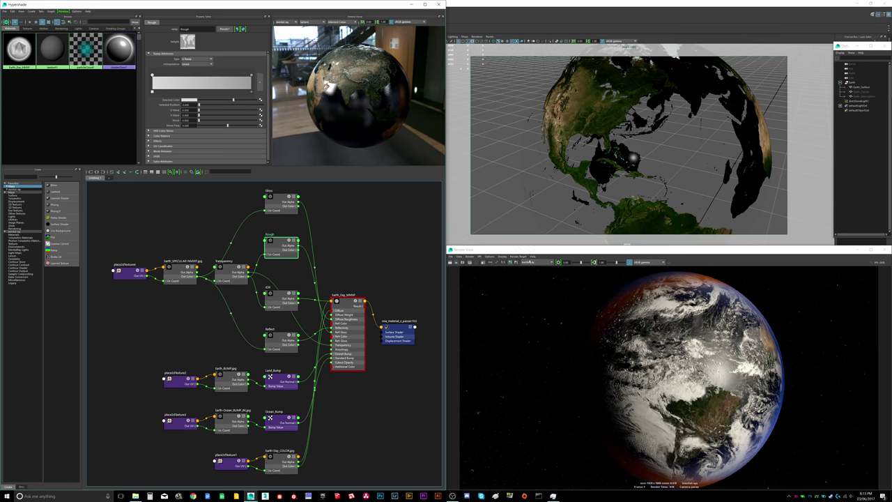
left_click(505, 263)
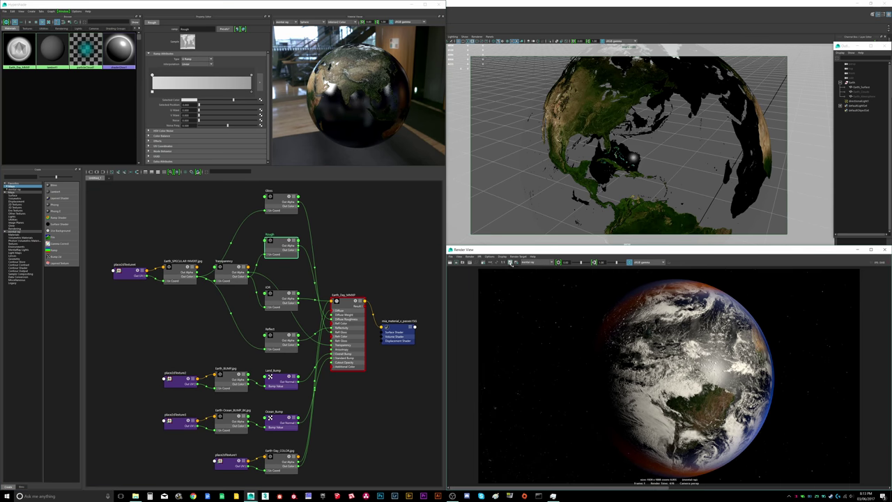
left_click(451, 264)
left_click(461, 272)
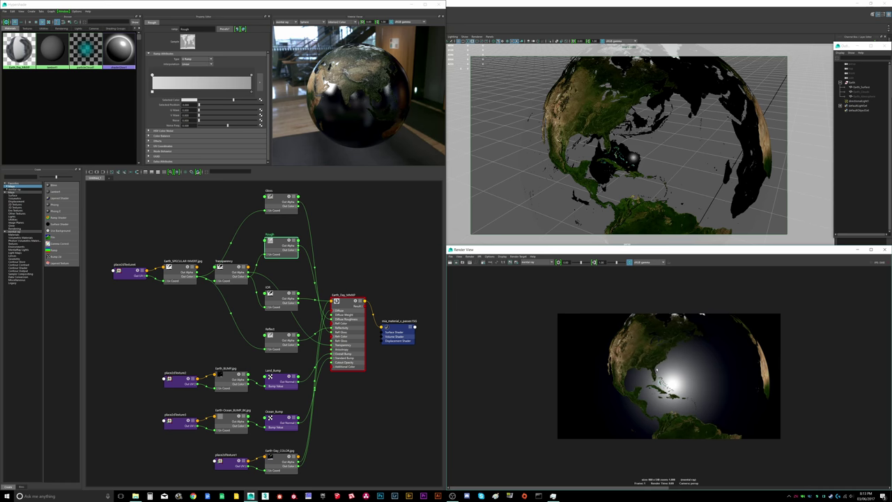
scroll(691, 402, "up", 6)
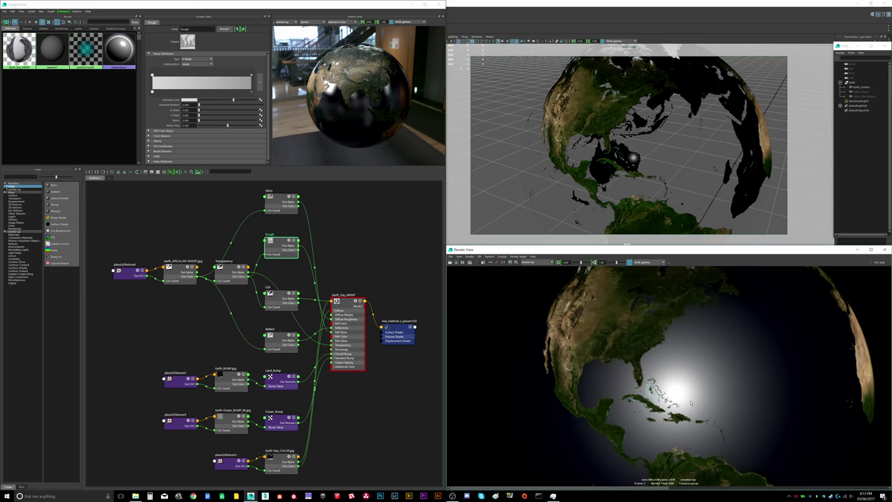
scroll(691, 403, "up", 2)
scroll(691, 402, "down", 6)
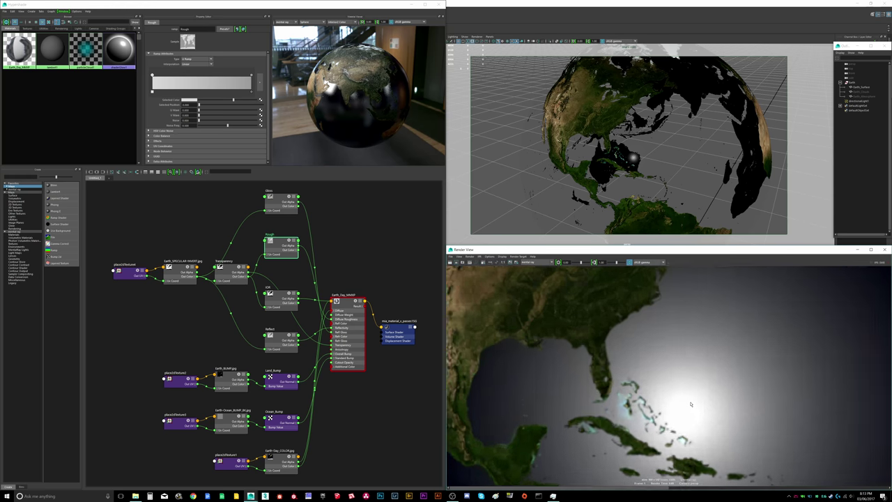
scroll(687, 409, "down", 1)
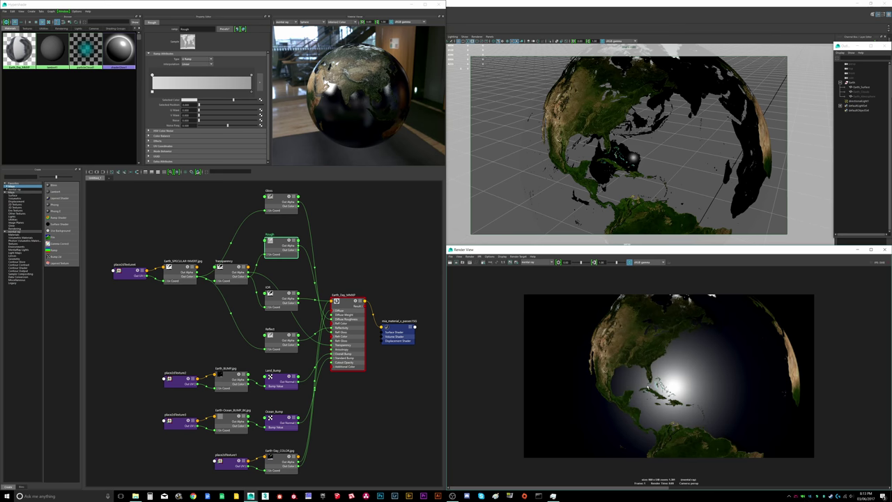
Step: Create a mia_material_x_passes material, place it below the day material and name it Earth_Night with the day material's suffix
left_click(17, 191)
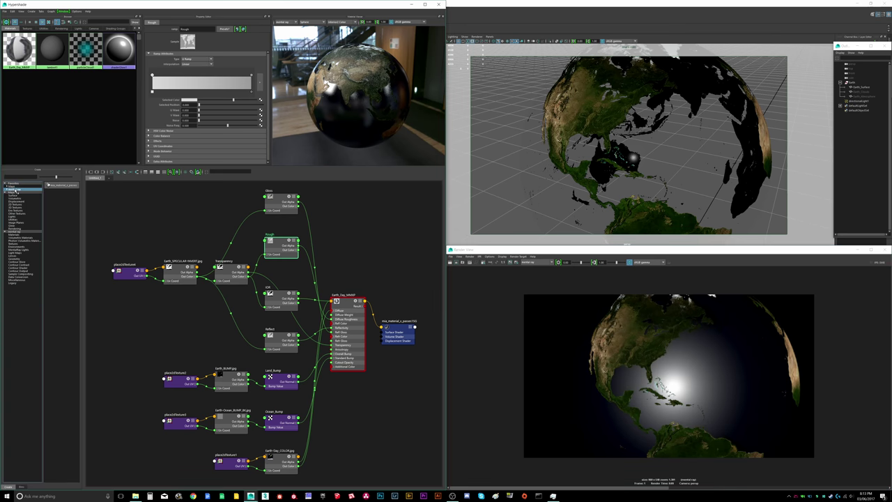
left_click(61, 185)
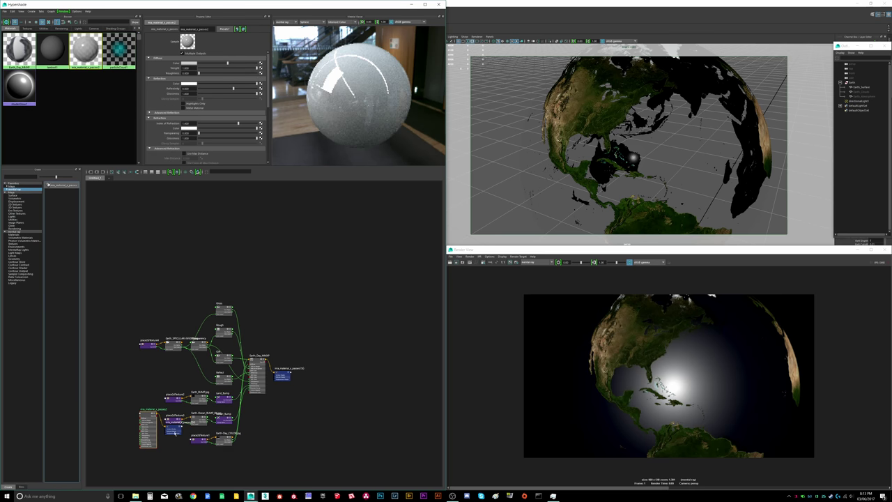
left_click_drag(173, 430, 258, 439)
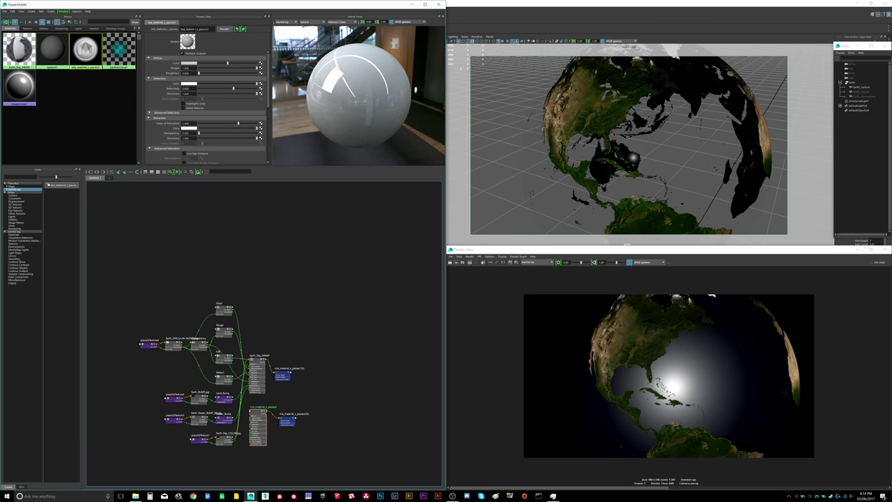
double_click(196, 29)
type("Earth_Night_MAT")
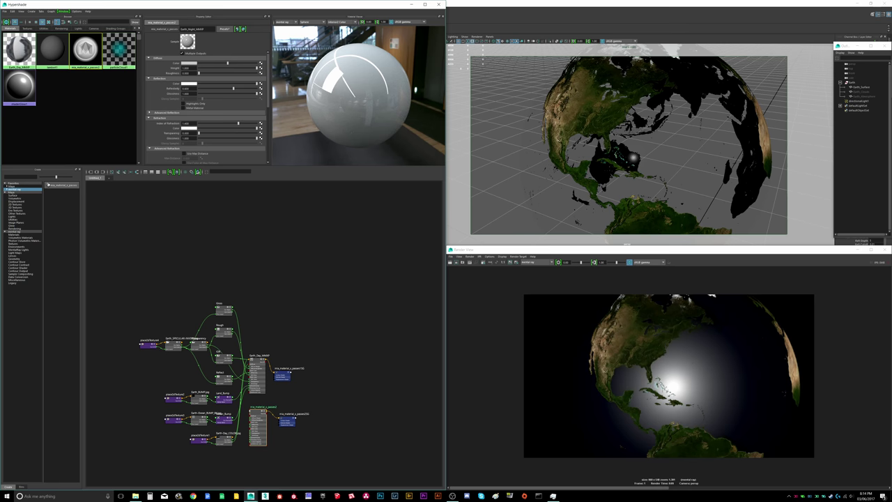
key("Return")
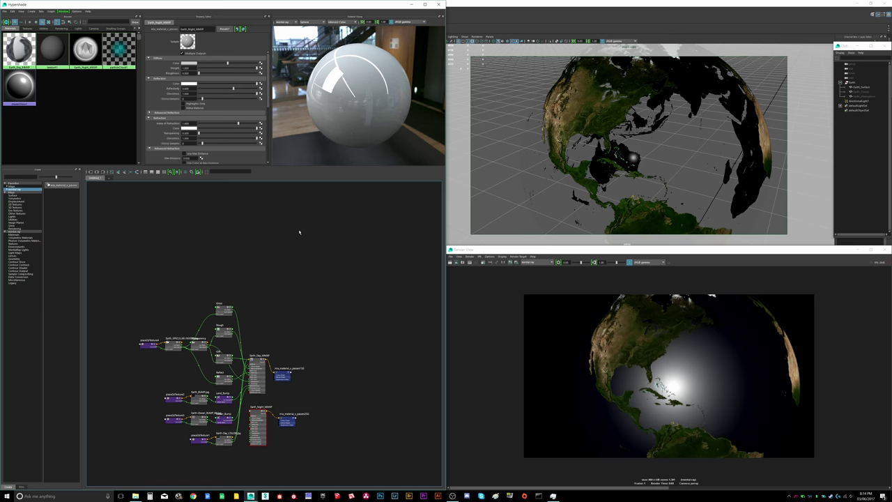
Step: Assign the Earth night material to the Earth_Surface sphere
scroll(279, 418, "up", 4)
middle_click_drag(288, 411, 310, 394, "alt")
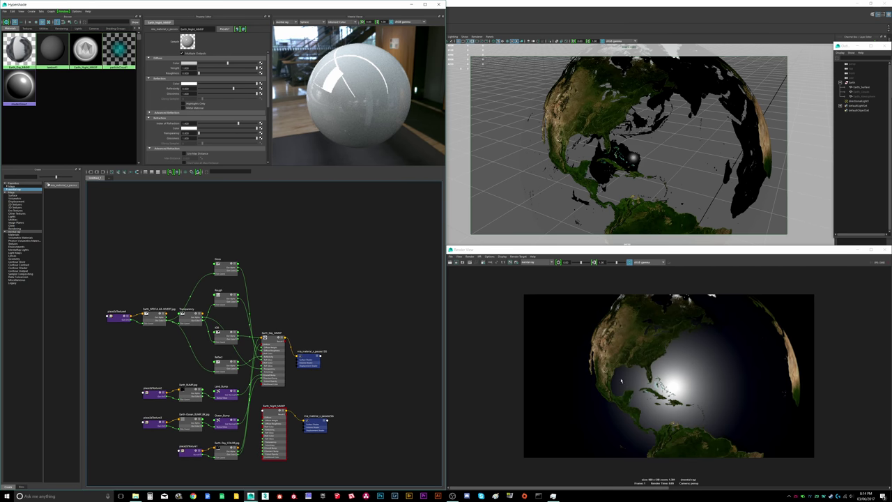
left_click(861, 86)
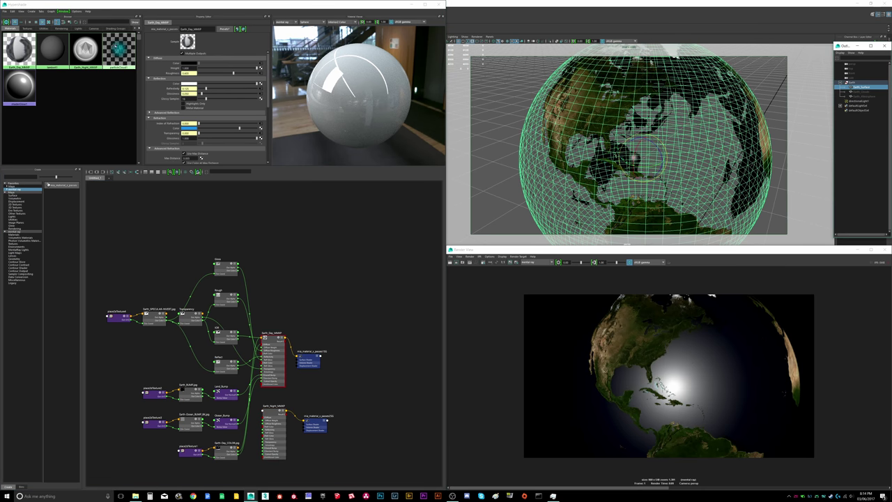
right_click_drag(83, 54, 85, 48)
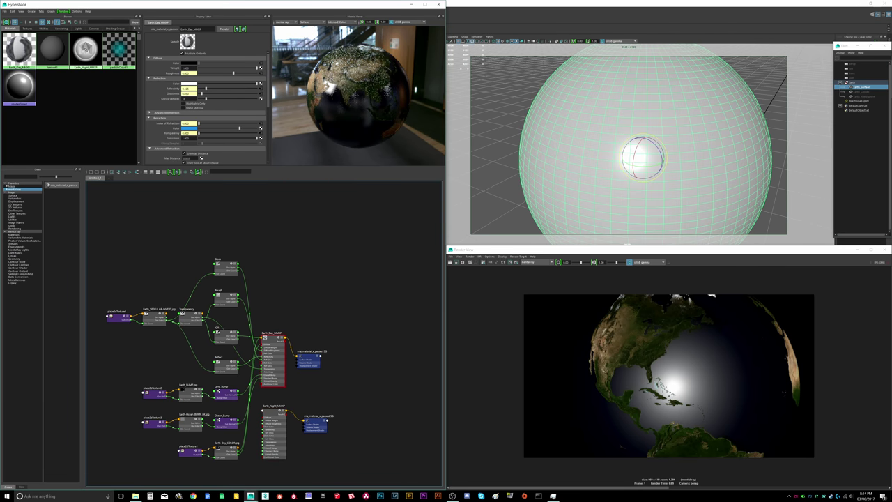
right_click_drag(634, 137, 589, 141, "alt")
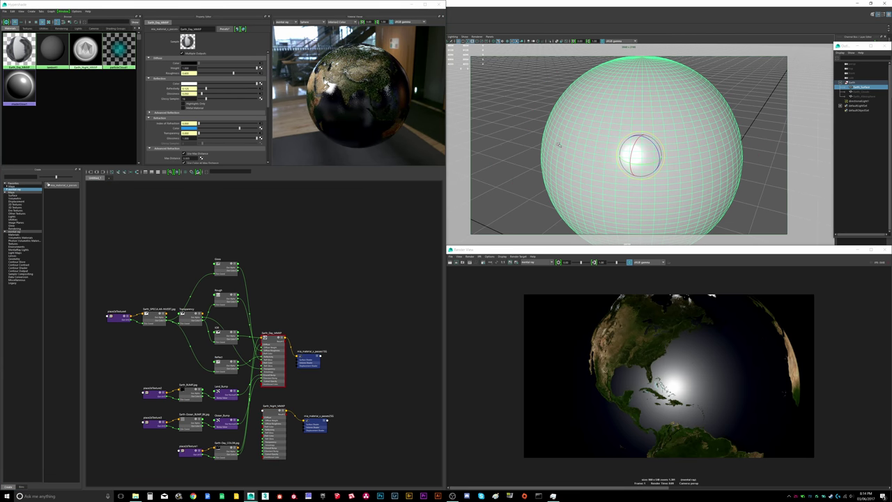
Step: Set the night material's diffuse color to black and drive its reflection glossiness and diffuse roughness with the Gloss and Rough ramps
left_click(283, 409)
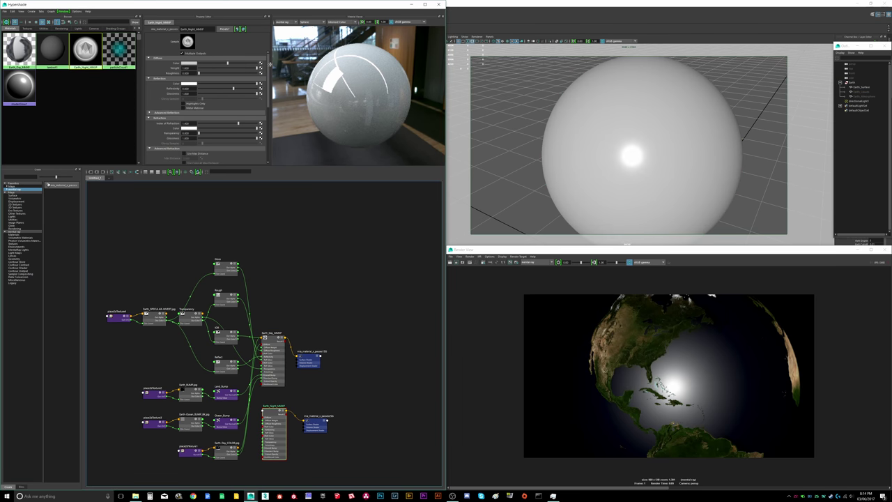
left_click(199, 65)
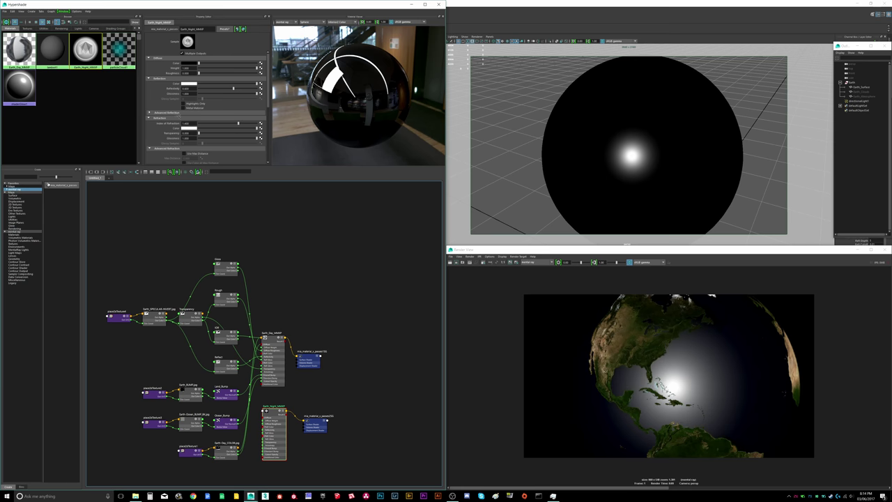
middle_click_drag(170, 95, 171, 95)
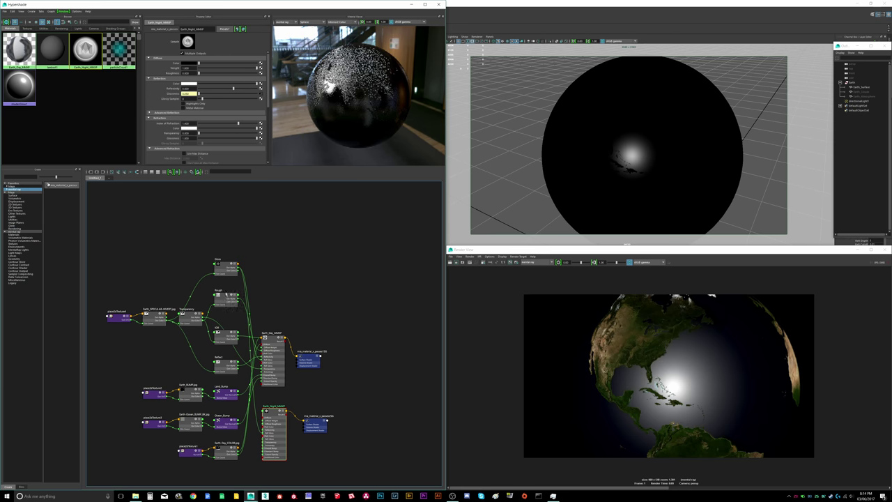
middle_click_drag(194, 109, 173, 73)
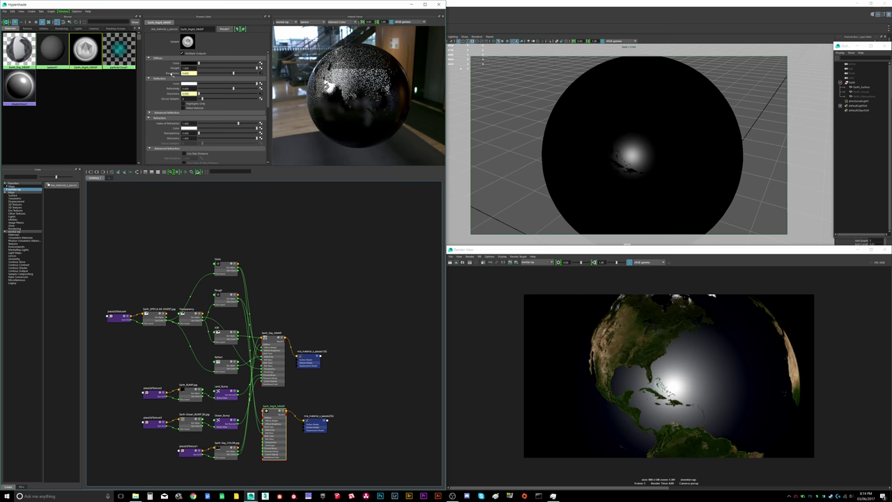
Step: Drive the night material's index of refraction, reflectivity and transparency with the IOR, Reflect and Transparency ramps
left_click(224, 332)
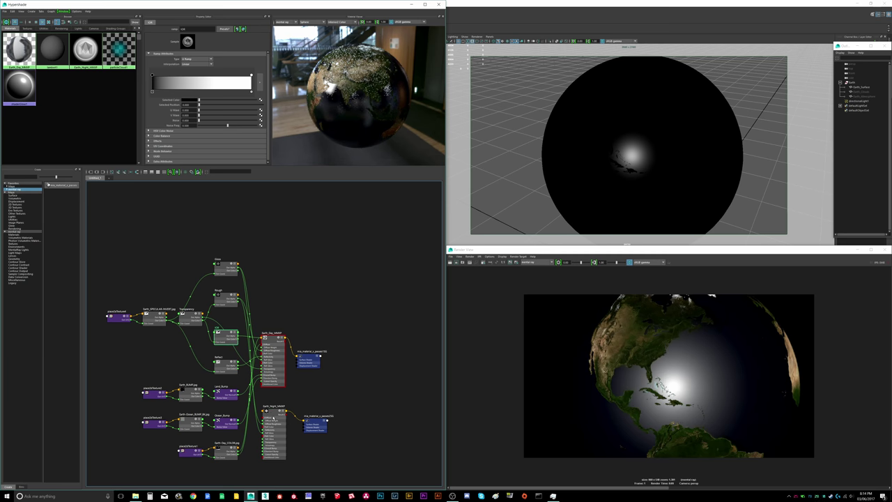
left_click(86, 49)
scroll(209, 121, "down", 1)
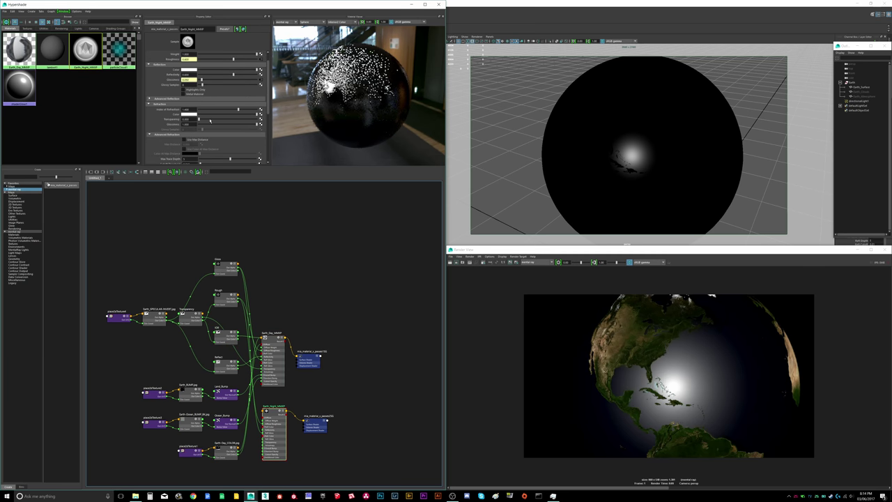
scroll(210, 121, "down", 1)
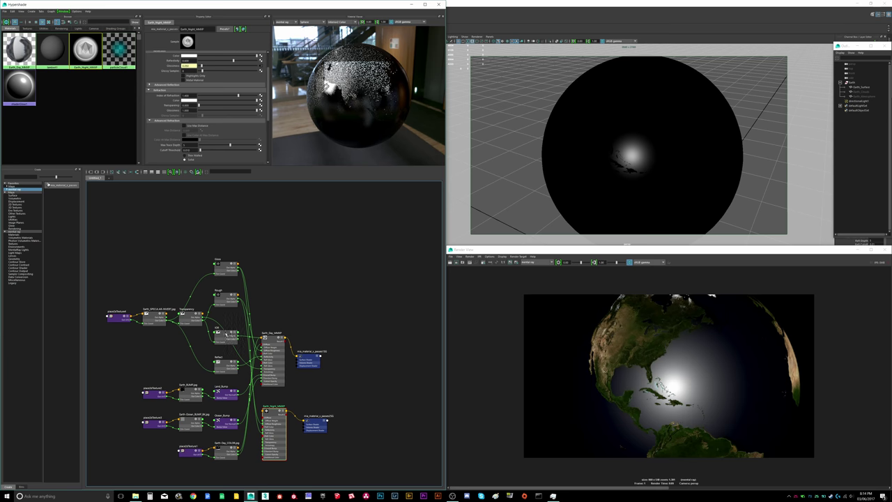
middle_click_drag(177, 108, 175, 96)
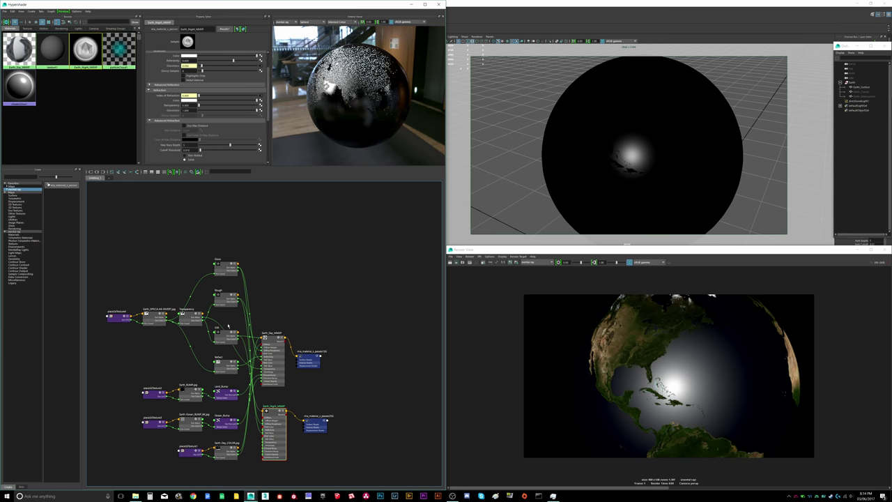
middle_click_drag(224, 362, 176, 62)
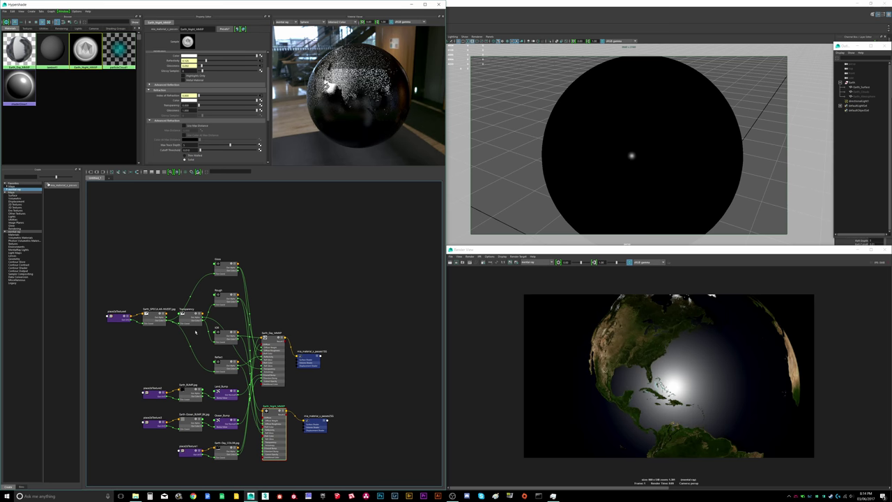
middle_click_drag(188, 316, 172, 107)
left_click(172, 106)
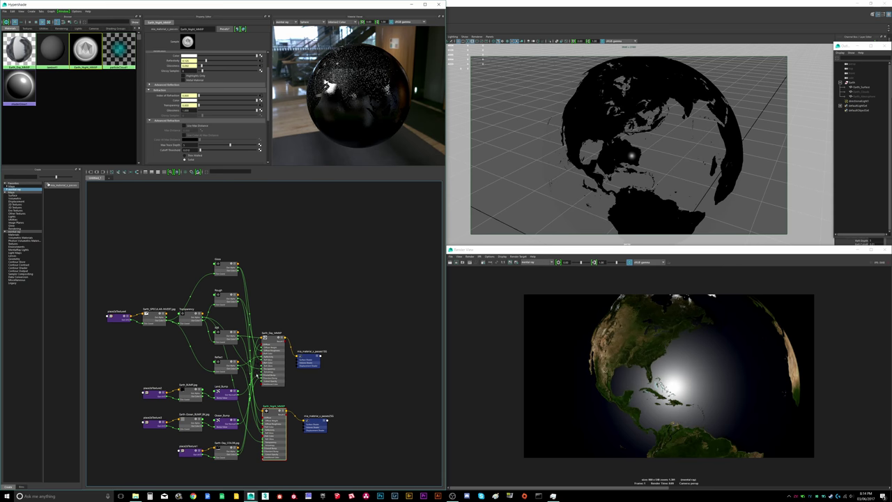
Step: Connect Land_Bump to the night material's Overall Bump and Ocean_Bump to its Standard Bump
scroll(154, 137, "down", 5)
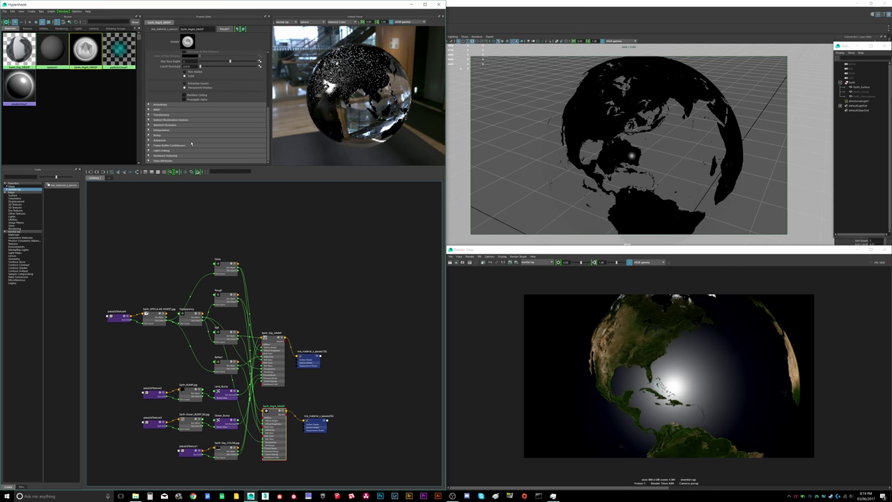
left_click(149, 135)
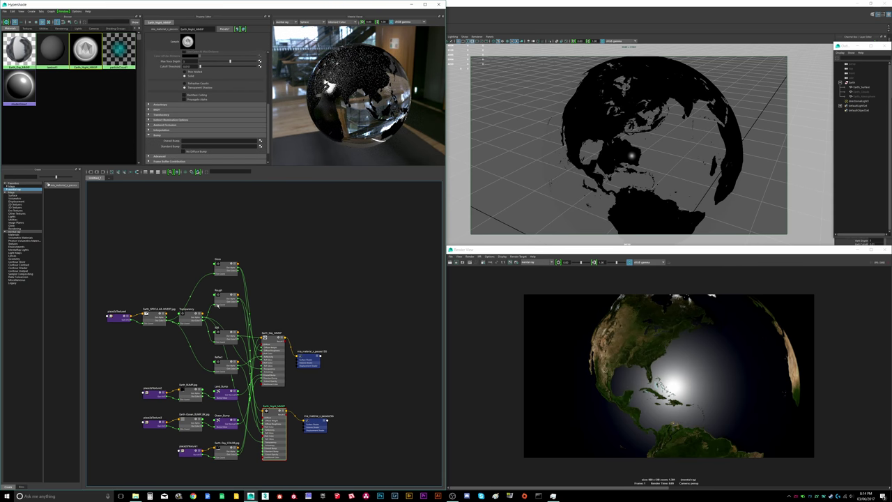
middle_click_drag(225, 393, 173, 143)
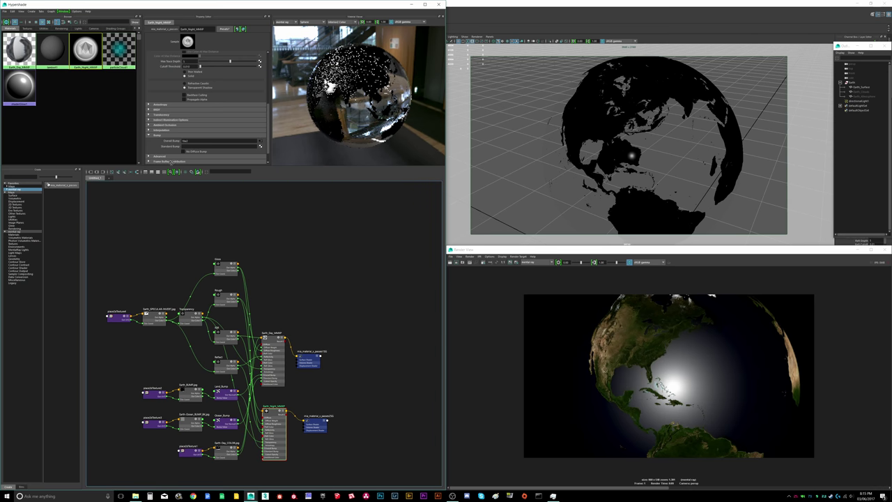
middle_click_drag(171, 149, 172, 147)
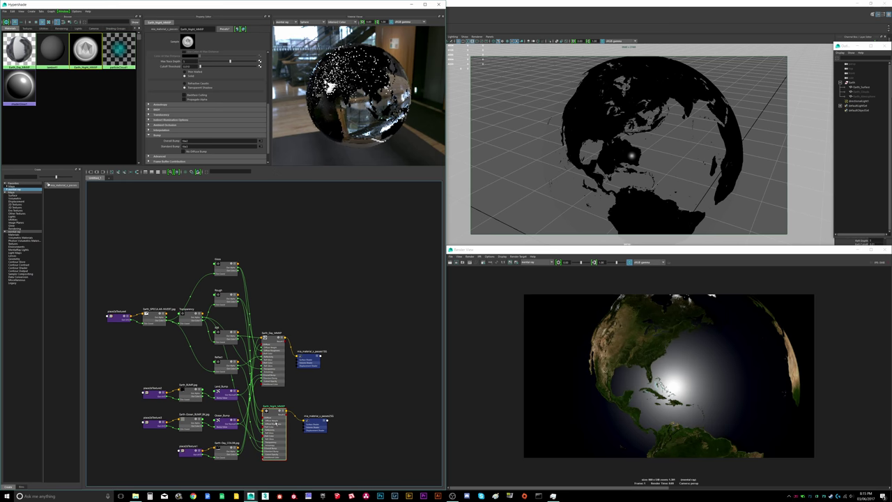
Step: Enable Use Max Distance and Use Color At Max Distance for the night material and enter its max distance
scroll(198, 86, "up", 5)
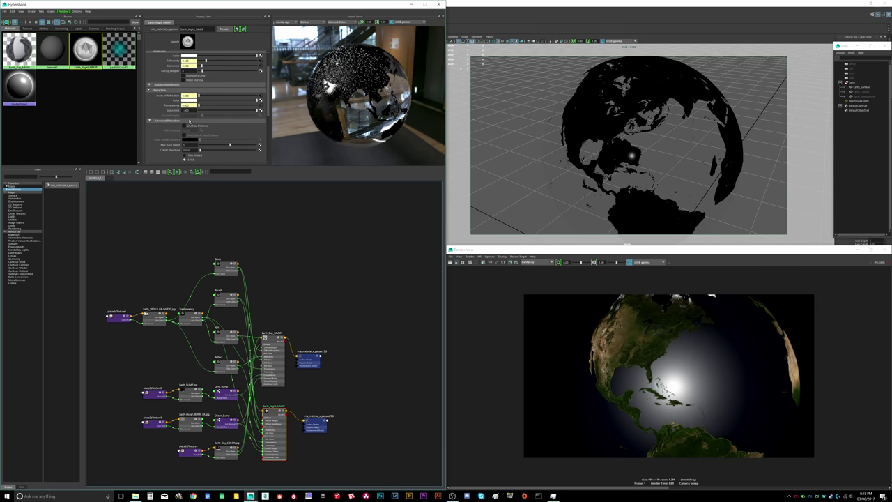
left_click(184, 127)
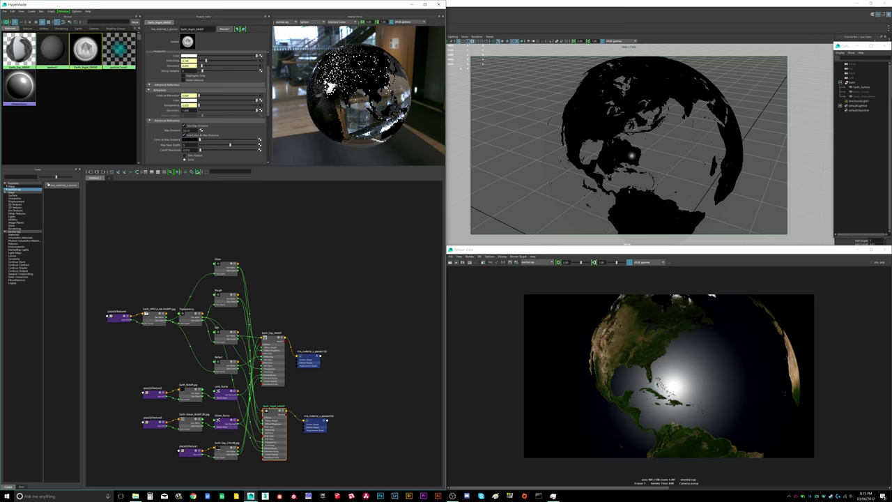
key("Return")
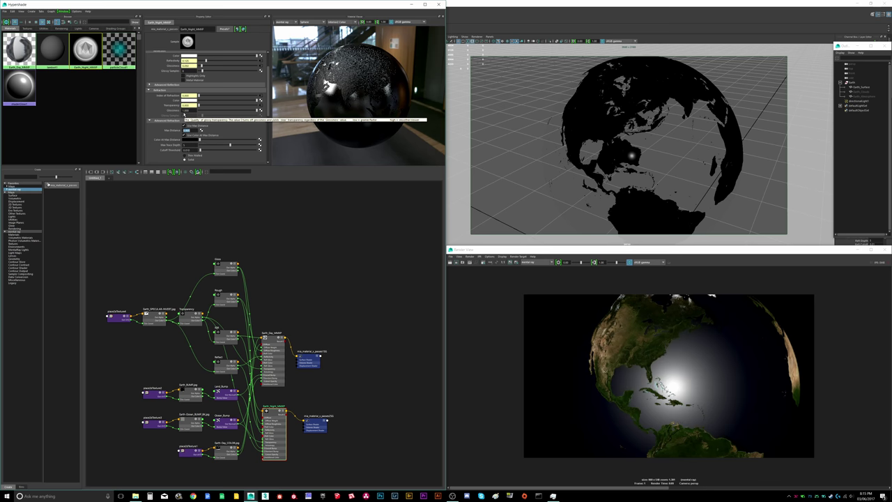
Step: Match the night material's refraction Color and Color At Max Distance to the blues used by the Earth_Day material
left_click(192, 101)
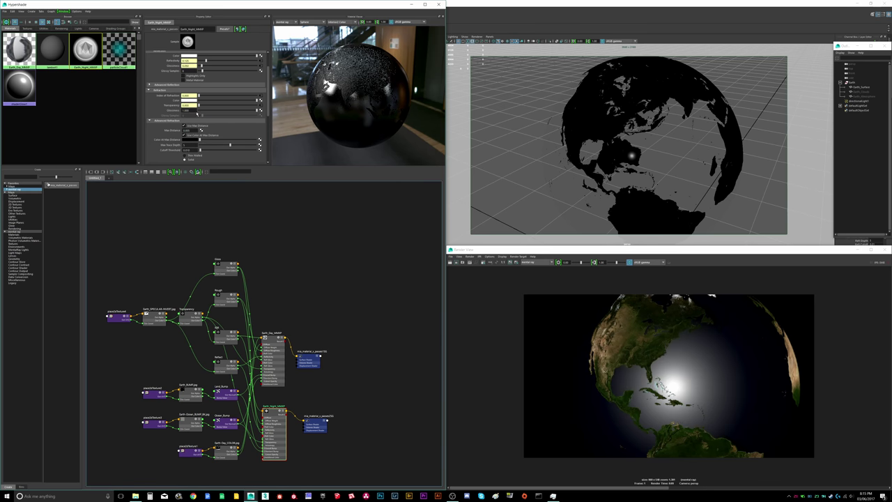
left_click(277, 344)
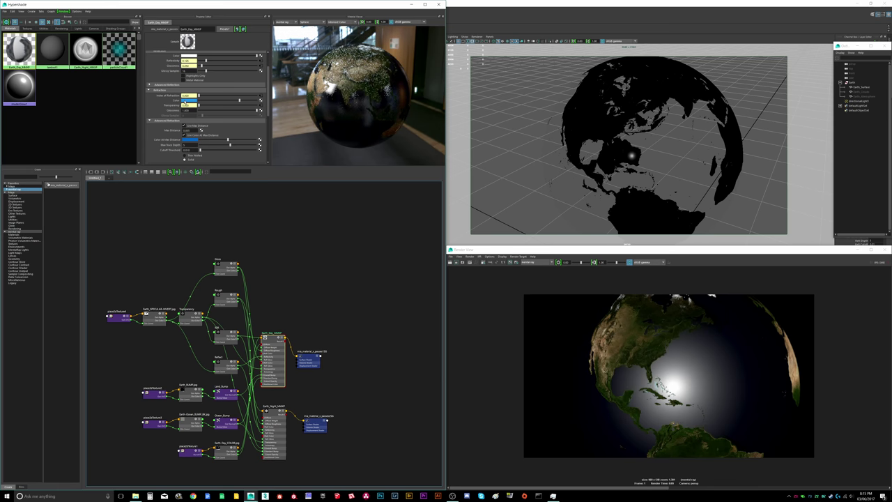
left_click(189, 101)
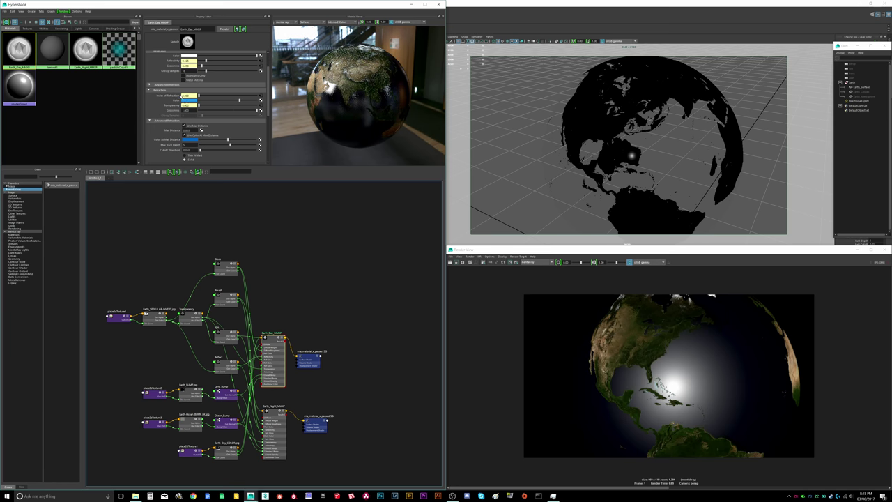
left_click(188, 140)
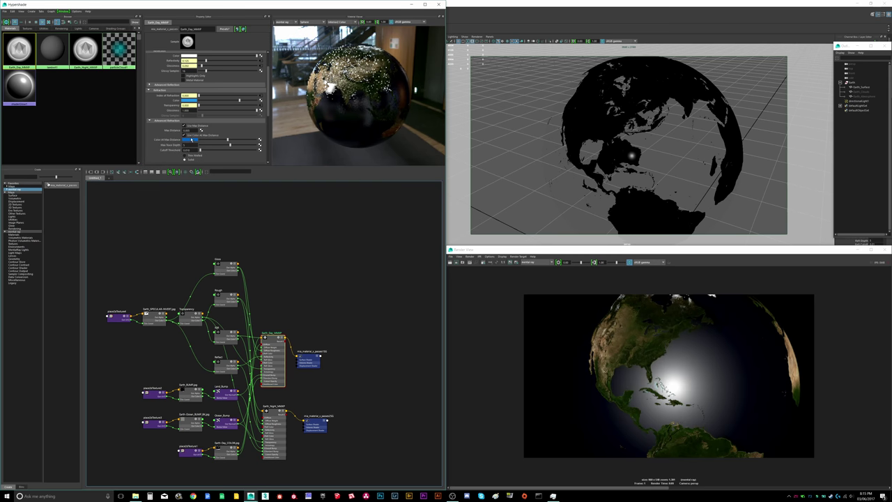
left_click(185, 140)
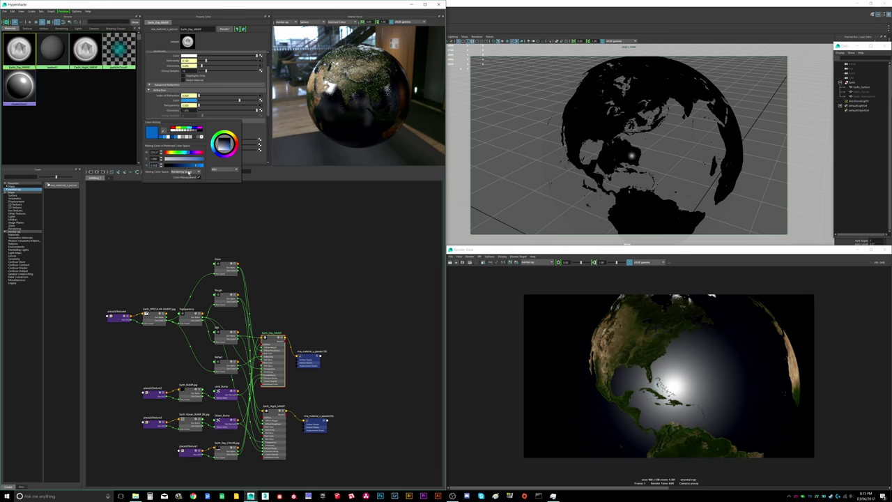
left_click(276, 411)
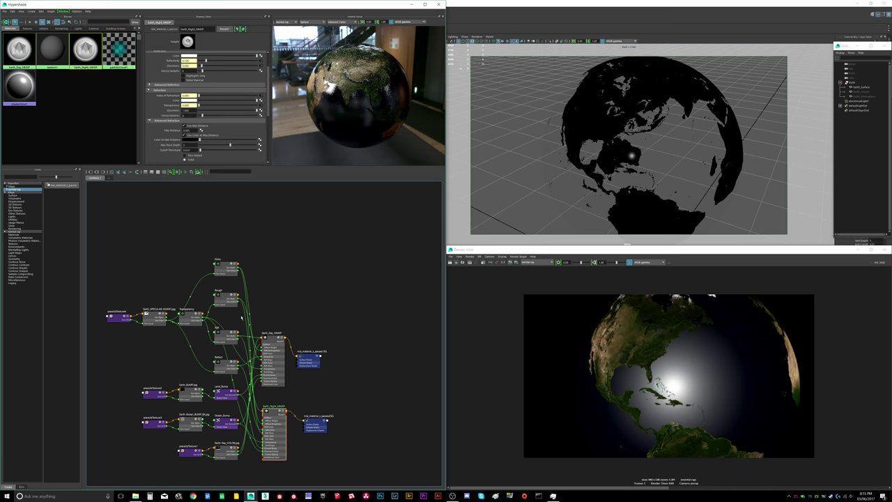
left_click(189, 100)
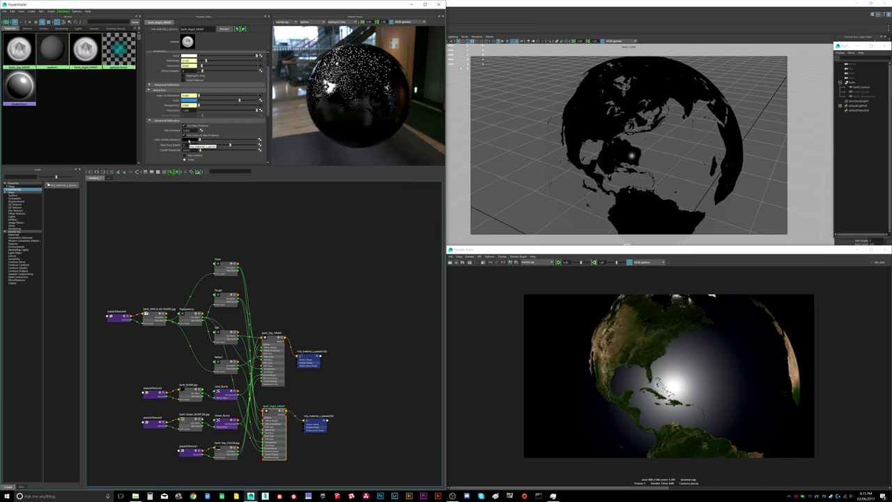
left_click(189, 140)
left_click(158, 136)
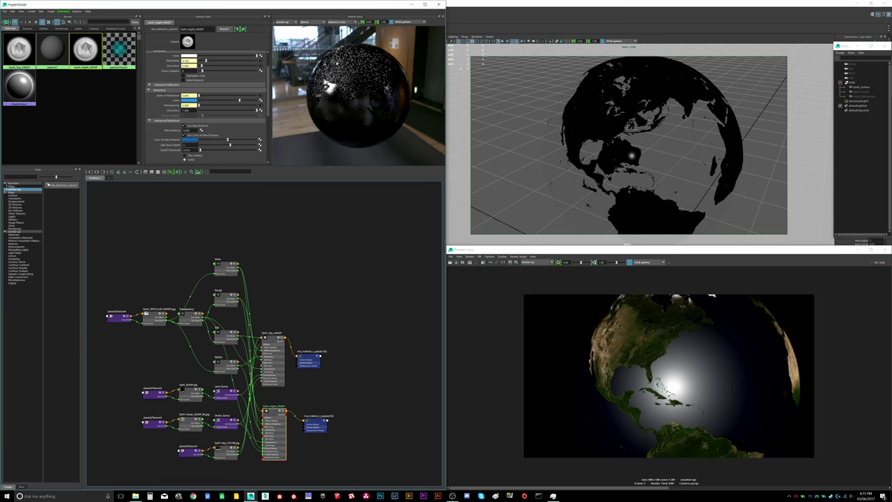
Step: Review the night material's attributes from Diffuse through Refraction and Bump, and examine the Advanced section containing Additional Color
scroll(201, 131, "up", 2)
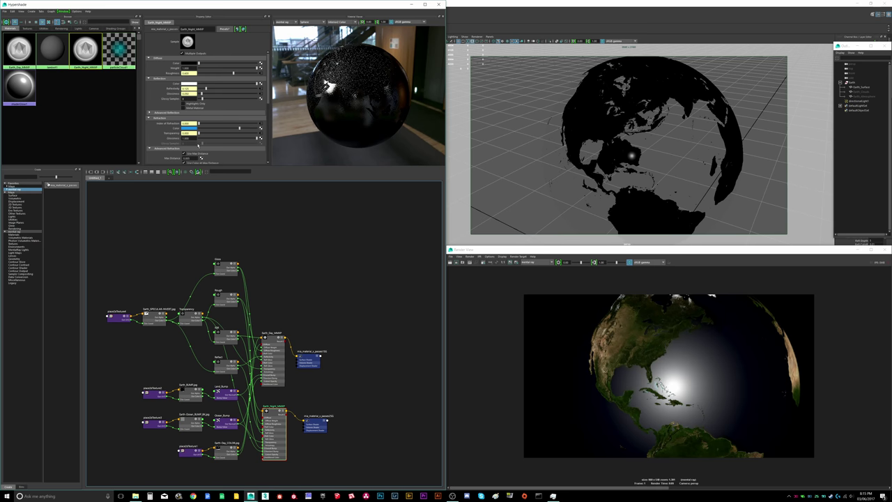
scroll(198, 146, "down", 3)
scroll(198, 146, "up", 3)
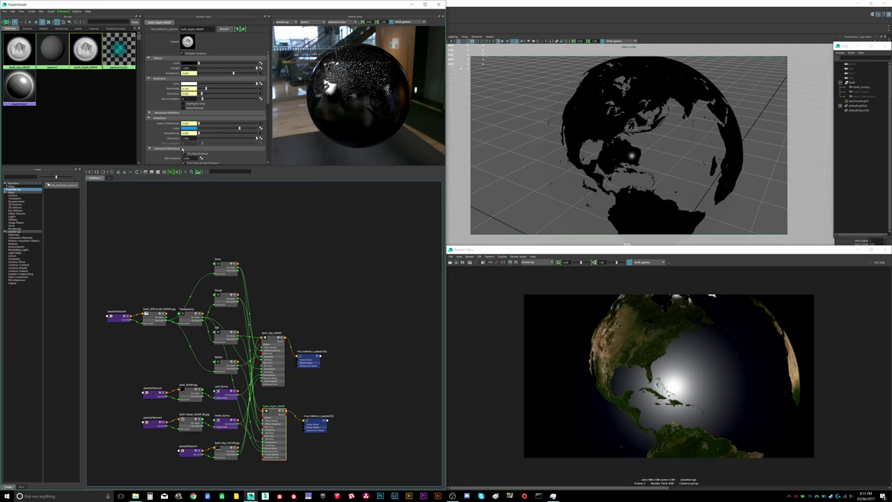
scroll(183, 151, "down", 6)
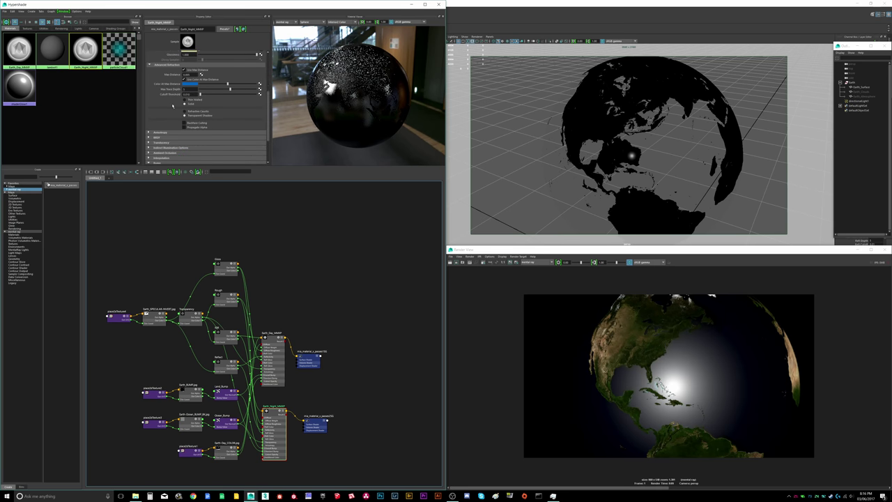
scroll(173, 106, "down", 3)
left_click(147, 121)
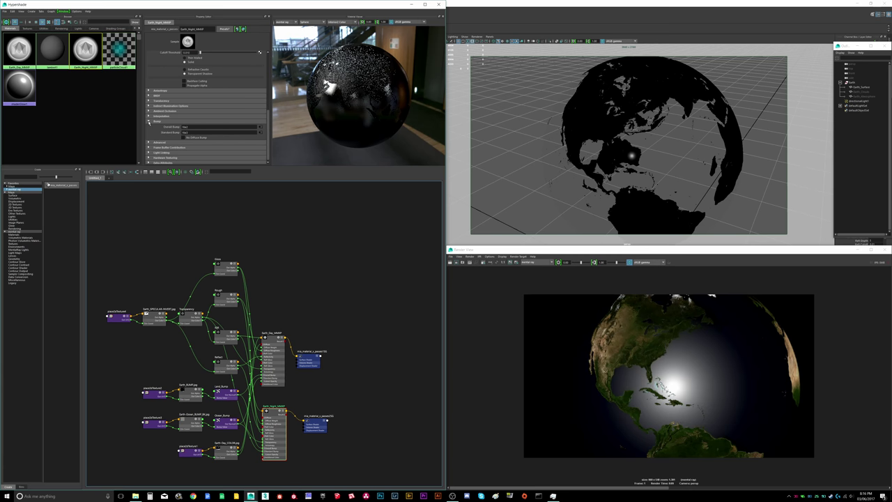
scroll(153, 122, "up", 9)
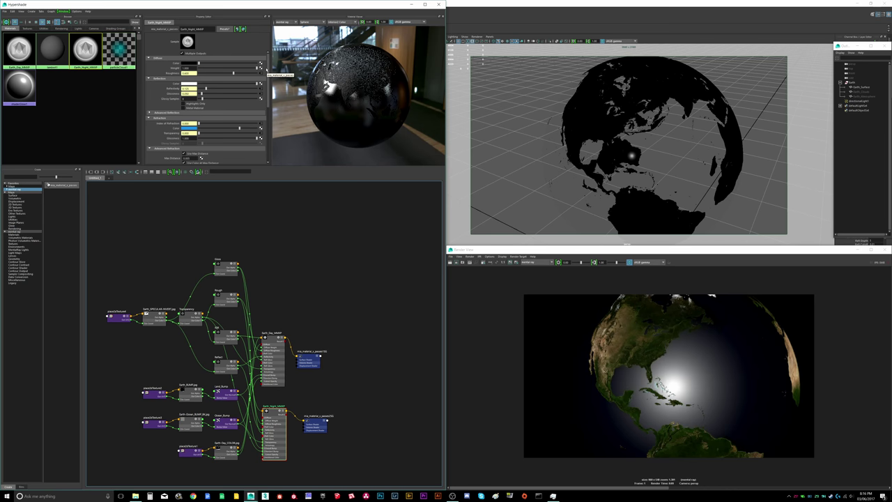
scroll(198, 85, "down", 8)
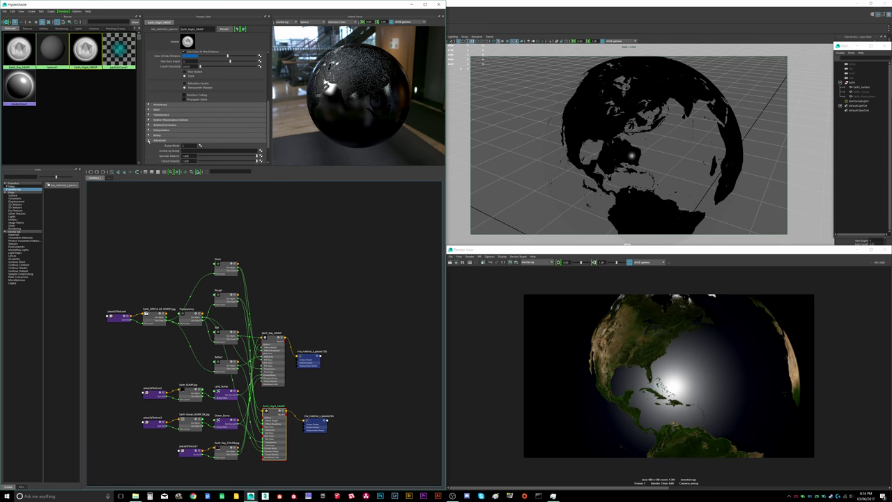
left_click(162, 140)
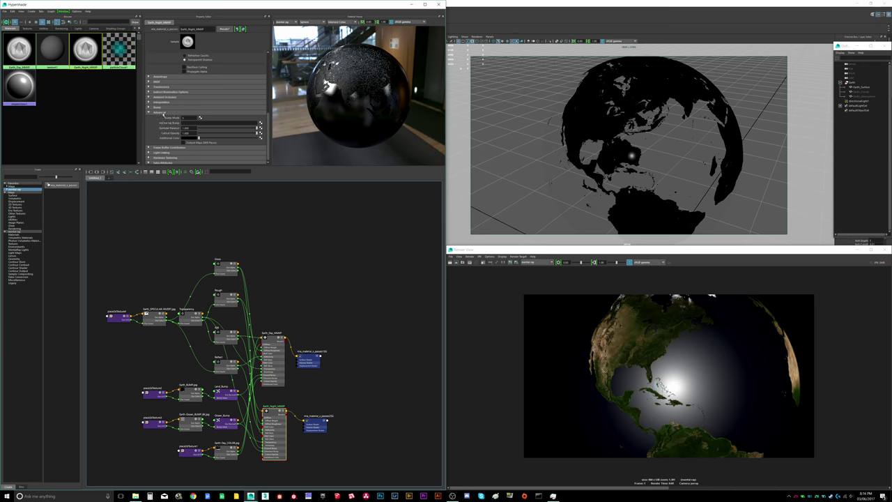
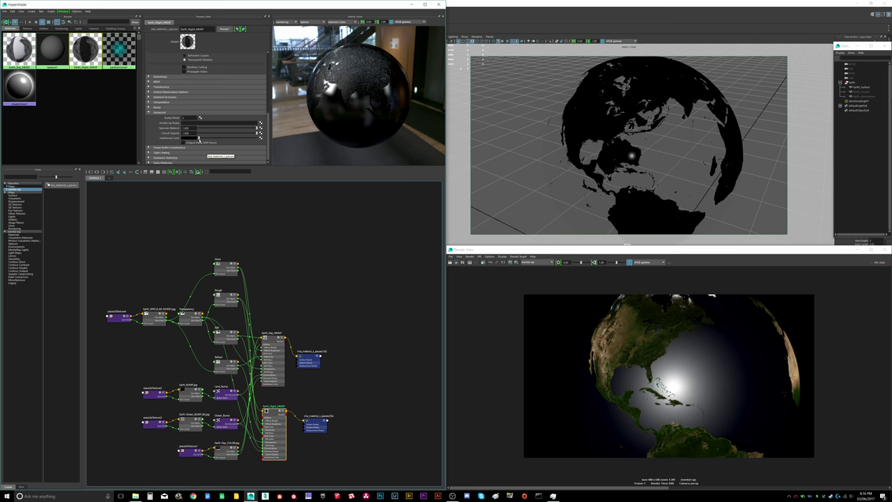
Step: Create a Layered Texture node and place it above the mask ramps in the node graph
left_click(16, 187)
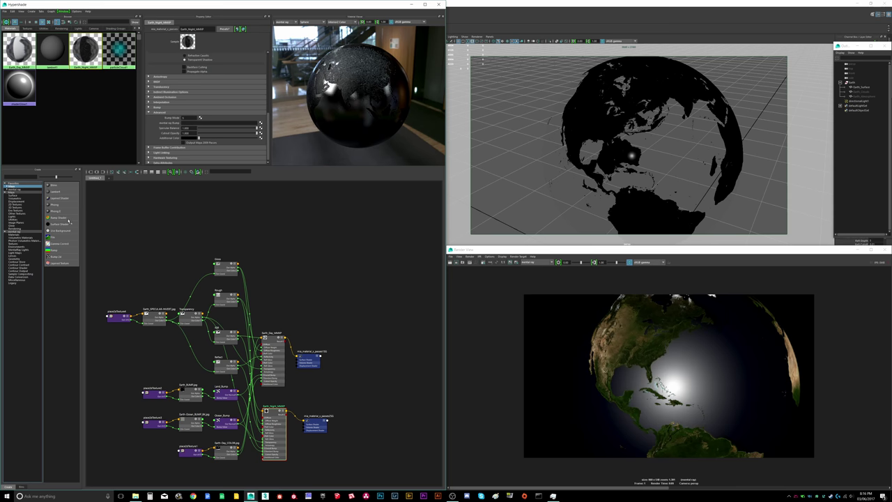
left_click(55, 263)
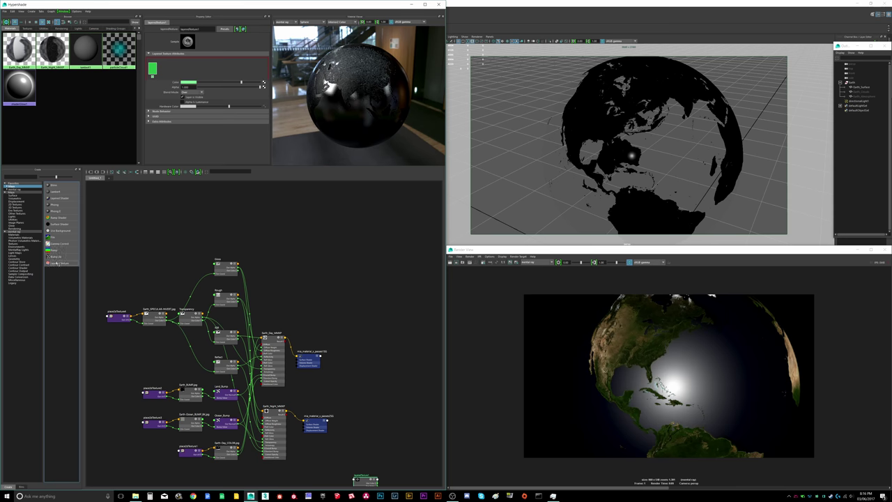
left_click_drag(309, 289, 267, 233)
Step: Create two File texture nodes and place them one above the other beside the layered texture
left_click(50, 238)
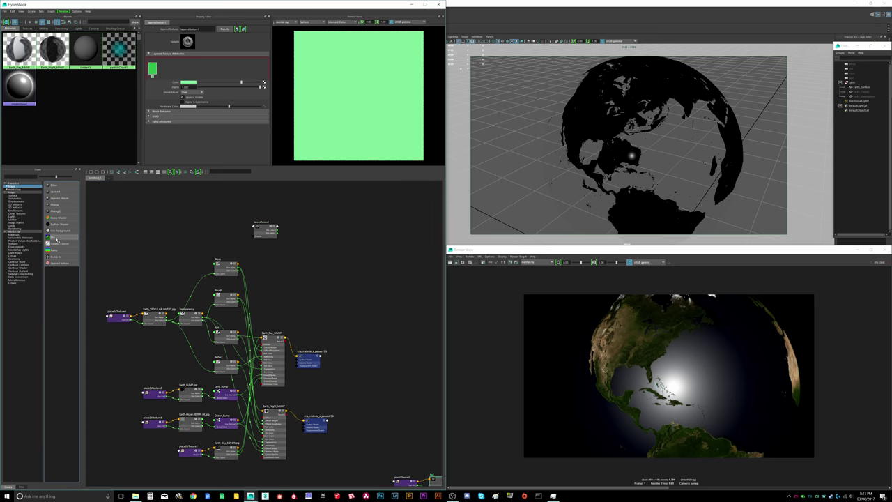
left_click_drag(434, 481, 203, 206)
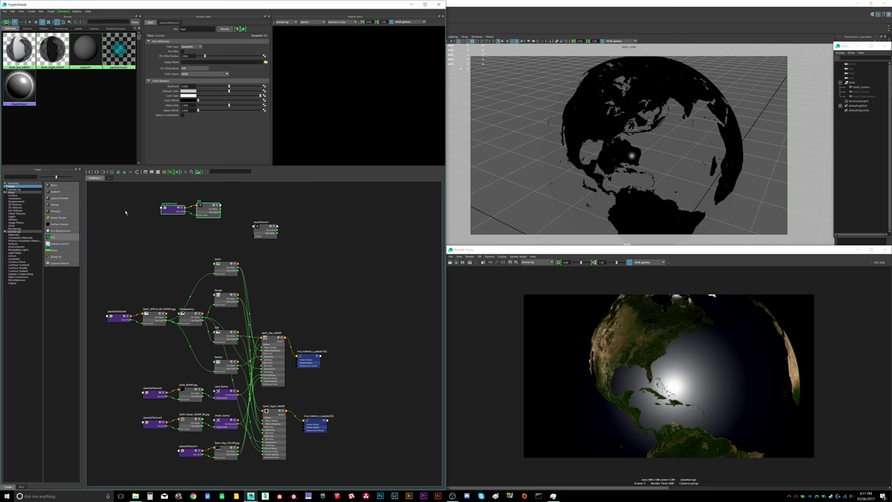
left_click(375, 434)
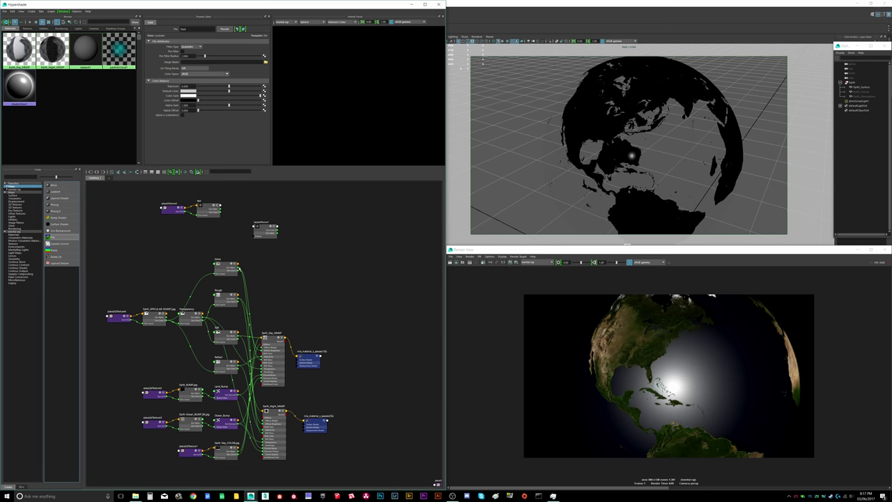
left_click(145, 195)
key("a")
left_click_drag(381, 415, 184, 242)
scroll(185, 243, "up", 3)
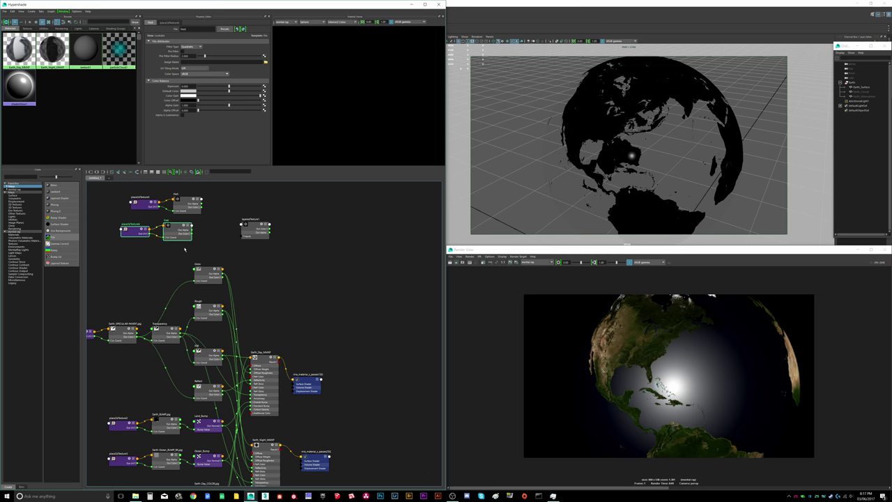
middle_click_drag(185, 250, 233, 290, "alt")
left_click(239, 223)
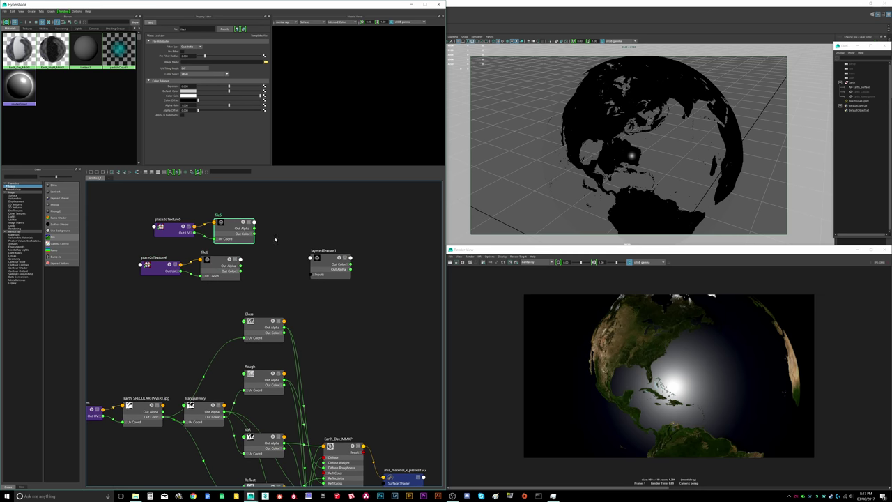
left_click(329, 264)
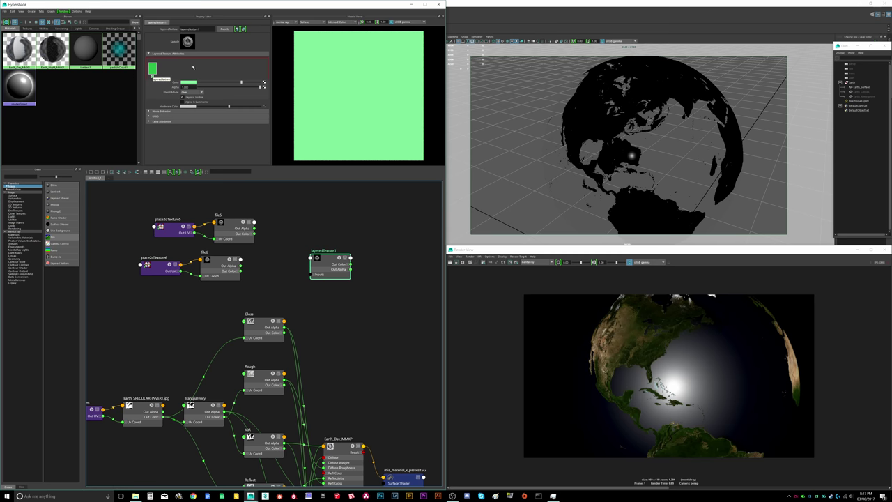
left_click(265, 69)
left_click(266, 70)
left_click(266, 70)
left_click(266, 70)
left_click(161, 77)
left_click(161, 77)
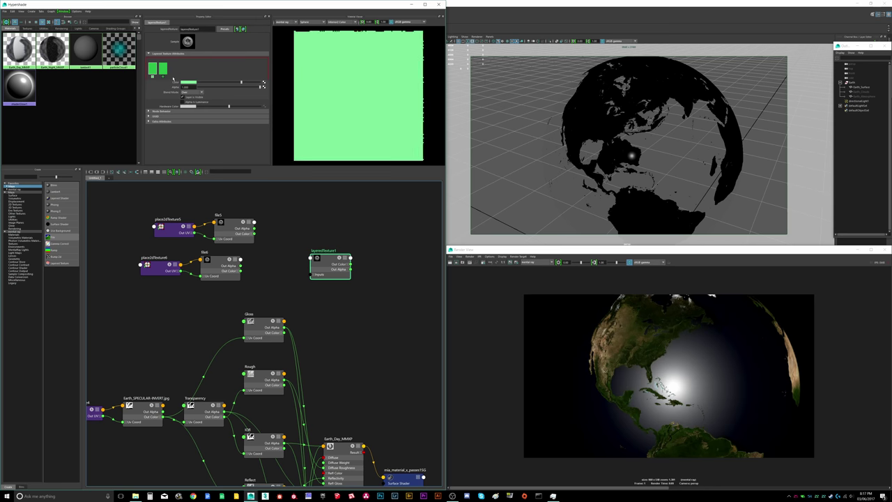
left_click(161, 76)
left_click(161, 77)
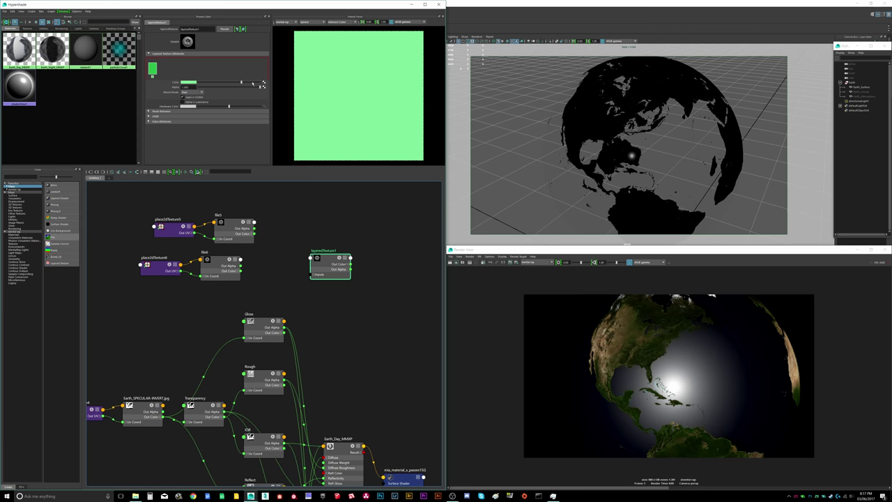
Step: Load Earth-Night_COLOR.jpg into the upper file texture and connect that texture to the color of the layered texture's layer
left_click(237, 227)
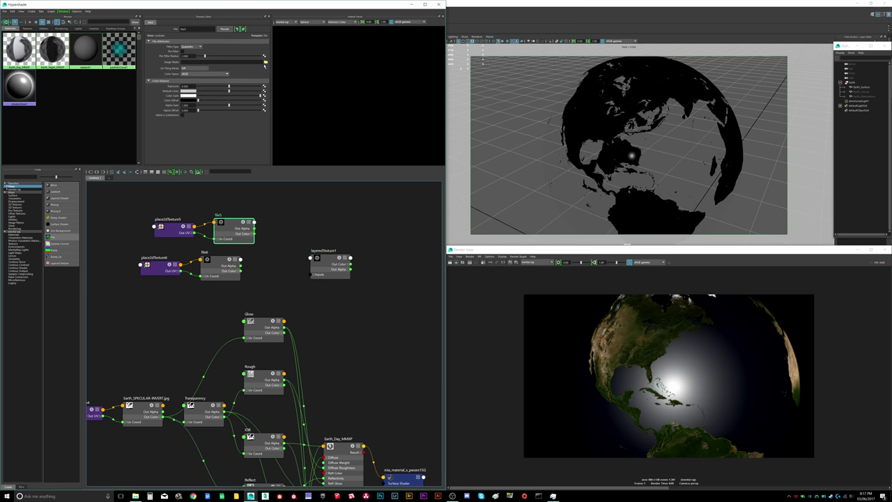
left_click(265, 63)
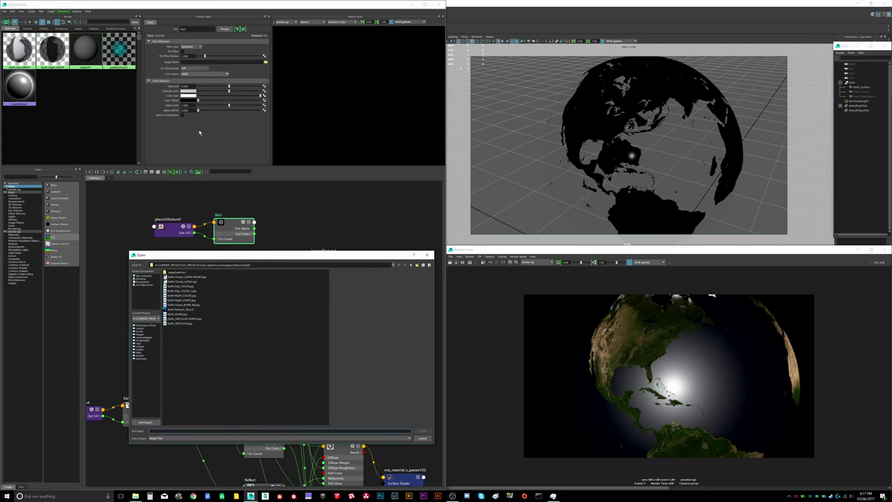
left_click(182, 296)
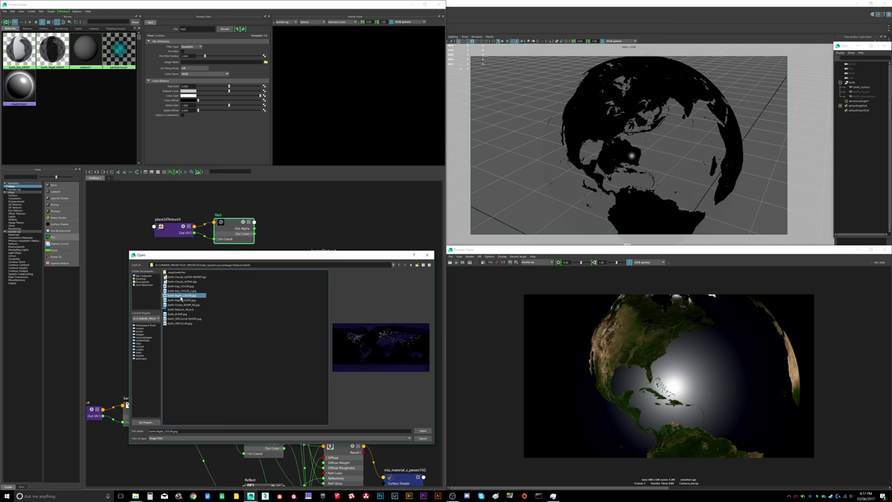
double_click(182, 296)
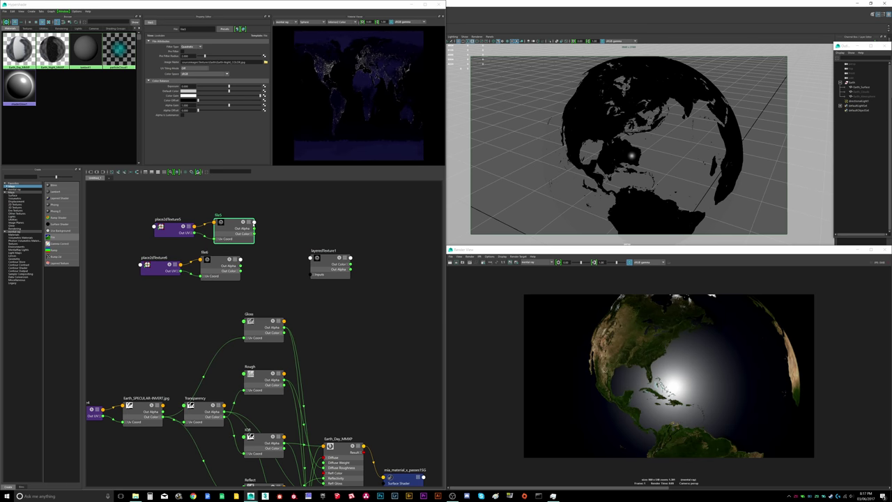
left_click(332, 261)
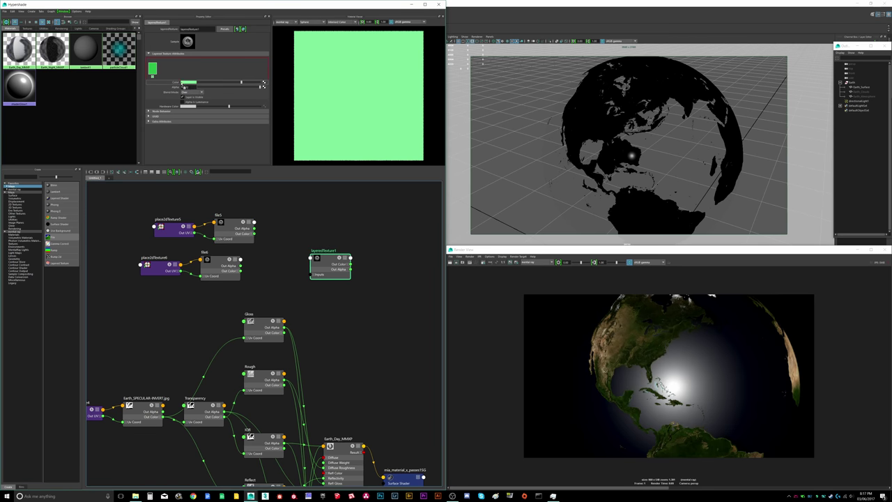
left_click_drag(253, 232, 325, 230)
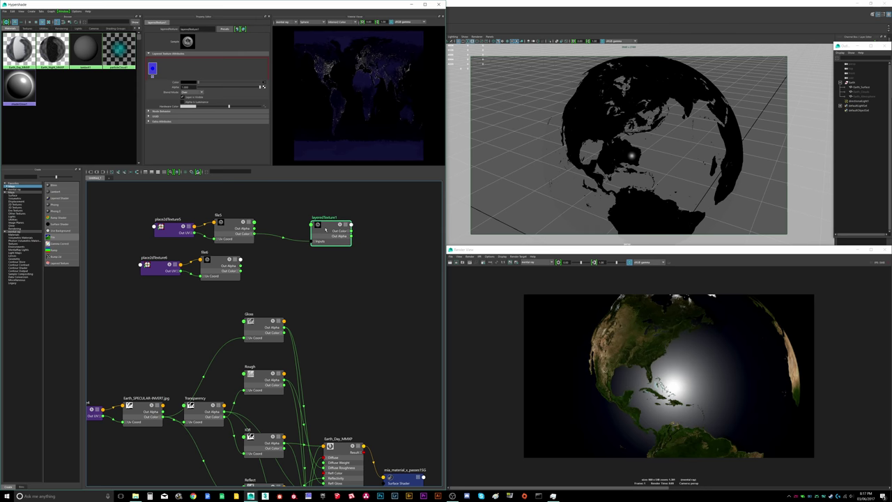
Step: Connect the layered texture to the Additional Color of the Earth_Day material
left_click(342, 443)
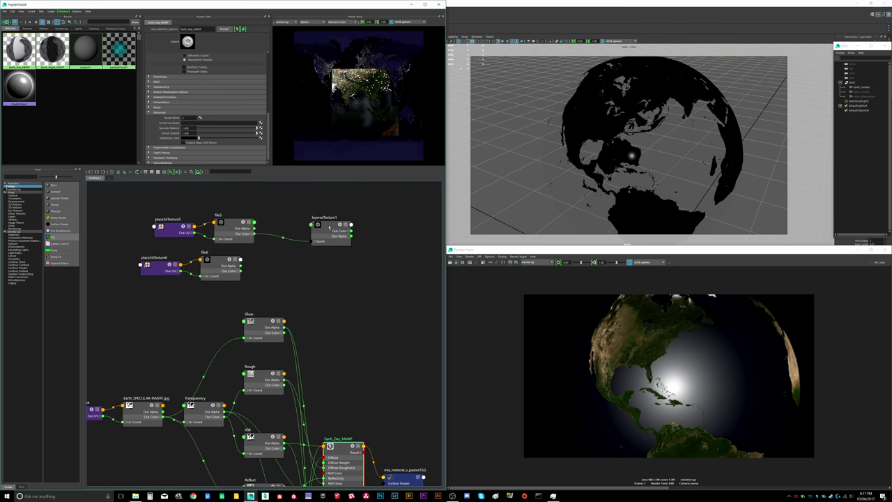
middle_click_drag(168, 142, 168, 141)
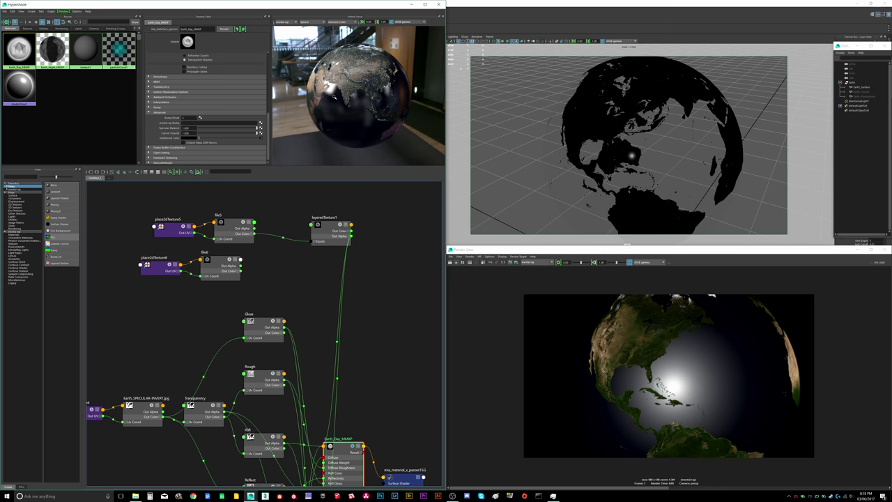
scroll(354, 377, "down", 5)
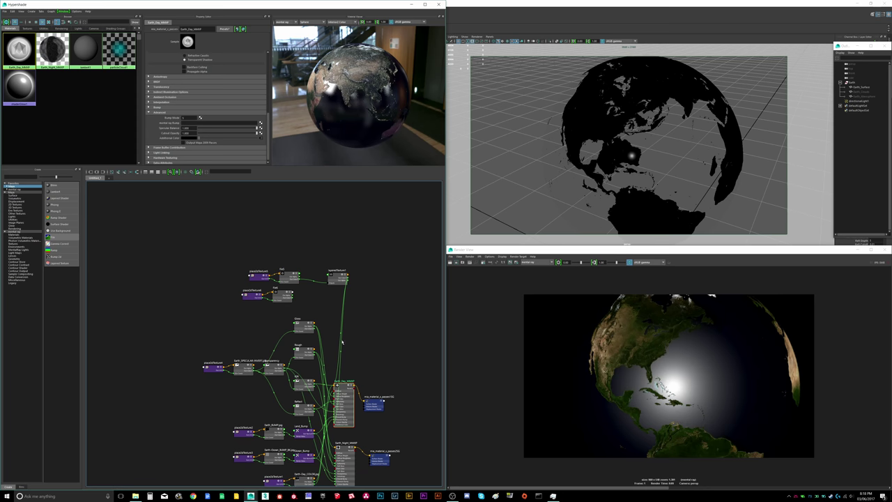
Step: Disconnect the layered texture from the Earth_Day material and connect it to the Additional Color of the Earth_Night material
key("Delete")
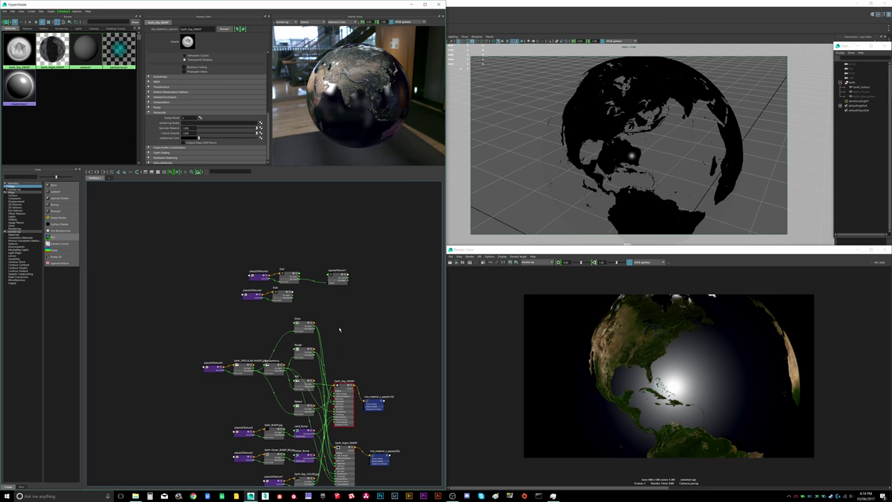
left_click(345, 449)
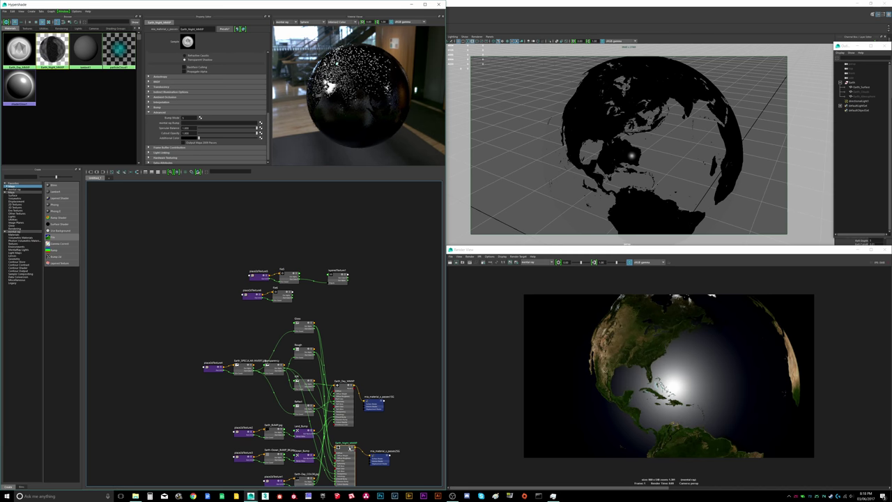
scroll(338, 276, "up", 4)
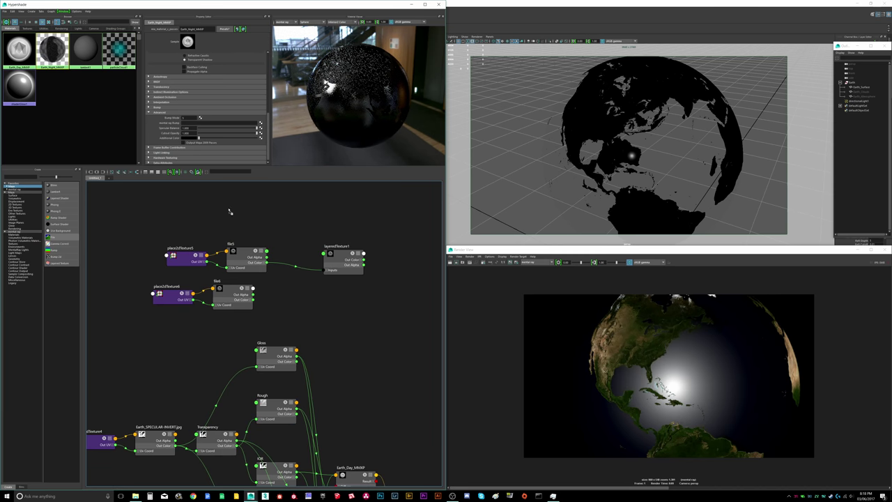
middle_click_drag(170, 140, 169, 140)
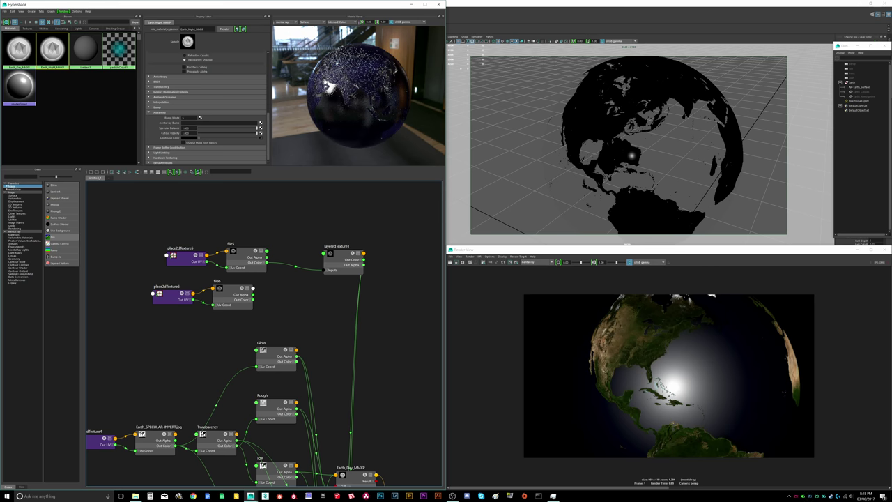
Step: Set the Exposure of the Earth-Night_COLOR.jpg file texture to -2 and shift its nodes slightly up and left in the graph
left_click(246, 258)
double_click(191, 86)
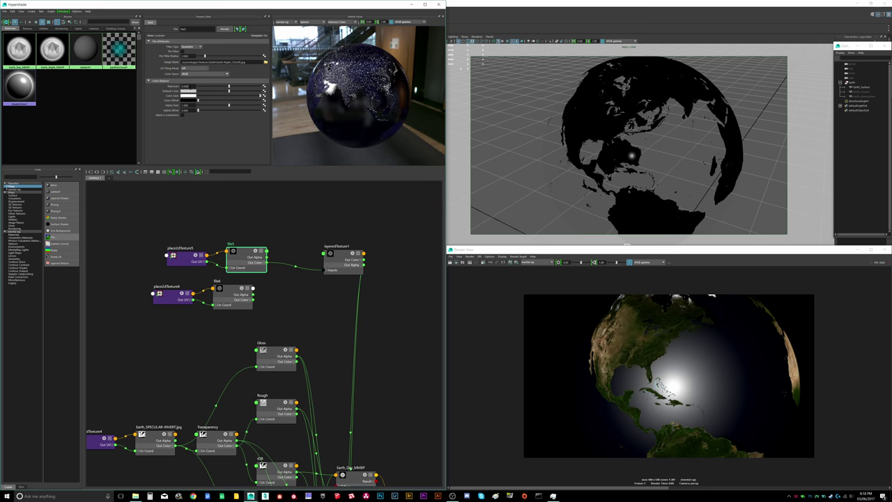
type("2")
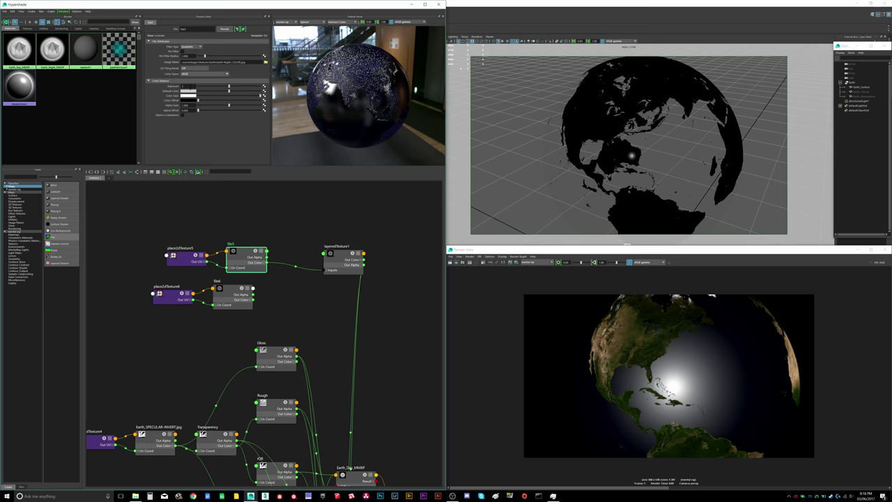
key("Return")
left_click(400, 225)
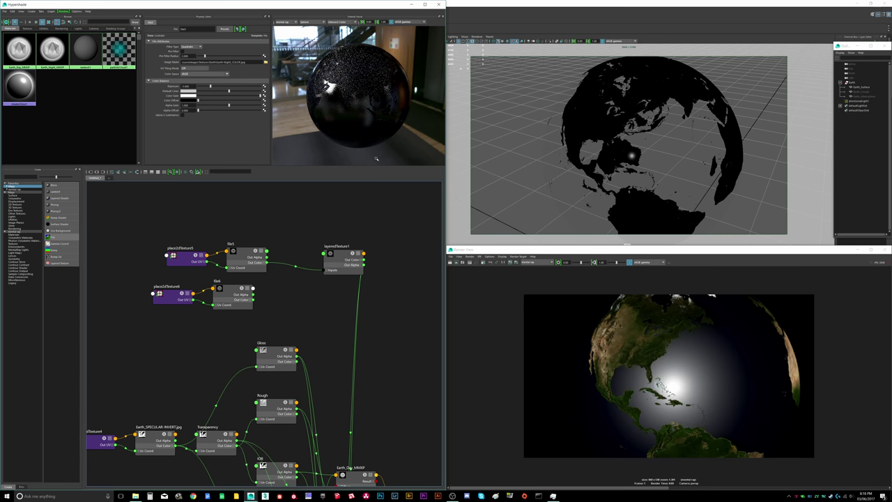
left_click_drag(162, 231, 227, 246)
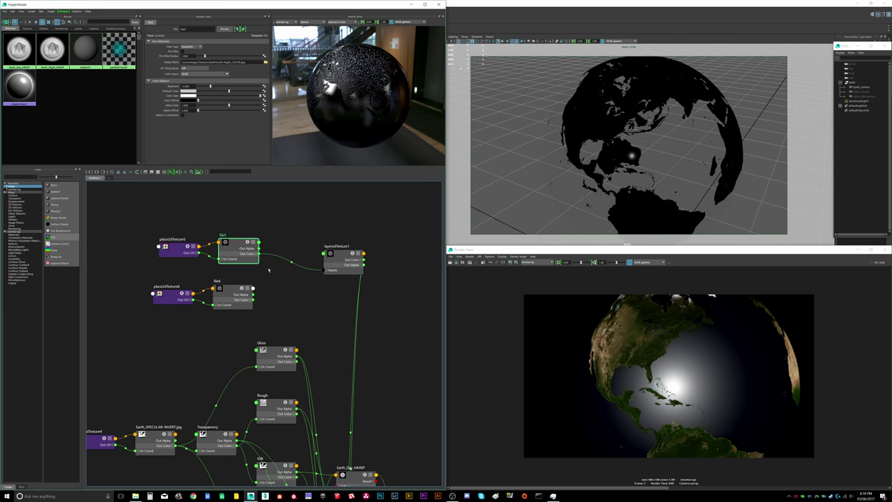
Step: Add a second layer to the layered texture and place it in front of the night color layer
left_click(338, 266)
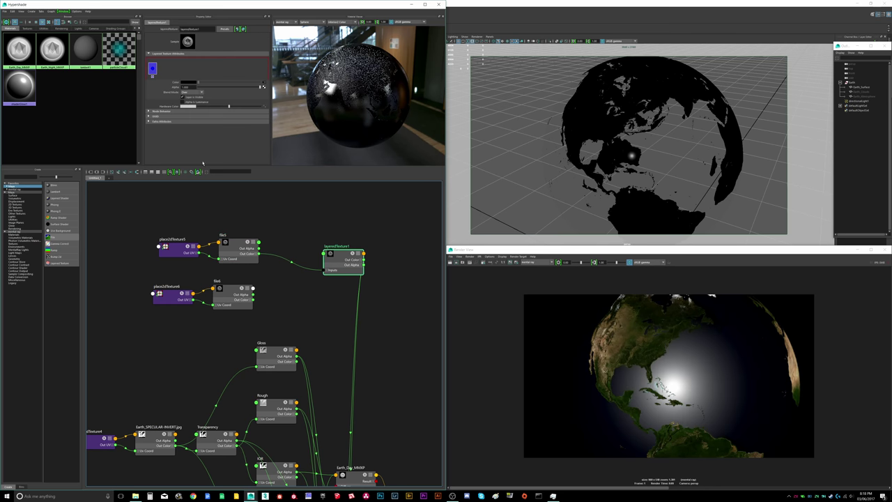
left_click(164, 70)
left_click(163, 68)
left_click_drag(165, 70, 151, 69)
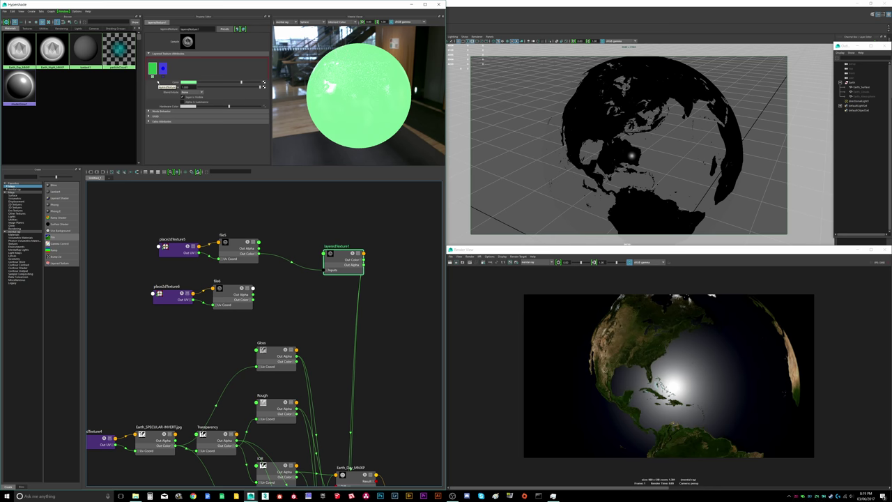
Step: Load Earth-Night_LIGHTS.jpg into the lower file texture
left_click(241, 296)
left_click(266, 62)
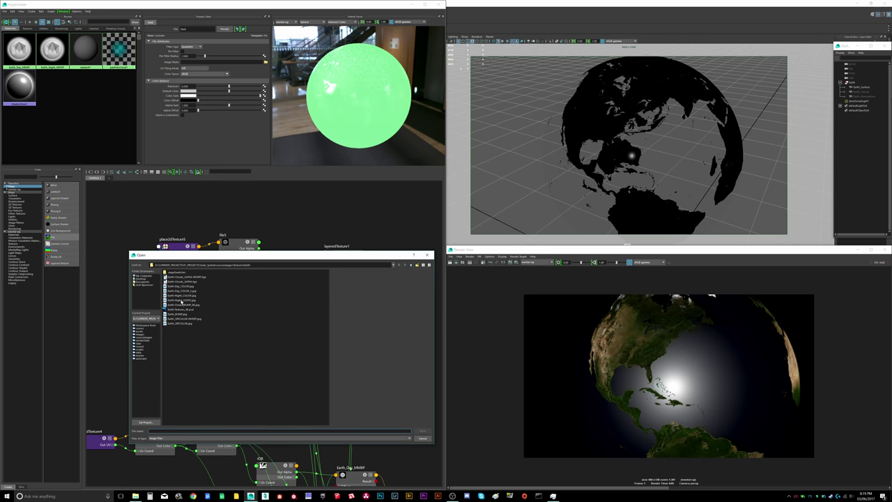
left_click(181, 301)
double_click(185, 301)
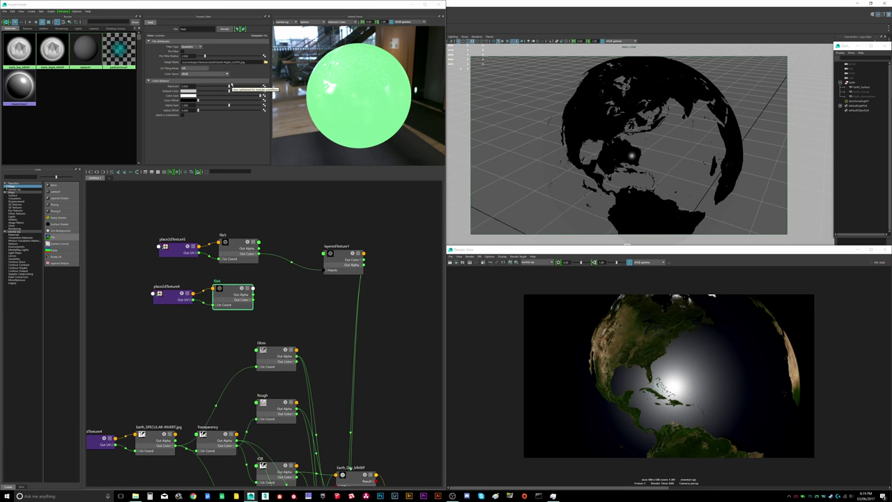
Step: Solo the lights texture and the night color texture in turn and examine the texture on the globe
left_click(240, 294)
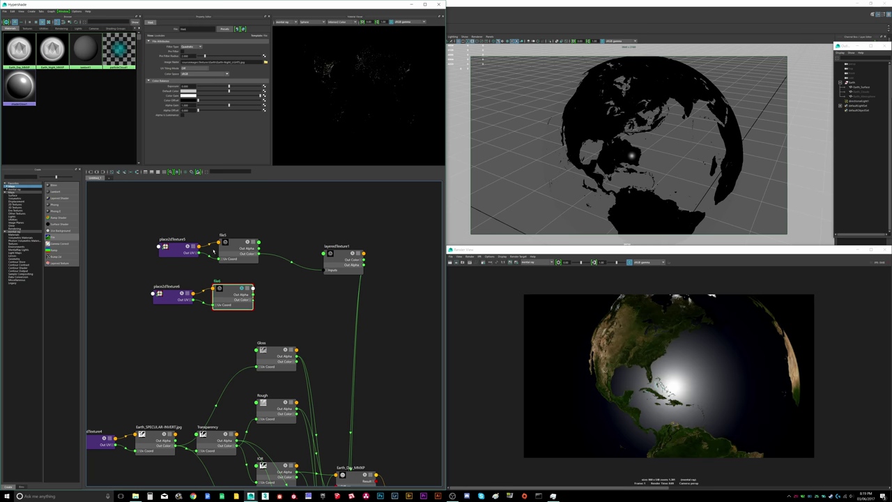
left_click(240, 246)
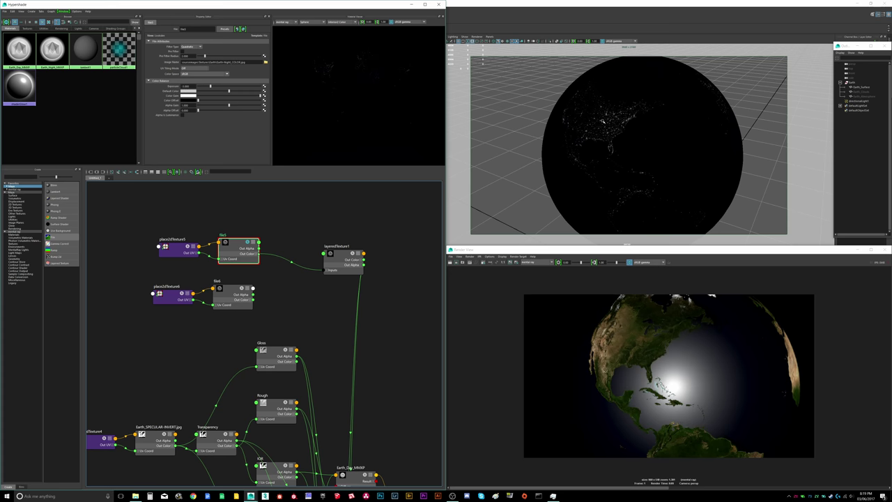
mouse_move(603, 120)
right_mouse_down("alt")
mouse_move(613, 142)
mouse_move(603, 132)
right_mouse_up("alt")
left_click_drag(580, 127, 607, 148, "alt")
scroll(589, 143, "down", 6)
scroll(607, 149, "up", 2)
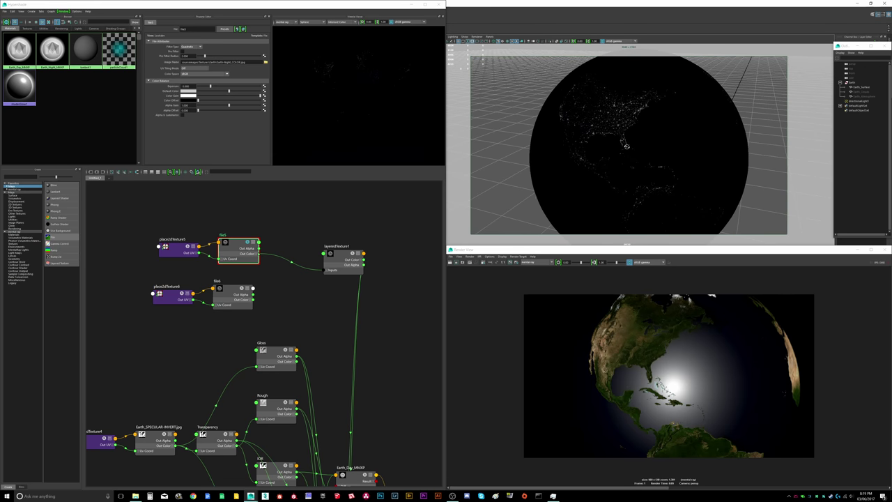
Step: Connect the lights file texture to the Color of the layered texture's front layer and solo the layered texture
left_click(340, 262)
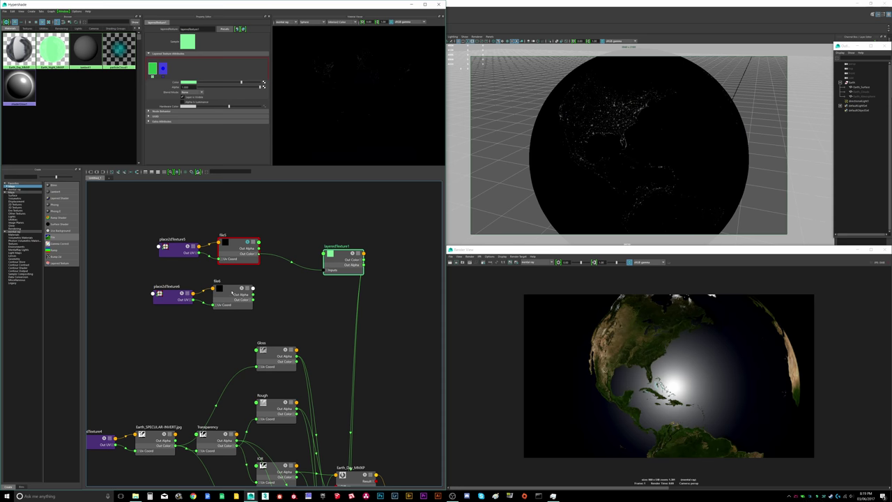
middle_click_drag(232, 292, 179, 83)
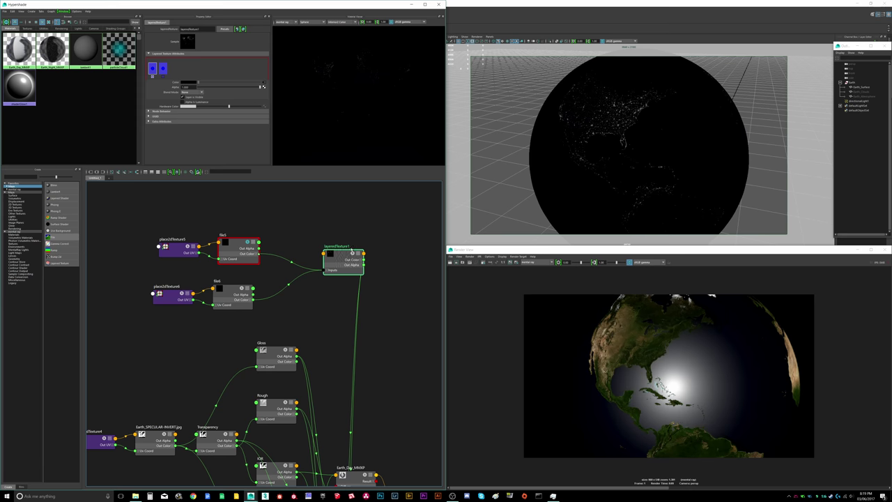
left_click(353, 253)
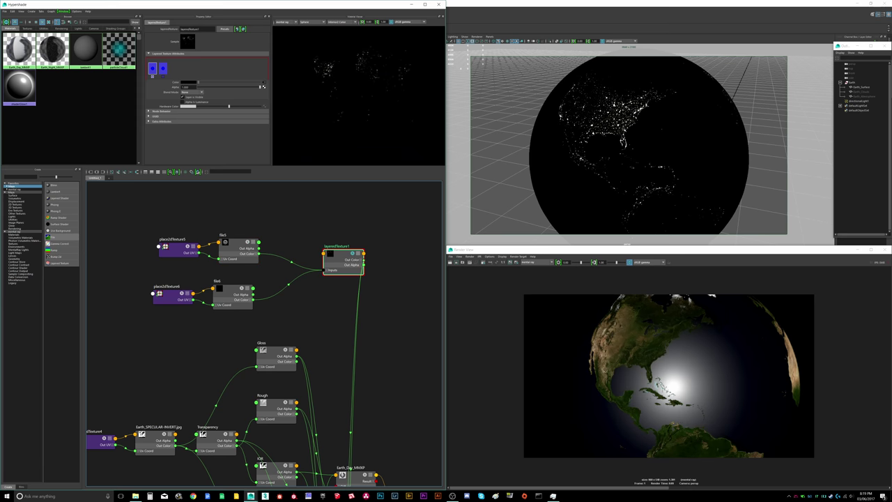
Step: Examine the soloed layered texture on the globe from several sides and distances
right_click_drag(617, 136, 655, 143, "alt")
left_click_drag(627, 139, 659, 160, "alt")
right_click_drag(645, 146, 617, 148, "alt")
left_click_drag(677, 150, 642, 154, "alt")
mouse_move(641, 153)
right_mouse_down("alt")
mouse_move(668, 147)
mouse_move(643, 148)
right_mouse_up("alt")
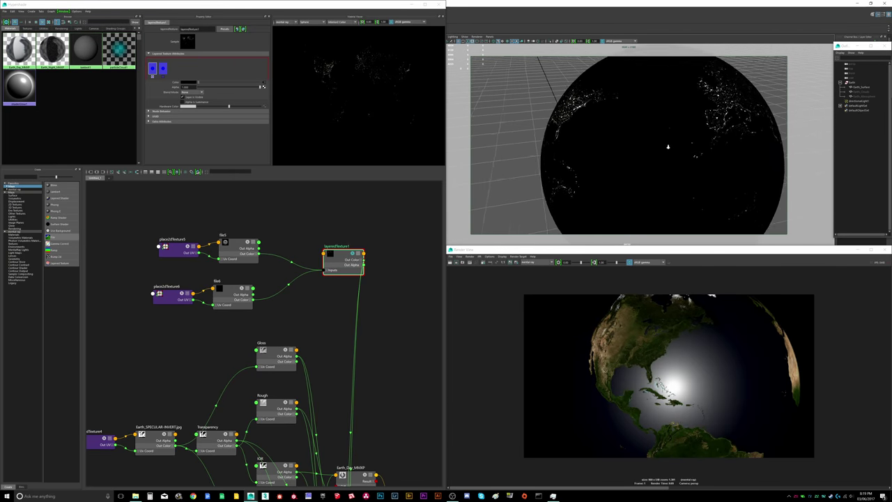
left_click_drag(642, 147, 673, 148, "alt")
right_click_drag(663, 149, 691, 149, "alt")
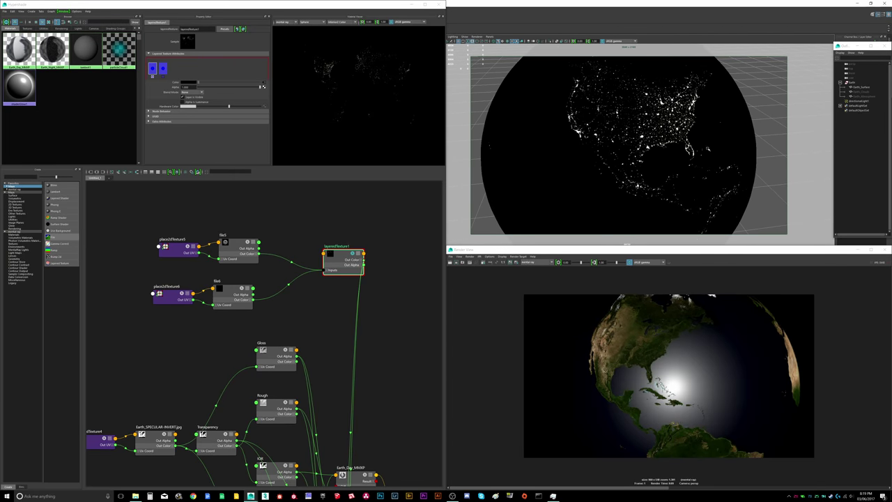
left_click_drag(691, 149, 639, 142, "alt")
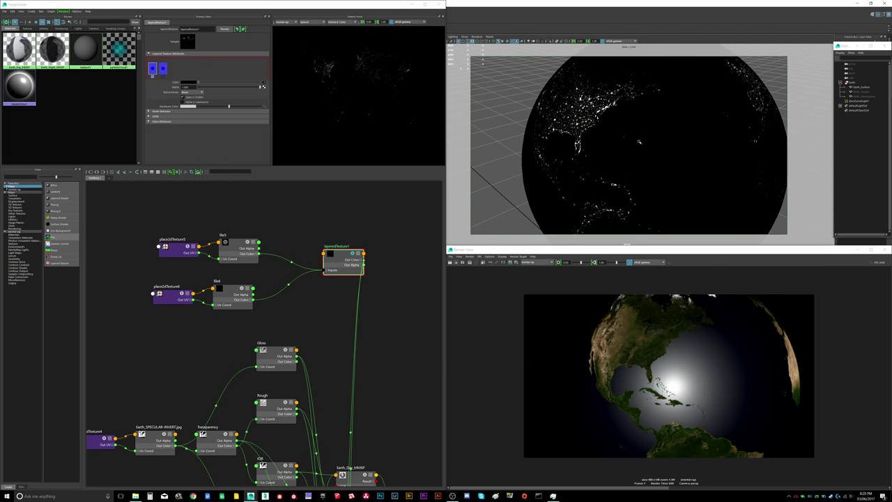
Step: Set the blend mode of the layered texture's front lights layer to Add
left_click(232, 275)
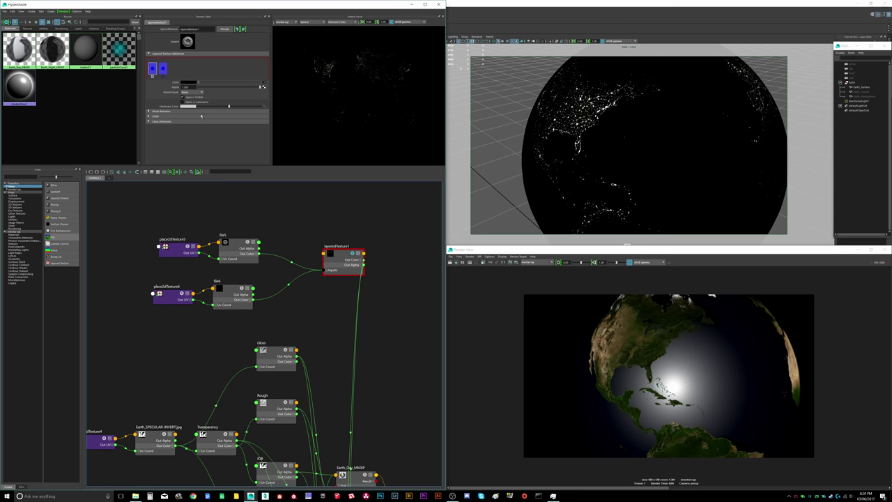
left_click(340, 254)
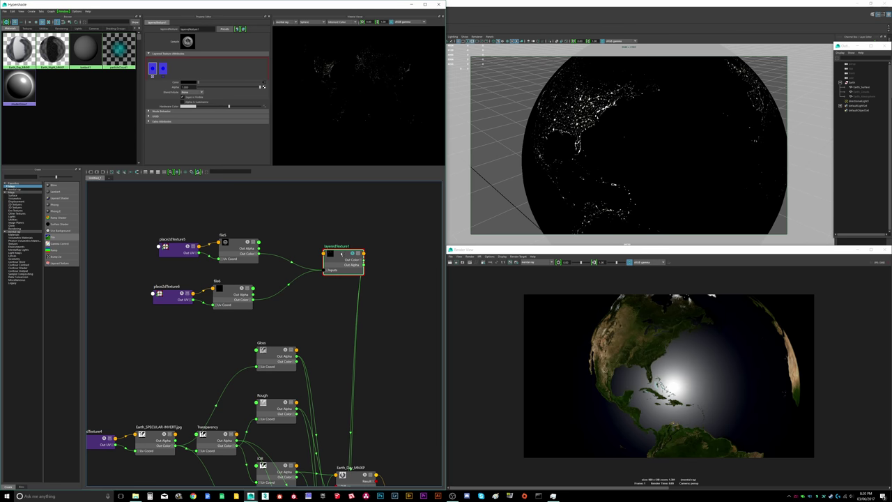
left_click(201, 93)
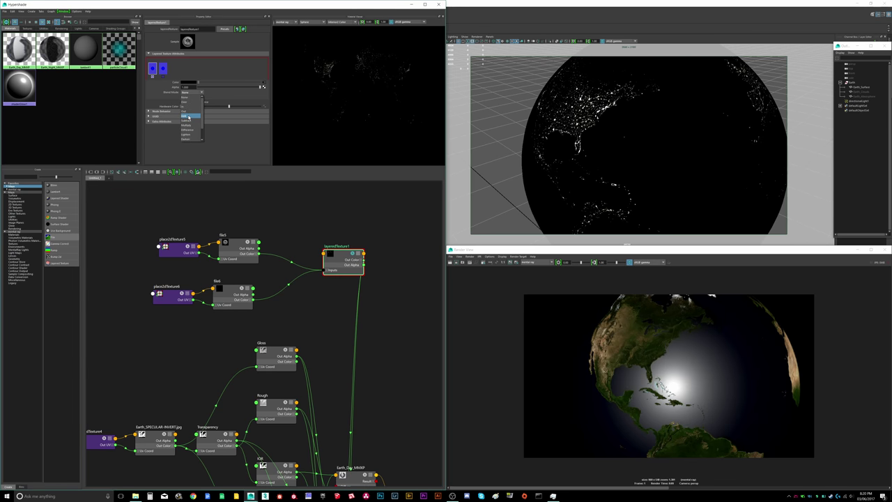
left_click(188, 116)
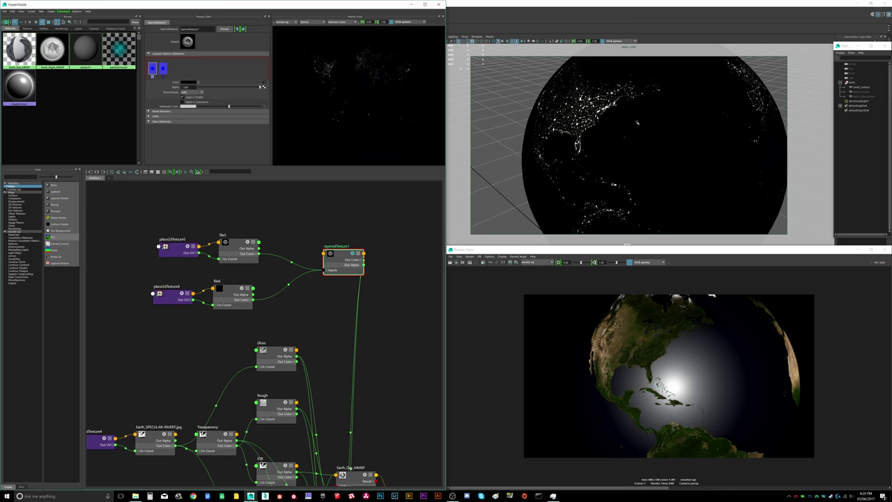
Step: Examine how the added lights blend with the night color texture, up close and around the whole globe
scroll(620, 128, "up", 6)
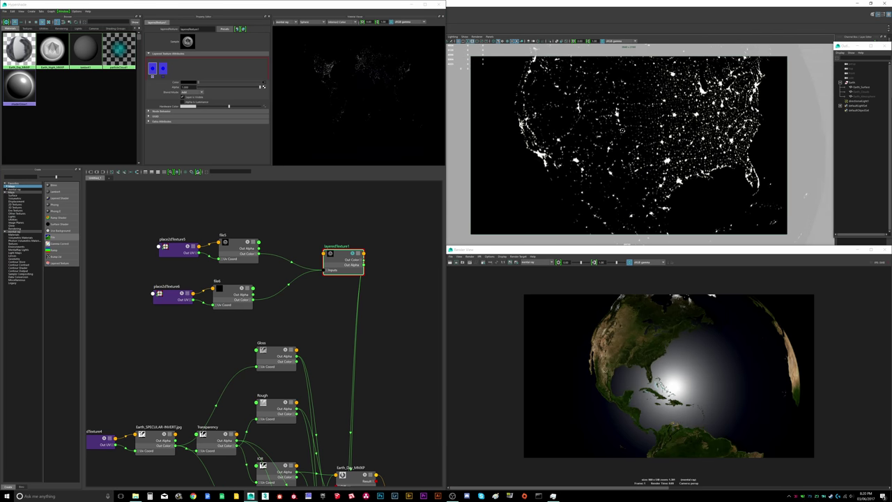
scroll(623, 130, "up", 5)
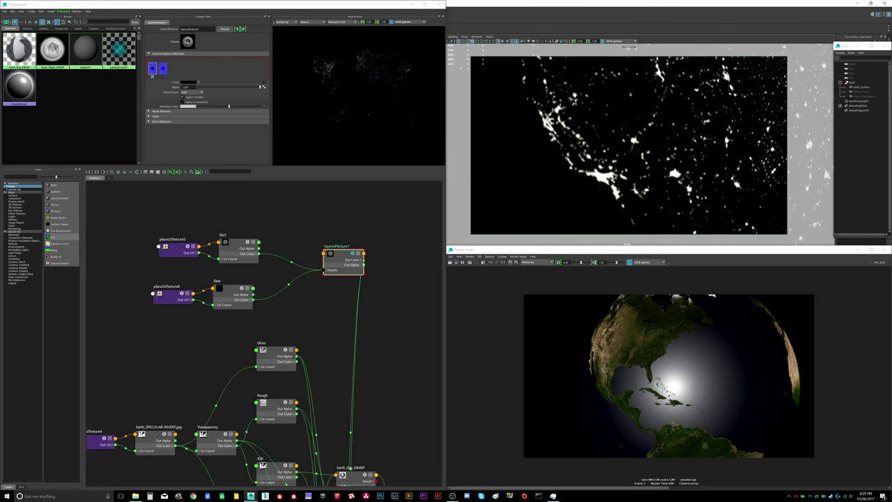
right_click_drag(694, 140, 631, 144, "alt")
left_click_drag(631, 146, 596, 140, "alt")
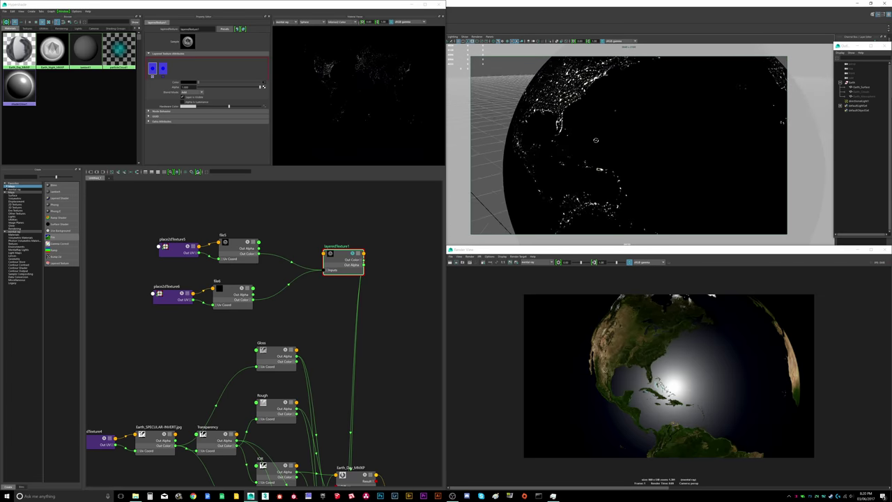
right_click_drag(596, 140, 686, 134, "alt")
left_click_drag(686, 134, 610, 125, "alt")
right_click_drag(610, 125, 526, 136, "alt")
left_click_drag(526, 135, 653, 142, "alt")
right_click_drag(653, 142, 679, 143, "alt")
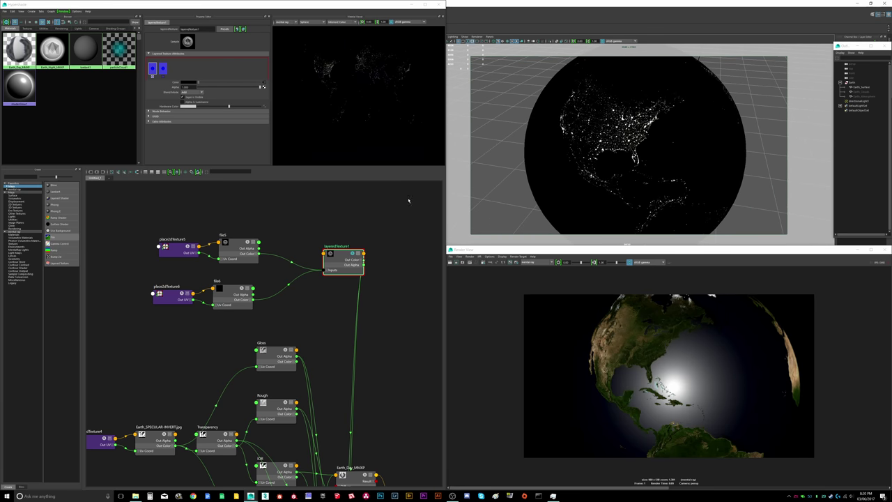
Step: Set the Exposure of the Earth-Night_LIGHTS.jpg file texture to -1
left_click(232, 294)
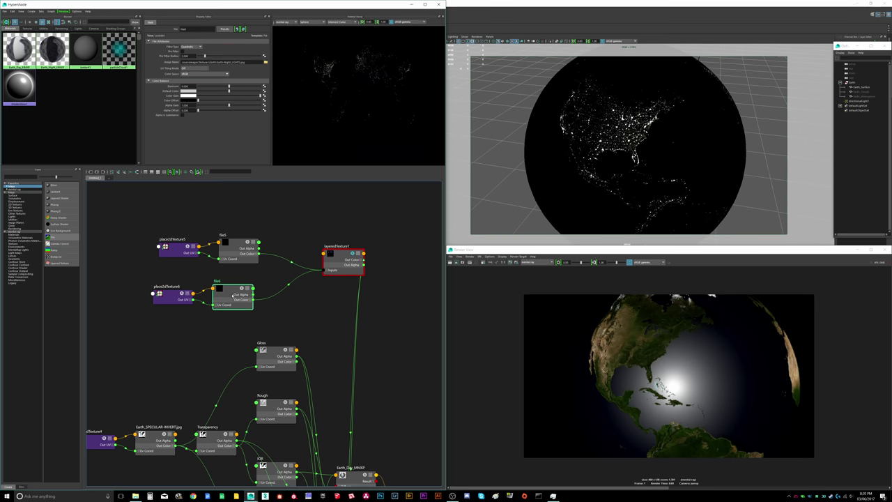
double_click(191, 86)
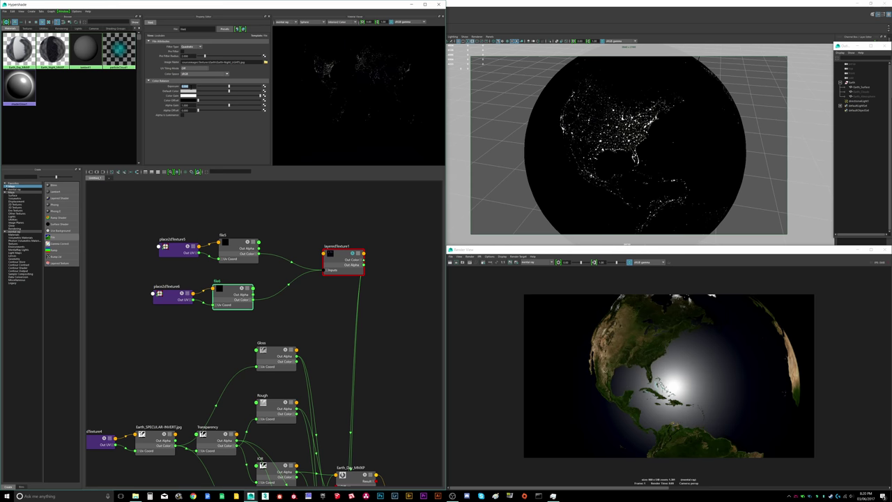
type("1")
key("Return")
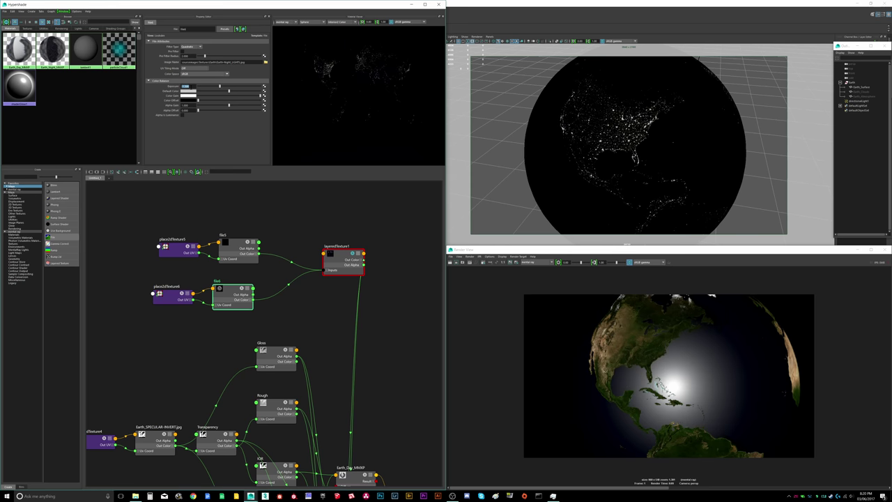
Step: Tint the Color Gain of the Earth-Night_LIGHTS.jpg file texture pale yellow with a saturation of 0.2
right_click_drag(572, 149, 617, 150, "alt")
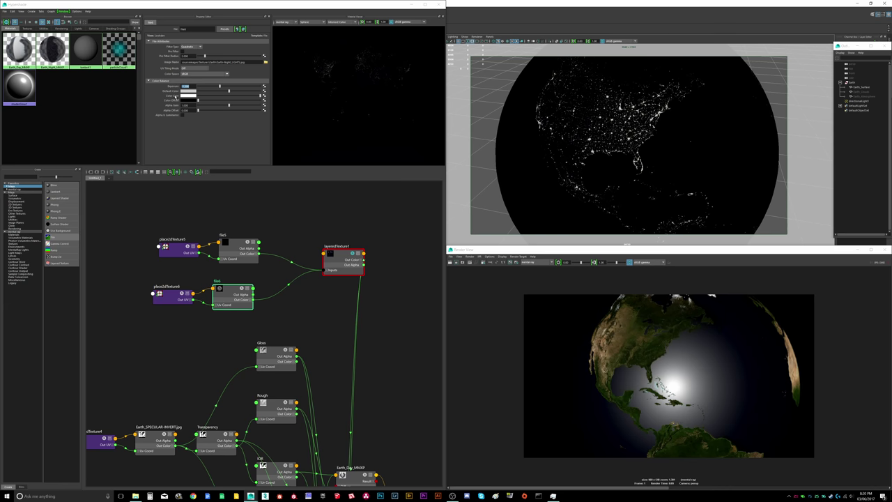
left_click(187, 95)
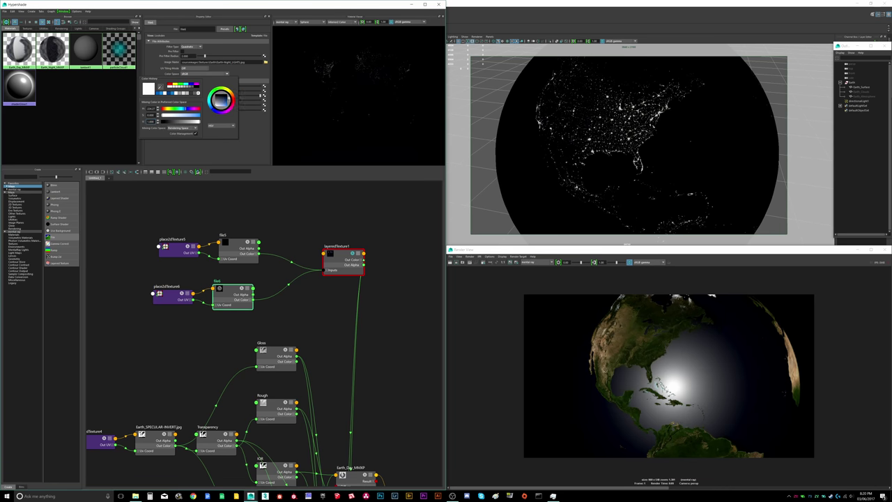
left_click(179, 85)
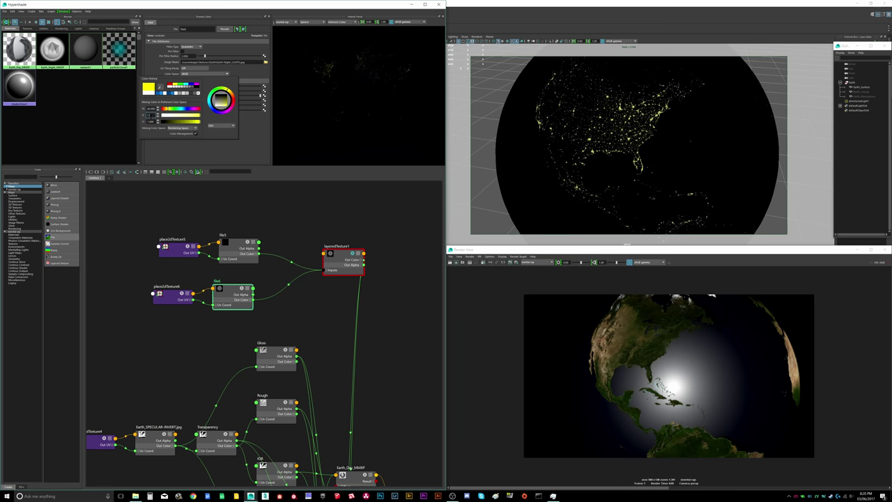
key("Return")
key("Return")
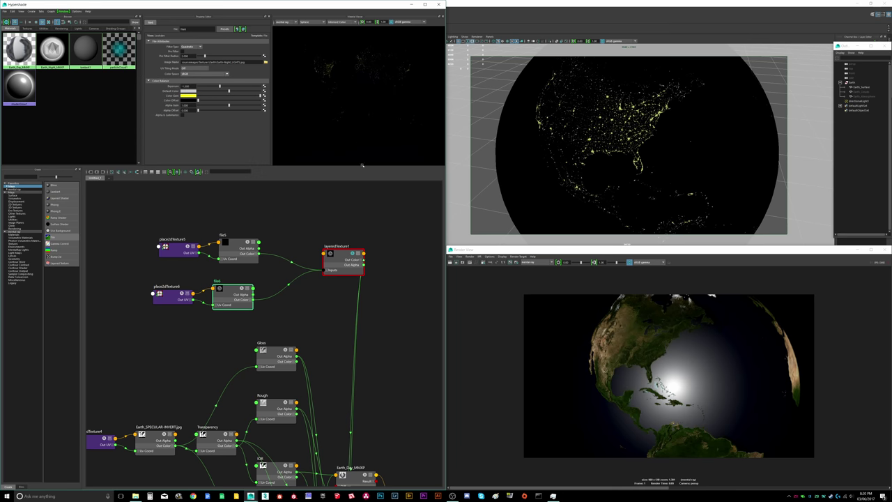
left_click(189, 96)
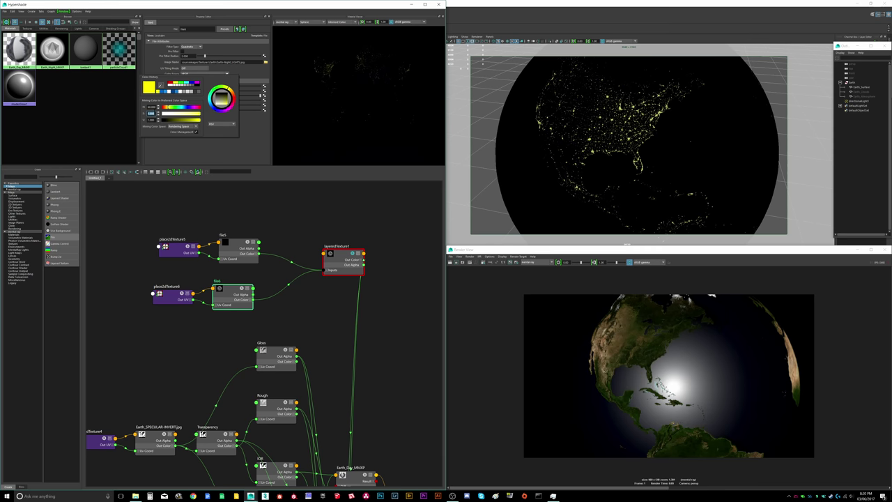
type(".2")
key("Return")
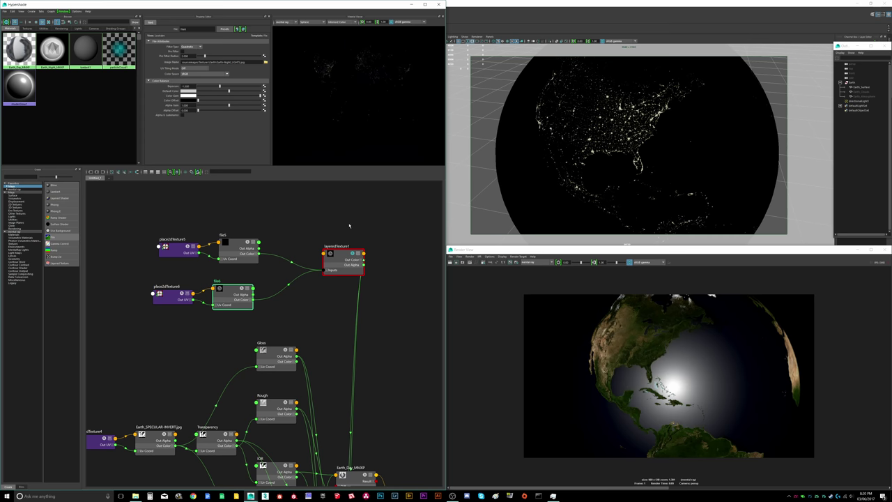
left_click(351, 225)
right_click_drag(656, 168, 626, 158, "alt")
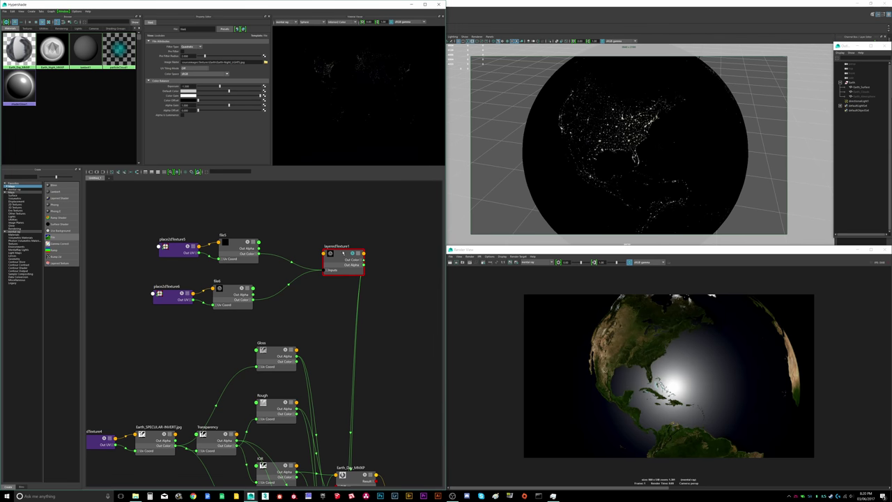
Step: Rename the layered texture that blends the two night textures as Night_Color
scroll(370, 372, "down", 3)
left_click(352, 282)
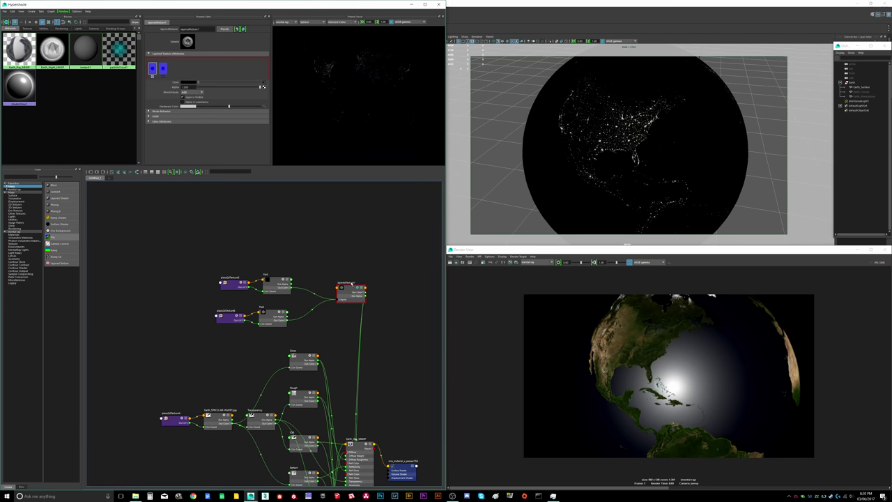
key("BackSpace")
type("Night")
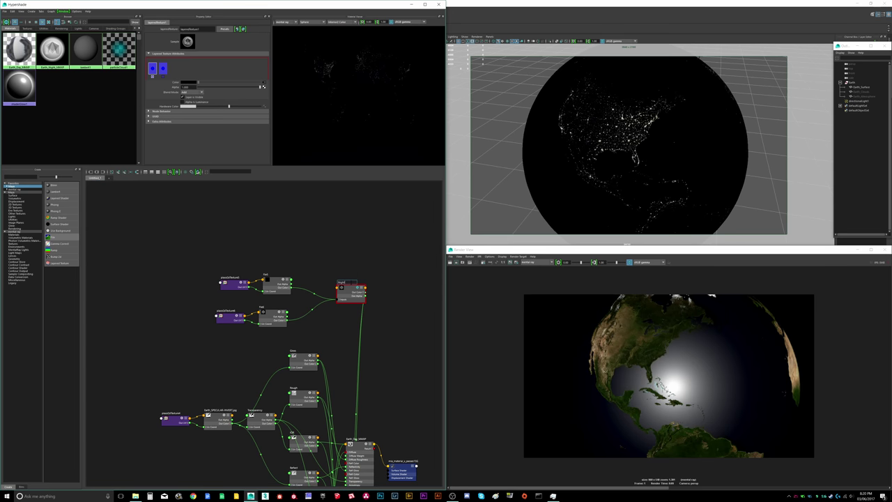
type("_Citi")
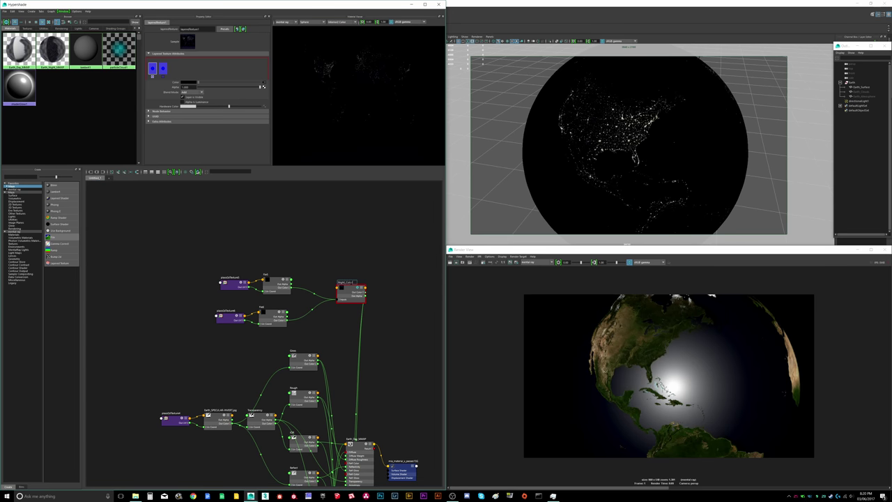
type("or")
key("Return")
Step: Graph only the network of the Earth night material in the work area
middle_click_drag(382, 369, 333, 287, "alt")
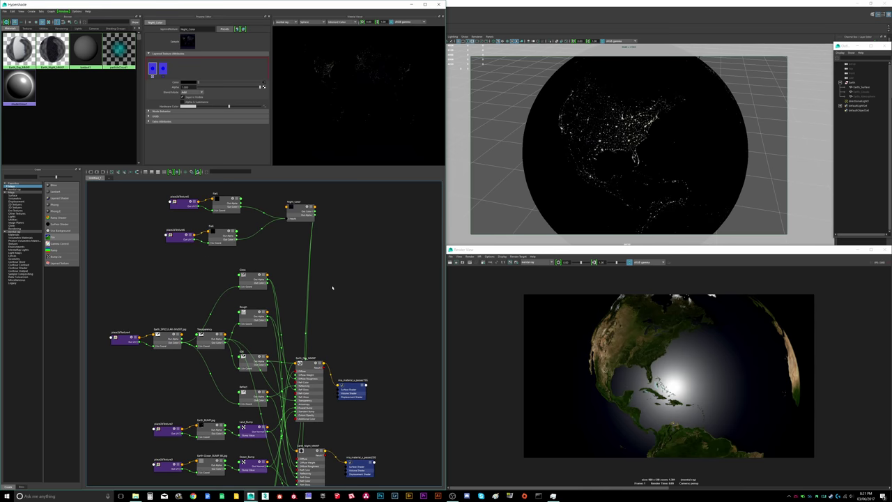
scroll(334, 288, "down", 3)
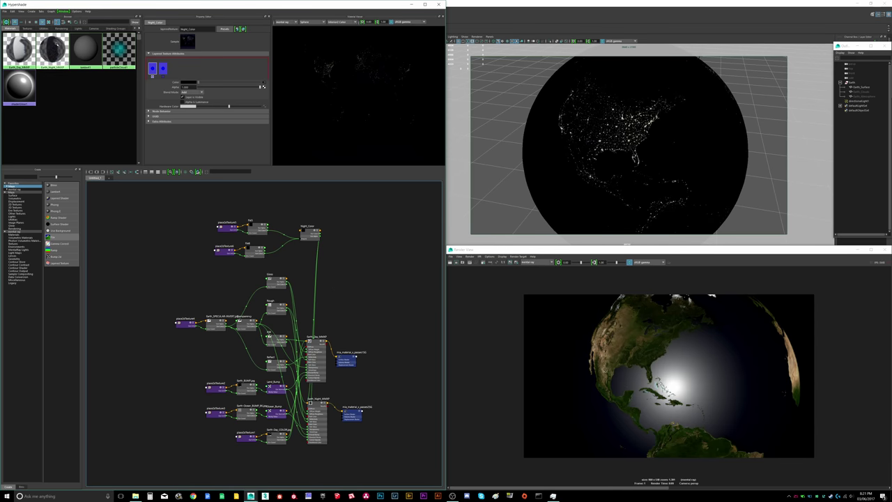
right_click_drag(56, 55, 56, 44)
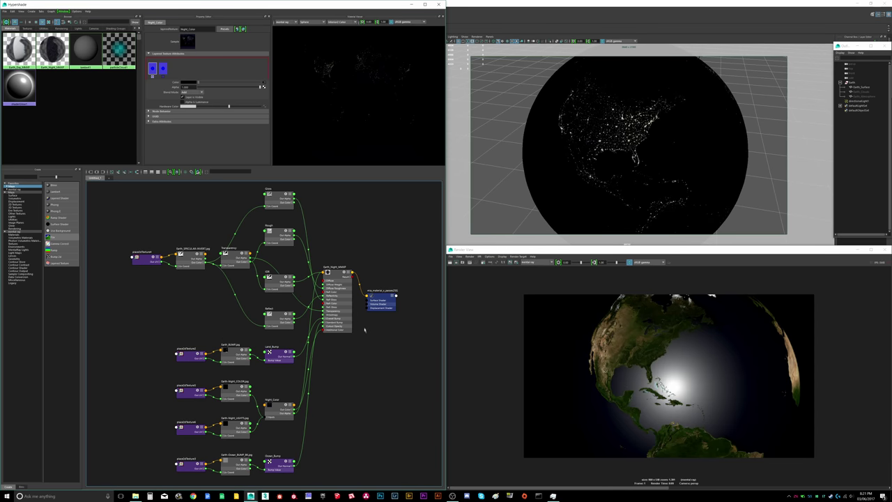
scroll(369, 395, "down", 3)
scroll(368, 397, "up", 2)
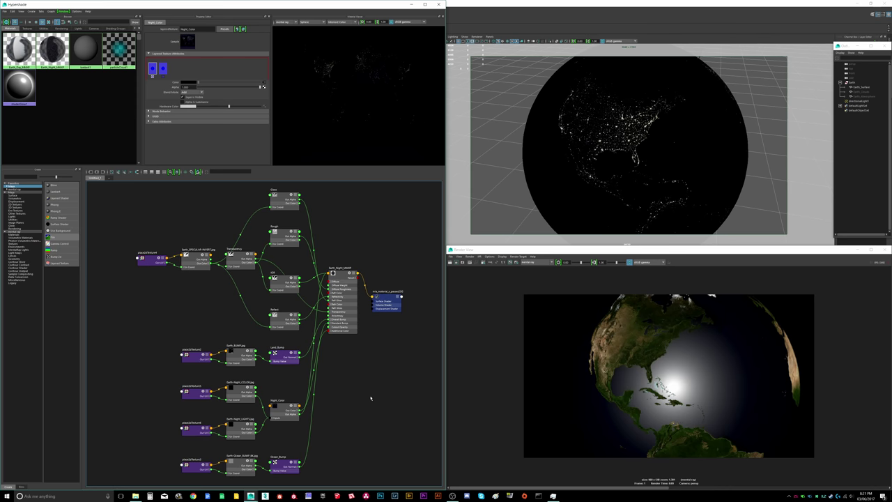
scroll(382, 395, "down", 2)
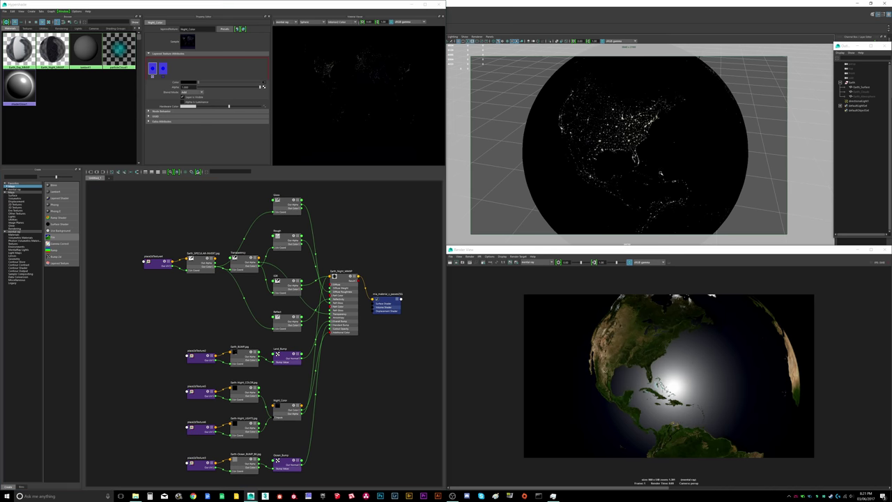
Step: Render the night globe from two different camera angles, the second showing mostly the unlit side
left_click_drag(682, 159, 612, 137, "alt")
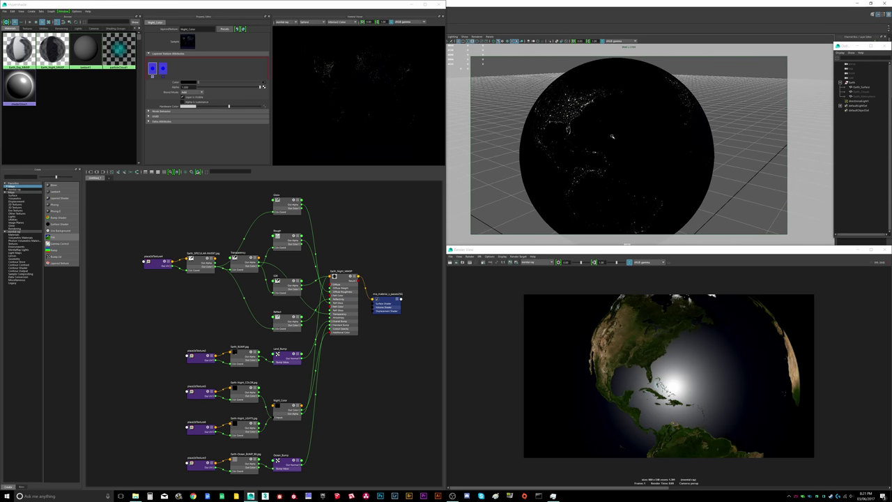
left_click(511, 263)
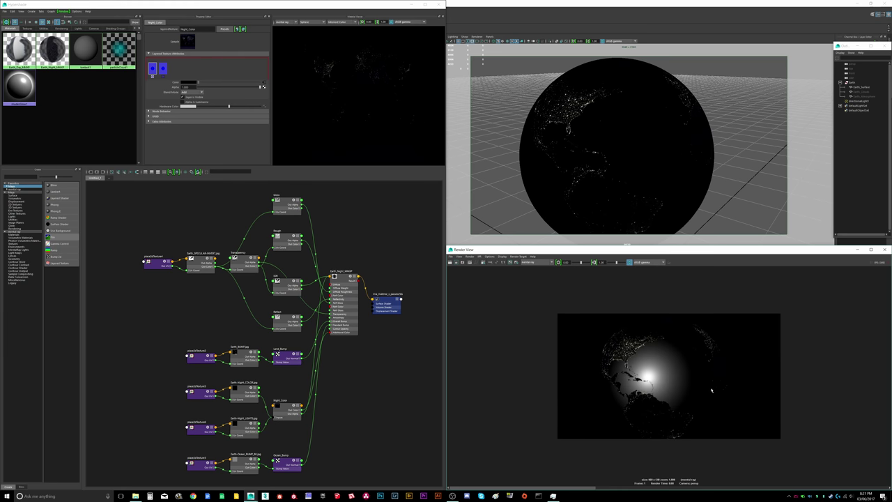
left_click_drag(598, 159, 676, 169, "alt")
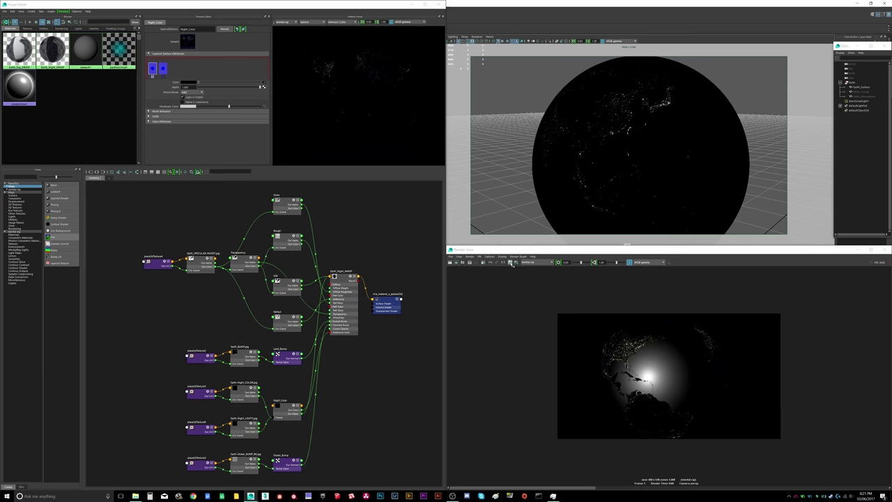
left_click(510, 264)
left_click(451, 262)
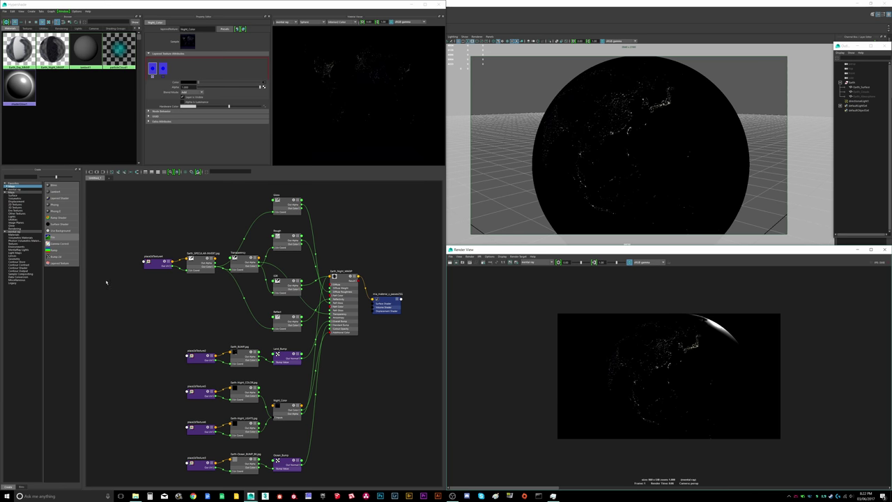
Step: Create a Ramp Shader and separate its two nodes from the night material network to leave working space between them
scroll(343, 317, "down", 3)
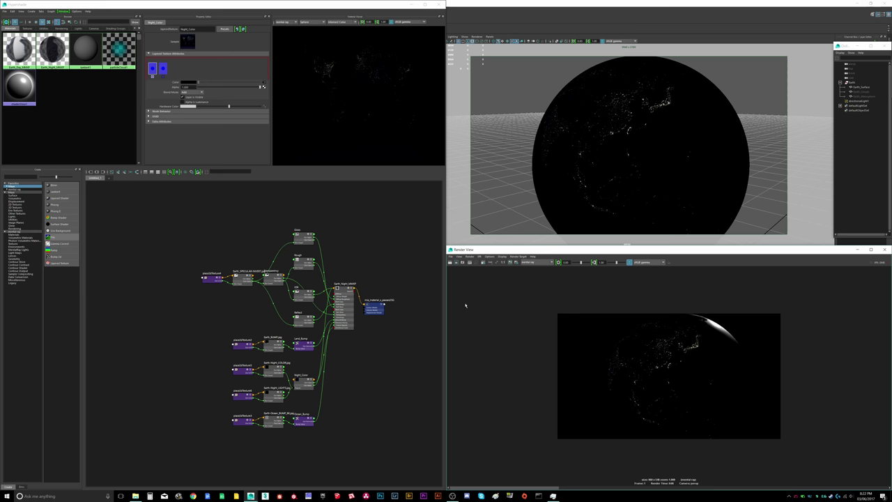
left_click(358, 269)
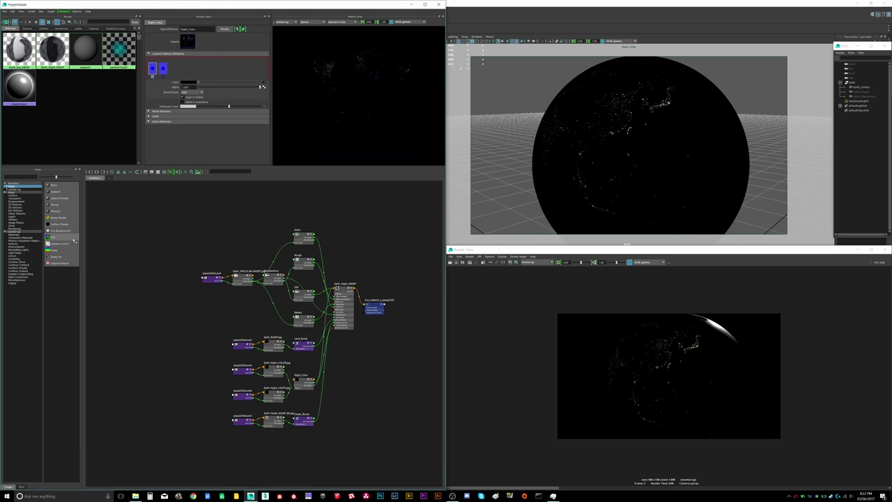
left_click(63, 220)
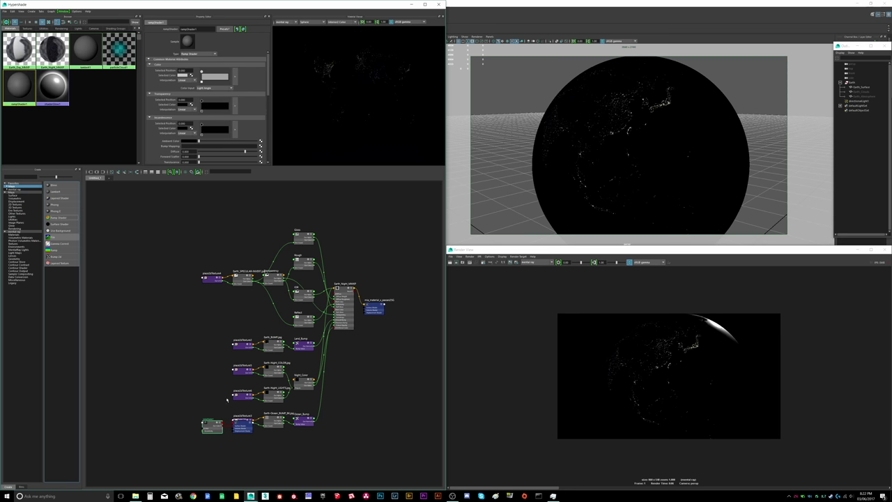
left_click_drag(214, 434, 399, 382)
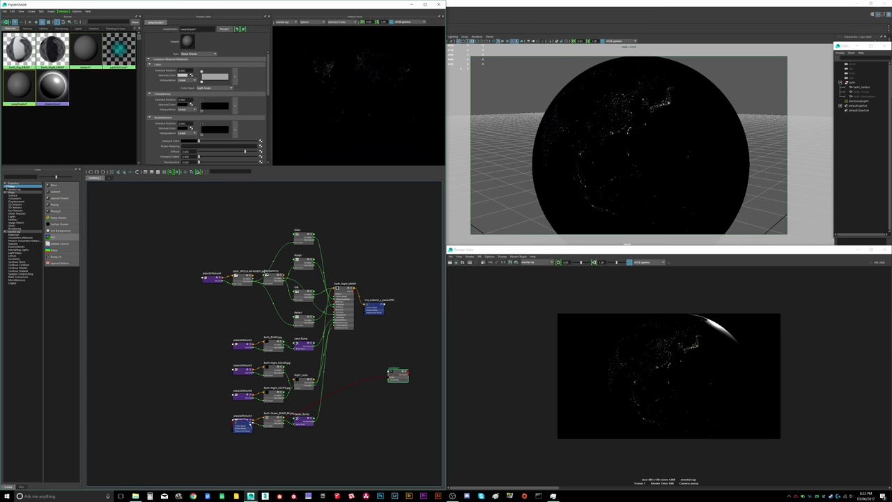
left_click_drag(243, 427, 396, 366)
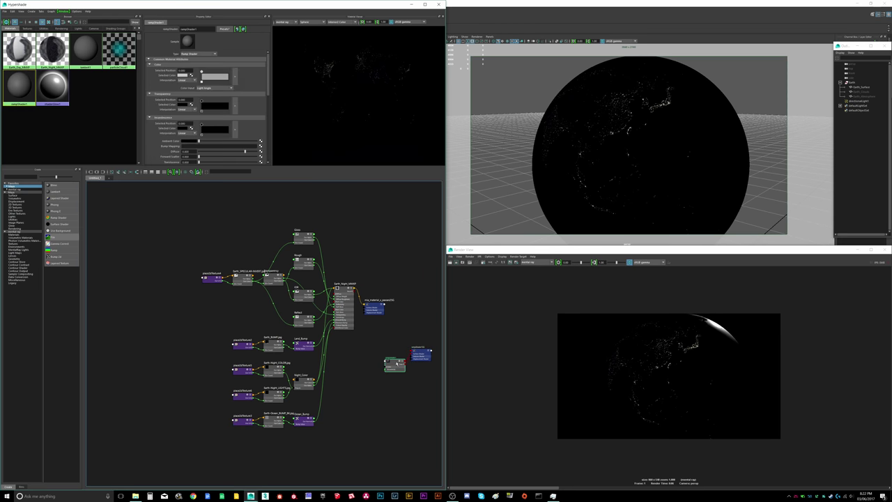
left_click_drag(160, 215, 382, 463)
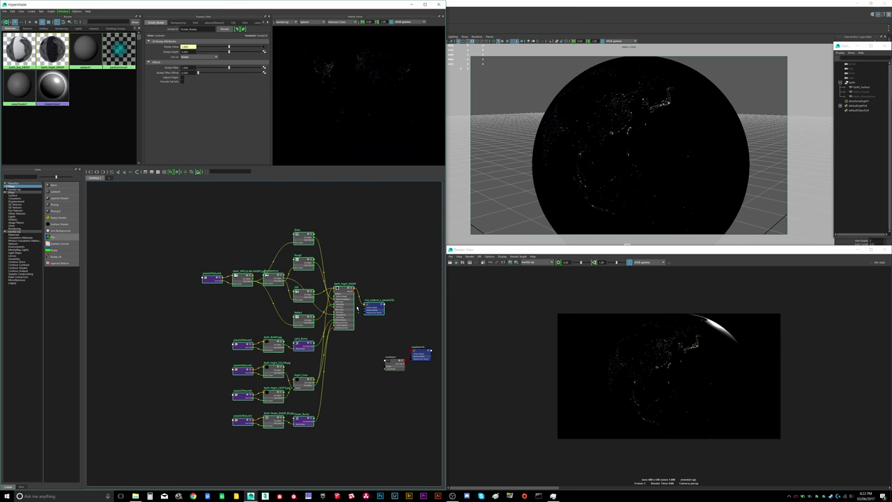
left_click_drag(365, 307, 300, 289)
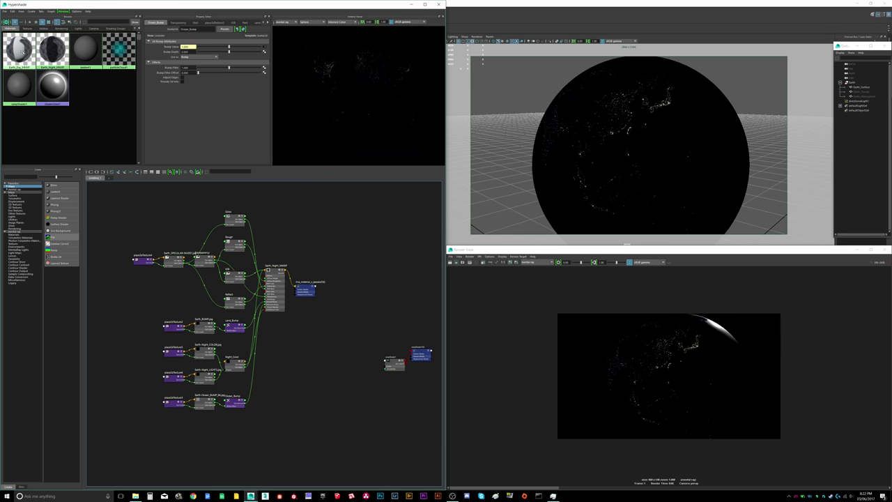
Step: Add the Earth day material to the graph and place its node directly below the night material
middle_click_drag(155, 265, 272, 422)
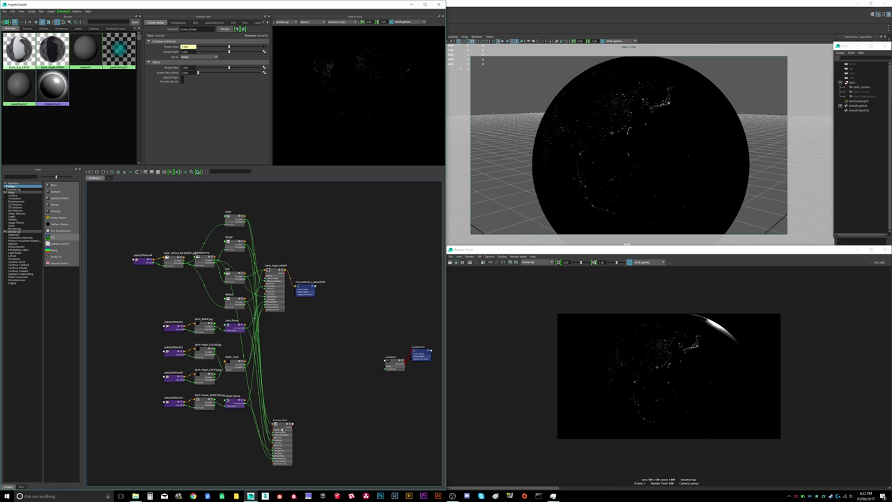
left_click_drag(282, 431, 277, 363)
left_click_drag(277, 294, 284, 310)
left_click_drag(275, 384, 279, 364)
scroll(323, 362, "up", 2)
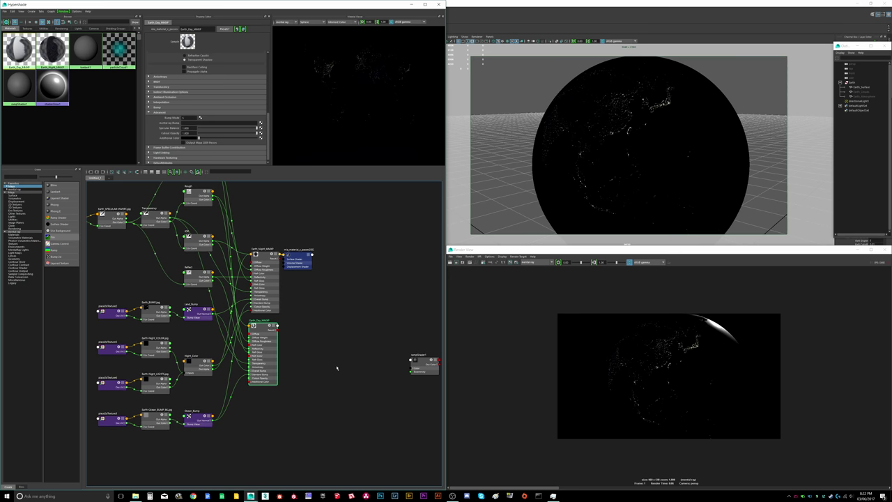
Step: Rename the ramp shader as Earth_Day_Night_RS and place its nodes nearer to the day and night materials
scroll(397, 352, "down", 2)
left_click_drag(372, 325, 449, 370)
left_click_drag(414, 364, 361, 332)
double_click(189, 29)
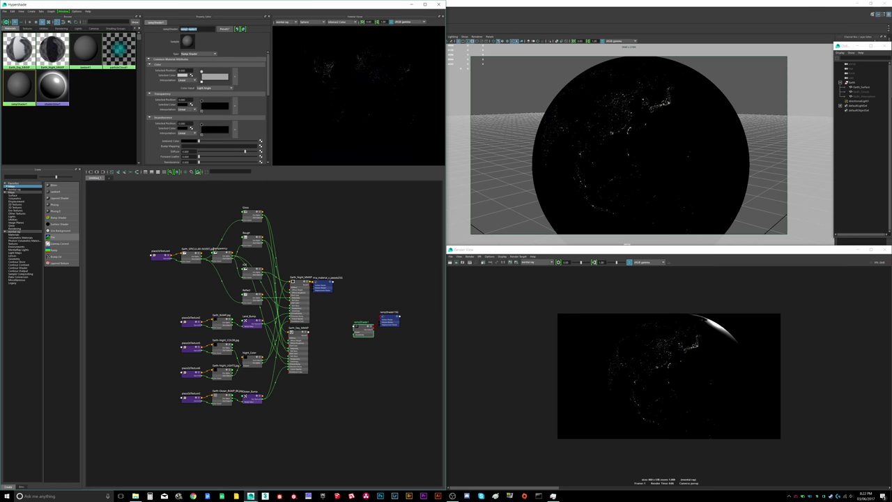
type("Earth_Day_Night_RS")
left_click(376, 235)
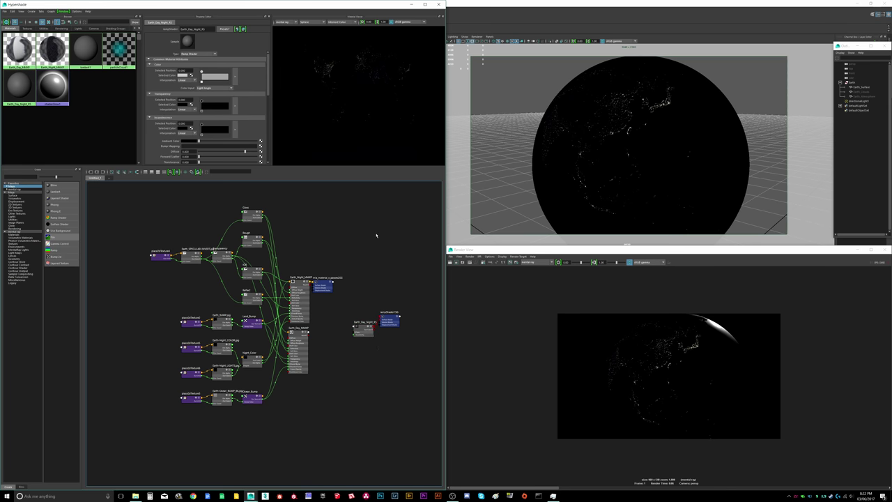
left_click_drag(367, 334, 357, 324)
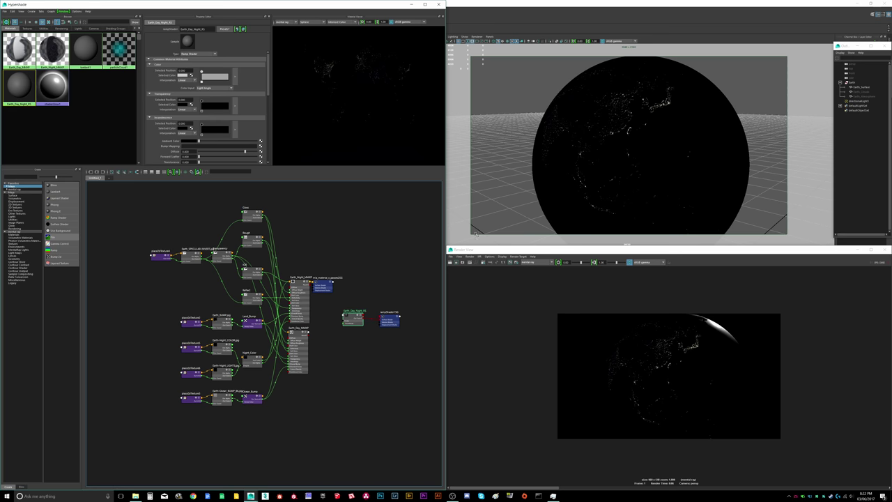
Step: Assign the Earth_Day_Night_RS ramp shader to the Earth_Surface object and check its shading across the light and dark sides
left_click(864, 87)
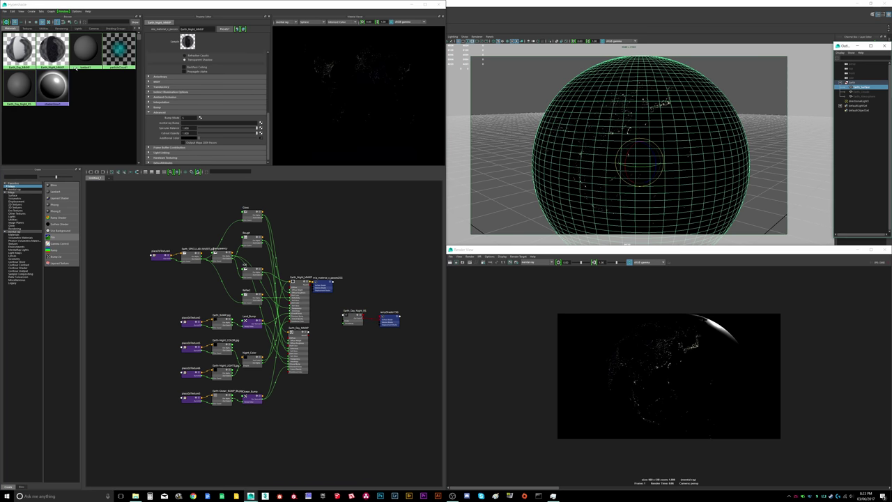
right_click_drag(25, 89, 28, 71)
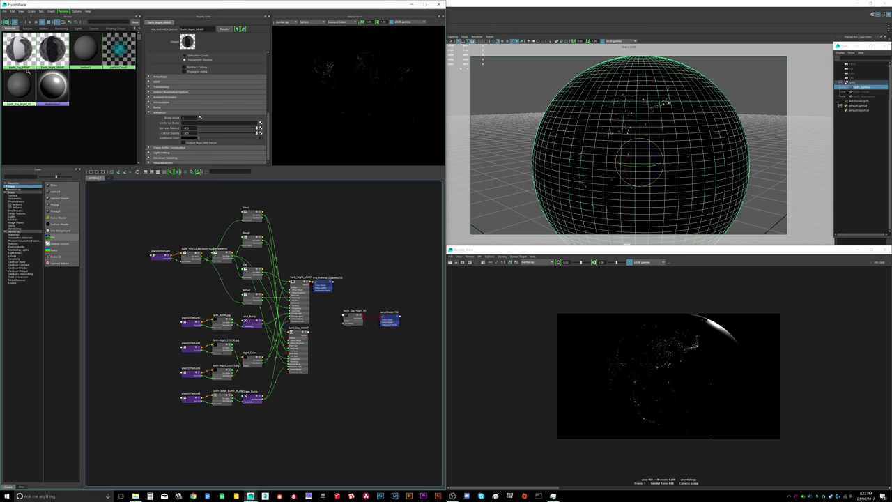
scroll(699, 134, "down", 3)
left_click_drag(699, 133, 667, 116, "alt")
left_click(741, 110)
scroll(741, 110, "up", 2)
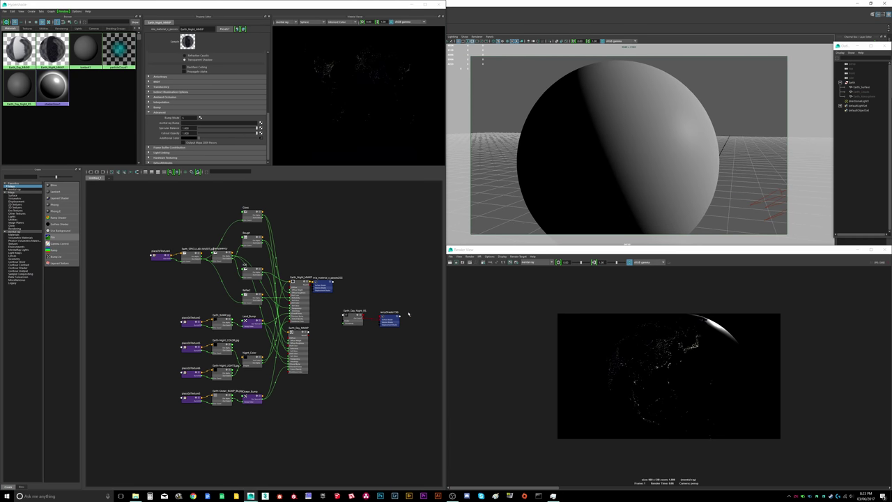
Step: Add a second marker at the far end of the Earth_Day_Night_RS Color ramp and color its first marker blue
left_click(348, 318)
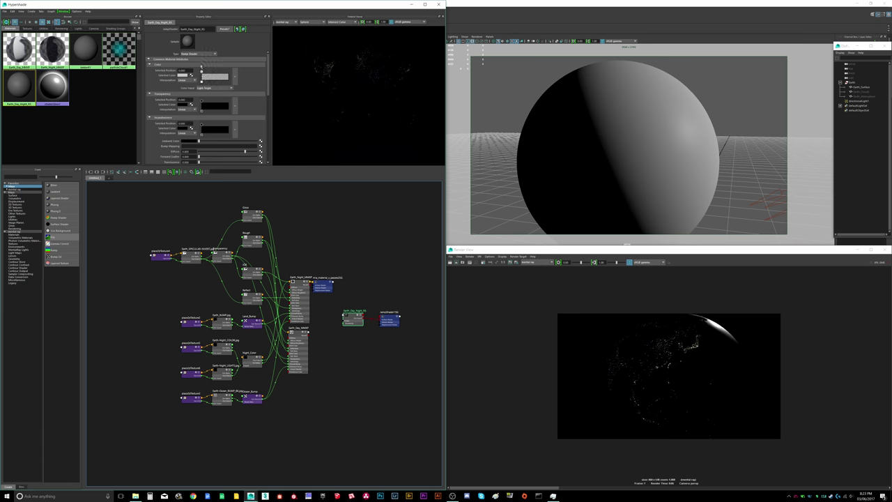
left_click_drag(220, 72, 235, 72)
left_click(201, 71)
left_click(188, 75)
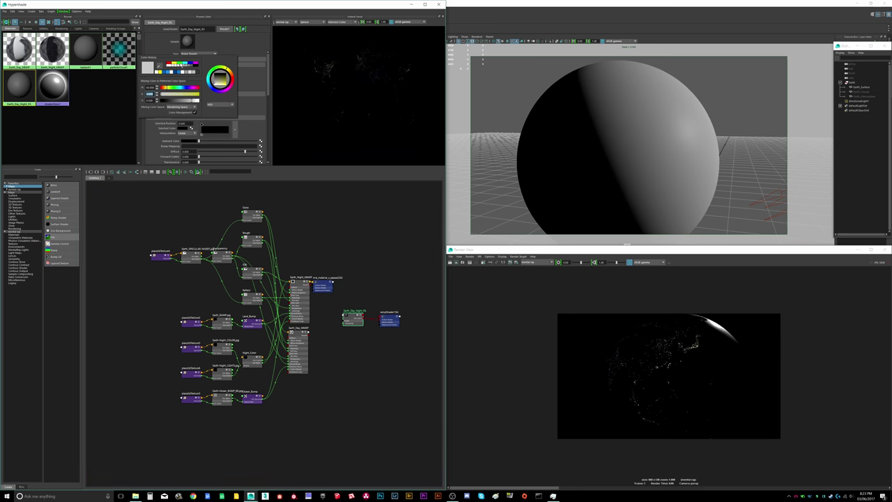
left_click(179, 64)
left_click(195, 66)
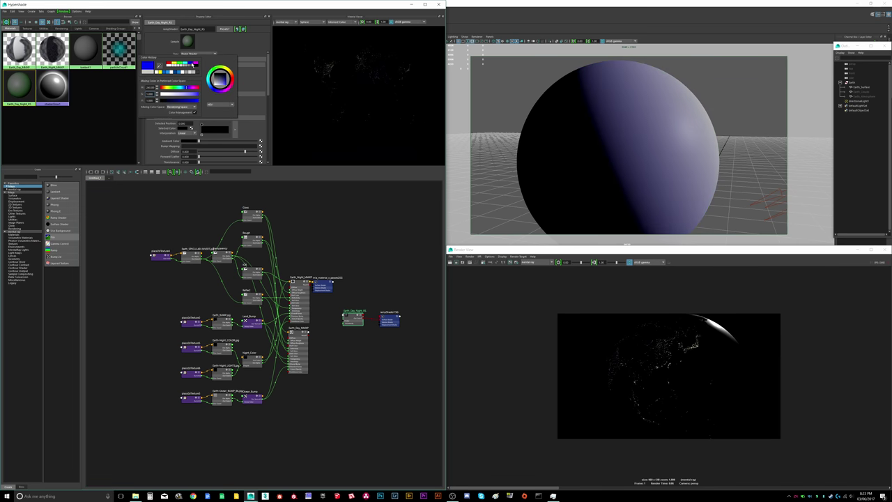
Step: Color the end marker of the Earth_Day_Night_RS Color ramp green
left_click(228, 72)
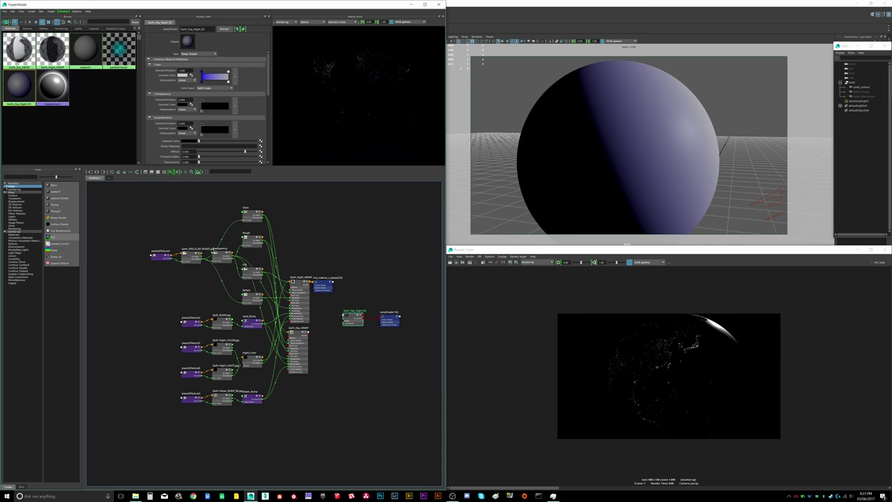
left_click(190, 75)
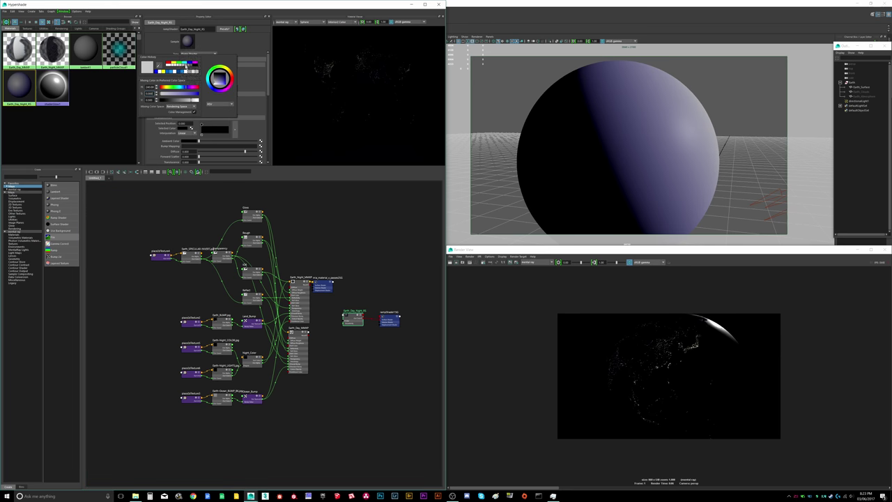
left_click(180, 65)
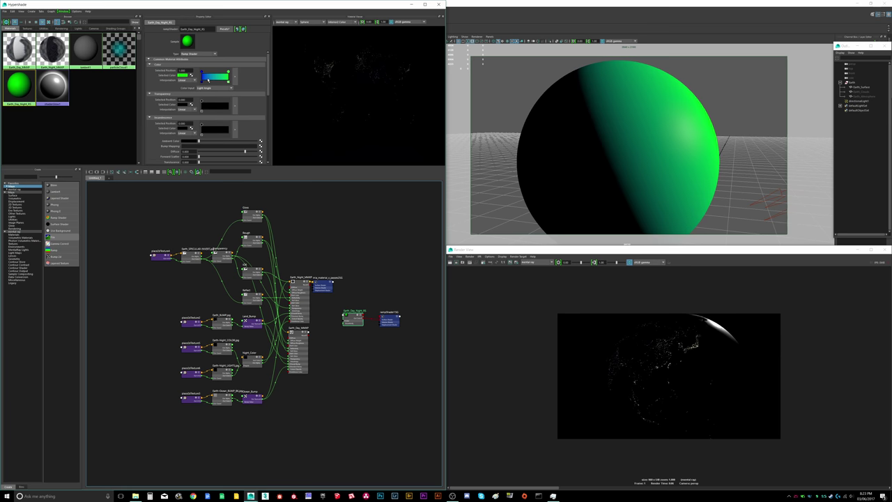
Step: Inspect the ramp shading across the sphere and set the ramp shader's Color Input to Brightness
mouse_move(619, 183)
left_mouse_down("alt")
mouse_move(550, 146)
mouse_move(583, 137)
mouse_move(683, 154)
left_mouse_up("alt")
right_click_drag(683, 155, 584, 150, "alt")
mouse_move(600, 165)
left_mouse_down("alt")
mouse_move(584, 148)
mouse_move(609, 150)
left_mouse_up("alt")
right_click_drag(610, 150, 644, 155, "alt")
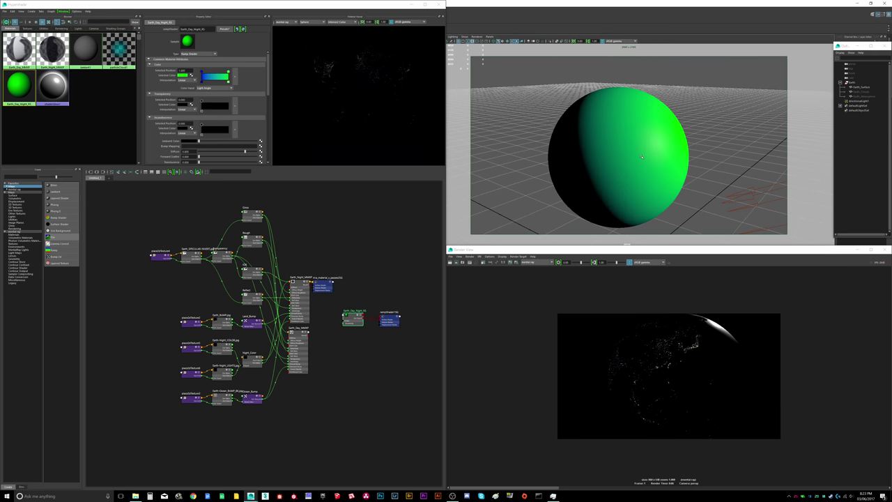
middle_click_drag(645, 155, 654, 141, "alt")
right_click_drag(654, 141, 662, 141, "alt")
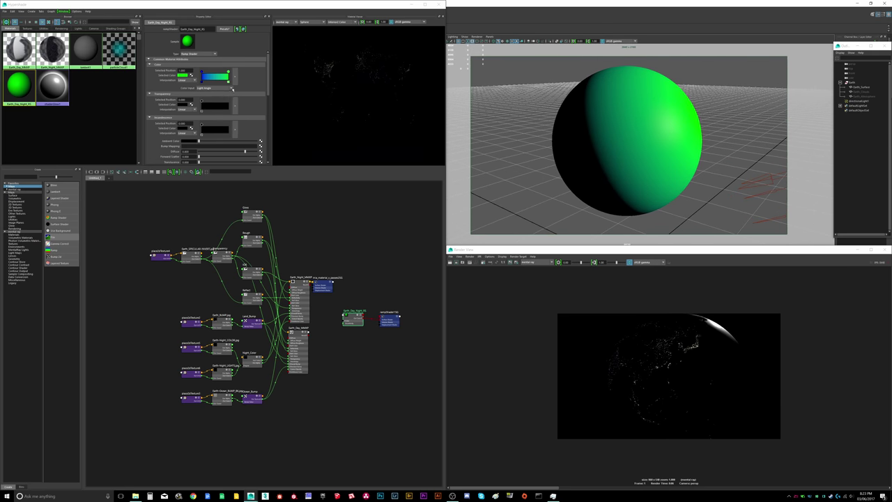
left_click(232, 89)
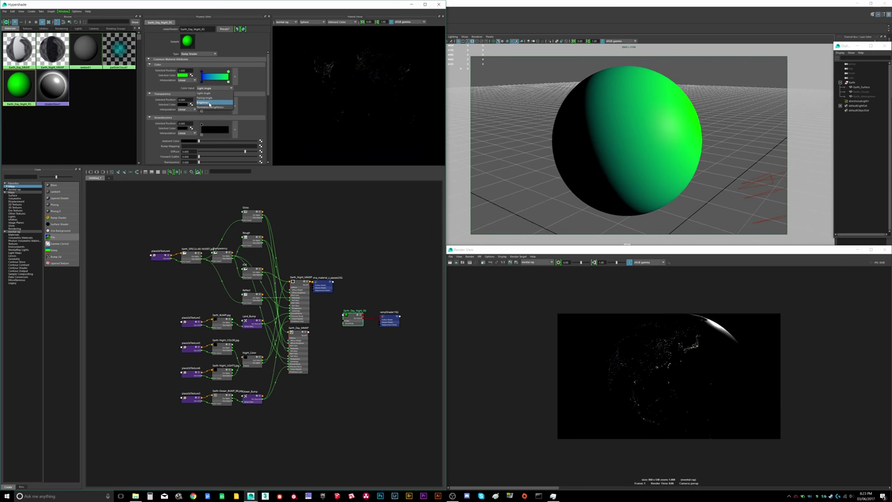
left_click(208, 103)
Step: Rotate the directional light so that it illuminates most of the sphere's visible side, leaving only a thin blue edge
right_click_drag(674, 154, 613, 158, "alt")
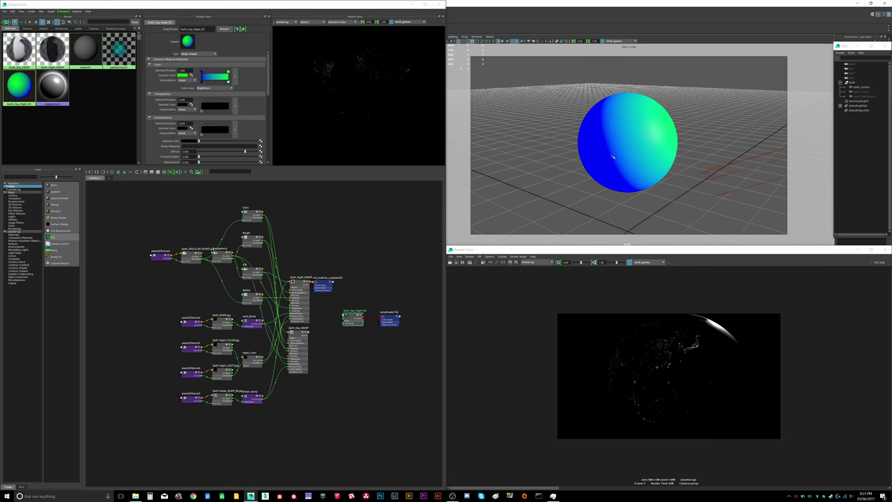
left_click_drag(613, 157, 570, 132, "alt")
left_click(760, 182)
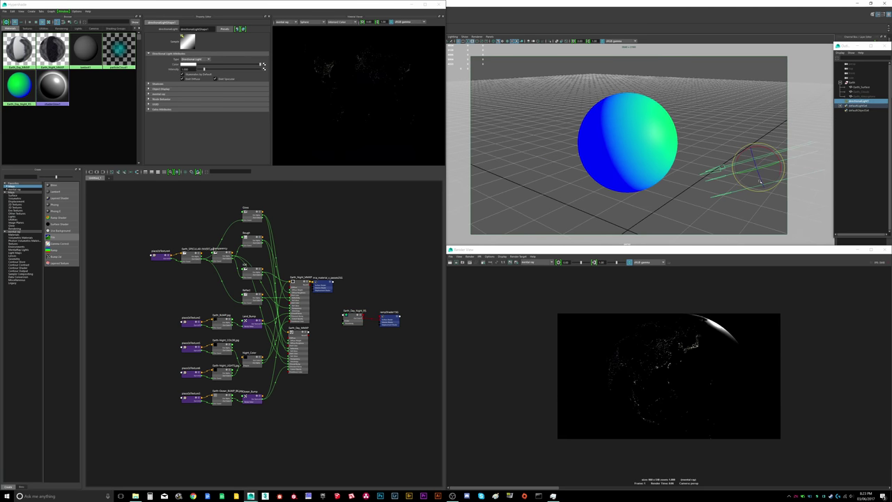
left_click_drag(759, 180, 743, 153)
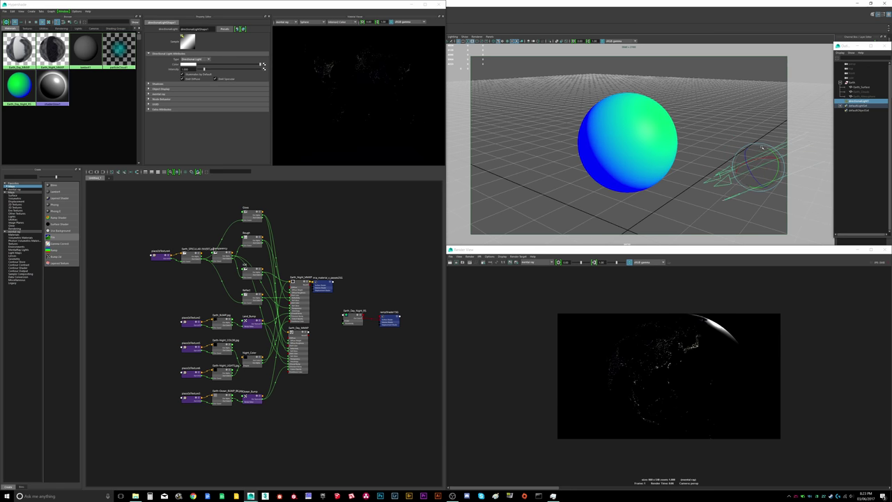
left_click_drag(759, 148, 750, 152)
right_click_drag(634, 145, 686, 147, "alt")
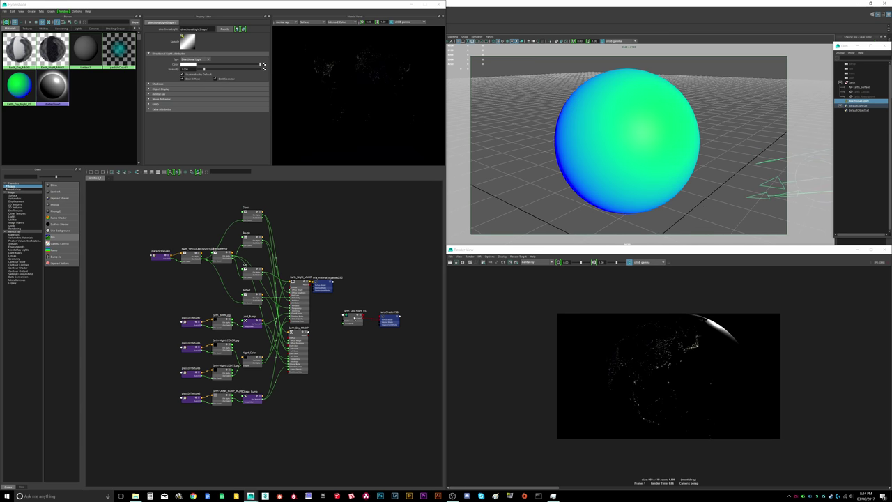
Step: Expand the Color[0] and Color[1] entries of the Earth_Day_Night_RS node and connect the Earth_Night_MMXP Result to the Color[0] color
left_click(353, 315)
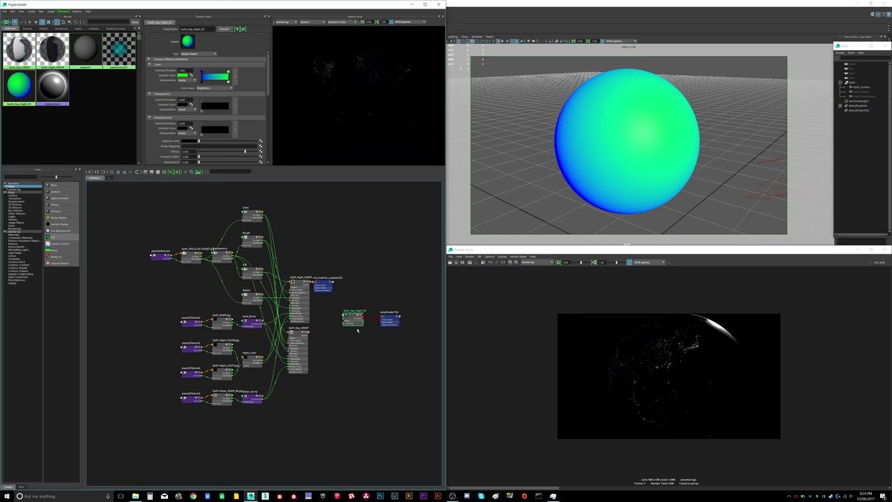
scroll(358, 331, "up", 5)
left_click(291, 288)
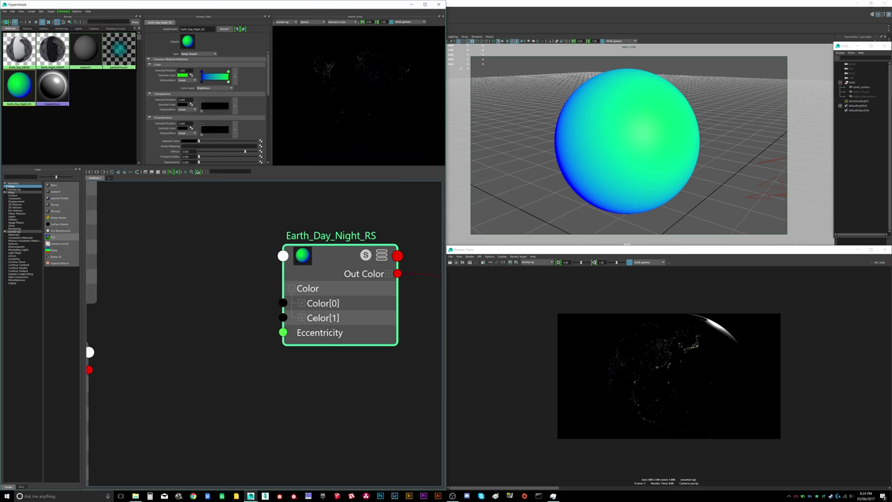
left_click(301, 304)
left_click(301, 361)
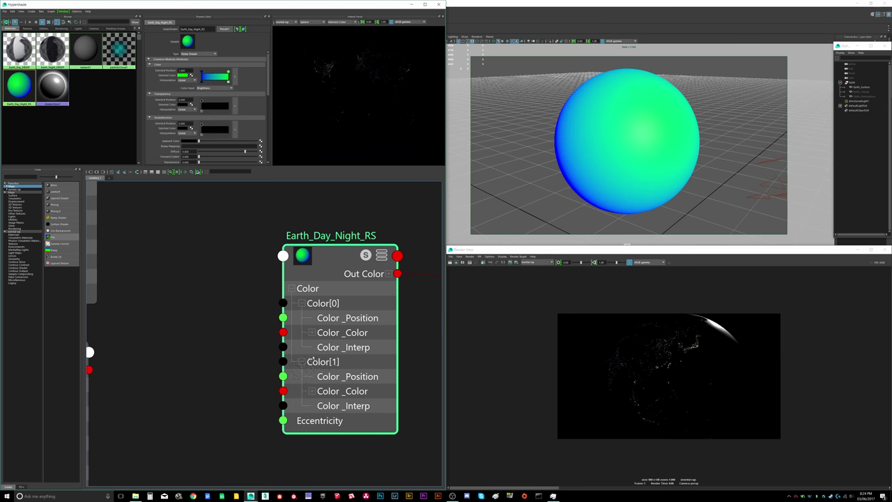
scroll(282, 364, "down", 5)
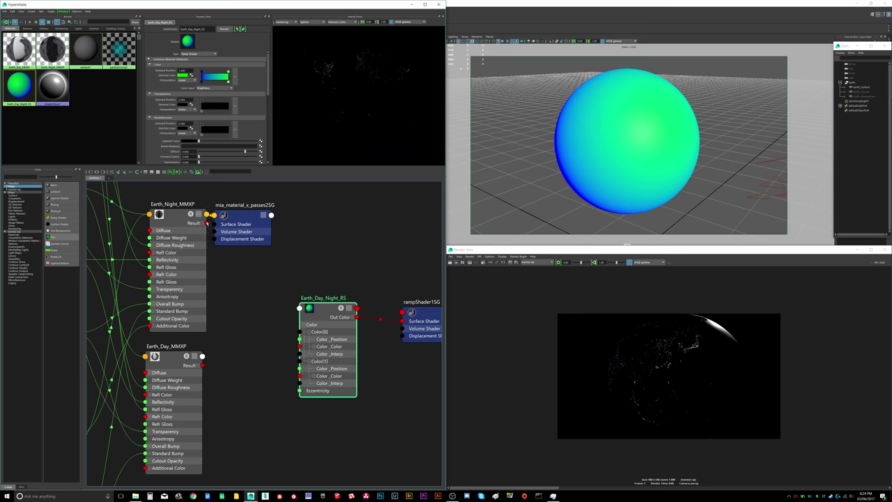
left_click_drag(207, 222, 300, 345)
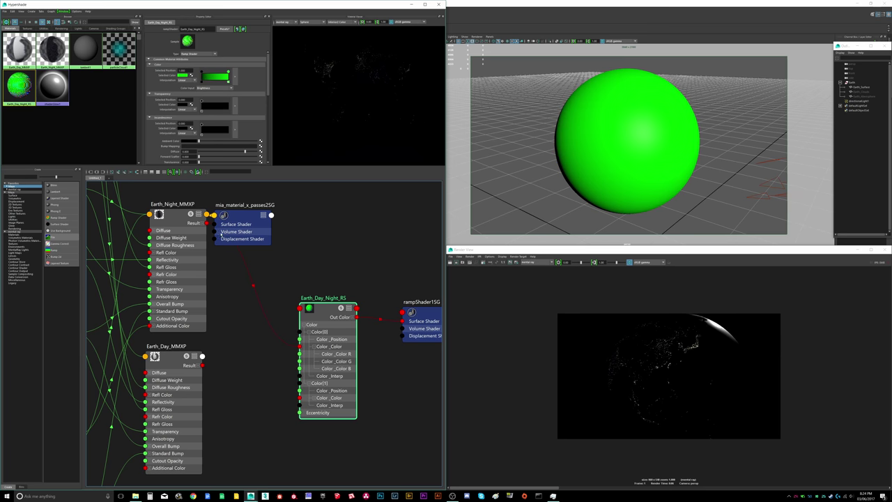
Step: Connect the Result output of Earth_Day_MMXP to the Color[1] colour input of the Earth_Day_Night_RS ramp shader
left_click_drag(202, 365, 300, 398)
scroll(270, 387, "down", 2)
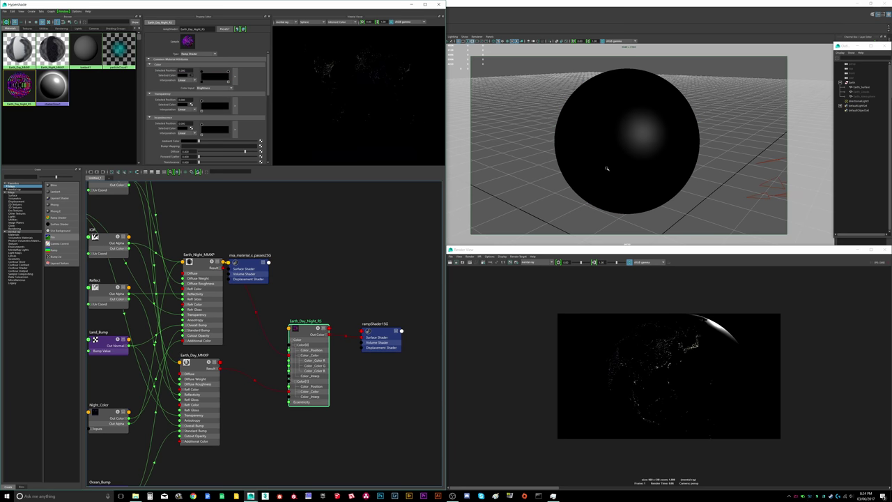
left_click_drag(610, 168, 667, 143, "alt")
right_click_drag(667, 144, 670, 161, "alt")
left_click_drag(679, 119, 688, 104, "alt")
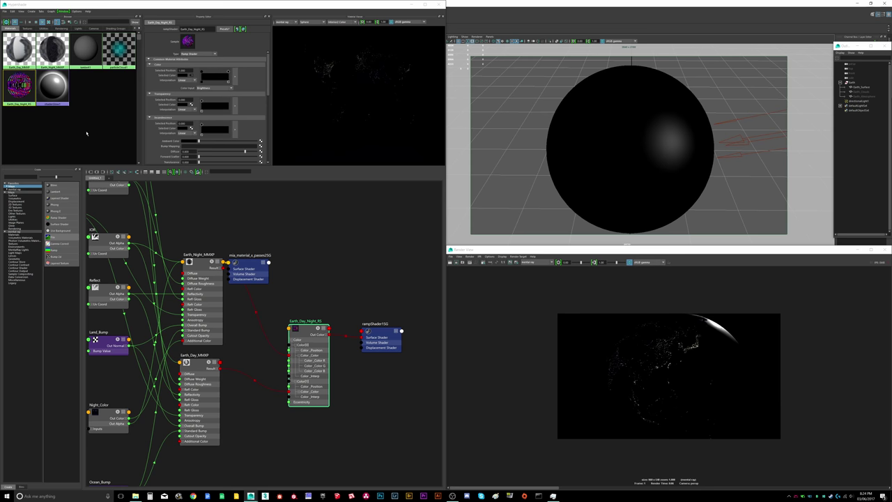
middle_click_drag(578, 158, 579, 151, "alt")
right_click_drag(579, 151, 584, 152, "alt")
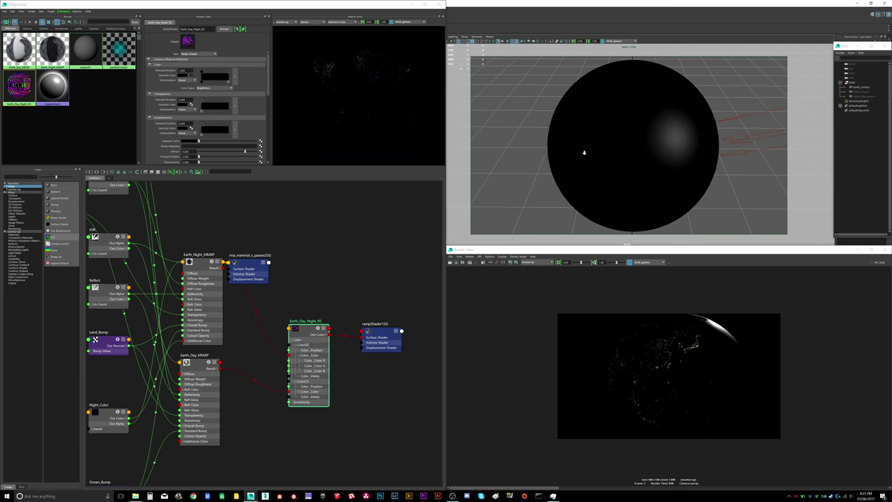
scroll(348, 343, "down", 1)
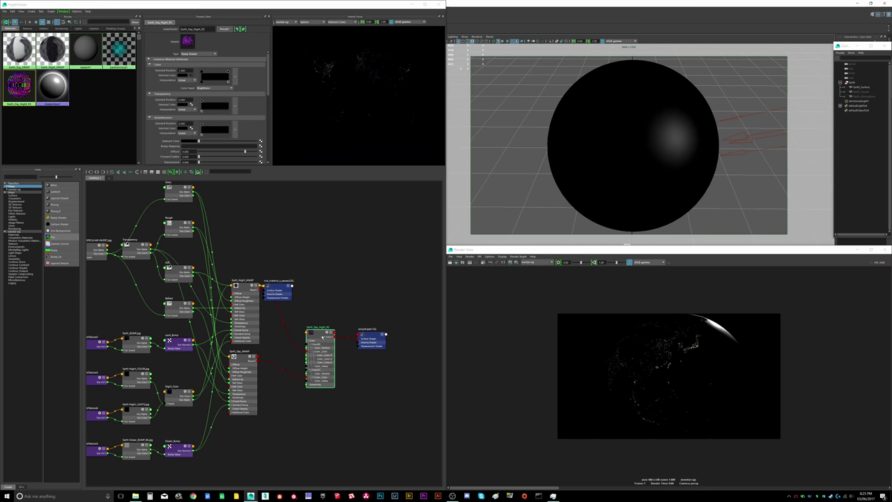
Step: Collapse the Color attributes of the Earth_Day_Night_RS node and shift it and the mia_material_x_passes2SG node slightly
scroll(323, 337, "up", 1)
left_click(306, 348)
key("2")
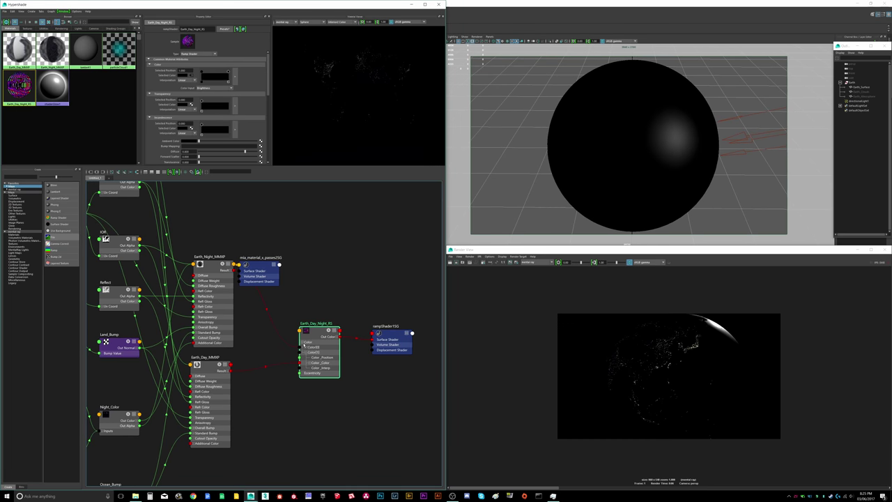
left_click(342, 306)
left_click_drag(318, 332, 321, 331)
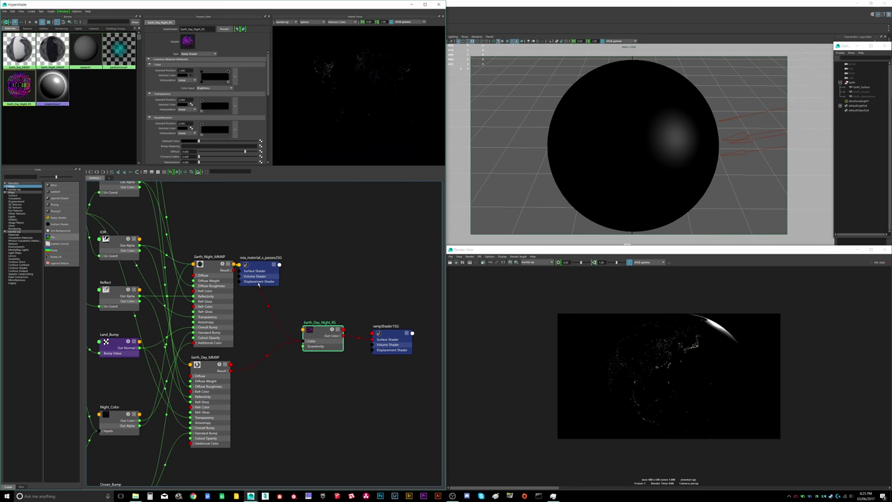
left_click_drag(261, 268, 263, 267)
left_click(322, 279)
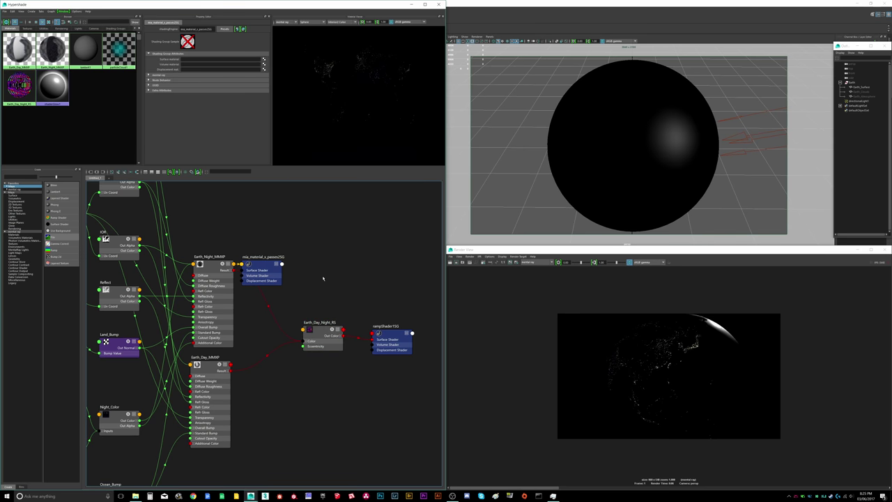
Step: Minimise Hypershade and save the scene under the name Test in the Solar_System project's scenes folder
left_click(411, 4)
left_click(4, 10)
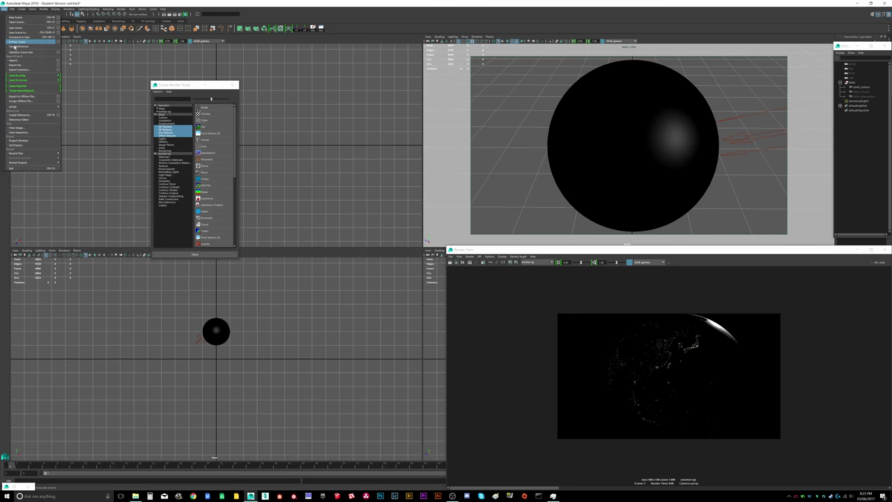
left_click(24, 35)
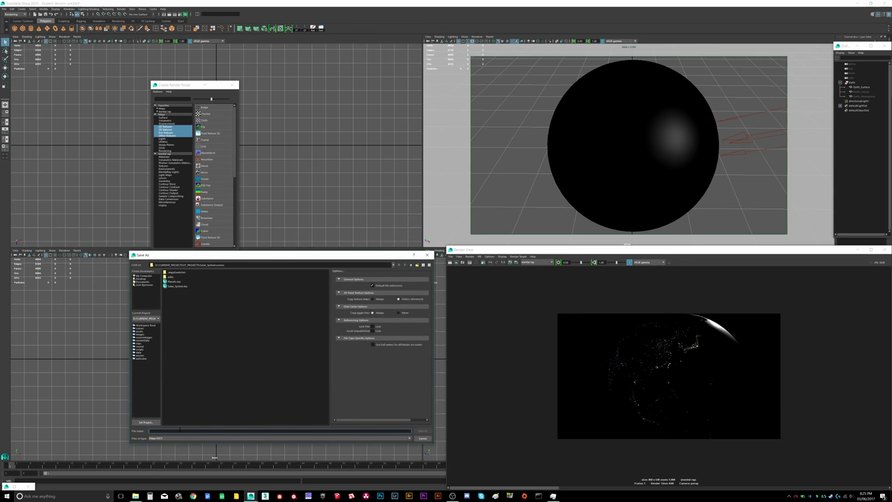
type("S")
type("est")
key("Return")
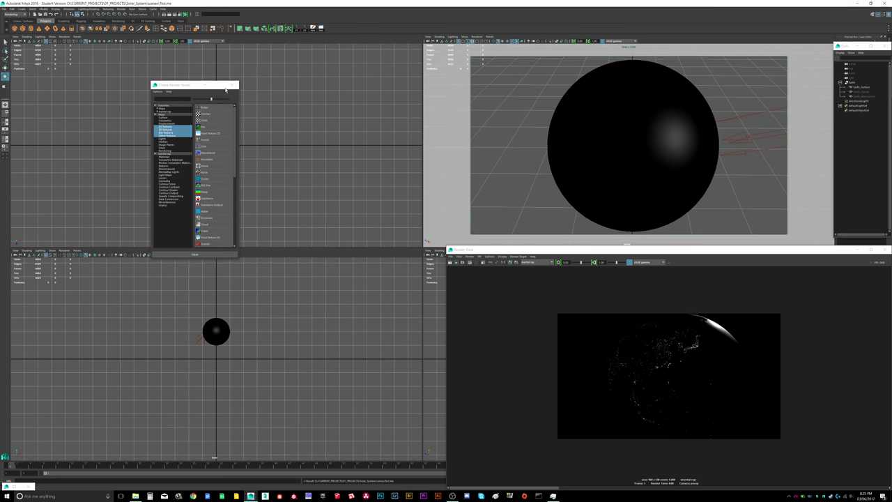
Step: Close the Create Render Node window, then restore Hypershade and graph the network of the Earth_Day_Night_RS material
left_click(233, 85)
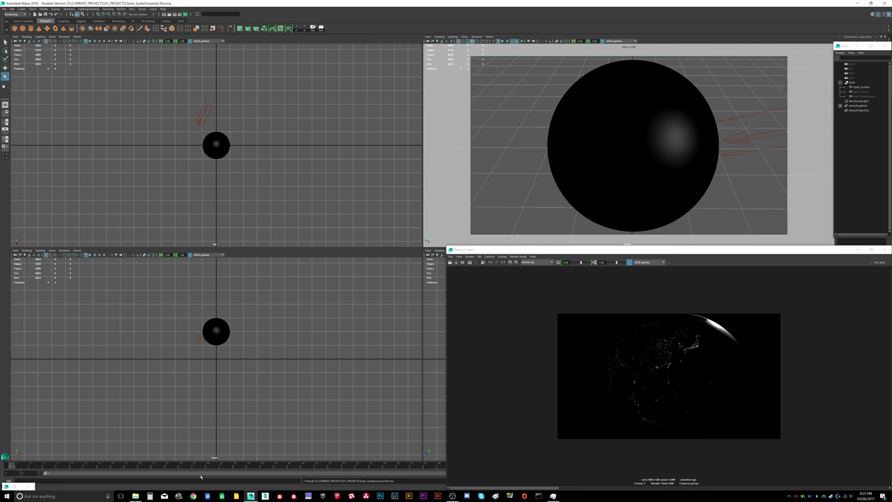
left_click(5, 487)
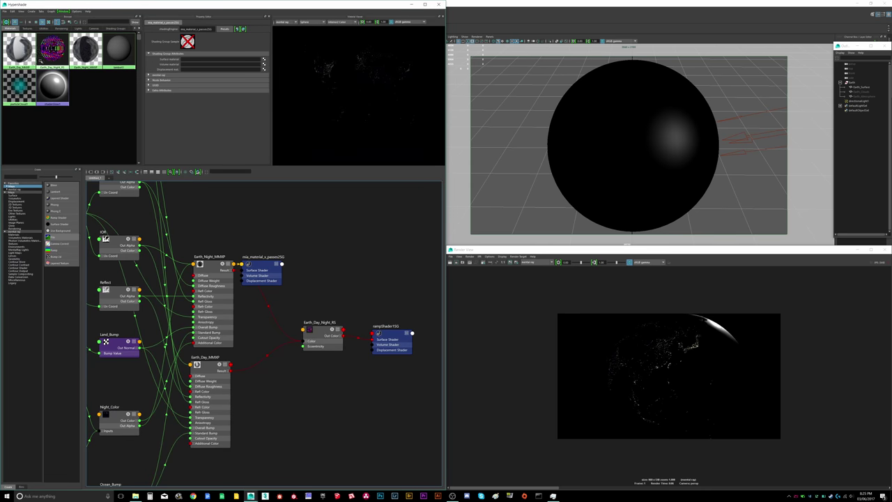
right_click(50, 60)
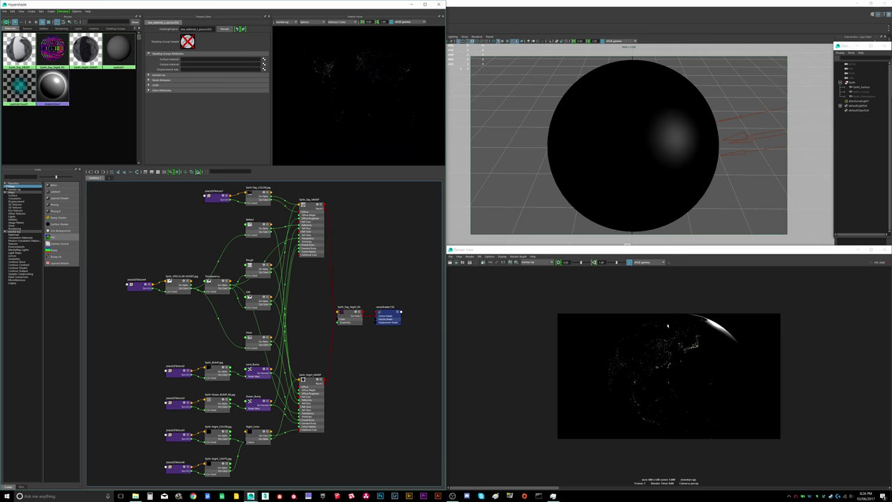
Step: Select the directional light near the Earth sphere and rotate it to a new angle
mouse_move(659, 197)
left_mouse_down("alt")
mouse_move(647, 185)
mouse_move(671, 183)
mouse_move(667, 175)
mouse_move(616, 178)
left_mouse_up("alt")
scroll(693, 199, "down", 3)
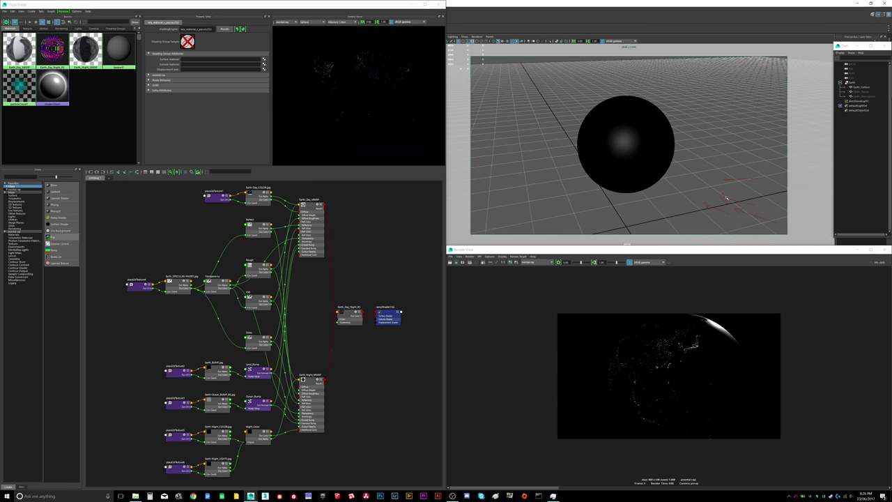
left_click(726, 202)
left_click_drag(728, 200, 738, 207)
left_click_drag(627, 190, 718, 179, "alt")
scroll(663, 180, "up", 3)
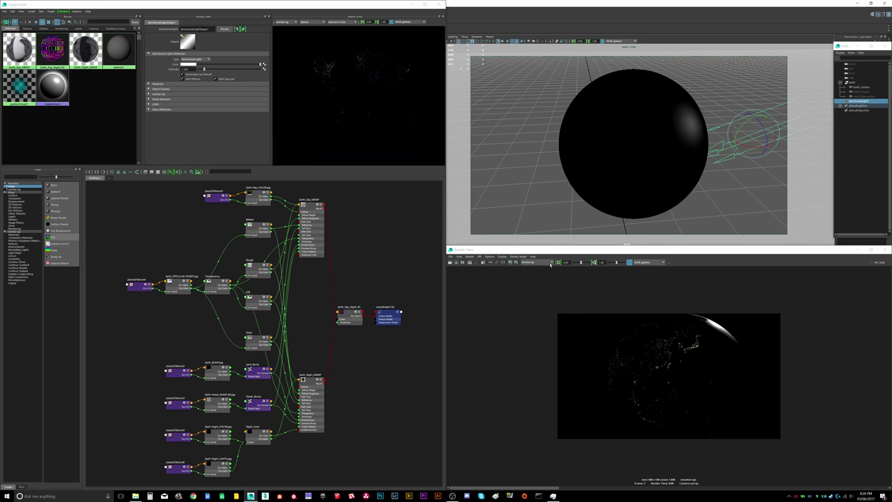
Step: Render the perspective view of the Earth again with mental ray
left_click(512, 264)
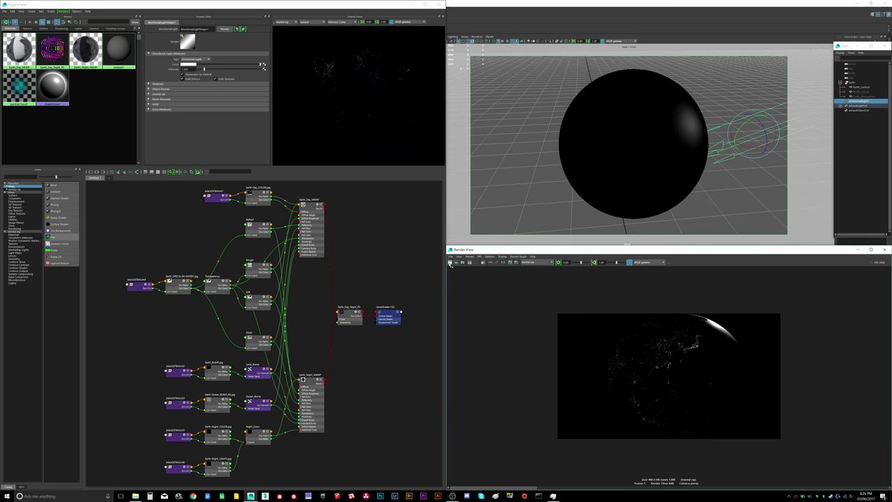
left_click(450, 263)
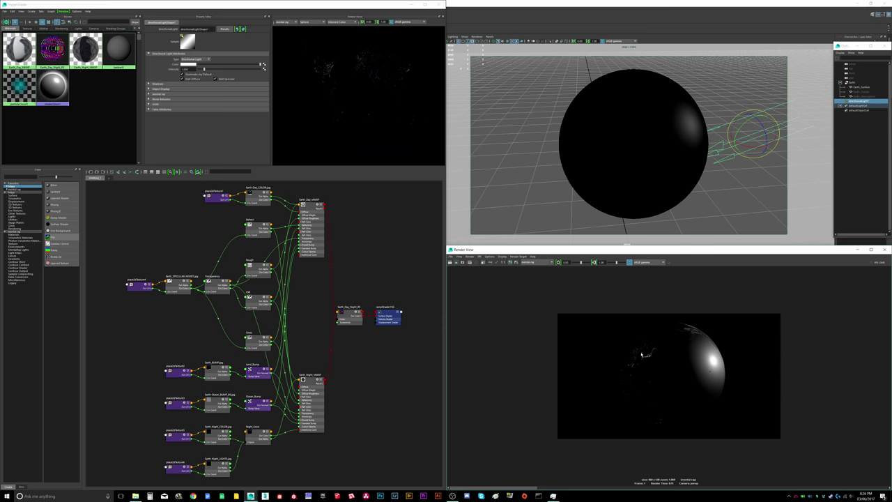
left_click(375, 260)
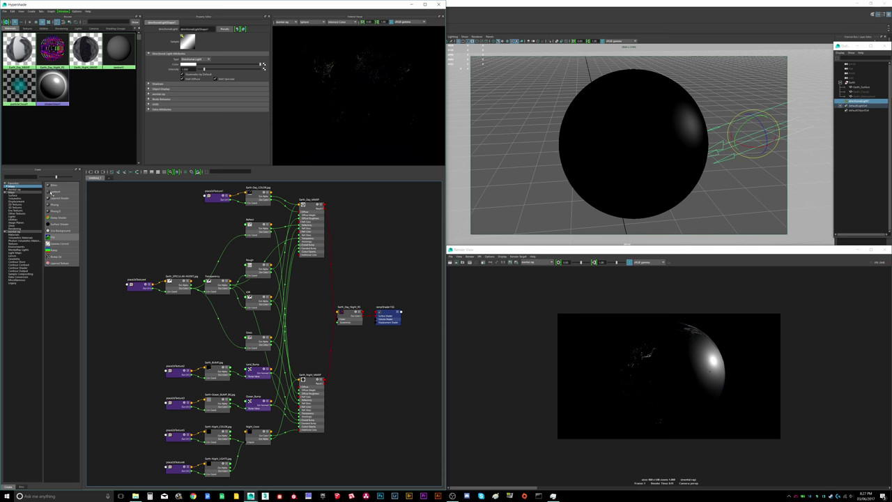
Step: Create a Blinn material and graph only its network in the node work area
left_click(53, 189)
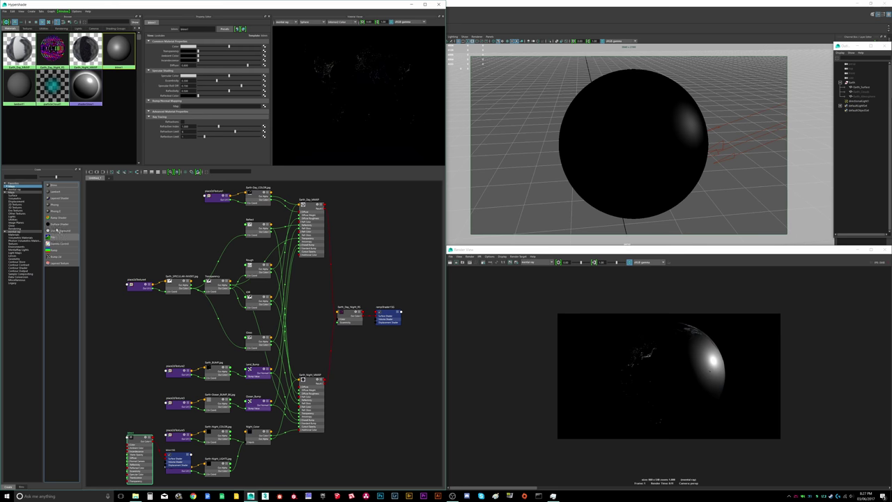
right_click_drag(114, 61, 116, 50)
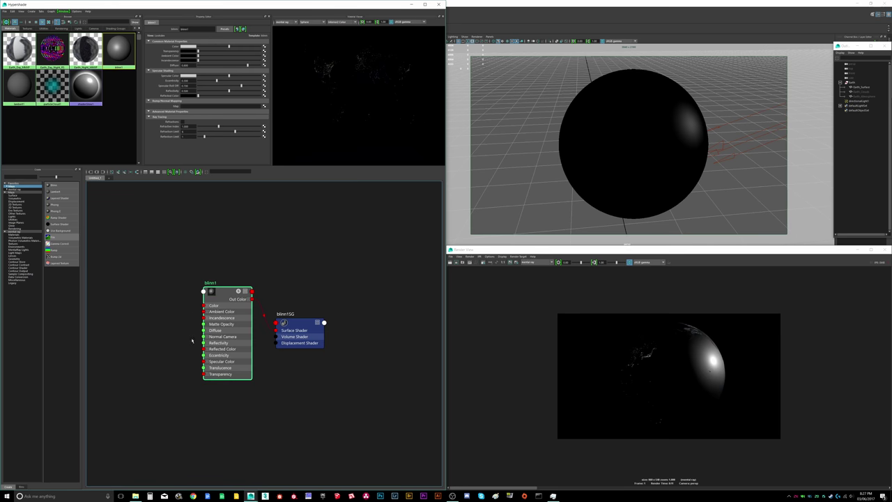
scroll(193, 352, "up", 2)
Step: Rename the new Blinn material Earth_Clouds and space its node apart from the blinn1SG shading group
double_click(217, 254)
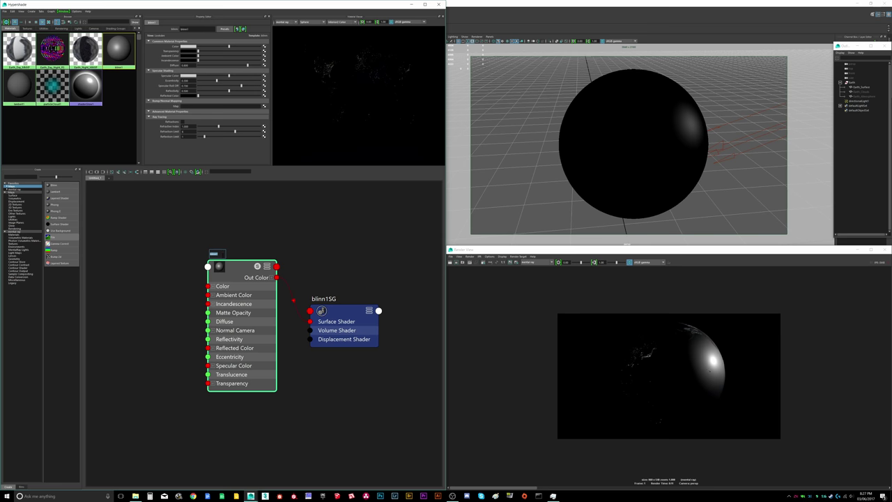
type("Earth_Clouds")
left_click(237, 250)
scroll(239, 271, "down", 2)
left_click_drag(241, 271, 250, 267)
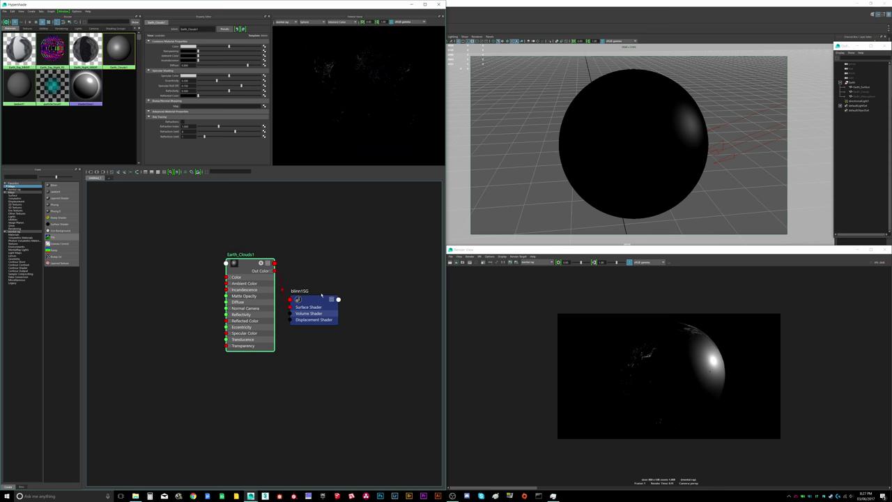
left_click_drag(321, 296, 329, 291)
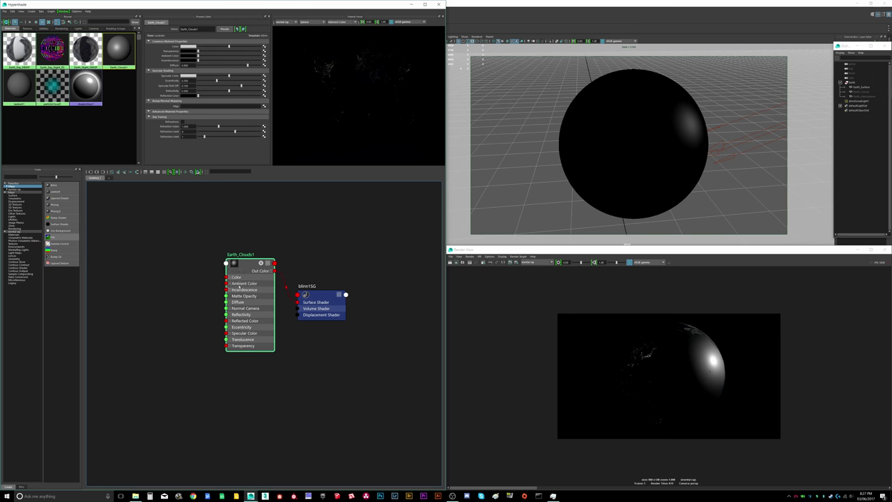
Step: Map a File texture to the cloud material's Transparency and arrange the file and place2dTexture nodes beside the material
left_click(264, 51)
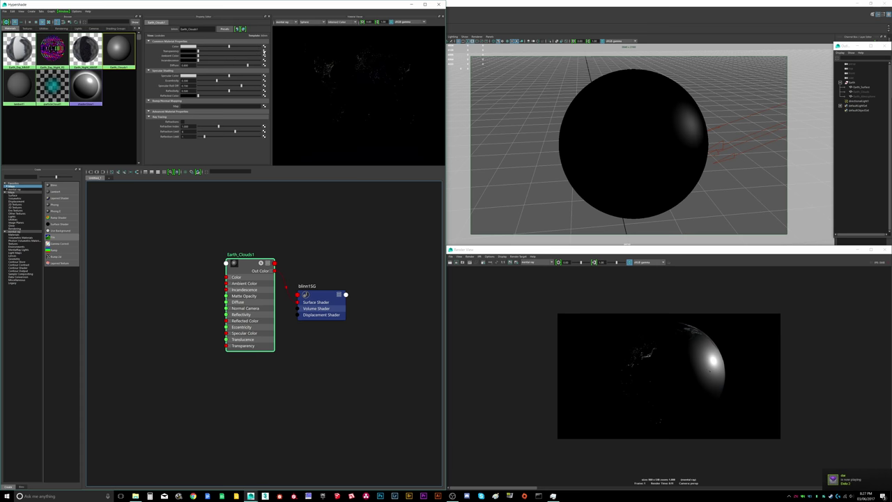
left_click(210, 127)
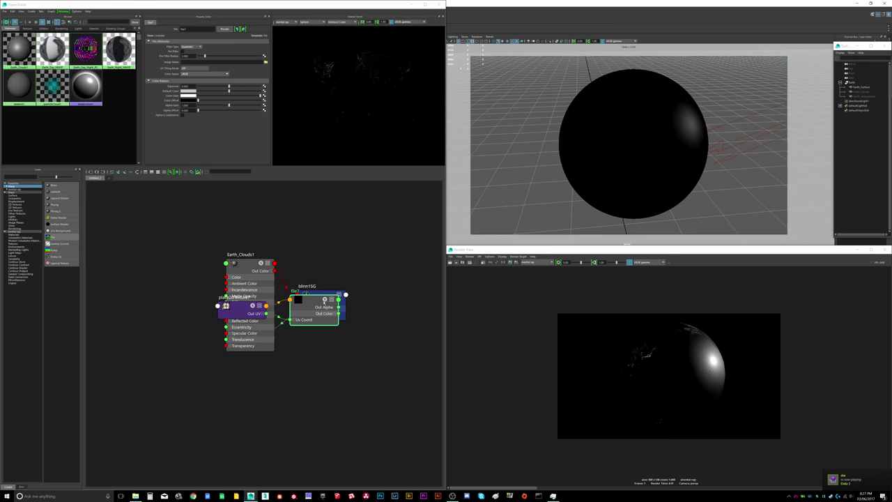
left_click_drag(240, 307, 159, 345)
left_click_drag(324, 305, 170, 281)
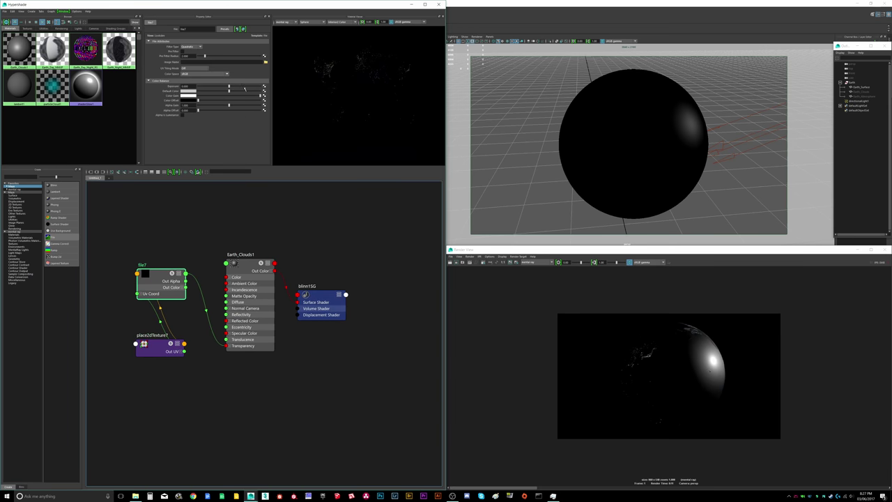
Step: Load the image Earth-Clouds_ALPHA-INVERT.tga into the file texture feeding the cloud material's transparency
left_click(265, 62)
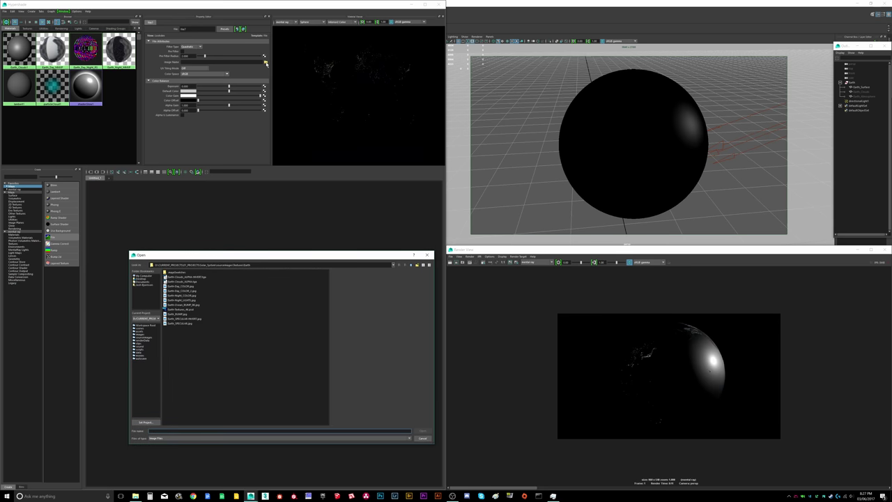
left_click(188, 277)
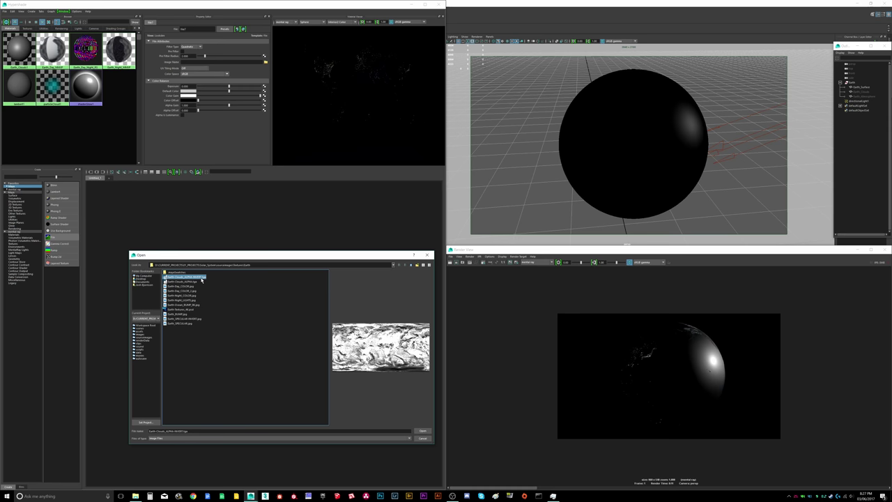
double_click(201, 278)
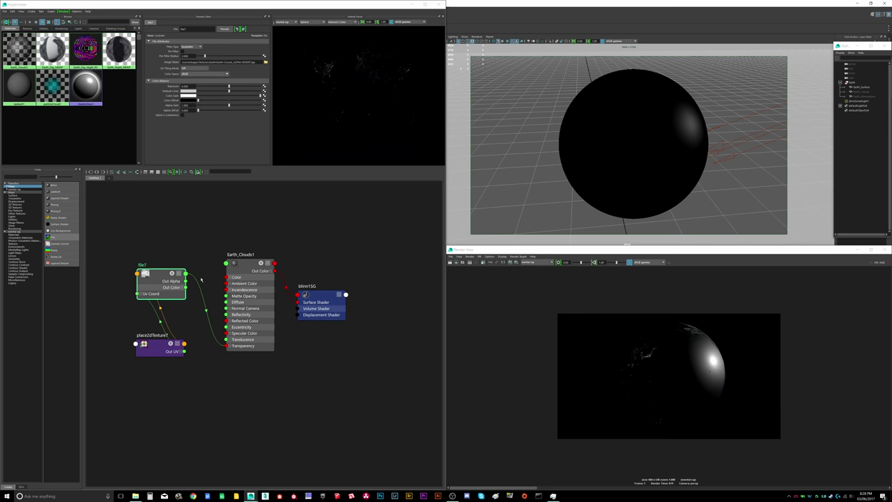
Step: Hide the Earth_Surface sphere
left_click(253, 269)
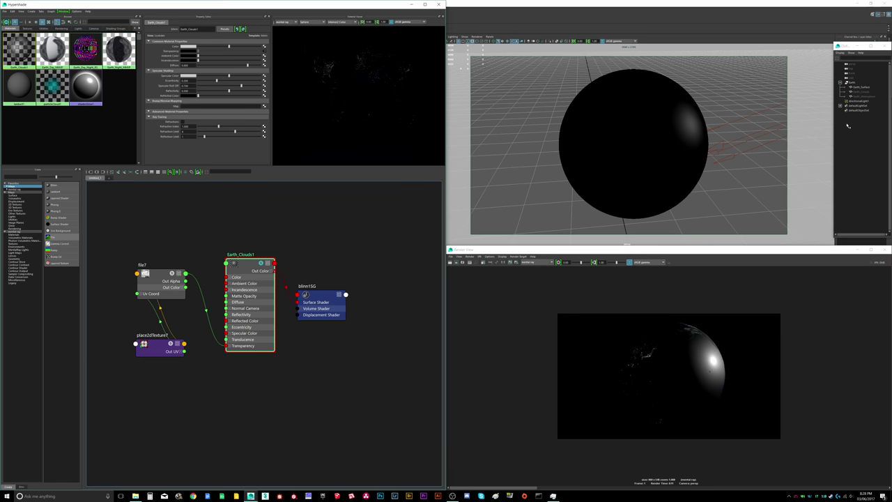
left_click(861, 89)
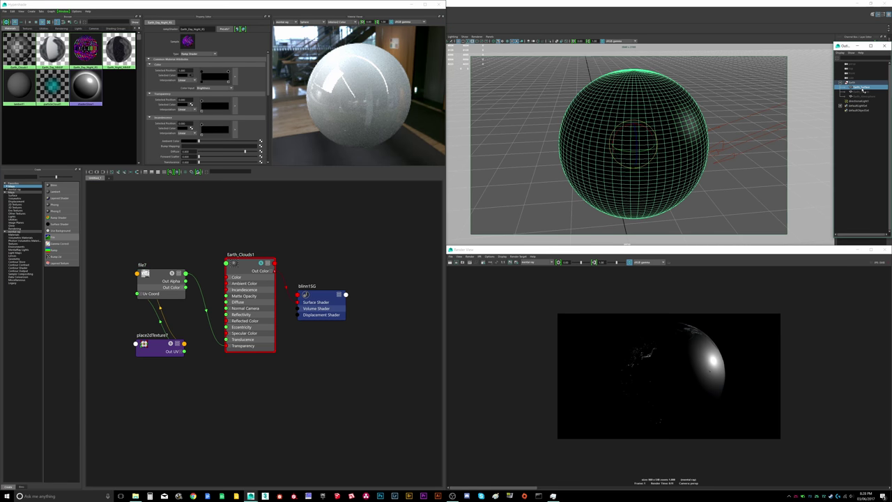
key("ctrl+h")
Step: Unhide the Earth_Clouds sphere and assign the cloud Blinn material to it
left_click(864, 93)
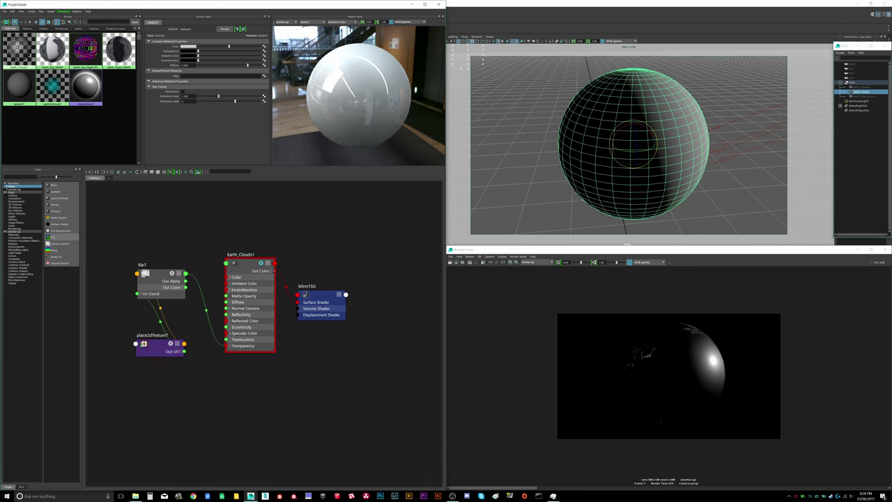
right_click_drag(23, 53, 29, 40)
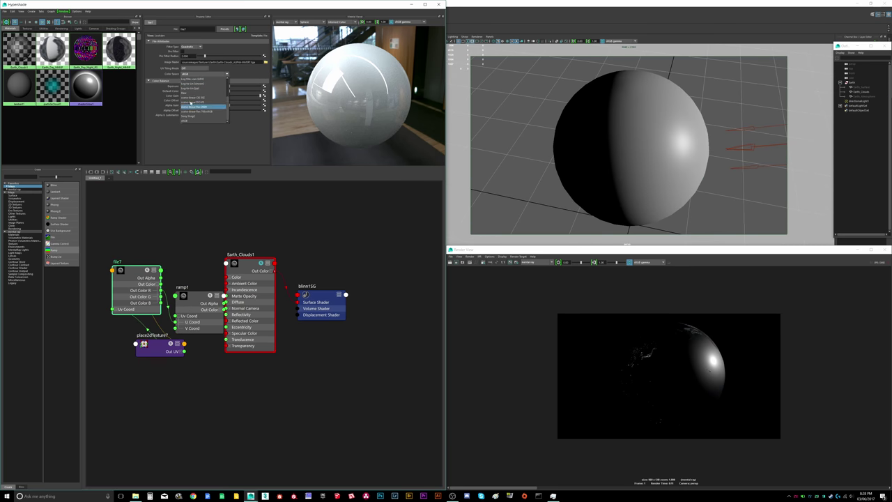
Step: Set the cloud file texture's color space to Raw and show the attributes of the ramp1 node
left_click(191, 93)
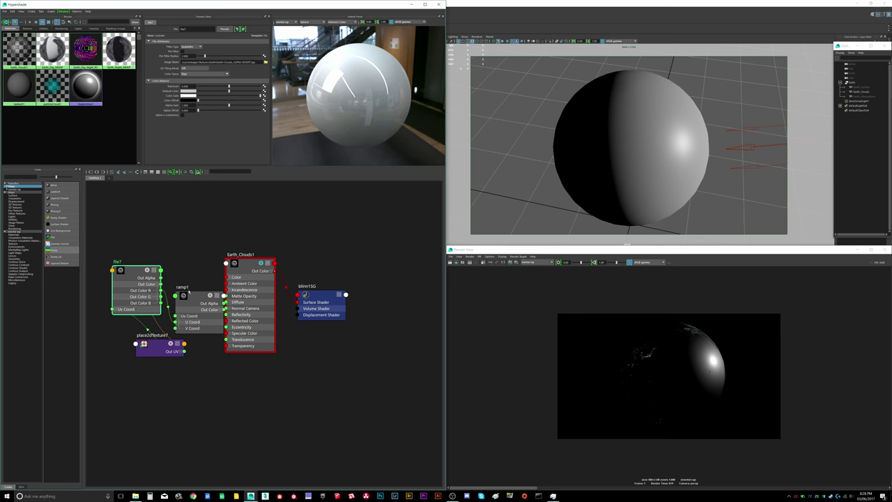
left_click(189, 294)
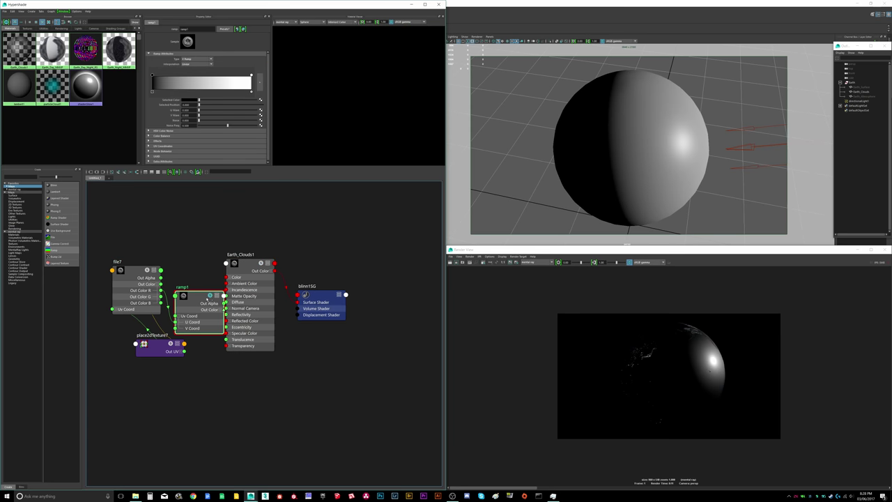
Step: Rearrange the cloud shading network, separating the Earth_Clouds1 material and its shading group from the ramp1 and file texture nodes
left_click_drag(209, 294, 203, 255)
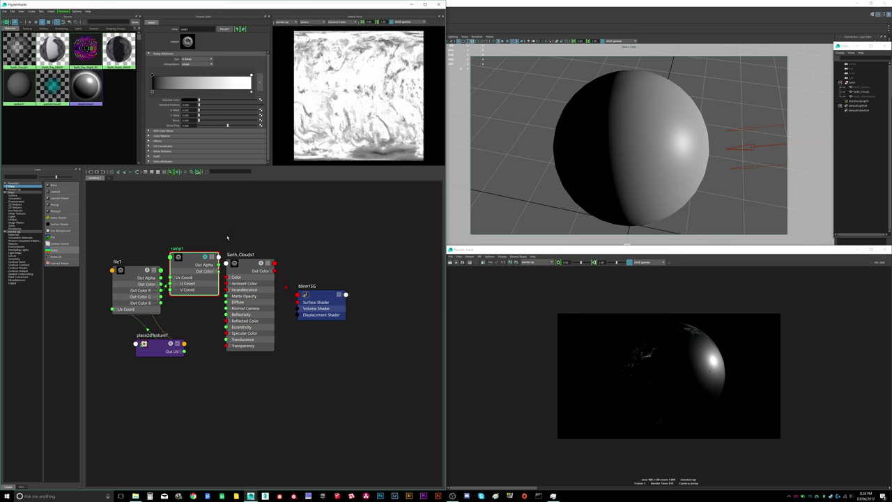
left_click_drag(255, 219, 303, 307)
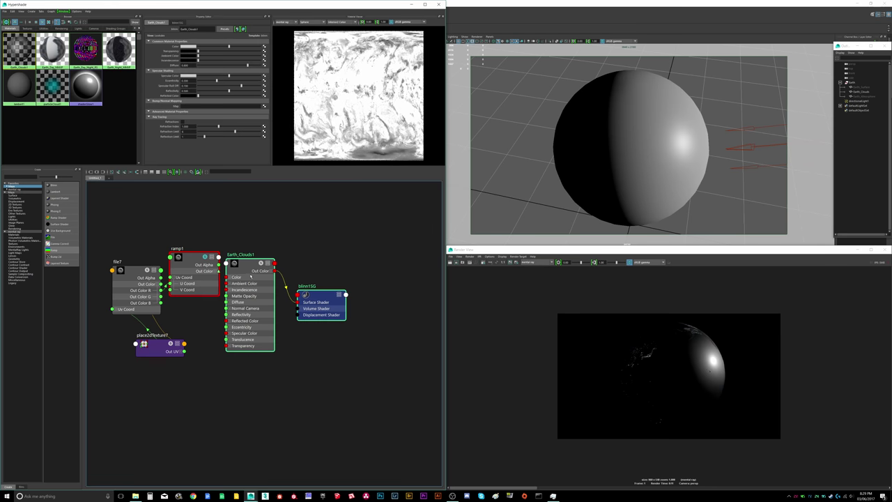
left_click_drag(248, 265, 299, 238)
left_click_drag(128, 256, 165, 346)
left_click(218, 264)
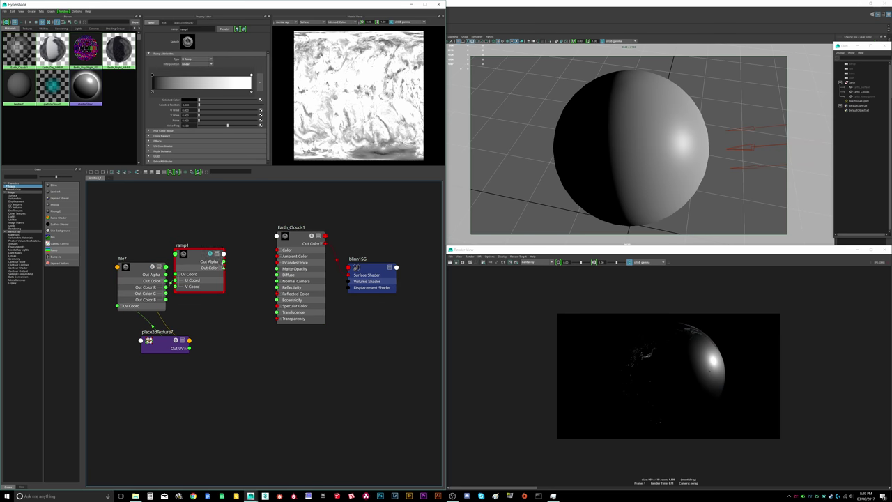
Step: Connect ramp1's Out Color to the Transparency of the Earth_Clouds1 material
left_click(223, 267)
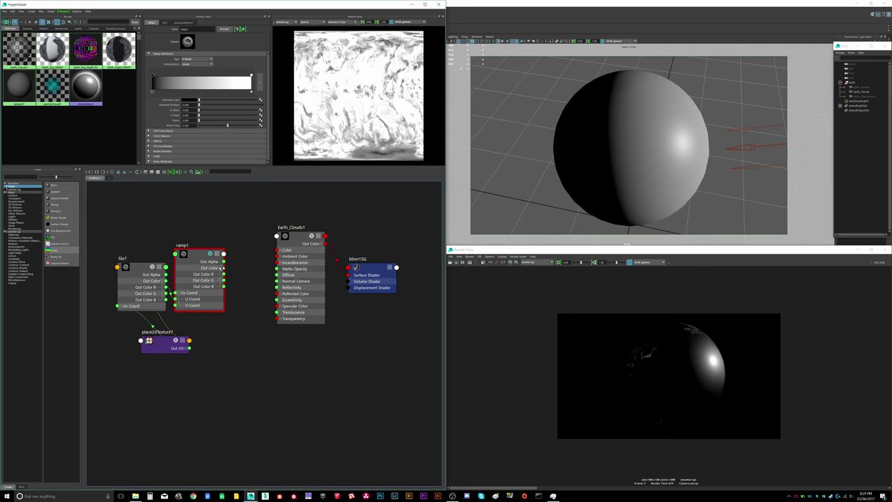
left_click_drag(224, 274, 262, 317)
left_click(224, 268)
left_click_drag(224, 267, 276, 317)
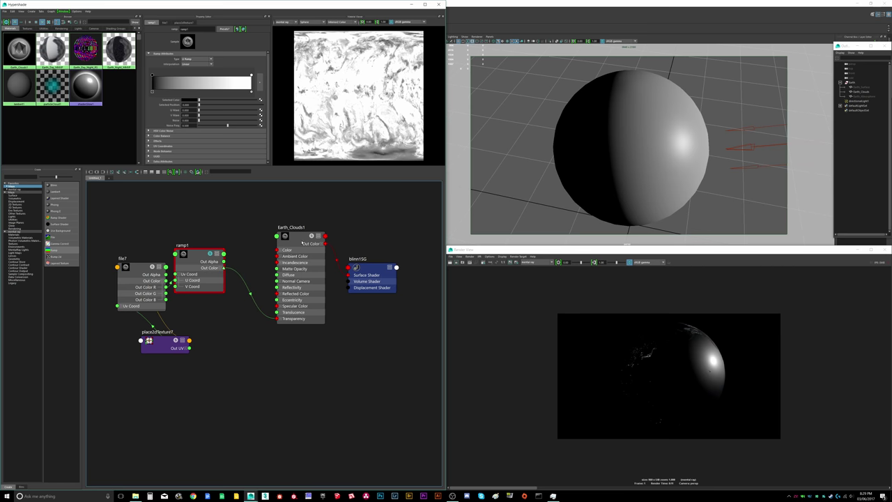
Step: Tidy the node positions and graph the full network of the Earth_Clouds1 material
left_click_drag(301, 242, 301, 239)
left_click_drag(192, 263, 202, 260)
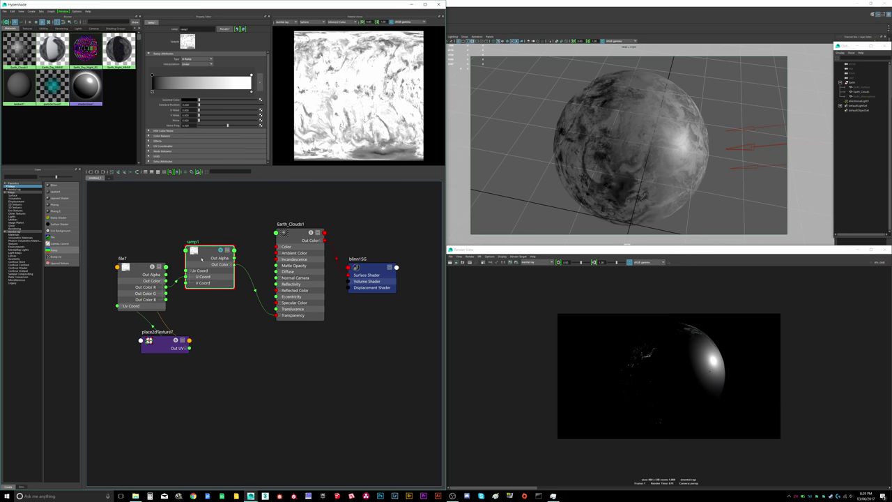
left_click_drag(185, 343, 160, 340)
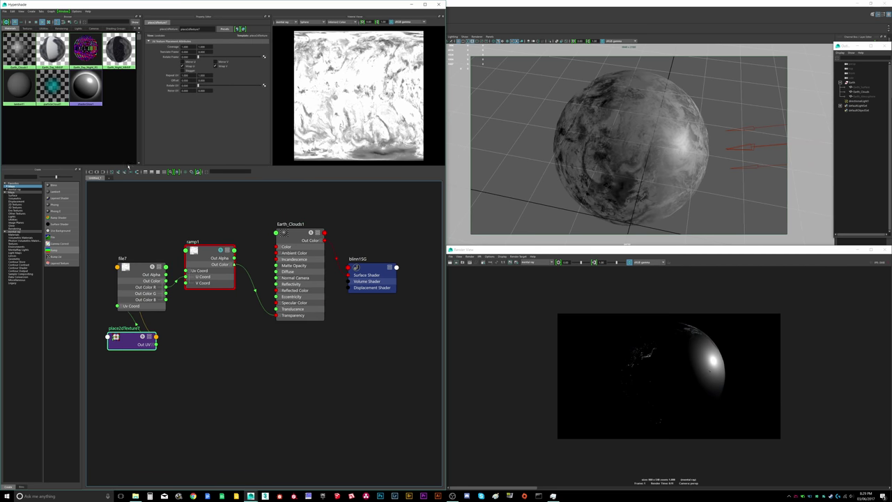
right_click_drag(22, 61, 37, 75)
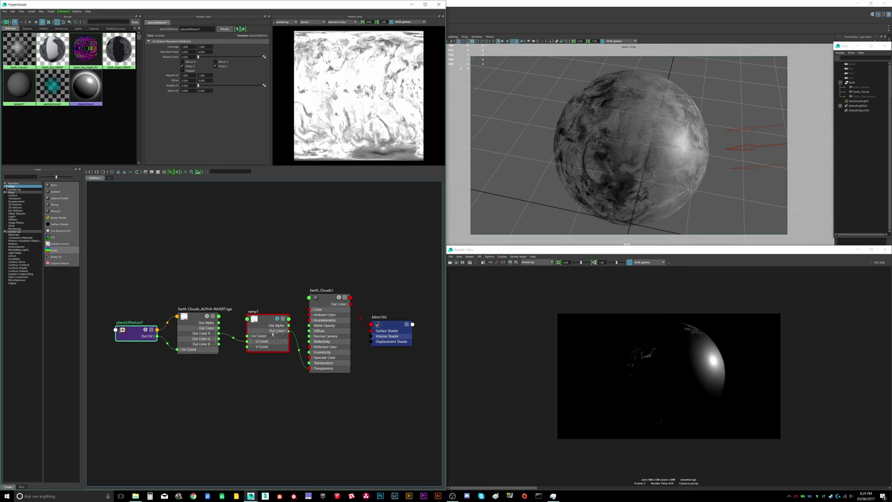
scroll(687, 358, "up", 1)
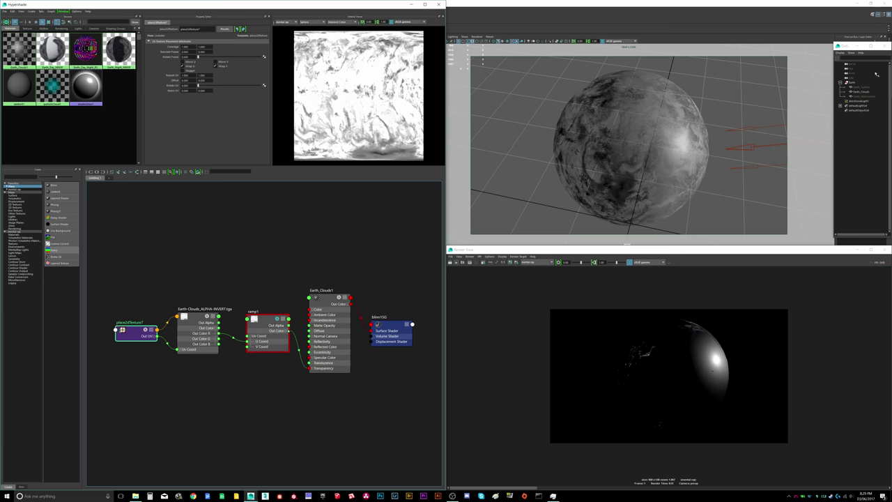
Step: Unhide the Earth_Surface sphere and assign the default lambert material to it
left_click(857, 87)
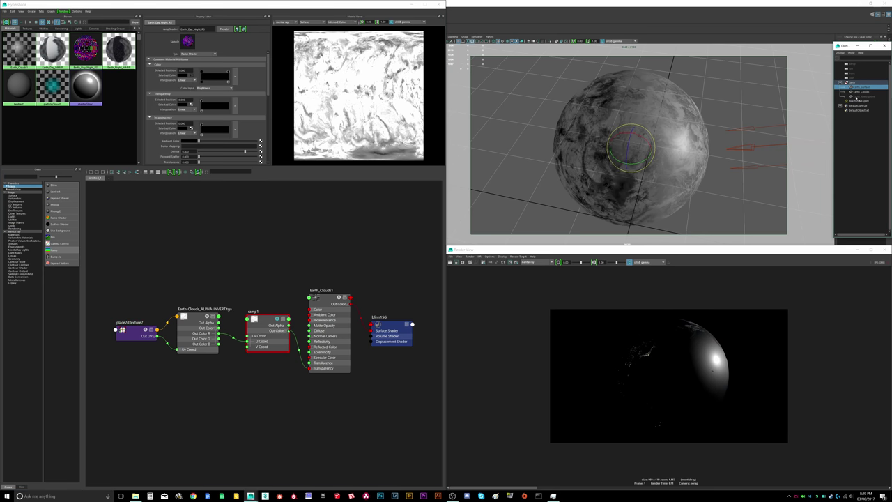
left_click(857, 87)
right_click_drag(26, 93, 32, 81)
Step: Darken the default lambert material's color to a dark grey so the clouds stand out against the surface
left_click(26, 86)
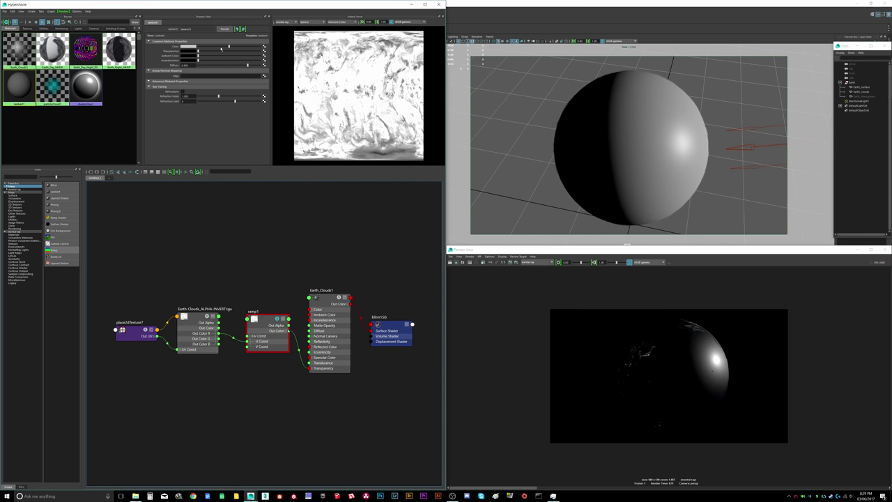
left_click(221, 48)
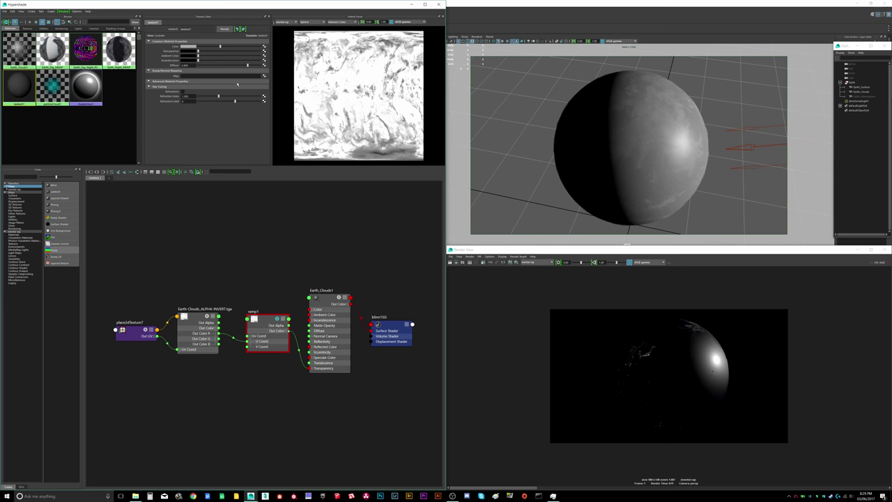
left_click_drag(207, 46, 210, 47)
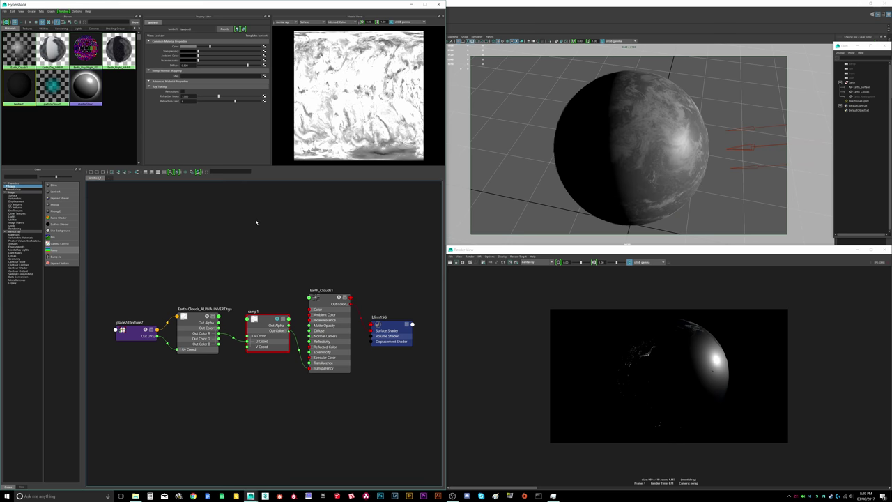
Step: Reframe the Earth closer in the viewport and render that view to check the cloud layer
mouse_move(644, 143)
left_mouse_down("alt")
mouse_move(667, 140)
mouse_move(637, 134)
mouse_move(662, 148)
left_mouse_up("alt")
left_click(350, 260)
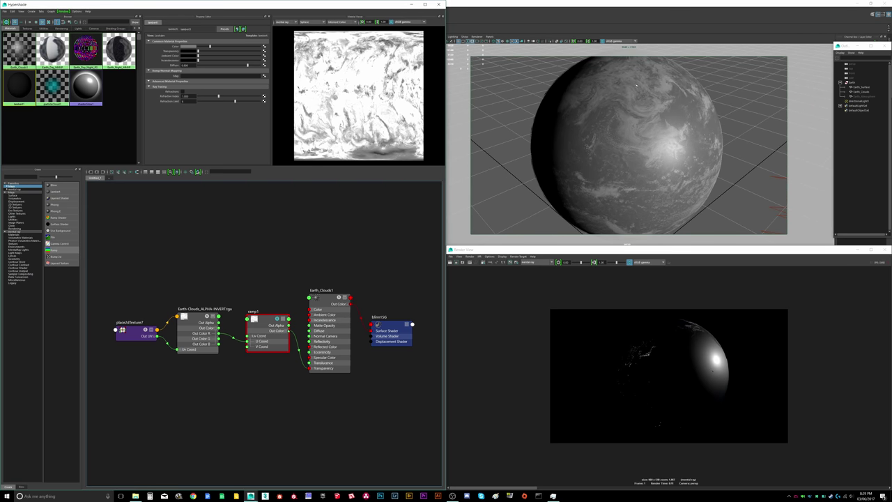
left_click(518, 264)
left_click(451, 262)
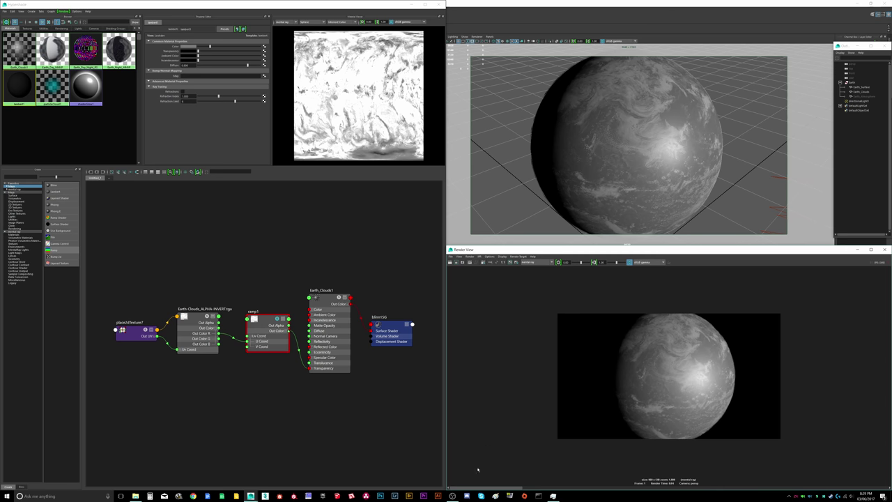
mouse_move(514, 488)
left_mouse_down()
mouse_move(591, 481)
mouse_move(384, 475)
mouse_move(584, 478)
mouse_move(497, 474)
mouse_move(544, 474)
mouse_move(498, 474)
mouse_move(506, 476)
left_mouse_up()
Step: Move the white color marker of ramp1 inward to a position of about 0.8
left_click(268, 320)
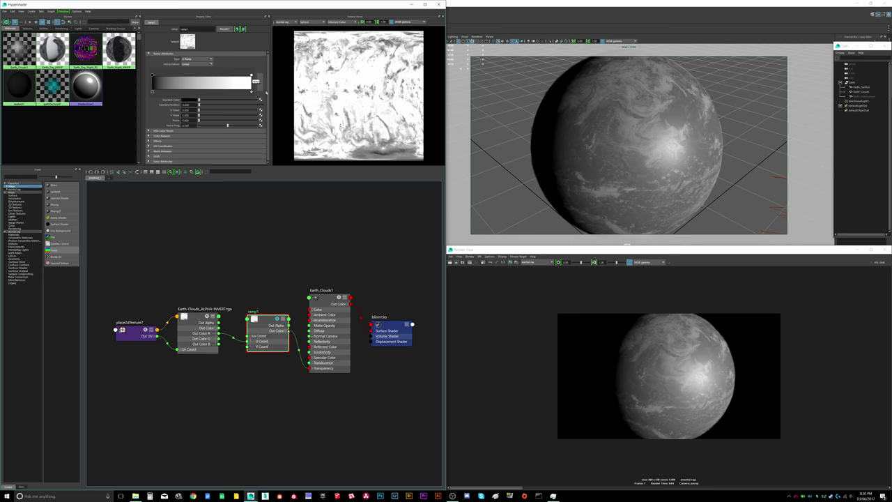
left_click(338, 298)
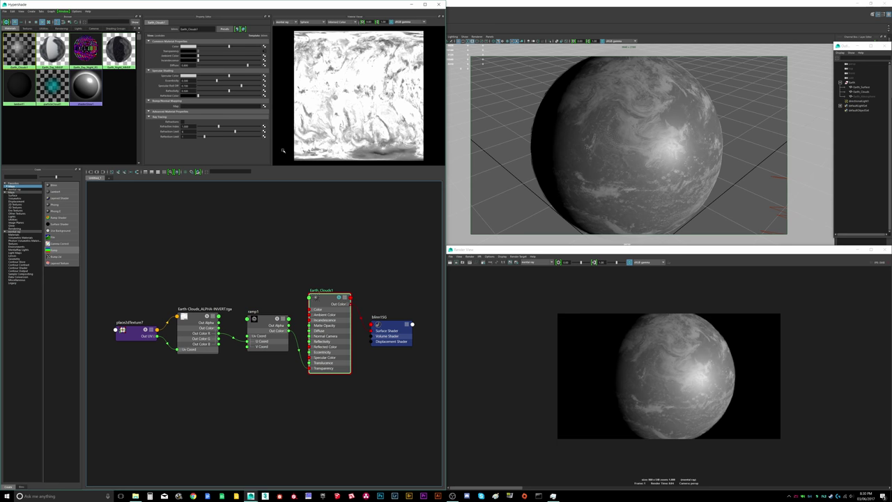
left_click(270, 319)
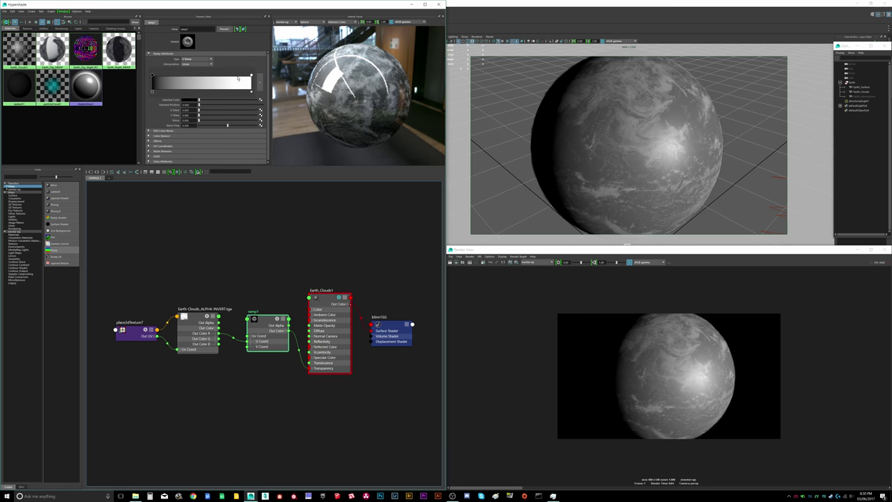
left_click_drag(251, 75, 291, 94)
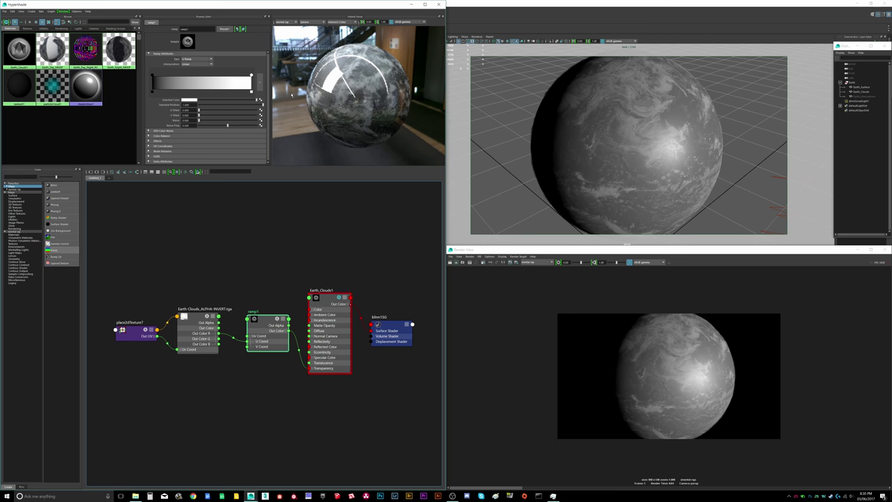
left_click_drag(251, 91, 233, 99)
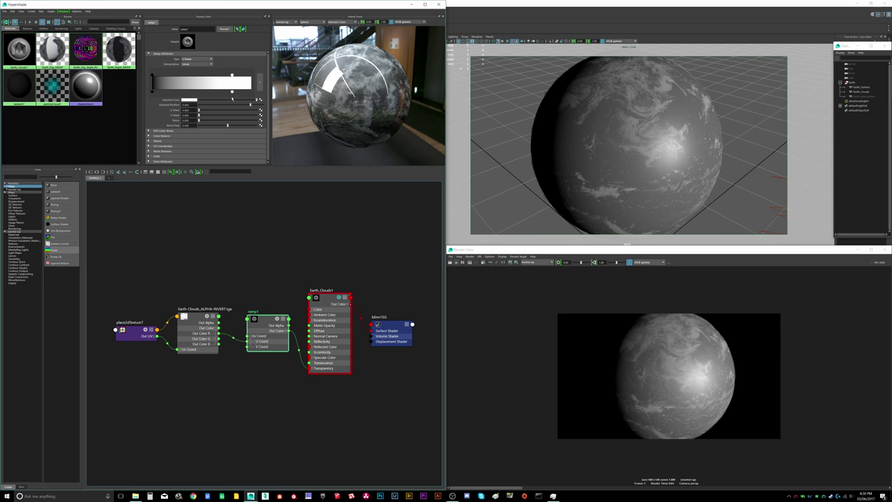
Step: Collapse the expanded channels of the ramp1 and cloud file nodes and shift the network to make room beneath it
left_click(285, 258)
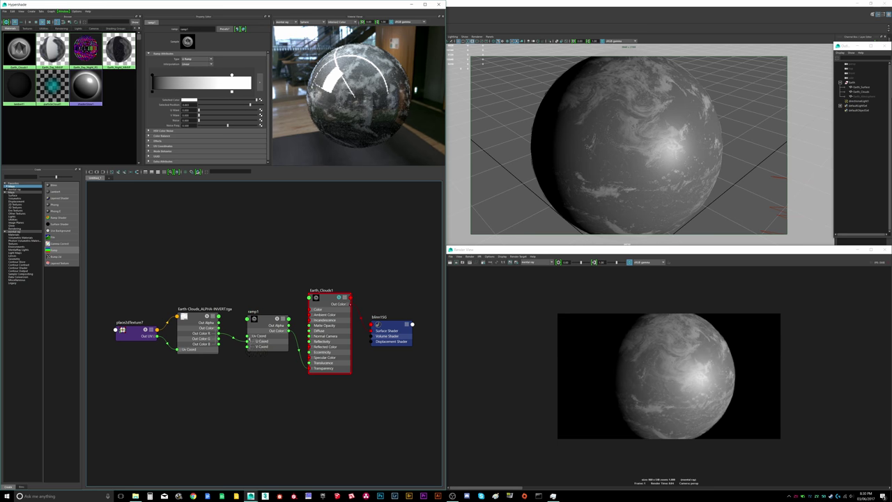
left_click(215, 329)
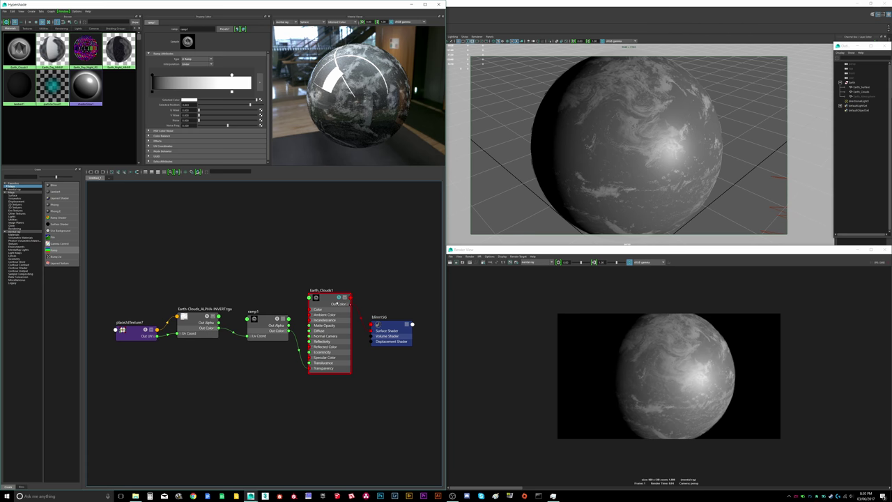
left_click_drag(327, 296, 327, 293)
left_click_drag(138, 265, 274, 373)
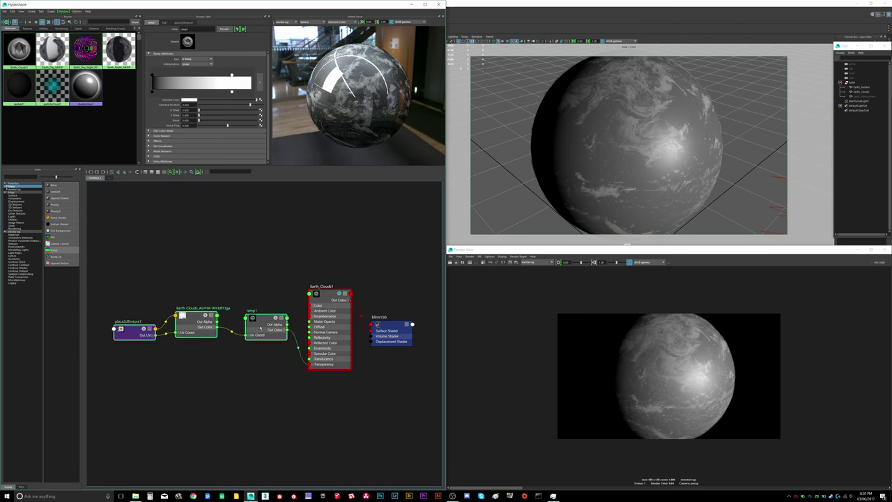
left_click_drag(266, 331, 253, 307)
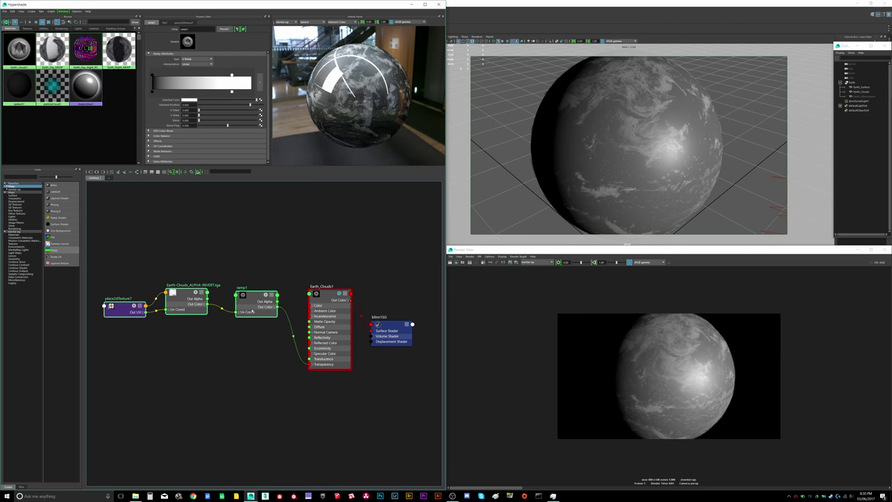
left_click_drag(327, 301, 327, 296)
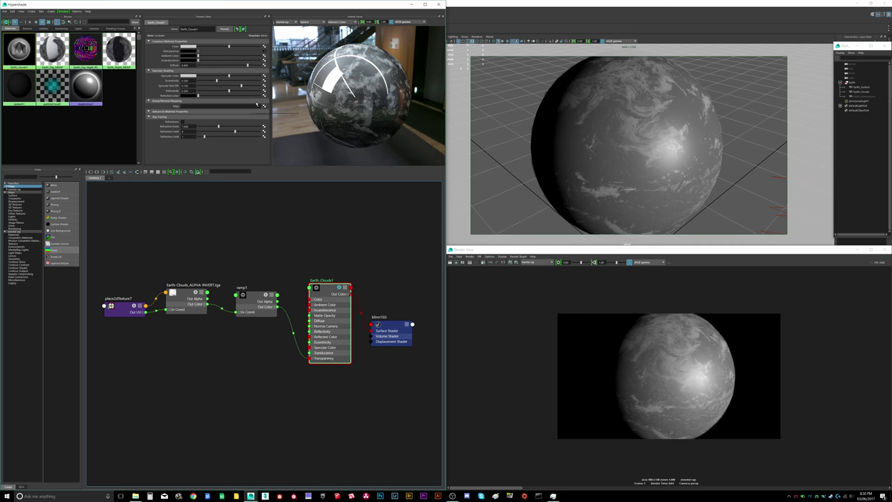
Step: Add a File texture to the Earth_Clouds1 material's bump mapping
left_click(264, 106)
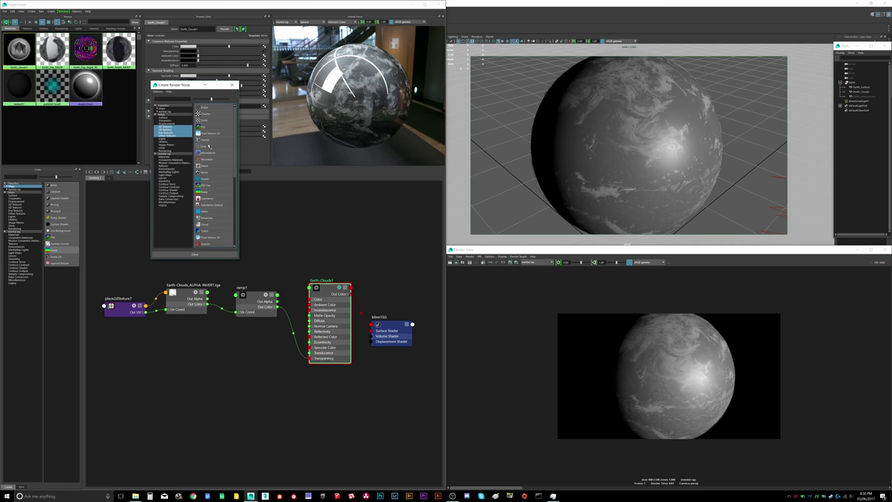
left_click(209, 146)
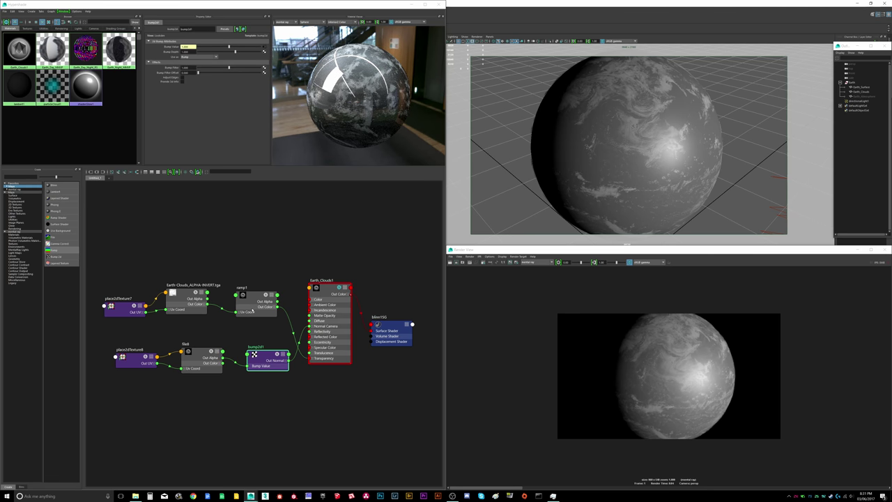
Step: Leave the new bump file texture without an image and delete it together with its placement node, keeping the bump2d1 node
left_click(201, 357)
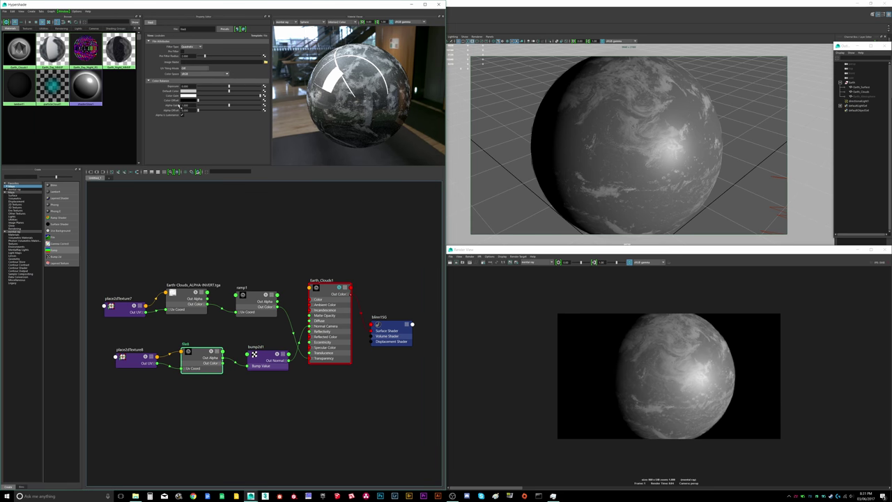
left_click(265, 62)
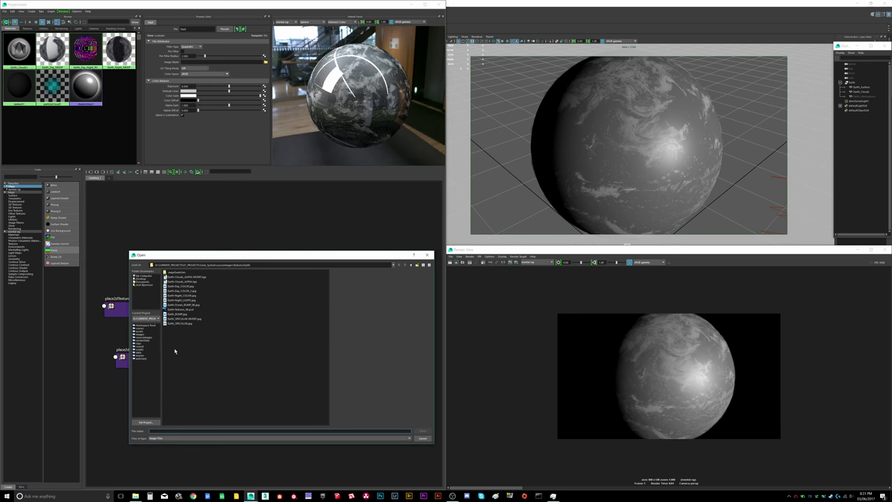
left_click_drag(131, 407, 202, 358)
key("Delete")
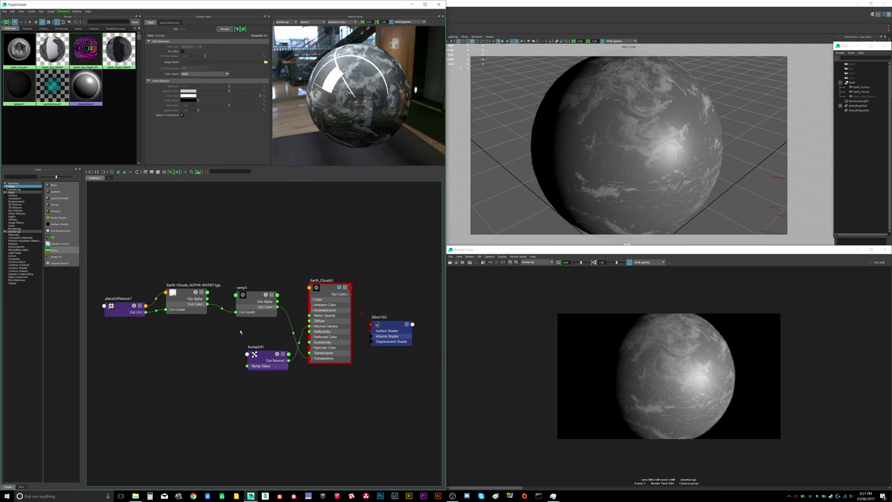
Step: Create a second Ramp texture beside bump2d1 and connect its Out Alpha to the Bump Value
left_click_drag(254, 295, 254, 290)
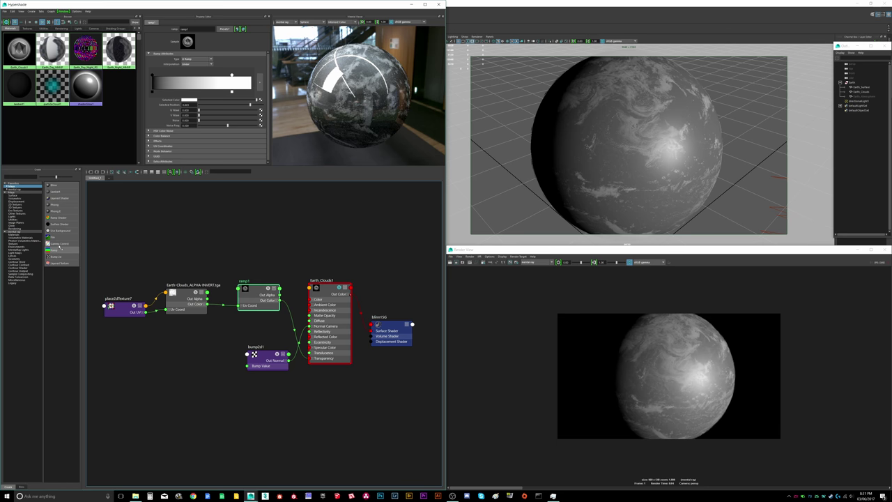
scroll(263, 389, "down", 10)
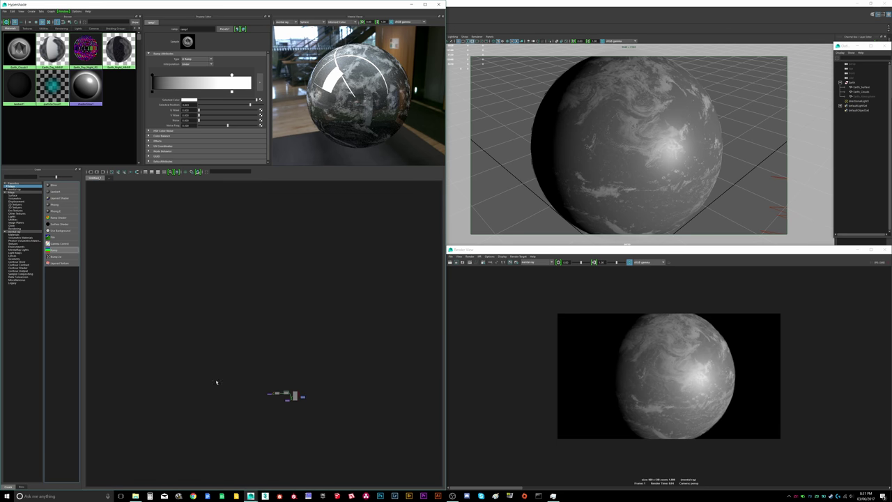
scroll(255, 401, "up", 10)
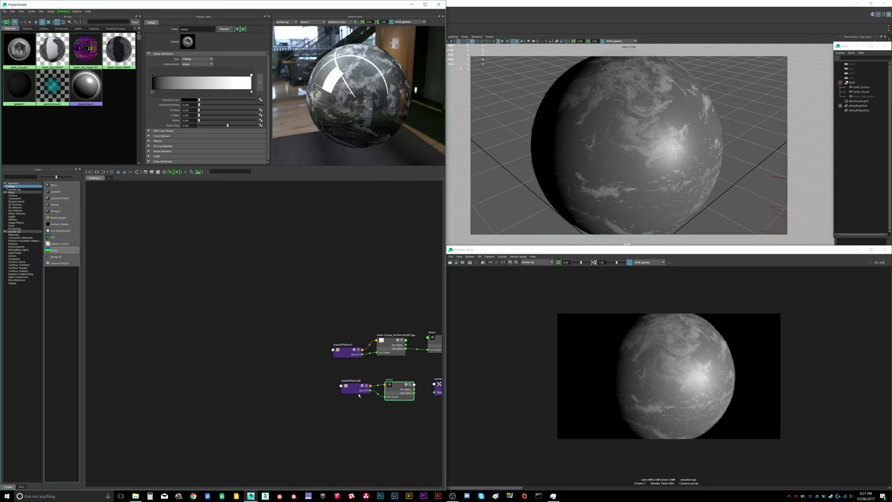
key("a")
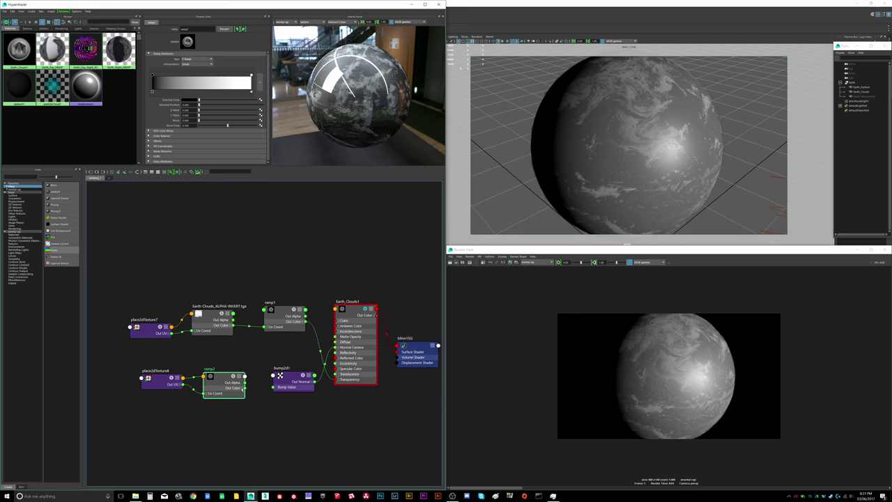
left_click(306, 382)
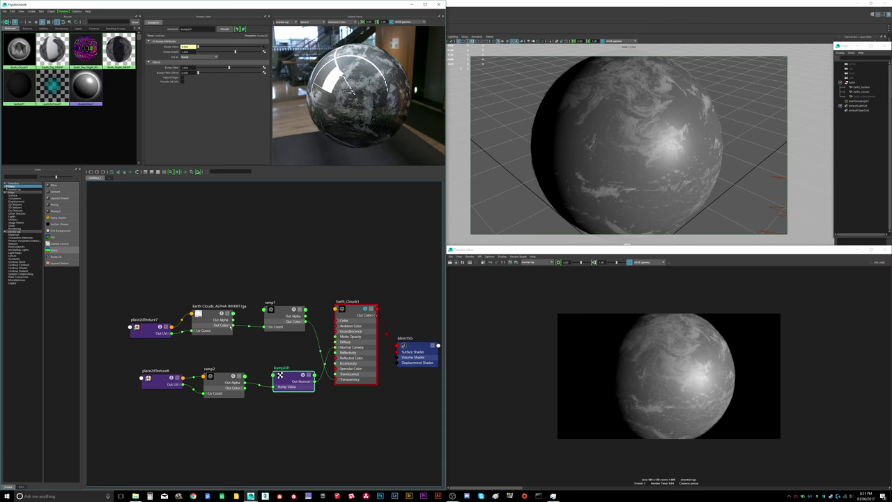
Step: Connect the cloud file texture's Out Color R to the U Coord input of ramp2
left_click(230, 326)
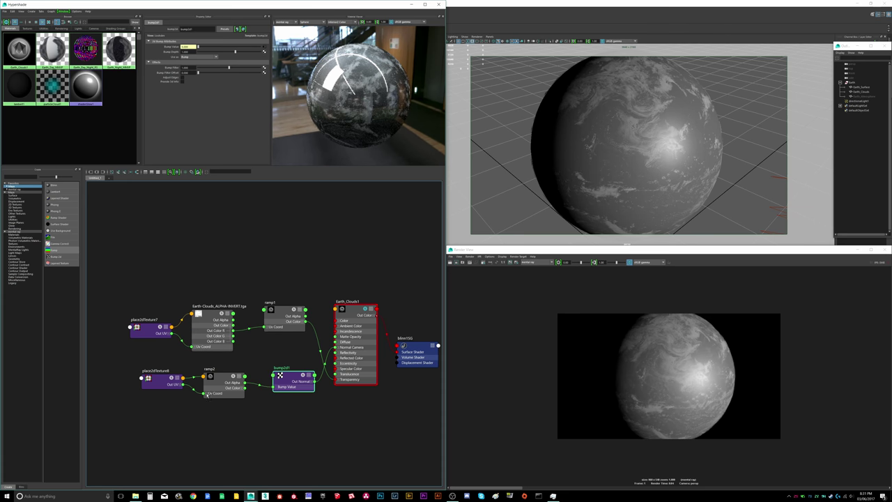
left_click(207, 394)
left_click_drag(233, 330, 205, 398)
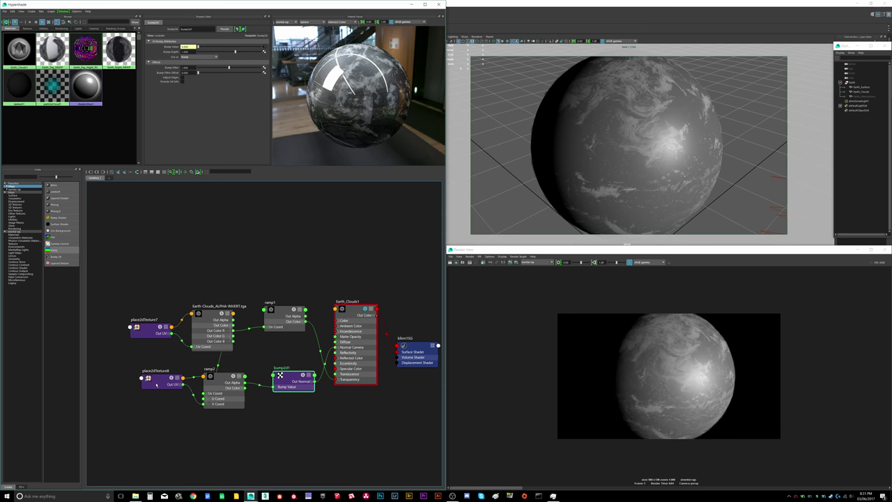
left_click_drag(195, 416, 179, 336)
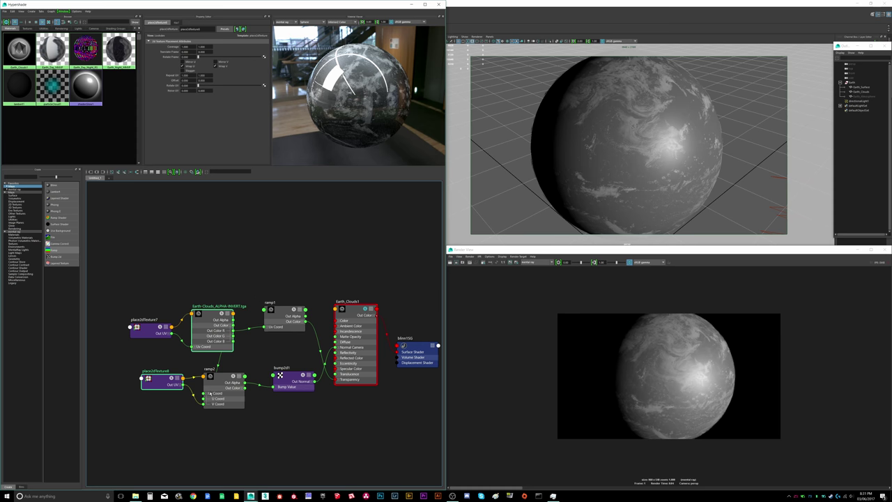
left_click(205, 402)
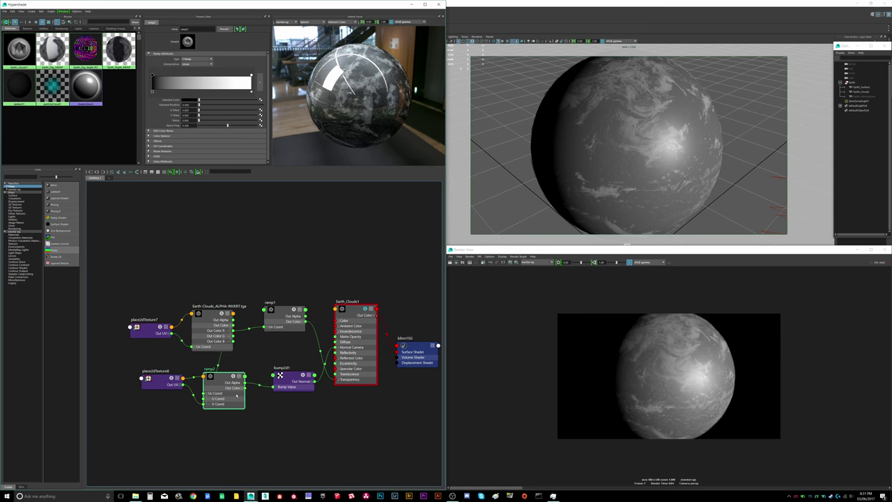
Step: Delete the placement node feeding ramp2 while keeping the ramp2 node itself
left_click_drag(237, 396, 258, 407)
left_click_drag(161, 372, 162, 389)
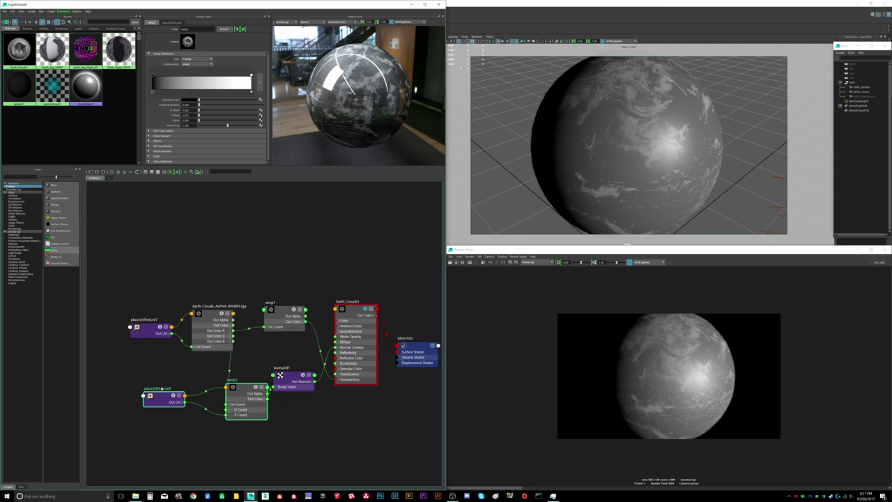
key("Delete")
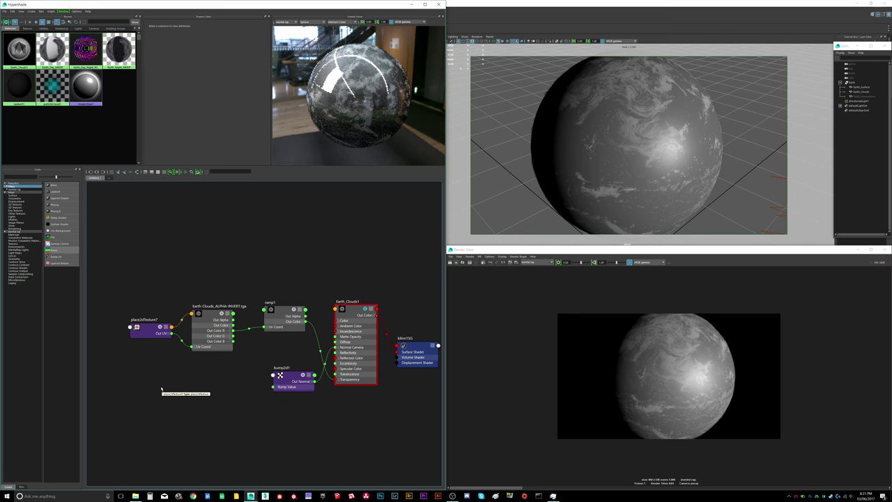
key("ctrl+z")
key("Delete")
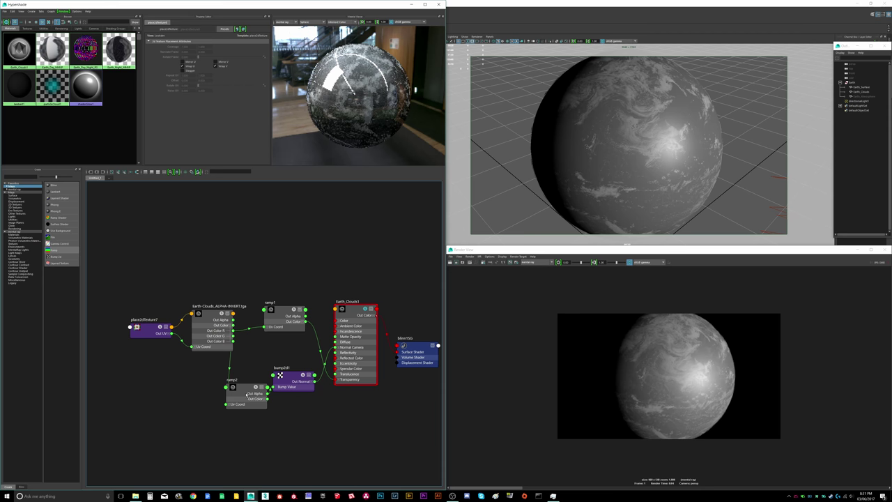
Step: Rearrange the cloud file, its placement node, ramp2 and bump2d1 so the bump branch lies clear beneath ramp1
mouse_move(213, 319)
left_mouse_down()
mouse_move(192, 310)
mouse_move(204, 309)
left_mouse_up()
left_click_drag(95, 270, 198, 365)
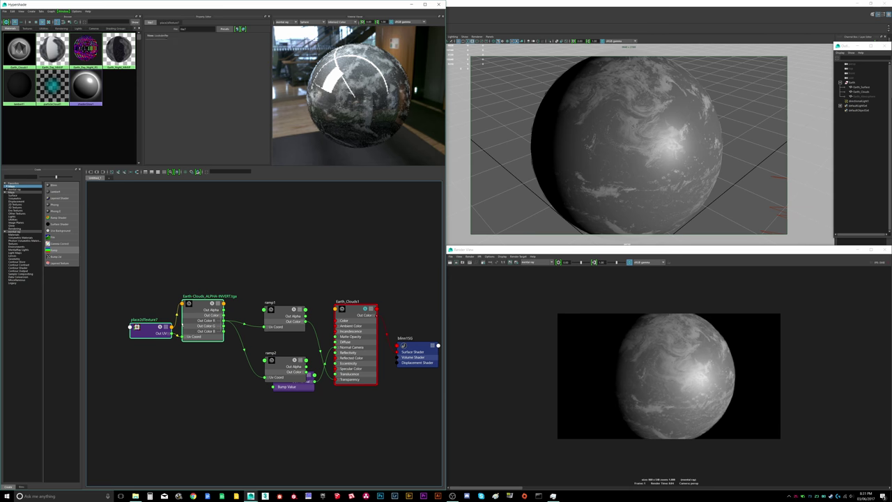
left_click_drag(202, 318, 168, 305)
left_click_drag(277, 371, 224, 355)
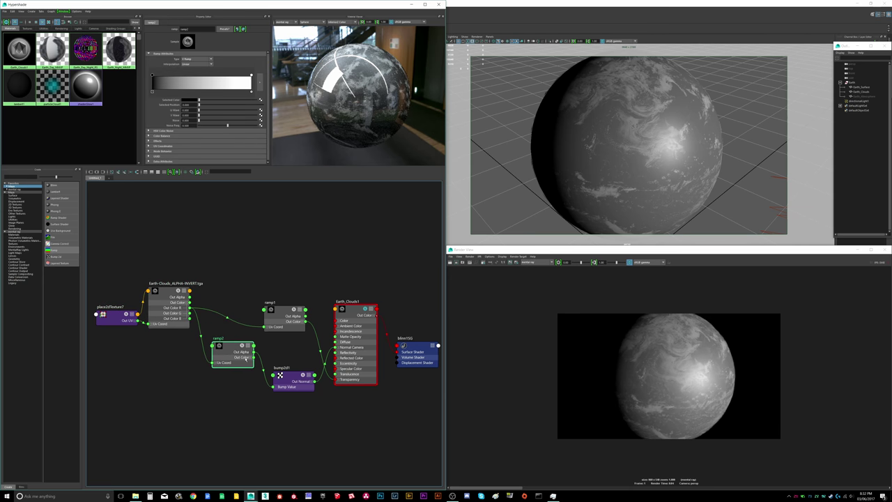
left_click_drag(291, 375, 290, 368)
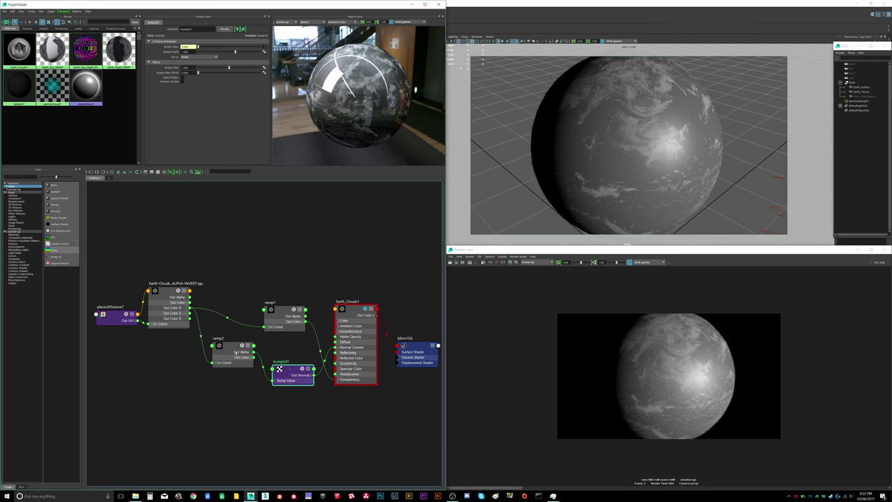
Step: Set the ramp type of ramp2 to U Ramp
left_click(235, 352)
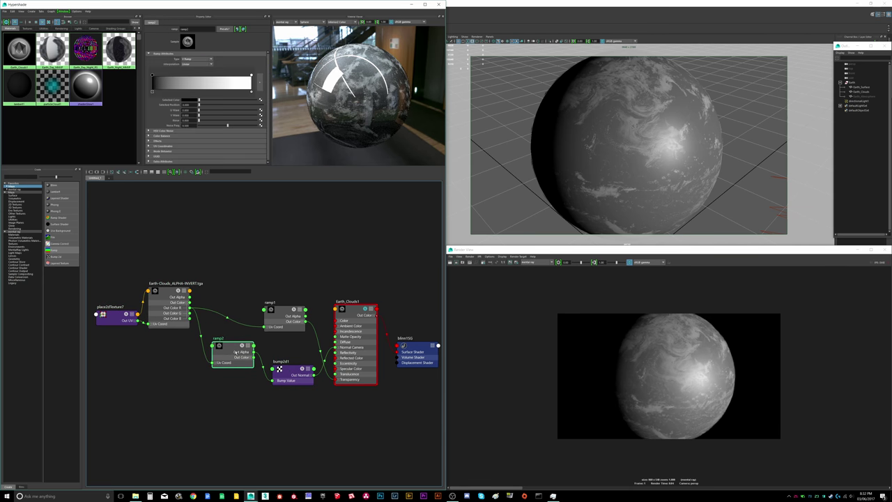
left_click(194, 60)
left_click(189, 65)
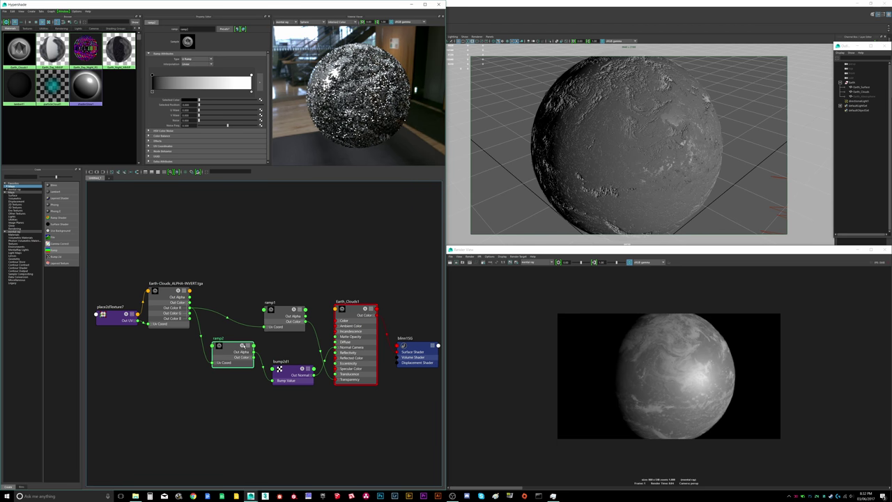
Step: Solo ramp2 and sharpen its contrast by moving the black handle past the middle and the white handle to about 0.67
left_click(242, 346)
left_click_drag(596, 186, 562, 176, "alt")
right_click_drag(562, 176, 645, 188, "alt")
left_click_drag(645, 189, 632, 190, "alt")
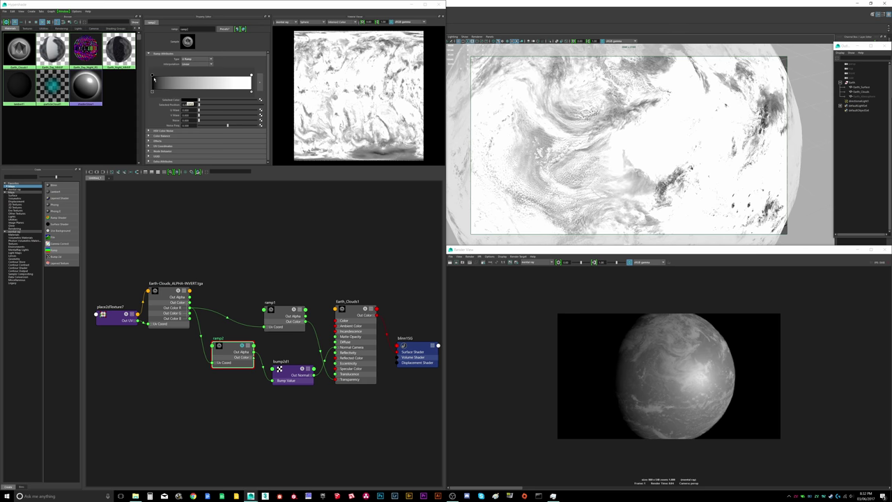
left_click_drag(154, 77, 208, 93)
left_click_drag(251, 75, 218, 75)
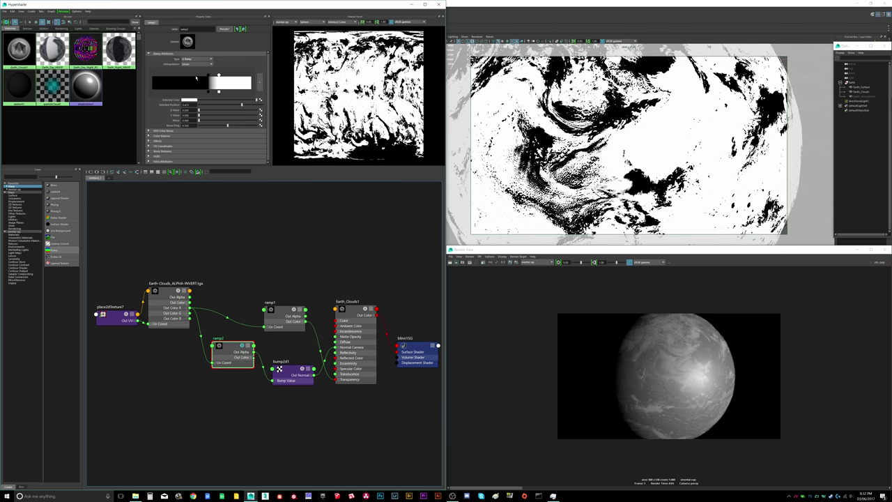
Step: Soften ramp2 by moving its first handle back to about a third, making it light grey and the second handle a darker grey
left_click_drag(209, 75, 216, 101)
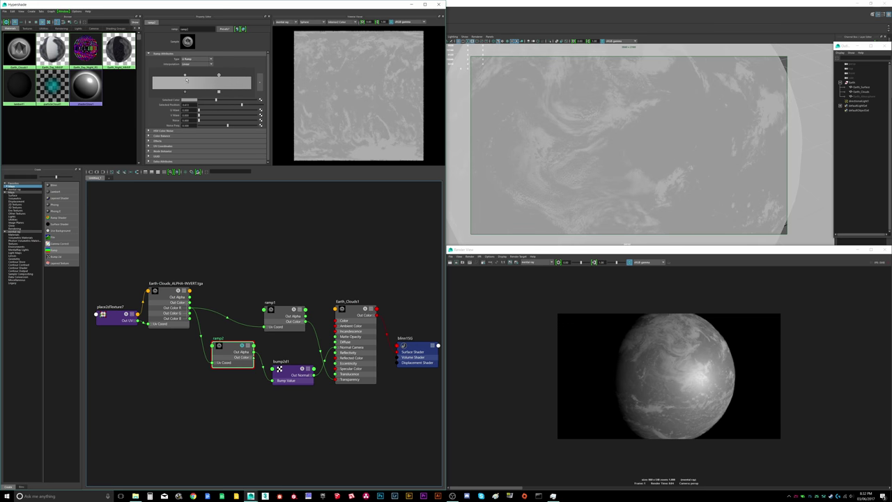
left_click(186, 74)
left_click_drag(221, 101, 220, 101)
left_click(219, 75)
left_click_drag(216, 101, 217, 101)
left_click(192, 102)
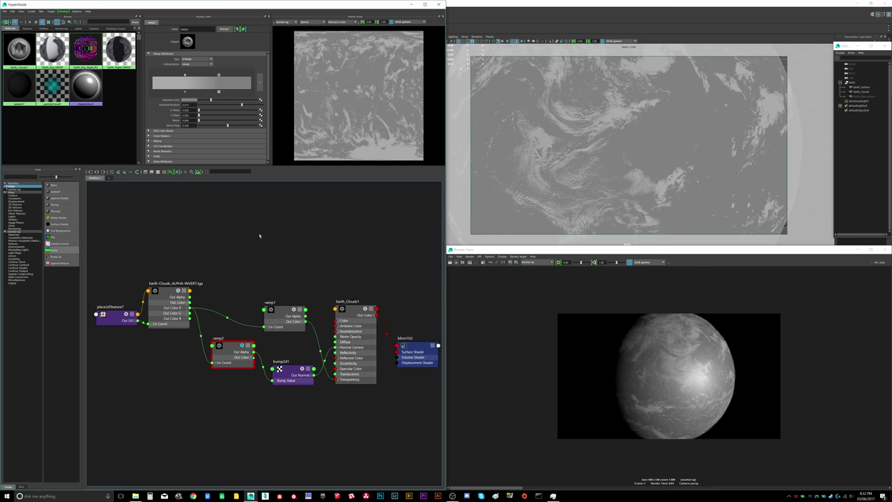
Step: Solo the bump2d1 node and set its Bump Depth to 0.1
left_click(294, 372)
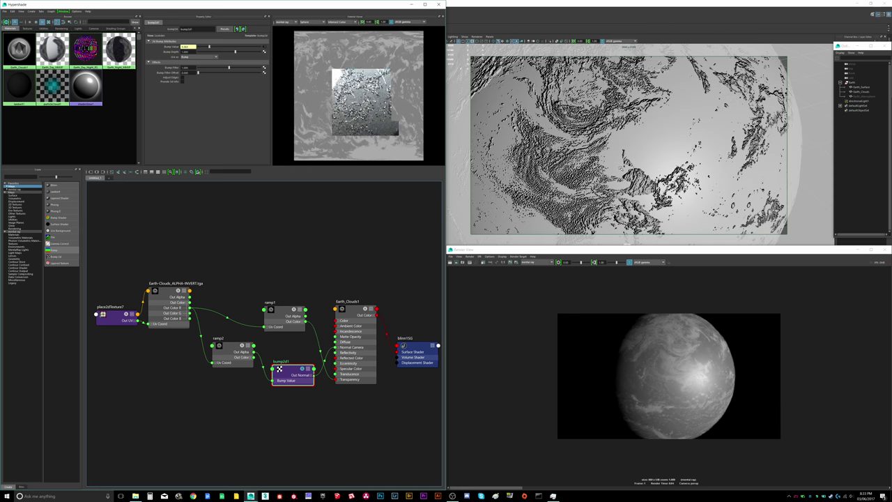
left_click_drag(619, 143, 631, 174, "alt")
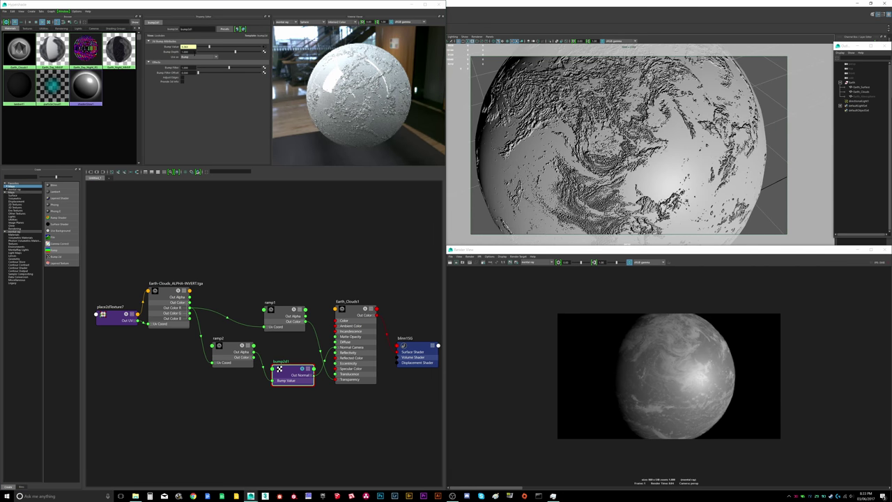
left_click_drag(193, 53, 180, 52)
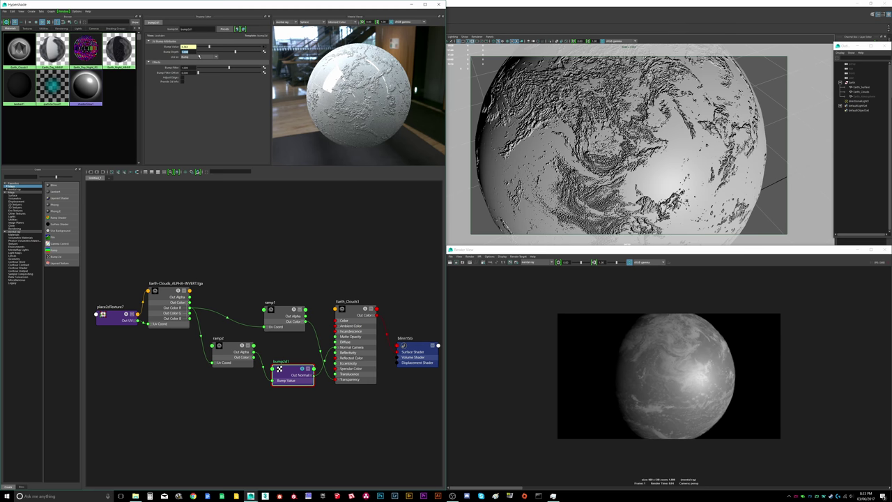
type("0.1")
key("Return")
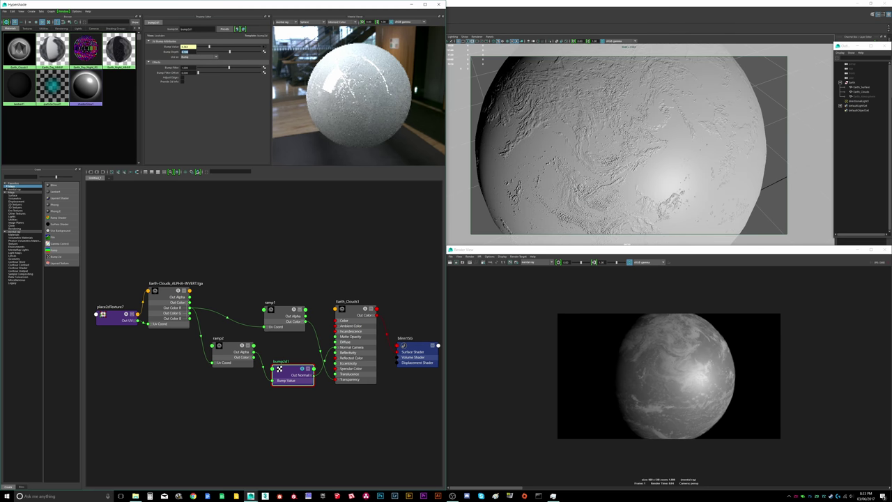
Step: Reduce the Bump Depth of bump2d1 further below 0.1 and check the relief on the globe
left_click_drag(585, 128, 583, 149, "alt")
left_click_drag(192, 53, 181, 52)
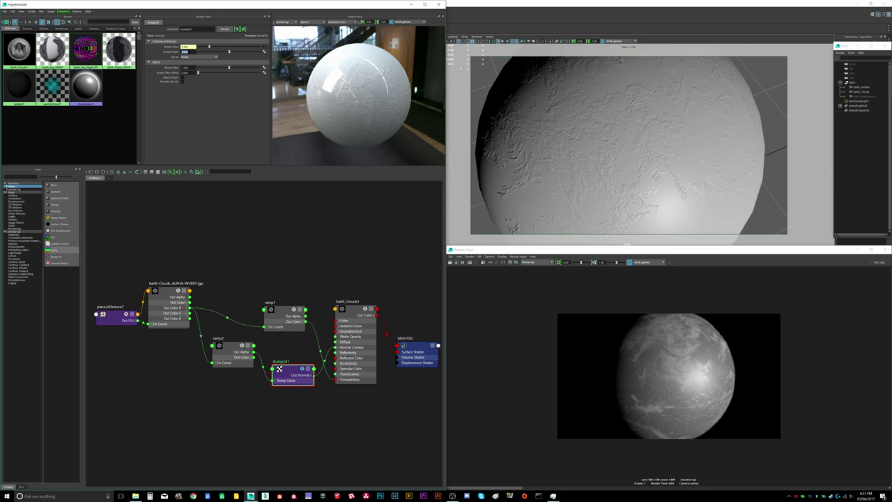
right_click_drag(556, 153, 594, 161, "alt")
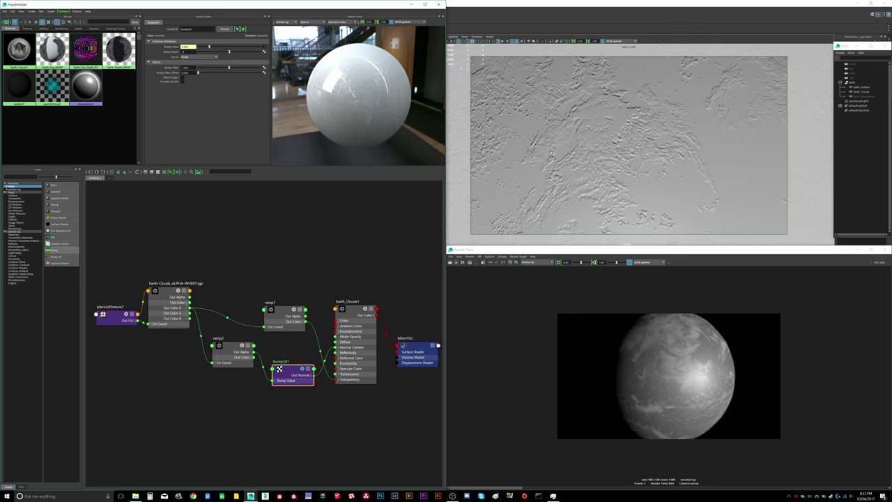
right_click_drag(623, 143, 590, 140, "alt")
left_click_drag(590, 139, 544, 130, "alt")
mouse_move(544, 130)
right_mouse_down("alt")
mouse_move(584, 139)
mouse_move(554, 143)
right_mouse_up("alt")
Step: Solo Earth_Clouds1, make its Specular Color black and set Eccentricity, Specular Roll Off and Reflectivity to 0
left_click(356, 315)
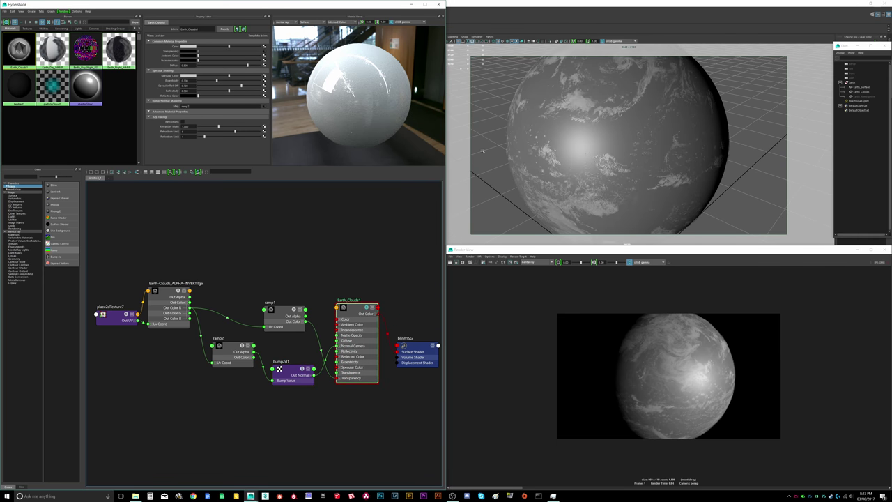
right_click_drag(572, 126, 646, 128, "alt")
left_click_drag(573, 154, 594, 138, "alt")
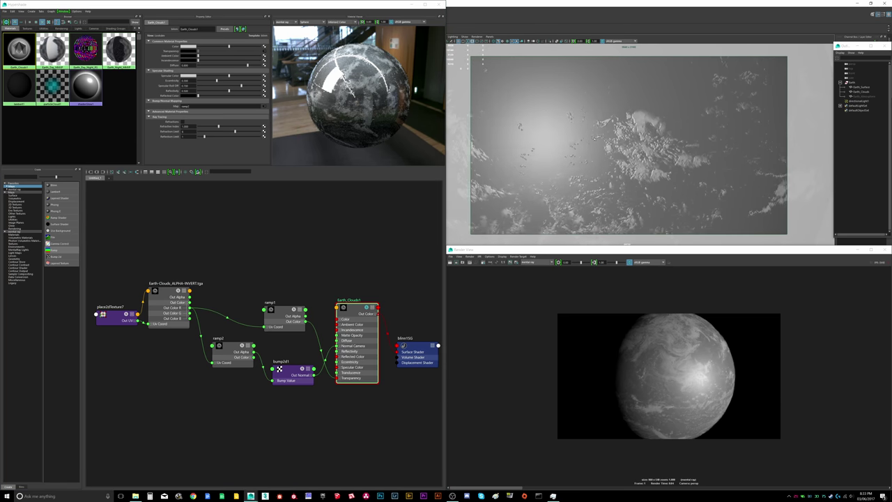
right_click_drag(595, 138, 612, 129, "alt")
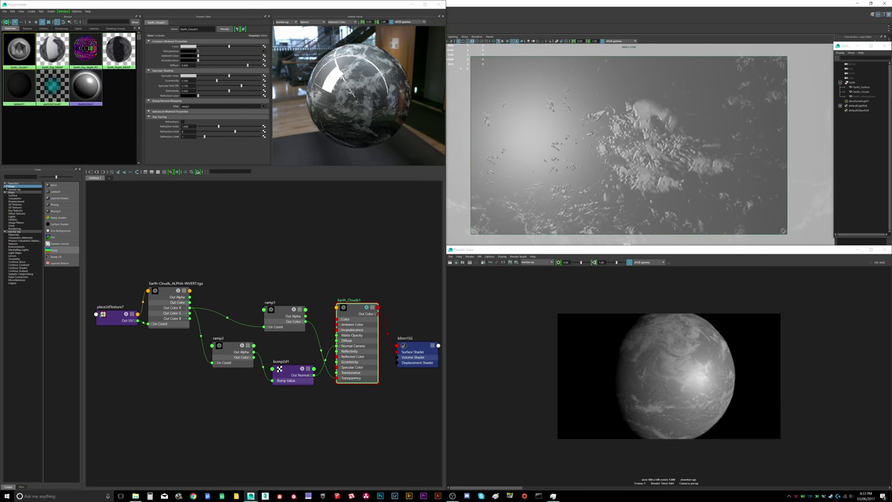
left_click_drag(603, 157, 608, 209, "alt")
right_click_drag(608, 209, 575, 208, "alt")
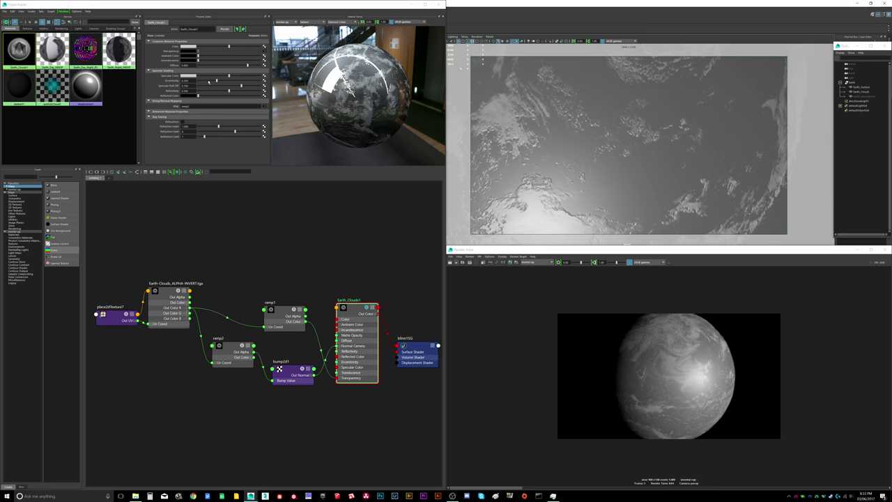
left_click_drag(228, 76, 201, 81)
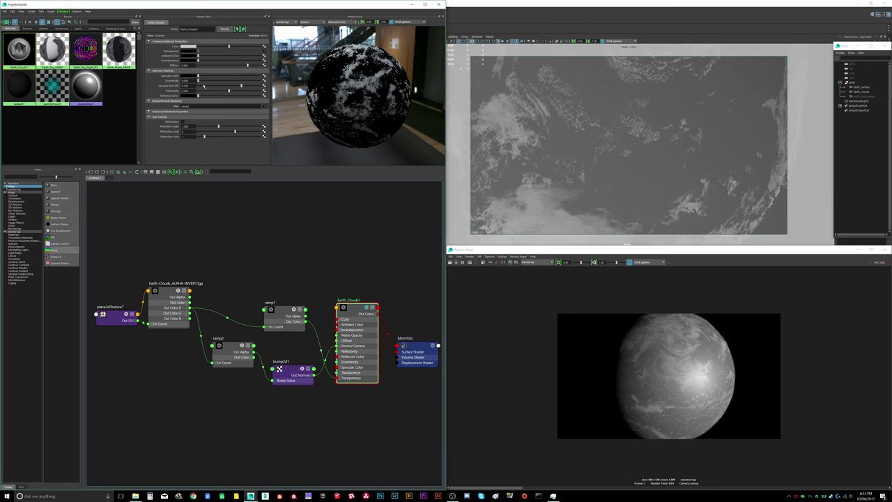
left_click(193, 92)
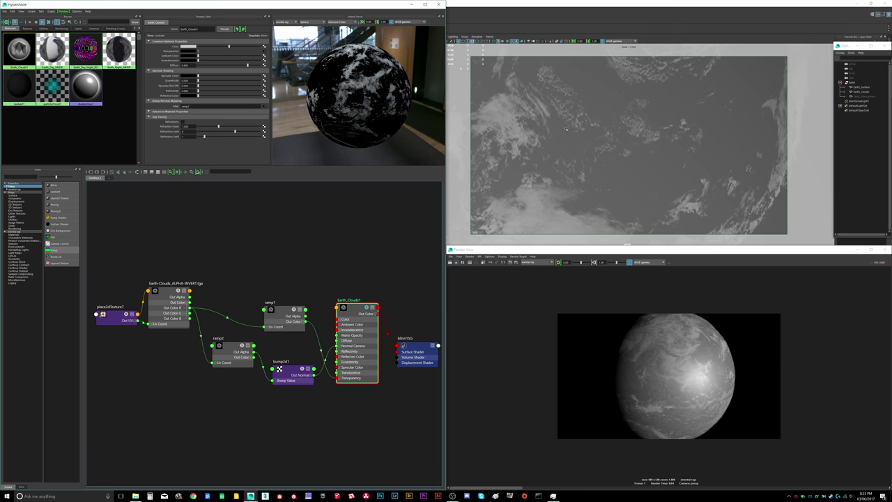
Step: Inspect the clouds up close and from afar, and shift the Earth_Clouds1 node slightly upward in the network
scroll(567, 129, "down", 3)
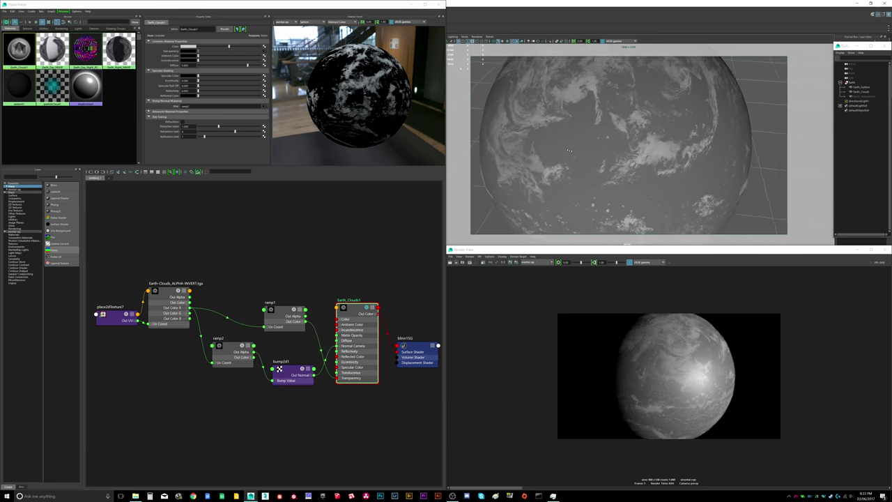
scroll(569, 151, "up", 5)
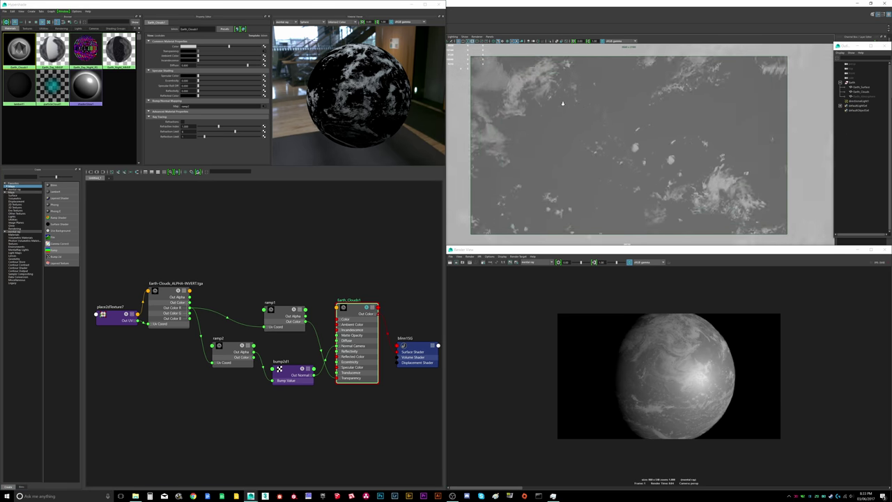
scroll(563, 103, "down", 3)
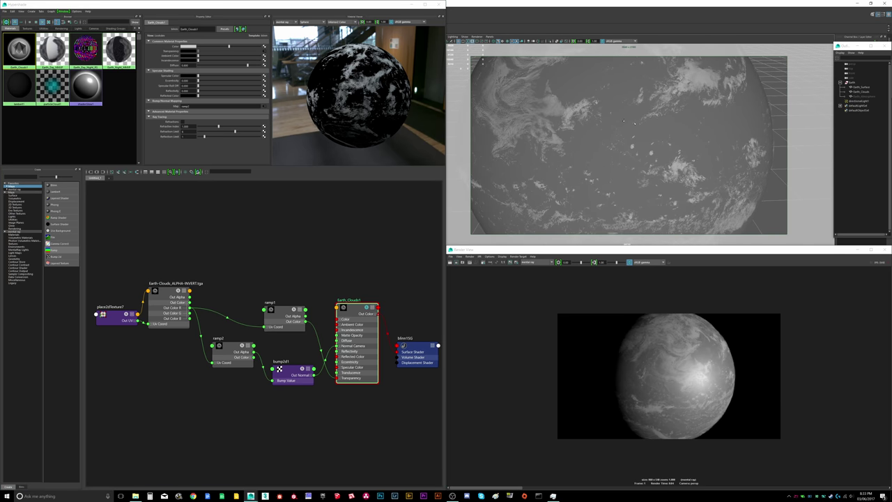
left_click_drag(634, 123, 631, 129, "alt")
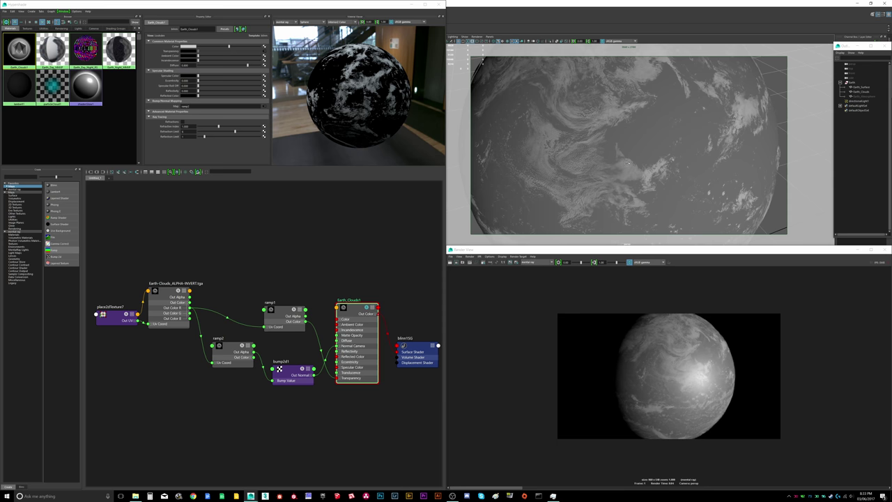
scroll(629, 163, "down", 4)
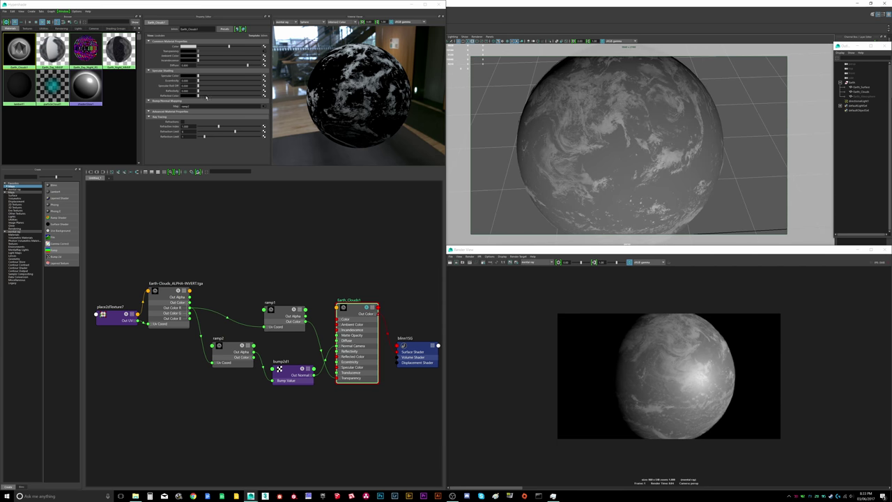
left_click_drag(360, 314, 355, 303)
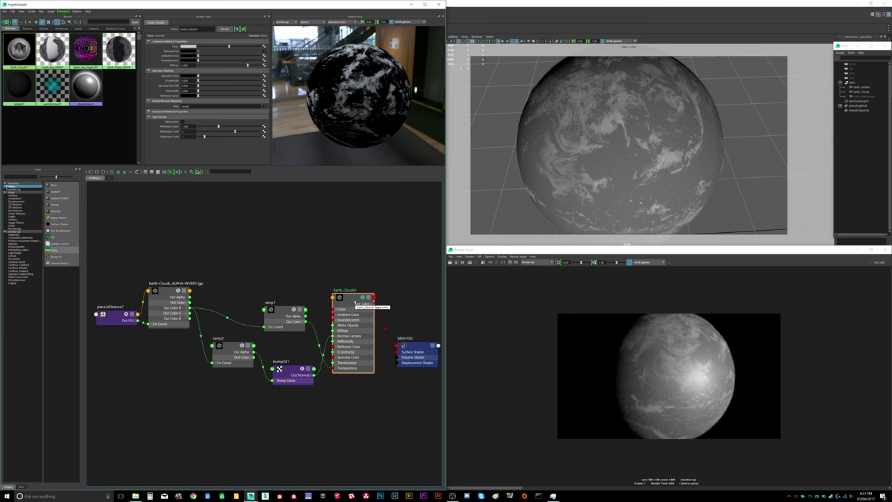
left_click_drag(351, 297, 351, 295)
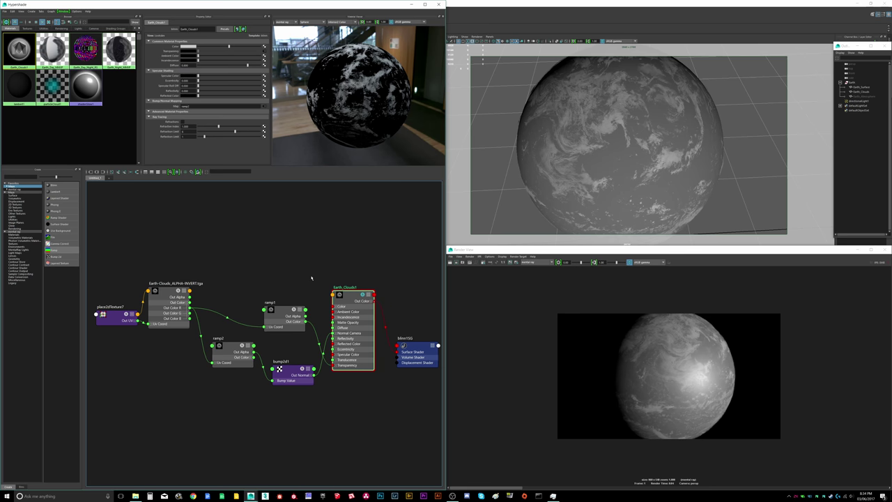
Step: Create a Ramp Shader, place its nodes below the cloud network, and set its Color Input to Brightness
left_click(57, 218)
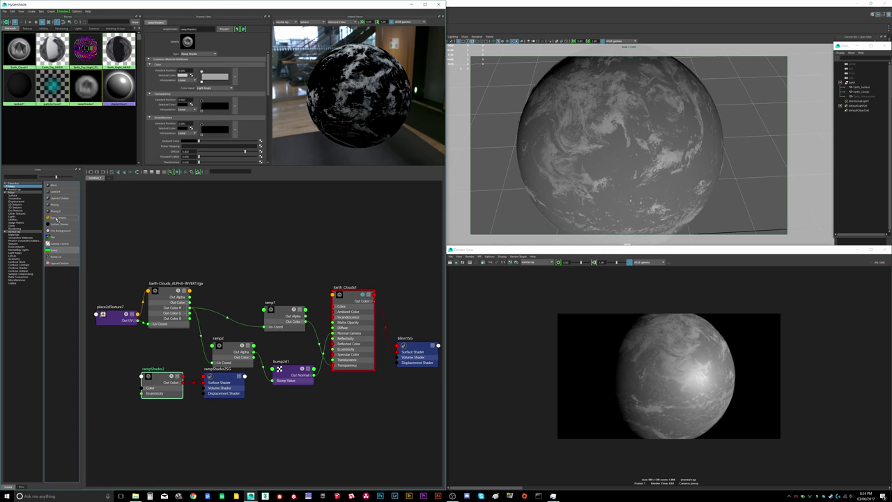
left_click_drag(227, 379, 239, 396)
left_click_drag(159, 382, 167, 398)
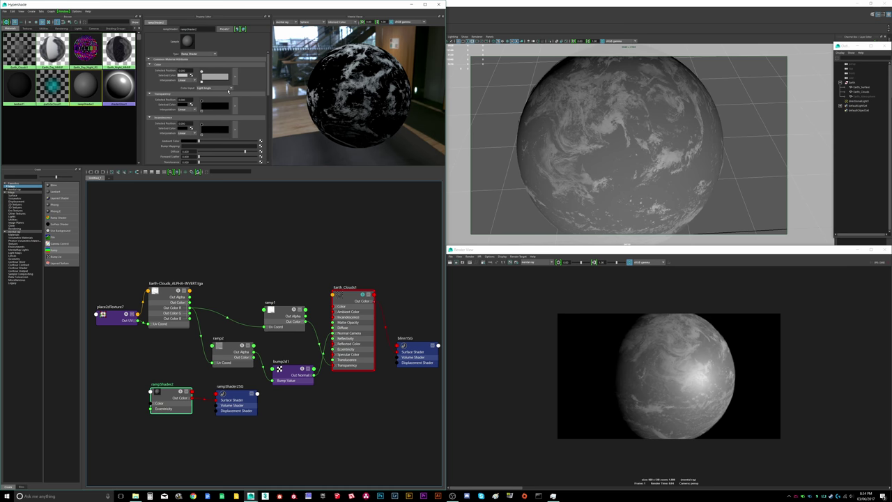
left_click(229, 91)
left_click(209, 101)
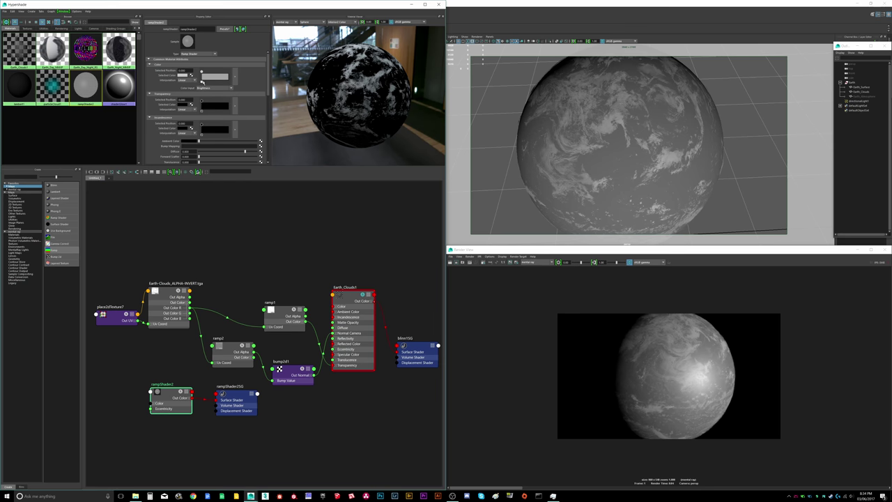
Step: Add a stop at position 1 on rampShader2's Color ramp and make the start stop a very dark, desaturated blue
left_click(210, 76)
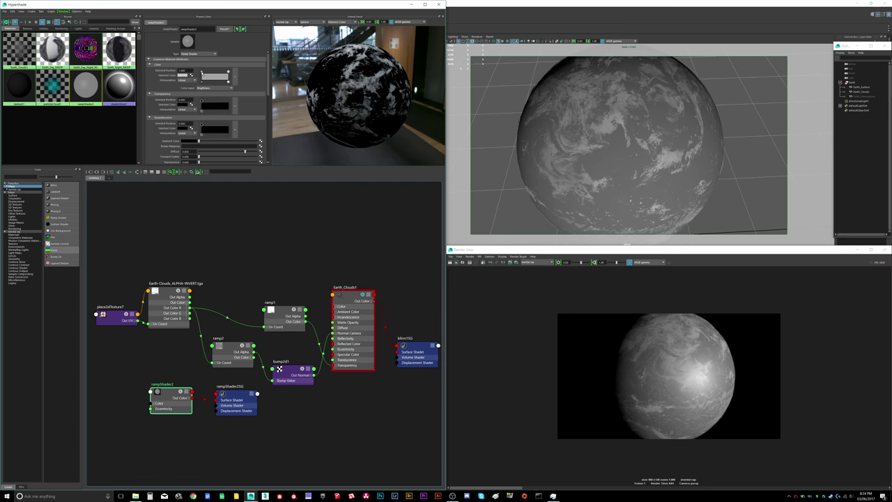
left_click(182, 75)
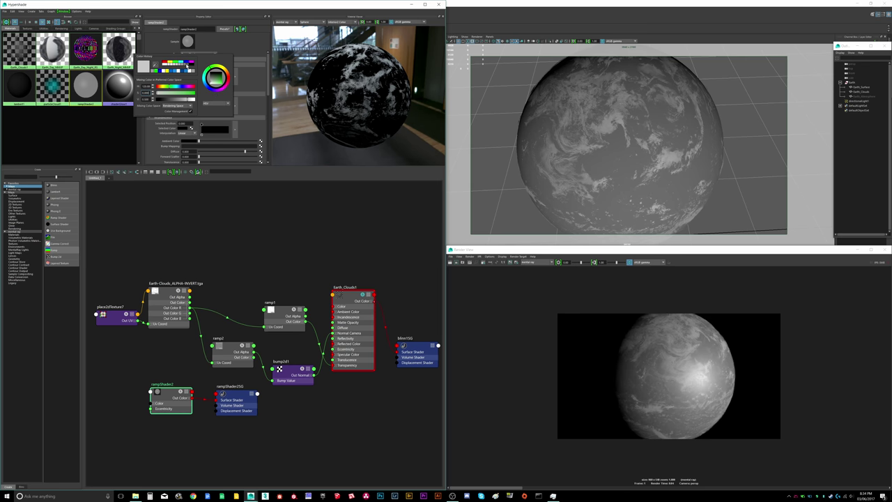
left_click(187, 65)
left_click(215, 91)
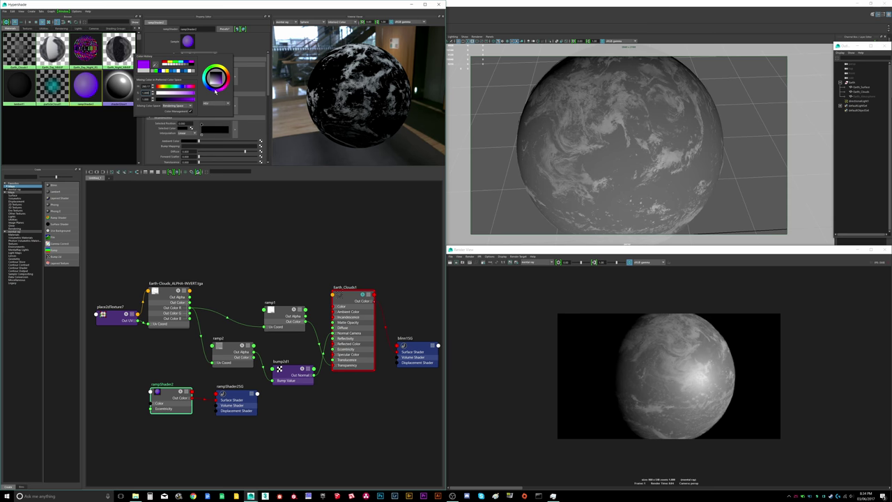
left_click(168, 99)
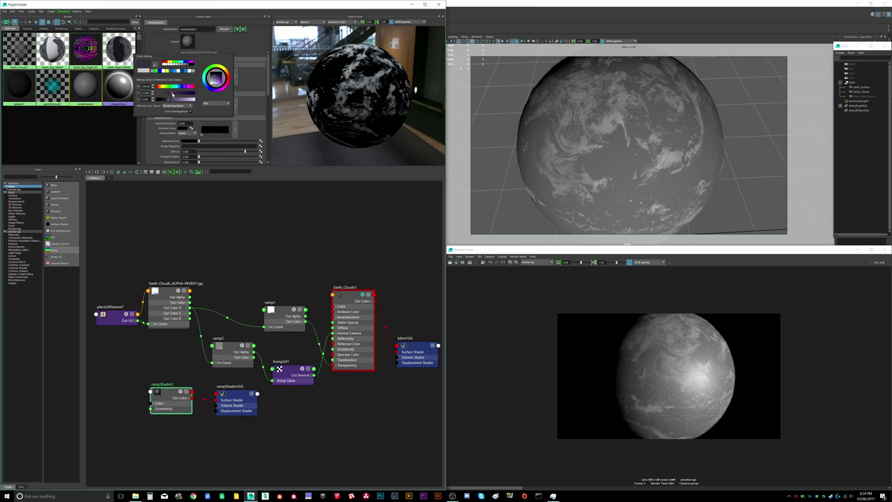
left_click(166, 99)
left_click_drag(177, 94, 163, 100)
left_click(173, 93)
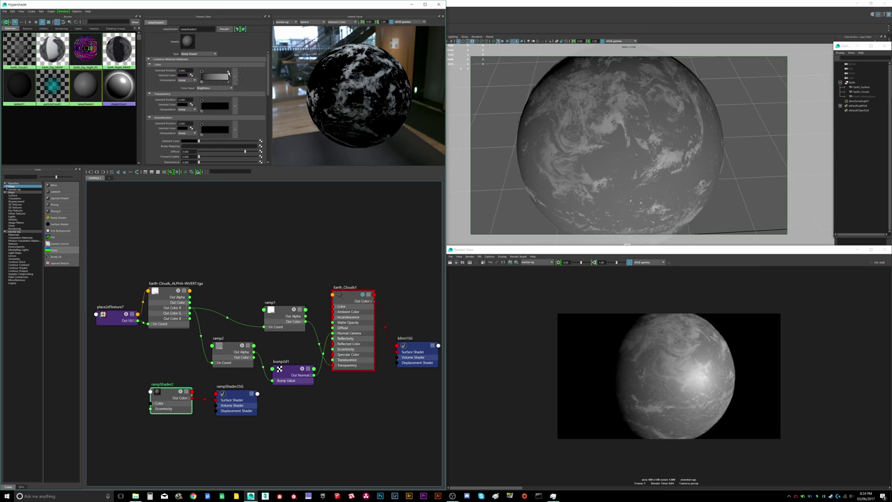
Step: Make the end stop of rampShader2's Color ramp pure white with a colour value of 1
left_click(186, 78)
key("Tab")
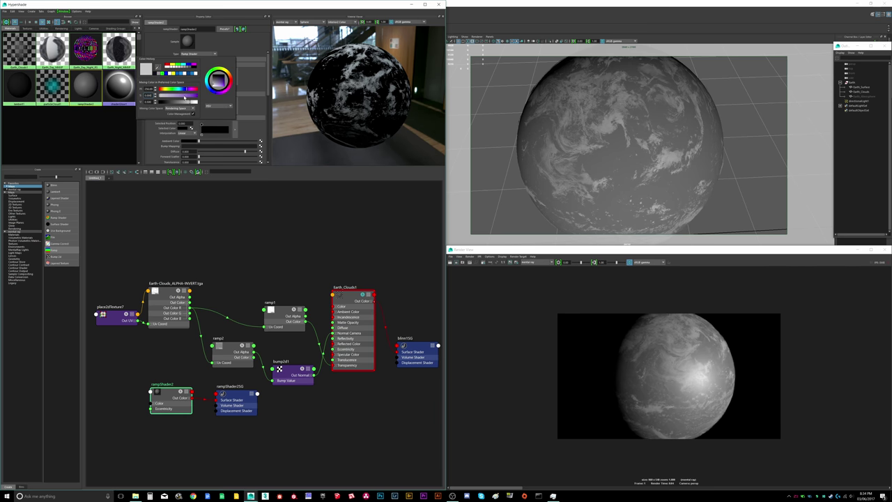
type("1")
key("Return")
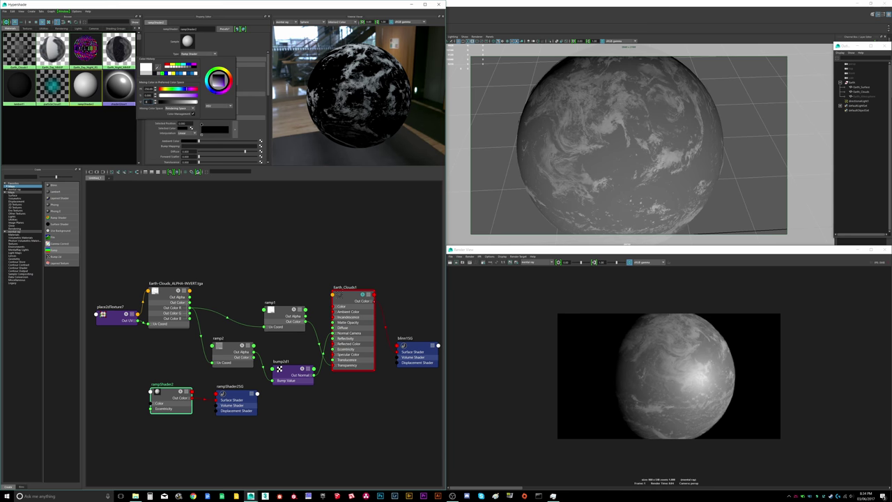
left_click(279, 266)
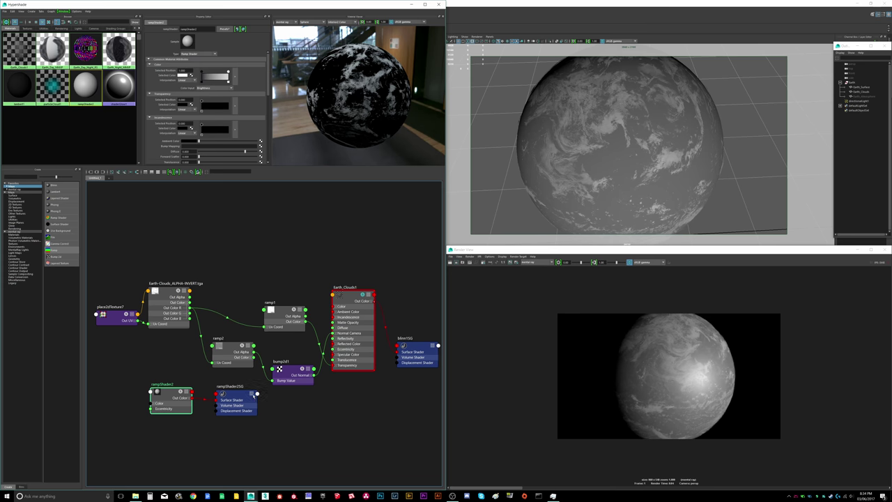
left_click(351, 307)
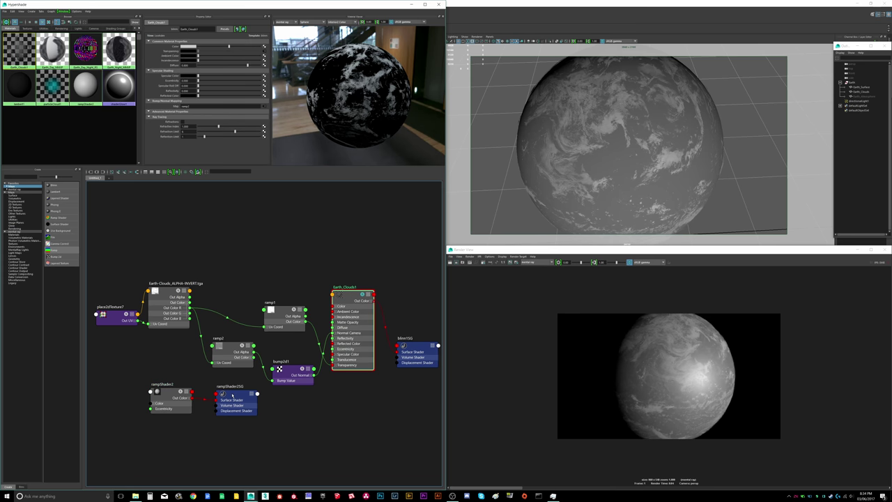
middle_click_drag(232, 396, 191, 46)
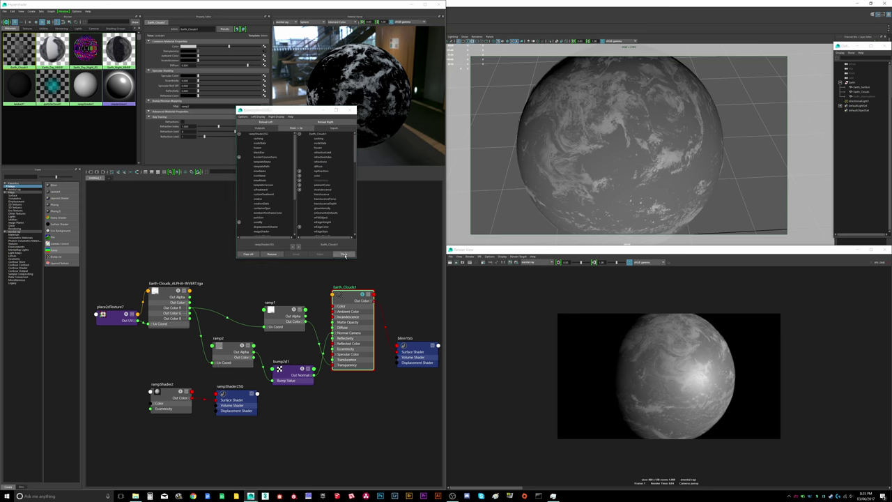
left_click(343, 254)
Step: Connect rampShader2 to the Color attribute of Earth_Clouds1
left_click(234, 401)
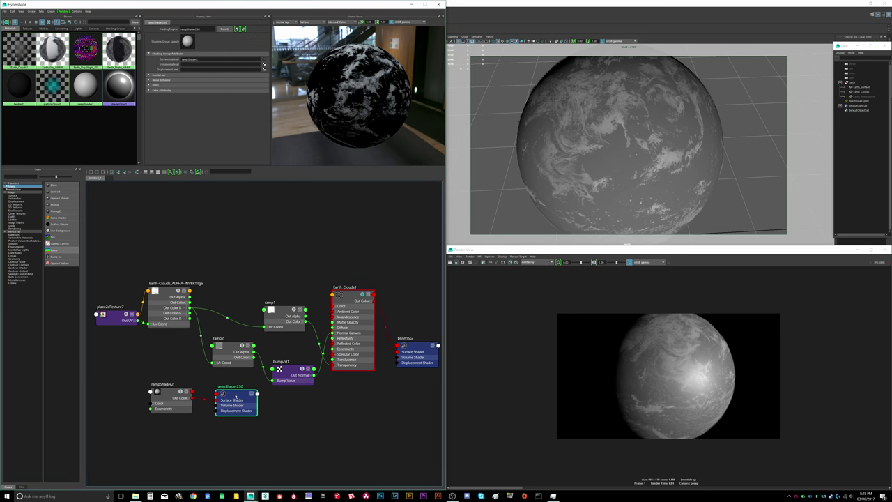
left_click(359, 299)
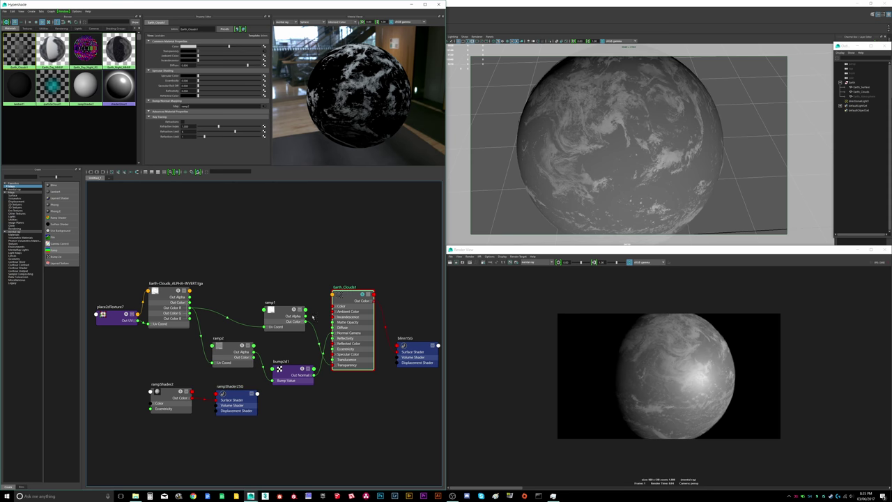
middle_click_drag(185, 40, 183, 48)
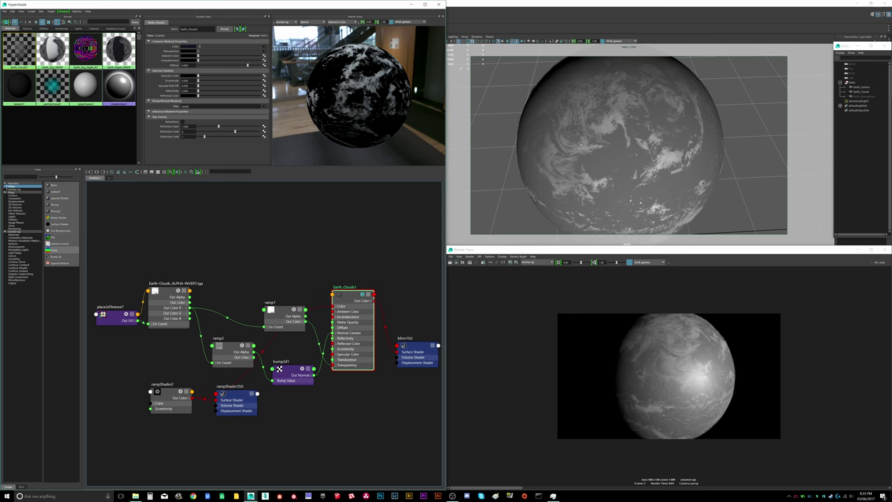
Step: Tighten rampShader2's Color ramp, keeping the dark stop near the start and moving the white stop to about one third
left_click_drag(581, 144, 655, 132, "alt")
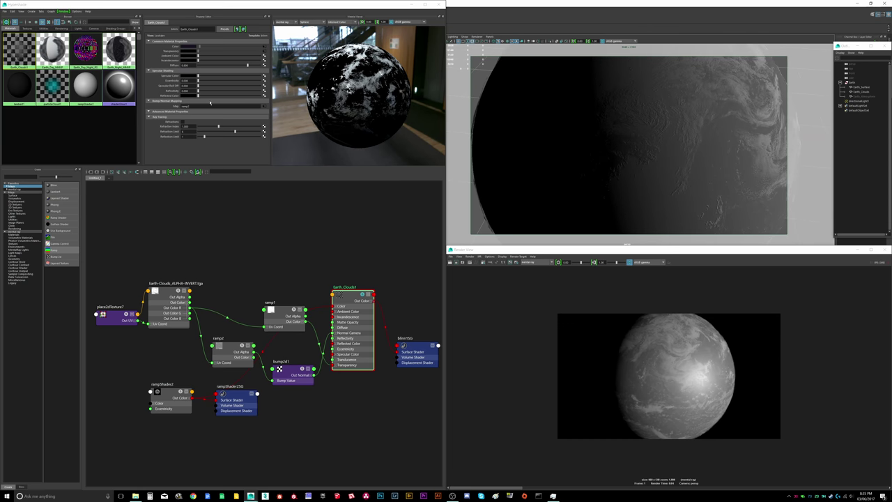
left_click(165, 391)
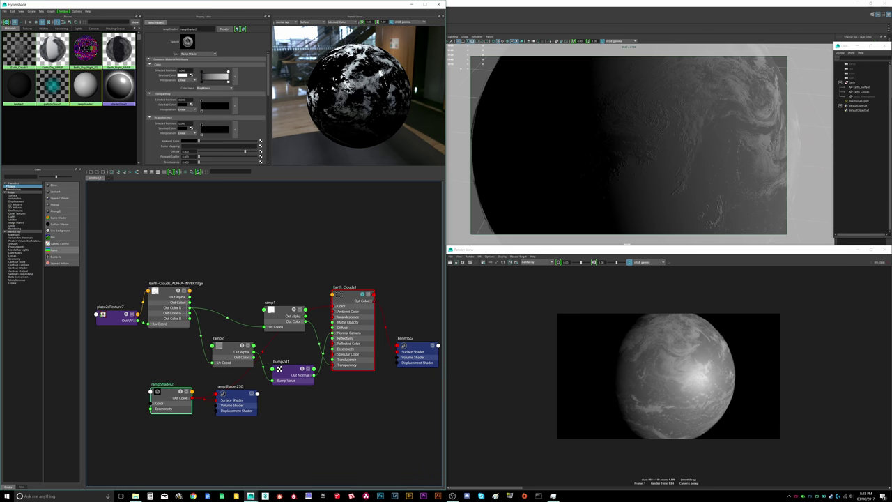
left_click(212, 74)
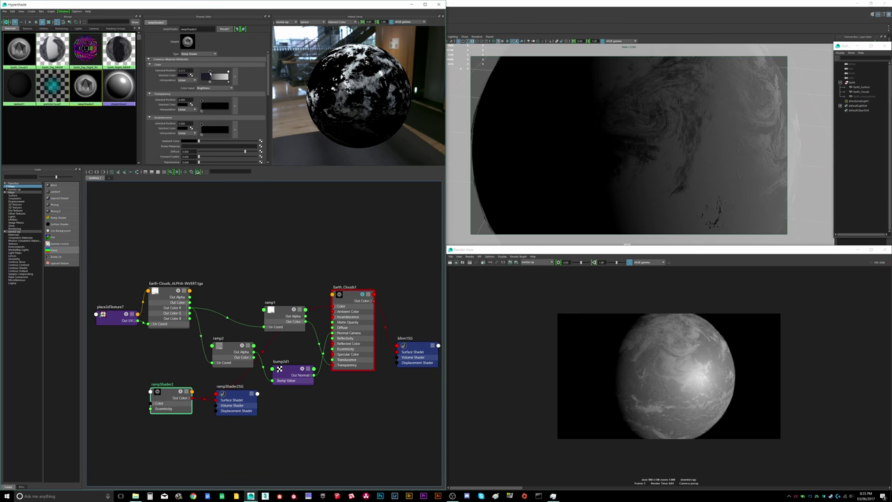
left_click_drag(212, 74, 202, 73)
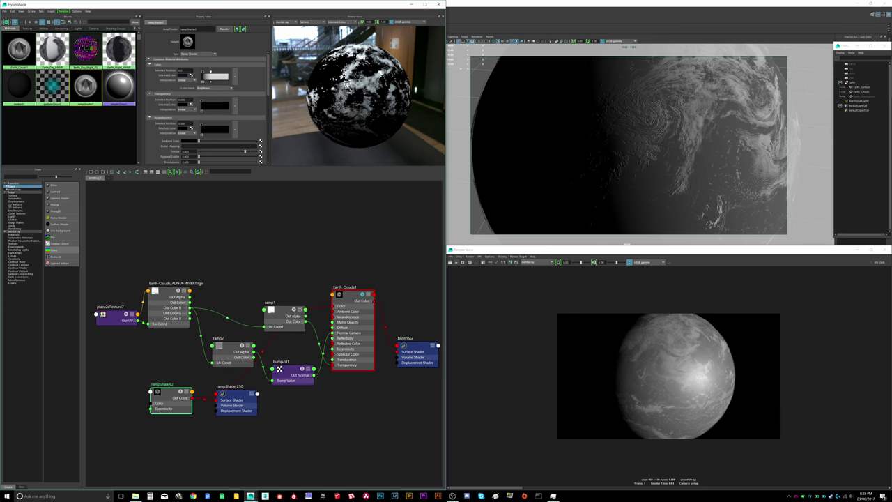
type("4")
key("Return")
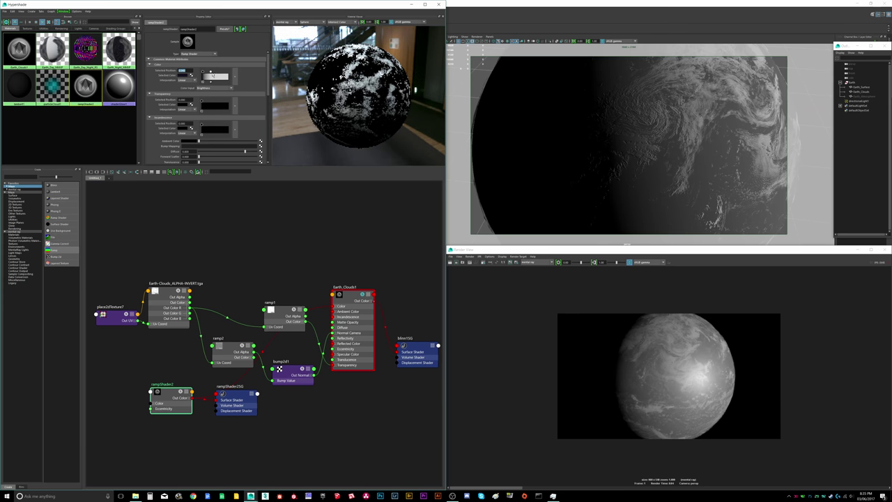
left_click(211, 72)
left_click(185, 70)
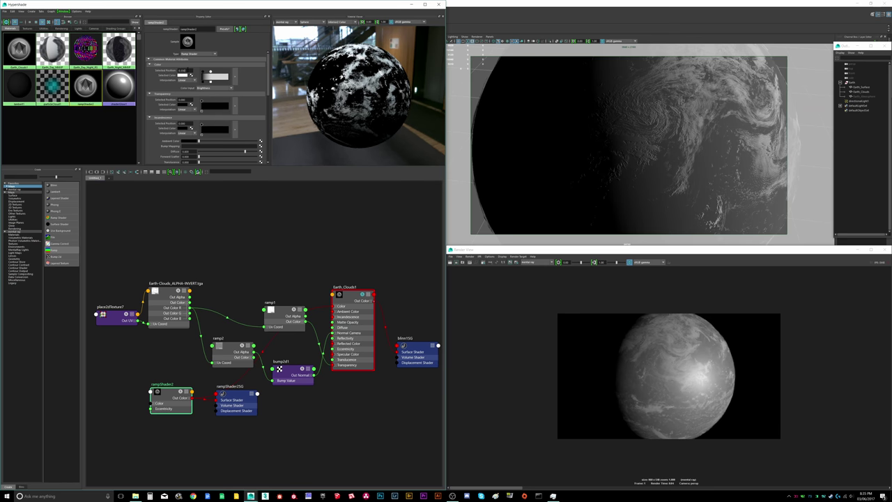
key("Return")
left_click_drag(186, 71, 178, 71)
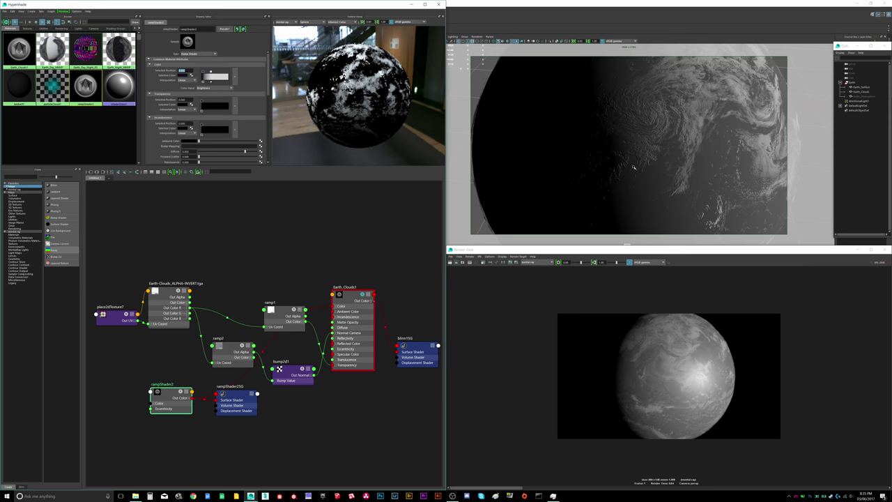
Step: Examine the cloud shading along the day-night boundary of the globe from near and far
scroll(600, 200, "down", 10)
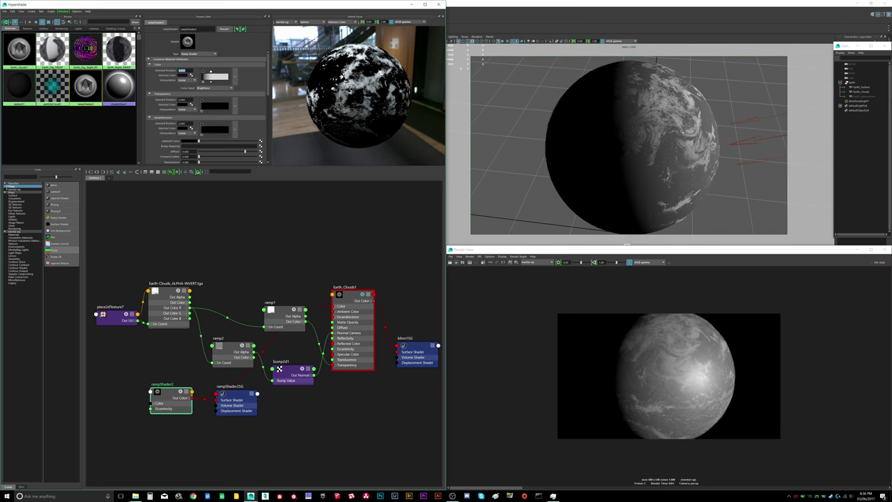
left_click_drag(668, 140, 646, 138, "alt")
right_click_drag(647, 138, 653, 104, "alt")
left_click_drag(653, 104, 646, 117, "alt")
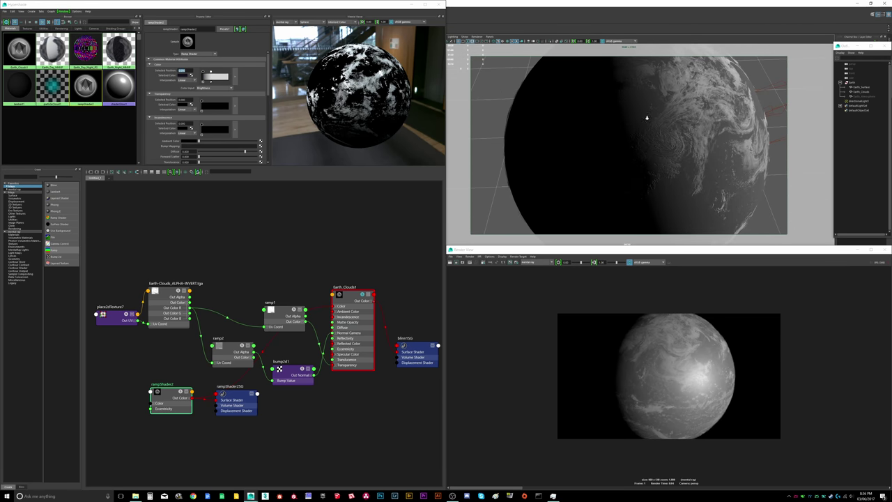
right_click_drag(646, 117, 661, 173, "alt")
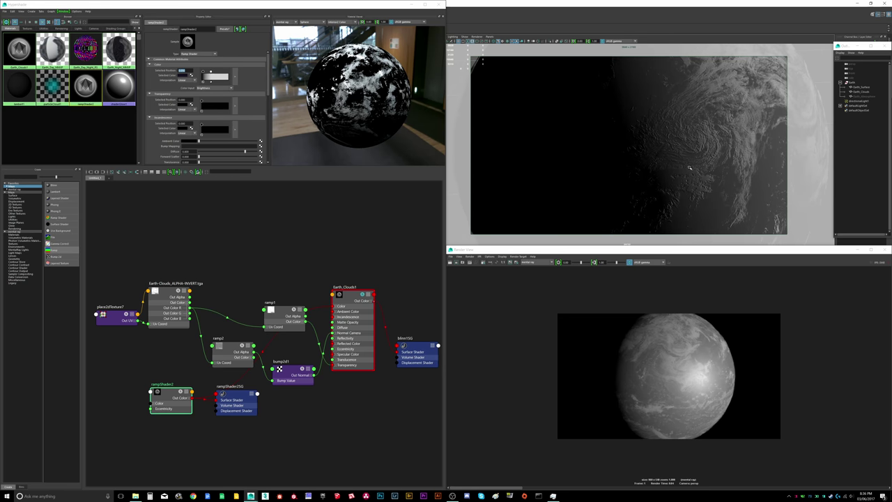
scroll(662, 173, "down", 5)
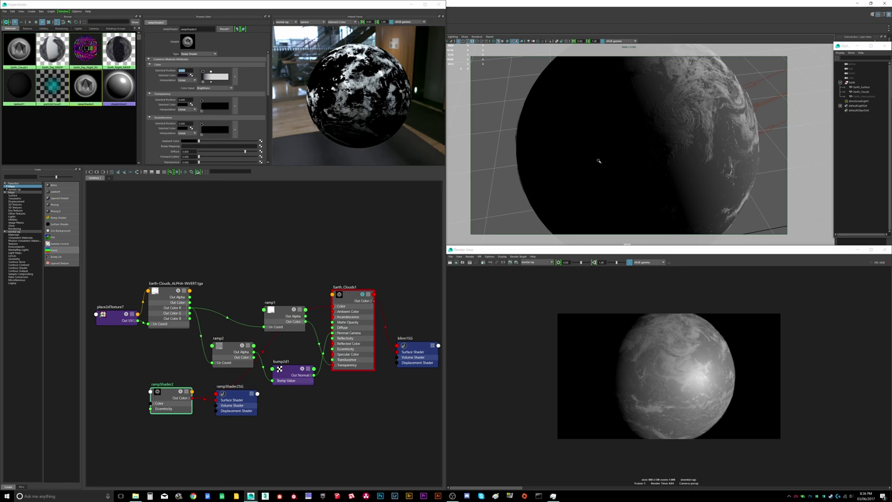
mouse_move(597, 160)
left_mouse_down("alt")
mouse_move(636, 138)
mouse_move(579, 160)
mouse_move(587, 164)
left_mouse_up("alt")
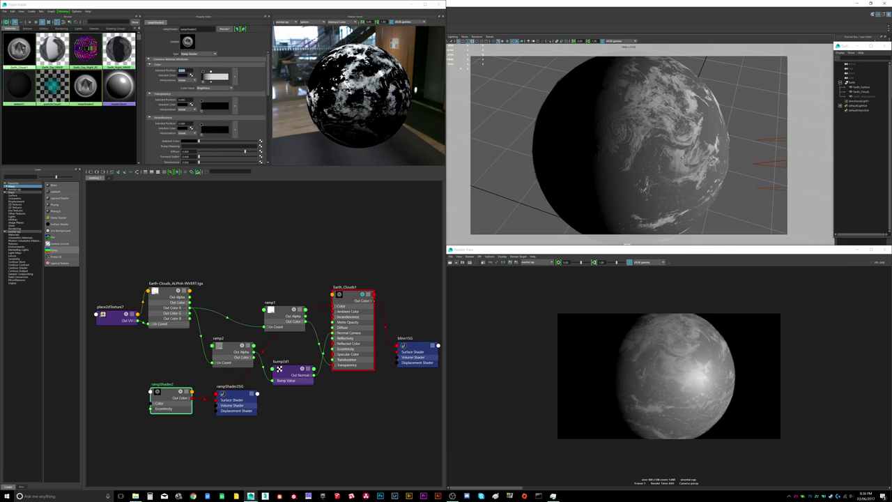
Step: Graph the Earth_Clouds1 material's network so that it includes rampShader2 and is neatly laid out
right_click(32, 69)
right_click_drag(35, 70, 43, 60)
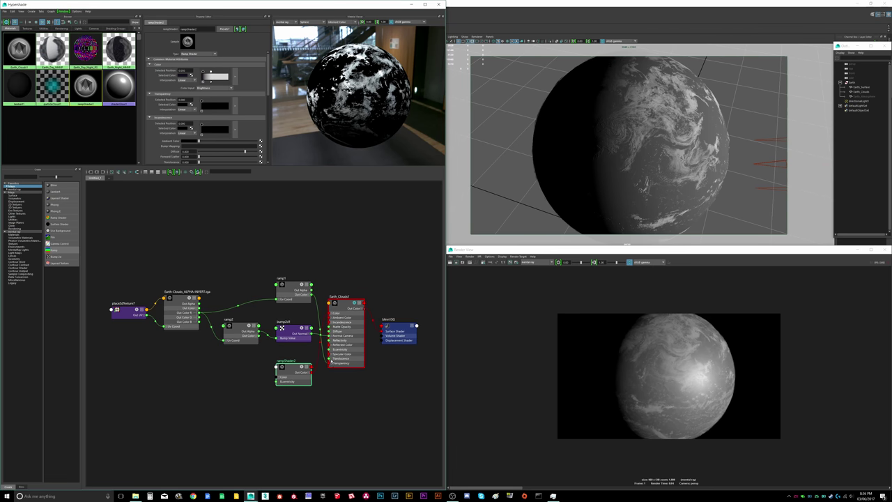
left_click(367, 393)
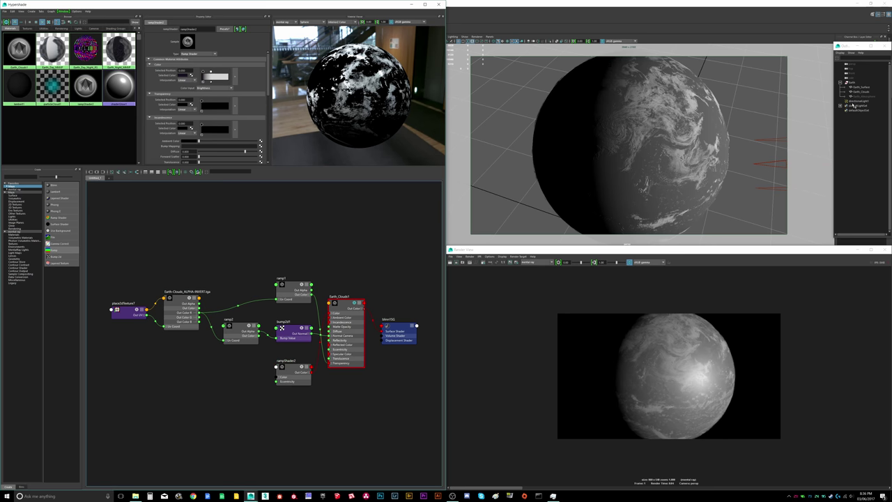
Step: Assign the Earth_Day_MIAMXP material to the Earth_Surface sphere and bring up the material's attributes
left_click(861, 88)
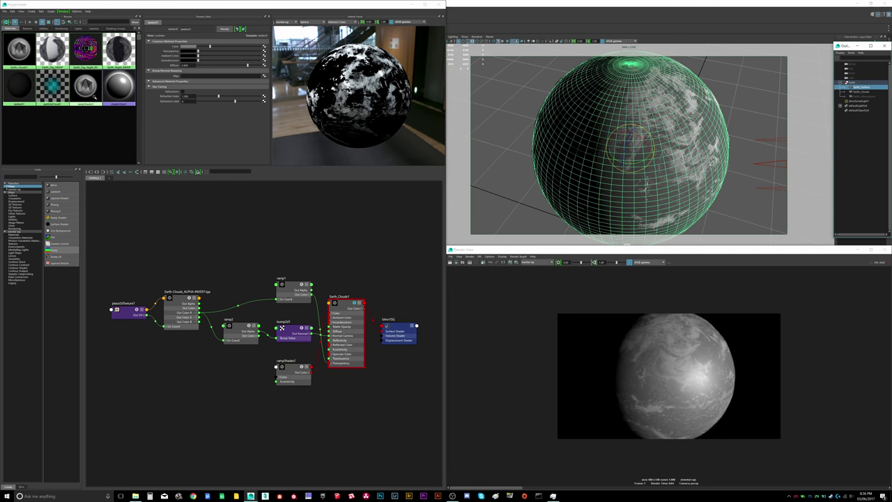
right_click_drag(50, 60, 56, 46)
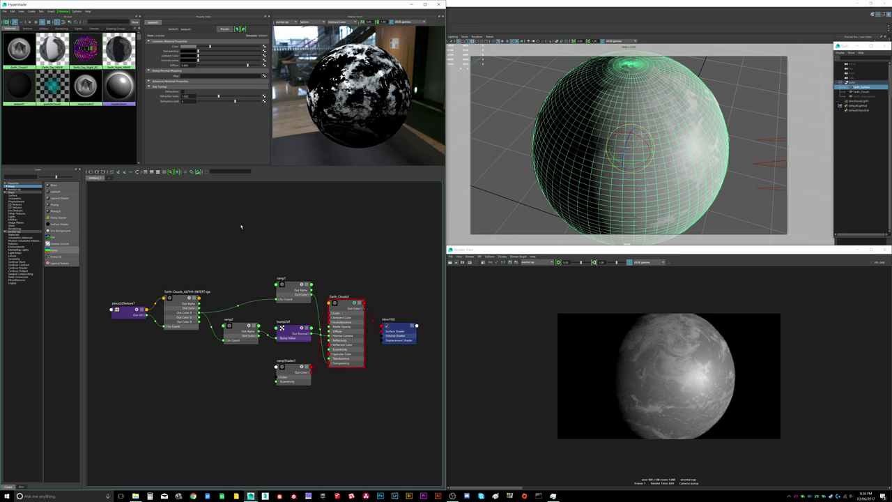
left_click_drag(680, 170, 686, 136, "alt")
left_click(753, 150)
scroll(686, 137, "up", 1)
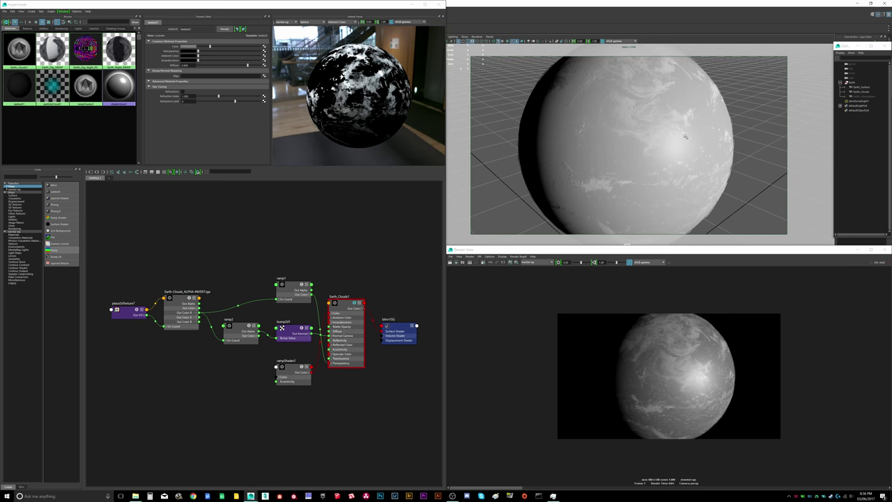
left_click(860, 87)
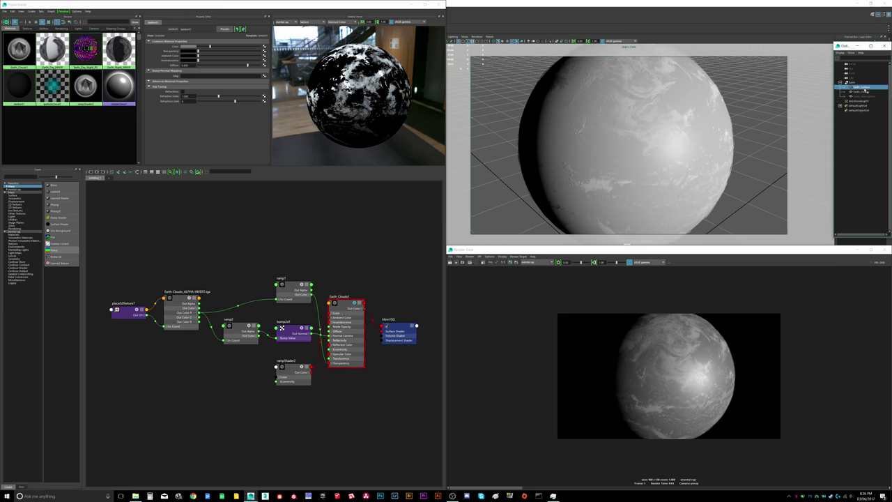
right_click_drag(56, 59, 57, 44)
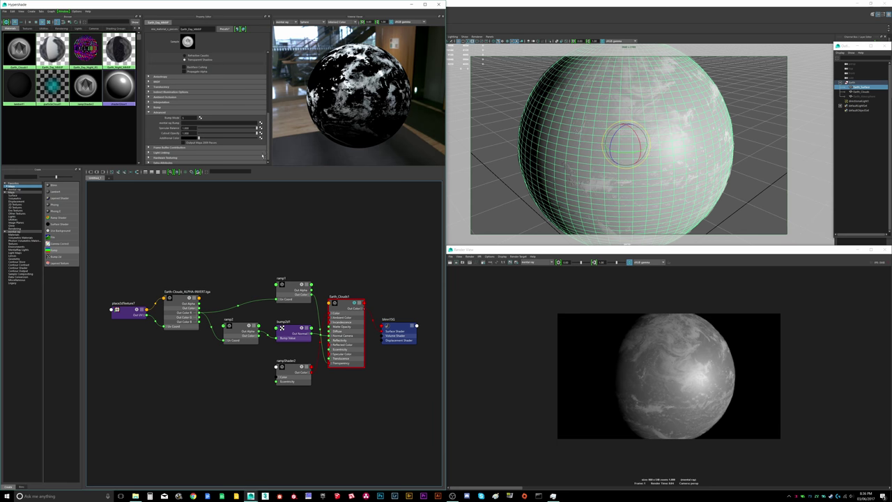
Step: Assign the Earth_Clouds1 material to the Earth_Clouds sphere and the Earth_Day_MIAMXP material to the Earth_Surface sphere
left_click(356, 301)
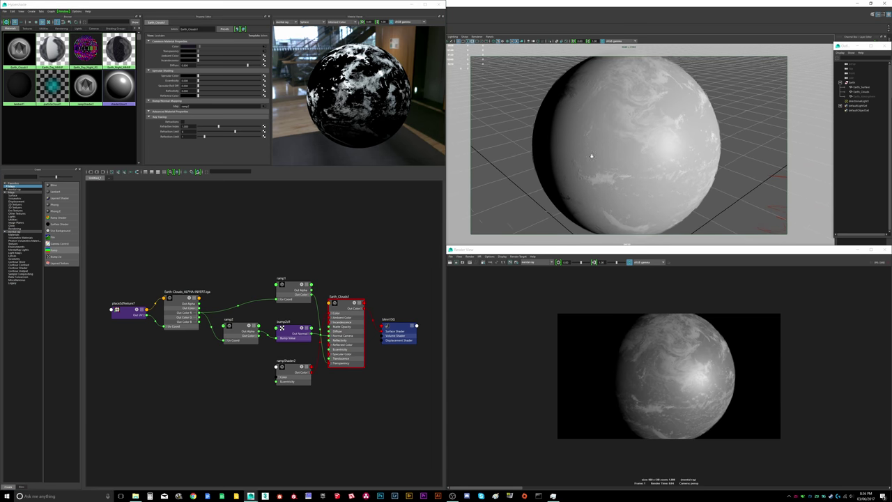
left_click(513, 41)
left_click(513, 42)
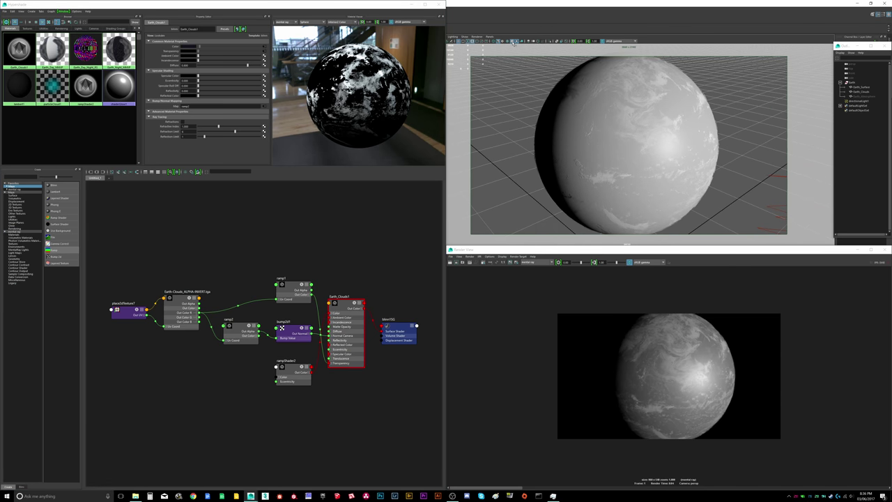
mouse_move(543, 129)
right_mouse_down("alt")
mouse_move(631, 118)
mouse_move(541, 138)
right_mouse_up("alt")
left_click_drag(540, 138, 675, 130, "alt")
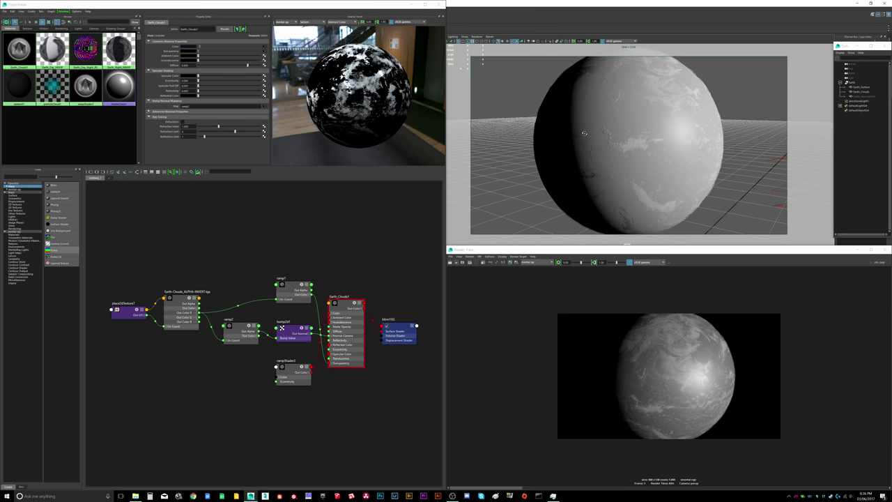
left_click(861, 92)
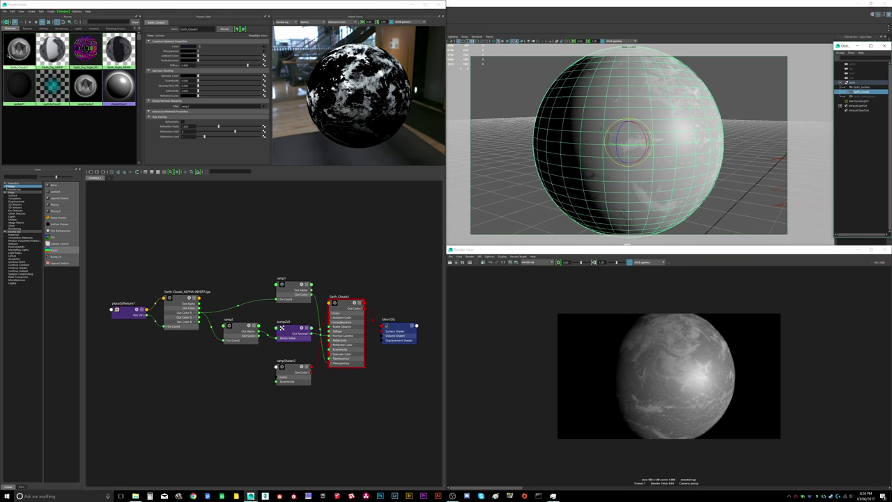
right_click_drag(30, 56, 41, 45)
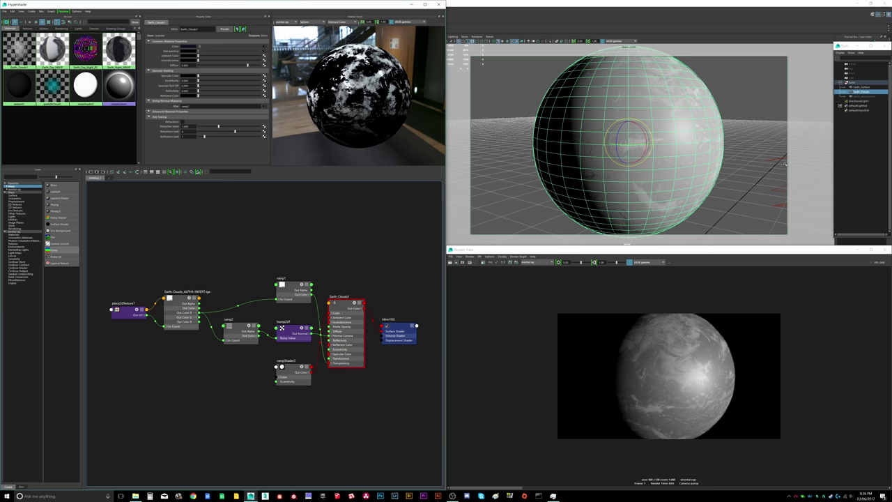
left_click(862, 87)
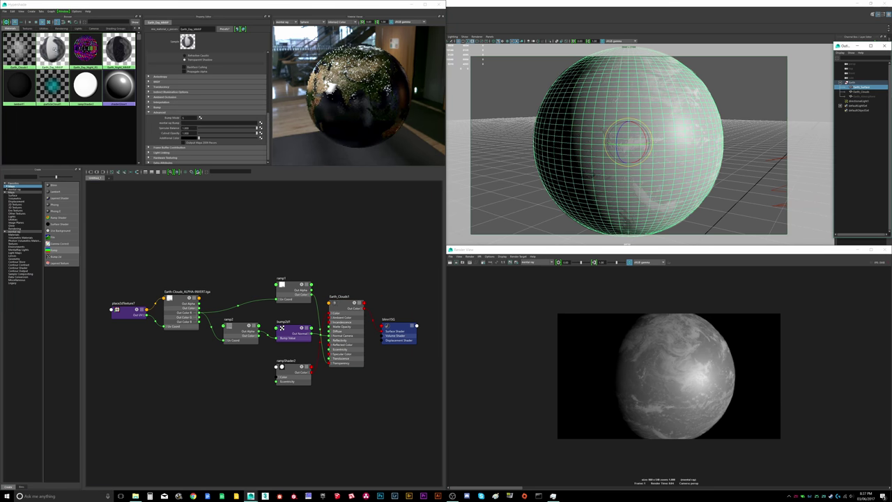
right_click_drag(53, 54, 56, 40)
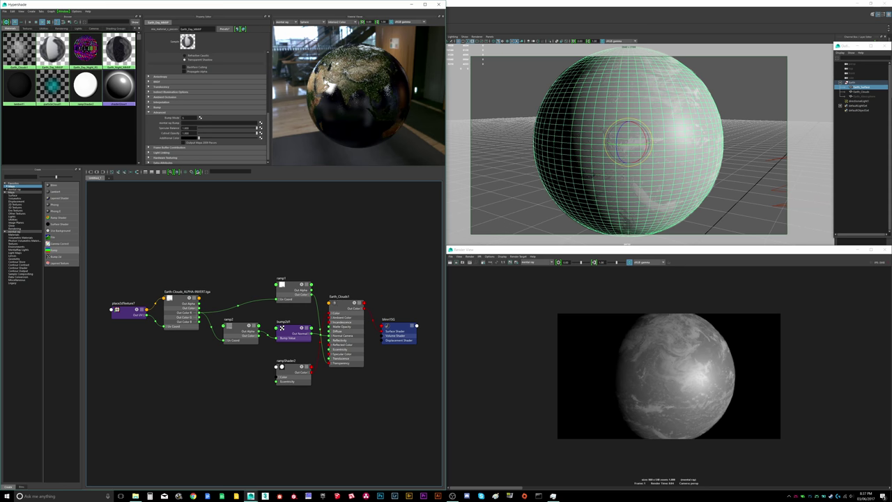
Step: Frame the whole globe mostly on its lit side and render the current view with mental ray
left_click_drag(695, 150, 677, 149, "alt")
left_click(735, 116)
right_click_drag(697, 118, 669, 117, "alt")
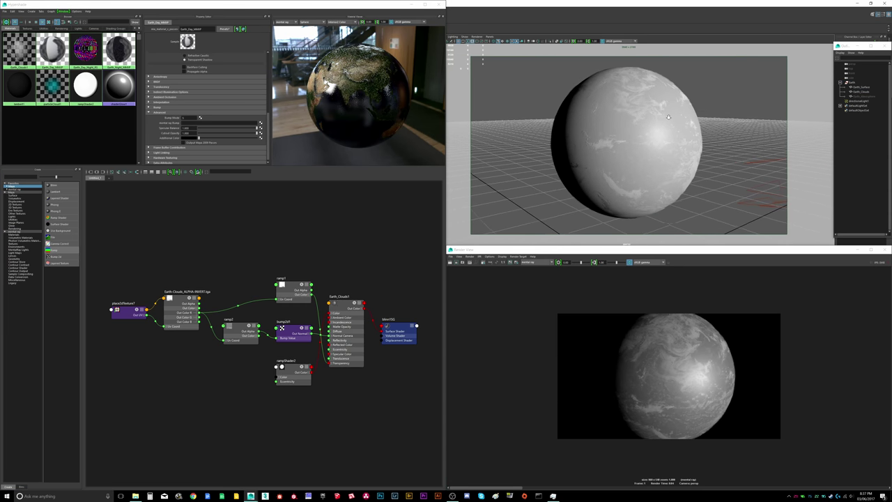
scroll(667, 117, "up", 2)
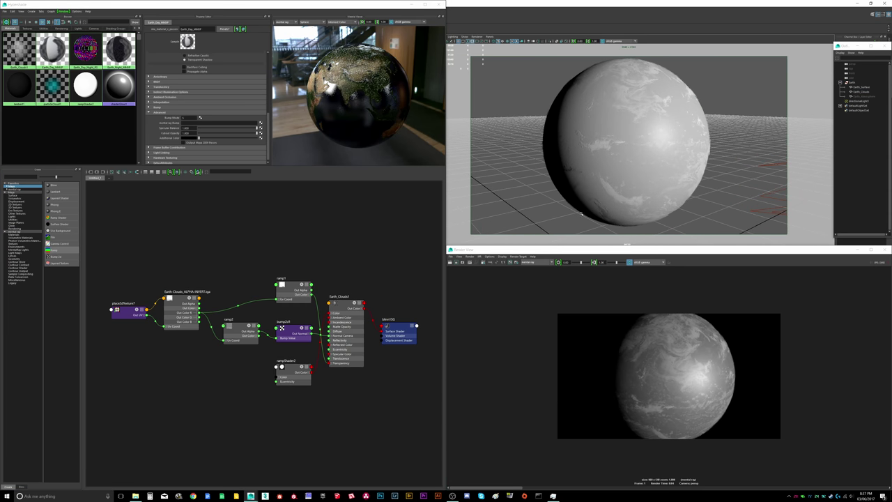
scroll(630, 115, "up", 2)
mouse_move(632, 115)
left_mouse_down("alt")
mouse_move(628, 130)
mouse_move(651, 133)
left_mouse_up("alt")
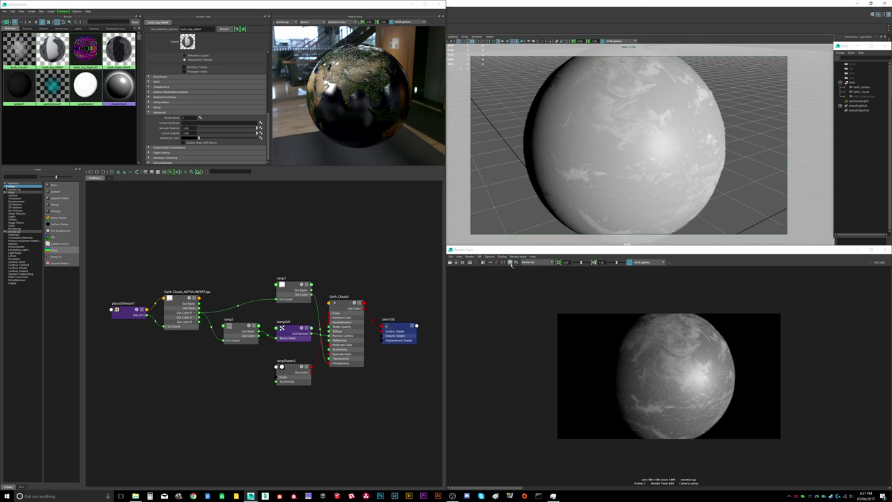
left_click(451, 263)
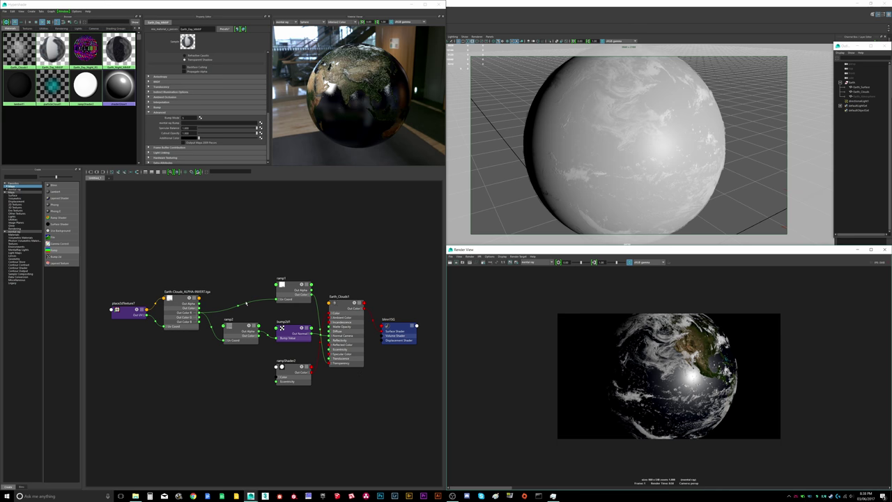
Step: Hide the Earth_Clouds sphere and unhide the Earth_Atmosphere sphere
left_click_drag(633, 162, 612, 167, "alt")
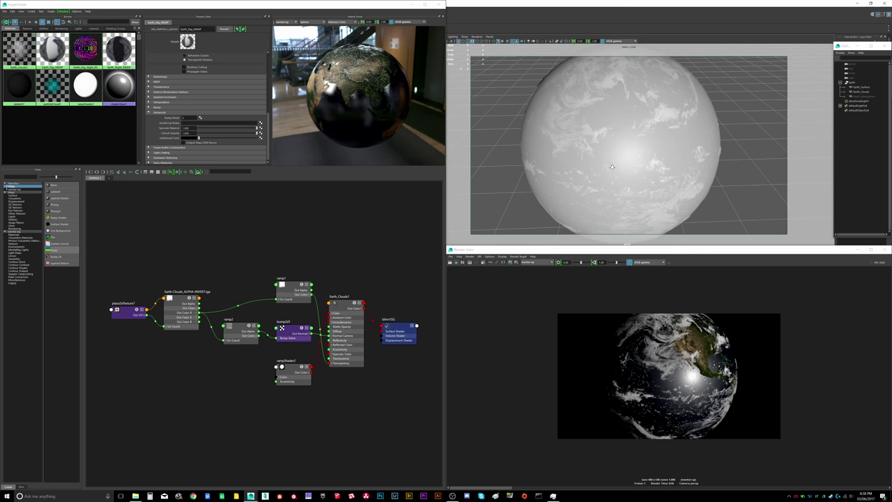
left_click(865, 97)
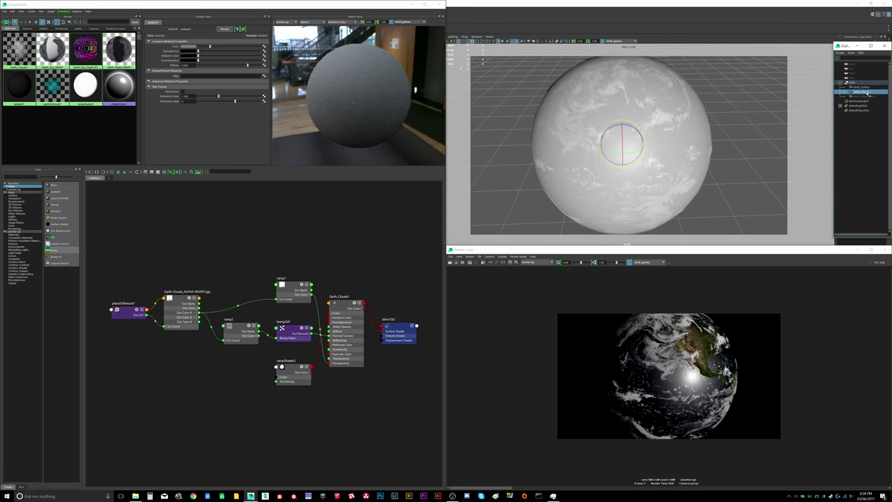
left_click(863, 92)
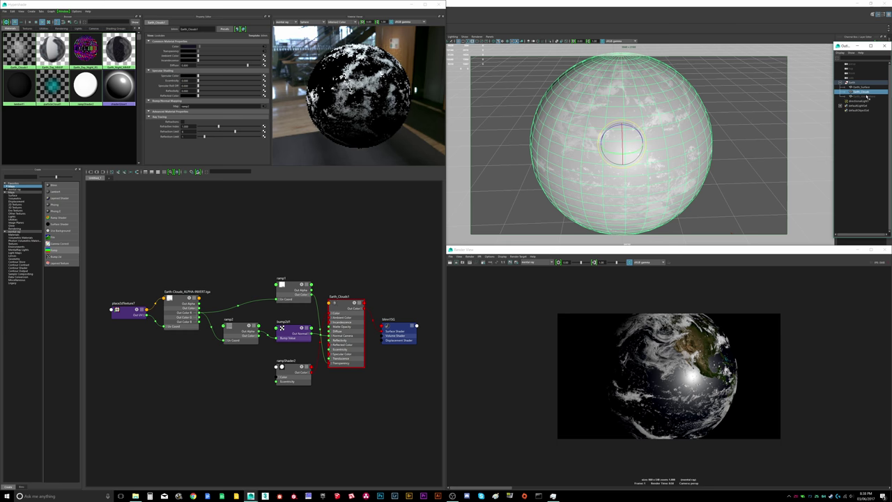
key("ctrl+h")
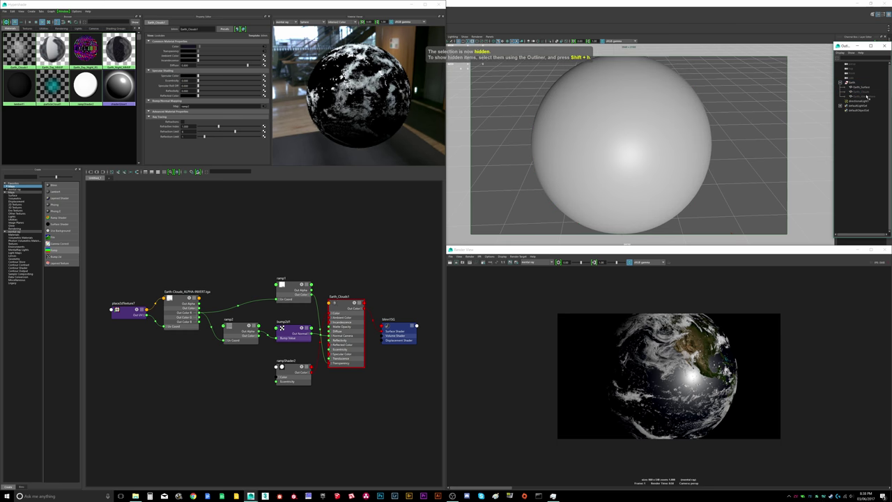
left_click(867, 96)
key("shift+h")
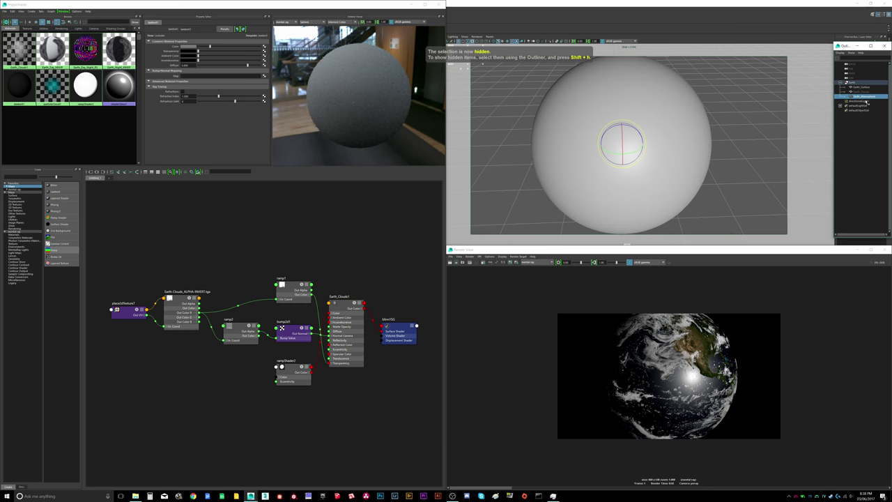
scroll(684, 121, "down", 5)
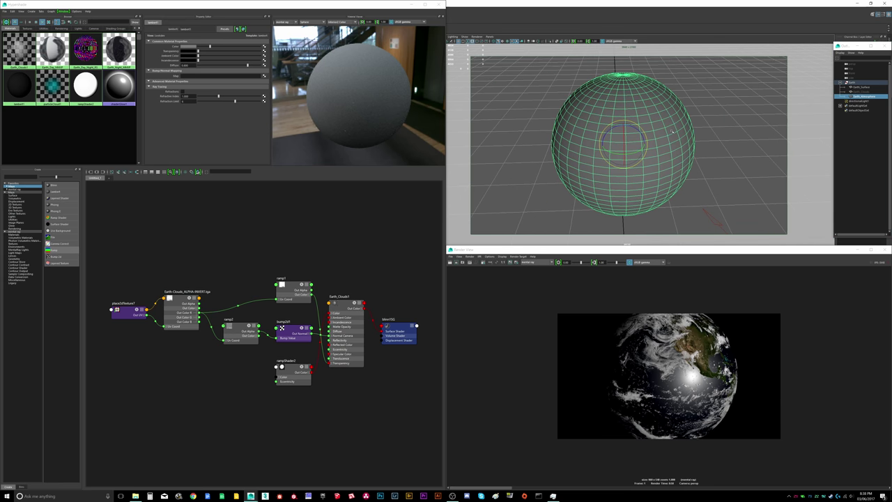
scroll(688, 126, "up", 5)
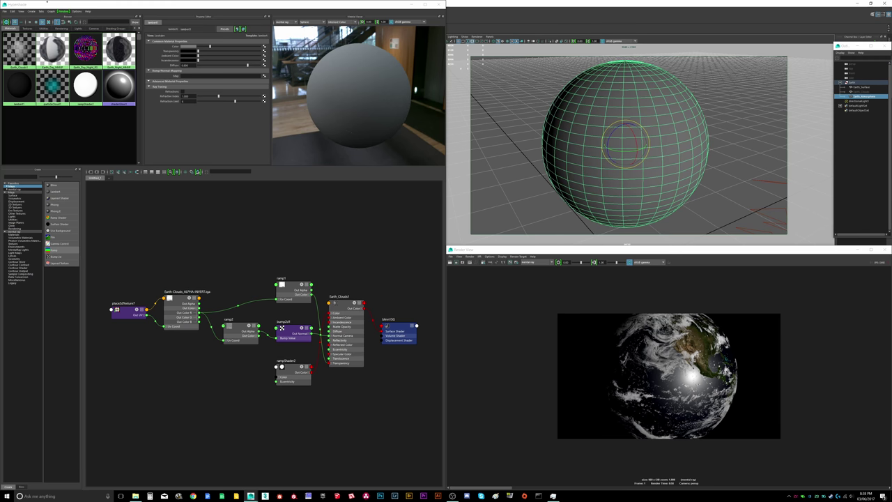
left_click(25, 12)
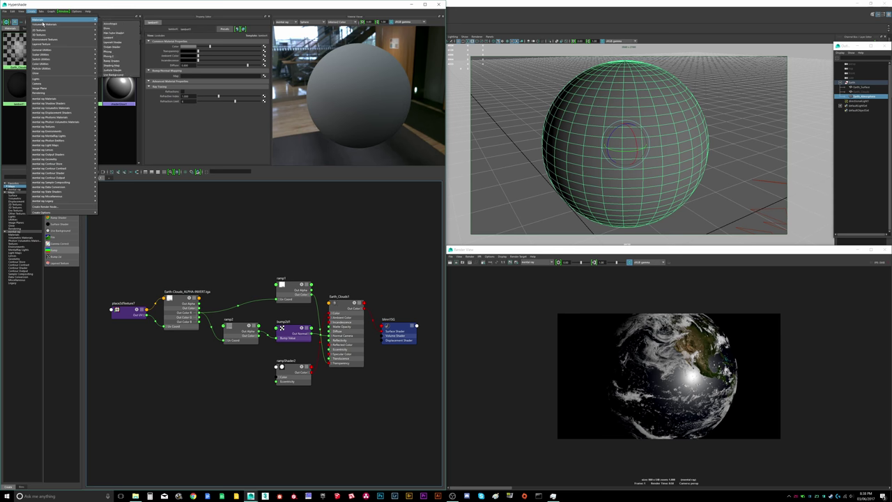
mouse_move(44, 26)
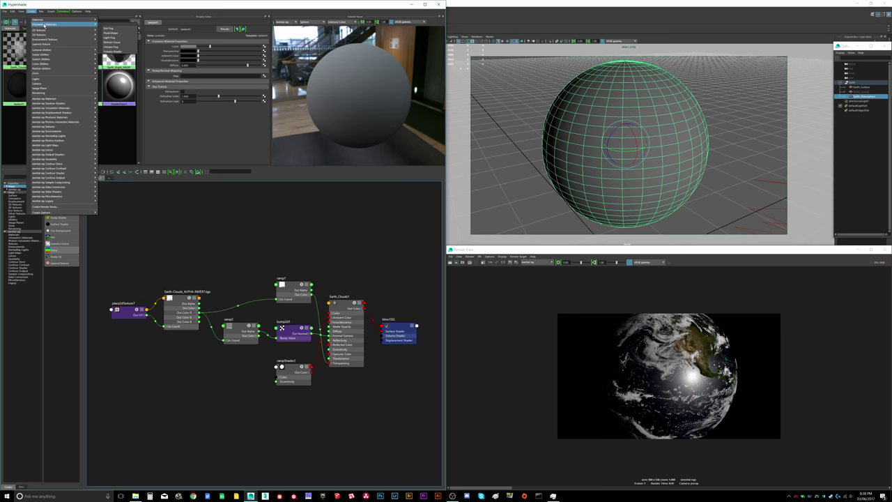
left_click(115, 41)
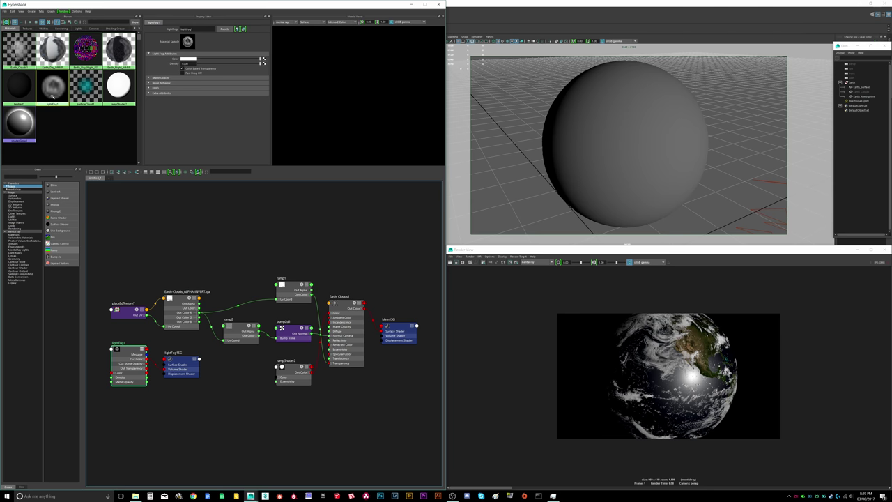
left_click(85, 85)
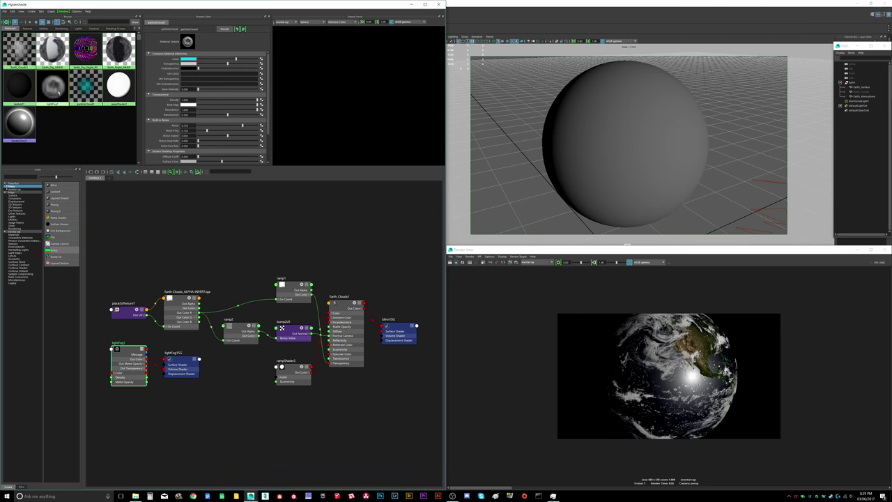
left_click(53, 89)
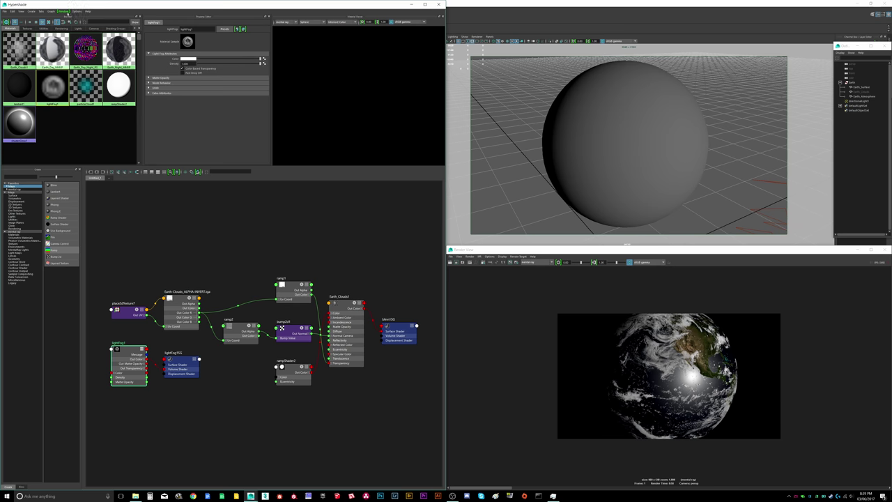
key("Delete")
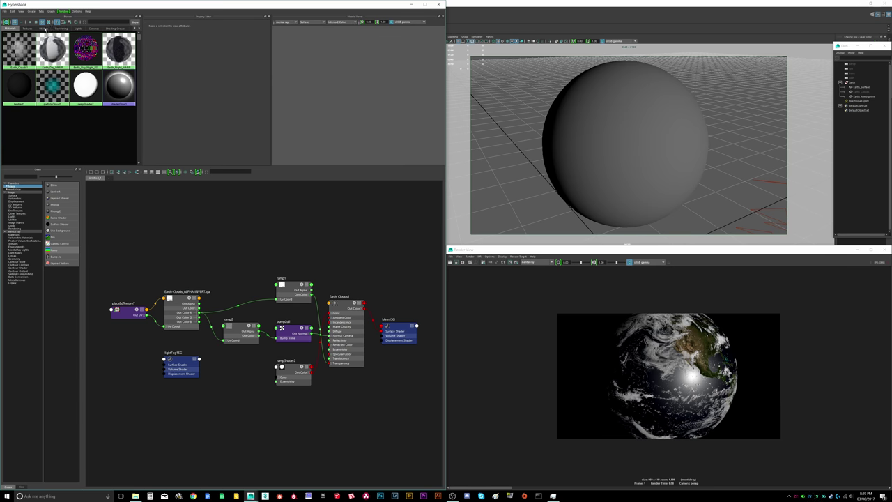
Step: Create a Volume Fog material from the volumetric materials
left_click(32, 12)
mouse_move(70, 25)
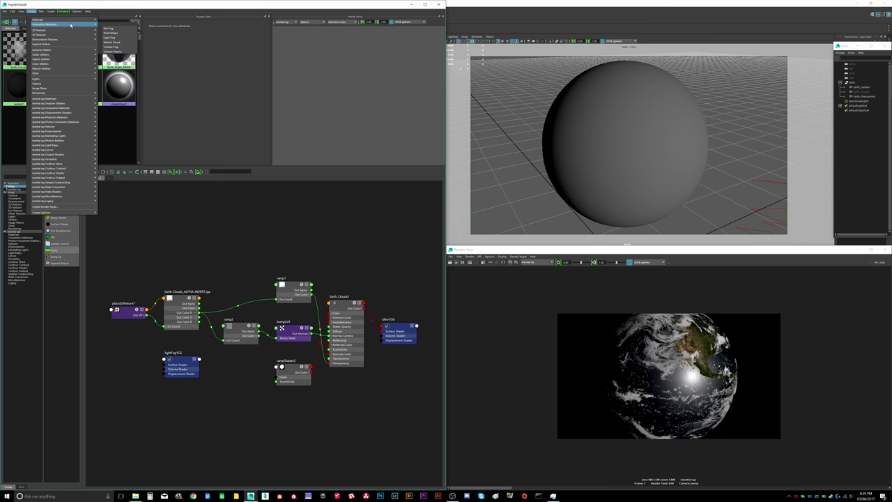
left_click(110, 47)
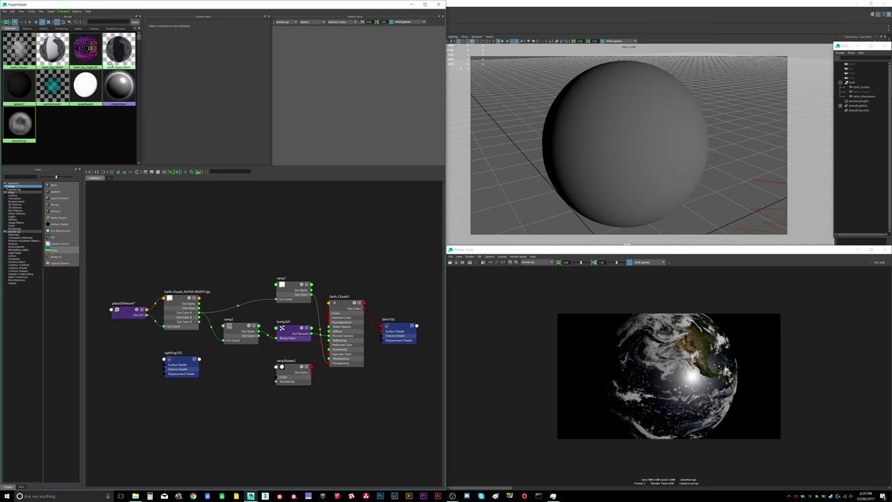
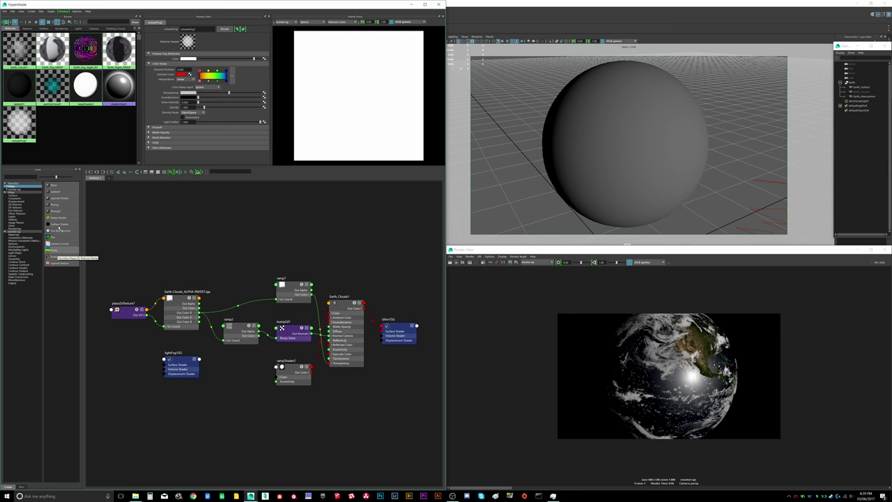
Step: Create a Surface Shader material, graph its network and rename it Earth_Atmosphere_SS
left_click(58, 225)
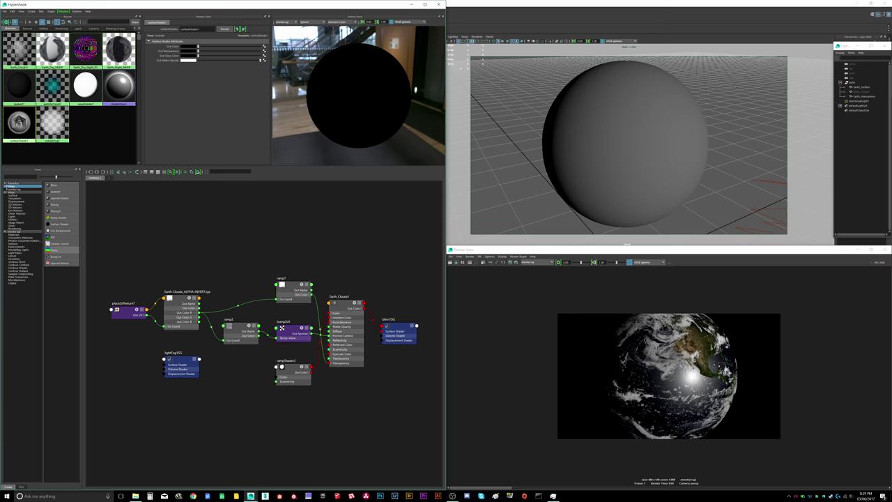
right_click_drag(19, 123, 16, 129)
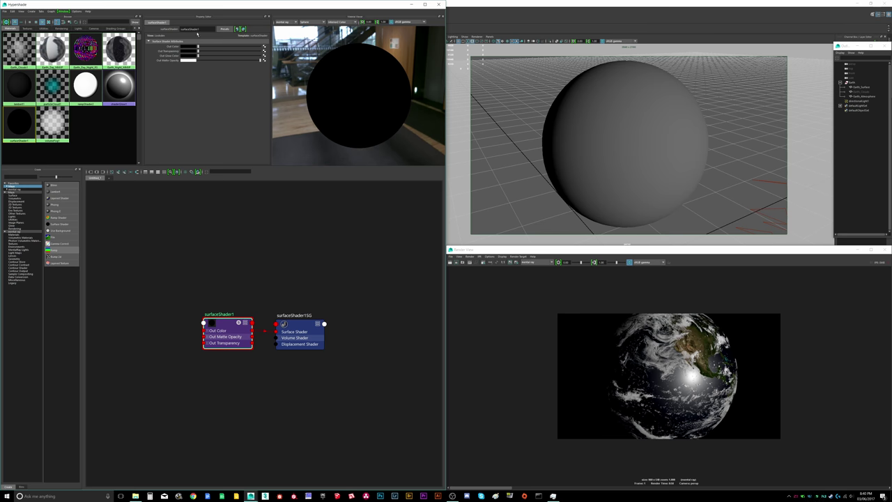
double_click(196, 29)
type("Earth_Atmosphere_SS")
key("Return")
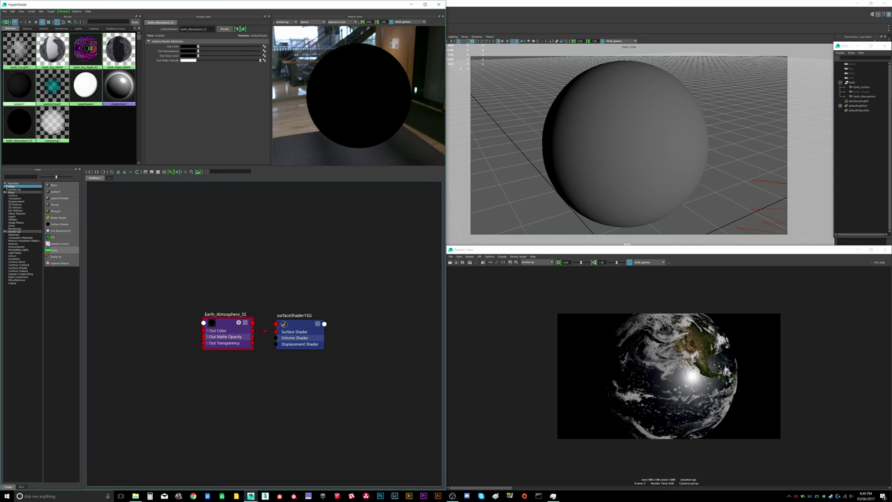
Step: Rename the Earth_Clouds1 material as Earth_Clouds_Blinn
left_click(22, 52)
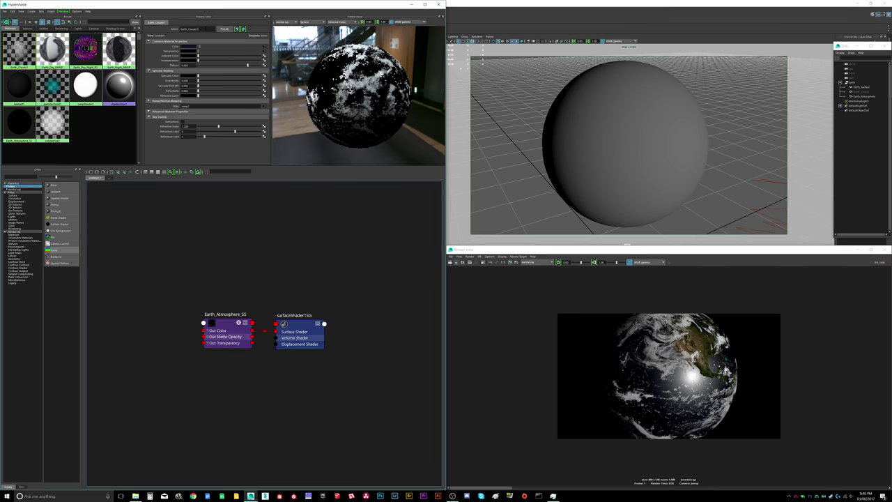
left_click(206, 29)
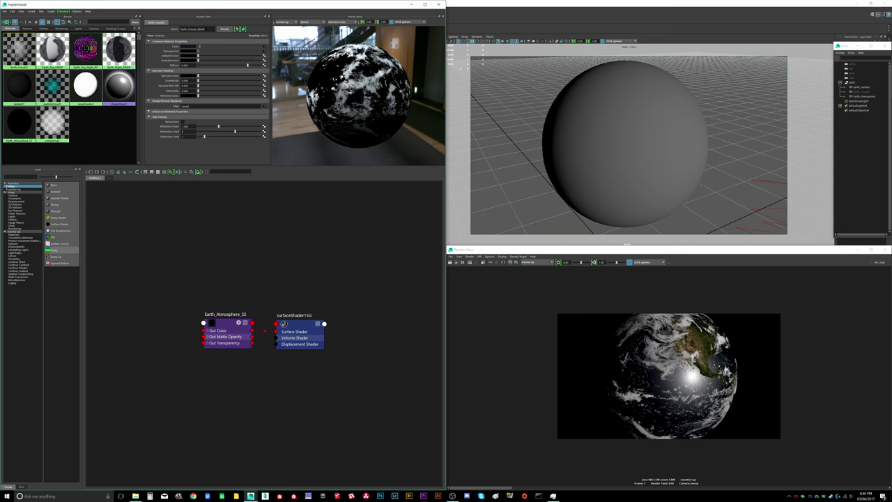
left_click(244, 208)
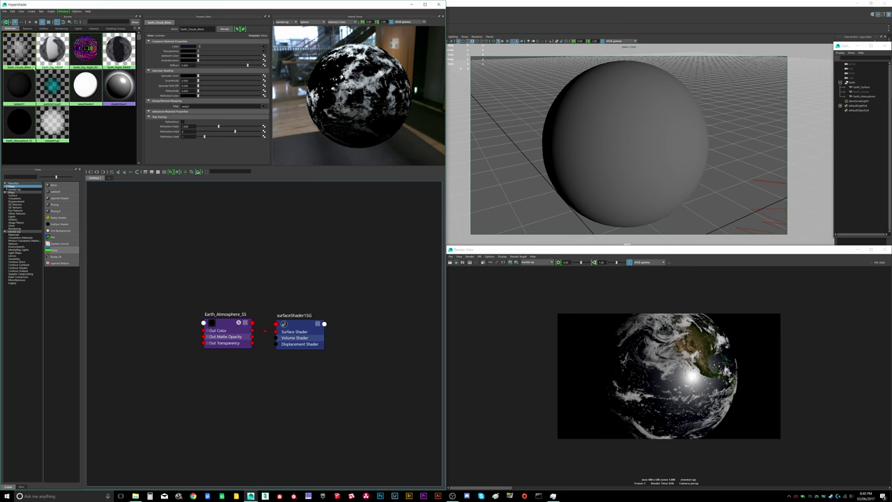
Step: Rename the rampShader2 material as Clouds_RS
left_click(85, 85)
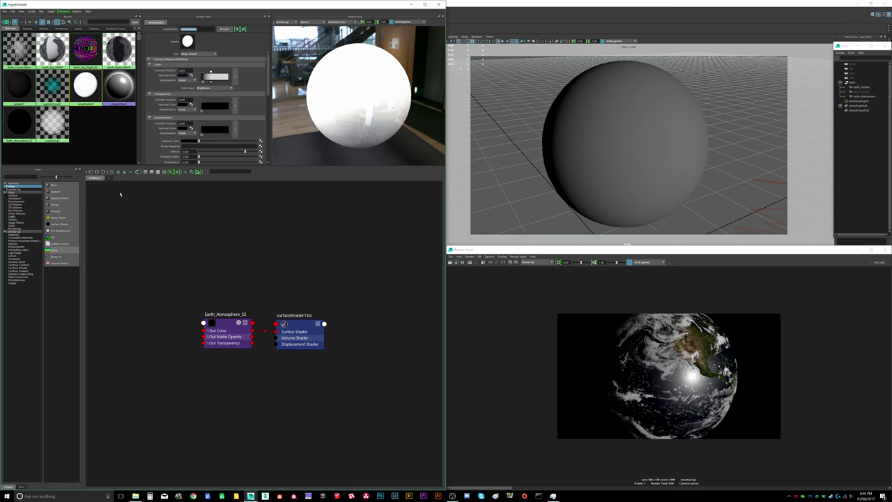
type("E")
left_click(179, 219)
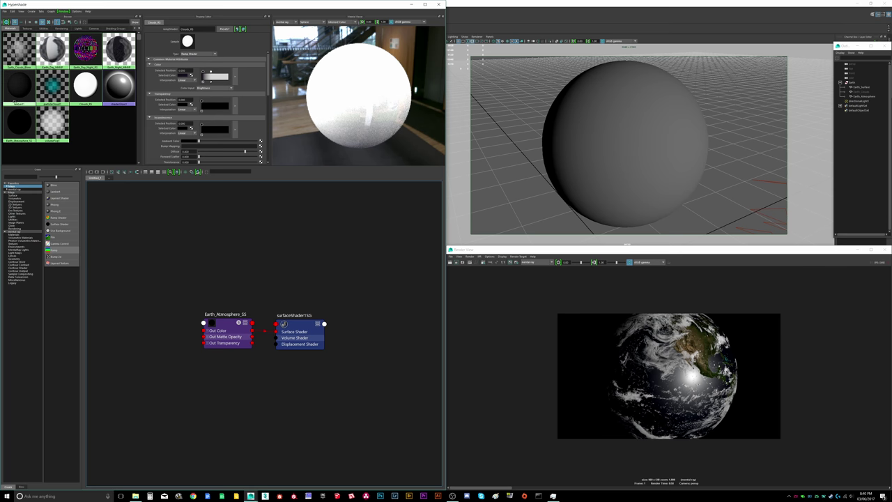
Step: Assign the Earth_Atmosphere_SS material to the Earth_Atmosphere sphere
left_click(20, 124)
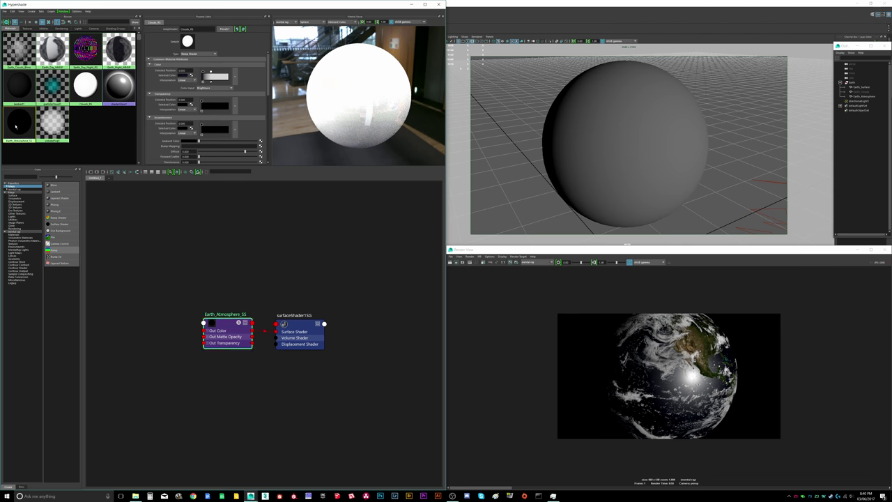
left_click(864, 96)
right_click(32, 119)
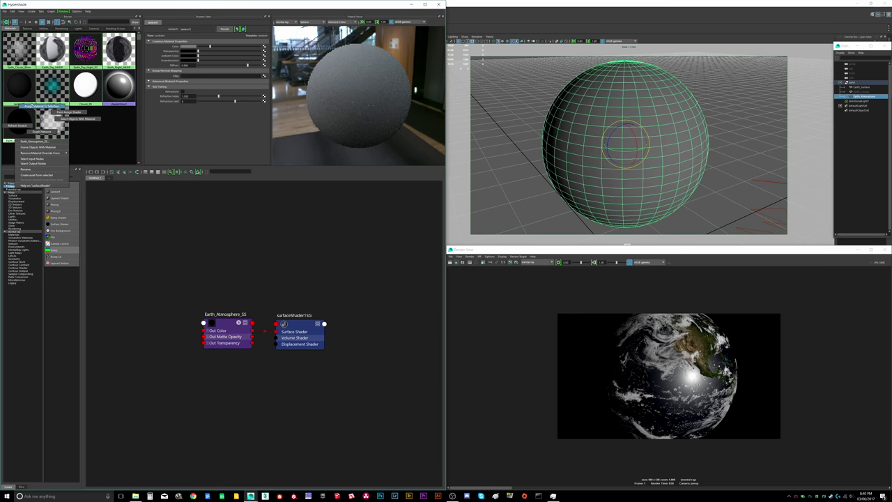
left_click(35, 106)
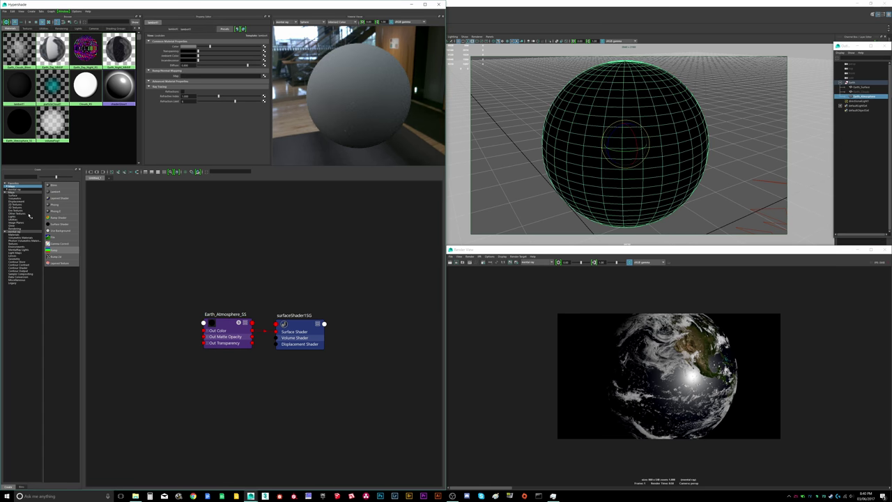
Step: Create a Ramp Shader connected to the Out Color of Earth_Atmosphere_SS
left_click(863, 87)
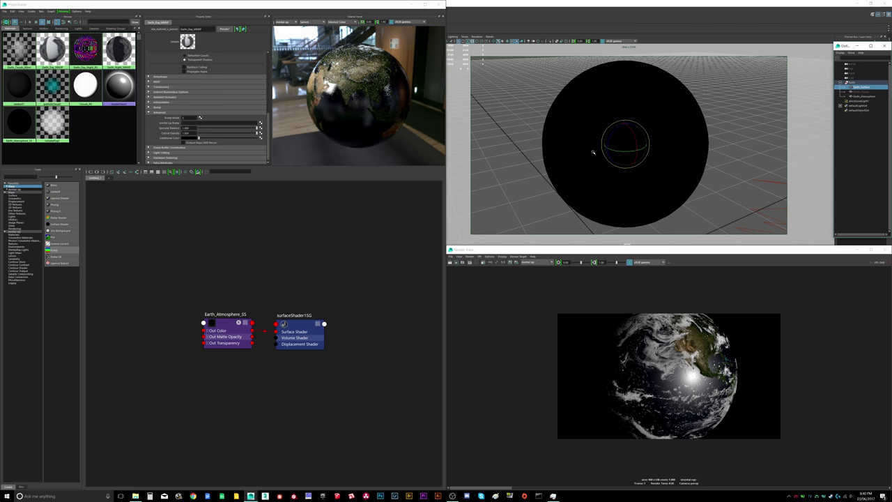
left_click(865, 96)
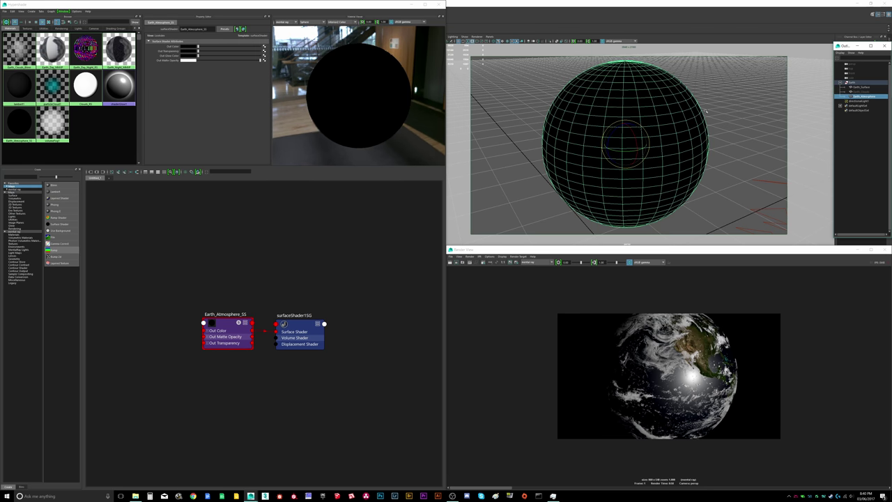
scroll(331, 286, "up", 1)
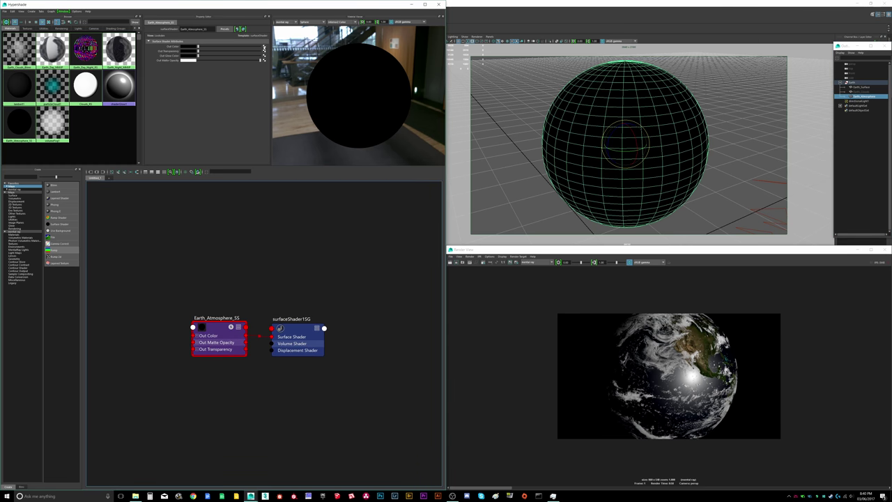
left_click(264, 51)
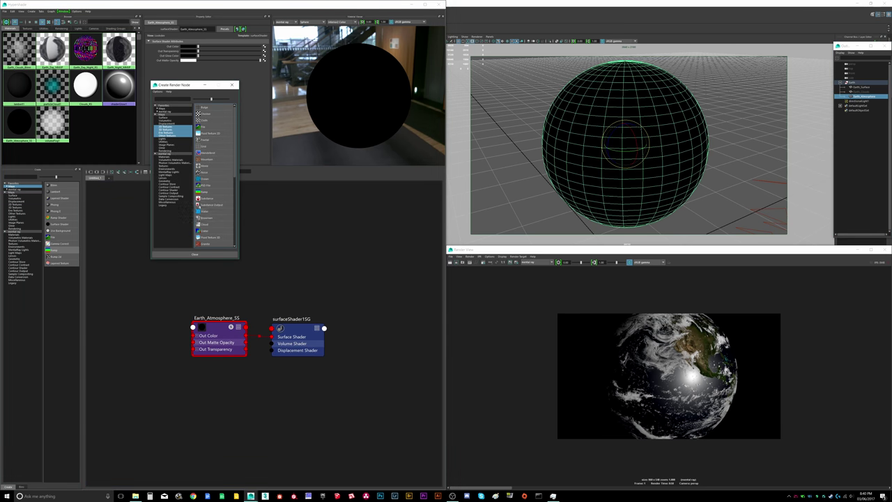
left_click(168, 110)
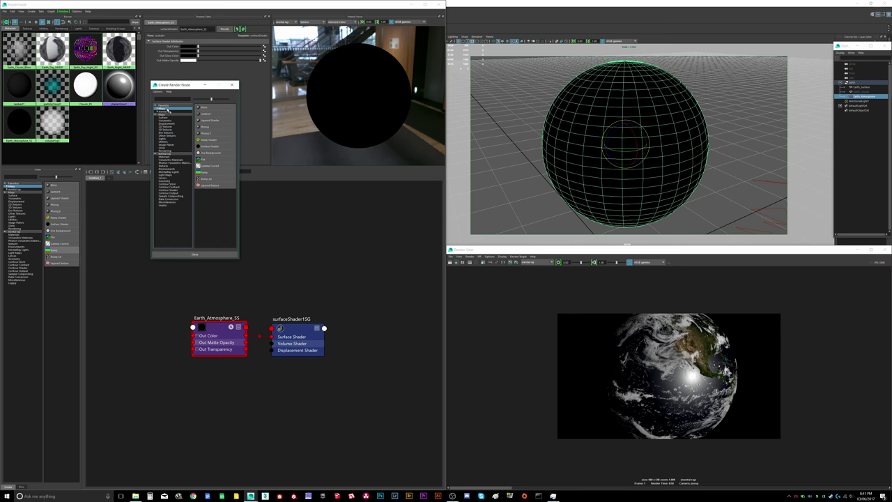
left_click(203, 140)
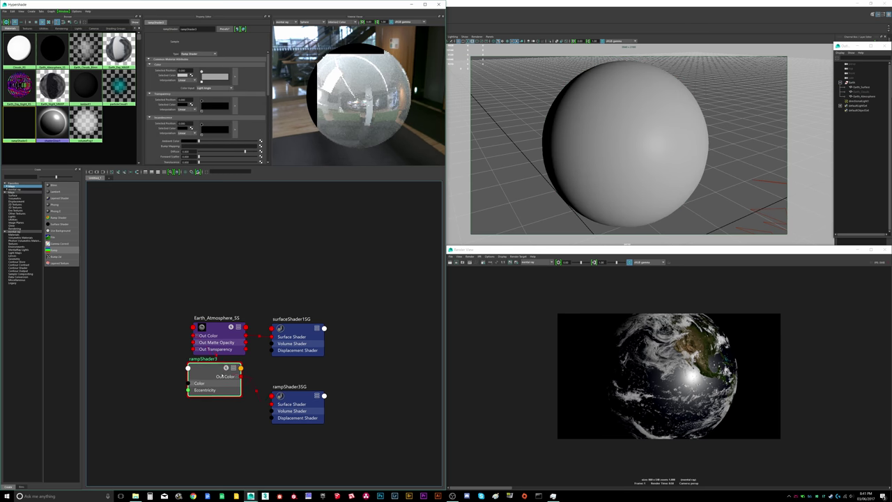
Step: Arrange the graph with the ramp shader before Earth_Atmosphere_SS and spread the two shading group nodes apart
left_click_drag(227, 370, 185, 388)
left_click_drag(213, 328, 233, 302)
left_click_drag(293, 338, 339, 312)
left_click_drag(298, 403, 276, 405)
left_click_drag(178, 392, 164, 334)
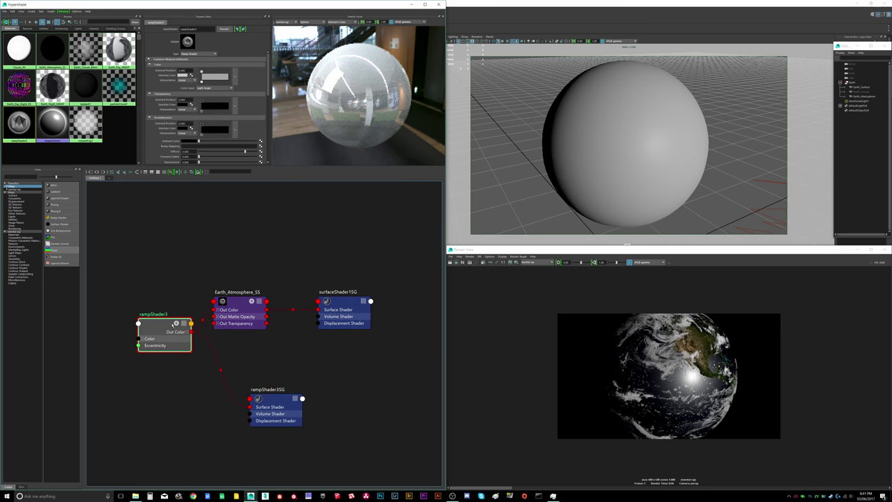
left_click_drag(222, 309, 231, 306)
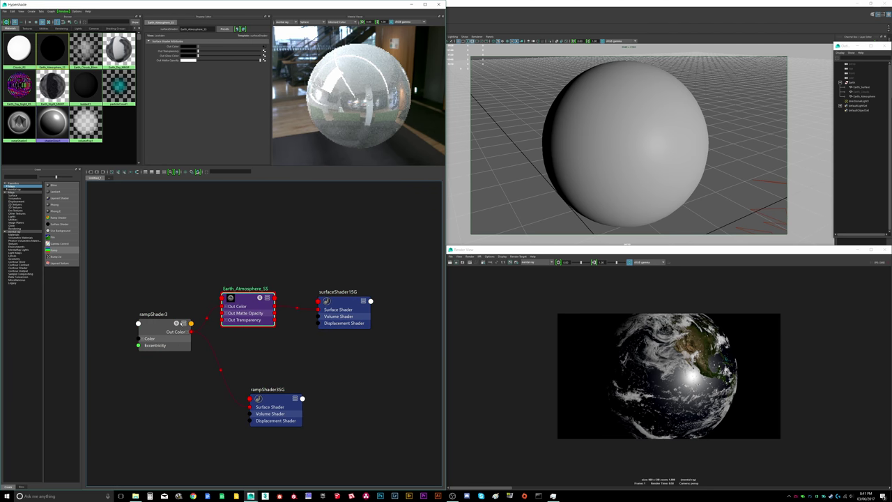
left_click_drag(165, 335, 166, 321)
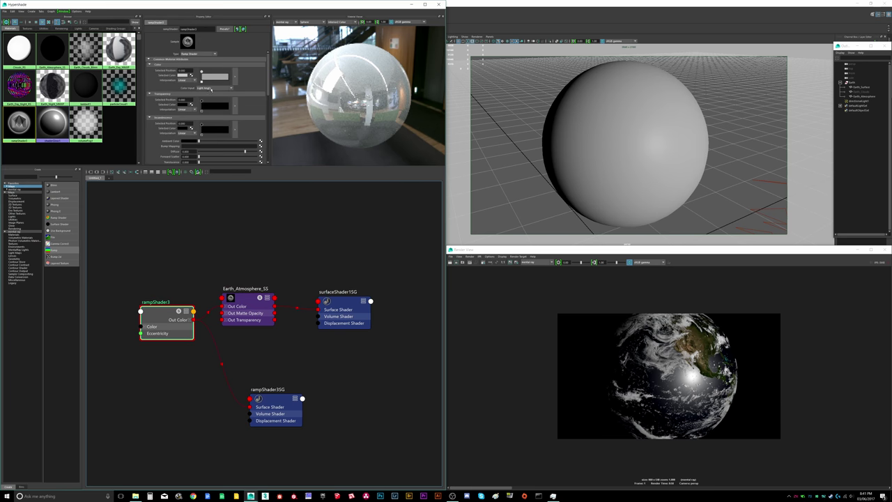
Step: Set the ramp shader's Color Input to Facing Angle, then add an end color stop and make the start stop blue
left_click(214, 88)
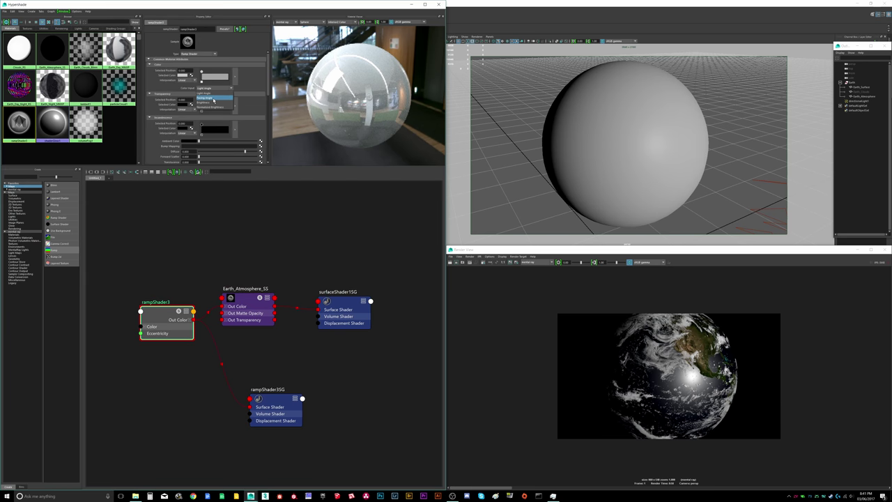
left_click(214, 101)
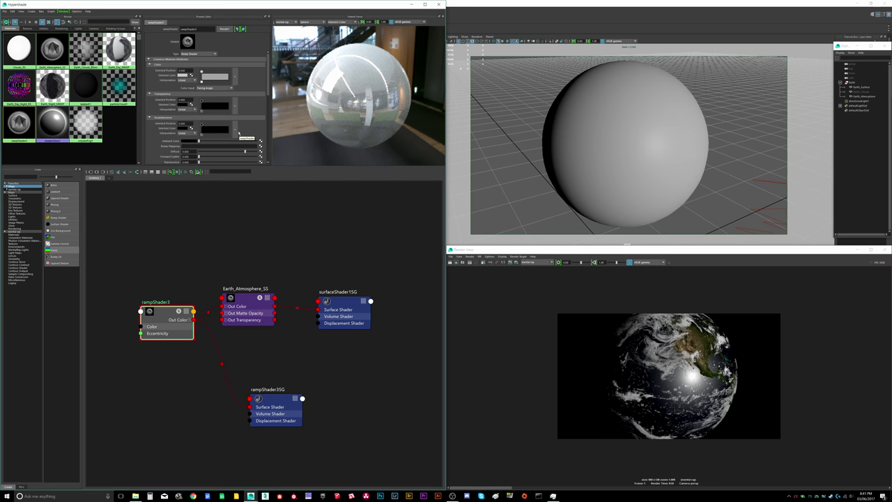
left_click(215, 77)
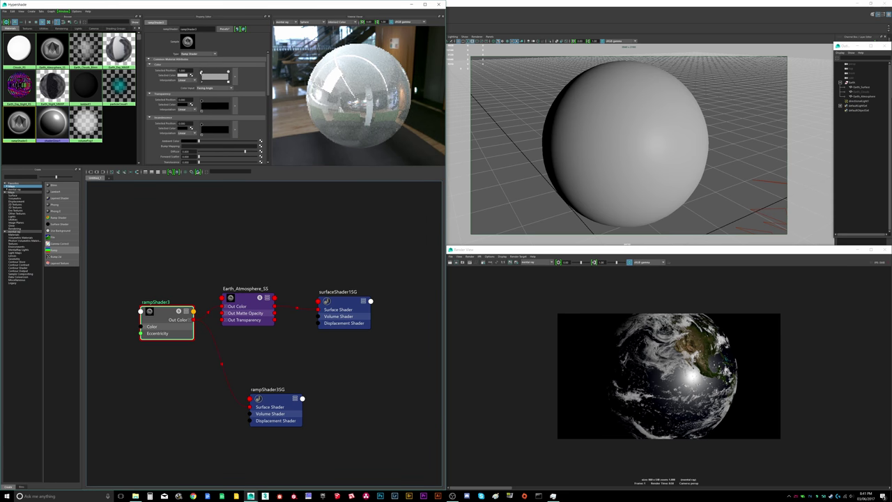
left_click(187, 76)
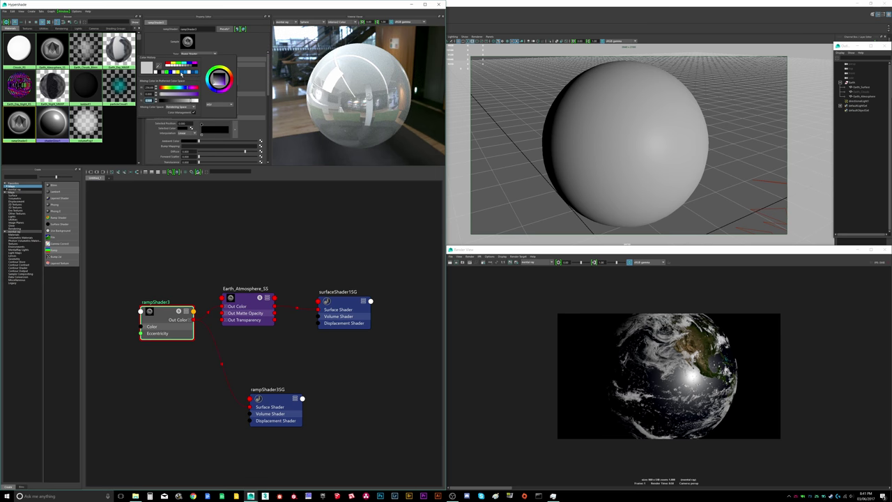
left_click(186, 73)
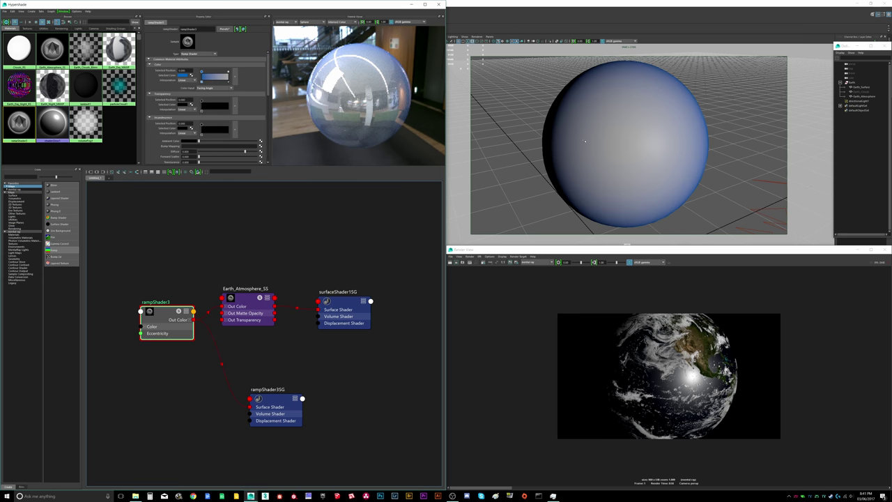
Step: Change the start stop of the ramp shader's color ramp to a brighter, more saturated blue
left_click_drag(608, 132, 589, 137, "alt")
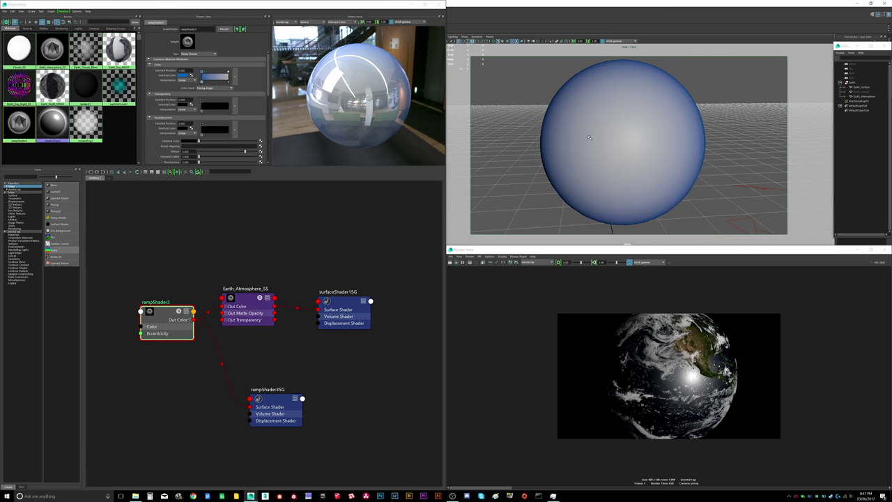
mouse_move(592, 135)
right_mouse_down("alt")
mouse_move(671, 132)
mouse_move(576, 143)
right_mouse_up("alt")
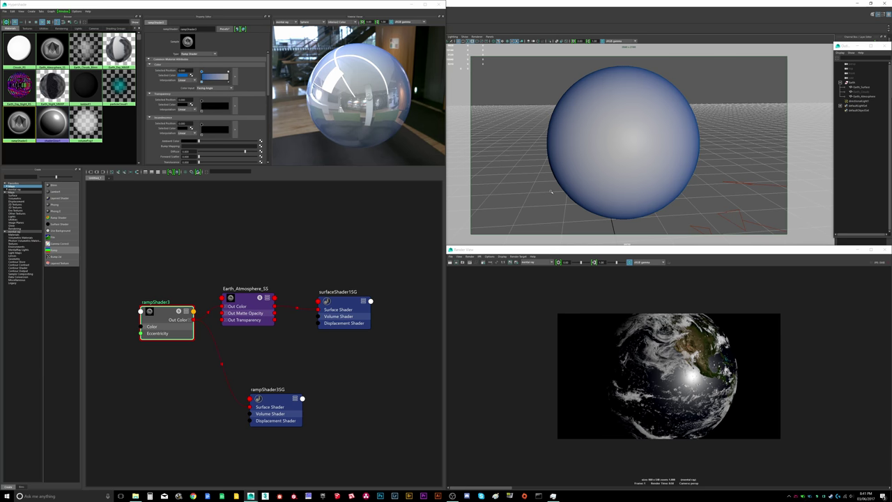
left_click_drag(552, 191, 590, 175, "alt")
right_click_drag(591, 175, 557, 175, "alt")
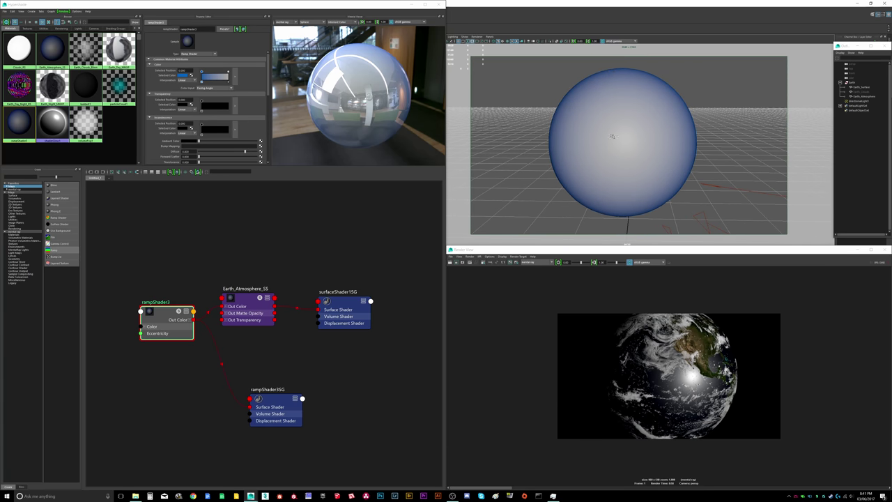
left_click_drag(612, 135, 620, 143, "alt")
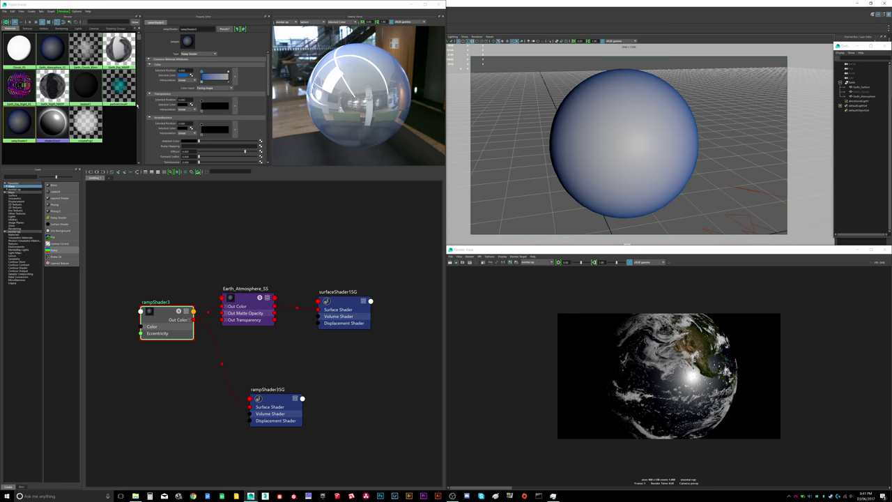
left_click(181, 76)
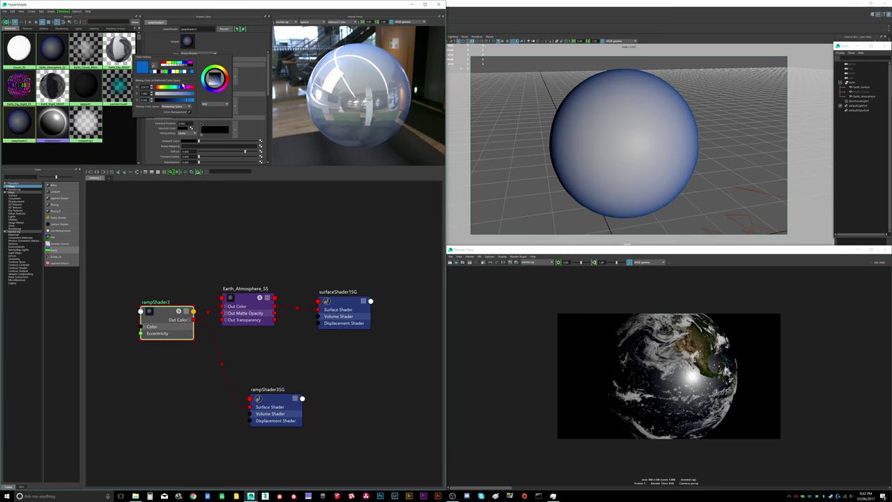
left_click(183, 63)
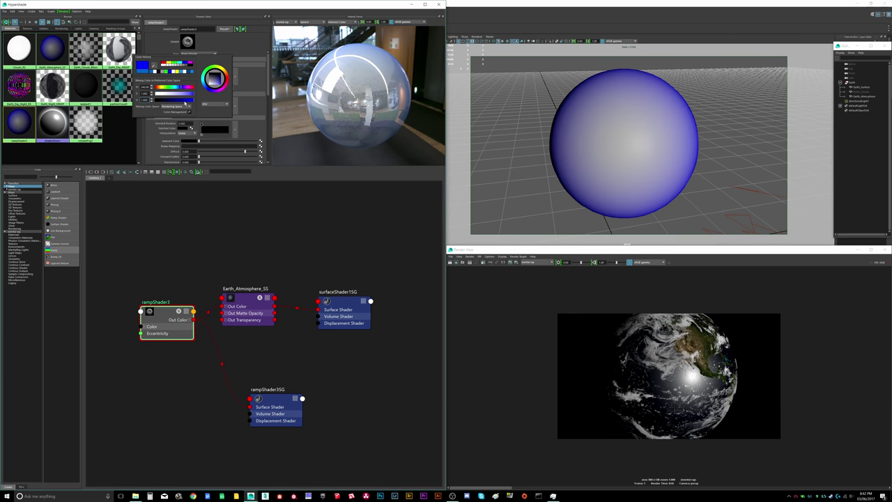
left_click(207, 90)
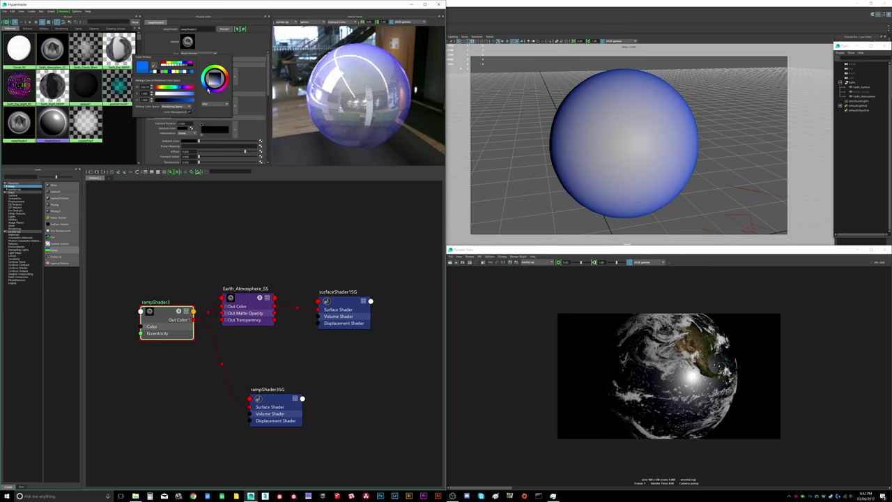
left_click_drag(207, 90, 209, 91)
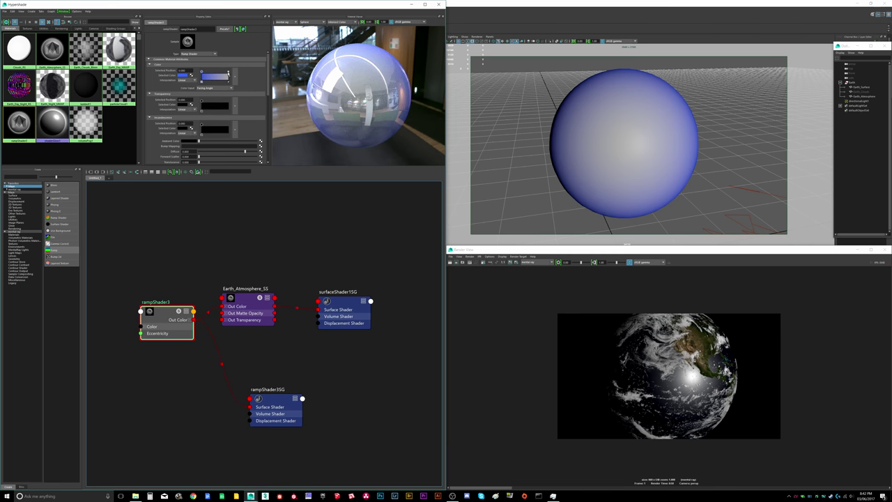
Step: Set the color ramp's end stop at position 1.000 to black
left_click(229, 72)
left_click(183, 75)
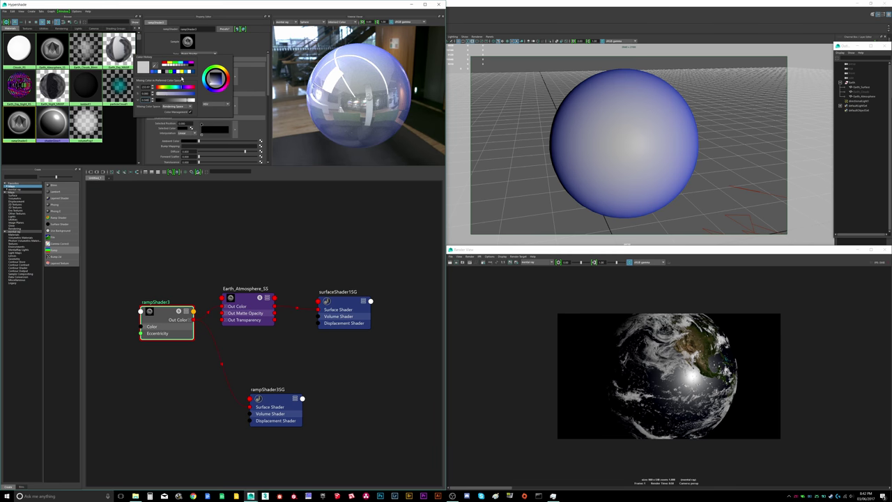
left_click(157, 101)
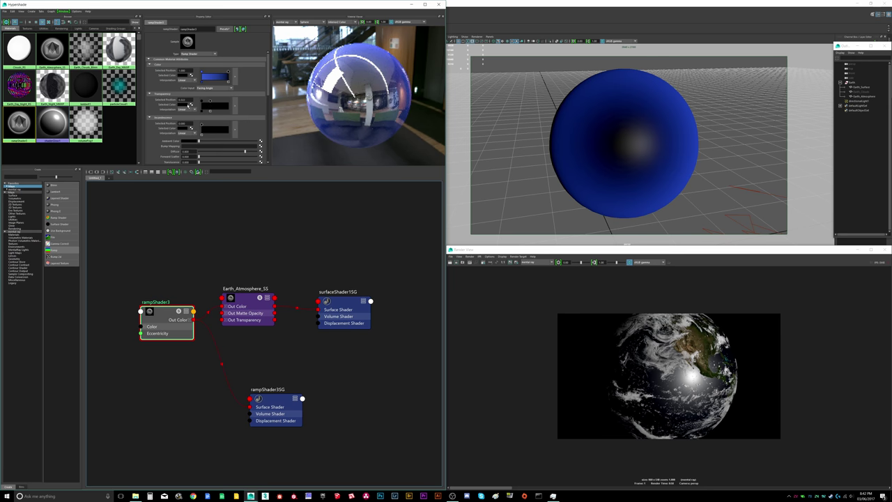
Step: Make the second transparency stop white and move it closer to the middle of the ramp
left_click(183, 104)
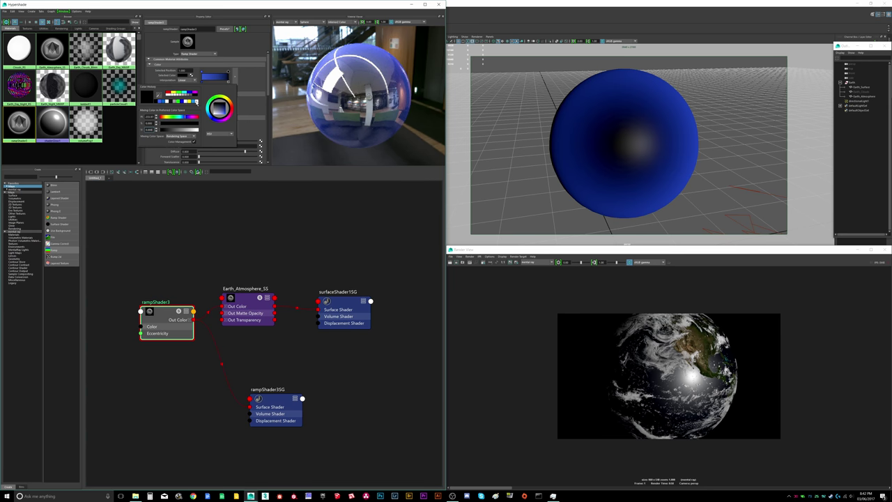
left_click(196, 103)
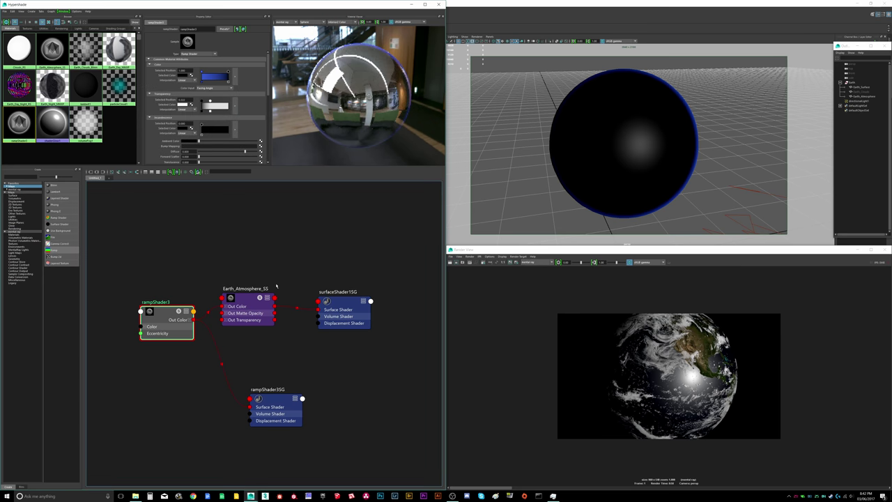
left_click_drag(210, 102, 217, 101)
Step: Adjust the positions of the blue color stop and the white transparency stop to tune the atmosphere's rim falloff
left_click(212, 74)
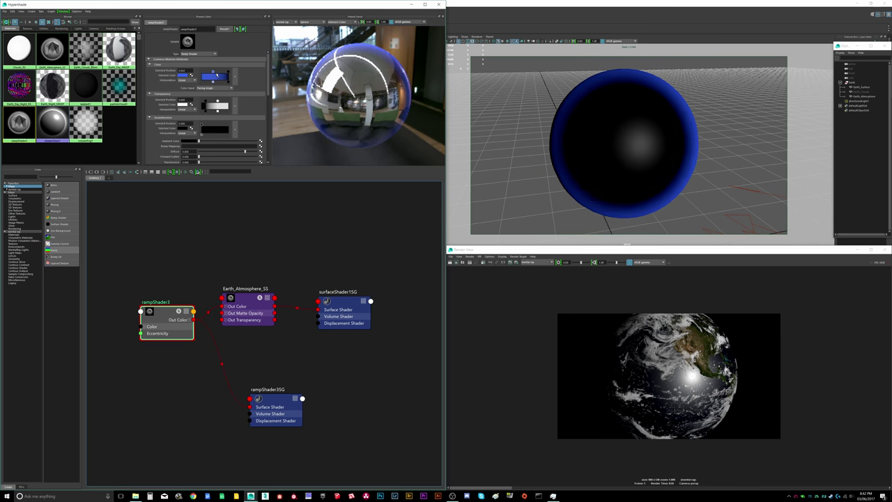
left_click_drag(212, 76, 220, 76)
left_click_drag(530, 142, 481, 132, "alt")
mouse_move(218, 108)
left_mouse_down()
mouse_move(206, 104)
mouse_move(216, 106)
left_mouse_up()
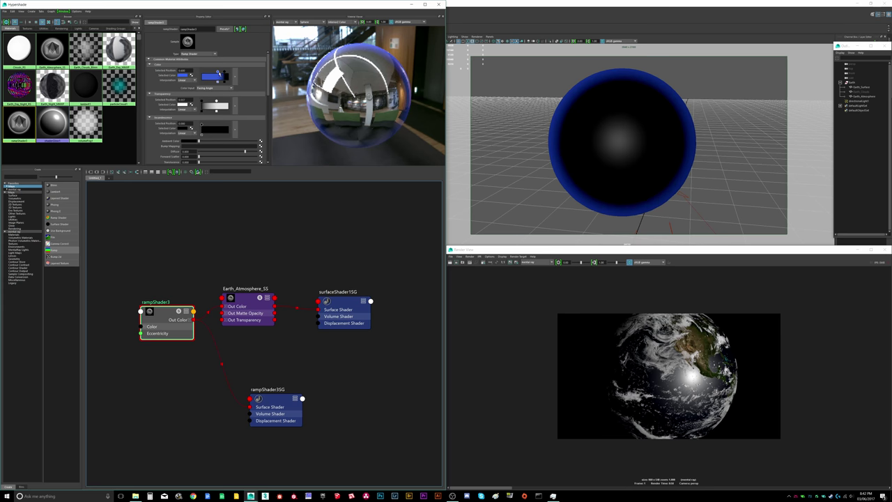
mouse_move(216, 75)
left_mouse_down()
mouse_move(225, 76)
mouse_move(207, 79)
left_mouse_up()
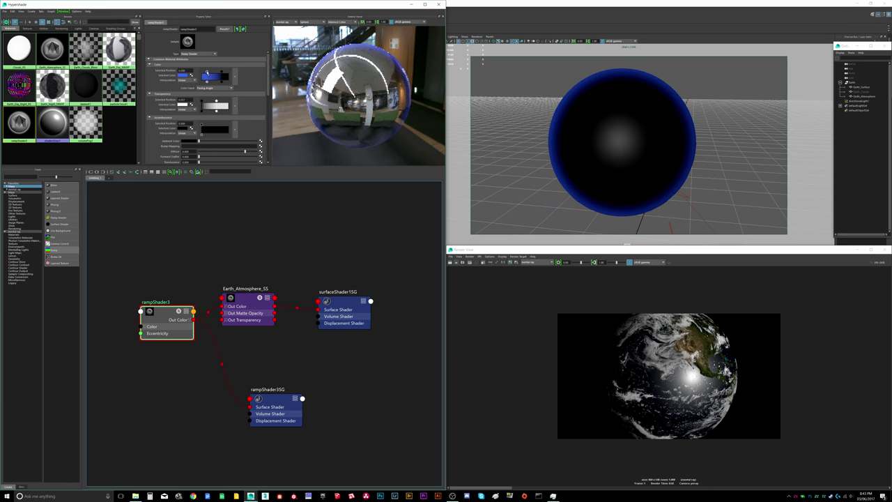
Step: Set the ramp shader's Specularity and Eccentricity to 0
scroll(180, 136, "down", 1)
scroll(180, 136, "down", 3)
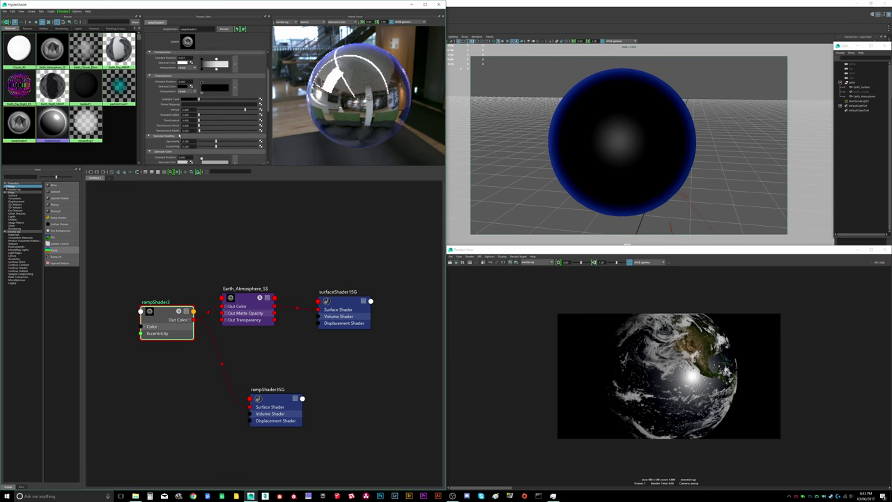
left_click_drag(216, 129, 199, 131)
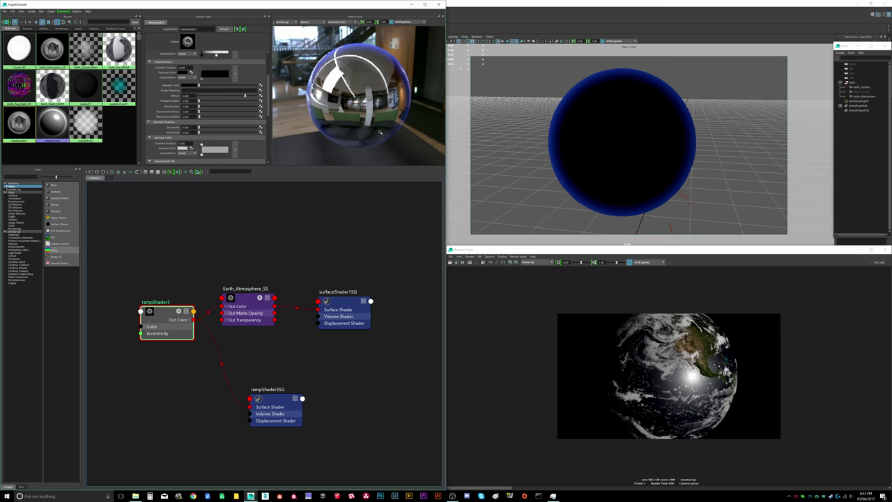
scroll(205, 111, "down", 3)
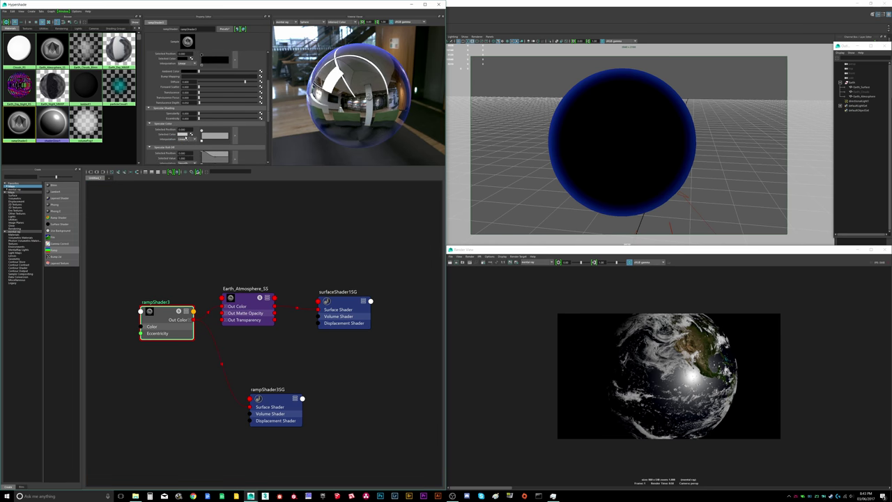
Step: Make the ramp shader's specular color black and bring its Specular Roll Off and Reflectivity curves down to 0
left_click(204, 135)
left_click(159, 130)
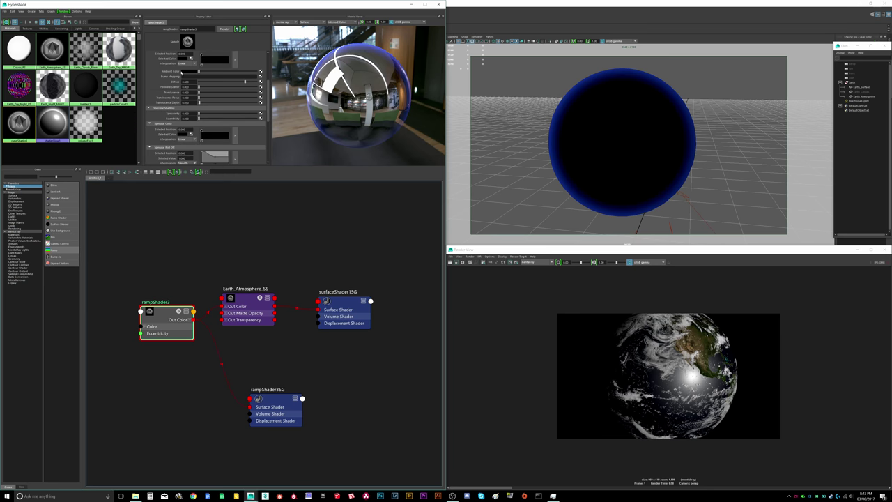
scroll(202, 138, "down", 1)
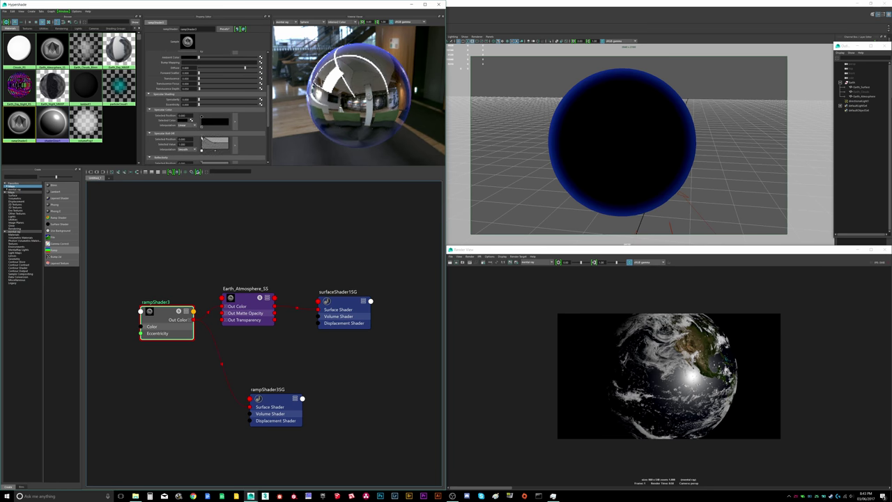
left_click_drag(203, 138, 203, 152)
scroll(217, 148, "down", 3)
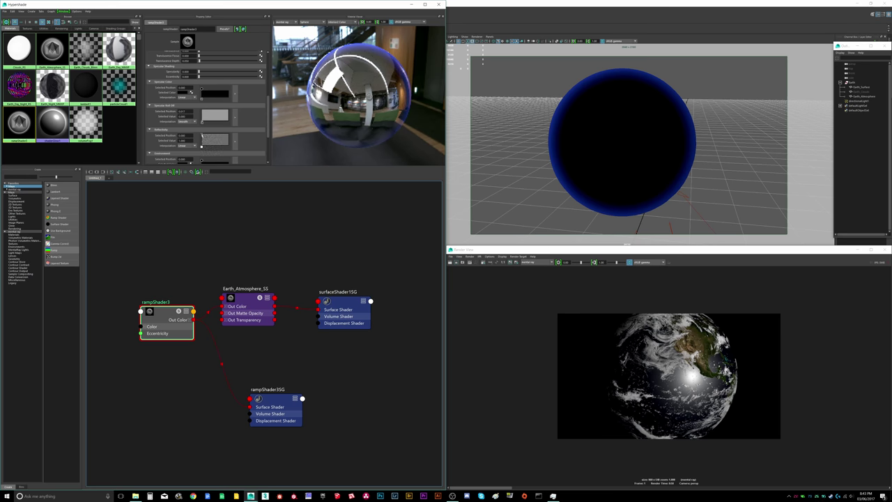
left_click_drag(202, 135, 203, 148)
scroll(200, 137, "down", 3)
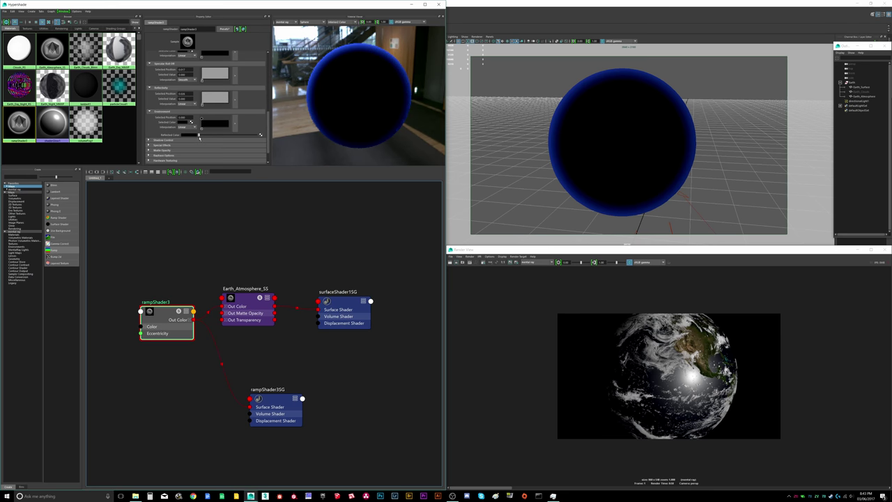
scroll(199, 137, "up", 6)
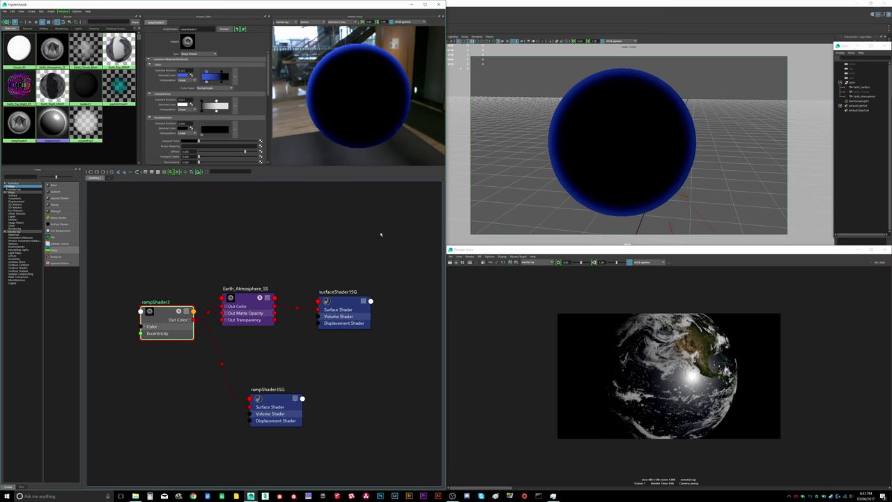
Step: Render the scene, set Earth_Atmosphere_SS's Out Transparency to white, and render it again
left_click(509, 262)
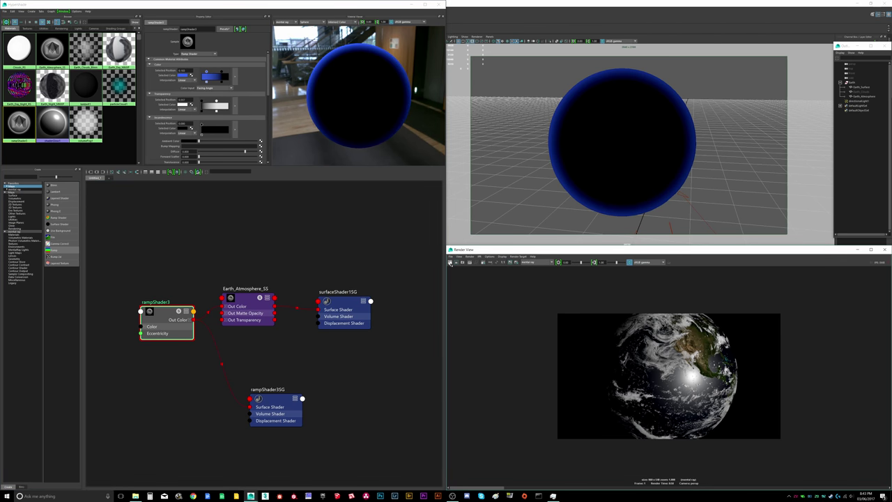
left_click(451, 263)
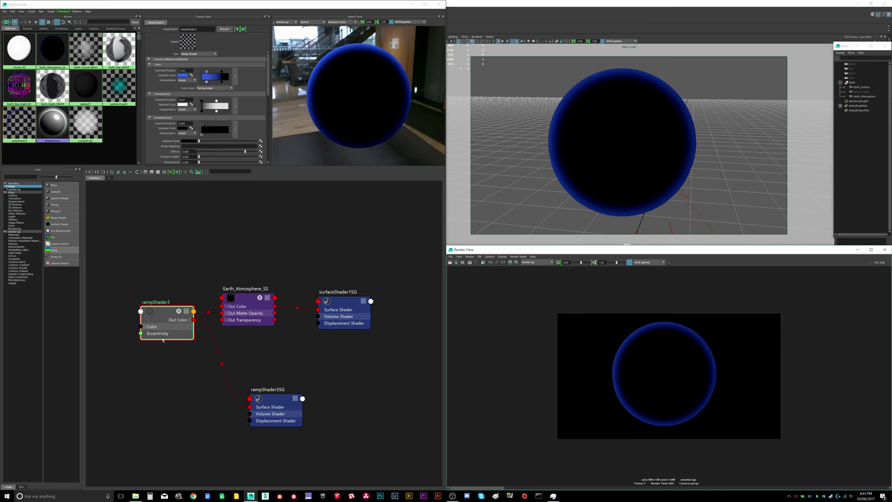
left_click(231, 314)
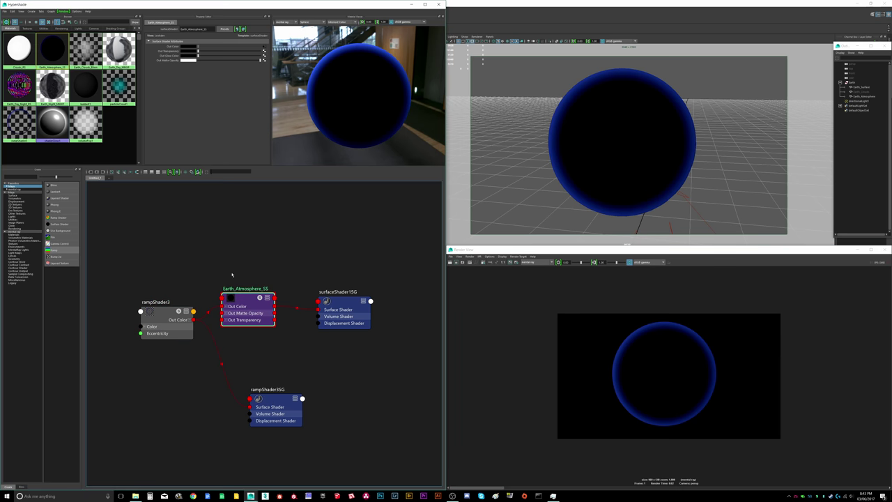
left_click(198, 51)
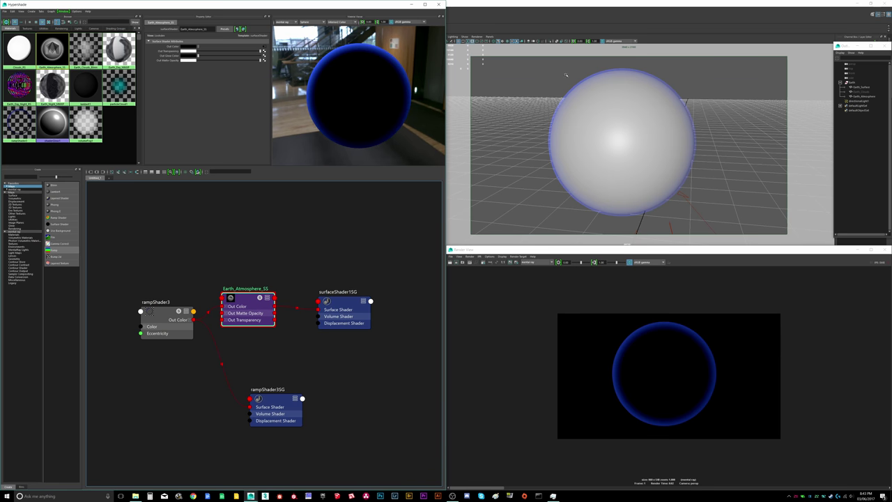
left_click(509, 263)
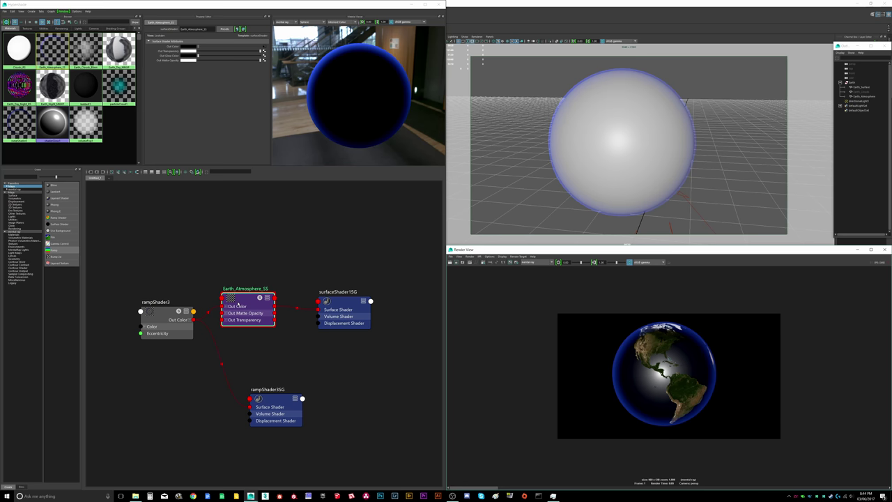
Step: Add a stop at the start of rampShader3's color ramp and make it a muted pale orange
left_click_drag(238, 304, 240, 302)
left_click(164, 310)
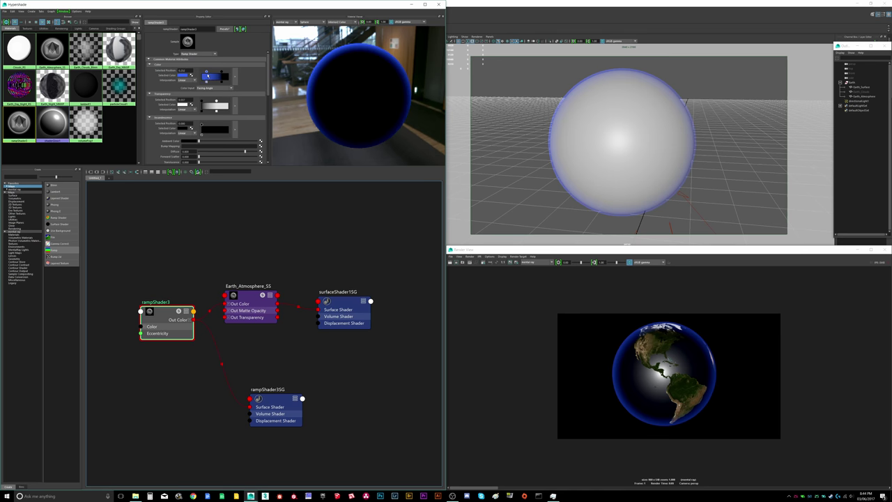
mouse_move(209, 72)
left_mouse_down()
mouse_move(221, 74)
mouse_move(202, 75)
left_mouse_up()
left_click(189, 74)
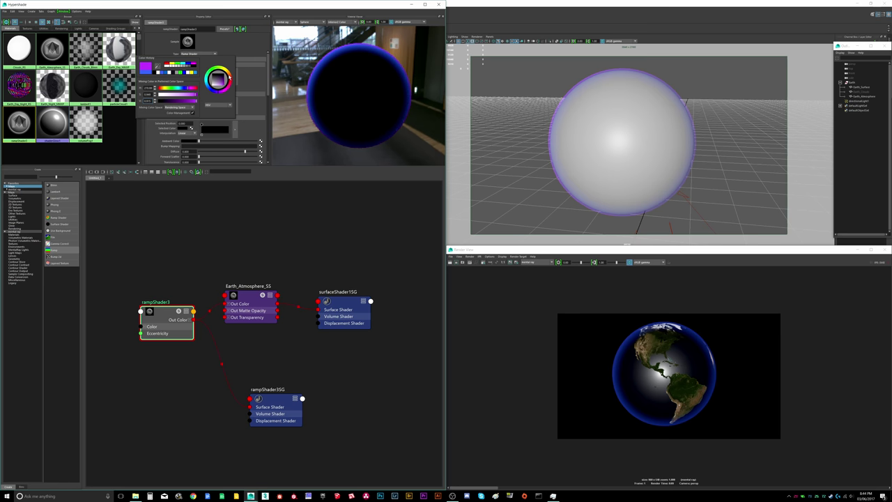
left_click(230, 79)
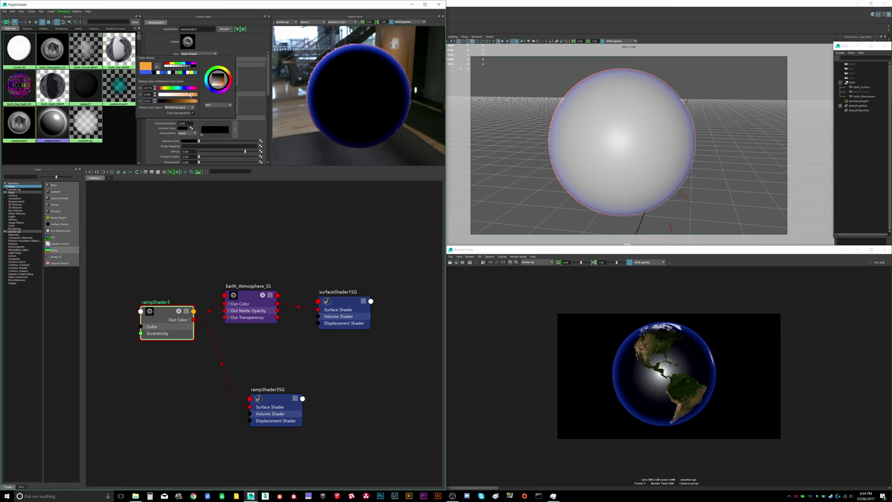
left_click(187, 95)
left_click(188, 101)
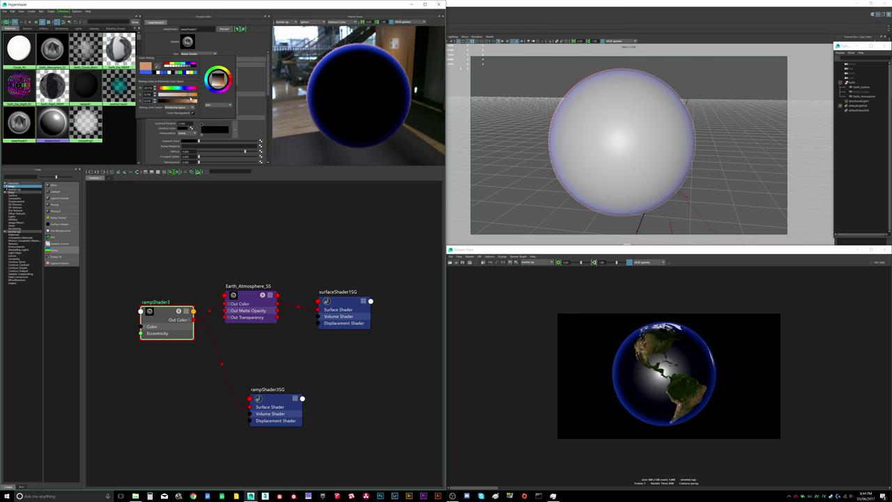
left_click_drag(190, 96, 187, 97)
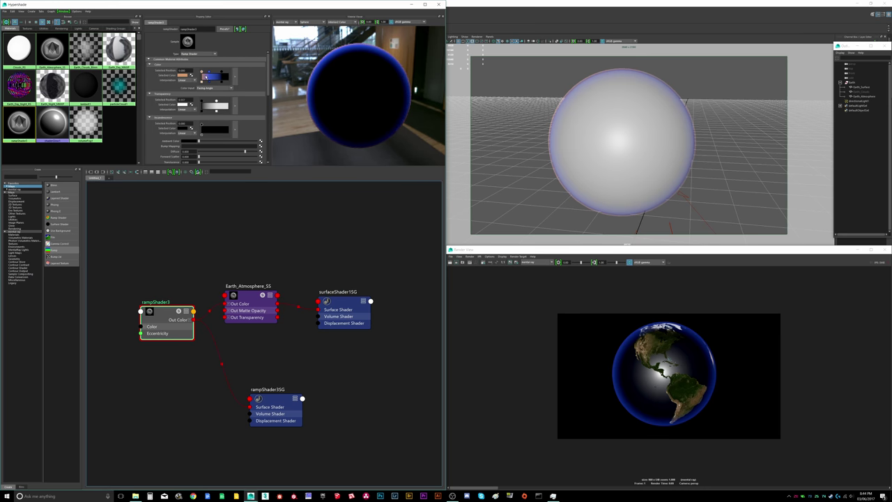
Step: Insert an intermediate color stop between the orange and blue ones, and reposition the blue and black stops
left_click(204, 73)
left_click(184, 75)
left_click_drag(210, 71, 212, 72)
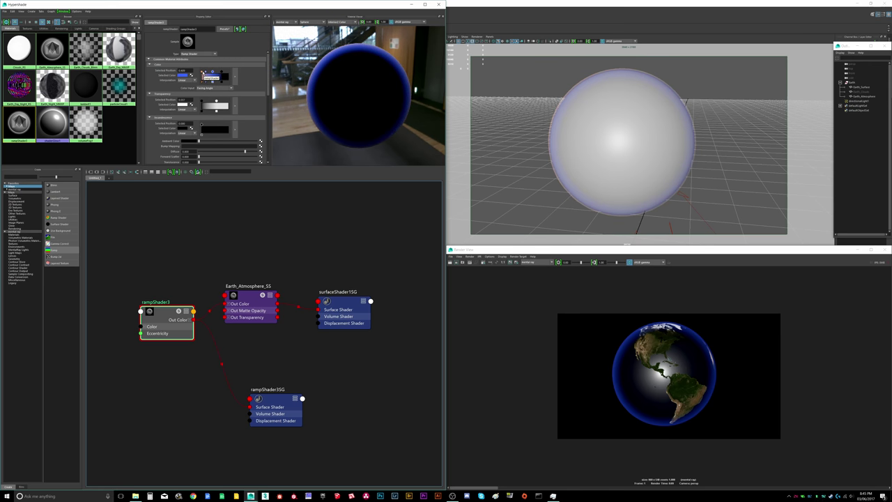
left_click_drag(207, 76, 218, 72)
left_click(213, 72)
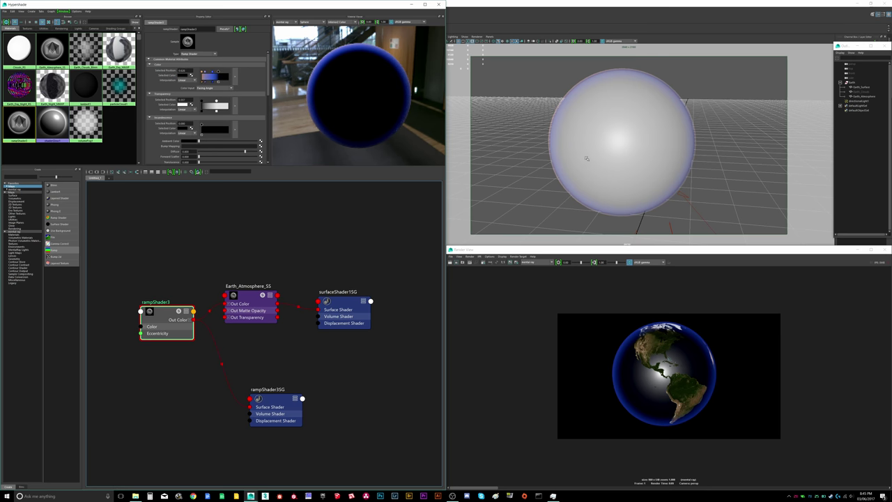
Step: Fine-tune the color stops near the ramp's start and render the Earth from the side with its day-night boundary in view
mouse_move(591, 163)
left_mouse_down("alt")
mouse_move(610, 171)
mouse_move(649, 163)
mouse_move(616, 169)
mouse_move(610, 159)
left_mouse_up("alt")
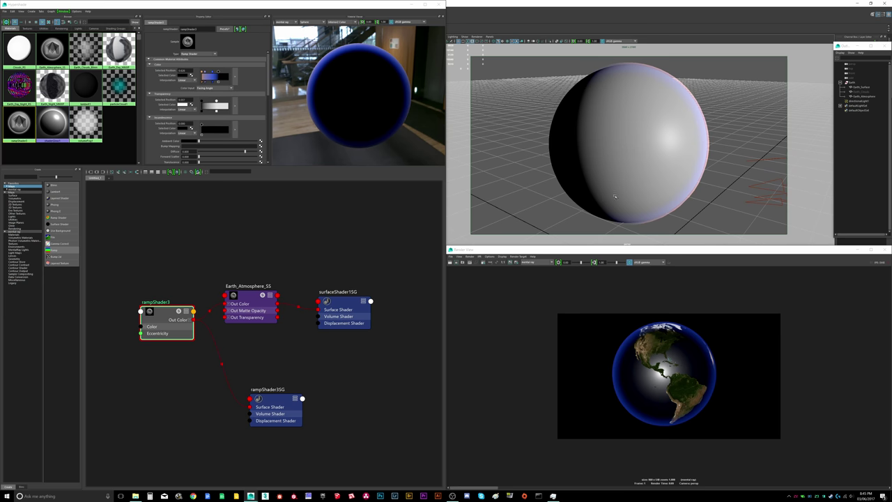
right_click_drag(565, 92, 582, 116, "alt")
left_click_drag(583, 115, 584, 117, "alt")
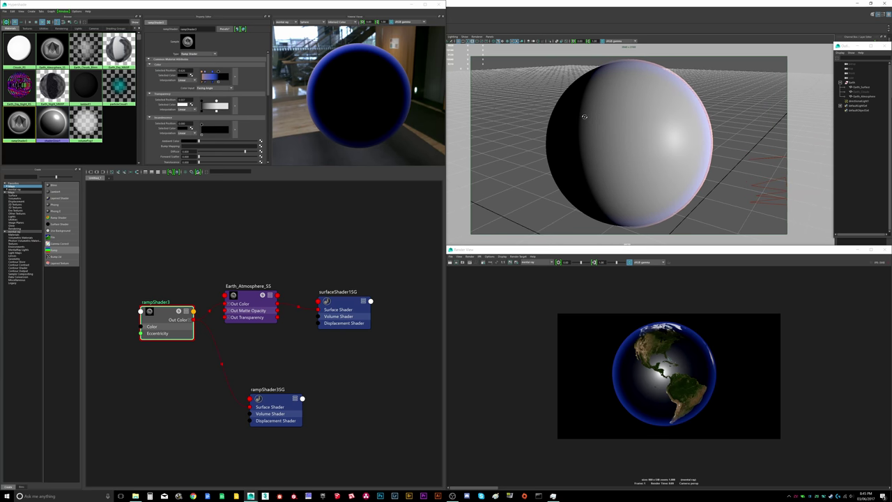
right_click_drag(584, 117, 584, 117, "alt")
mouse_move(585, 117)
left_mouse_down("alt")
mouse_move(593, 117)
mouse_move(585, 123)
left_mouse_up("alt")
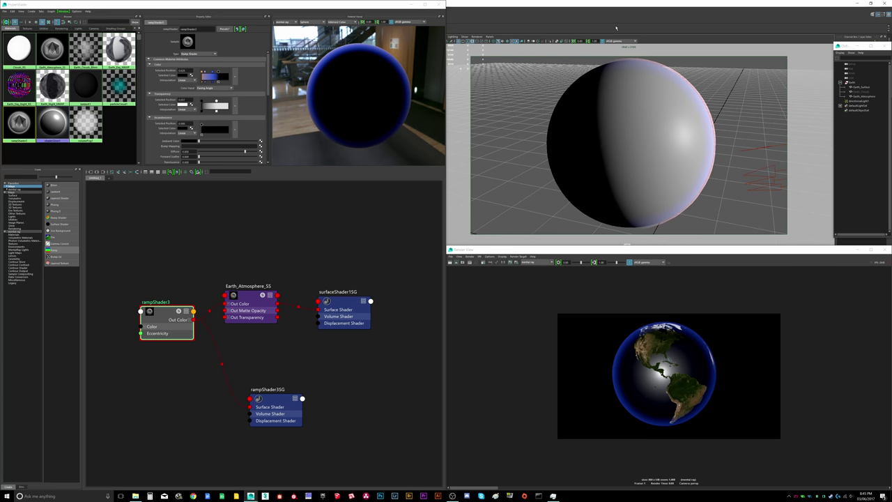
left_click(204, 72)
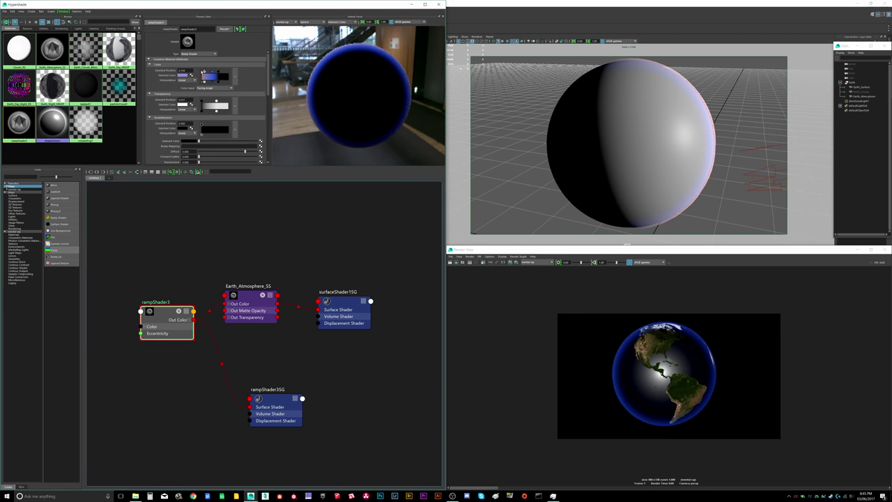
left_click(202, 71)
left_click(510, 263)
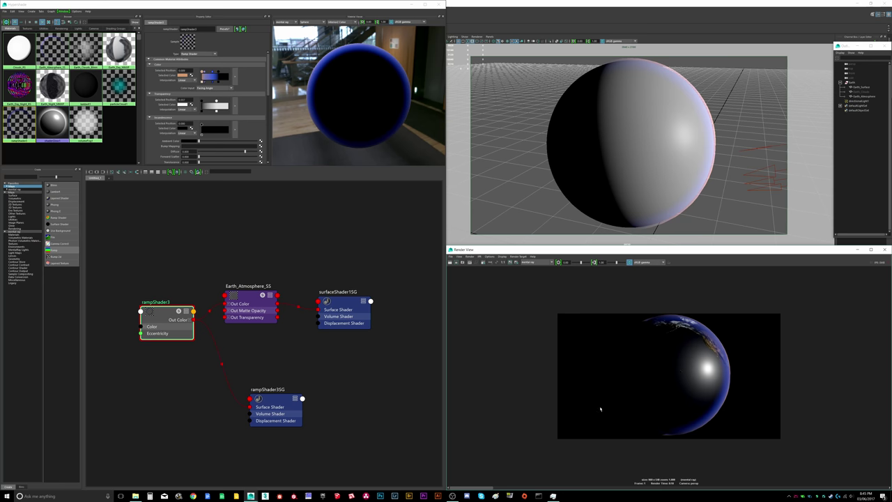
Step: Turn off Double Sided in the render stats of the Earth_Atmosphere shape and re-render the scene
left_click(679, 96)
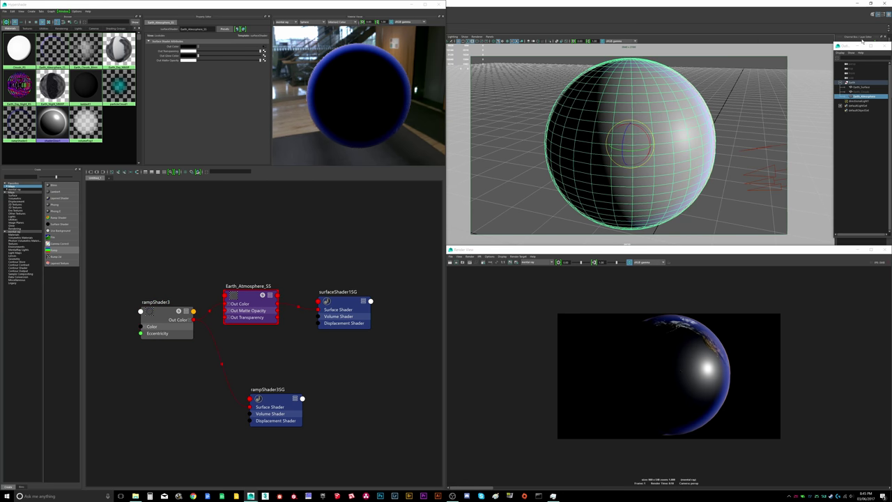
left_click_drag(849, 46, 815, 311)
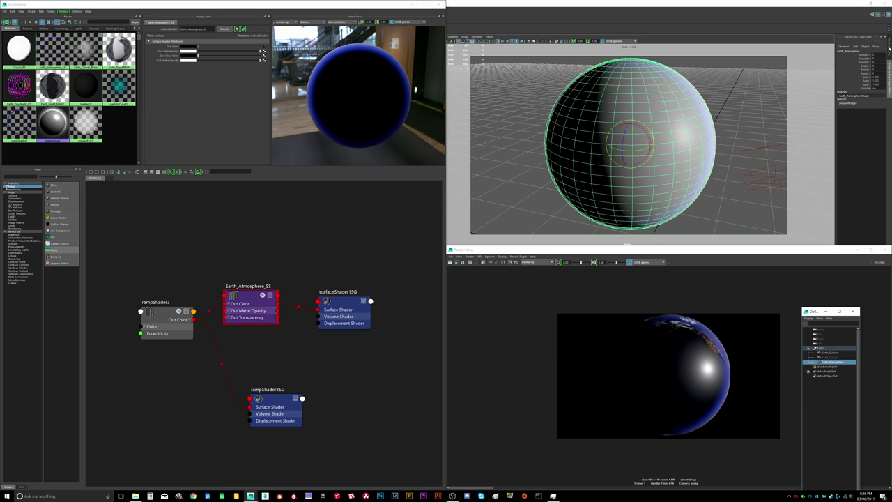
left_click(889, 48)
left_click(814, 51)
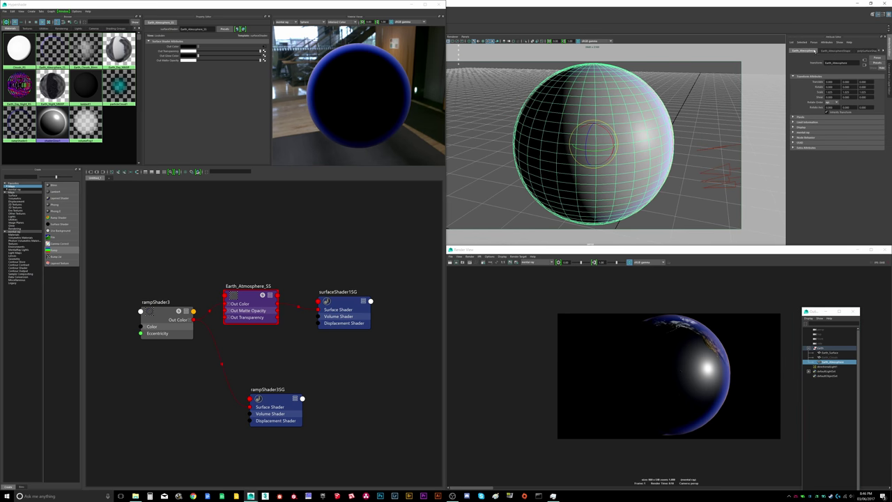
left_click(832, 51)
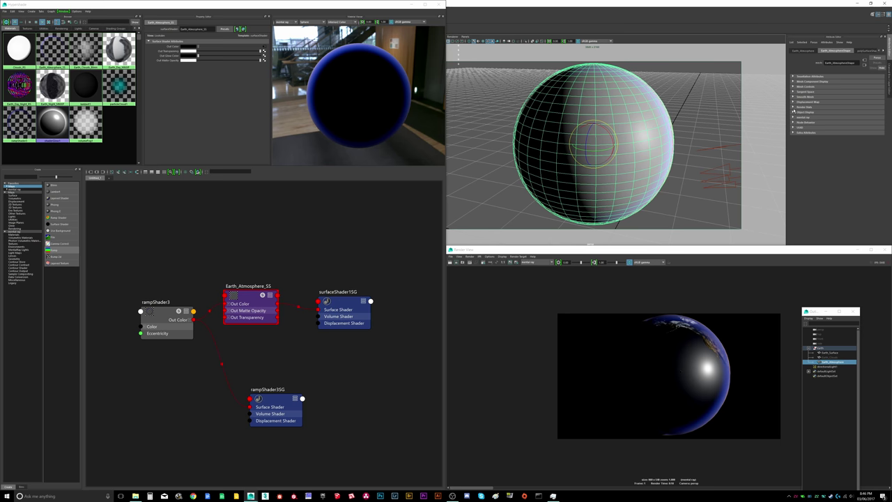
left_click(794, 107)
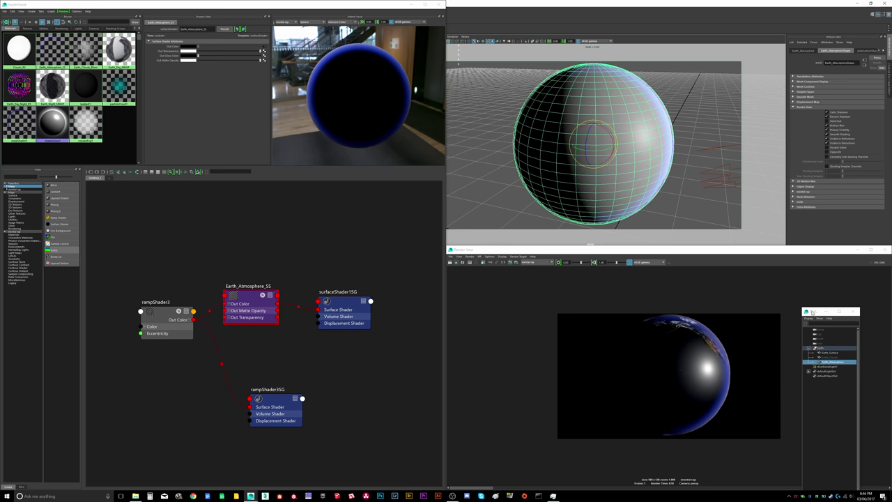
left_click_drag(813, 311, 843, 61)
left_click(888, 81)
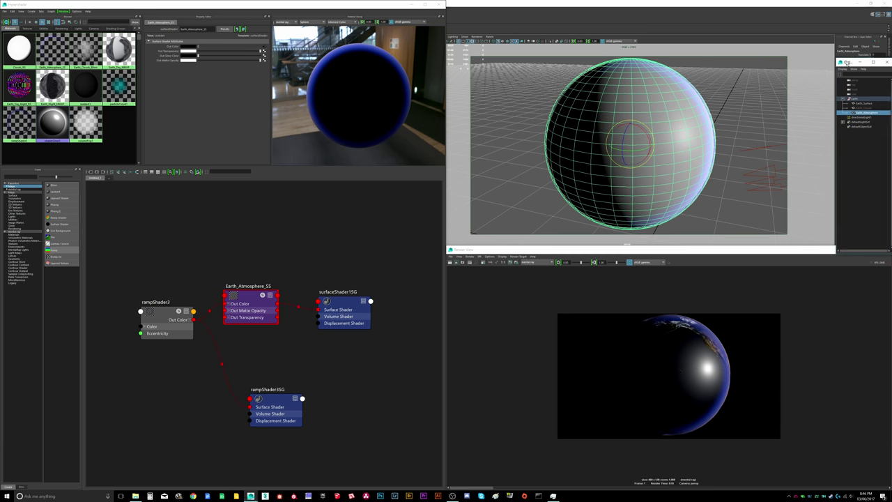
left_click(511, 263)
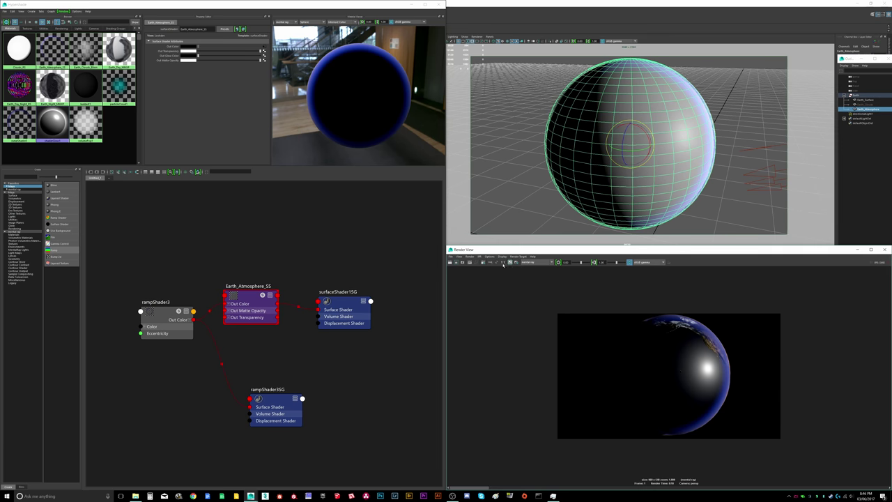
left_click(450, 262)
Step: Recolor the orange stop of rampShader3's color ramp to a pale lilac and readjust the stop positions
left_click(166, 321)
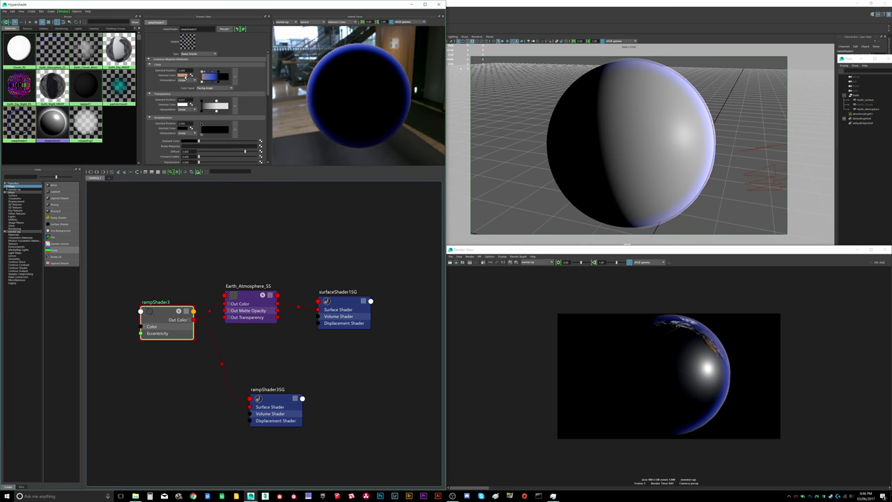
left_click(188, 74)
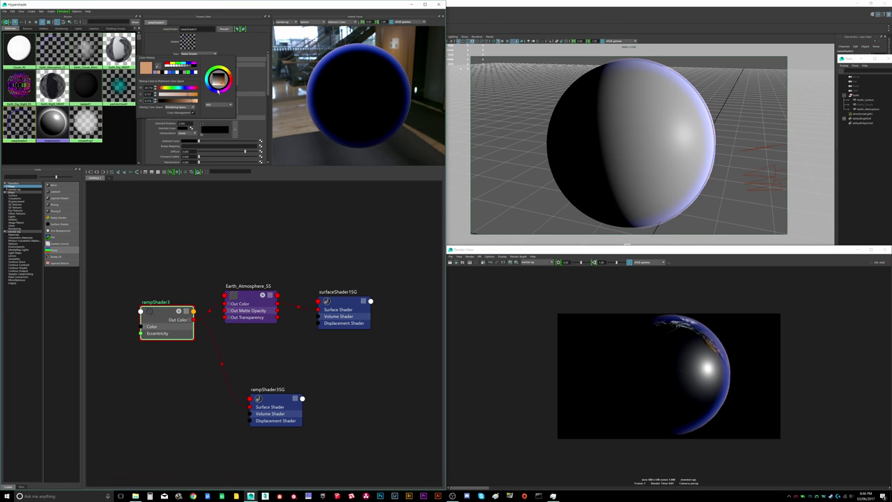
left_click_drag(219, 89, 174, 96)
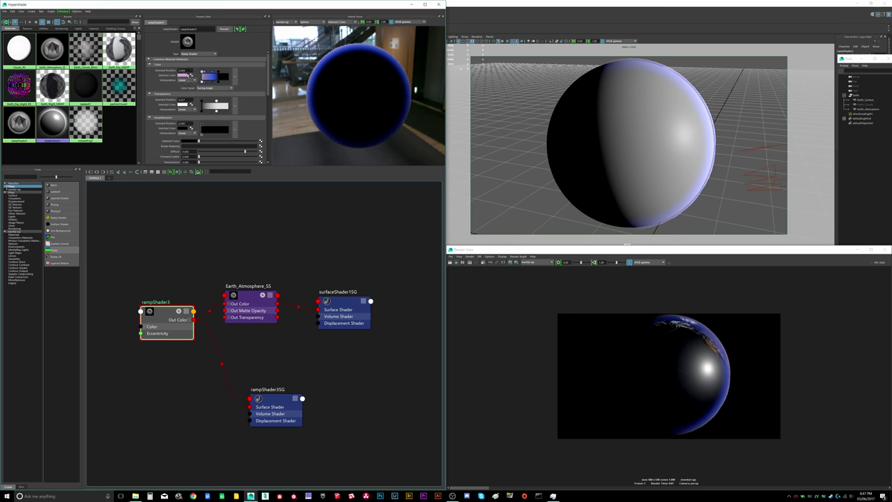
left_click(203, 71)
left_click_drag(212, 72, 231, 73)
left_click_drag(226, 73, 222, 75)
Step: Hide the Earth_Clouds and Earth_Atmosphere spheres and select Earth_Surface
left_click(868, 105)
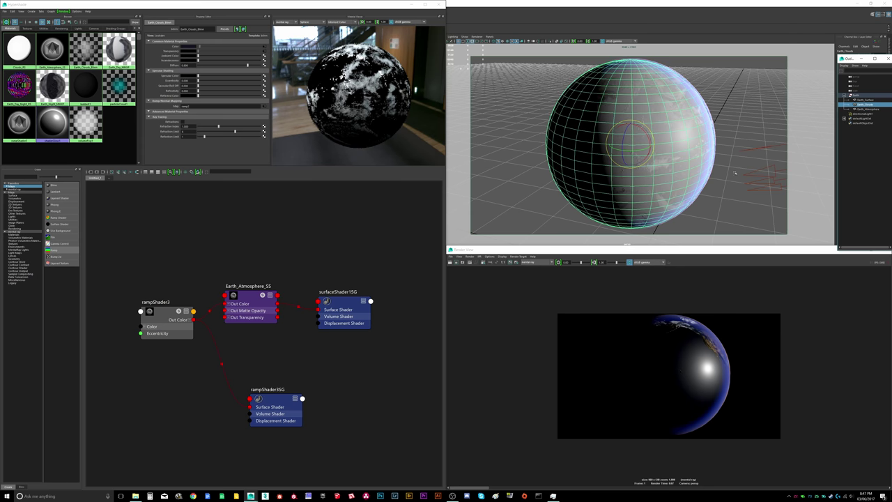
left_click(870, 109)
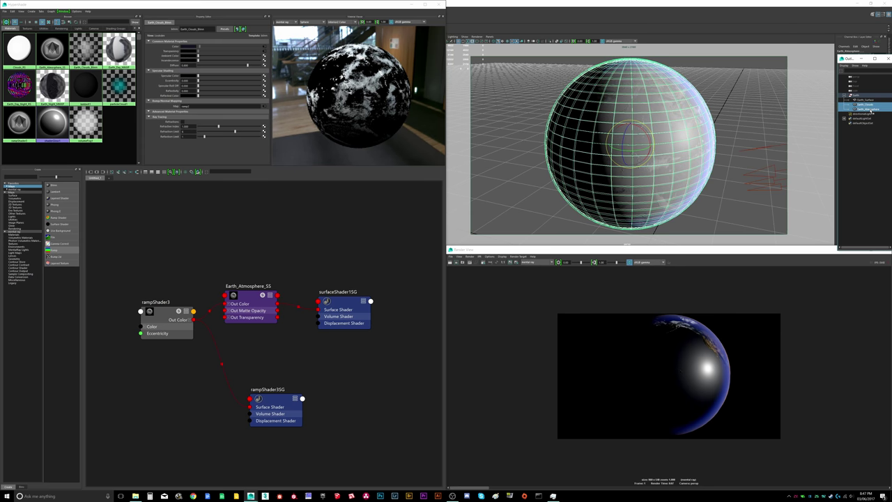
key("ctrl+h")
left_click(865, 99)
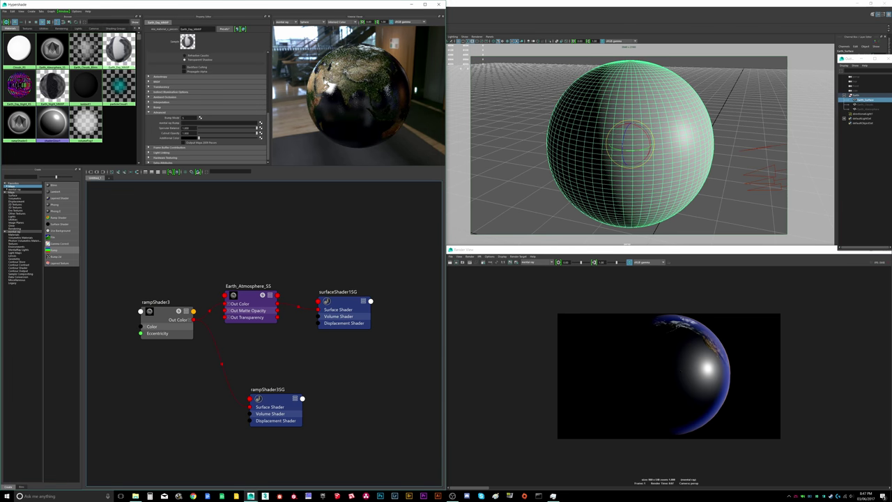
Step: Assign the Earth night material to Earth_Surface and view the sphere from its lit side
right_click(52, 84)
left_click(52, 71)
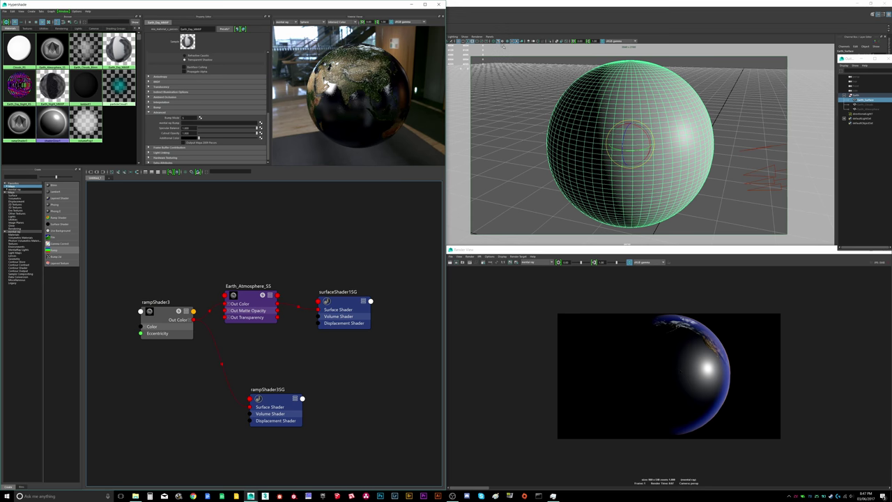
left_click(532, 78)
left_click_drag(647, 108, 560, 119, "alt")
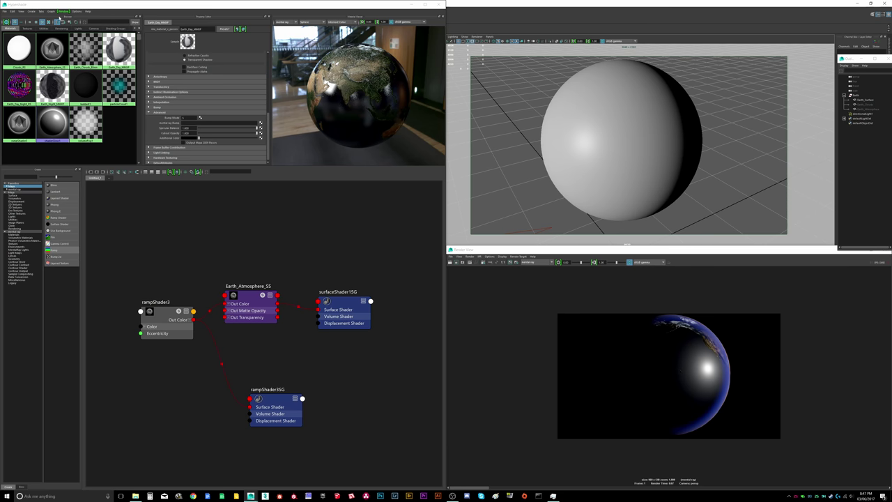
Step: Create a Lambert material and place its node above the existing shading network
left_click(32, 11)
mouse_move(40, 21)
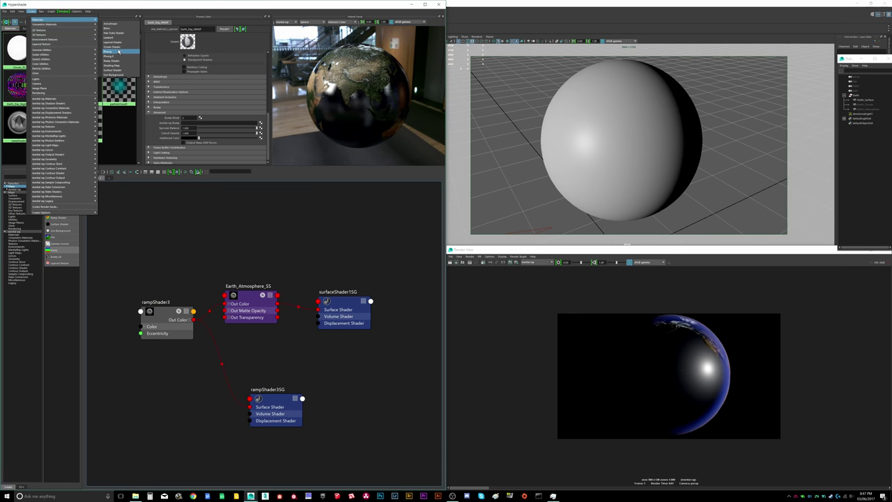
left_click(110, 37)
left_click_drag(234, 369, 244, 260)
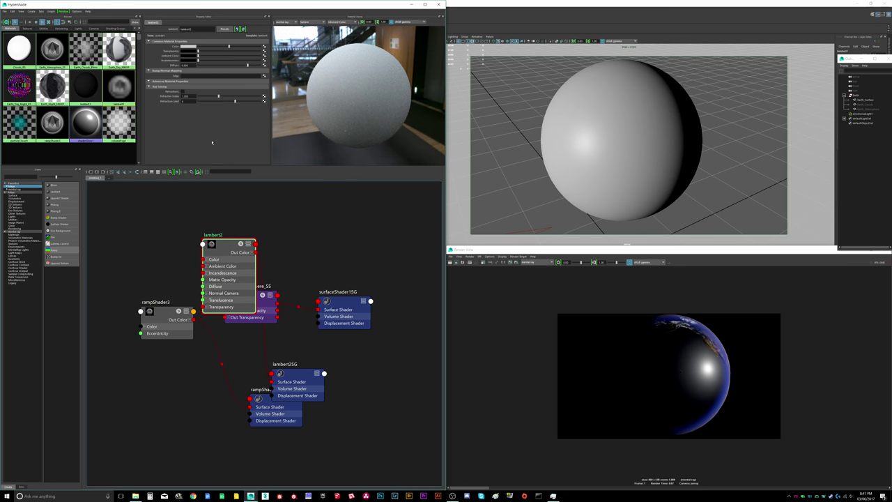
Step: Map a file texture to the lambert2 color and load Earth-Day_COLOR.jpg into it
left_click(265, 47)
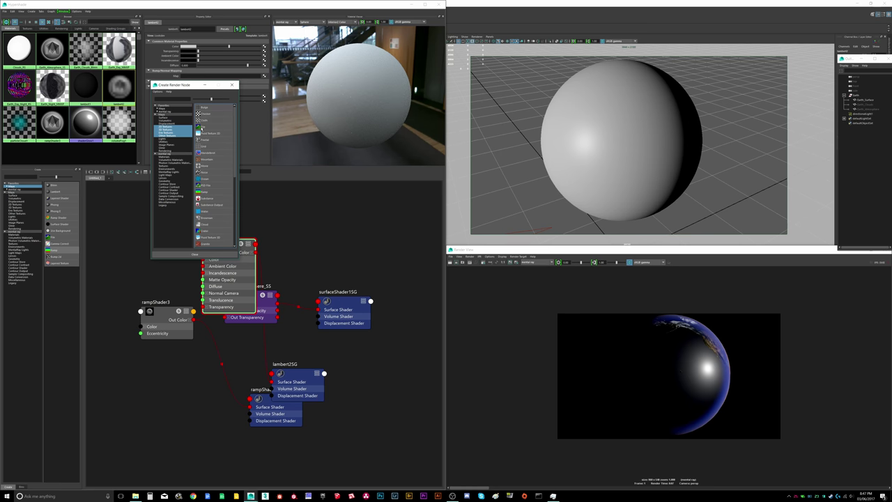
left_click(200, 128)
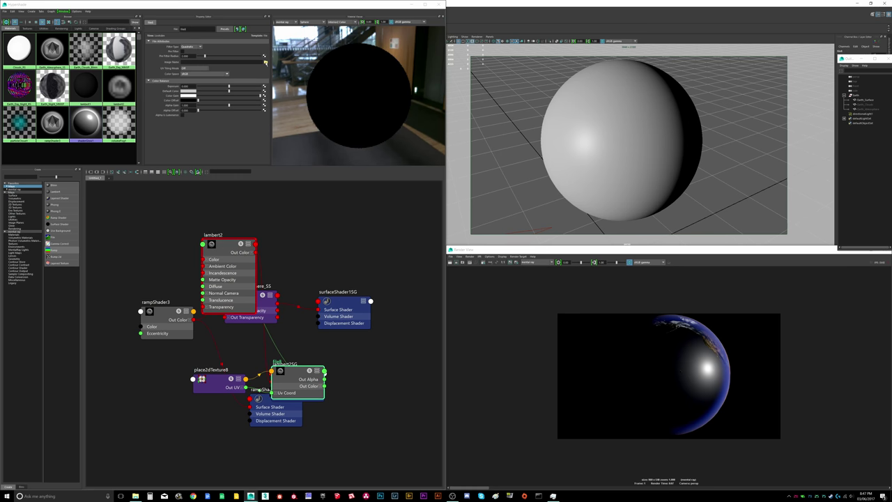
left_click(265, 62)
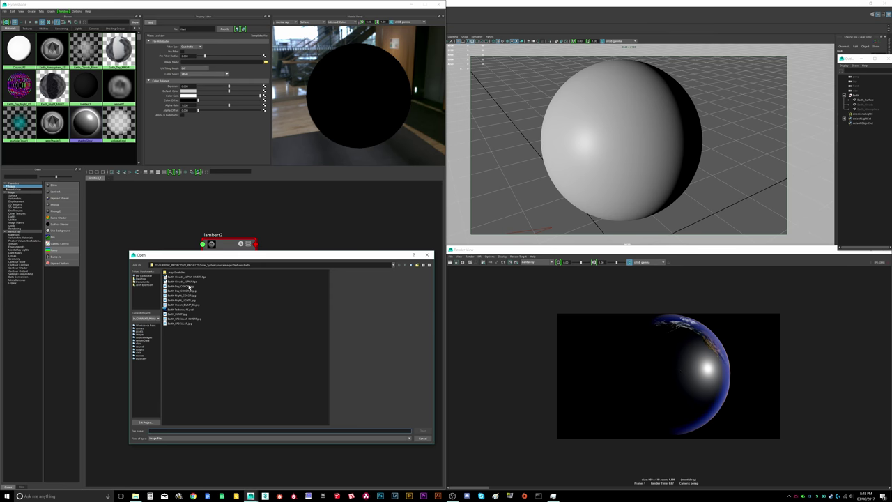
double_click(189, 286)
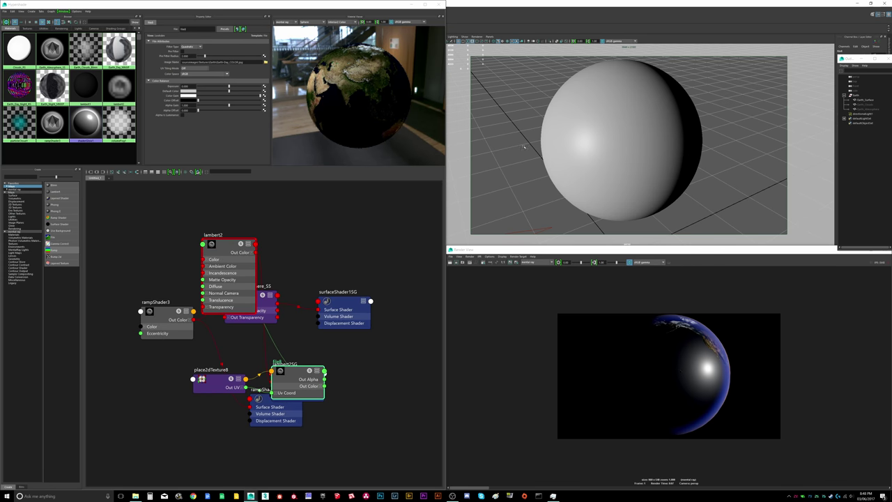
Step: Assign the lambert2 material to Earth_Surface
left_click(865, 100)
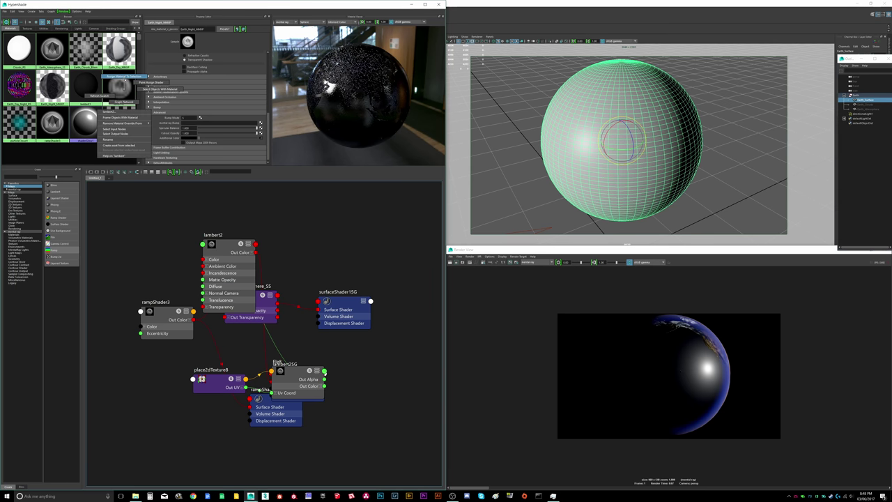
right_click(120, 86)
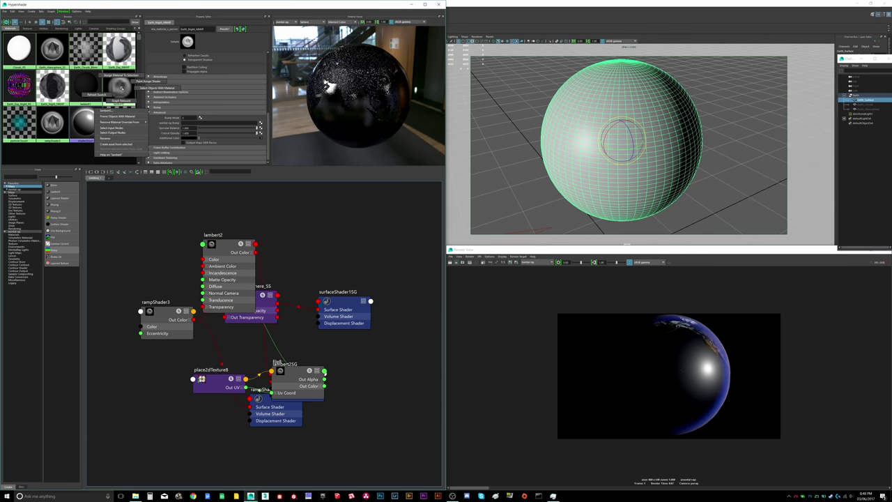
left_click(120, 75)
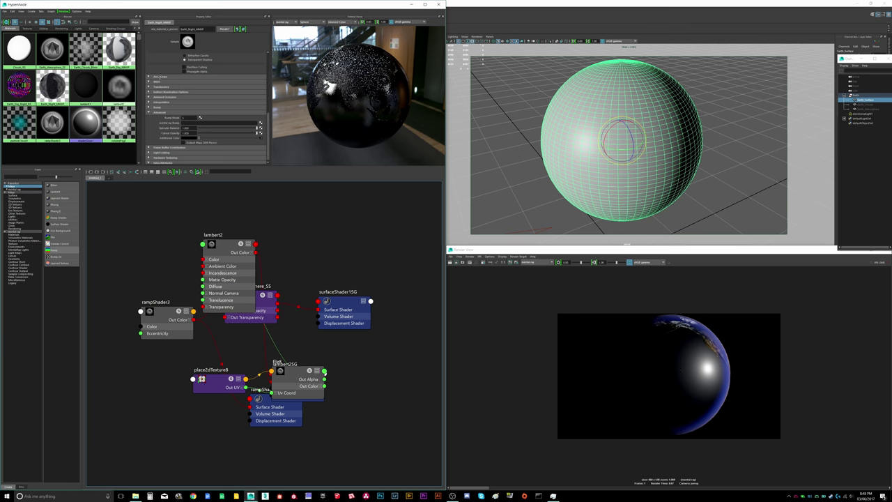
Step: Toggle the viewport's display options and examine Earth_Surface from several angles for its texture
mouse_move(593, 126)
left_mouse_down("alt")
mouse_move(669, 135)
mouse_move(623, 139)
mouse_move(629, 129)
mouse_move(617, 140)
mouse_move(634, 138)
left_mouse_up("alt")
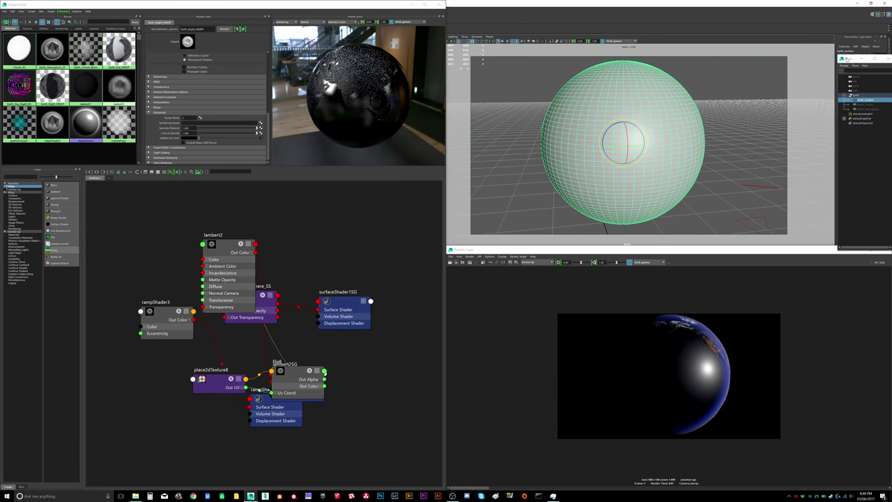
left_click_drag(850, 60, 787, 162)
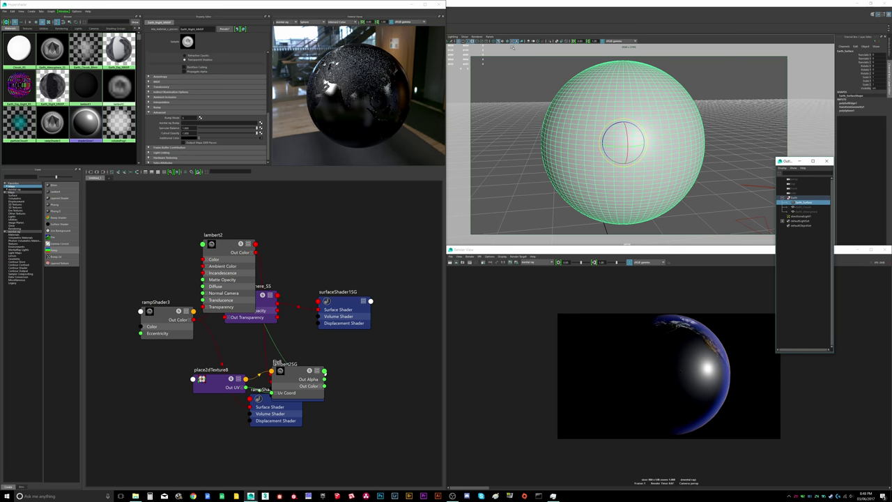
left_click(512, 41)
left_click(512, 42)
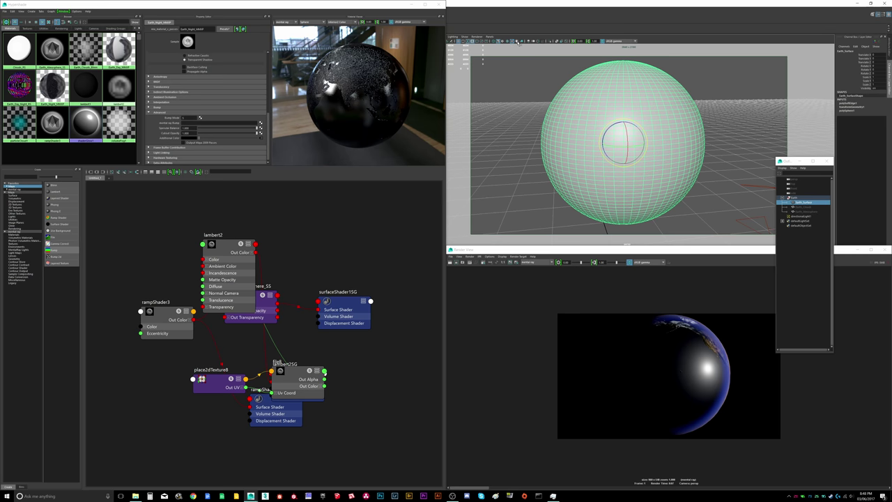
left_click(517, 41)
left_click(538, 42)
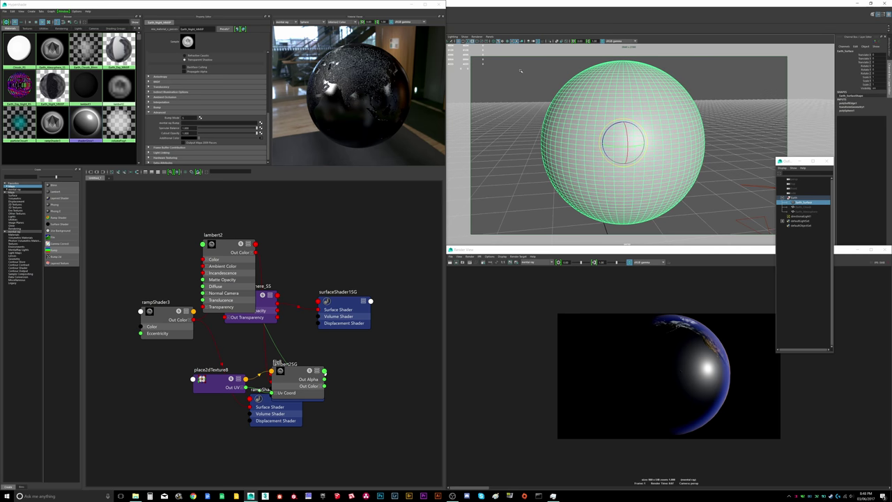
left_click_drag(591, 85, 624, 103, "alt")
right_click_drag(627, 103, 614, 103, "alt")
left_click_drag(613, 104, 549, 91, "alt")
left_click(549, 91)
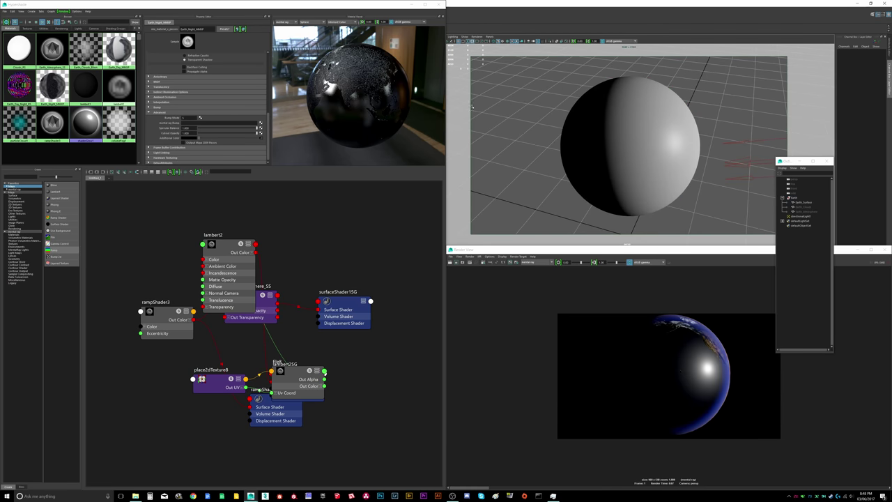
Step: Move the lambert2 node clear of the other nodes and set the material viewer's renderer to Hardware
left_click(241, 244)
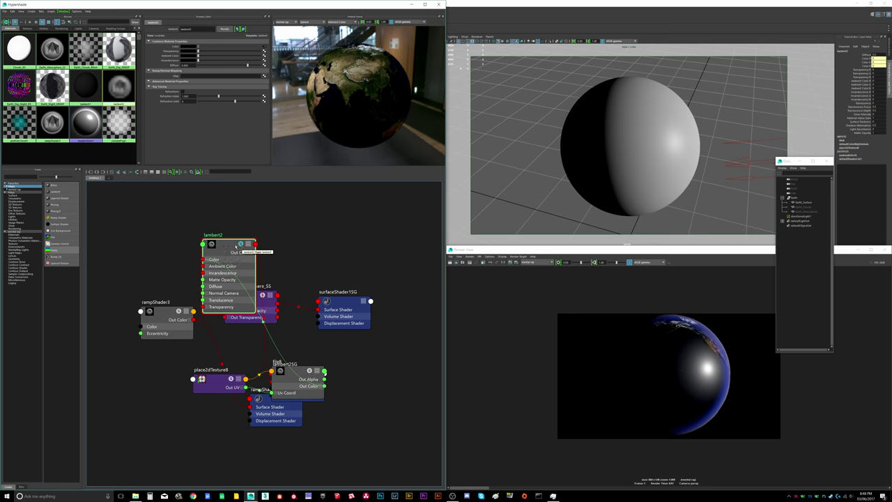
left_click_drag(241, 244, 355, 233)
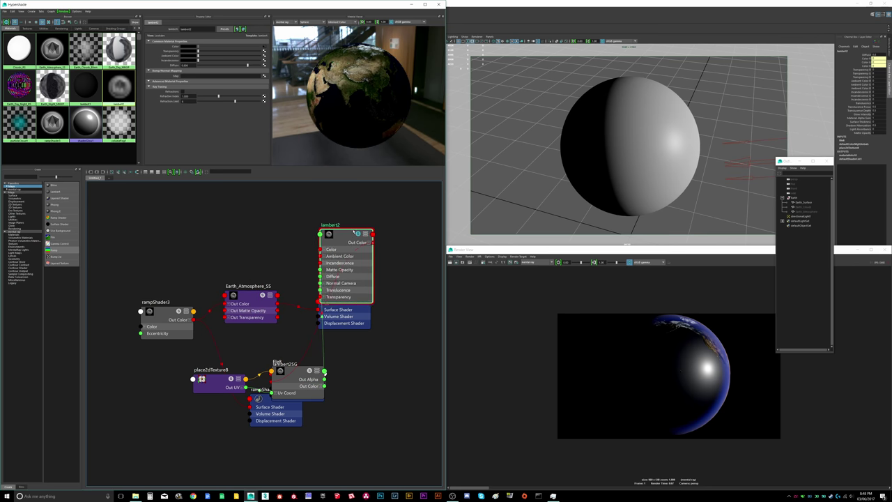
left_click(284, 22)
left_click(286, 26)
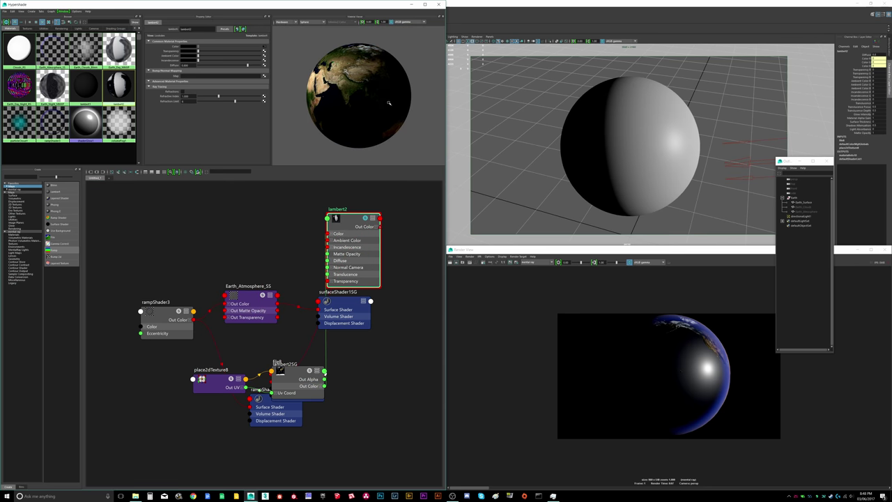
left_click_drag(606, 116, 589, 123, "alt")
mouse_move(589, 124)
right_mouse_down("alt")
mouse_move(642, 123)
mouse_move(575, 119)
right_mouse_up("alt")
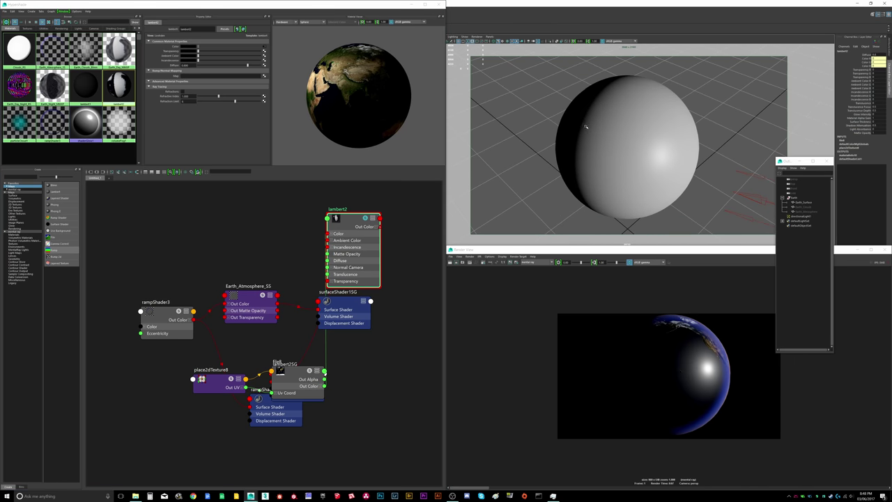
left_click(585, 126)
left_click(560, 179)
left_click_drag(566, 179, 590, 155, "alt")
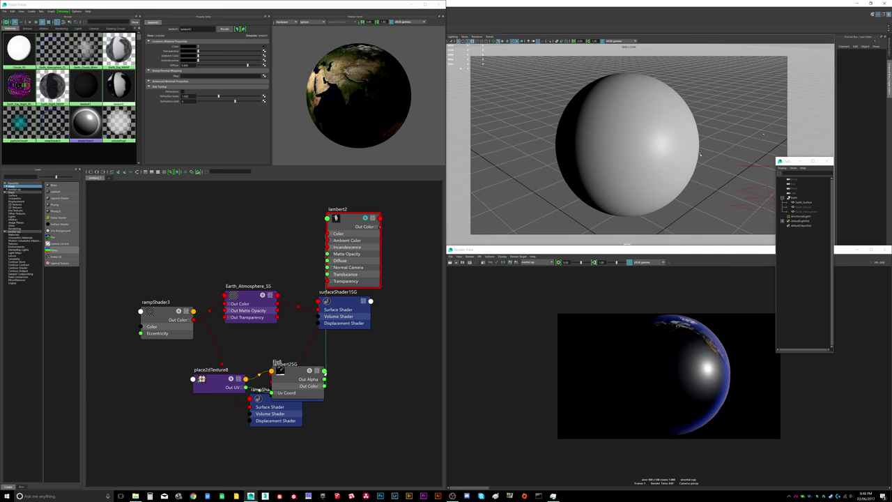
Step: Assign the combined day-night material to Earth_Surface and the Earth_Clouds_Blinn material to Earth_Clouds
left_click_drag(799, 162, 840, 65)
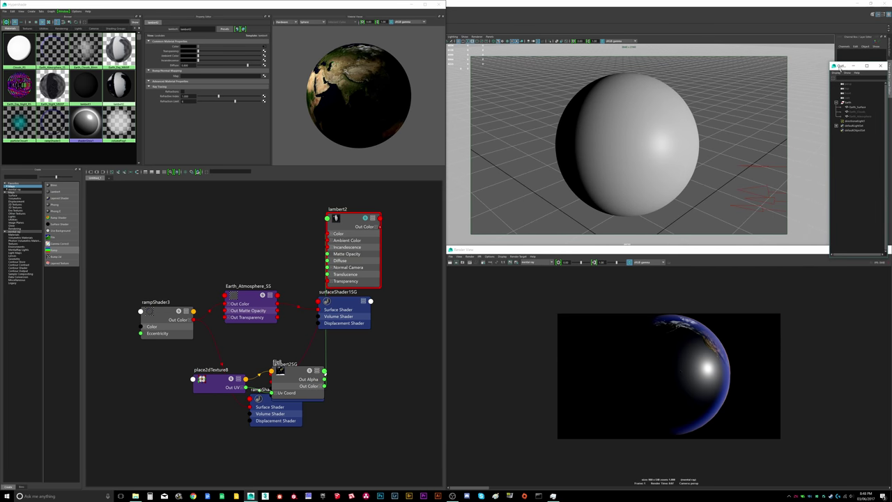
left_click(856, 107)
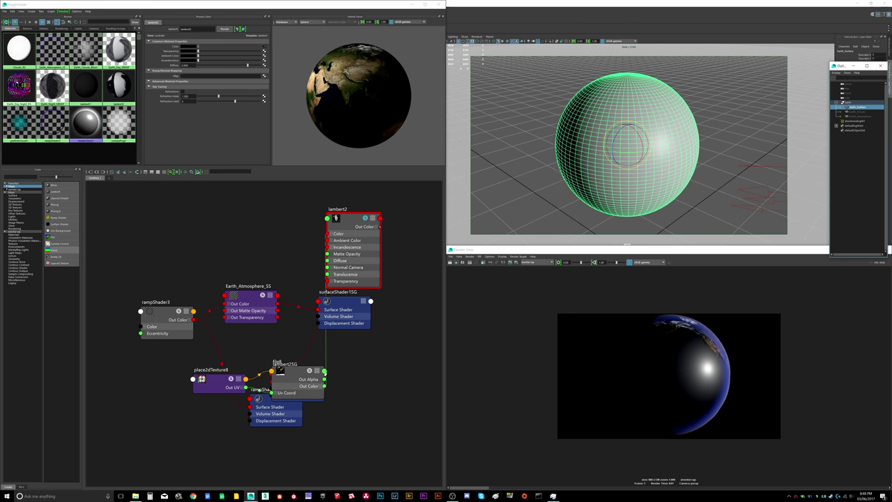
right_click(19, 85)
left_click(34, 71)
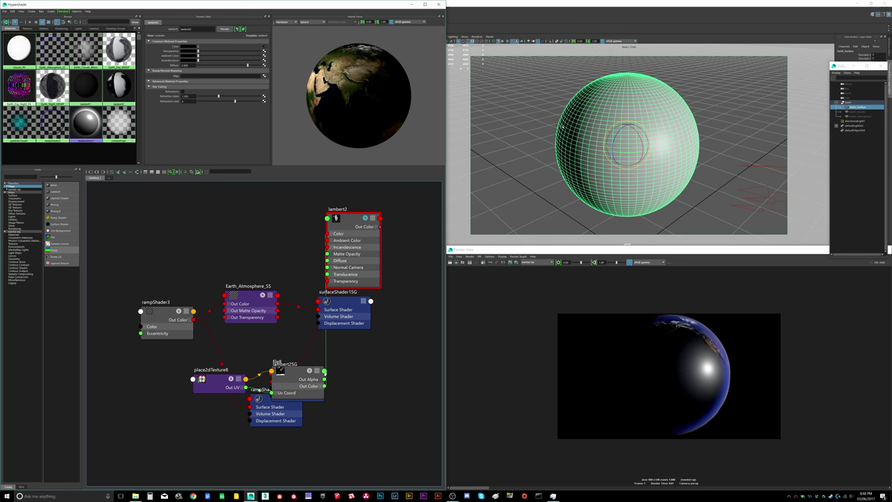
left_click(864, 112)
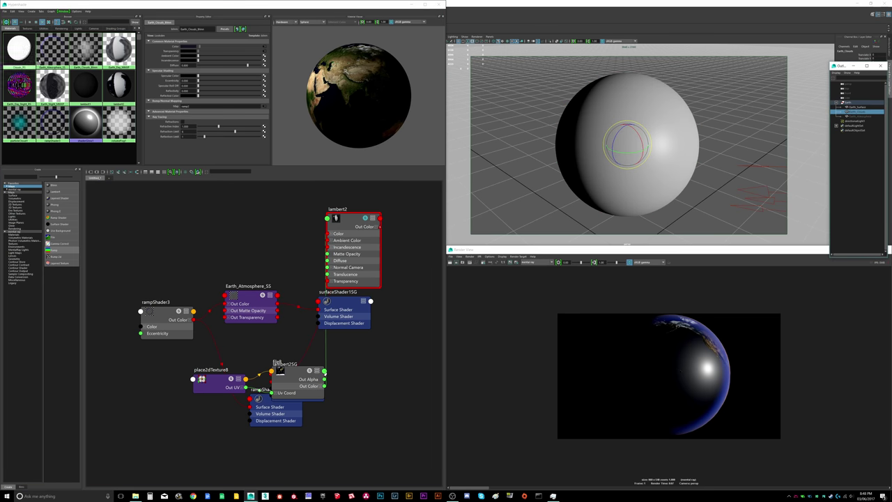
right_click_drag(87, 53, 88, 41)
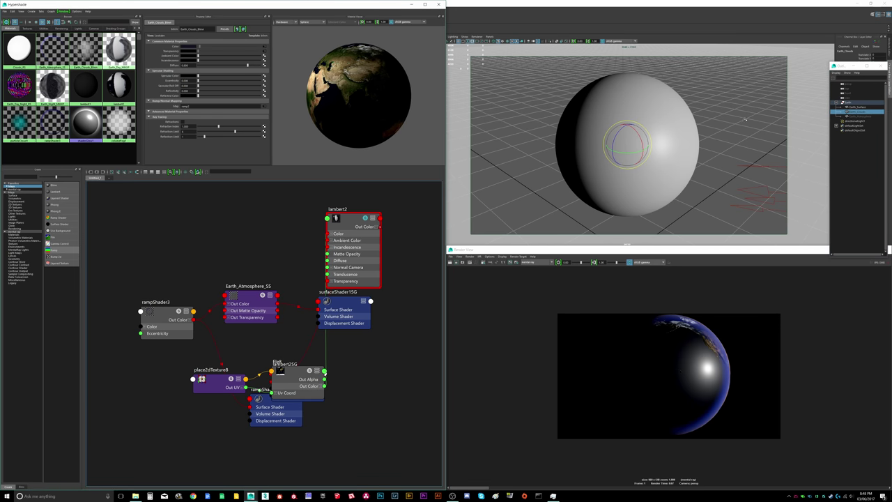
Step: Unhide the Earth_Clouds and Earth_Atmosphere spheres and assign Earth_Atmosphere_SS to Earth_Atmosphere
left_click(866, 117, "ctrl")
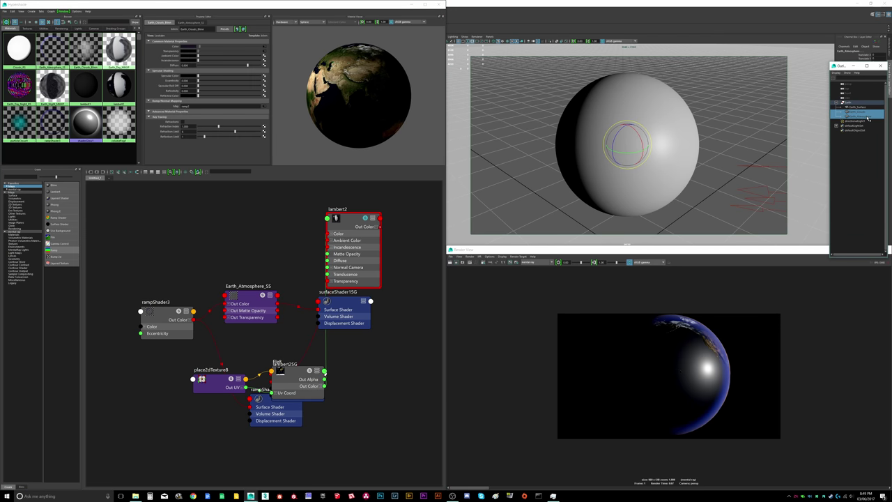
left_click(867, 116)
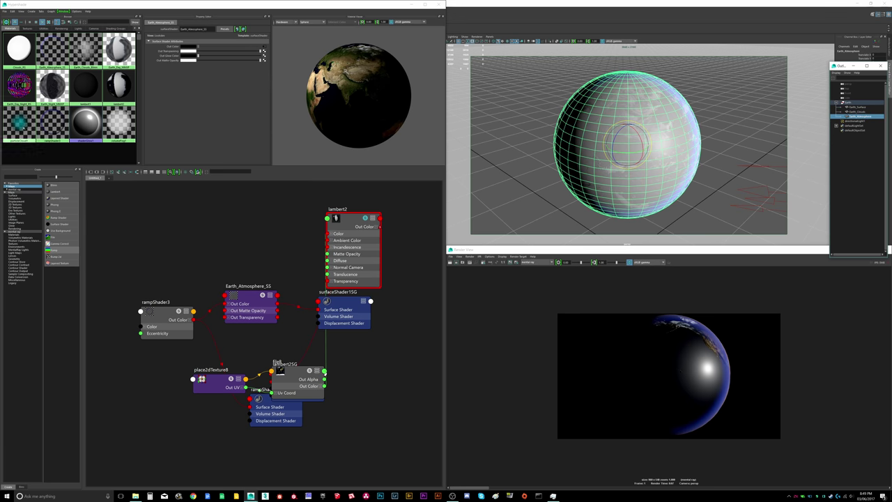
right_click(52, 55)
left_click(50, 41)
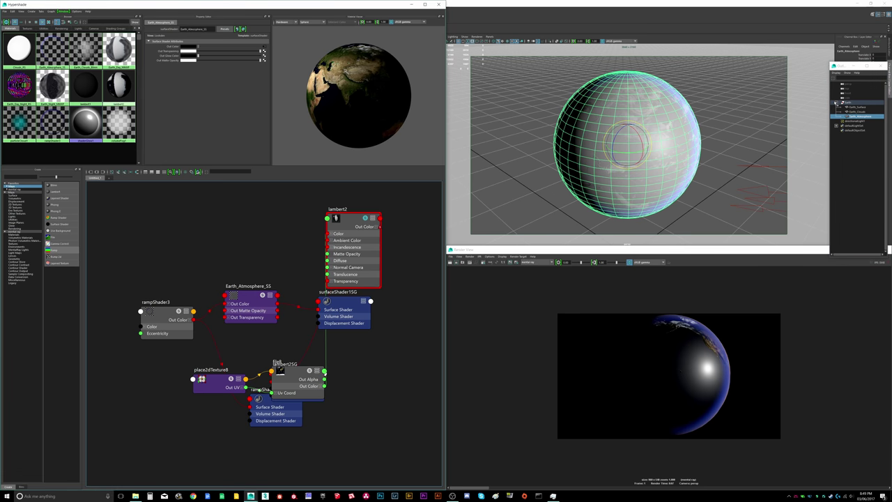
Step: Collapse the Earth group in the Outliner and select the Earth_Atmosphere sphere in the viewport
left_click(837, 103)
left_click(849, 104)
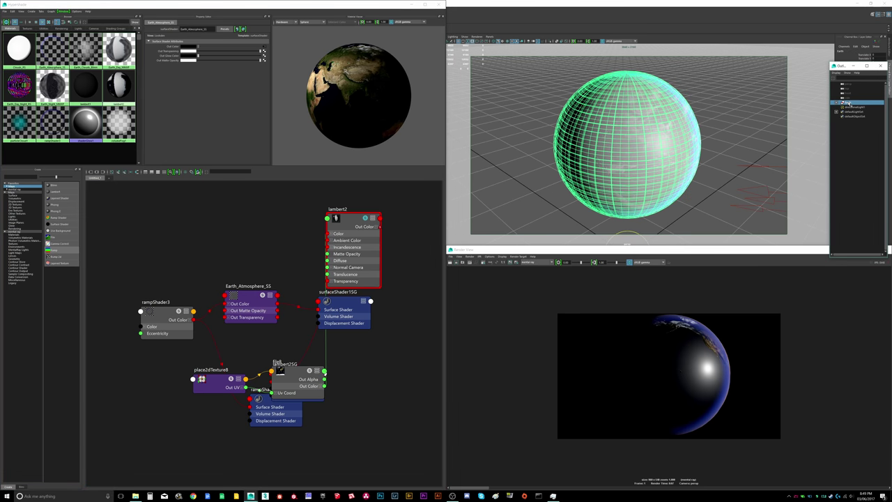
left_click(718, 149)
left_click(677, 145)
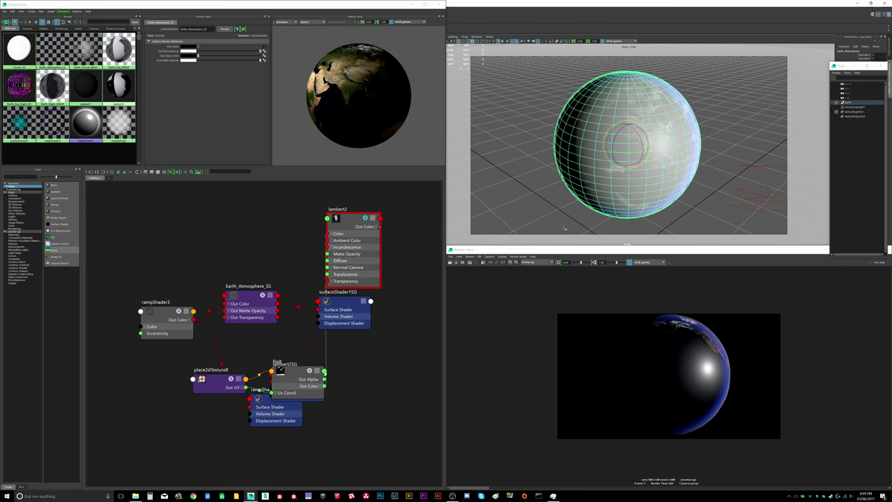
mouse_move(647, 158)
left_mouse_down("alt")
mouse_move(633, 162)
mouse_move(651, 147)
mouse_move(630, 143)
mouse_move(672, 141)
left_mouse_up("alt")
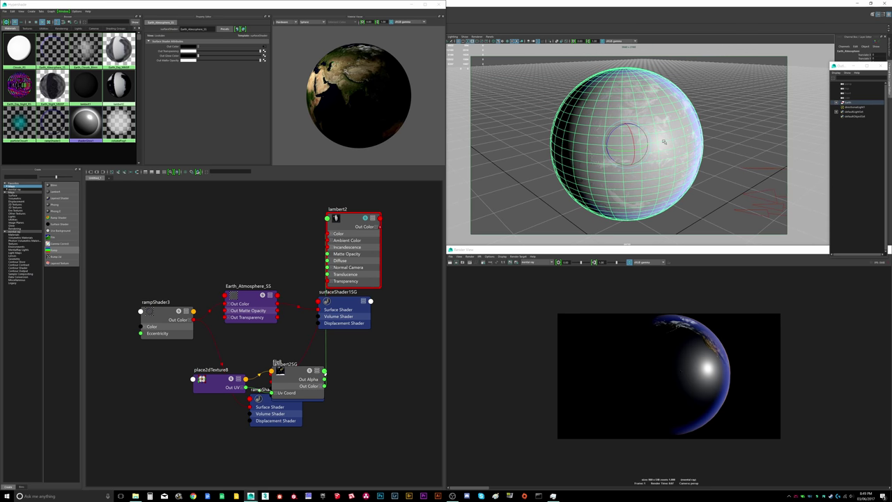
Step: Undo the last two changes and rotate the Earth_Atmosphere sphere slightly
key("ctrl+z")
key("ctrl+z")
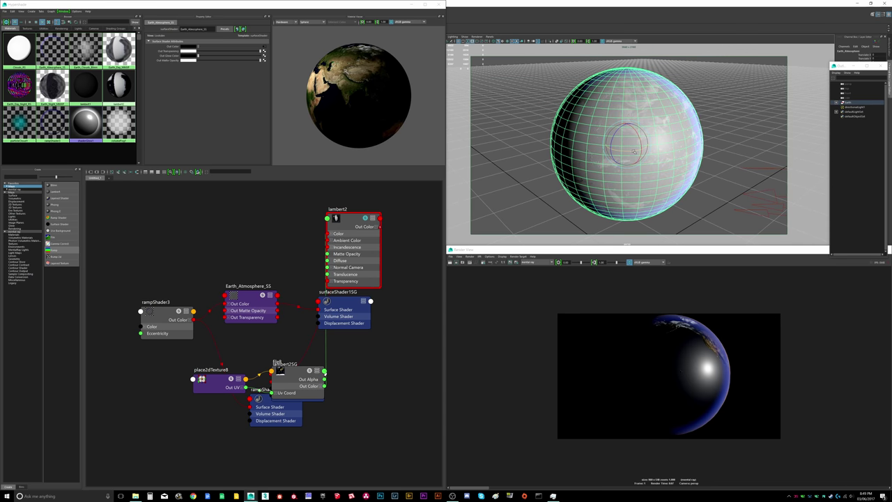
left_click_drag(635, 152, 630, 152)
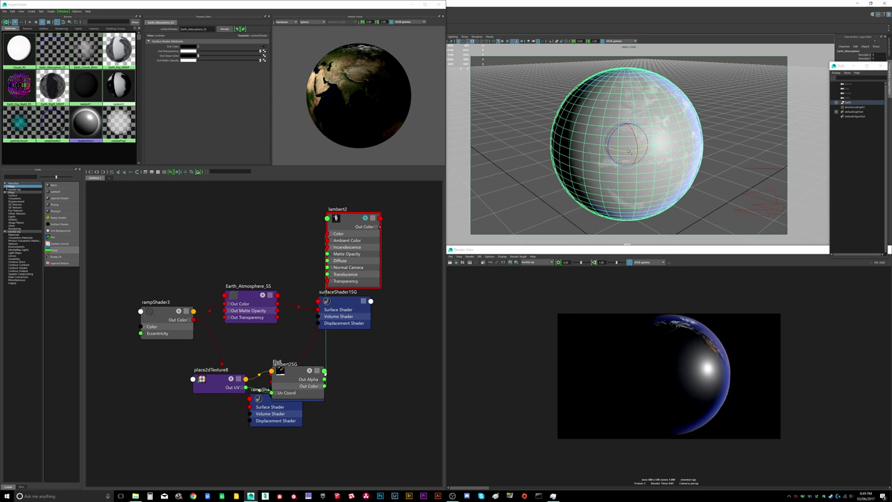
Step: Graph the shading network of the Earth_Day_Night_RS material and render a test frame of the Earth with clouds and atmosphere
left_click(563, 319)
left_click_drag(590, 203, 621, 189, "alt")
right_click_drag(621, 190, 629, 196, "alt")
left_click_drag(629, 195, 626, 209, "alt")
right_click_drag(626, 209, 626, 203, "alt")
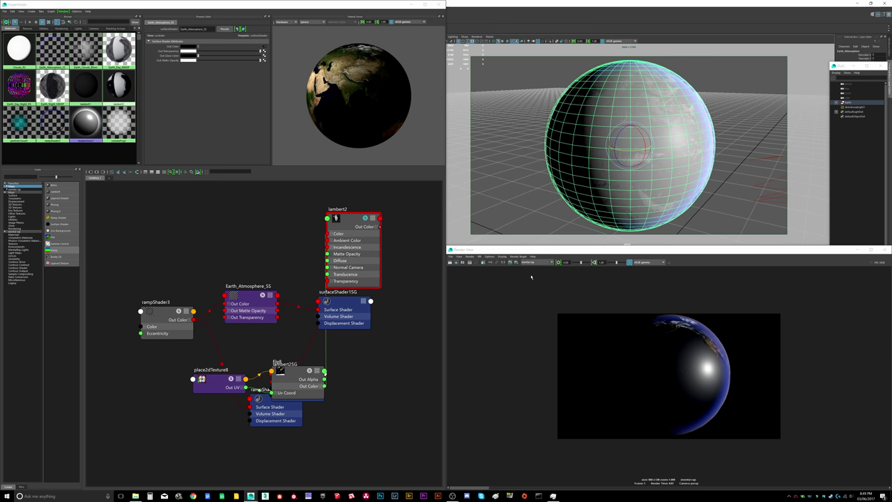
left_click(353, 208)
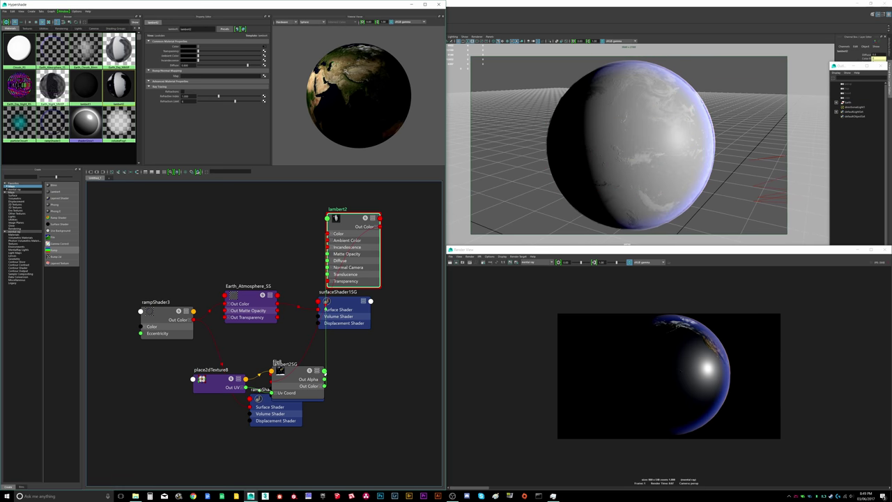
right_click_drag(26, 91, 37, 100)
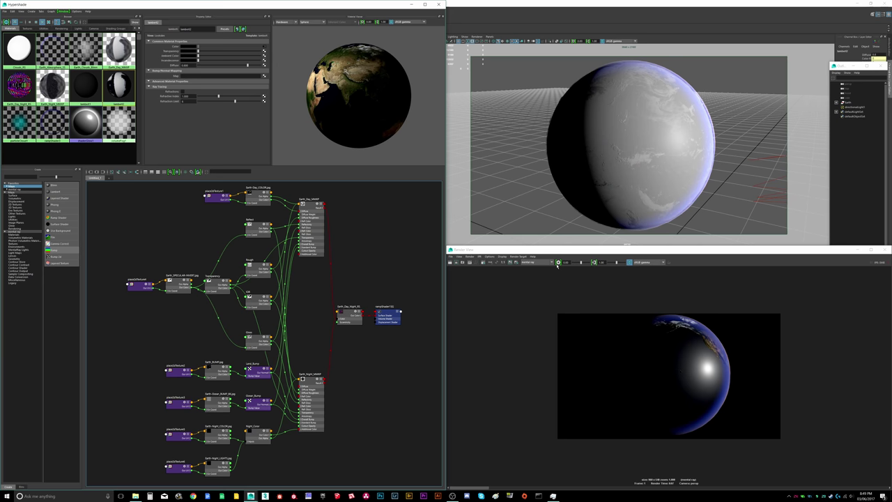
left_click(450, 262)
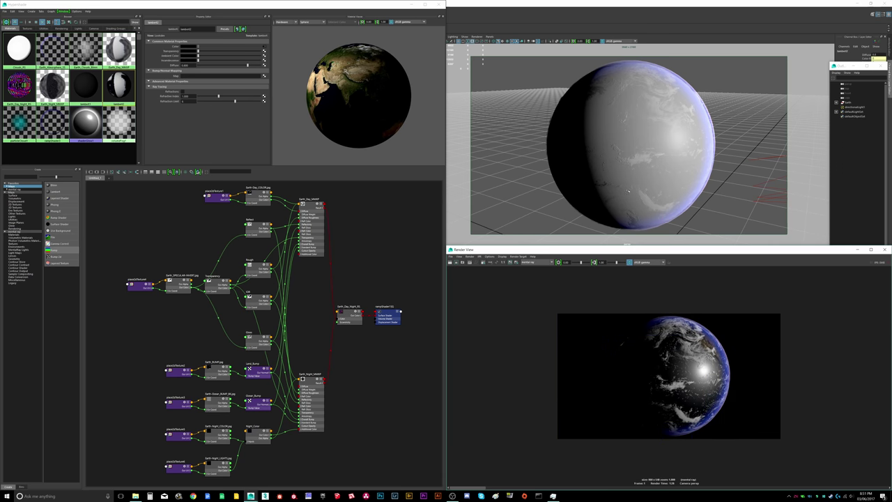
Step: Render another test frame with the camera orbited around the Earth so its sunlit half faces left
left_click_drag(656, 117, 605, 111, "alt")
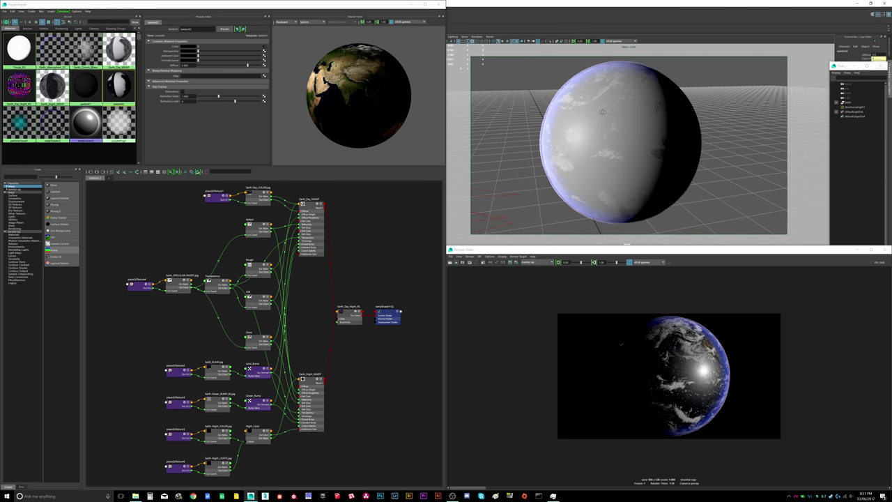
middle_click_drag(606, 111, 611, 116, "alt")
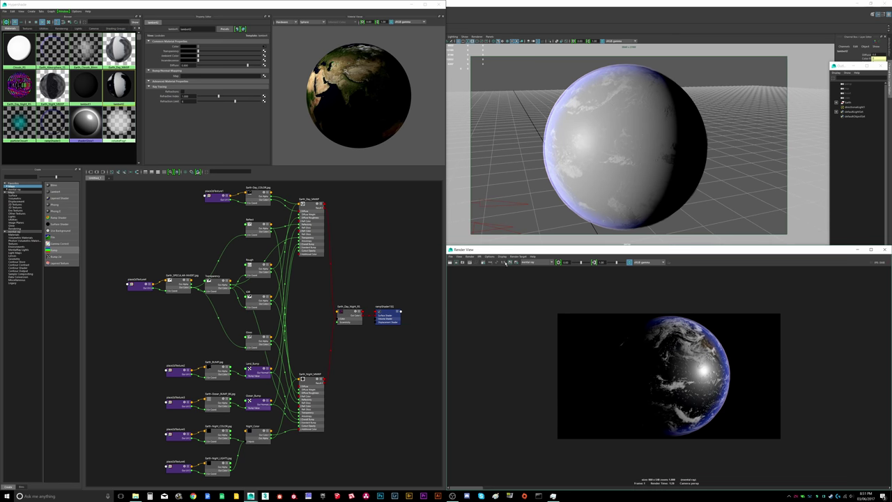
left_click(450, 263)
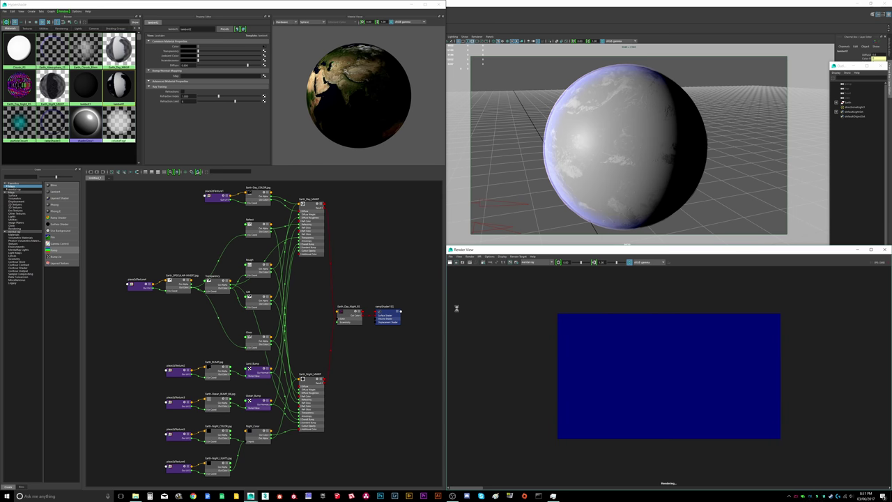